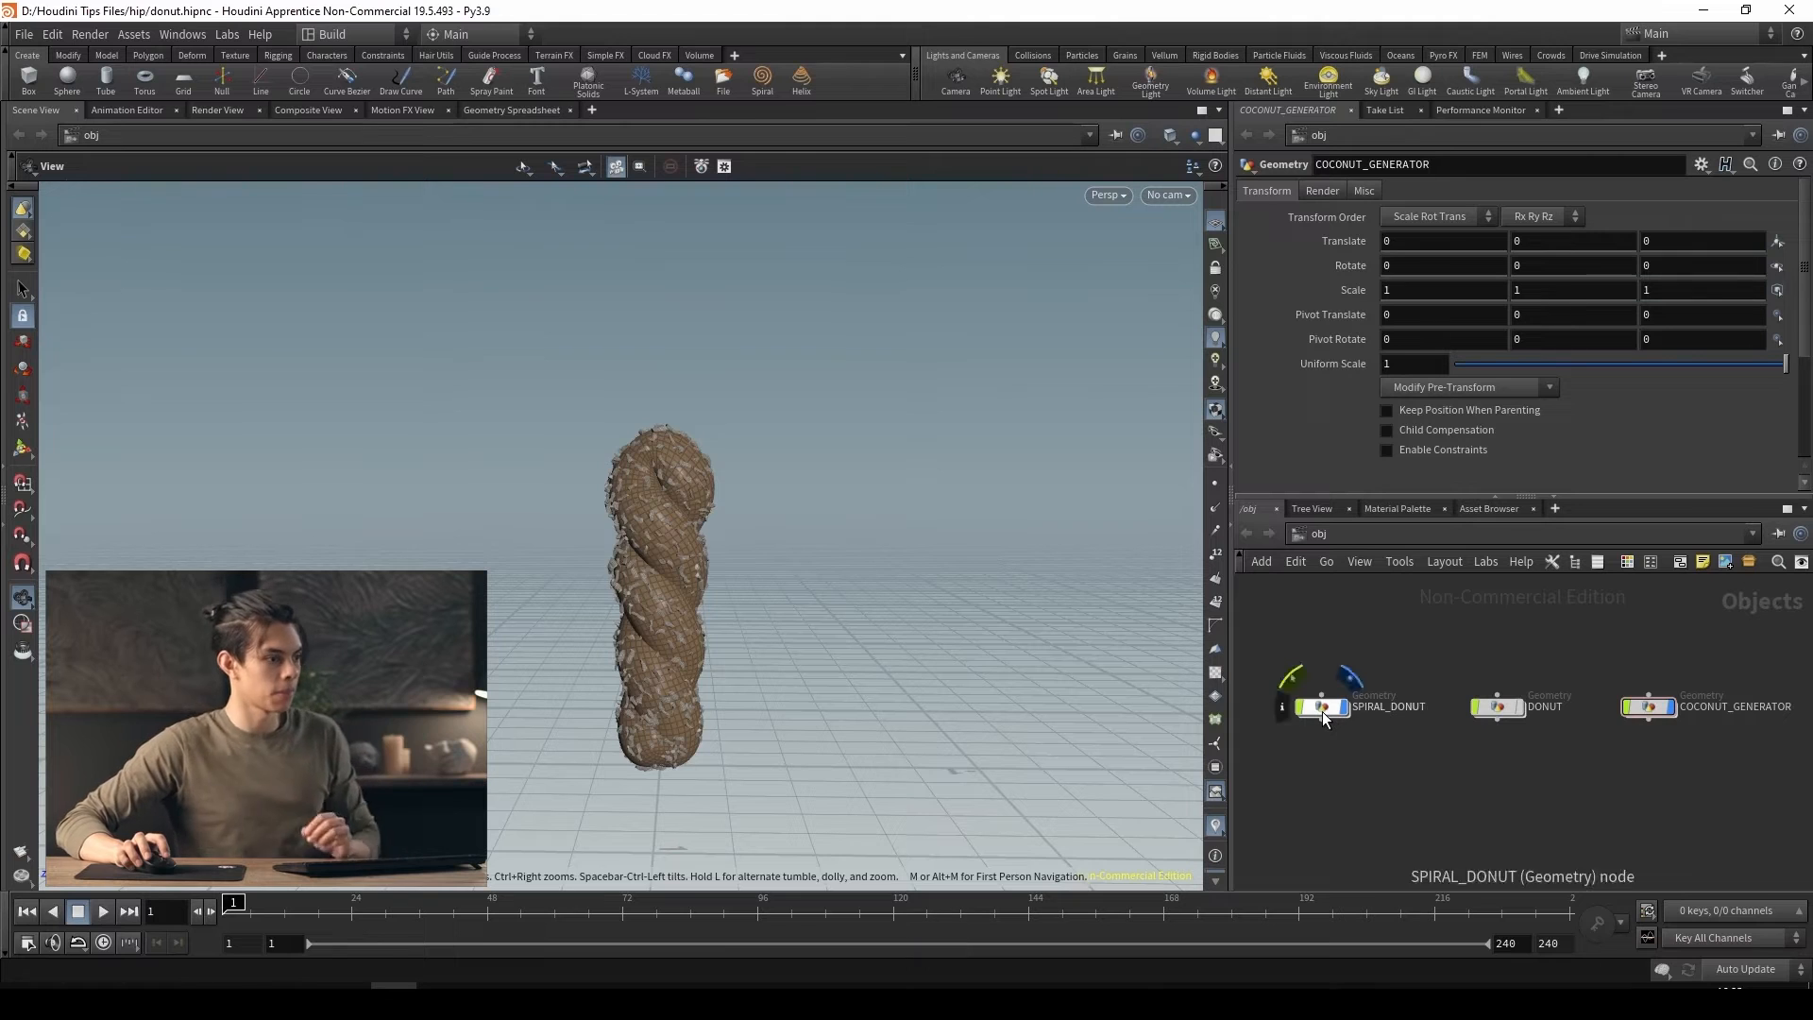
pyautogui.click(1322, 711)
pyautogui.click(1586, 810)
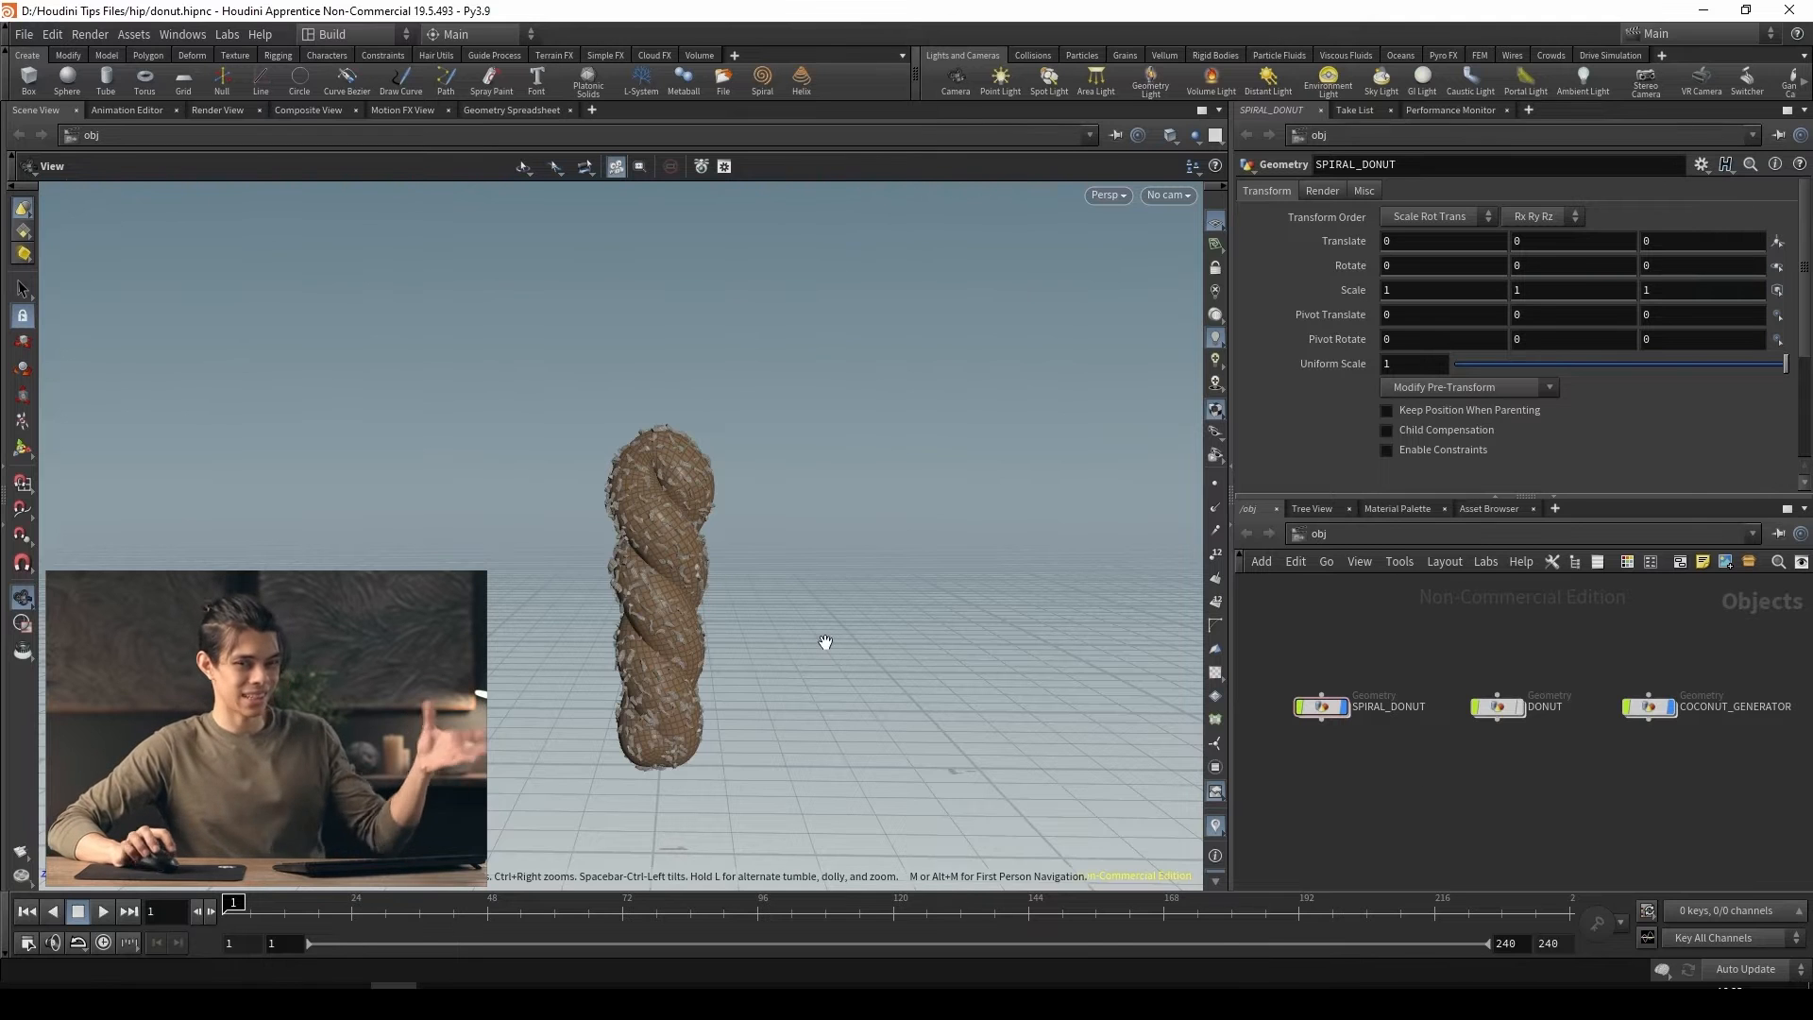
pyautogui.scroll(3, 652, 647)
pyautogui.moveTo(650, 650); pyautogui.dragTo(631, 534, button='middle')
pyautogui.moveTo(631, 534); pyautogui.dragTo(631, 551)
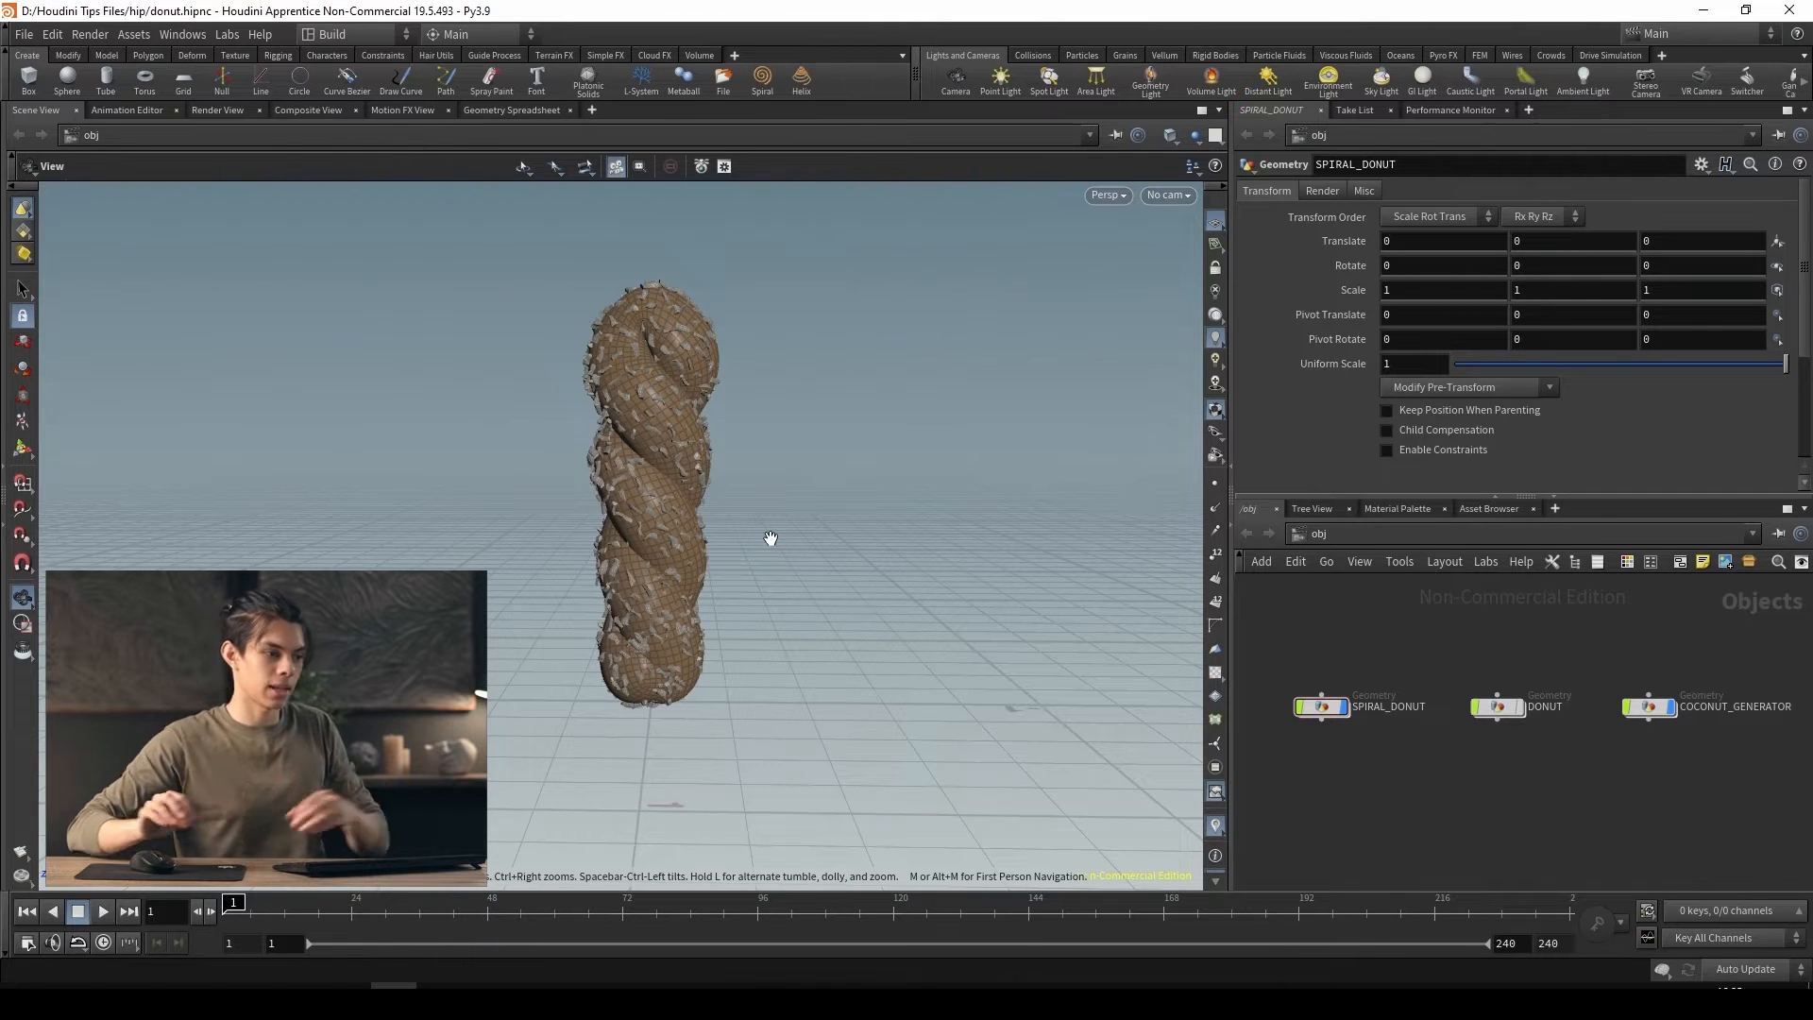
# Try to lay the spiral donut down by setting the SPIRAL_DONUT object's X rotation to 90
pyautogui.click(1325, 699)
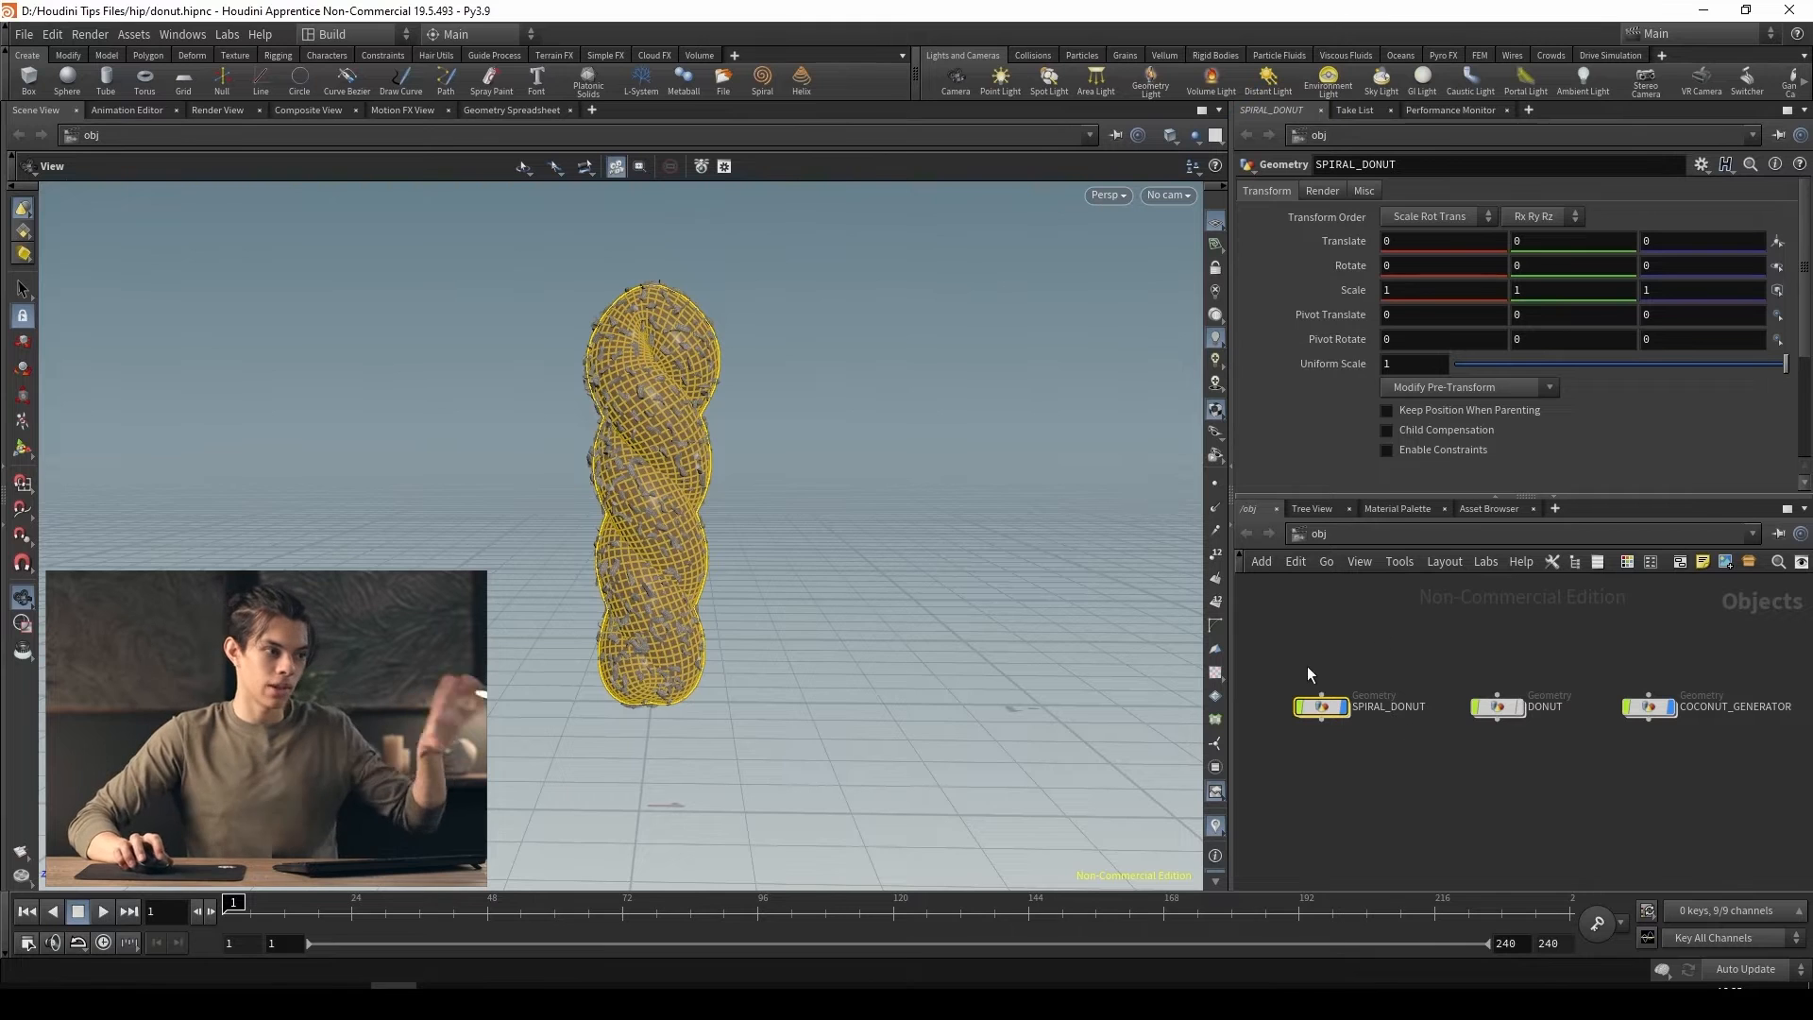
pyautogui.doubleClick(1424, 266)
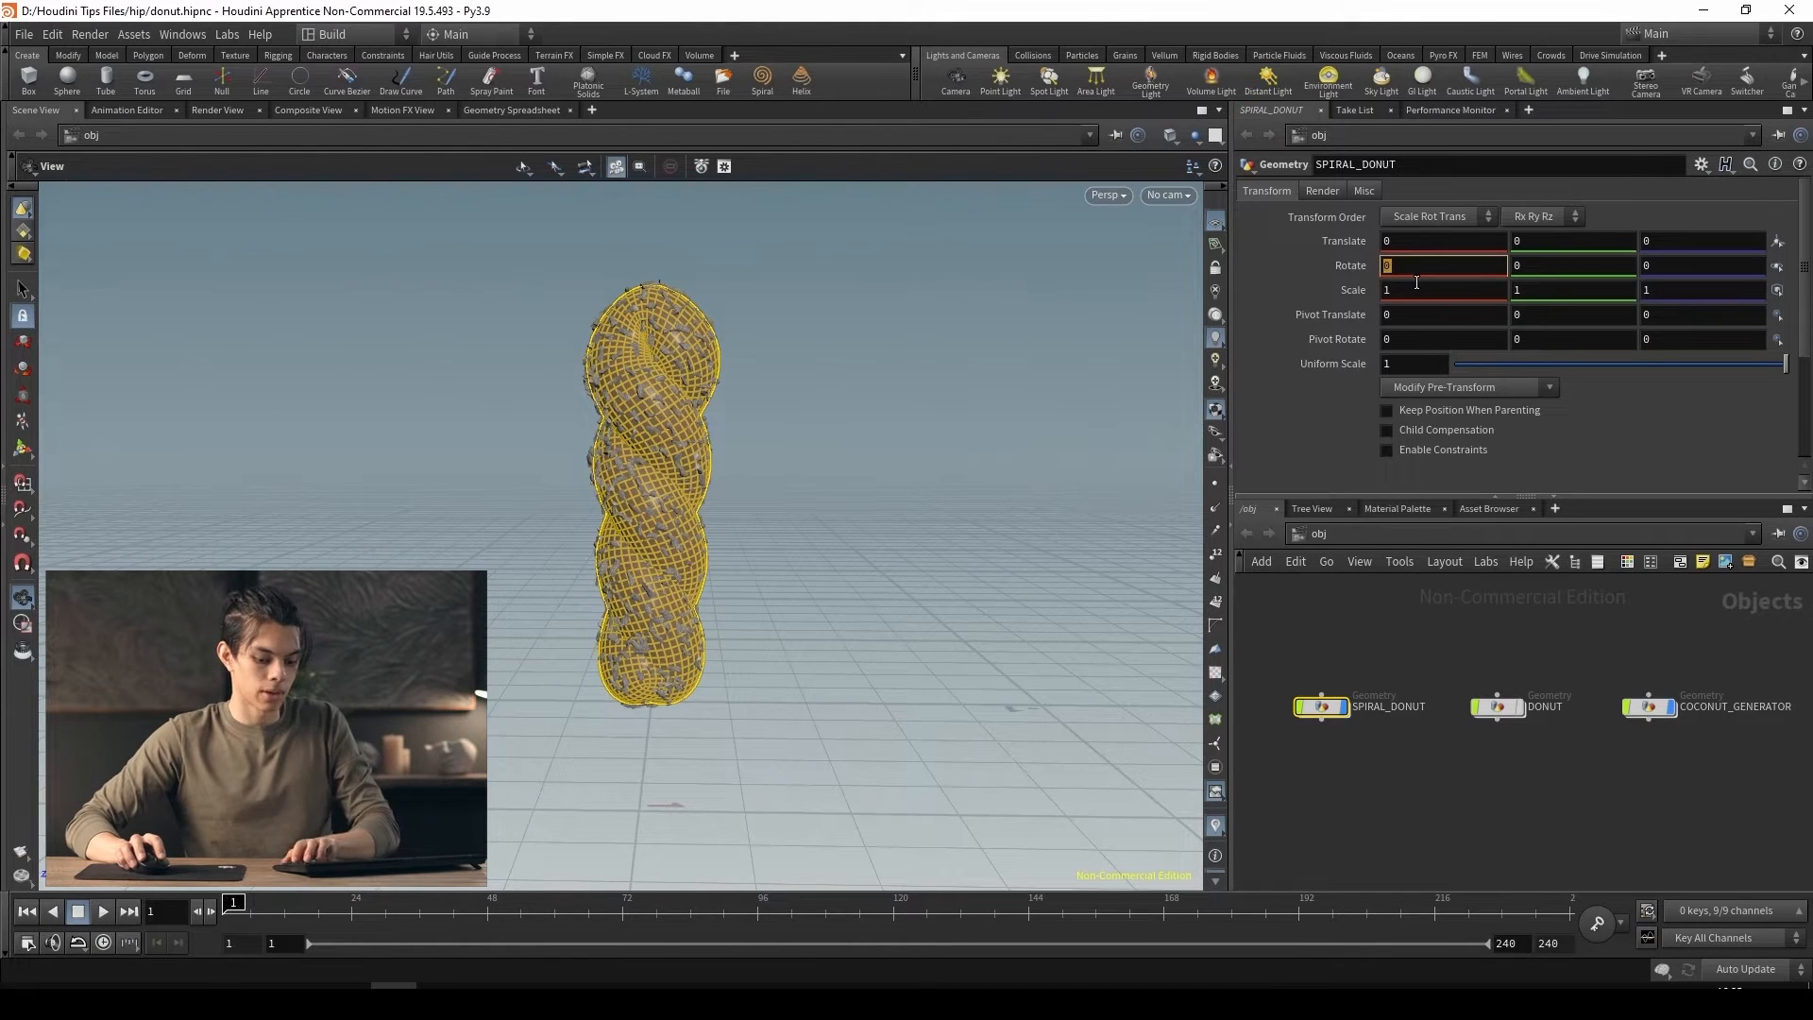
pyautogui.write('90')
pyautogui.press('Return')
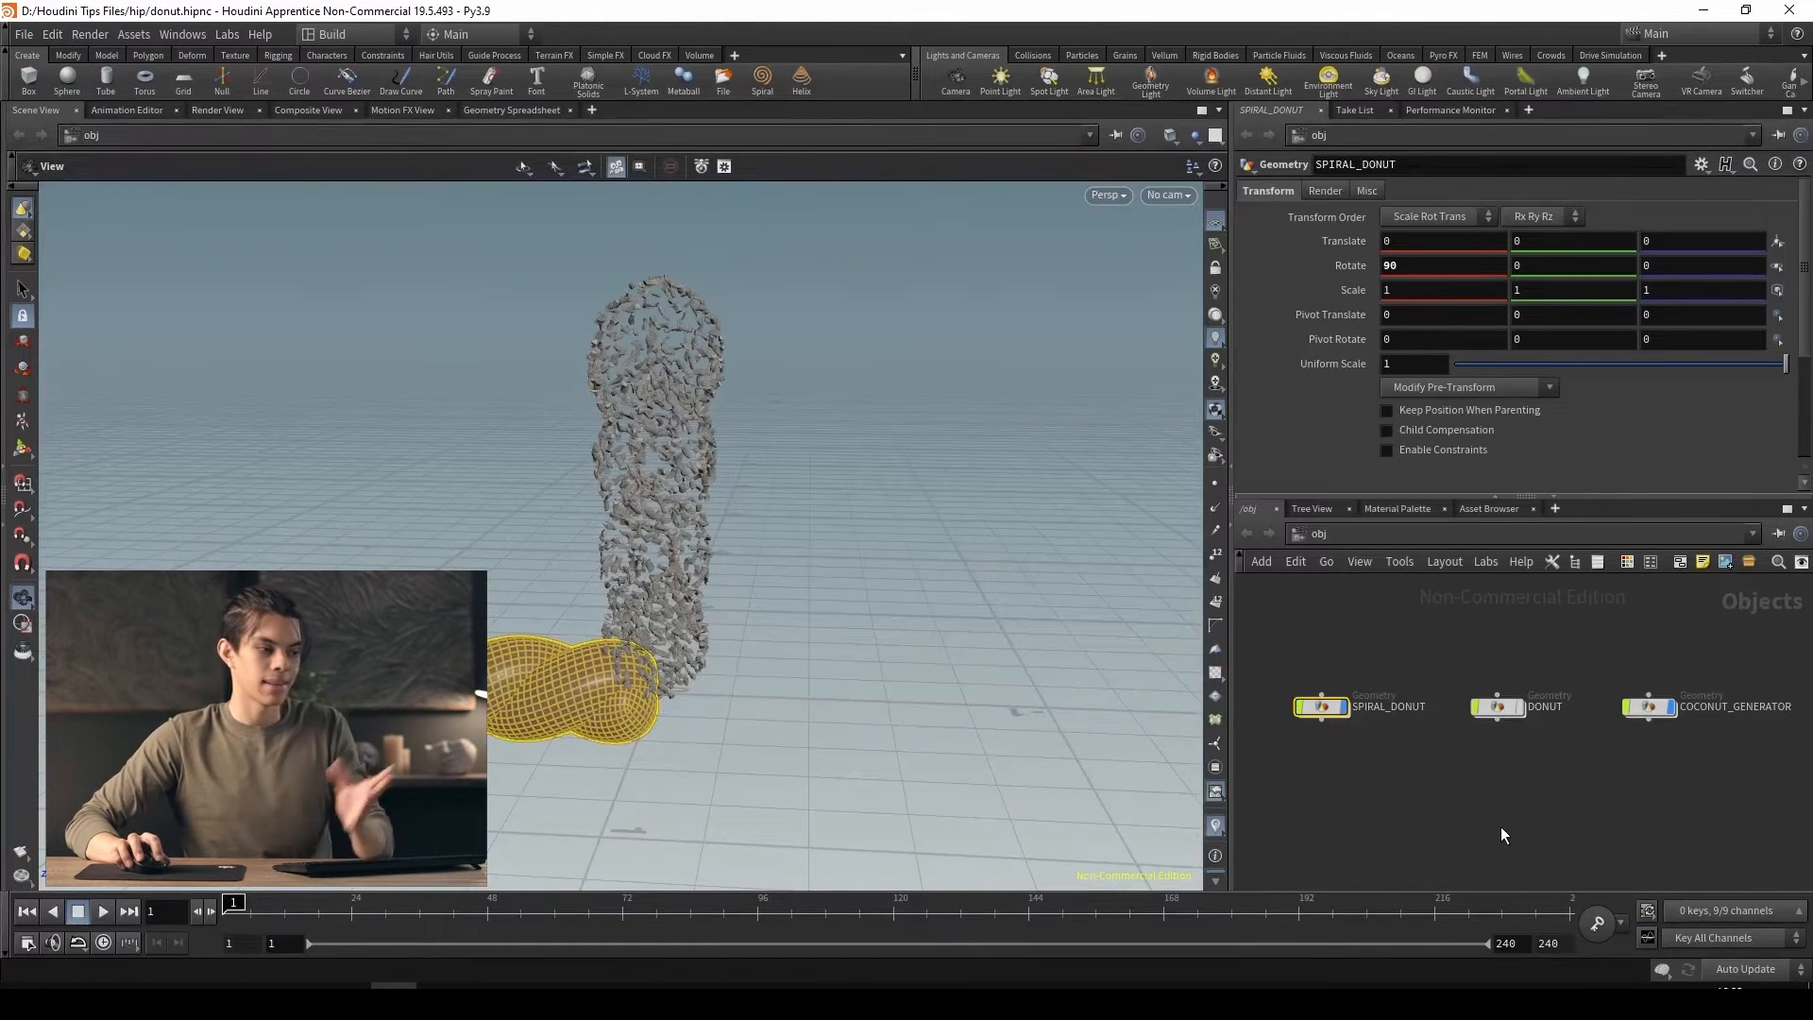
pyautogui.click(1495, 824)
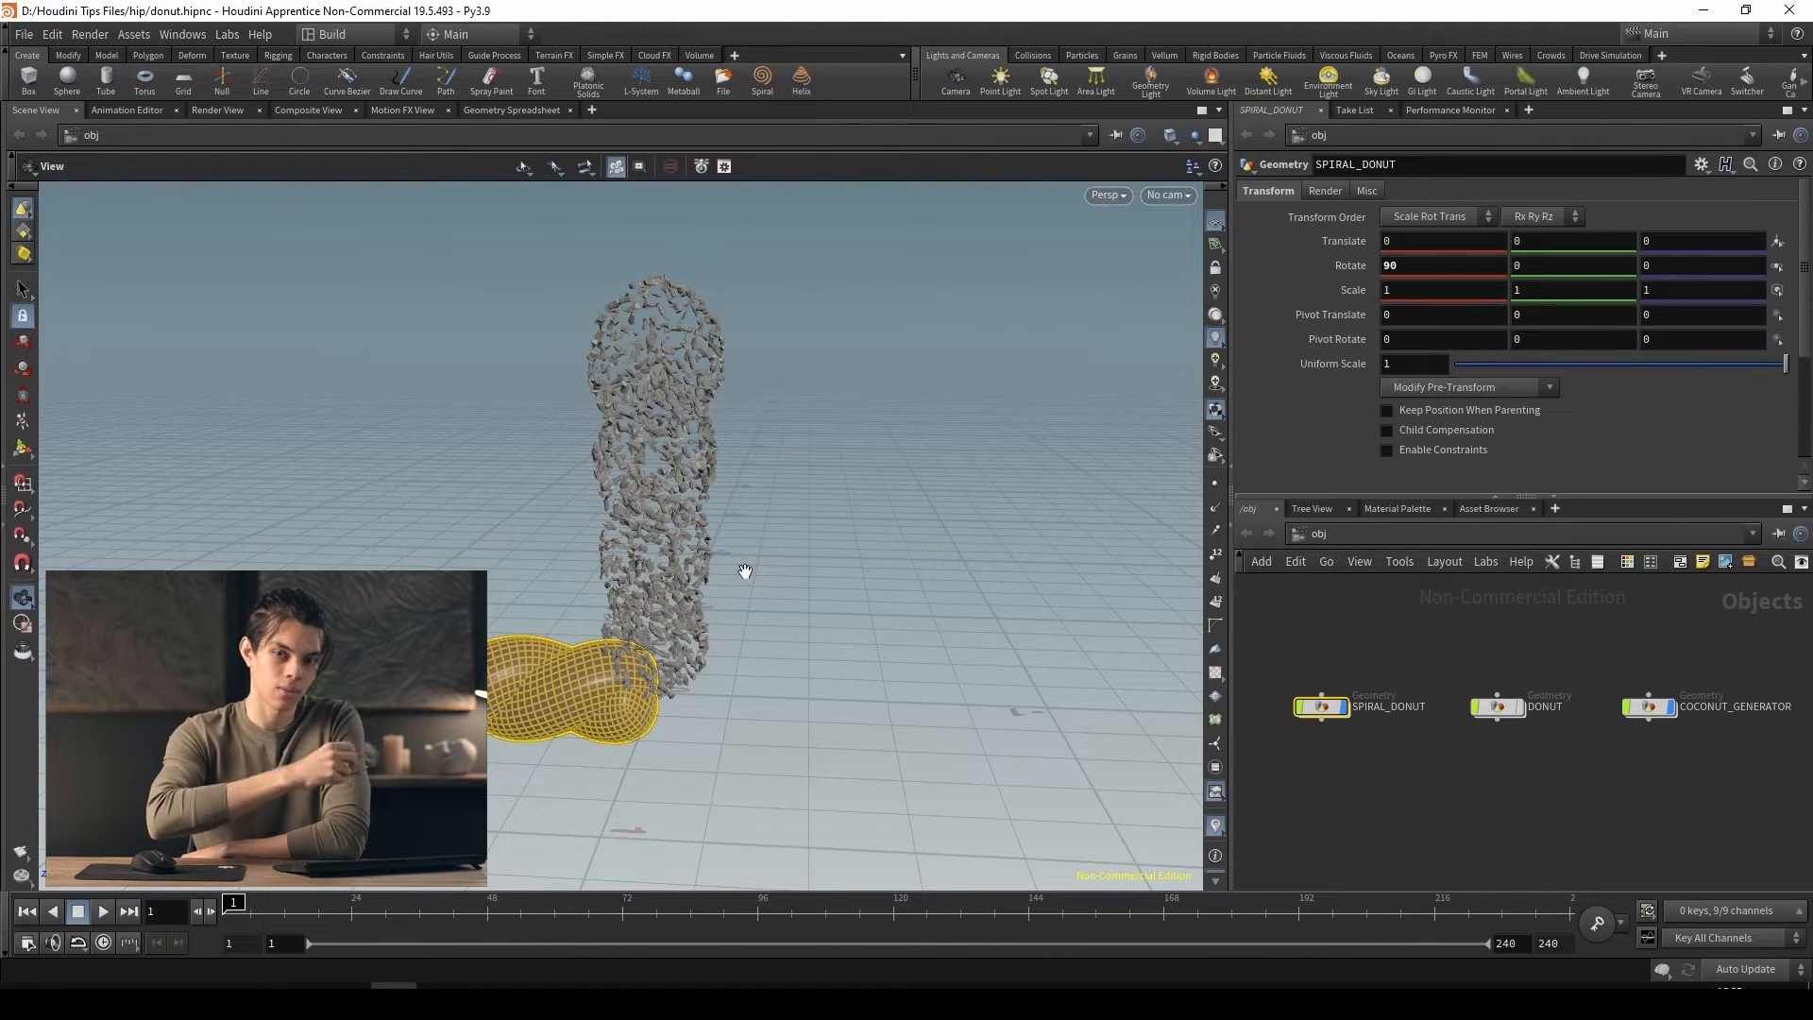
pyautogui.click(1649, 707)
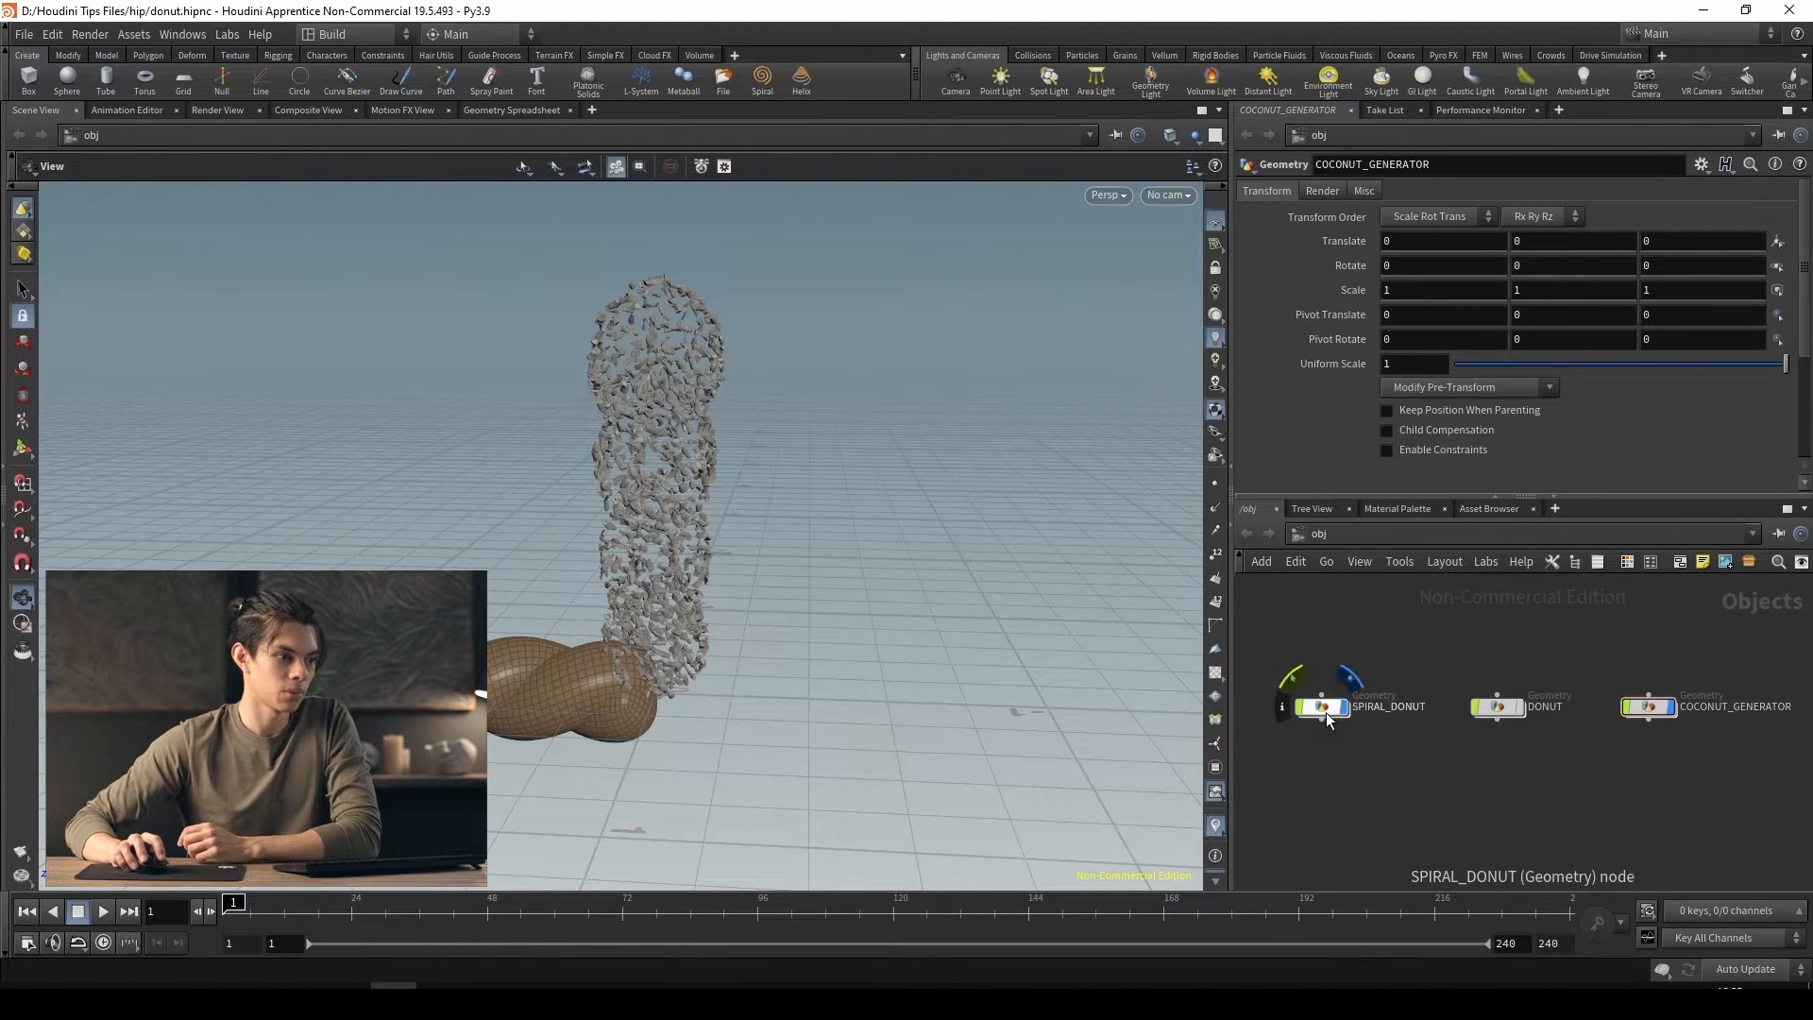
pyautogui.moveTo(1654, 707)
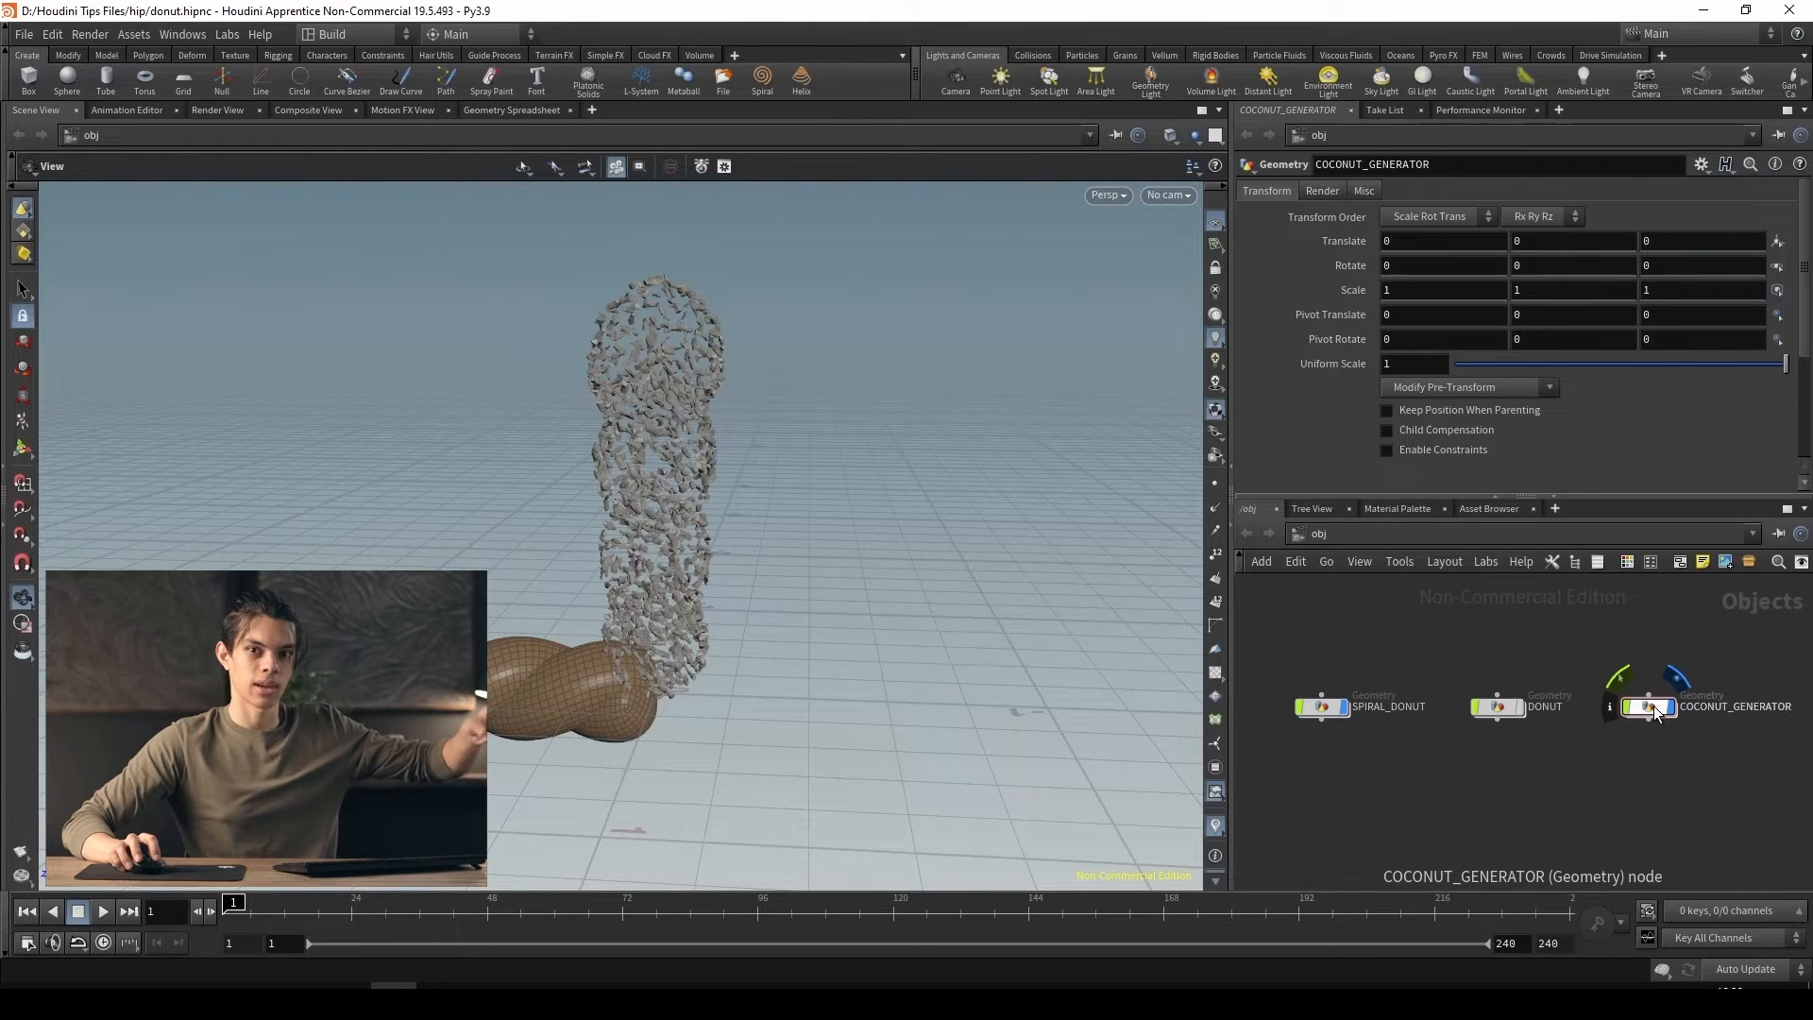
pyautogui.moveTo(1320, 715)
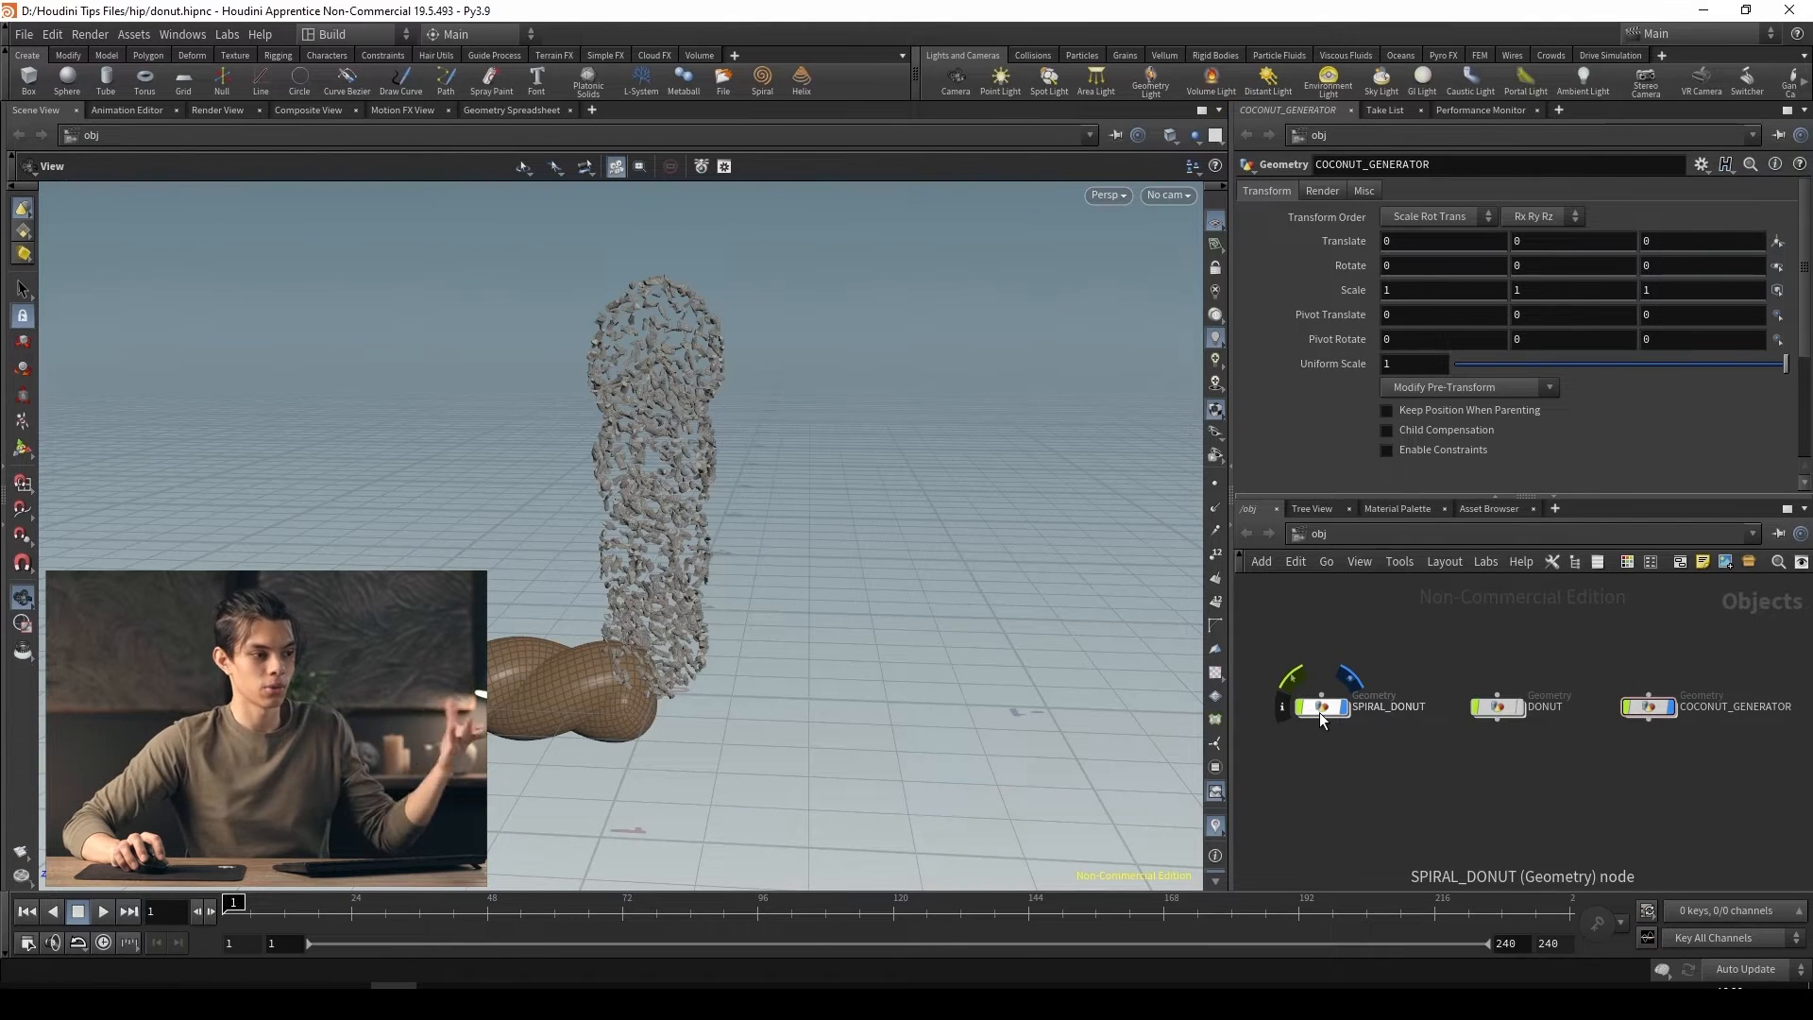
# Inside the SPIRAL_DONUT network, rotate the spiral about 87.5 degrees around X with the transform1 node's handle
pyautogui.click(1321, 710)
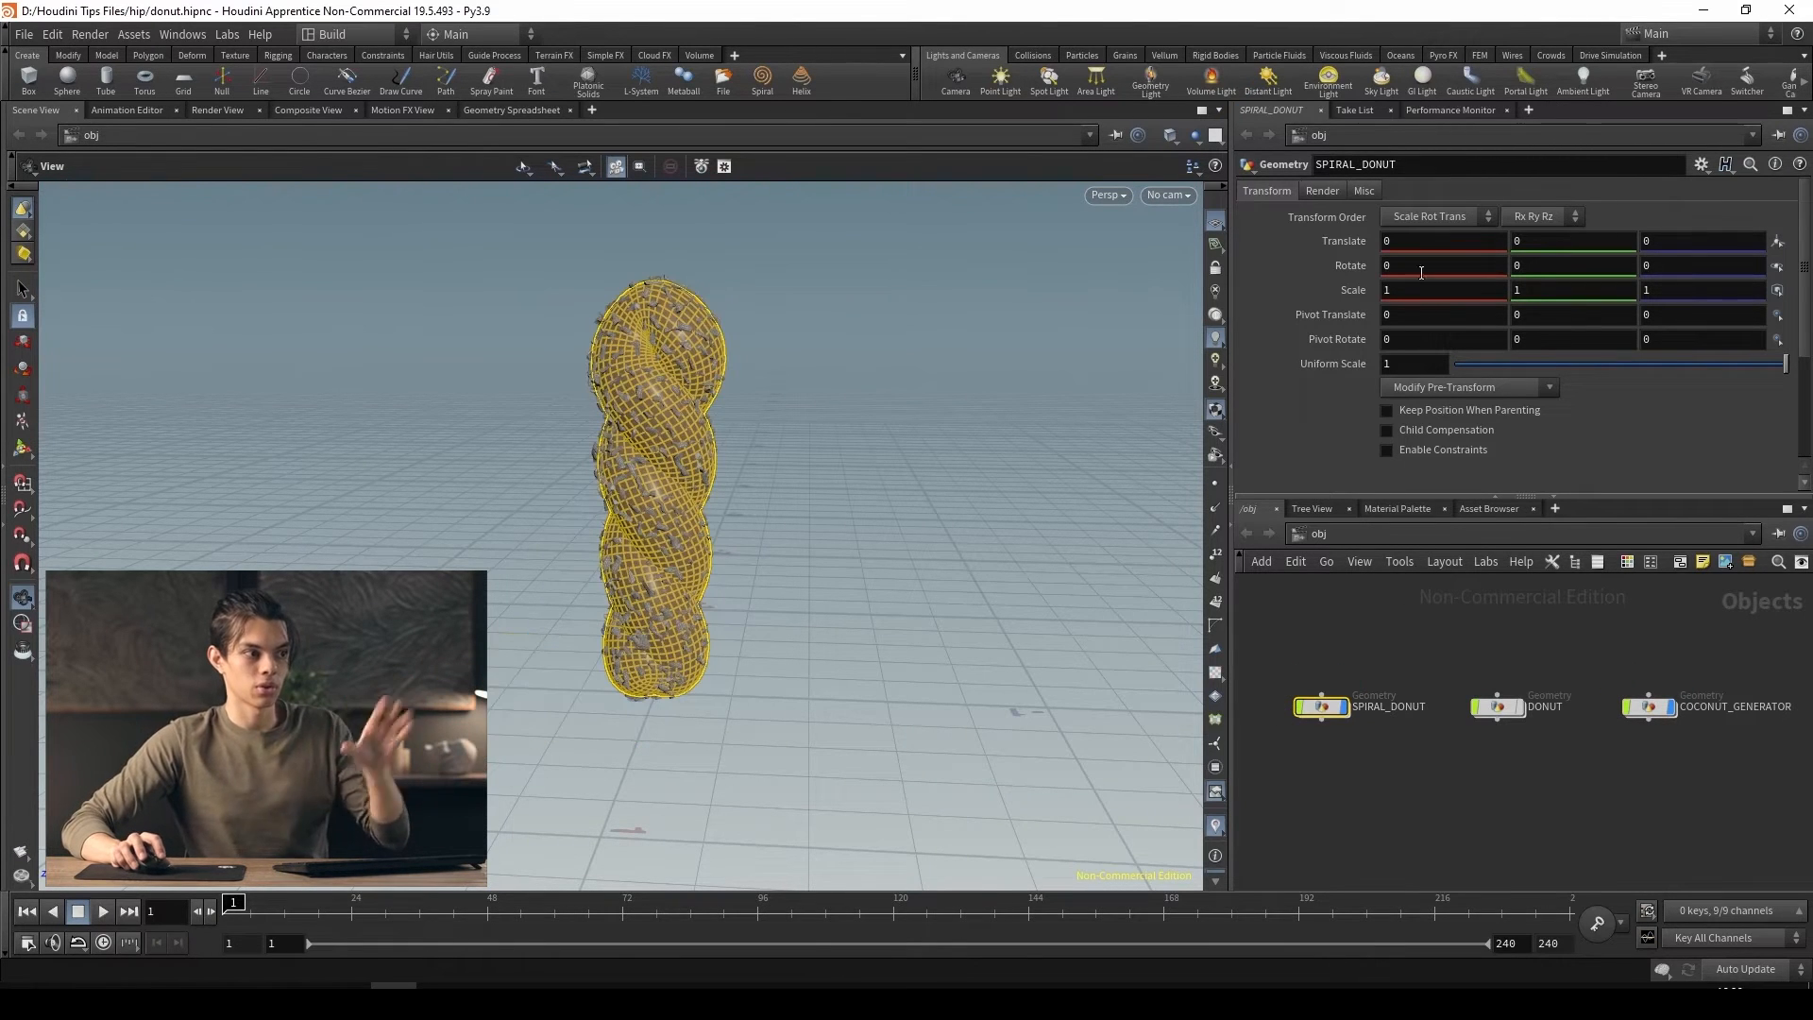
pyautogui.doubleClick(1322, 708)
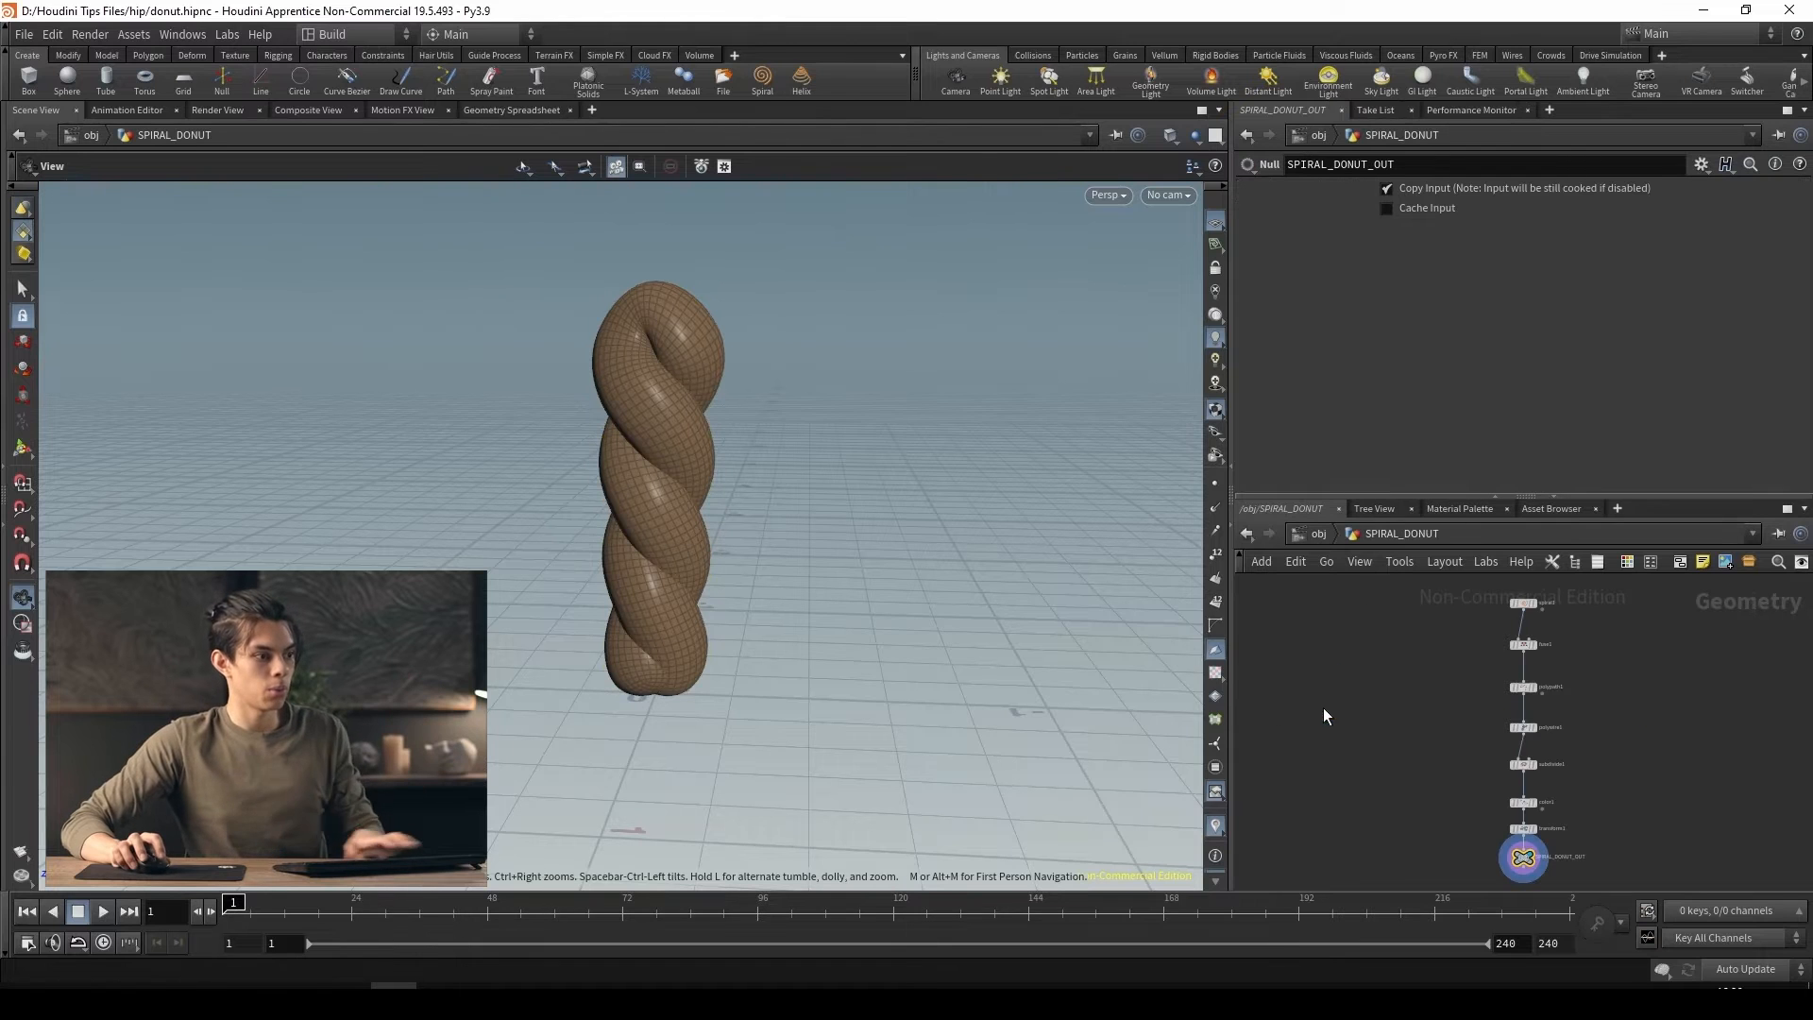
pyautogui.scroll(5, 1442, 705)
pyautogui.click(1440, 712)
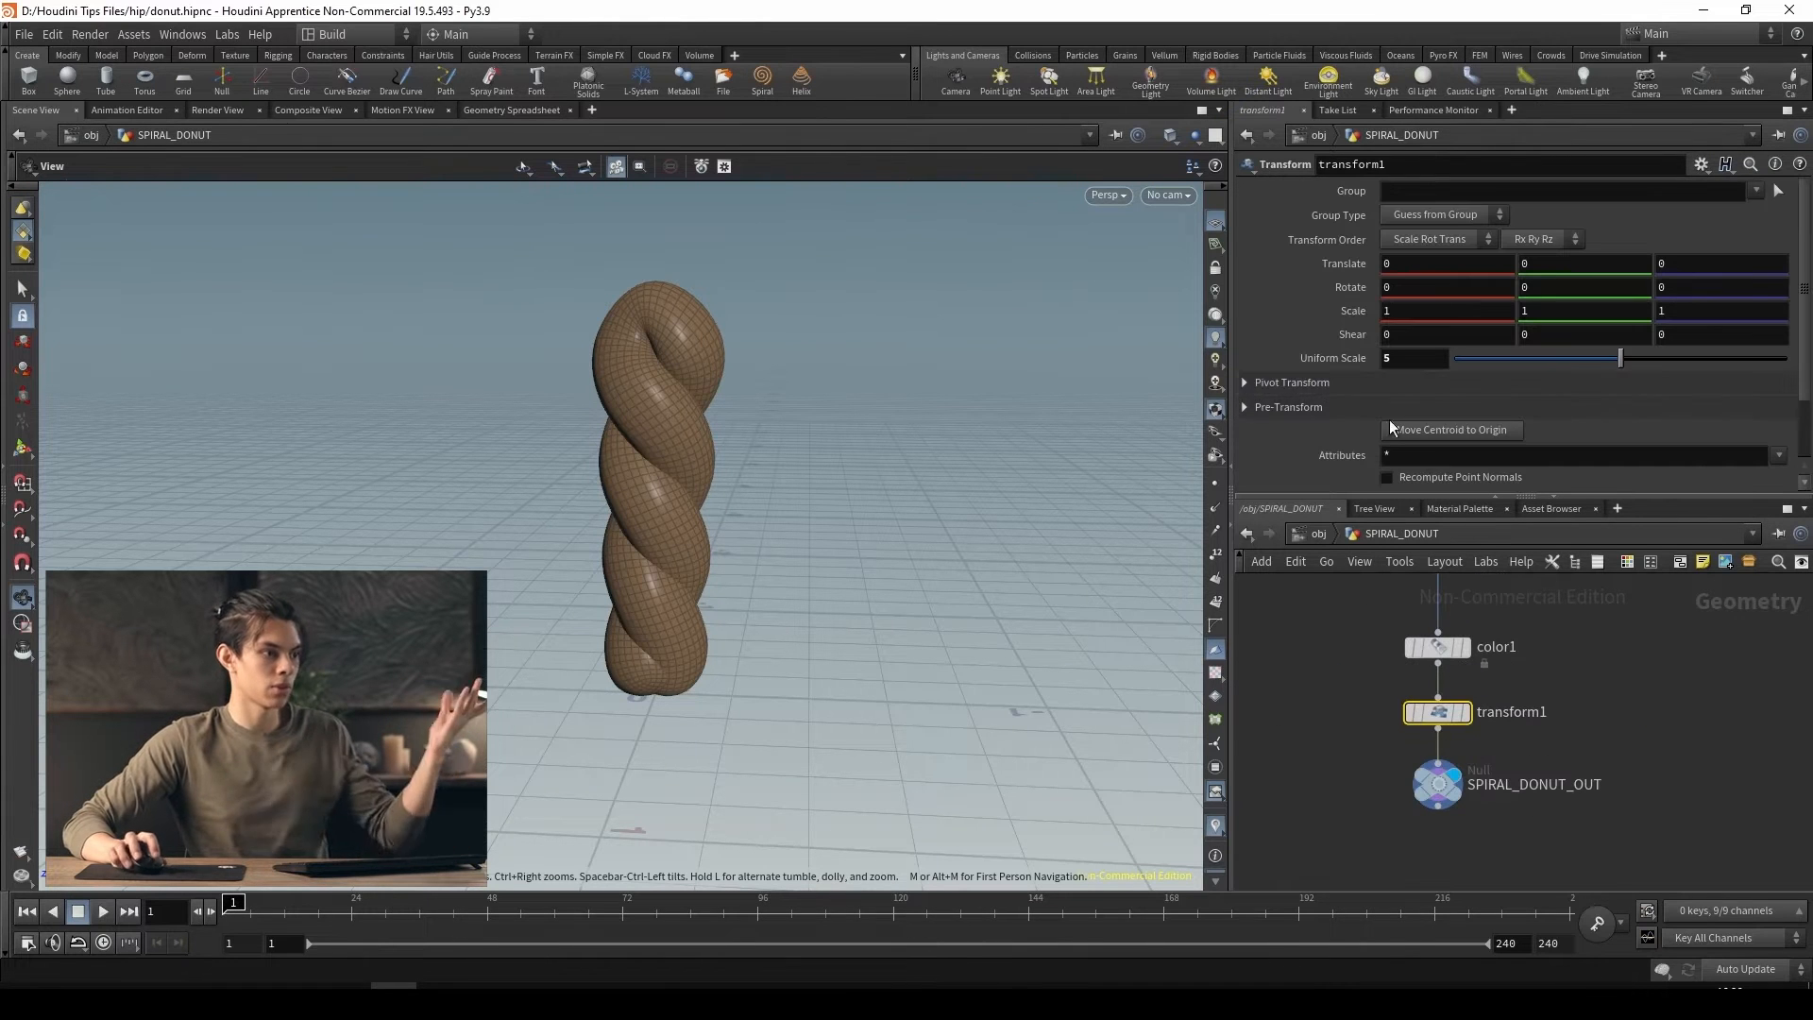
pyautogui.click(4, 465)
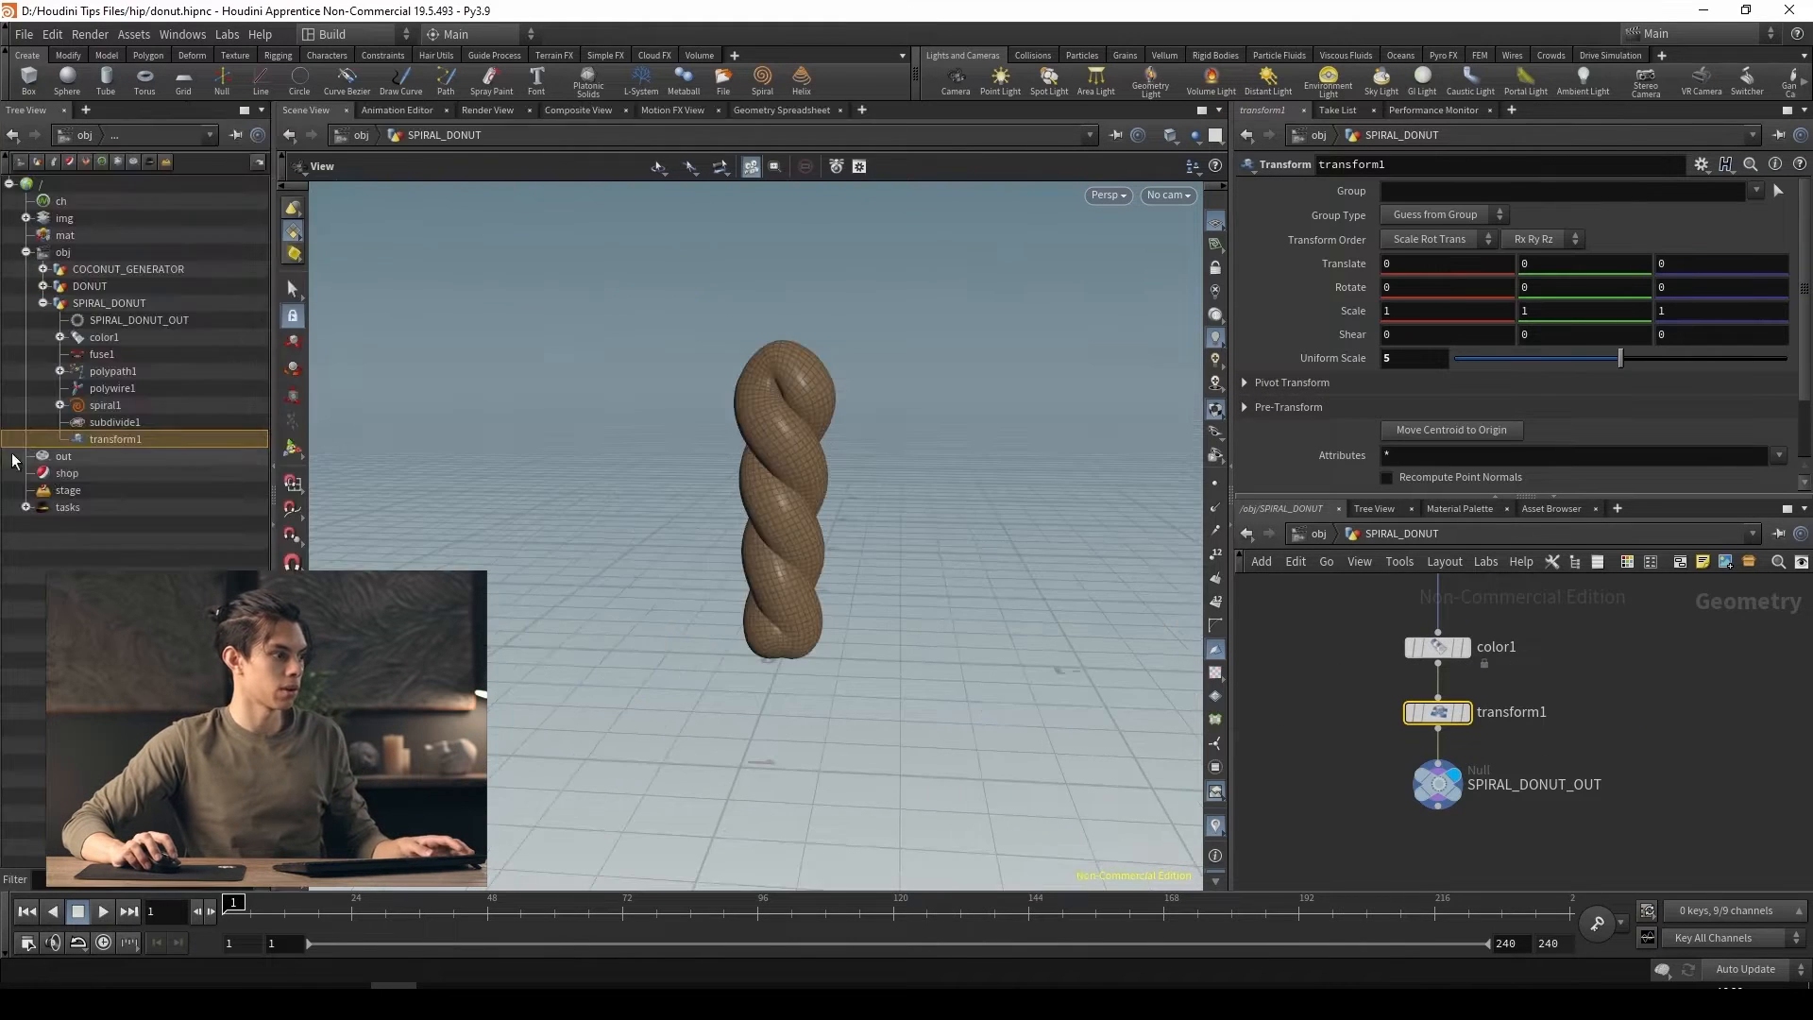
pyautogui.click(293, 447)
pyautogui.click(272, 466)
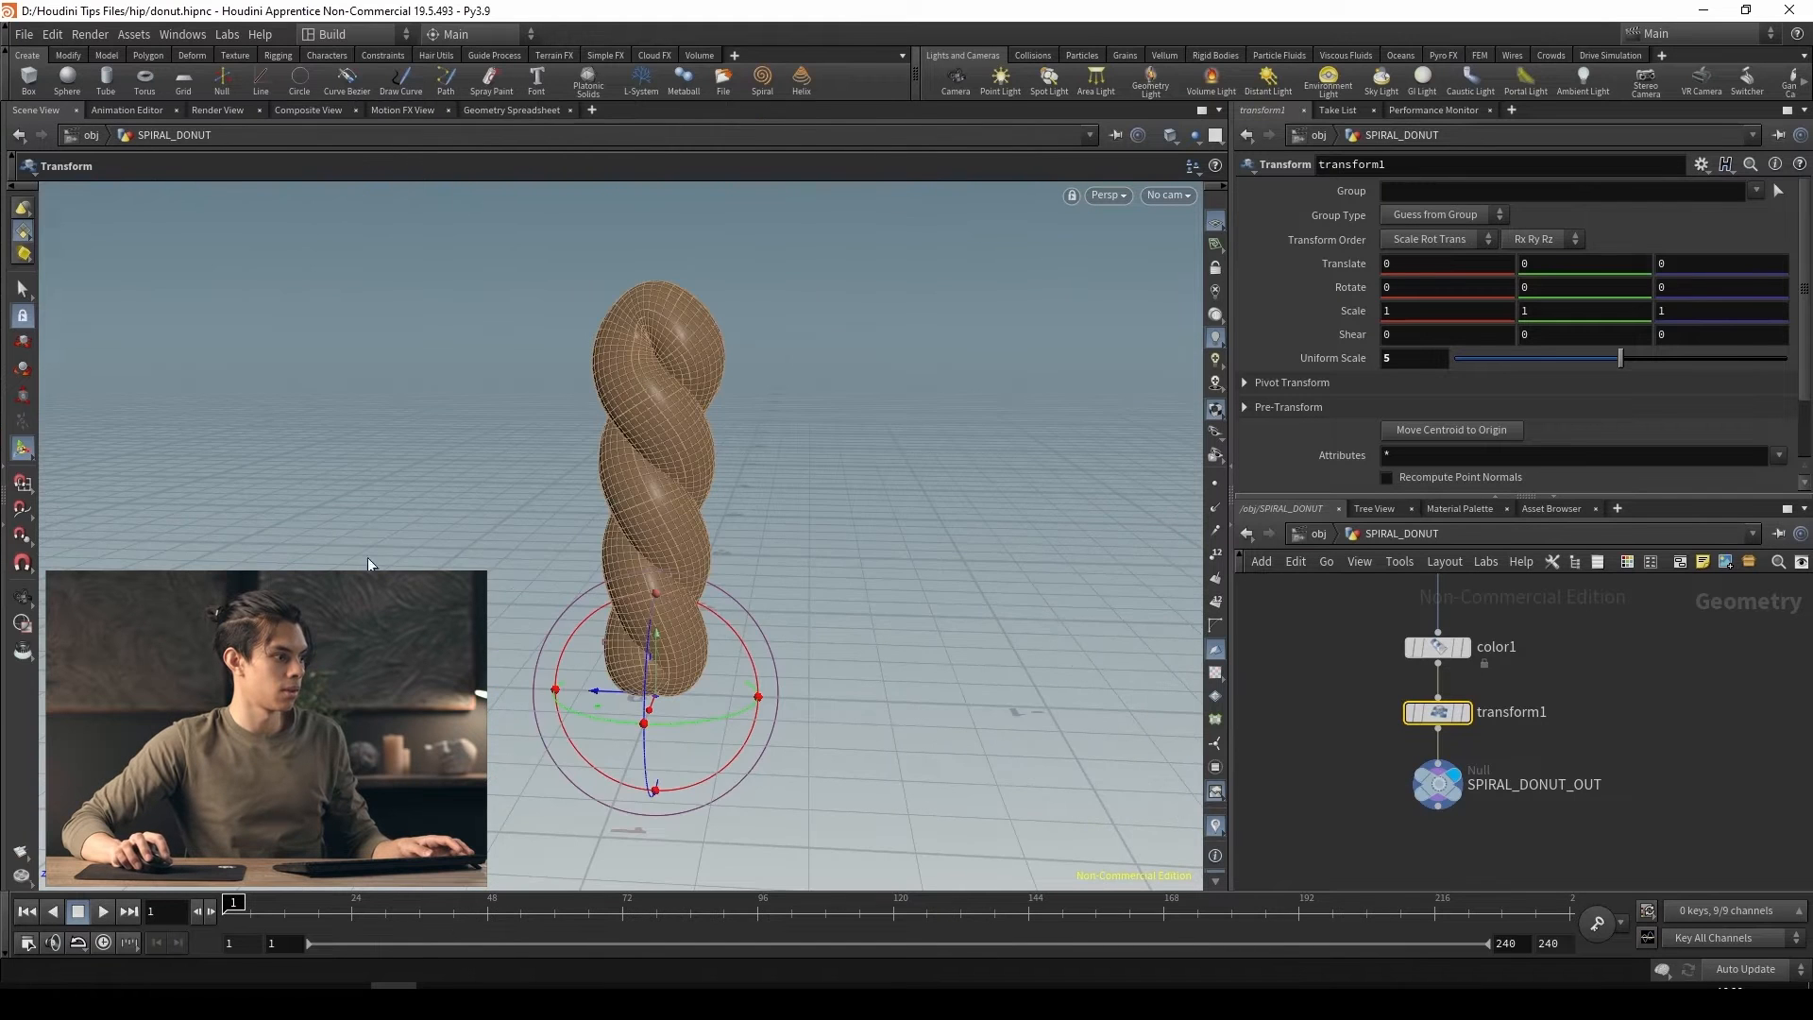
pyautogui.moveTo(729, 626); pyautogui.dragTo(643, 636)
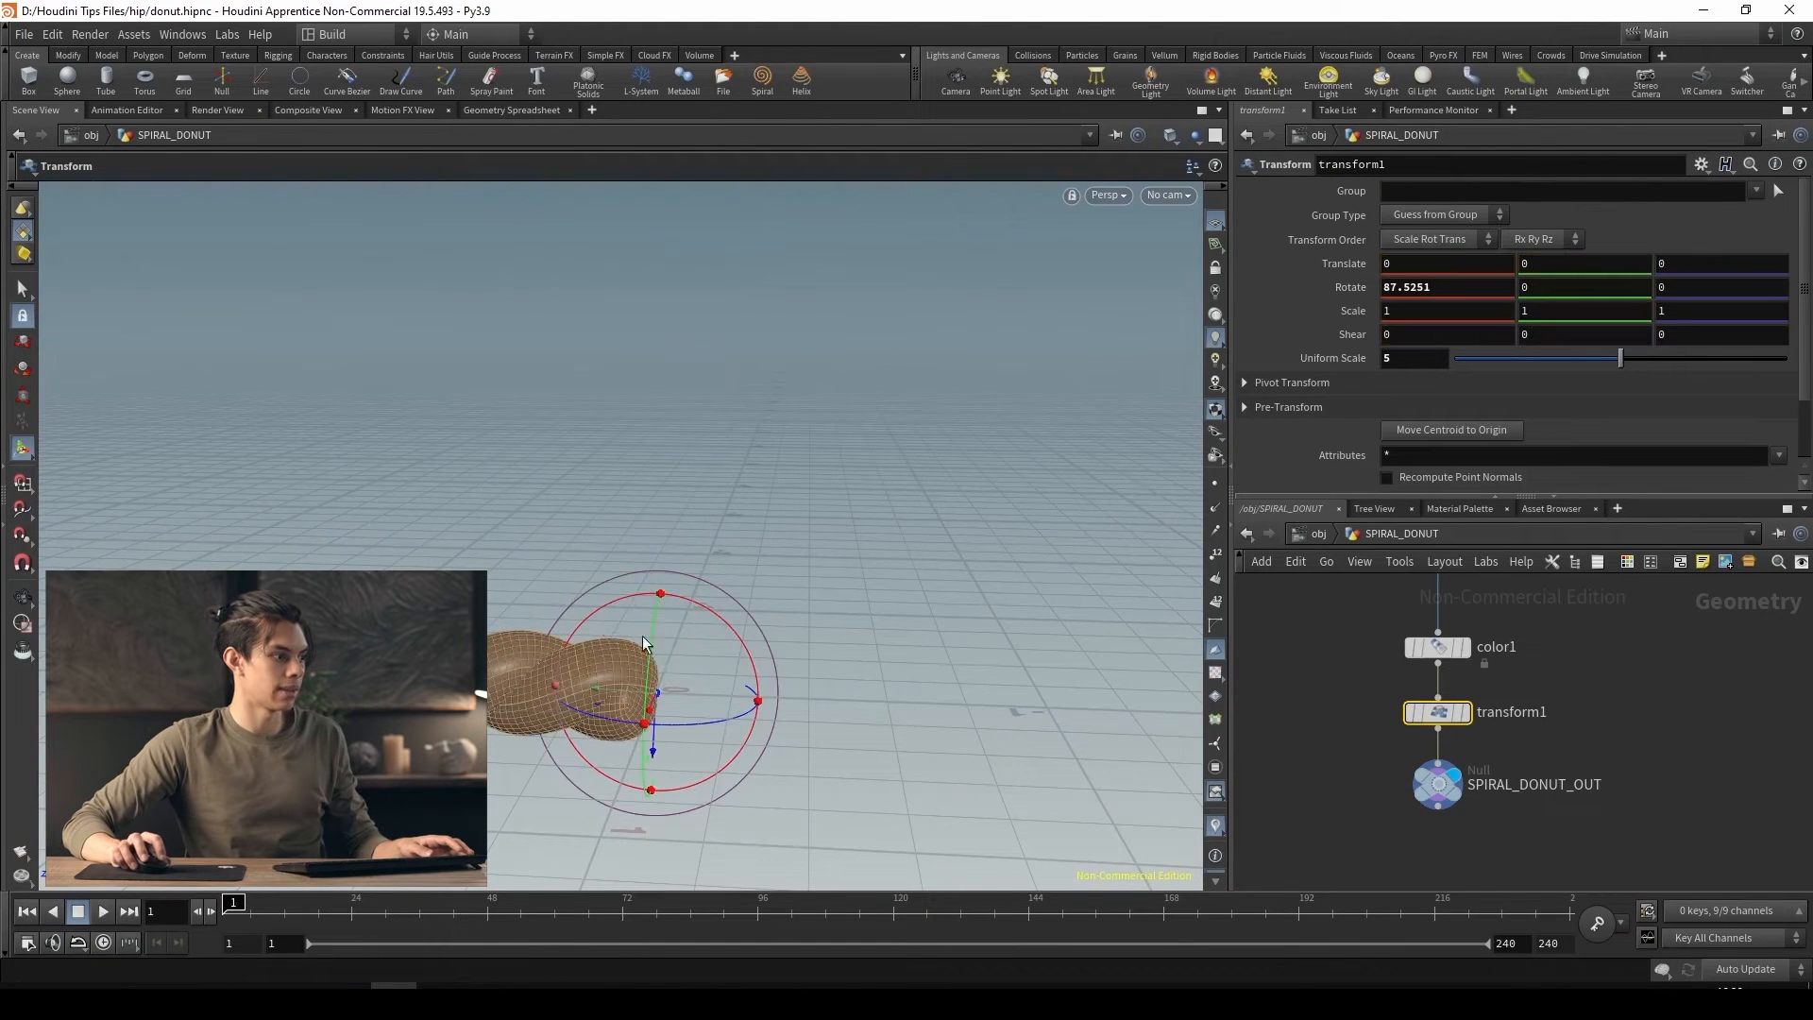
# Move the lying spiral with transform1 to about 0.13 in Y and -0.006 in Z so it rests on the ground
pyautogui.press('t')
pyautogui.moveTo(657, 762); pyautogui.dragTo(659, 710)
pyautogui.keyDown('alt'); pyautogui.moveTo(651, 733); pyautogui.dragTo(558, 701); pyautogui.keyUp('alt')
pyautogui.scroll(5, 545, 682)
pyautogui.moveTo(809, 686); pyautogui.dragTo(809, 681)
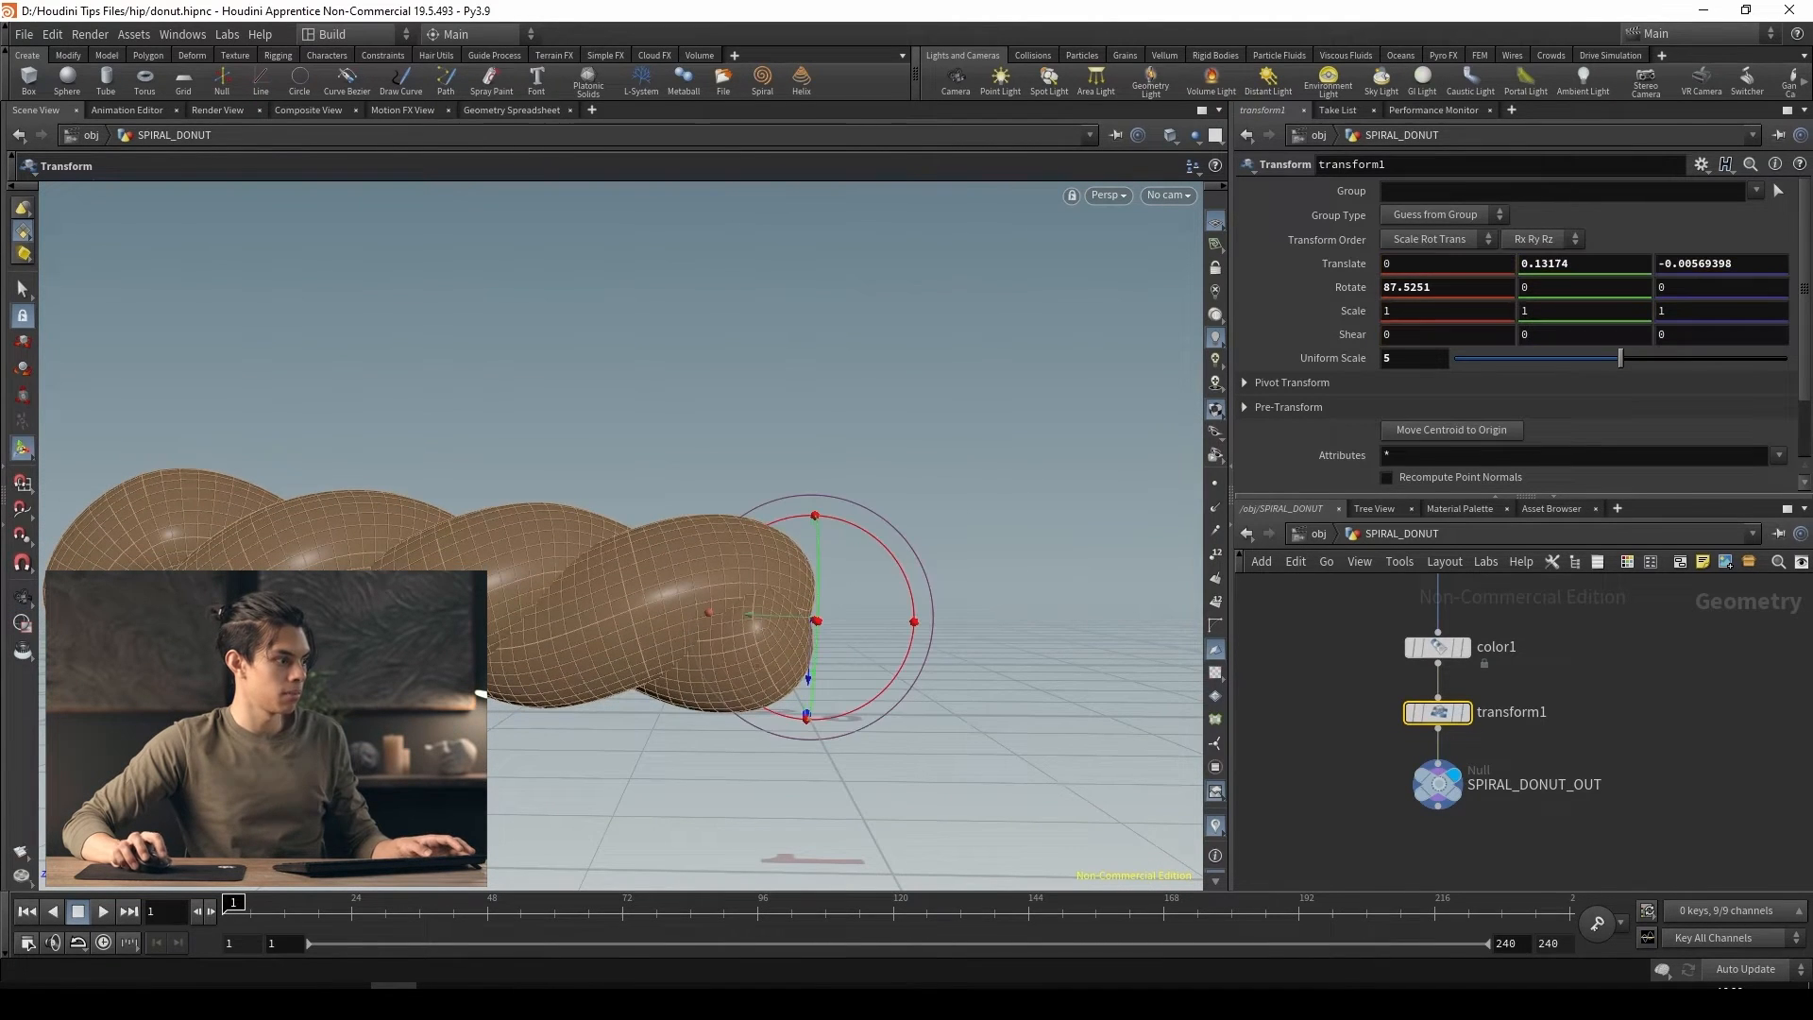
pyautogui.press('Escape')
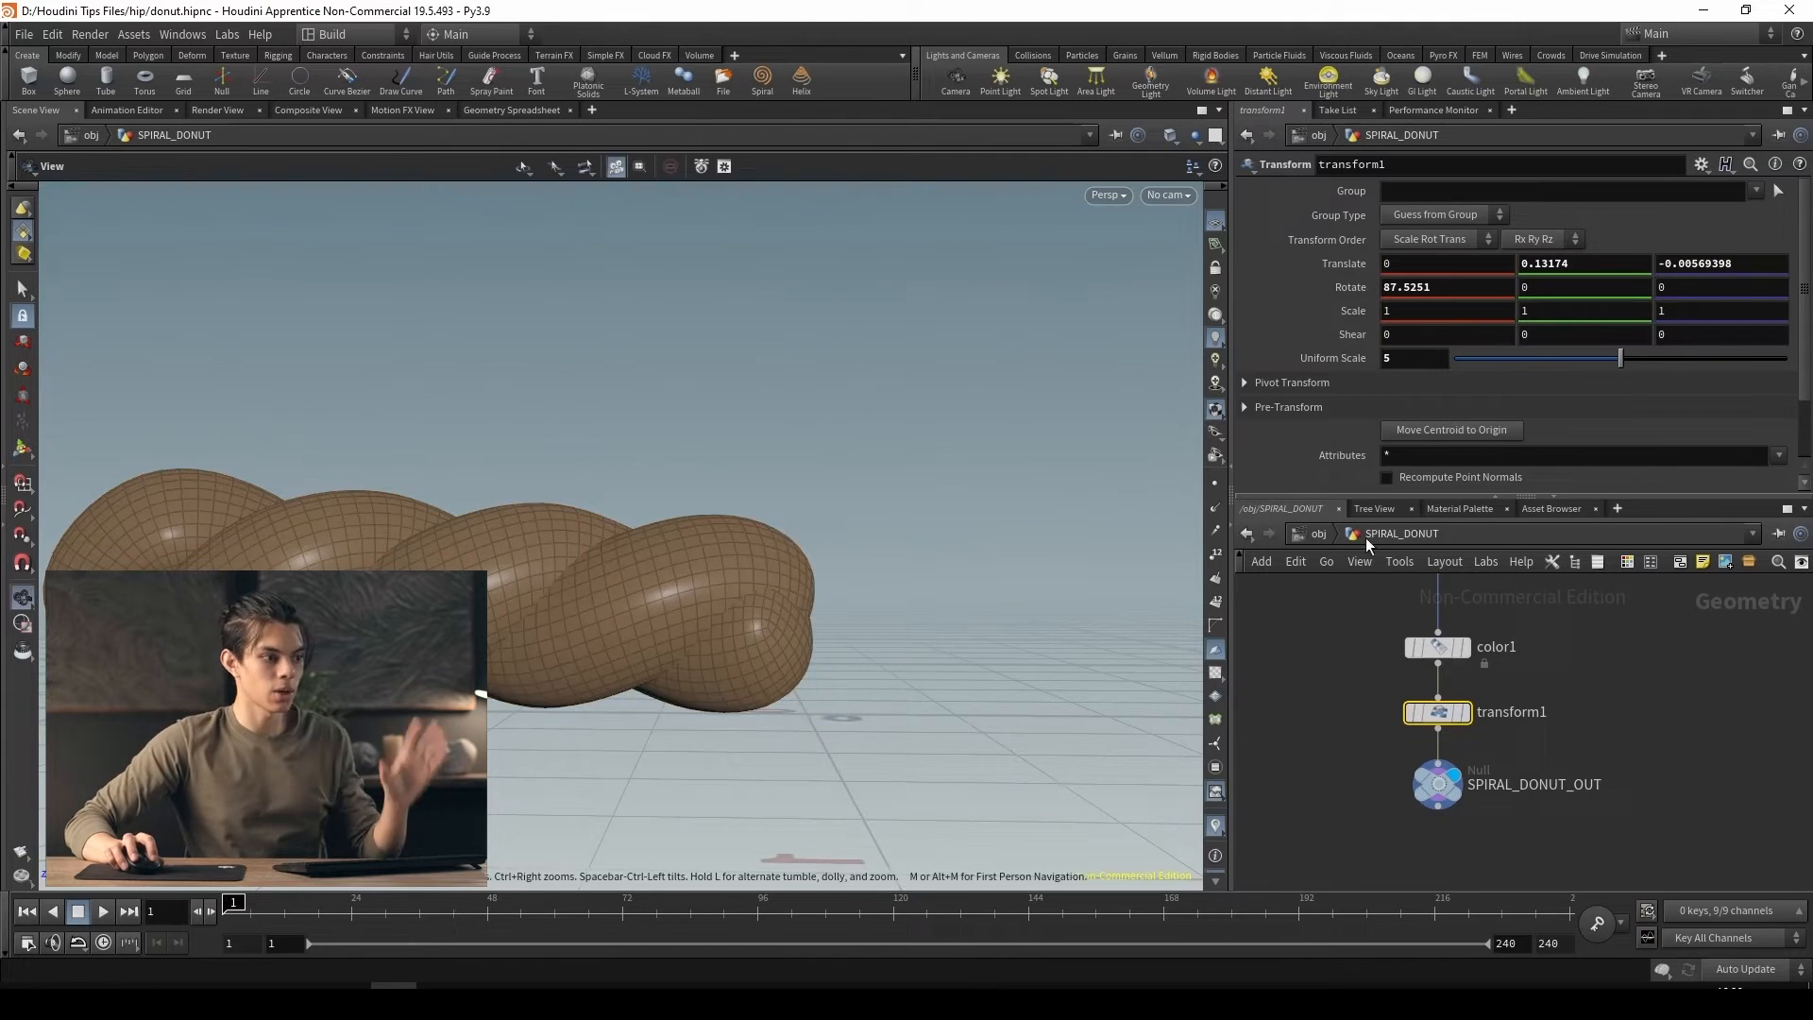
# Return to the object level and add a grid object below the DONUT node
pyautogui.click(1315, 535)
pyautogui.click(1507, 823)
pyautogui.moveTo(781, 575); pyautogui.dragTo(876, 616)
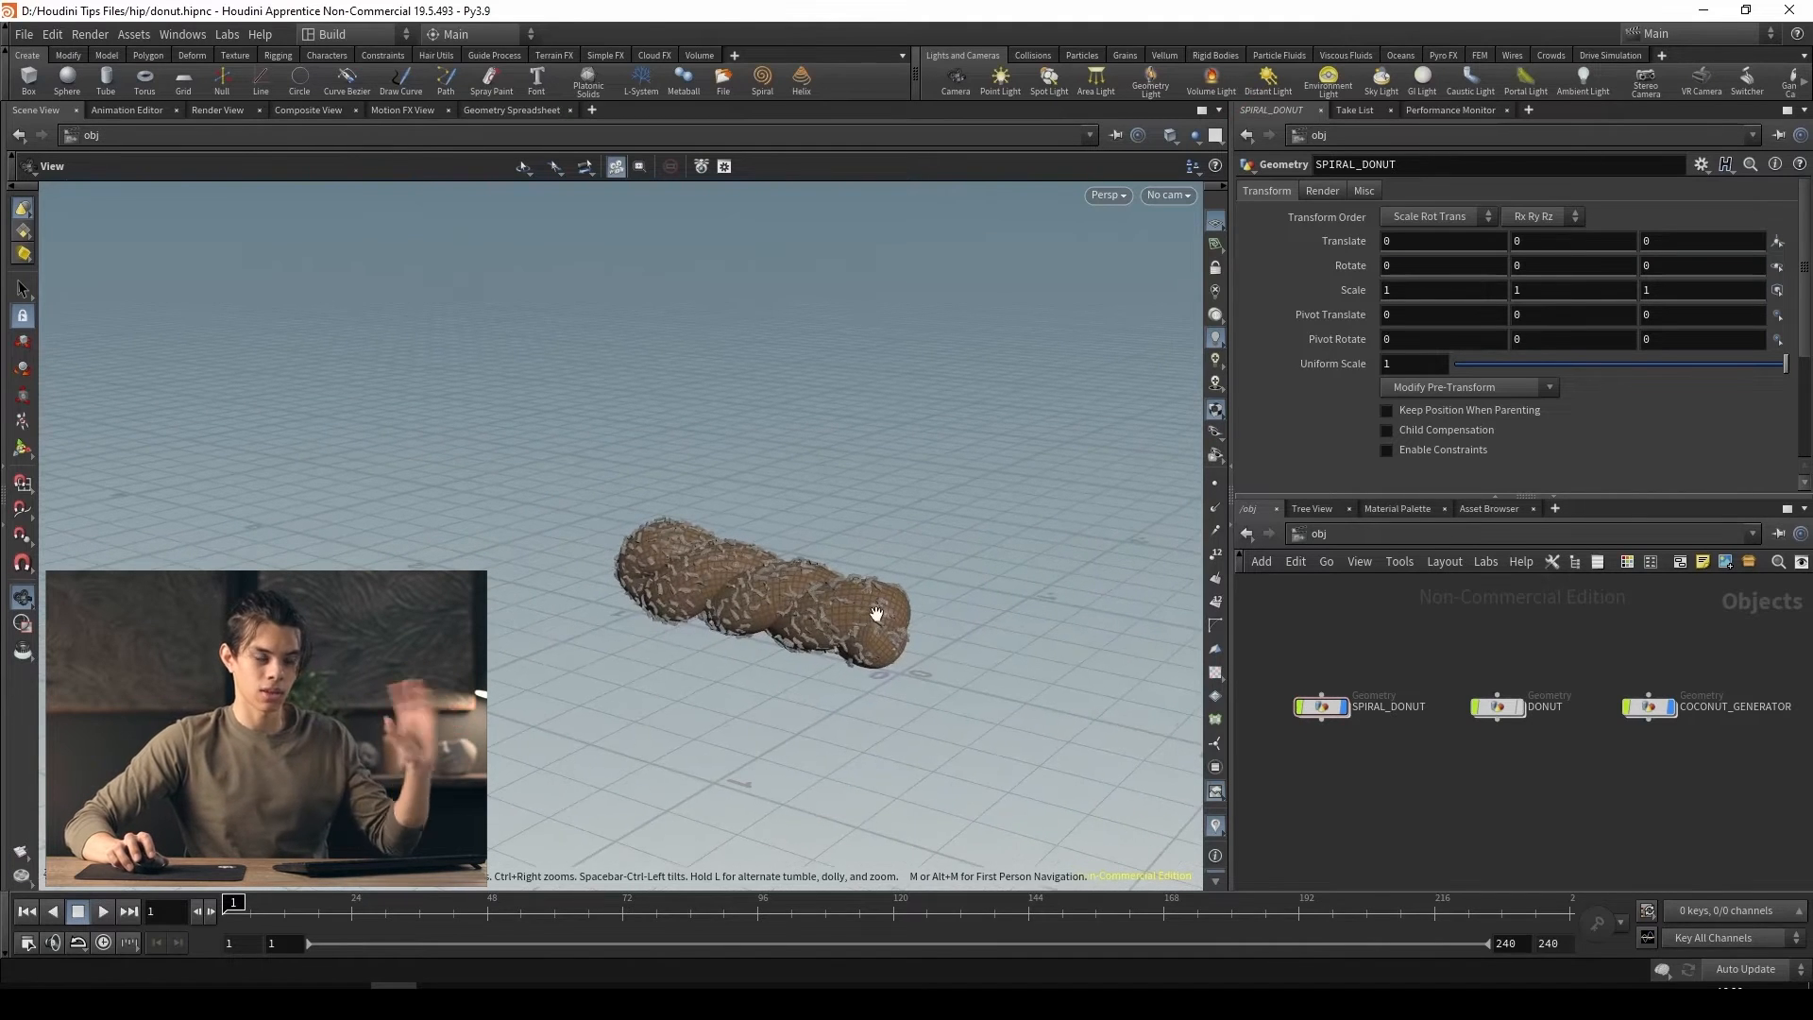
pyautogui.press('Tab')
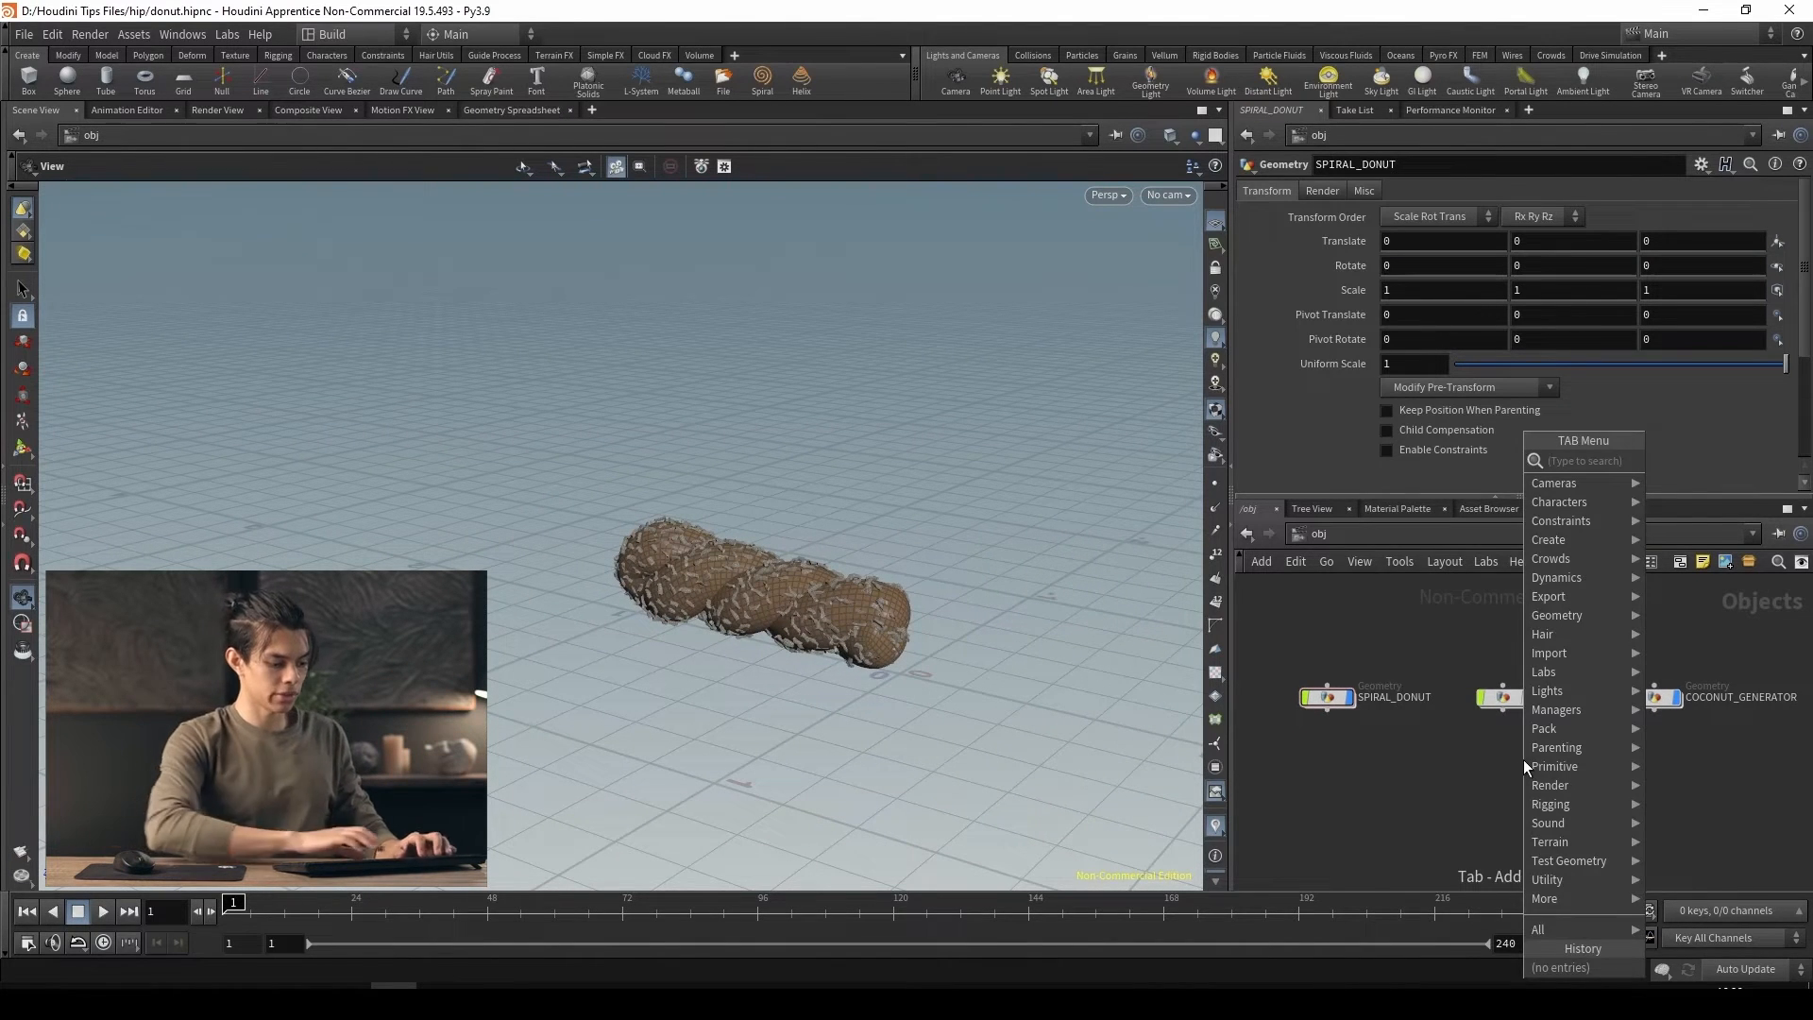
pyautogui.write('gri')
pyautogui.press('Return')
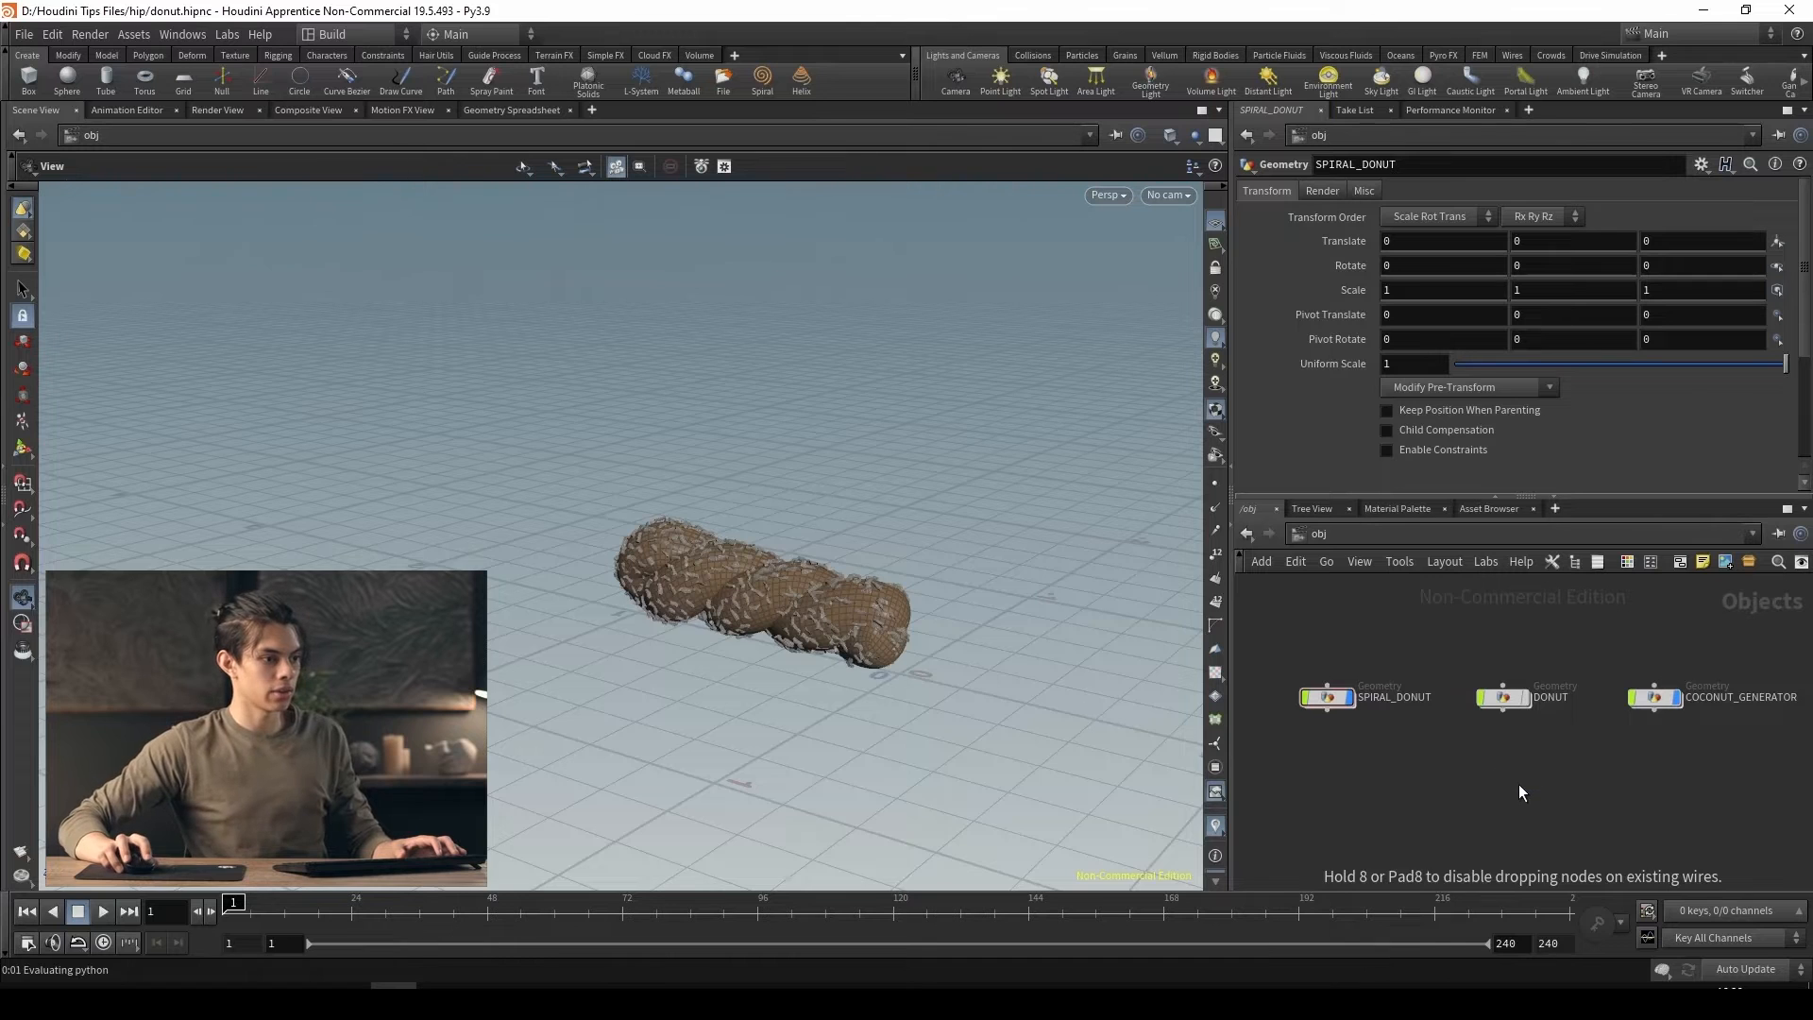
pyautogui.click(1521, 785)
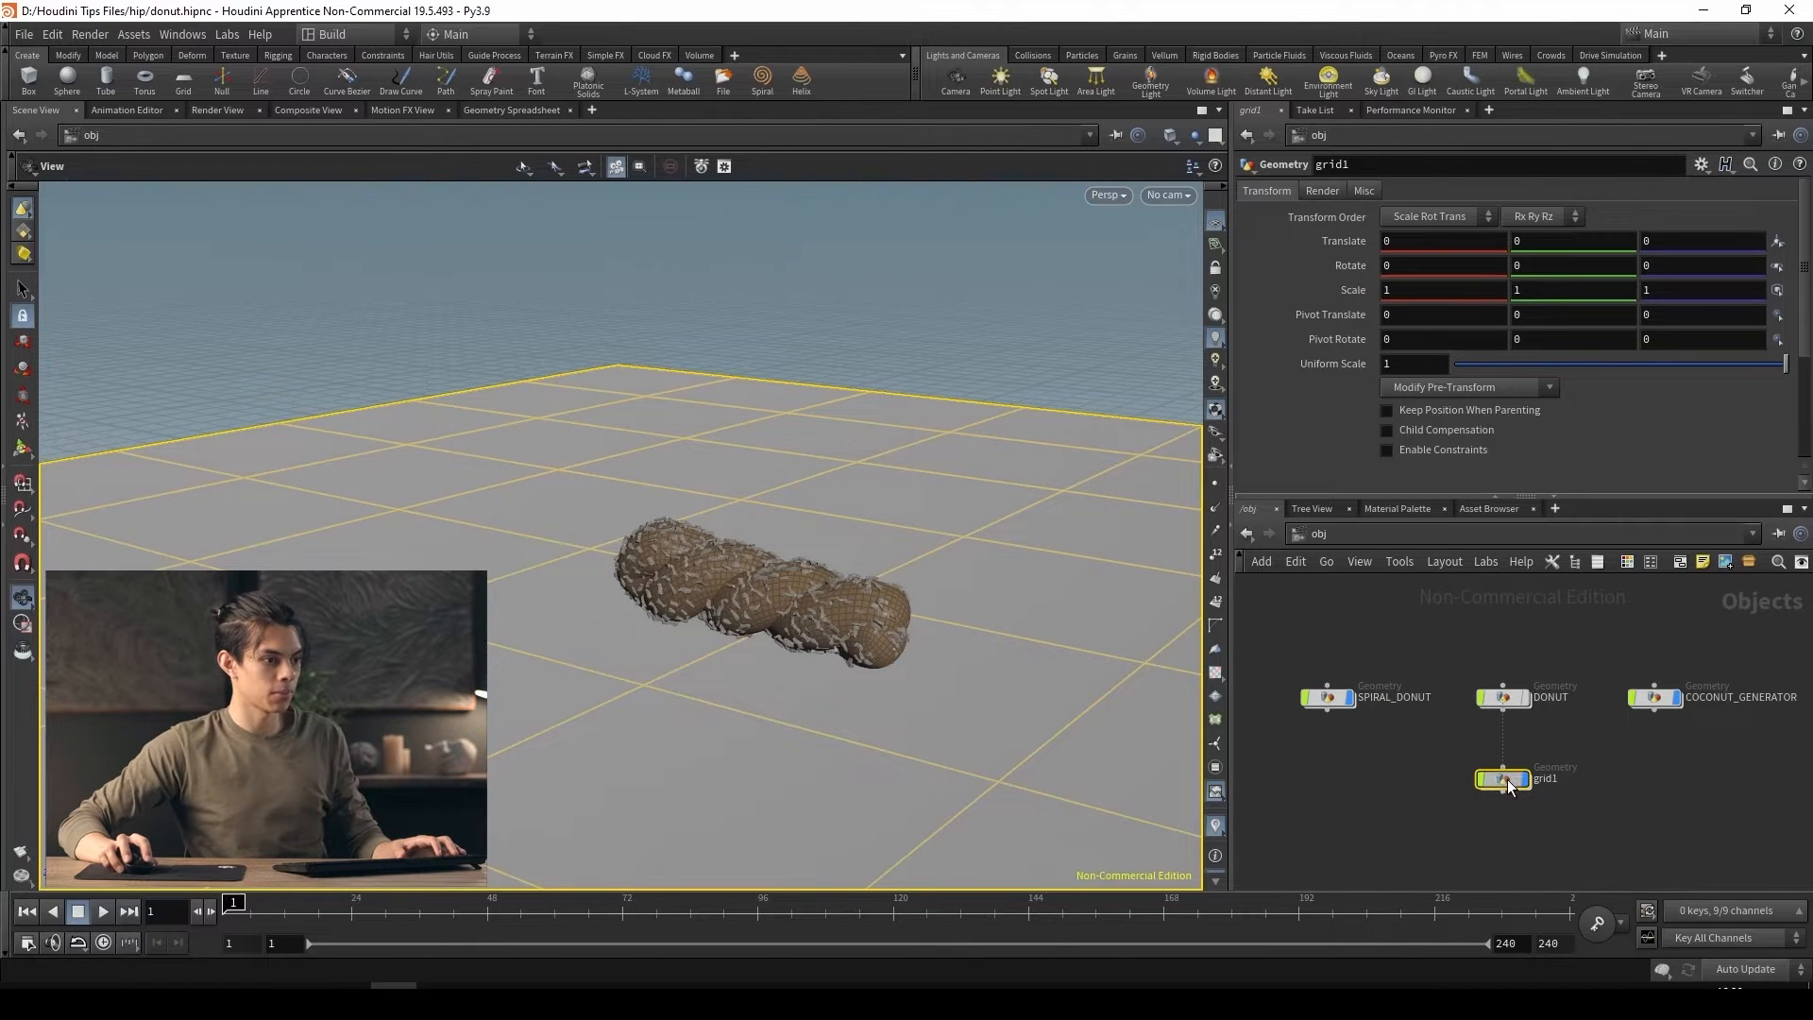
# Rename the grid object as FLOOR
pyautogui.click(1560, 793)
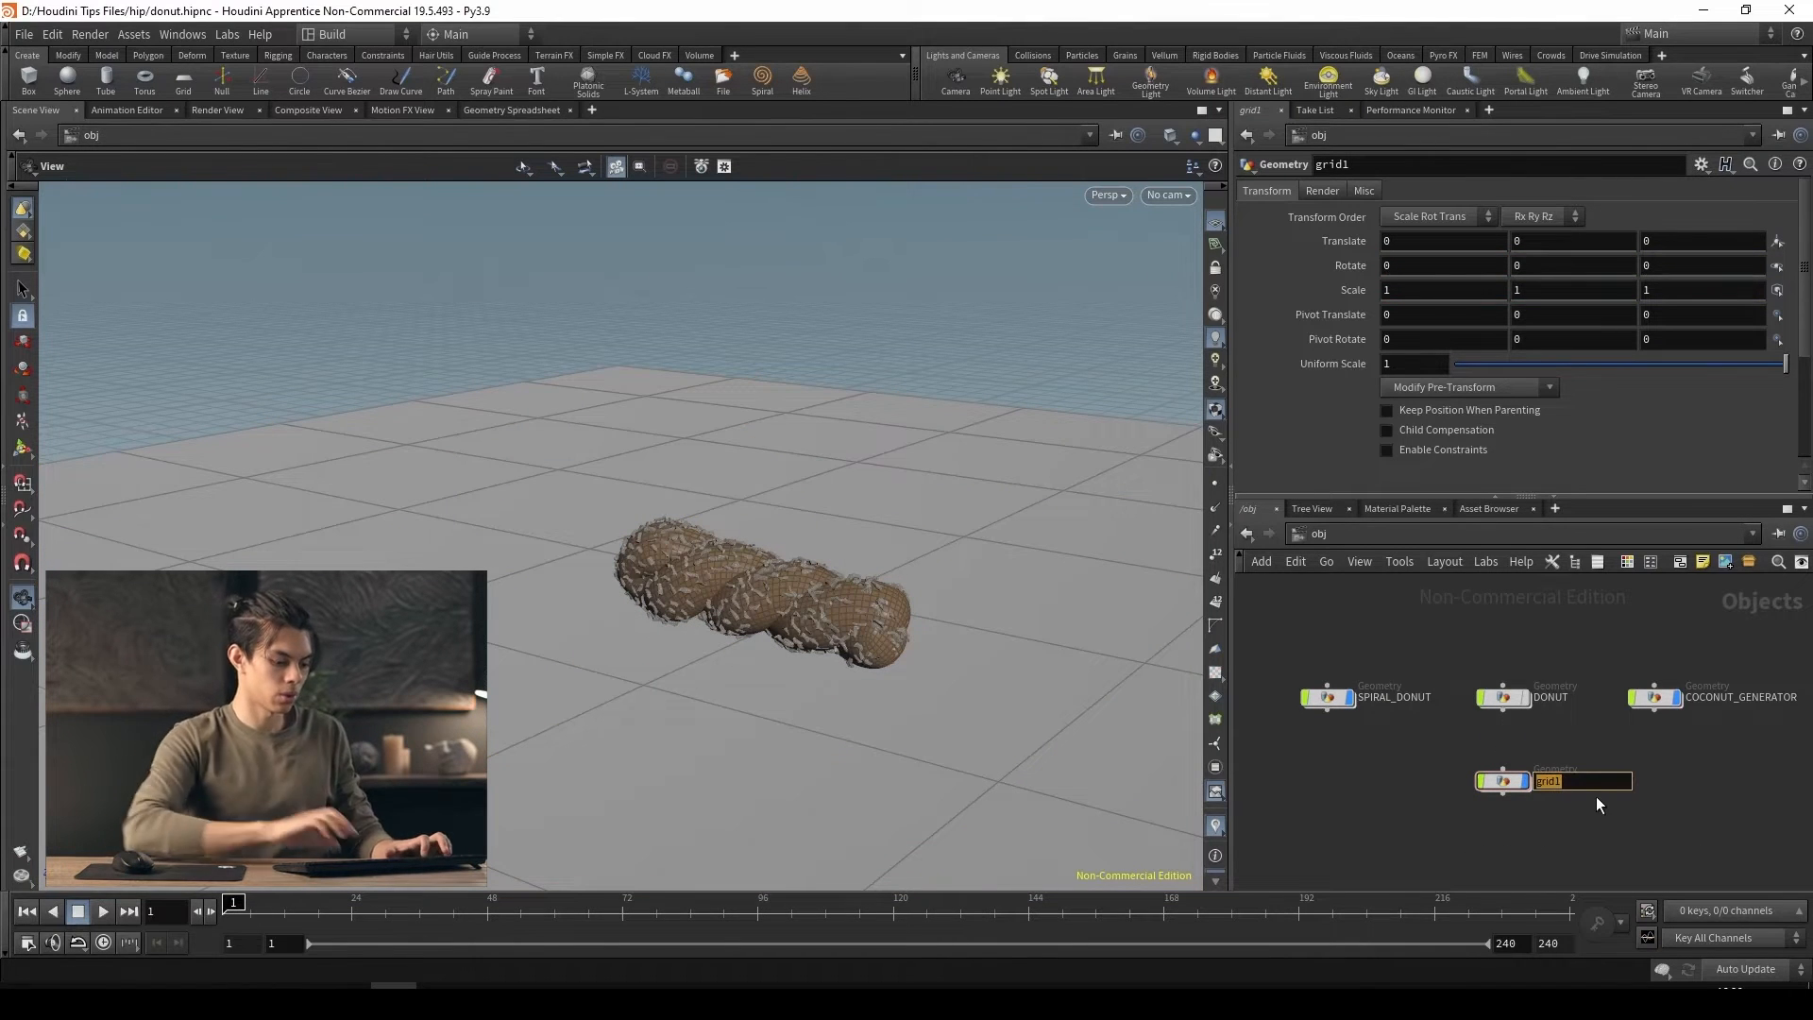
pyautogui.write('FL')
pyautogui.write('OOR')
pyautogui.press('Return')
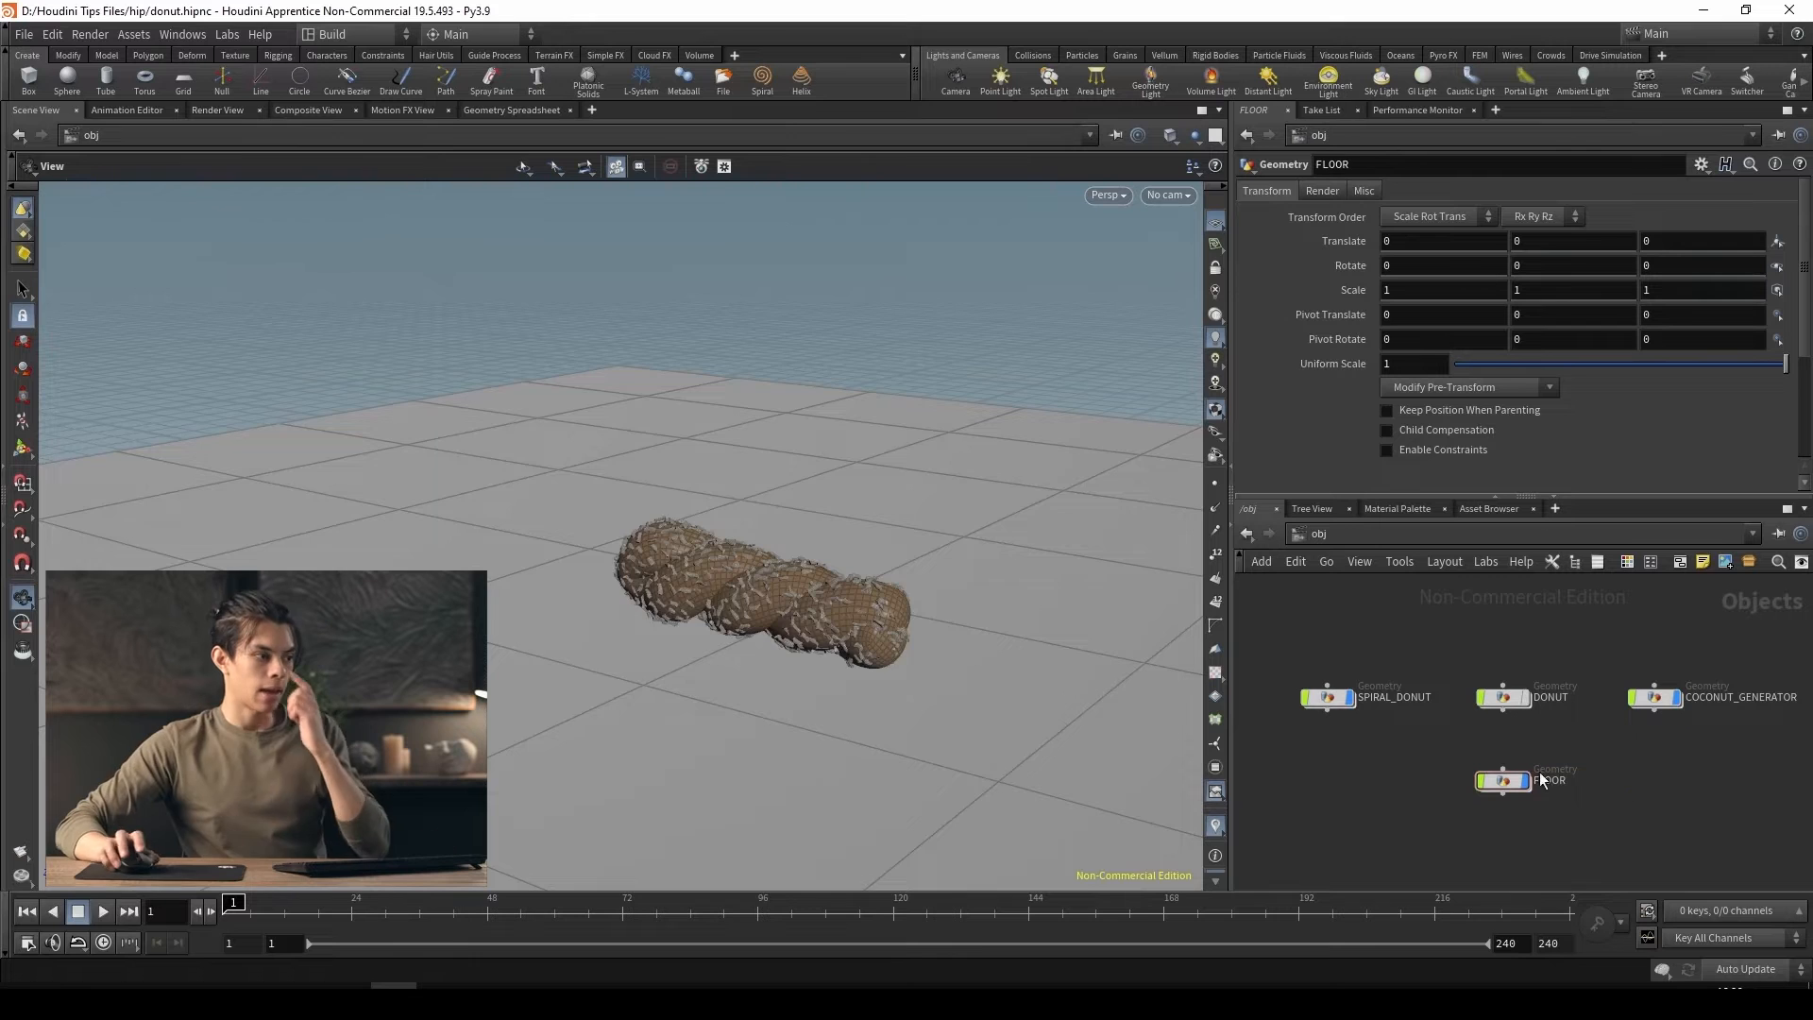
# Frame the spiral donut closely from a low angle, create a camera from that view, and place its node beside FLOOR
pyautogui.scroll(-4, 757, 632)
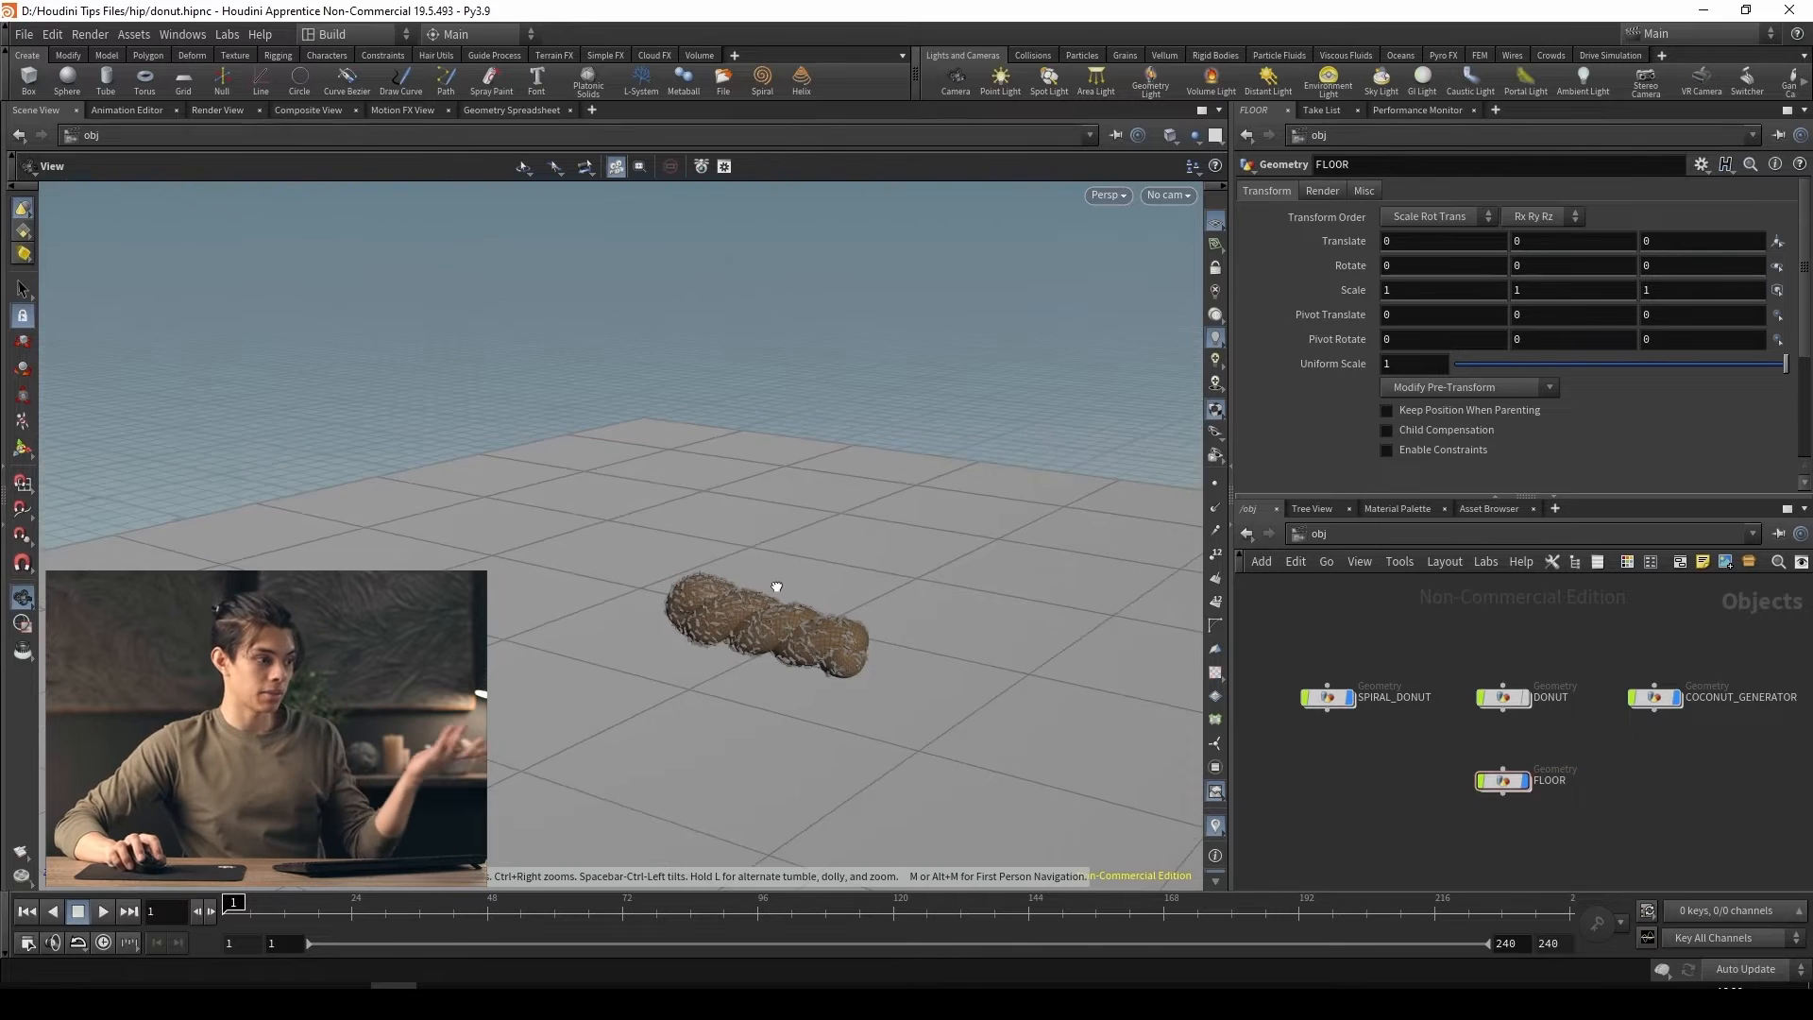
pyautogui.moveTo(777, 586); pyautogui.dragTo(603, 620)
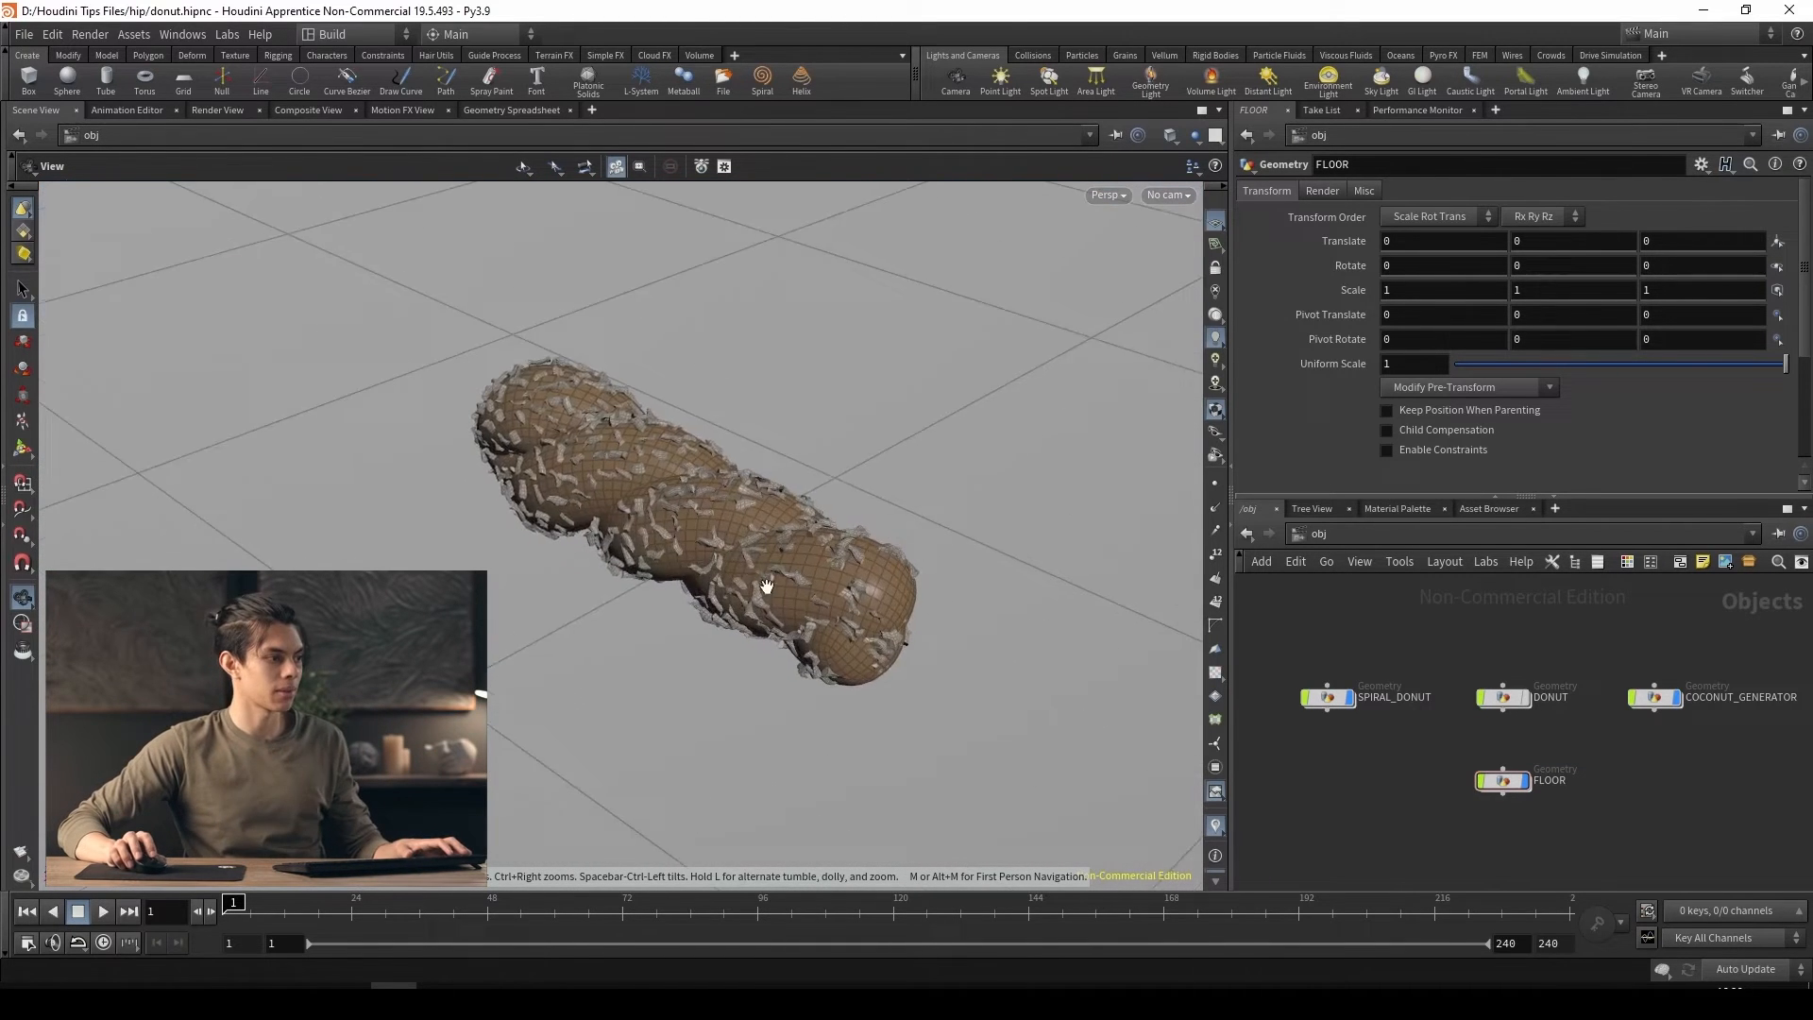
pyautogui.scroll(-2, 769, 586)
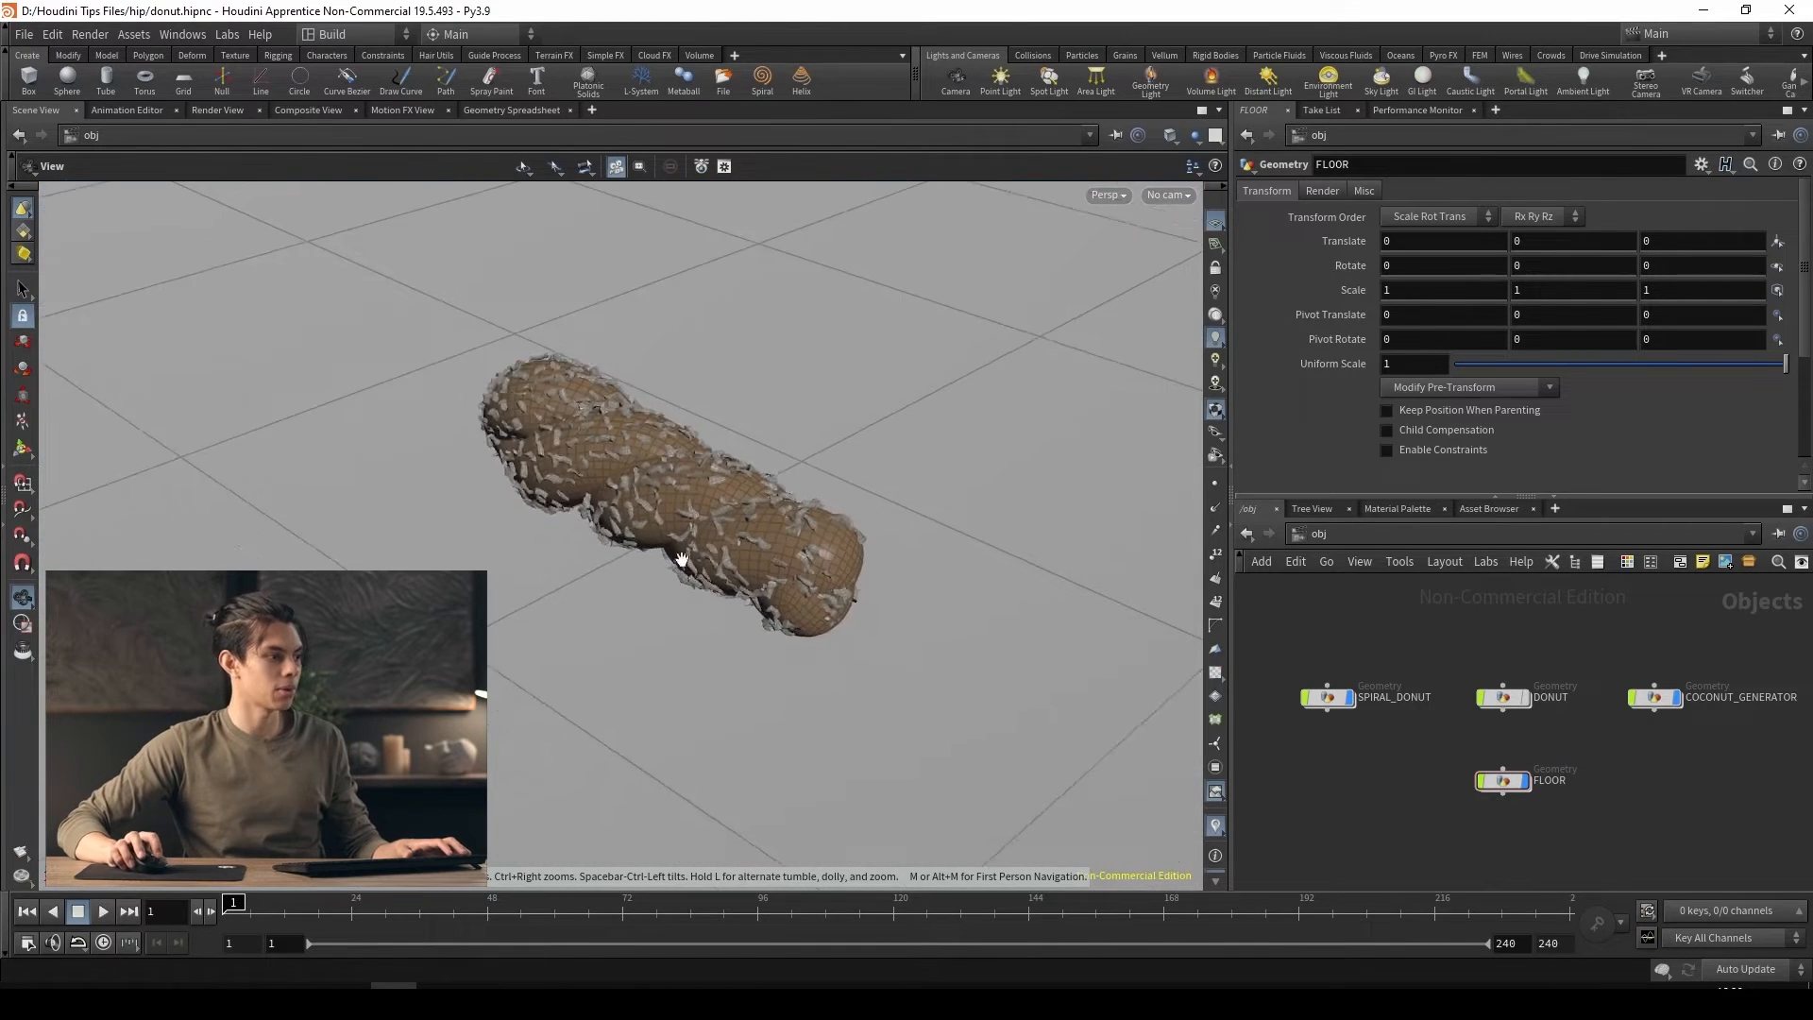
pyautogui.moveTo(742, 595); pyautogui.dragTo(926, 561)
pyautogui.scroll(3, 654, 573)
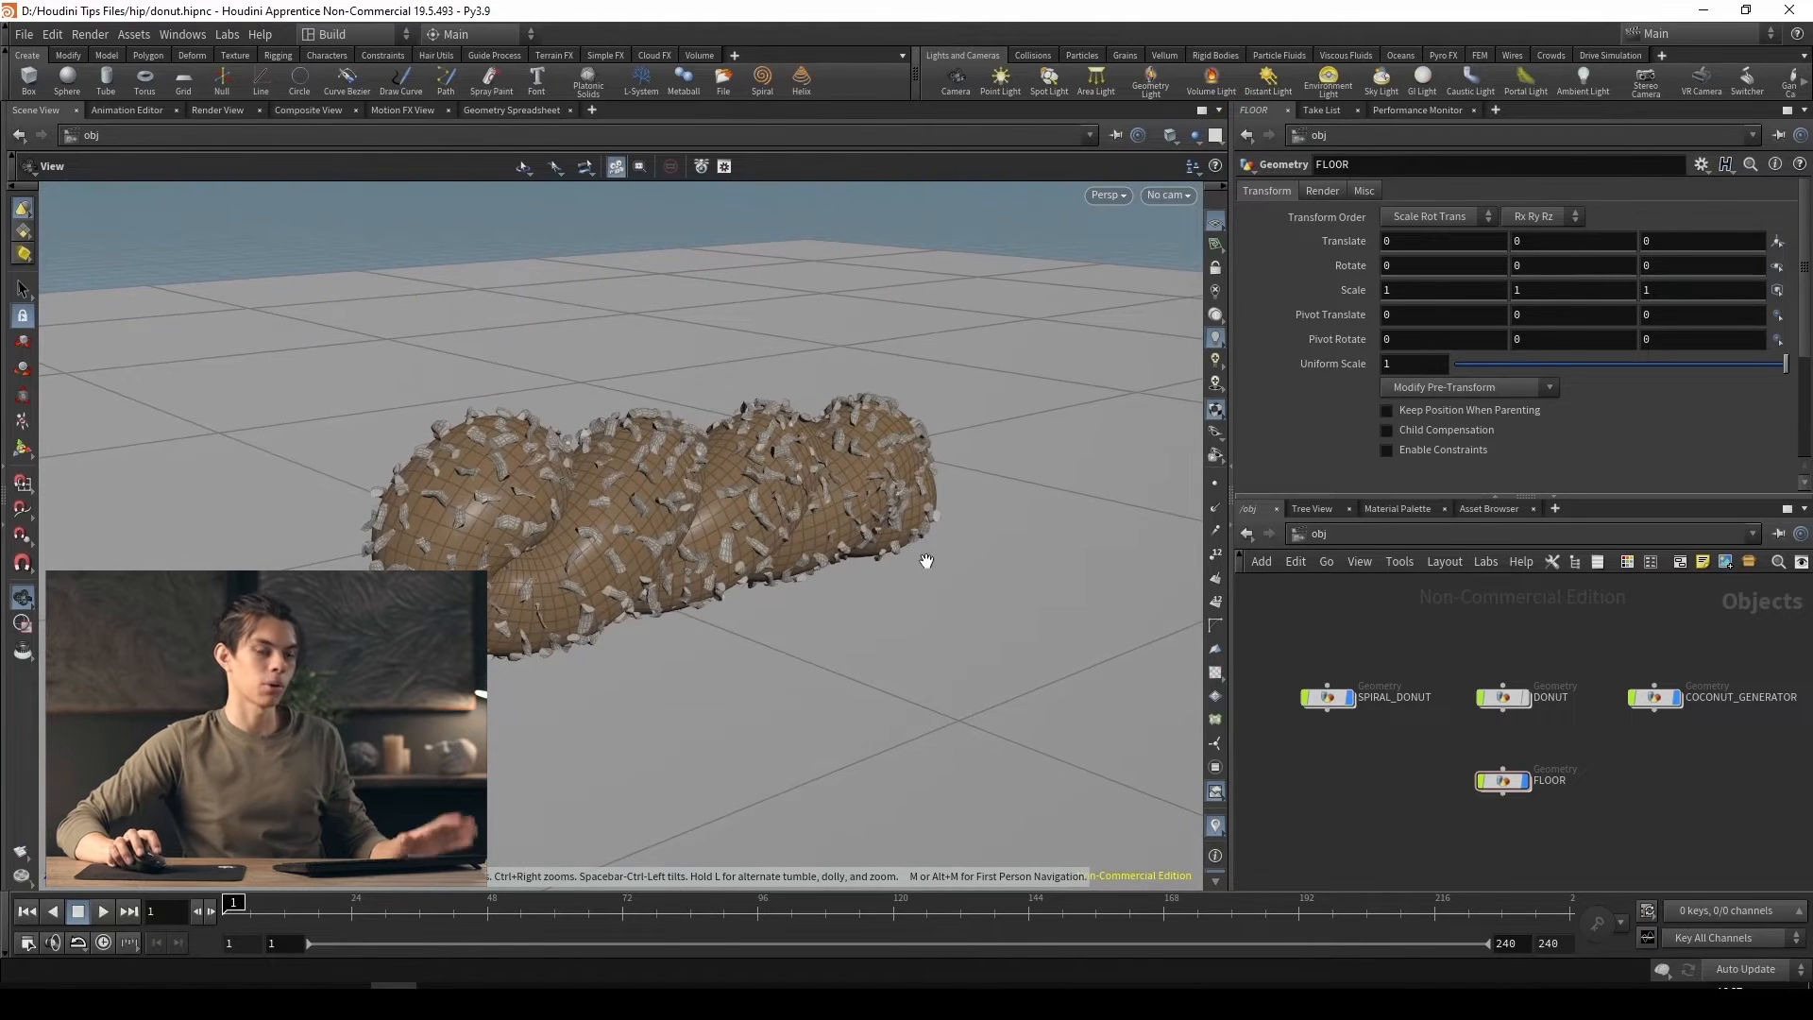
pyautogui.click(958, 83)
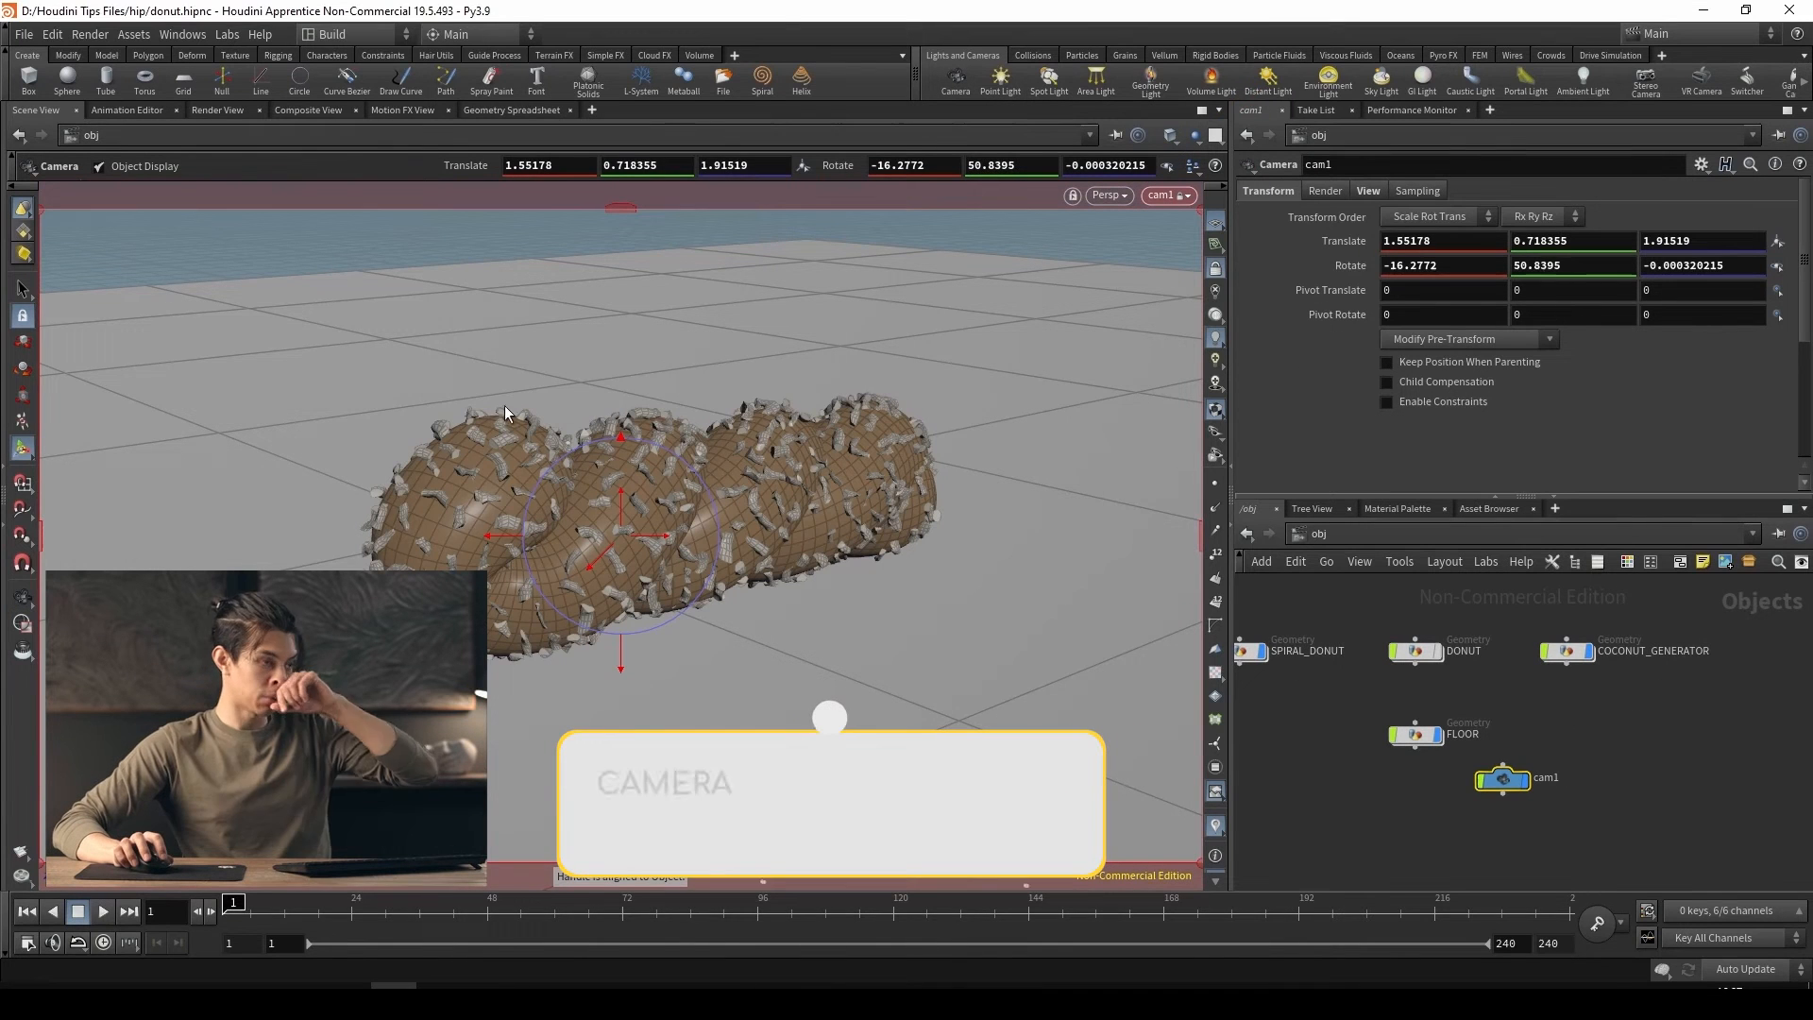
pyautogui.moveTo(1509, 780); pyautogui.dragTo(1575, 737)
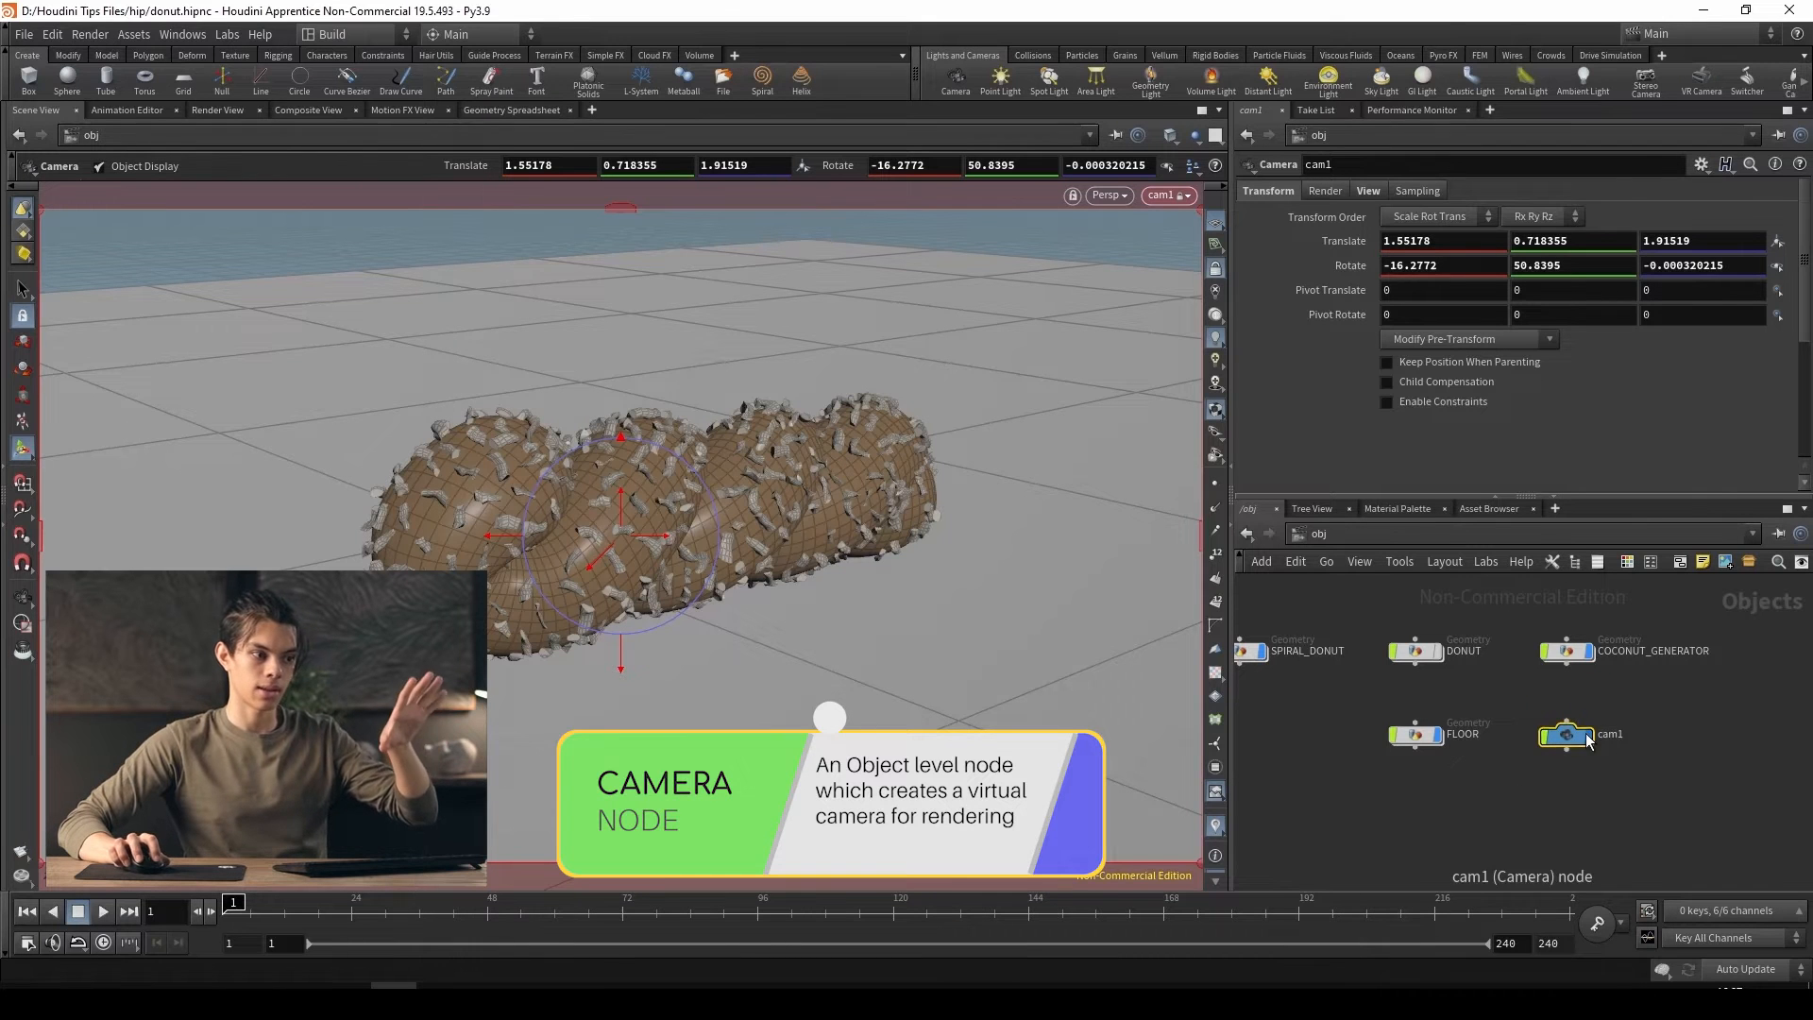
pyautogui.scroll(2, 1558, 773)
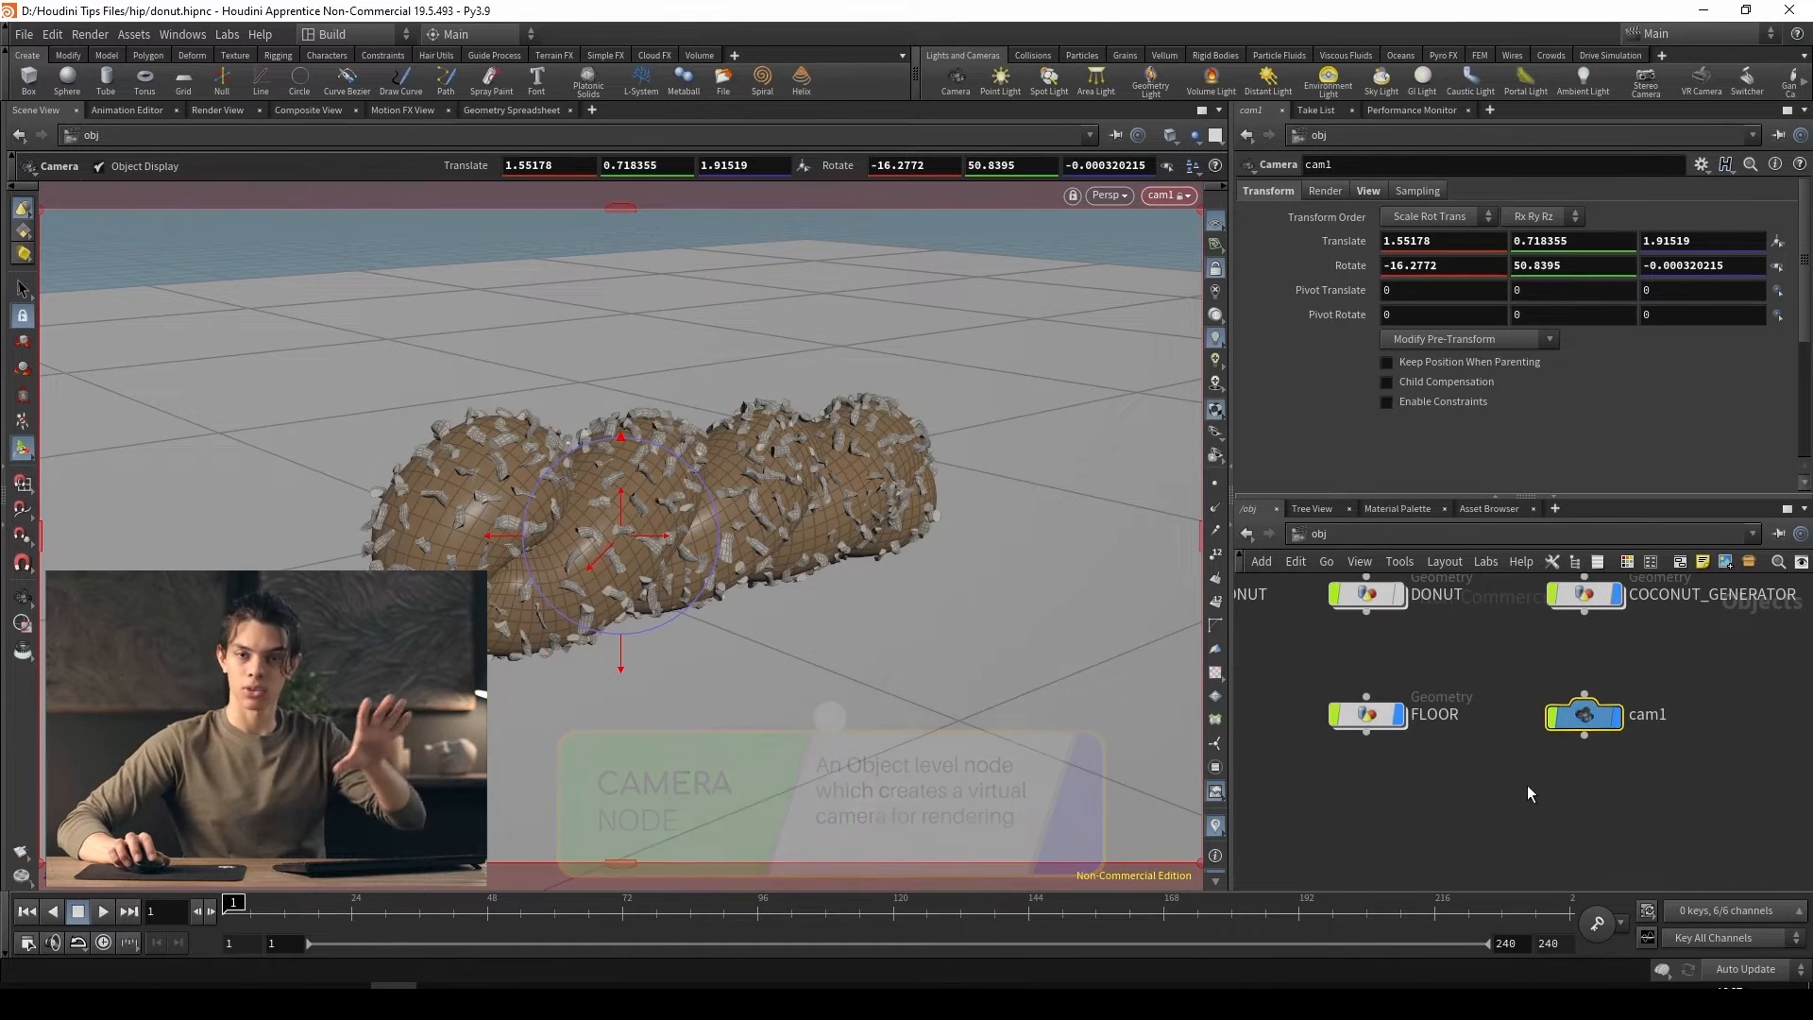
pyautogui.scroll(-1, 1527, 790)
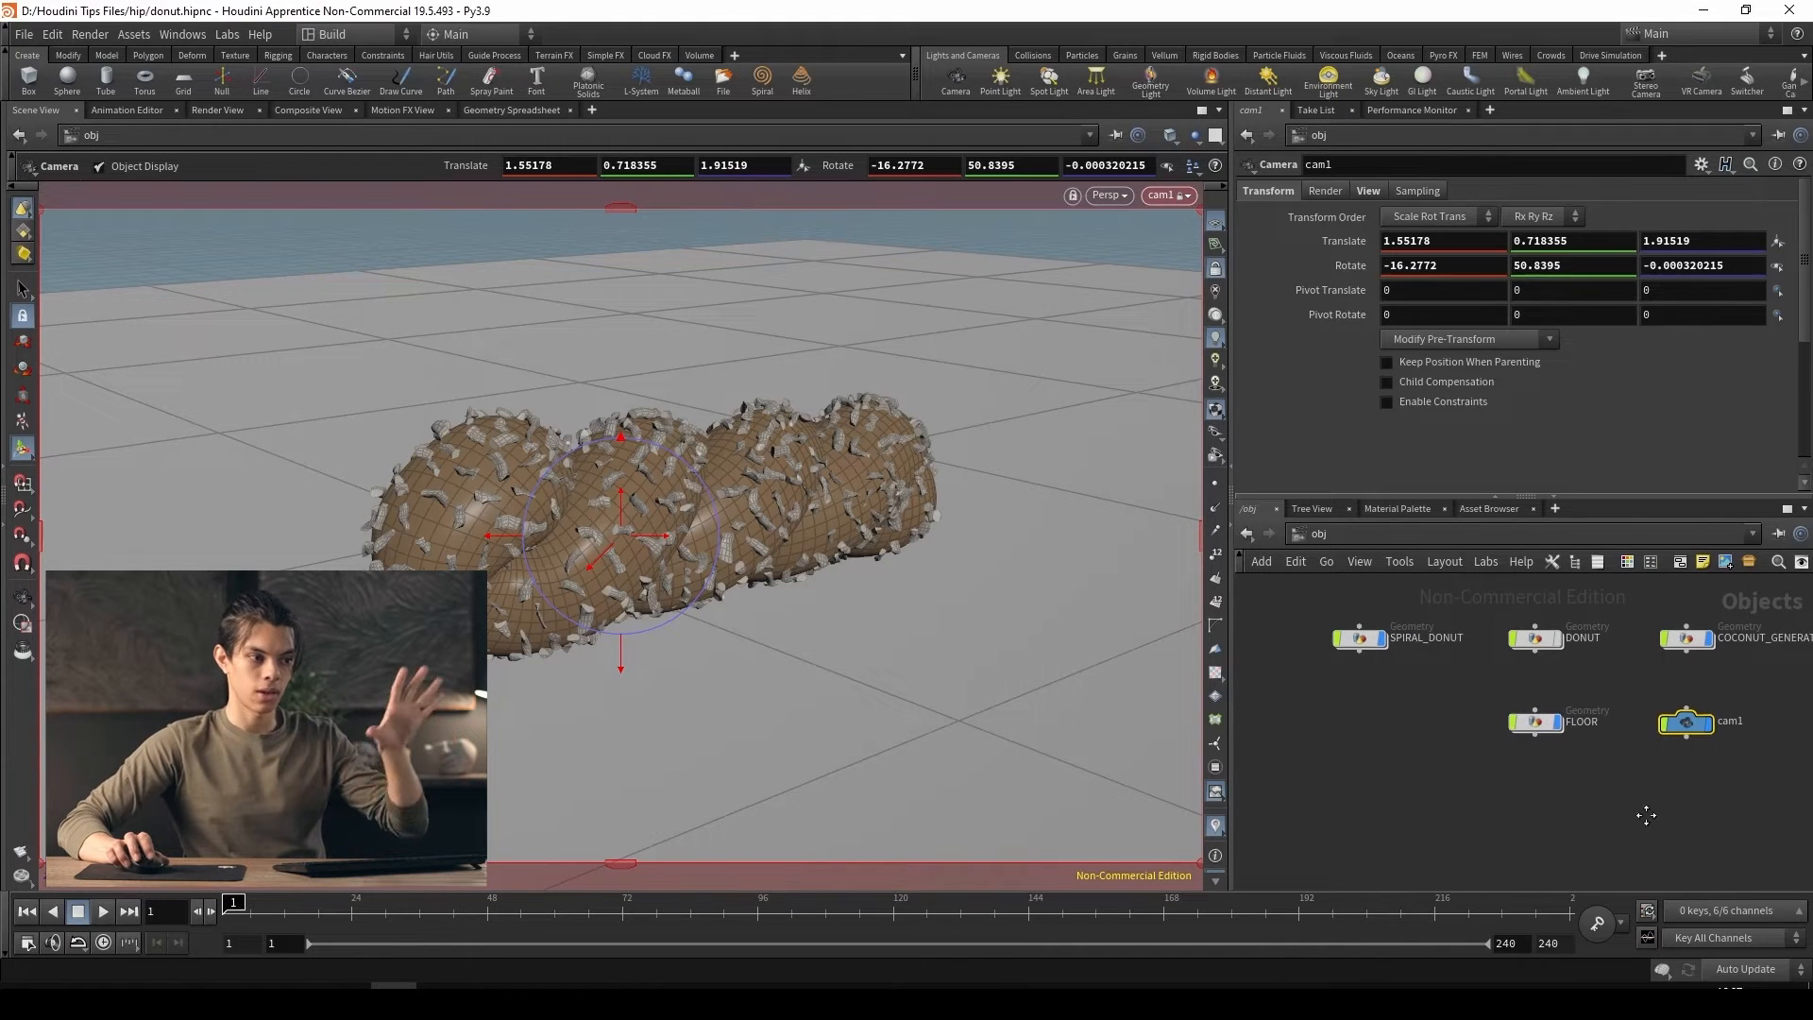
pyautogui.moveTo(1647, 813); pyautogui.dragTo(1543, 806, button='middle')
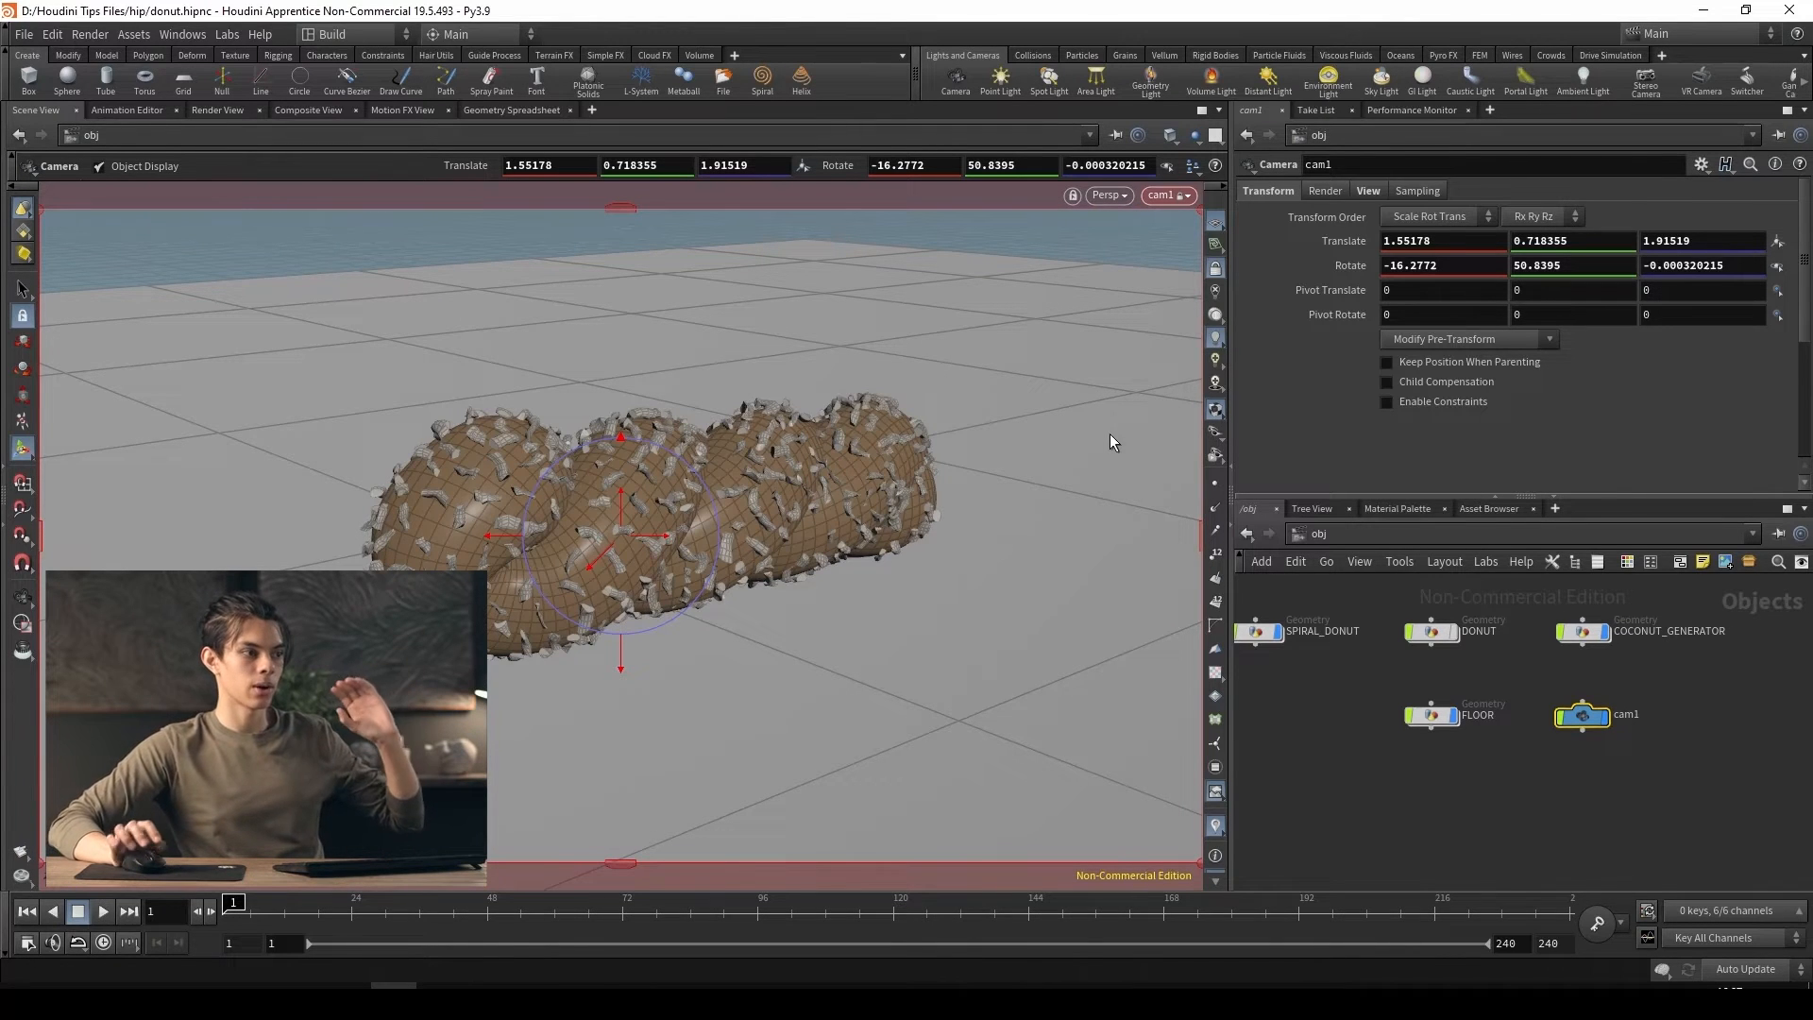
# Reposition cam1 through its locked view to about 1.91, 0.81, 2.53, and unlock the camera from the view
pyautogui.click(26, 599)
pyautogui.moveTo(722, 564); pyautogui.dragTo(765, 474)
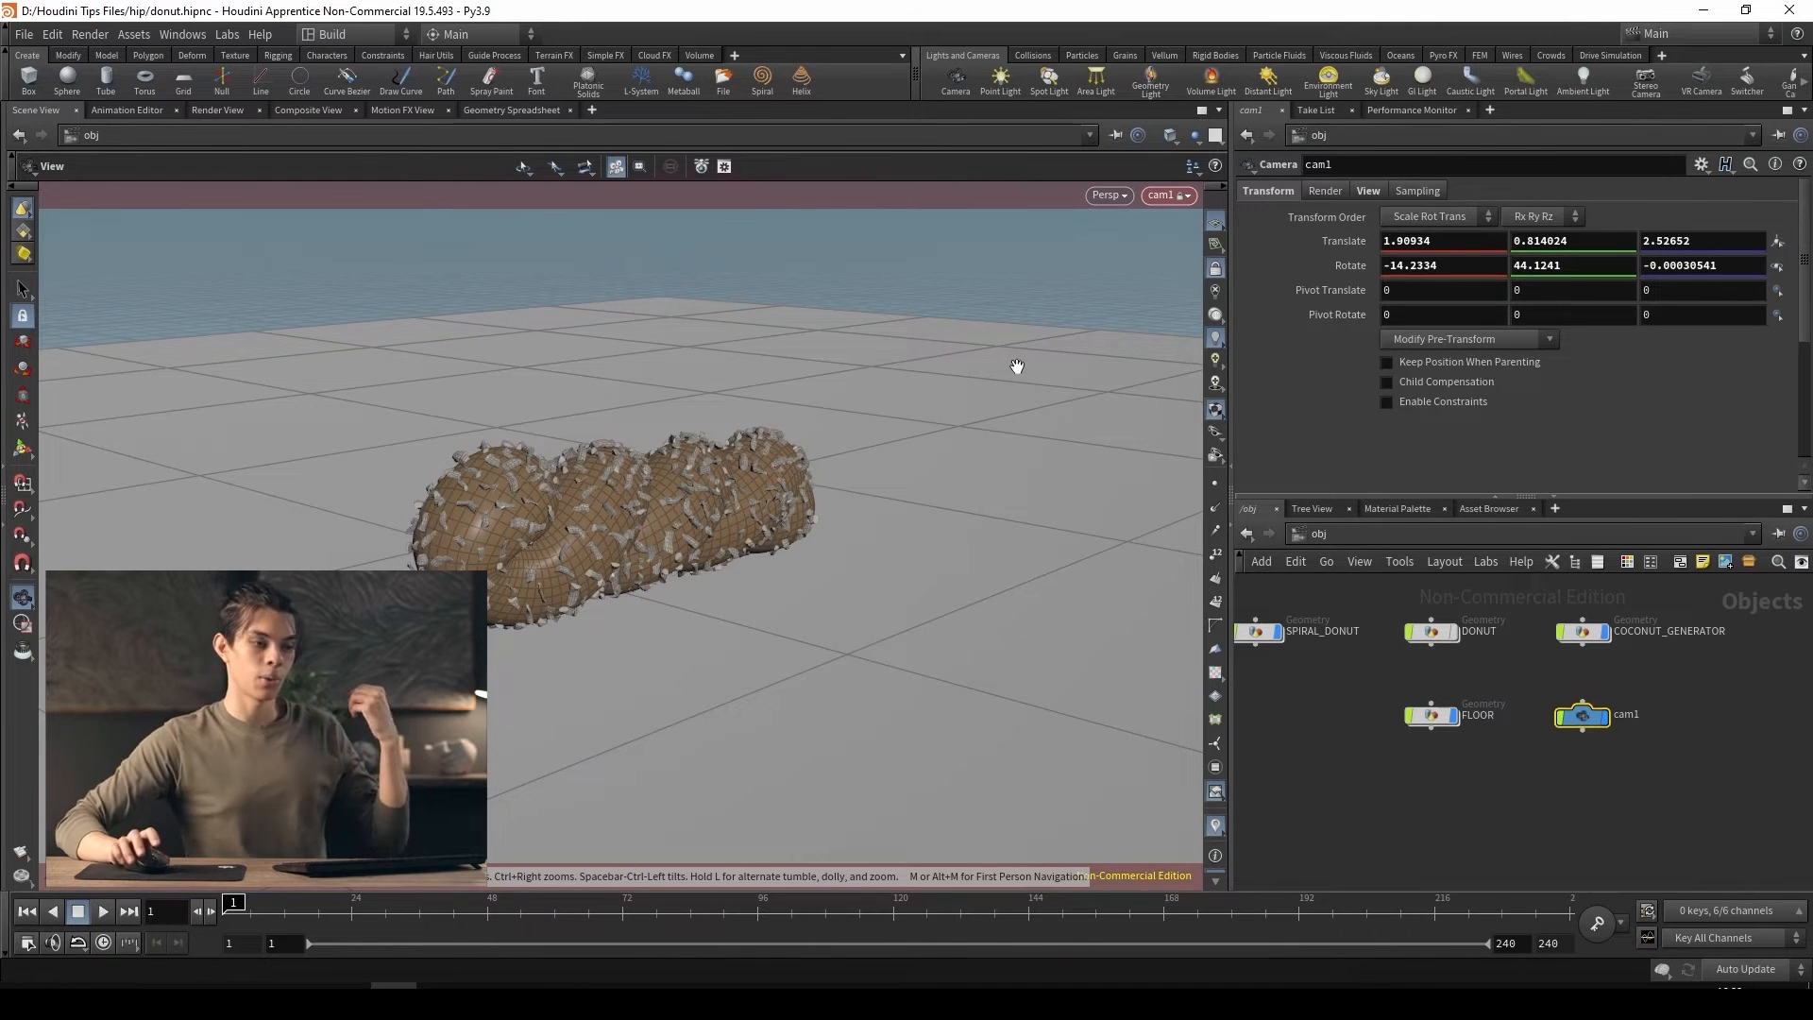
pyautogui.click(1215, 267)
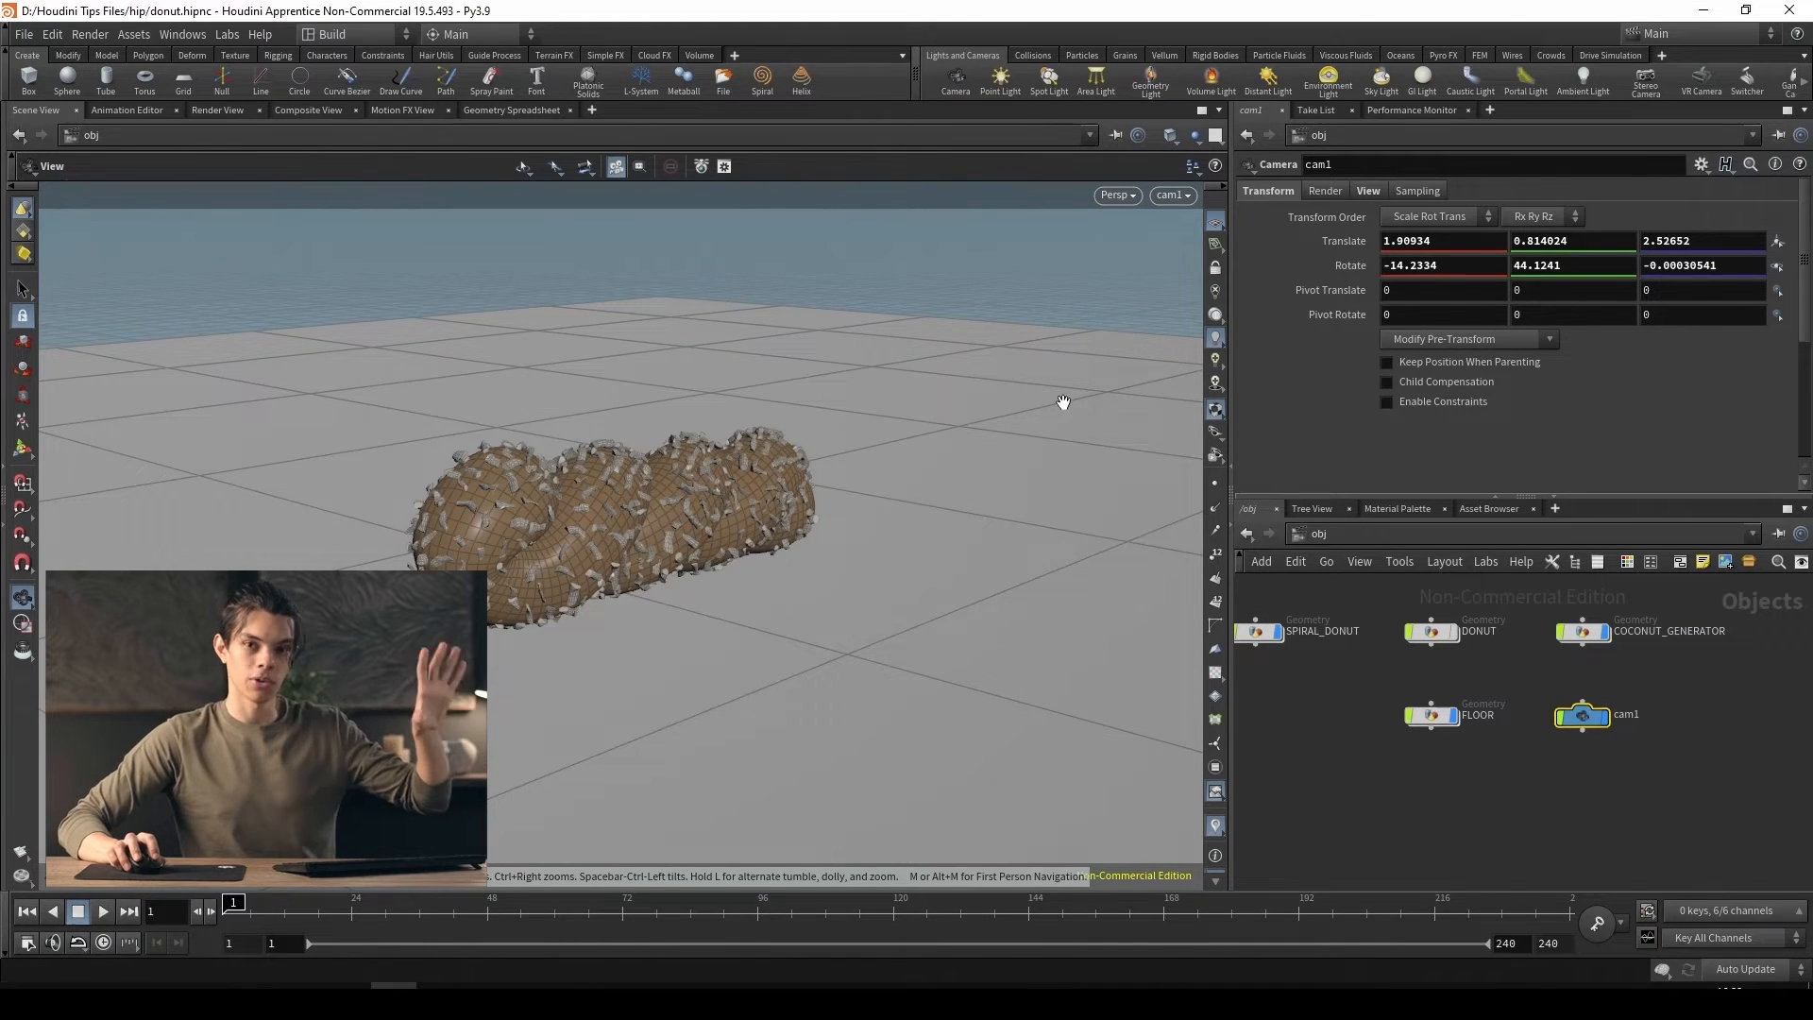
# Leave the camera view to see the whole scene with its camera, and look through cam1 again
pyautogui.moveTo(1000, 453); pyautogui.dragTo(272, 408)
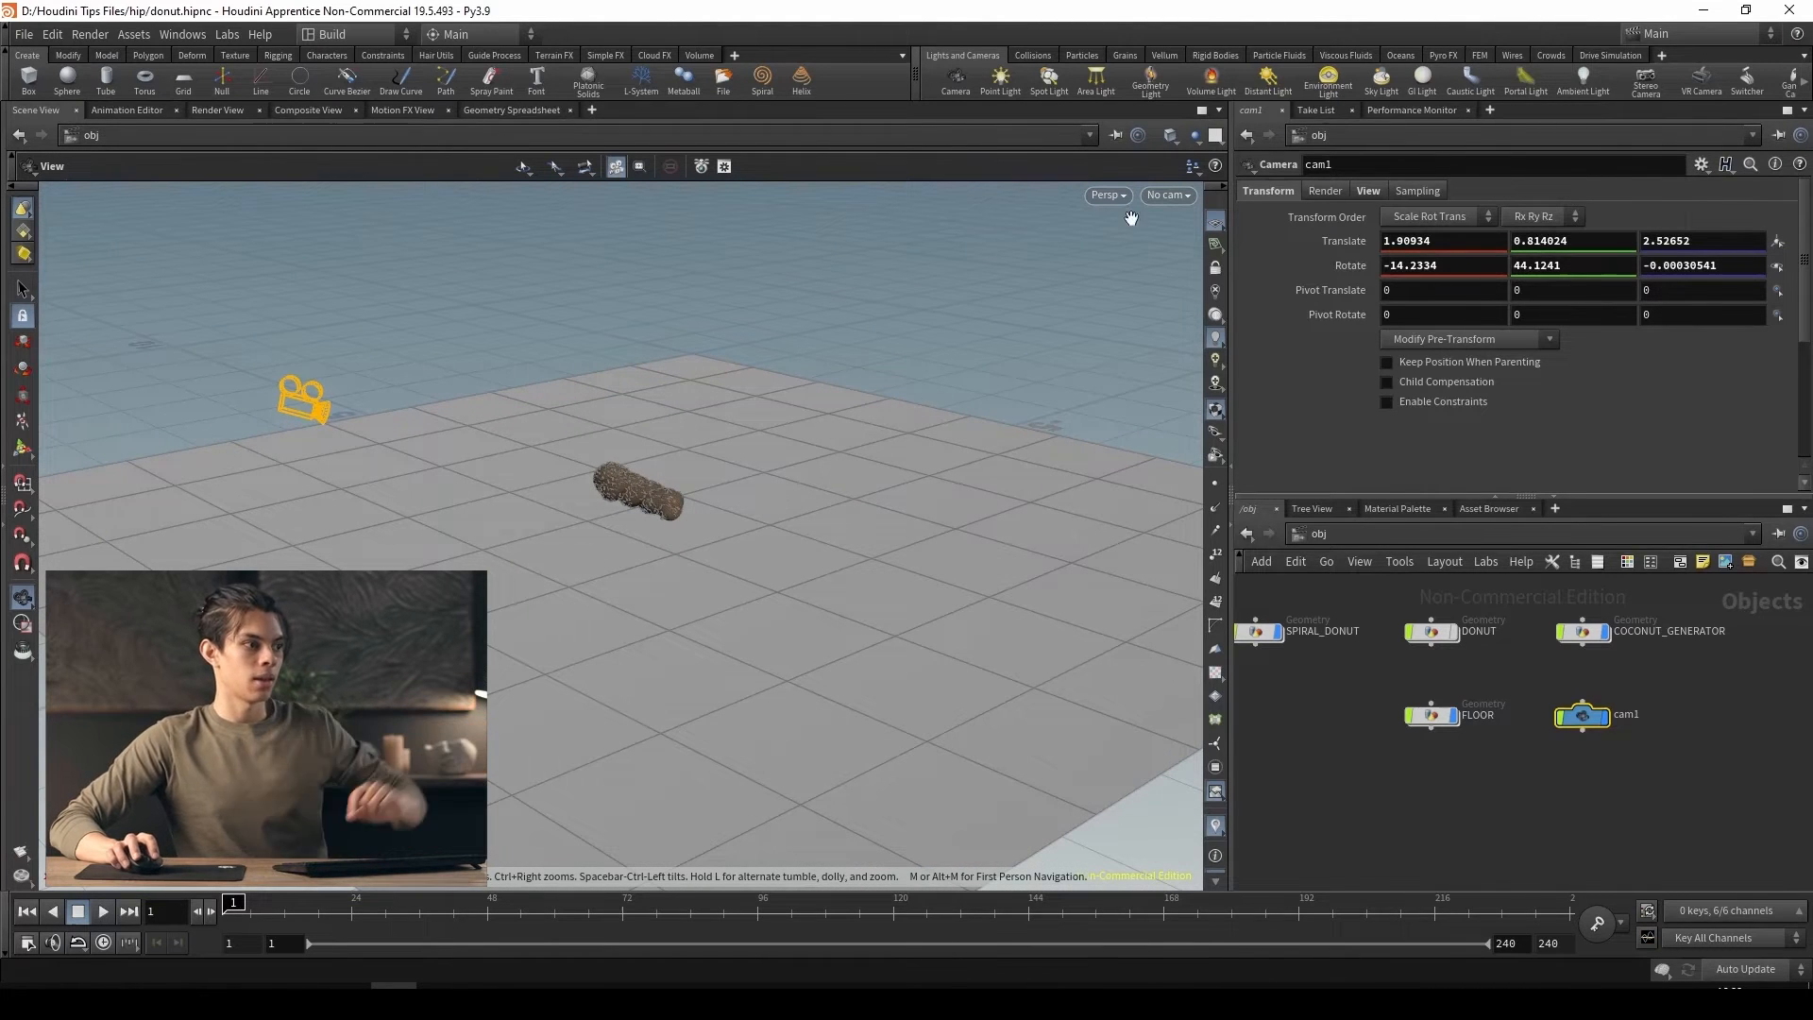
pyautogui.click(1181, 196)
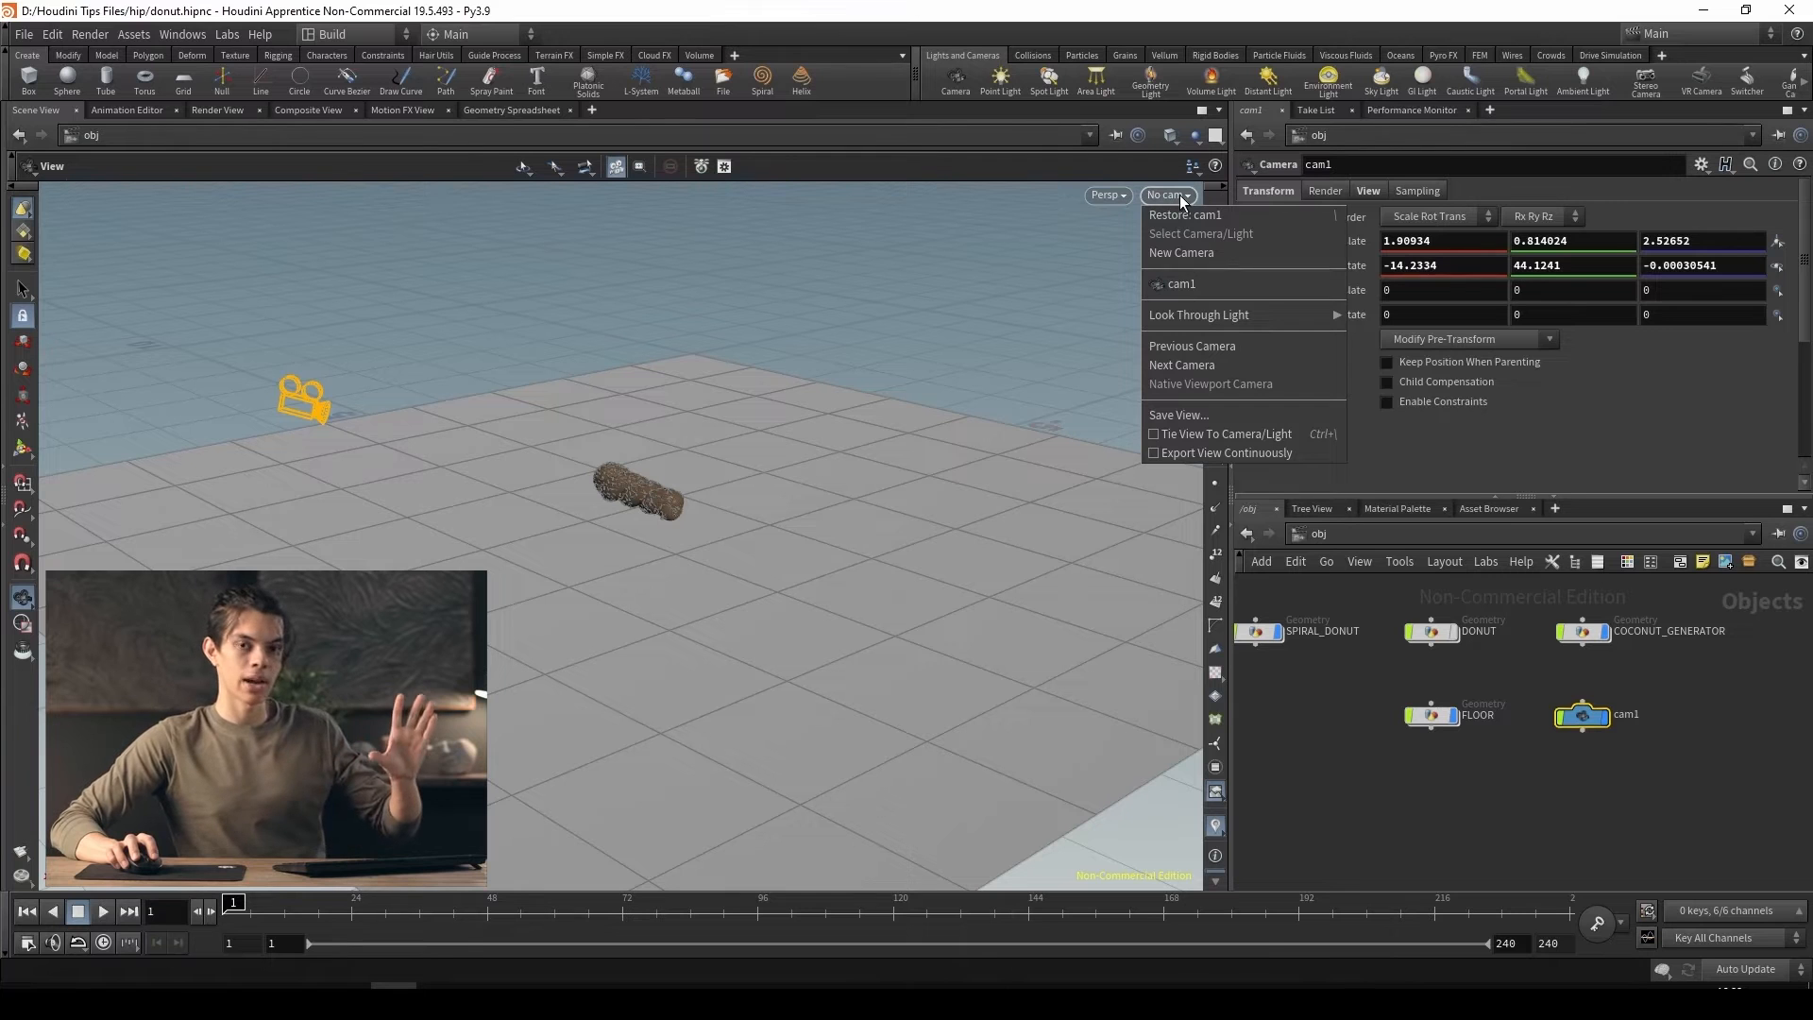
pyautogui.click(1186, 289)
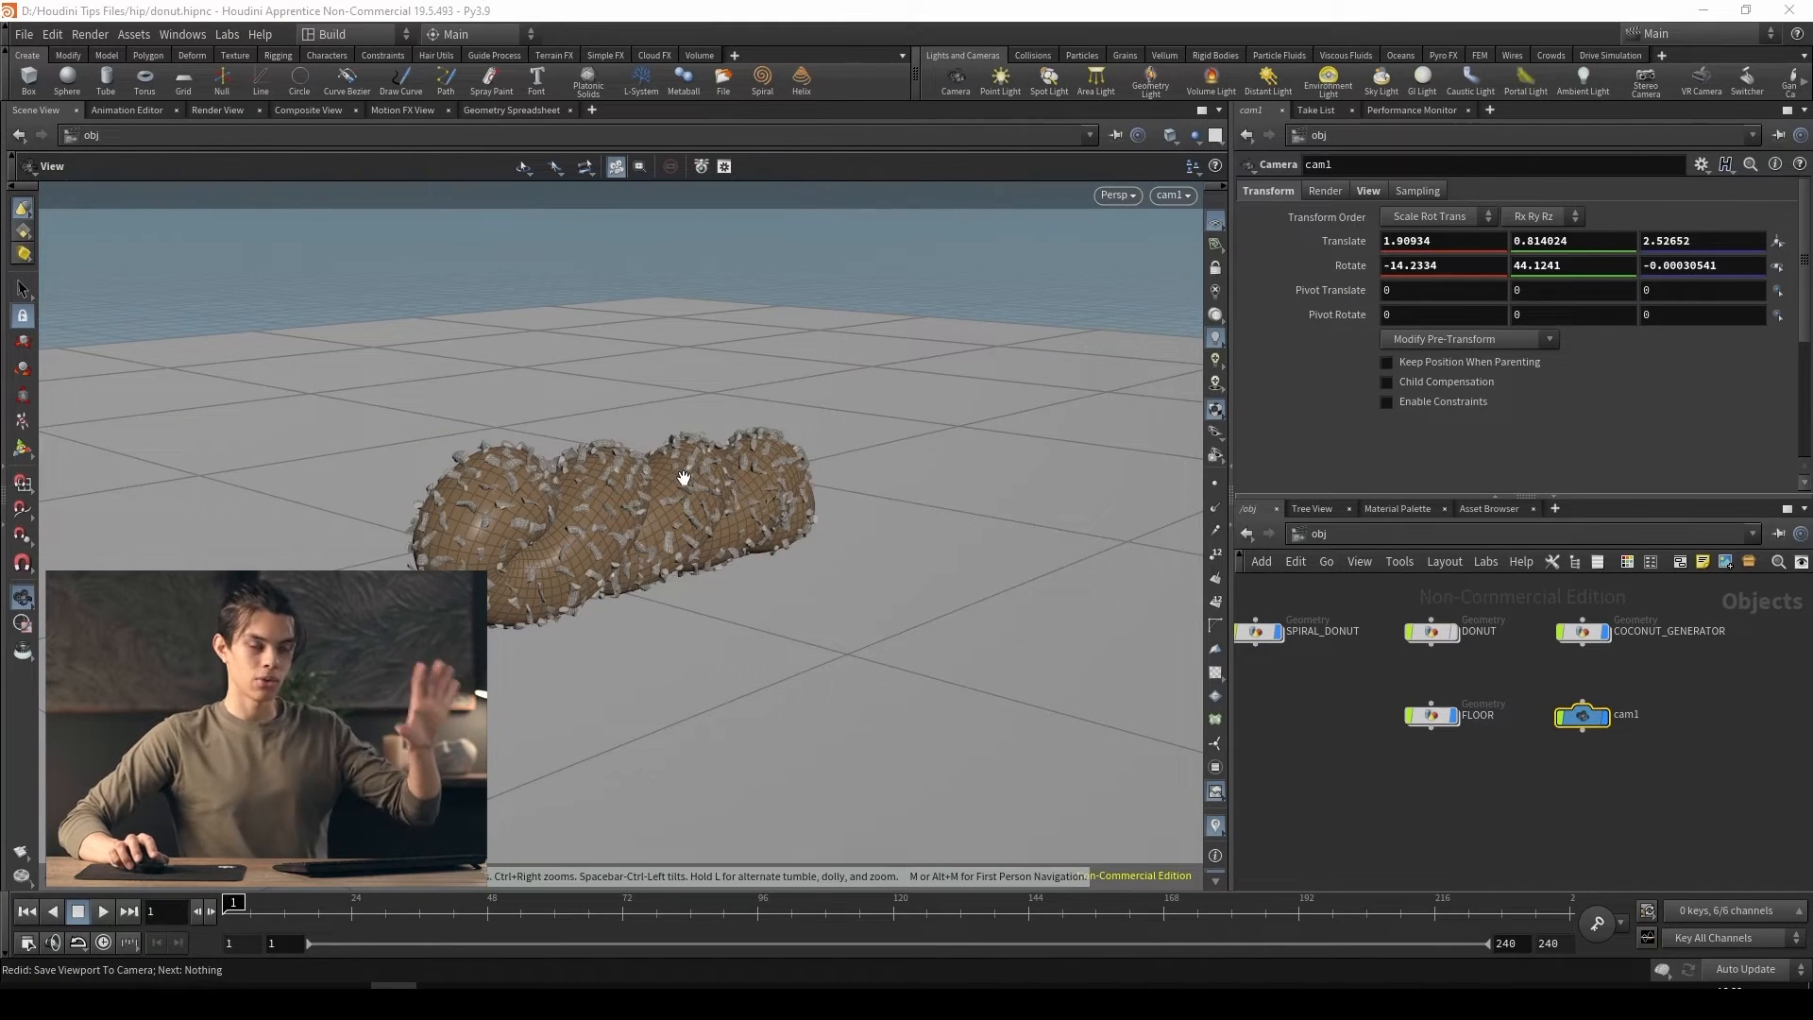
# Orbit out of cam1's view to inspect where the camera stands relative to the donut, and restore the cam1 view
pyautogui.moveTo(683, 478); pyautogui.dragTo(656, 437)
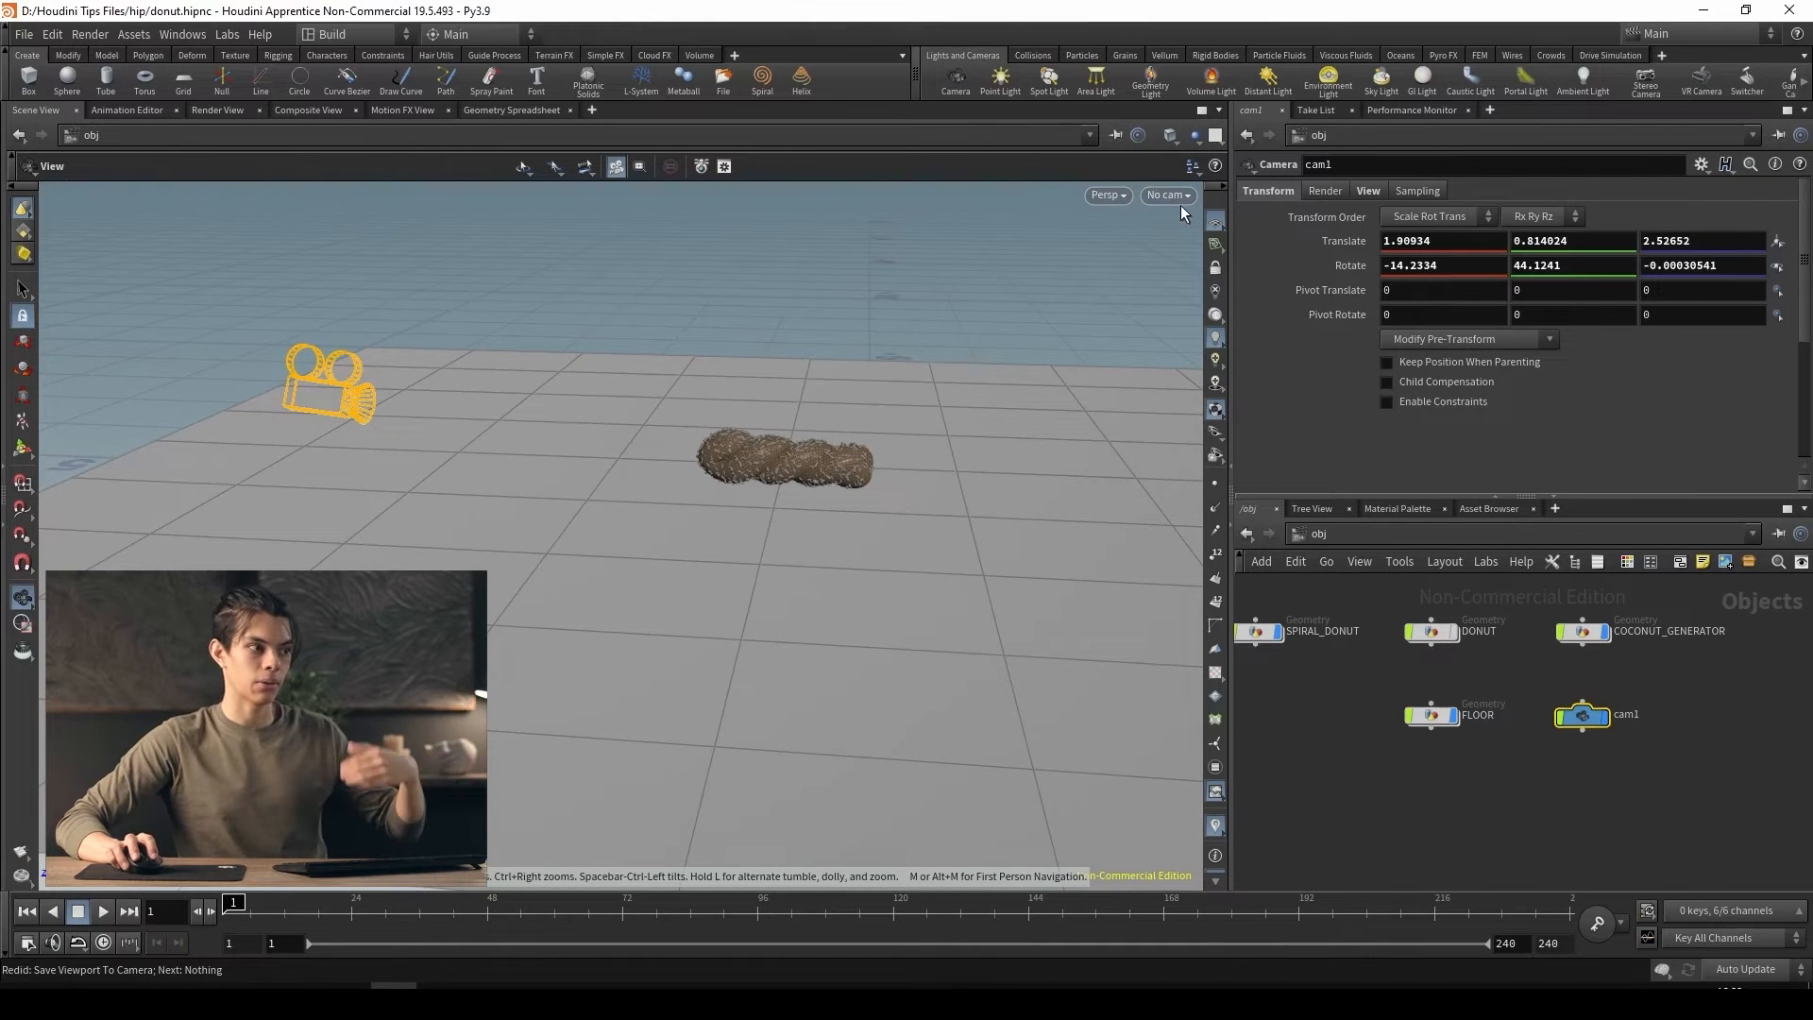
pyautogui.click(1184, 200)
pyautogui.click(1191, 287)
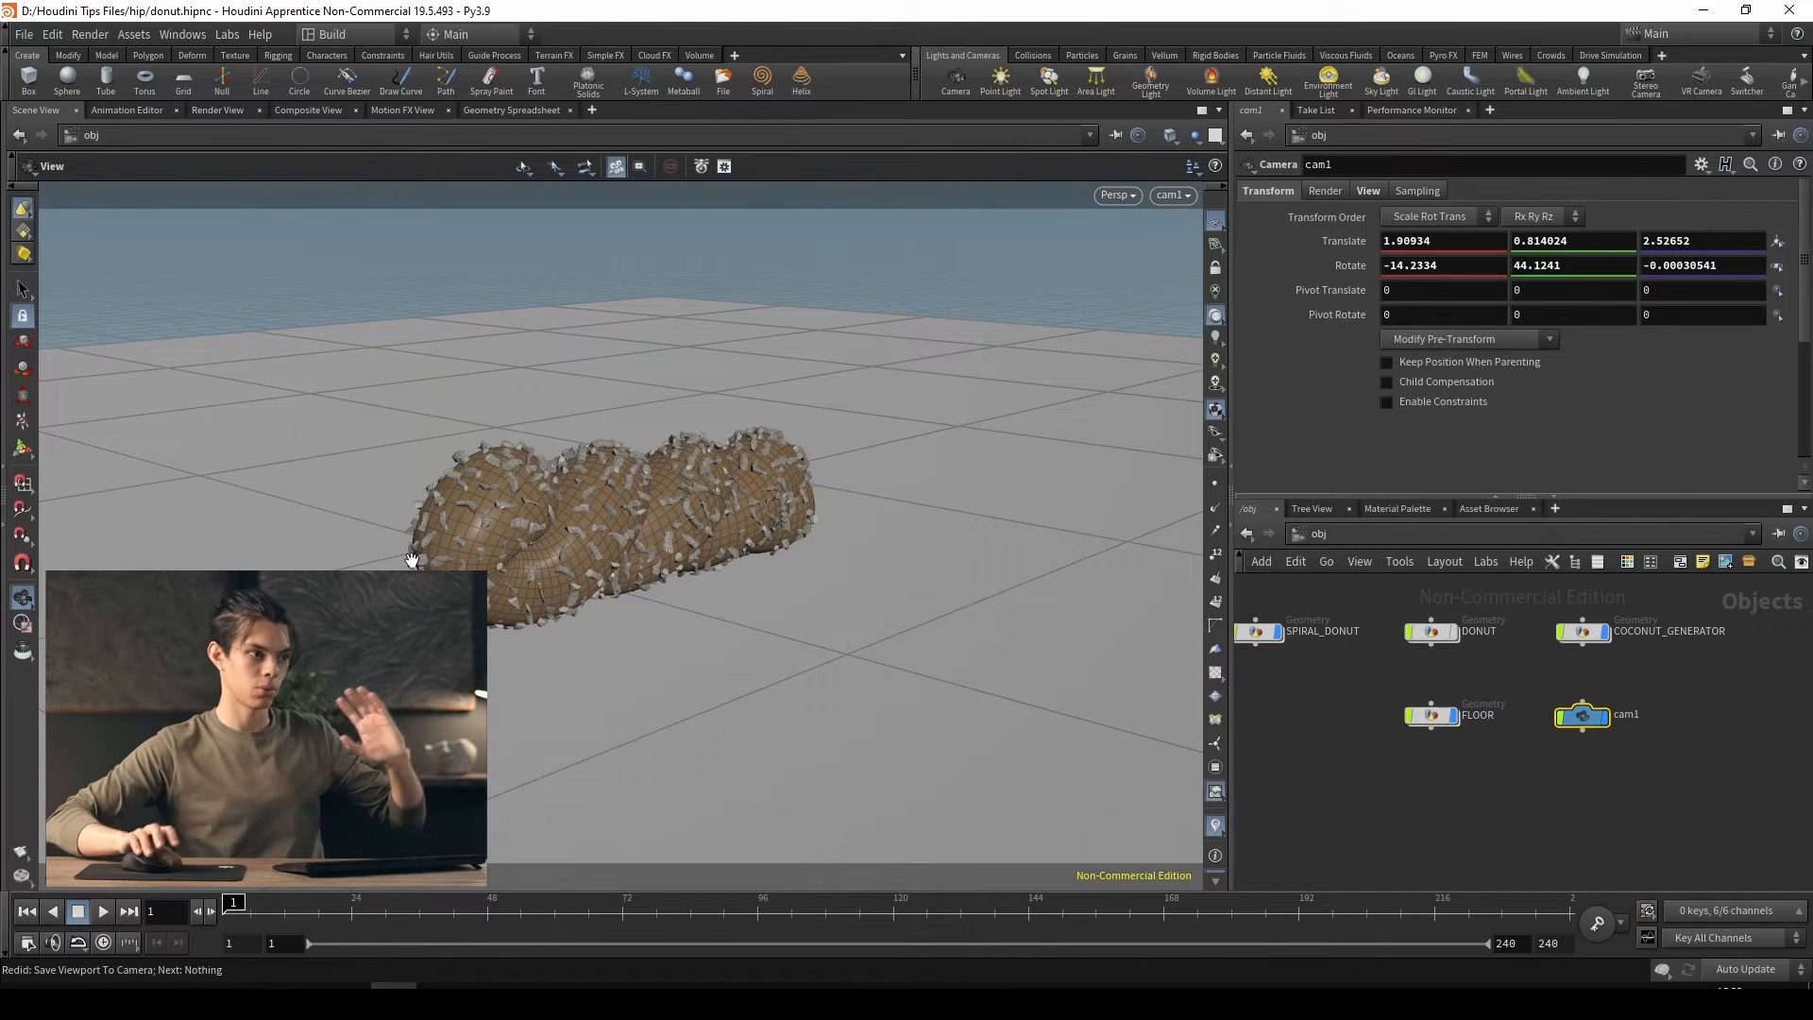
# Frame the donut from a wider, higher angle outside cam1 and create an area light from that view
pyautogui.moveTo(712, 610); pyautogui.dragTo(870, 635)
pyautogui.moveTo(870, 636); pyautogui.dragTo(642, 584, button='right')
pyautogui.moveTo(763, 614); pyautogui.dragTo(766, 540, button='middle')
pyautogui.moveTo(766, 541); pyautogui.dragTo(663, 513)
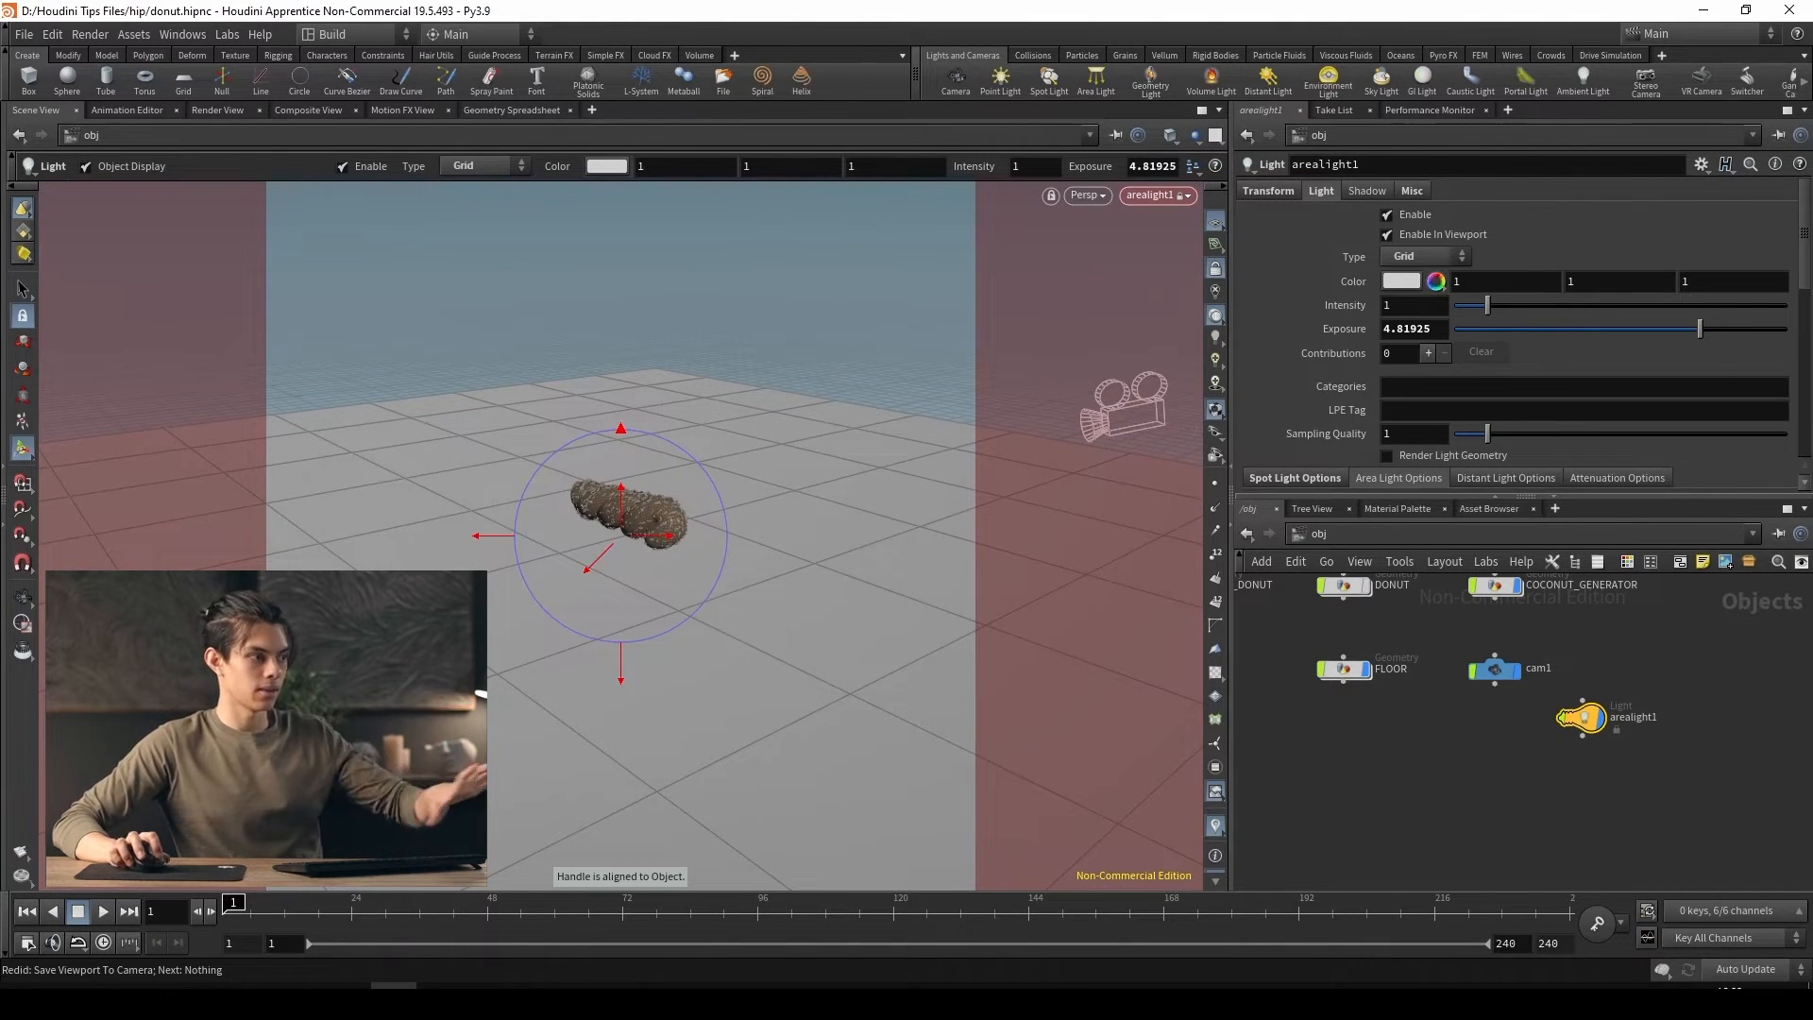
# Reposition arealight1 around the donut through its locked view, with the viewport set to Normal Lighting
pyautogui.click(23, 597)
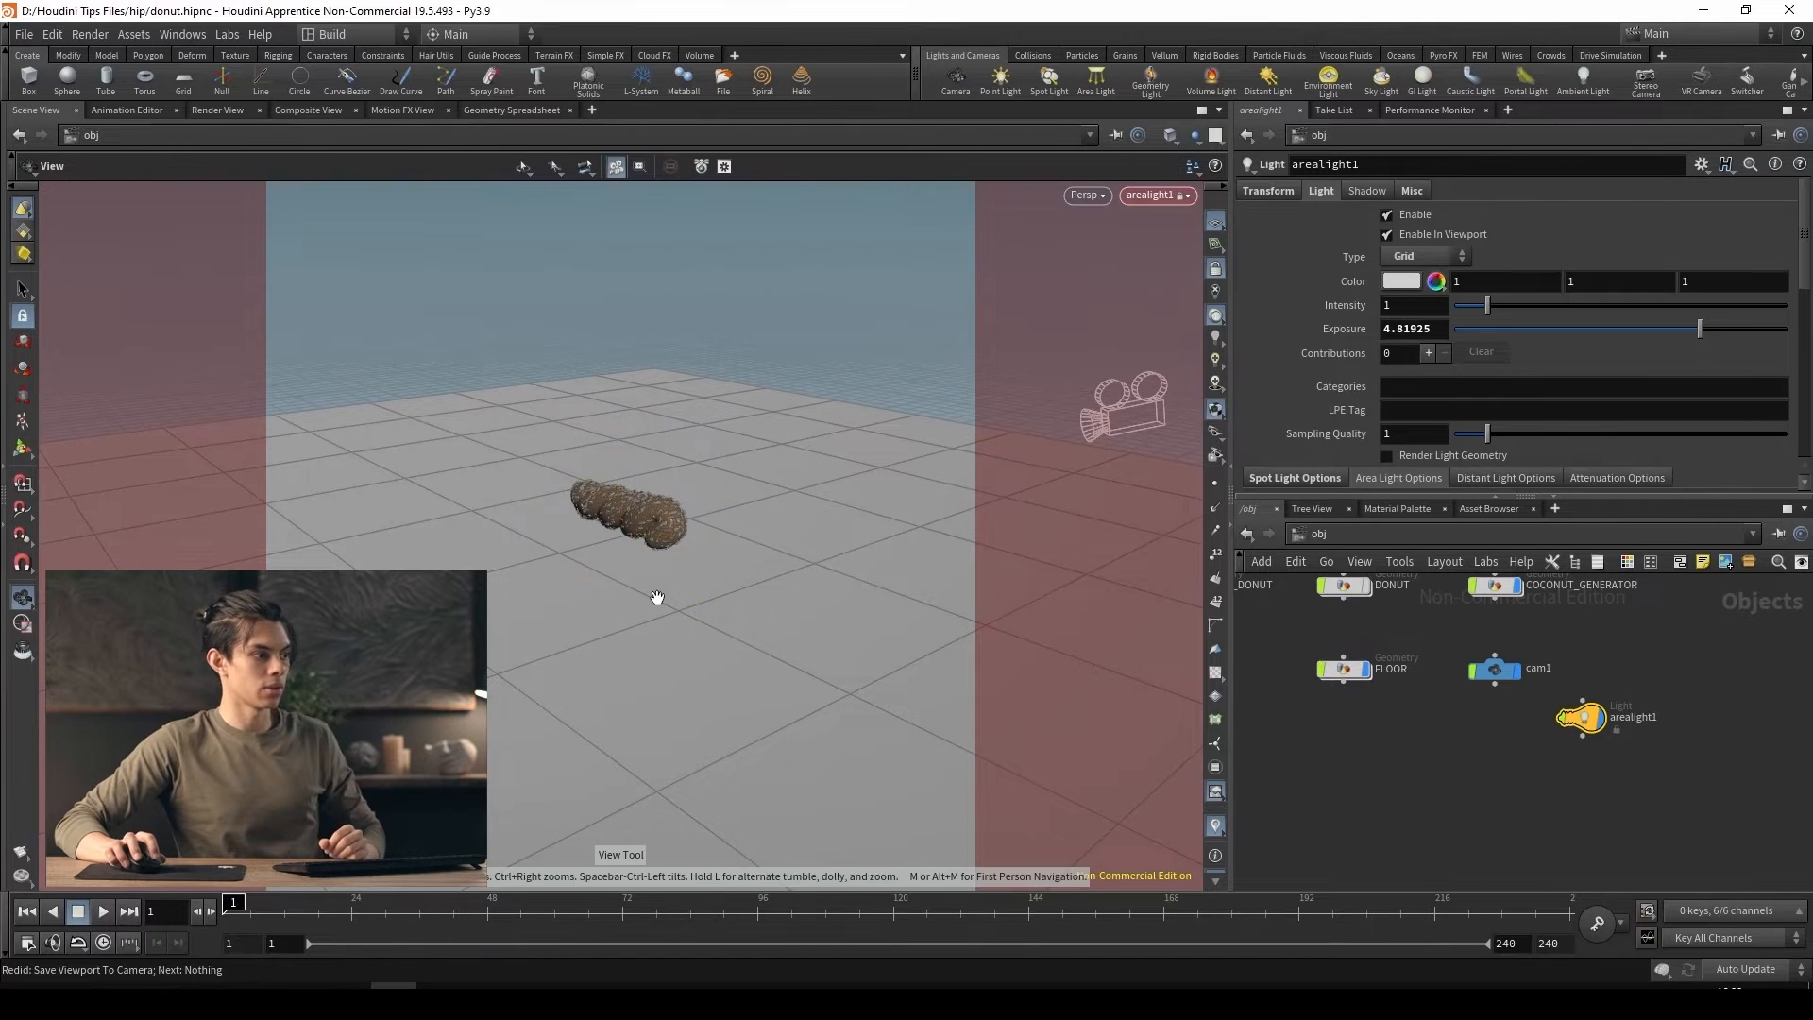
pyautogui.moveTo(660, 595); pyautogui.dragTo(878, 547)
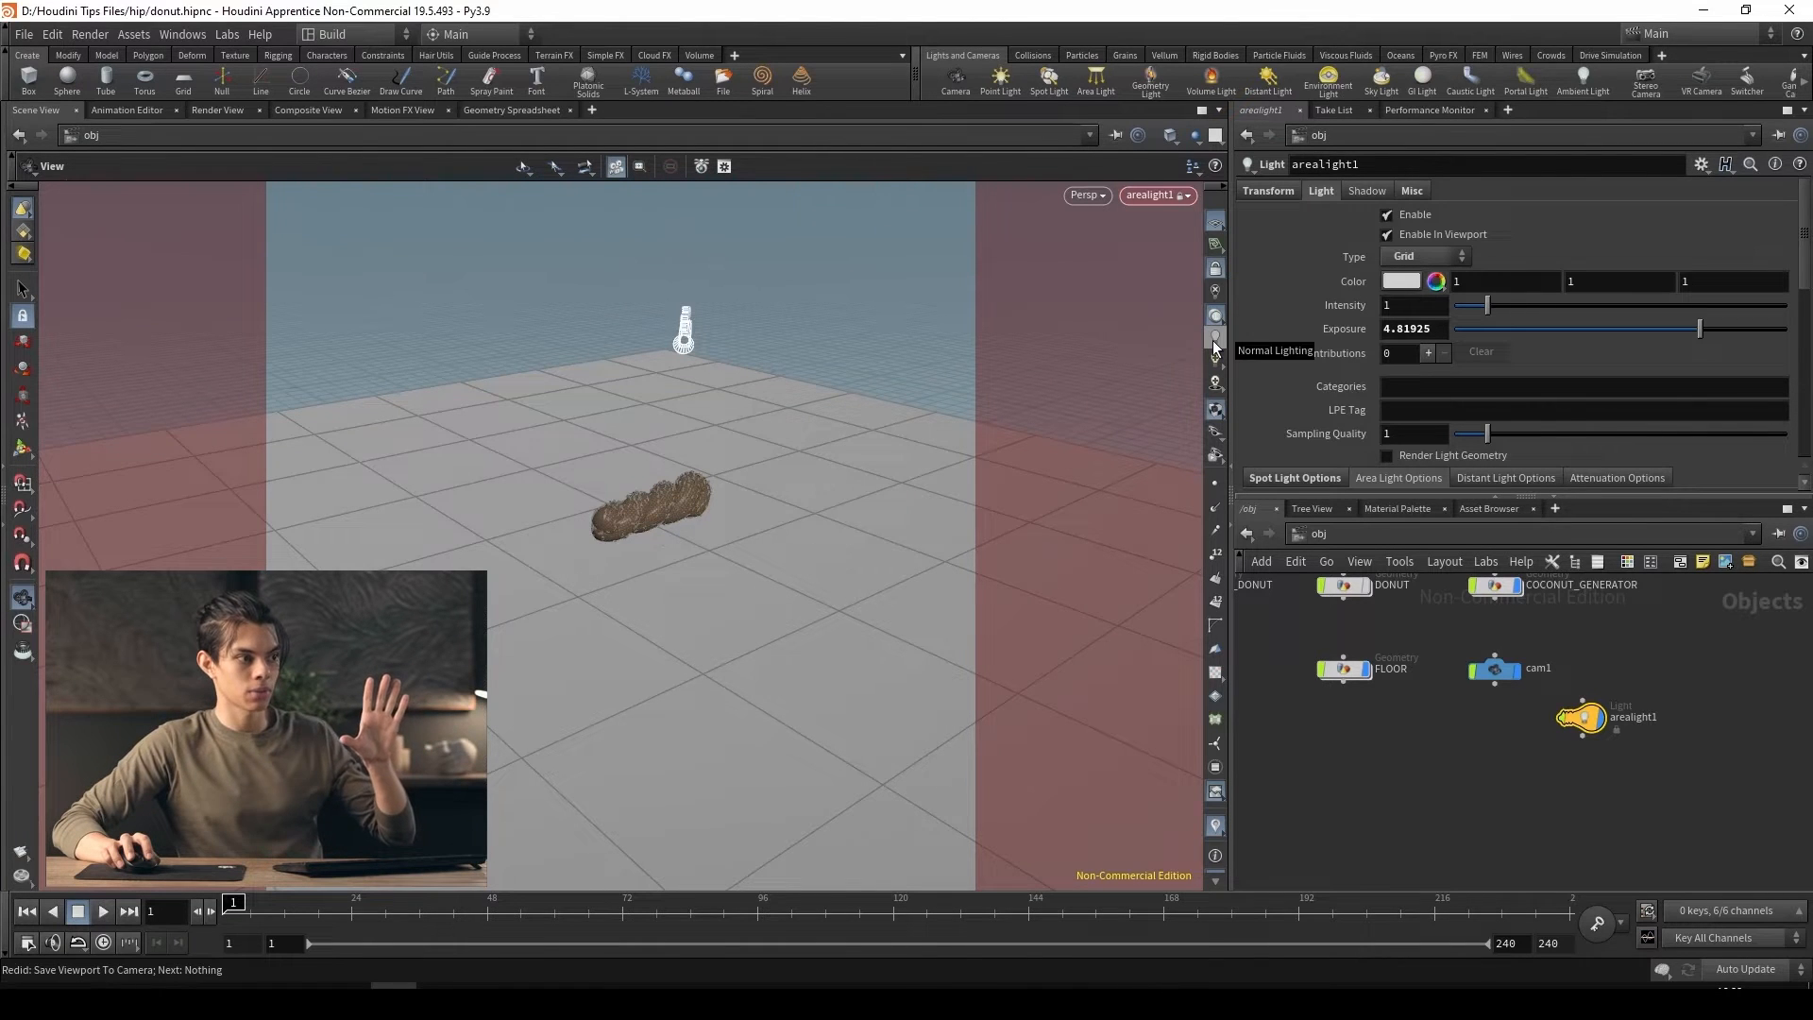
pyautogui.click(1215, 342)
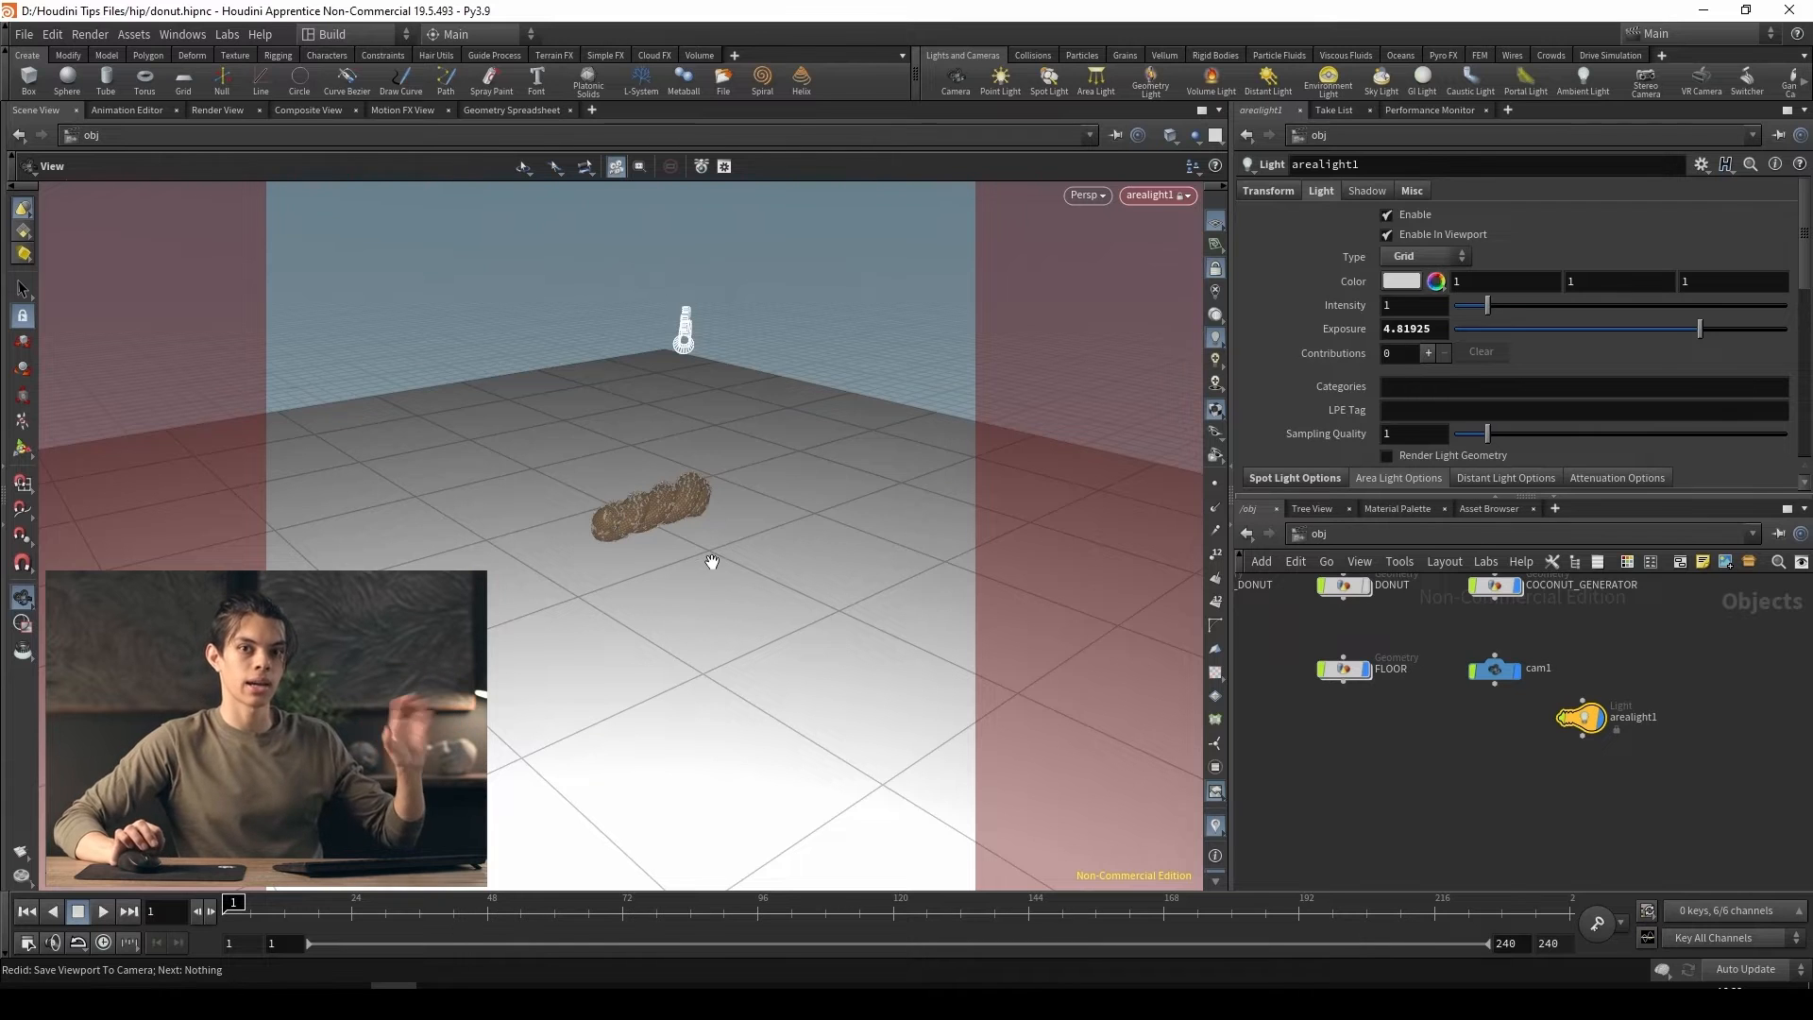
pyautogui.moveTo(712, 562); pyautogui.dragTo(613, 535)
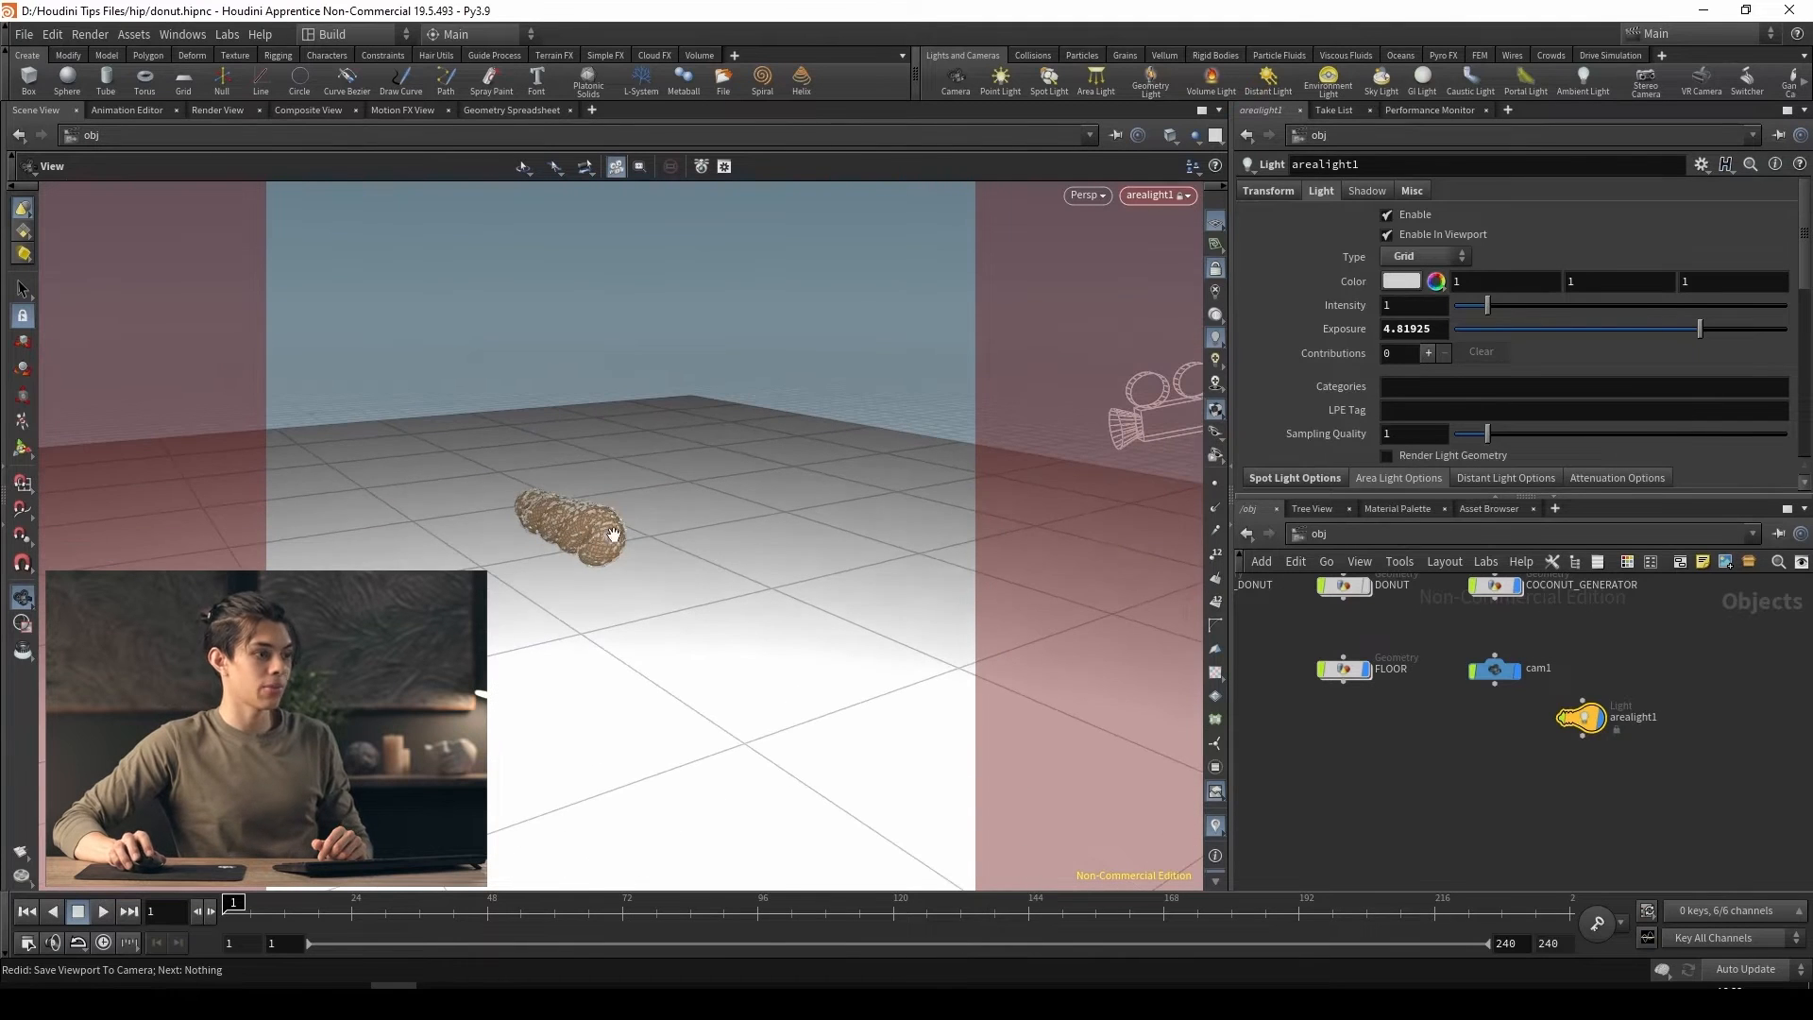
# Unlock arealight1 from the view and leave the light's view for an overview of the whole floor
pyautogui.click(1219, 272)
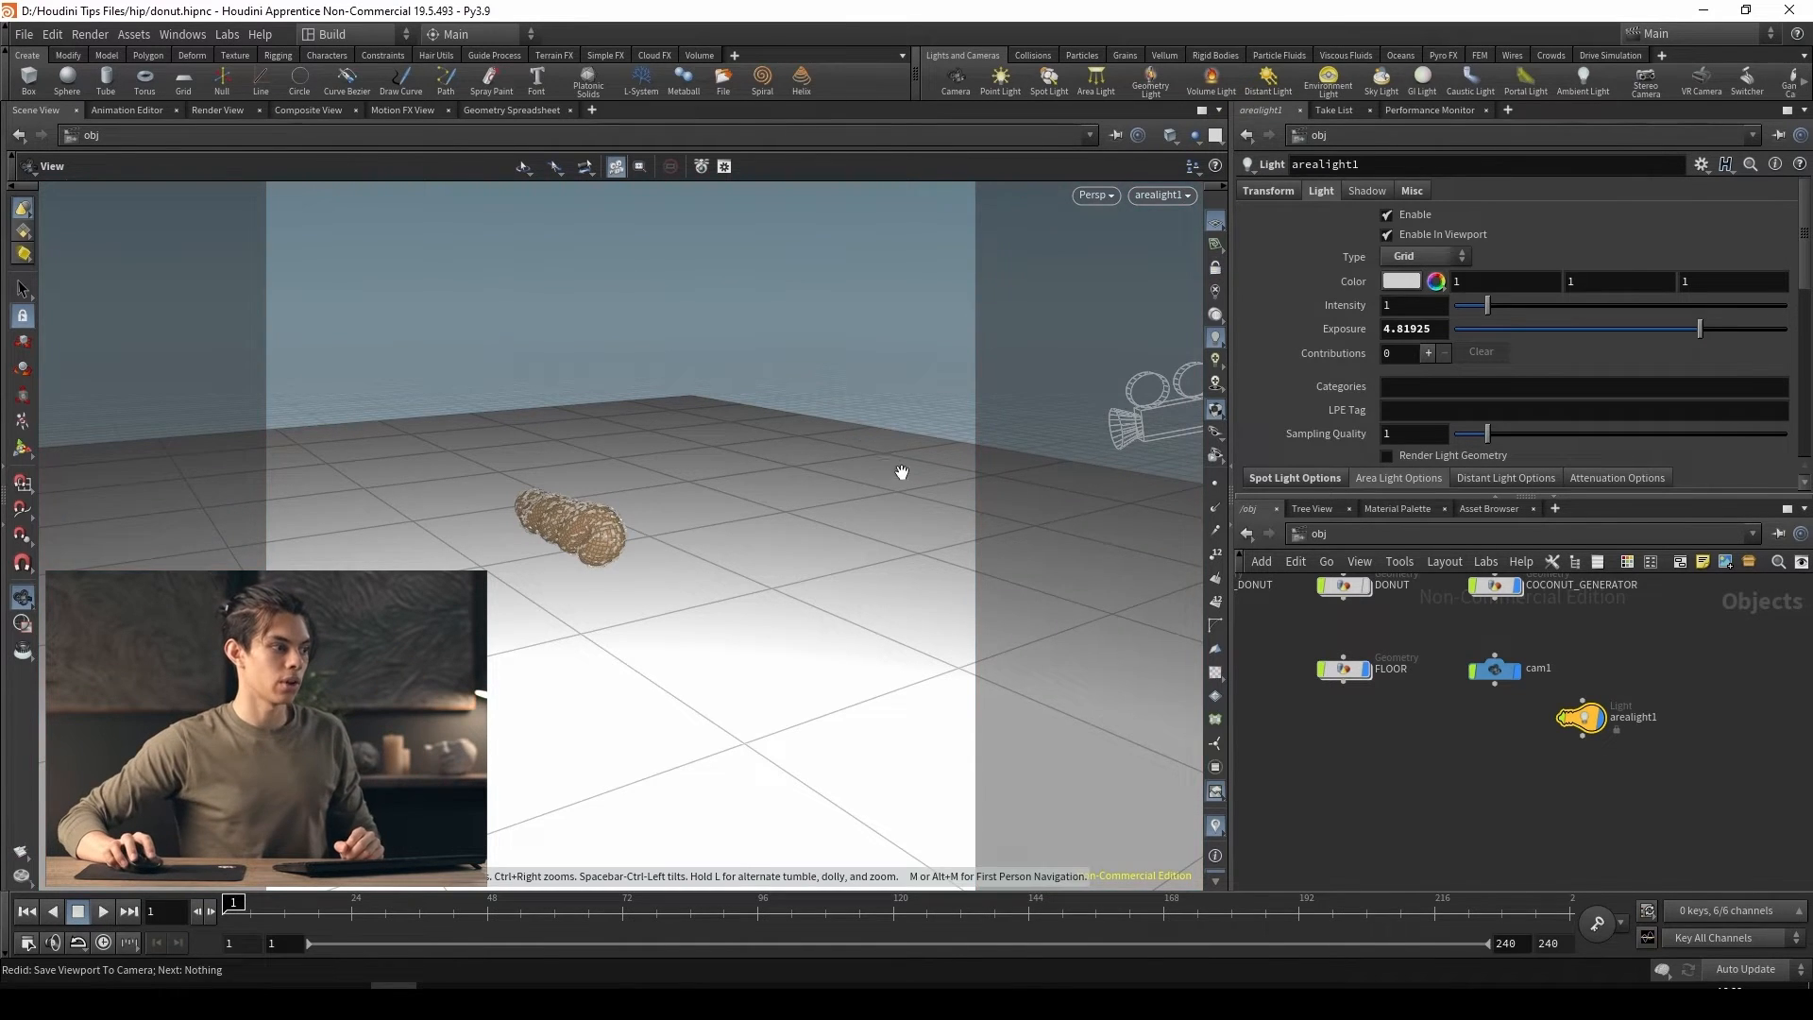
pyautogui.moveTo(899, 473); pyautogui.dragTo(757, 548)
pyautogui.press('h')
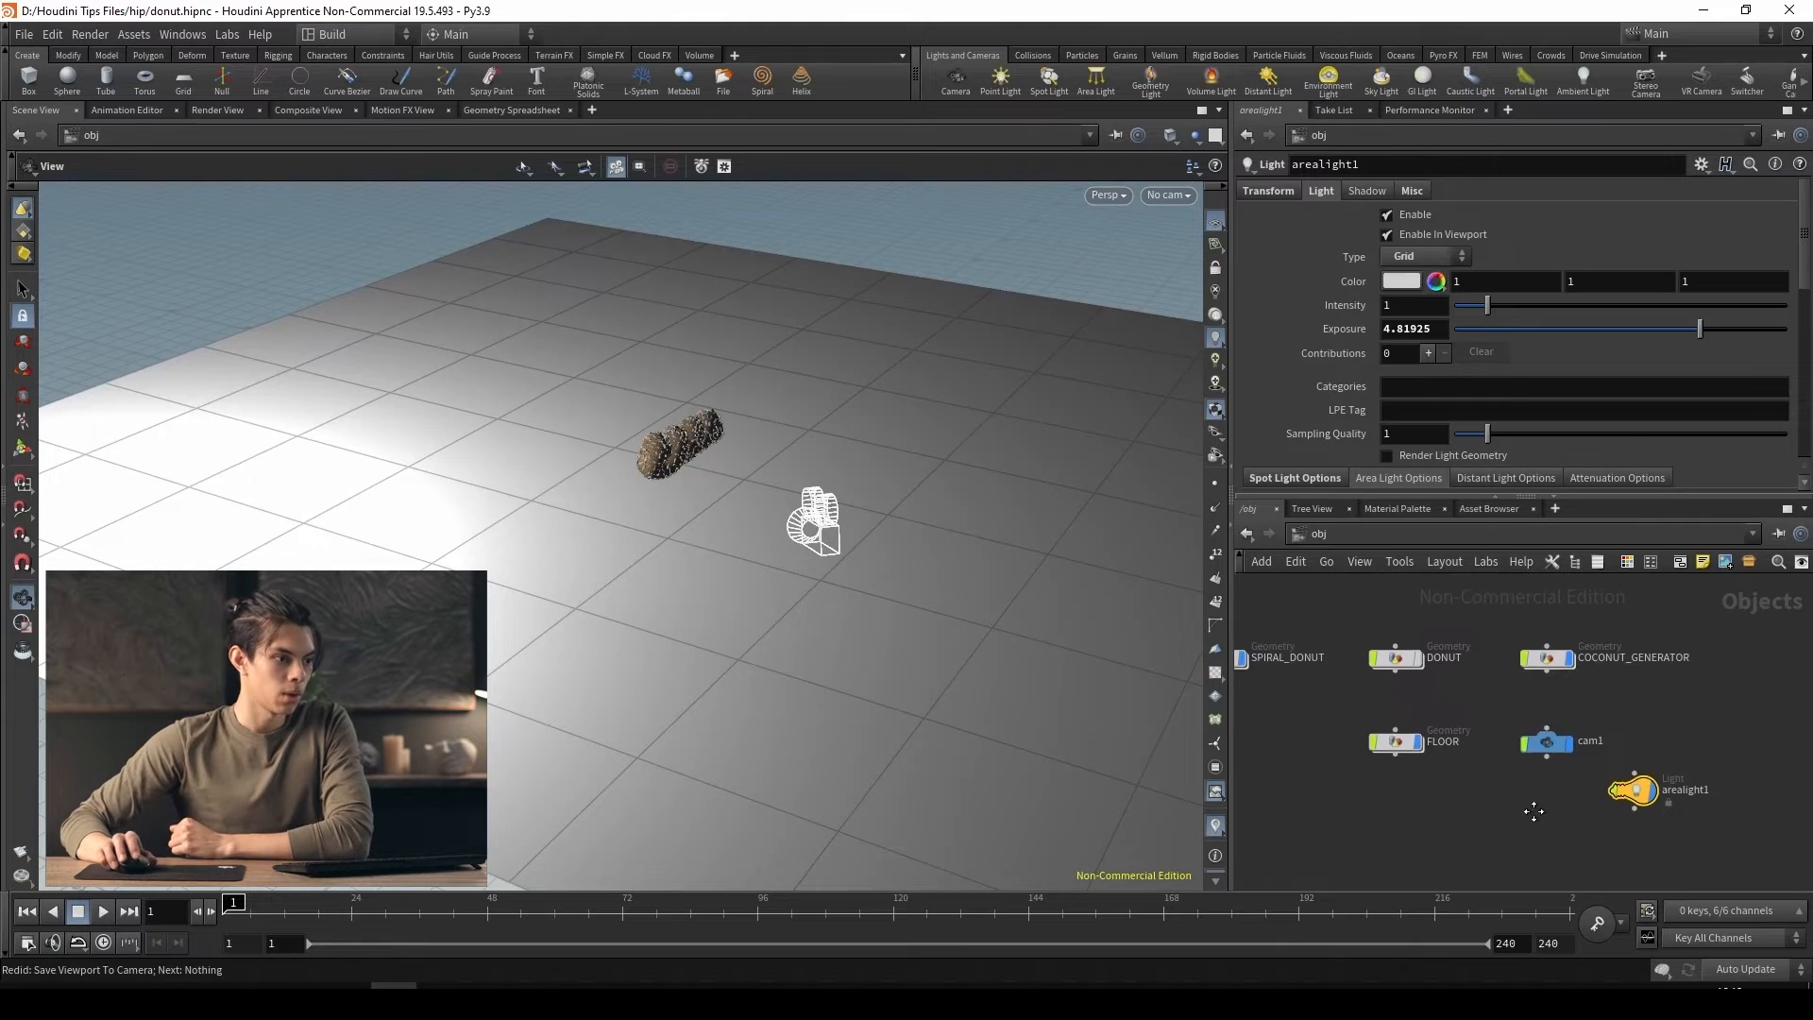
# Tidy the object network so that the arealight1 node sits in line beside cam1
pyautogui.moveTo(1674, 727); pyautogui.dragTo(1653, 722)
pyautogui.moveTo(1538, 789); pyautogui.dragTo(1572, 797, button='middle')
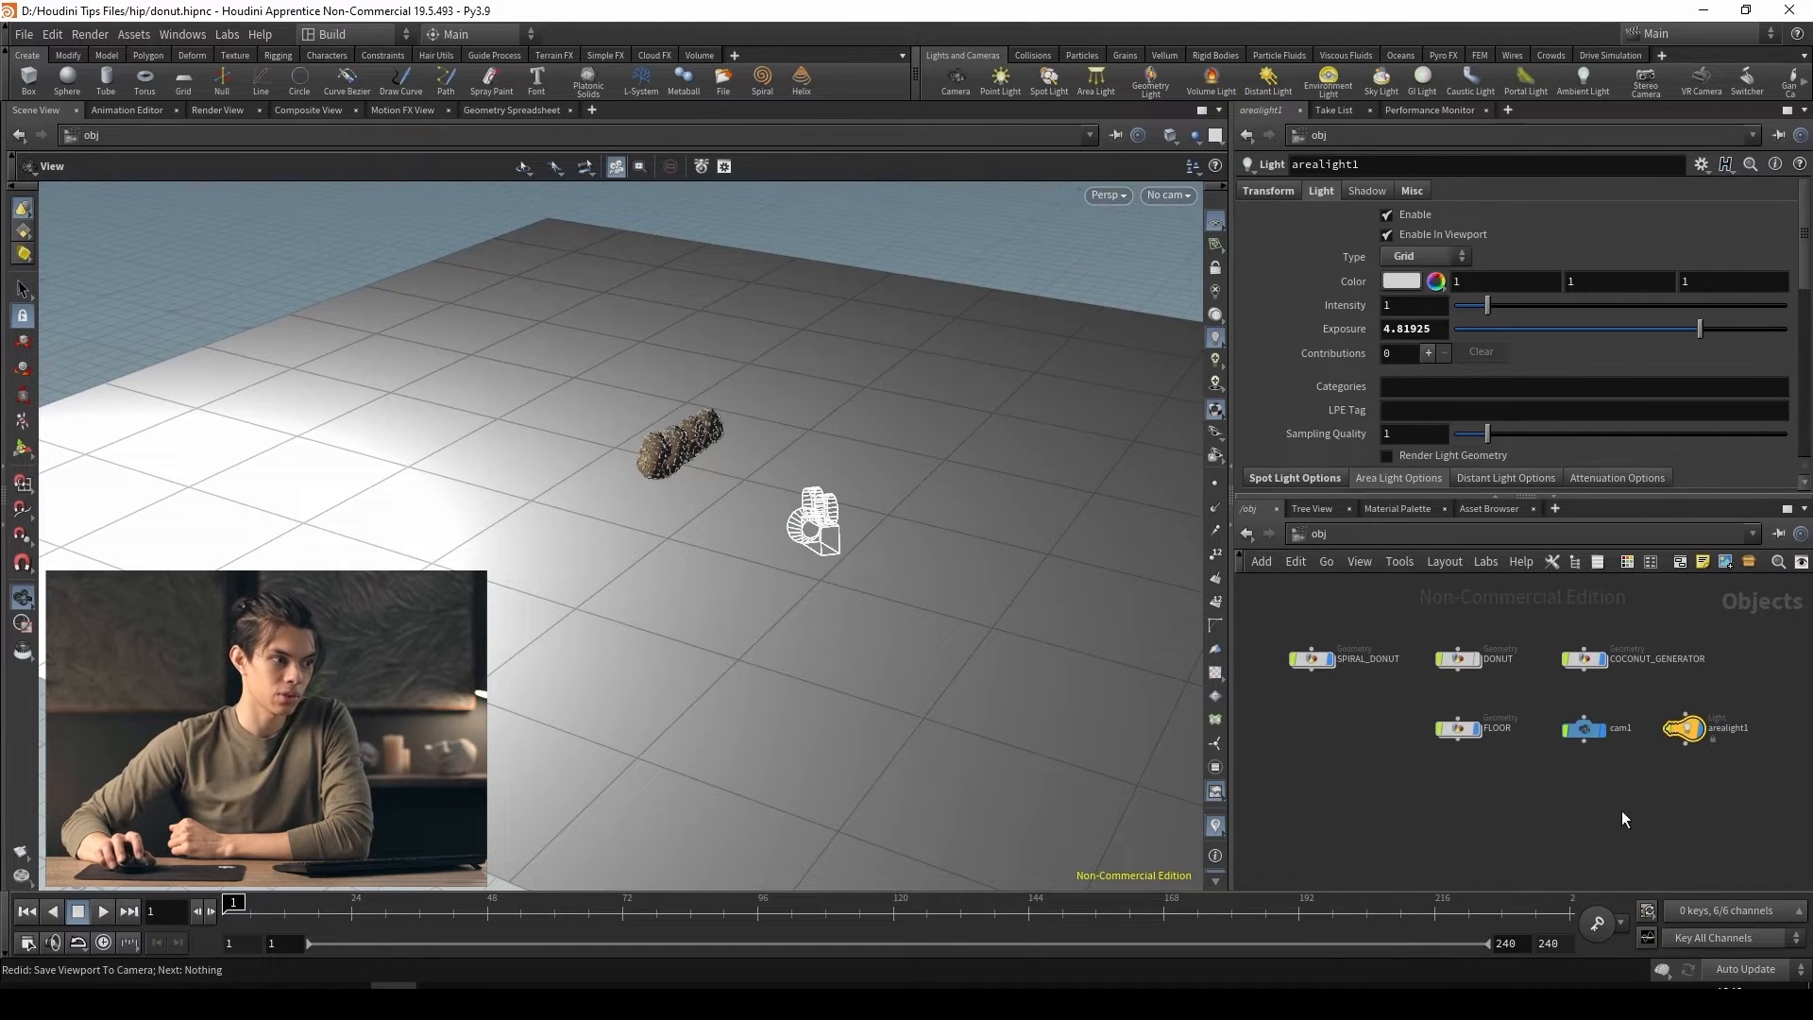
pyautogui.click(1622, 813)
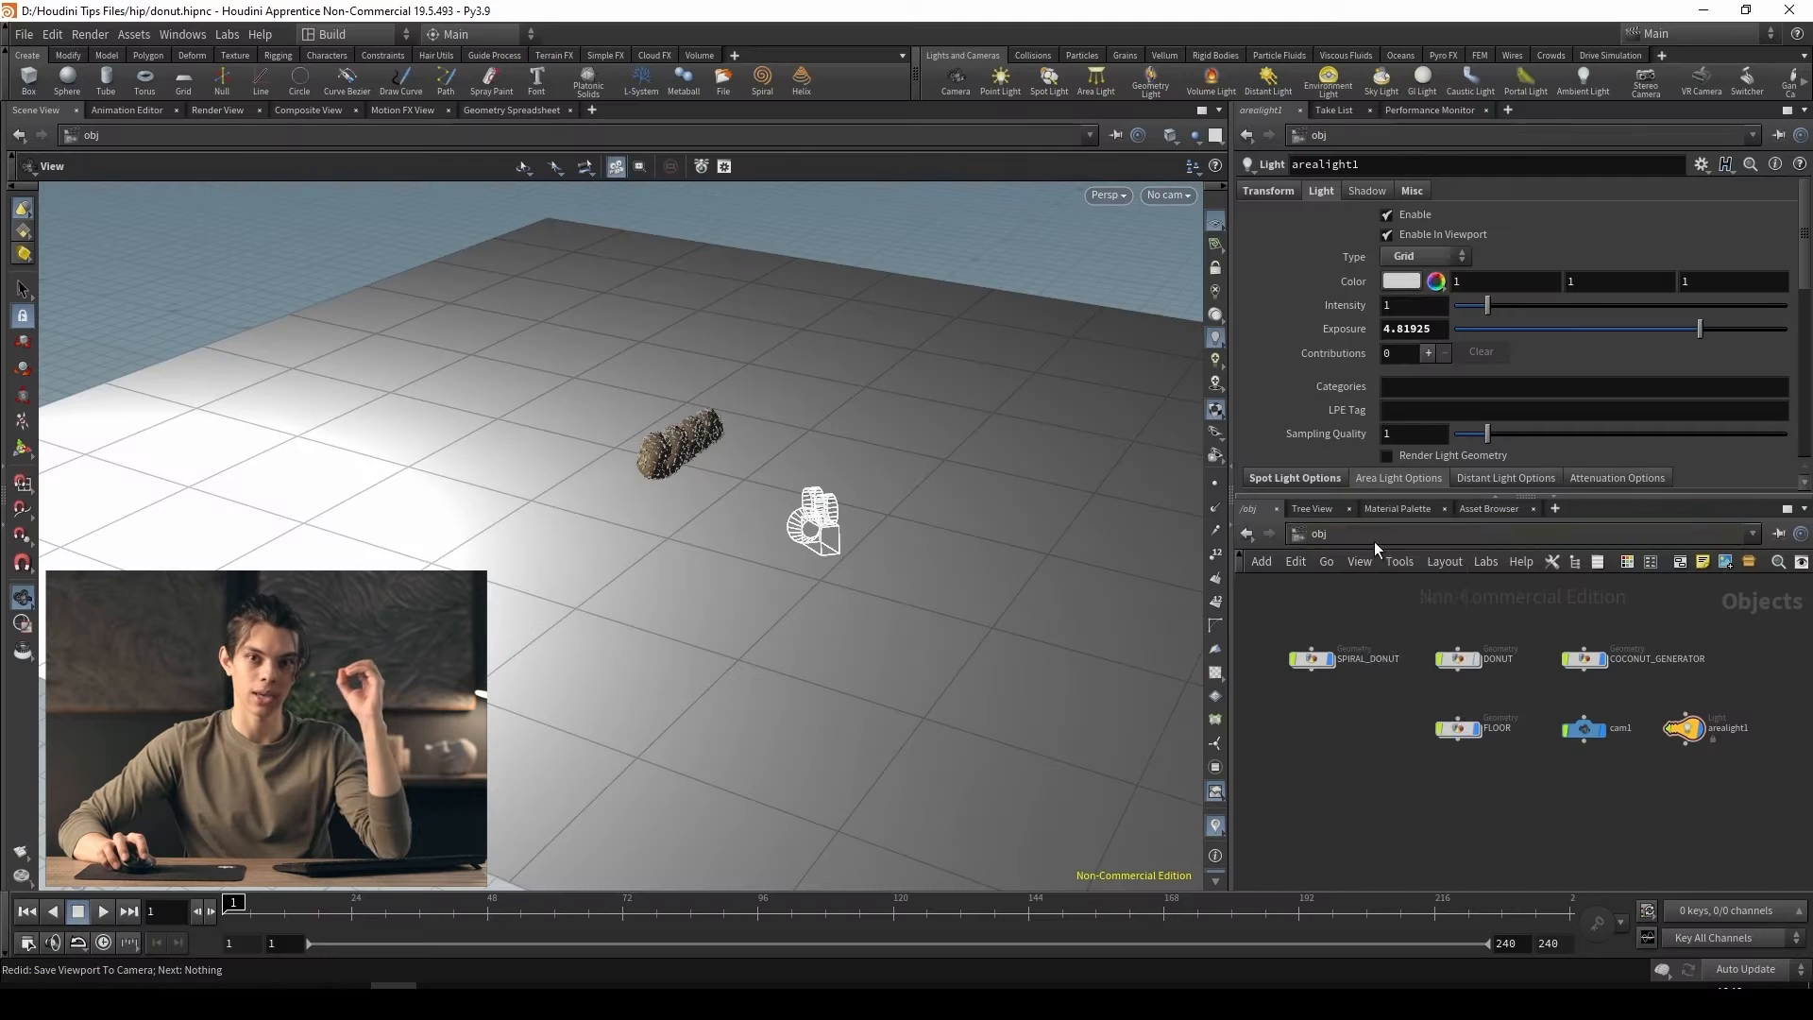
# Switch the network editor from obj to the out network
pyautogui.click(1374, 541)
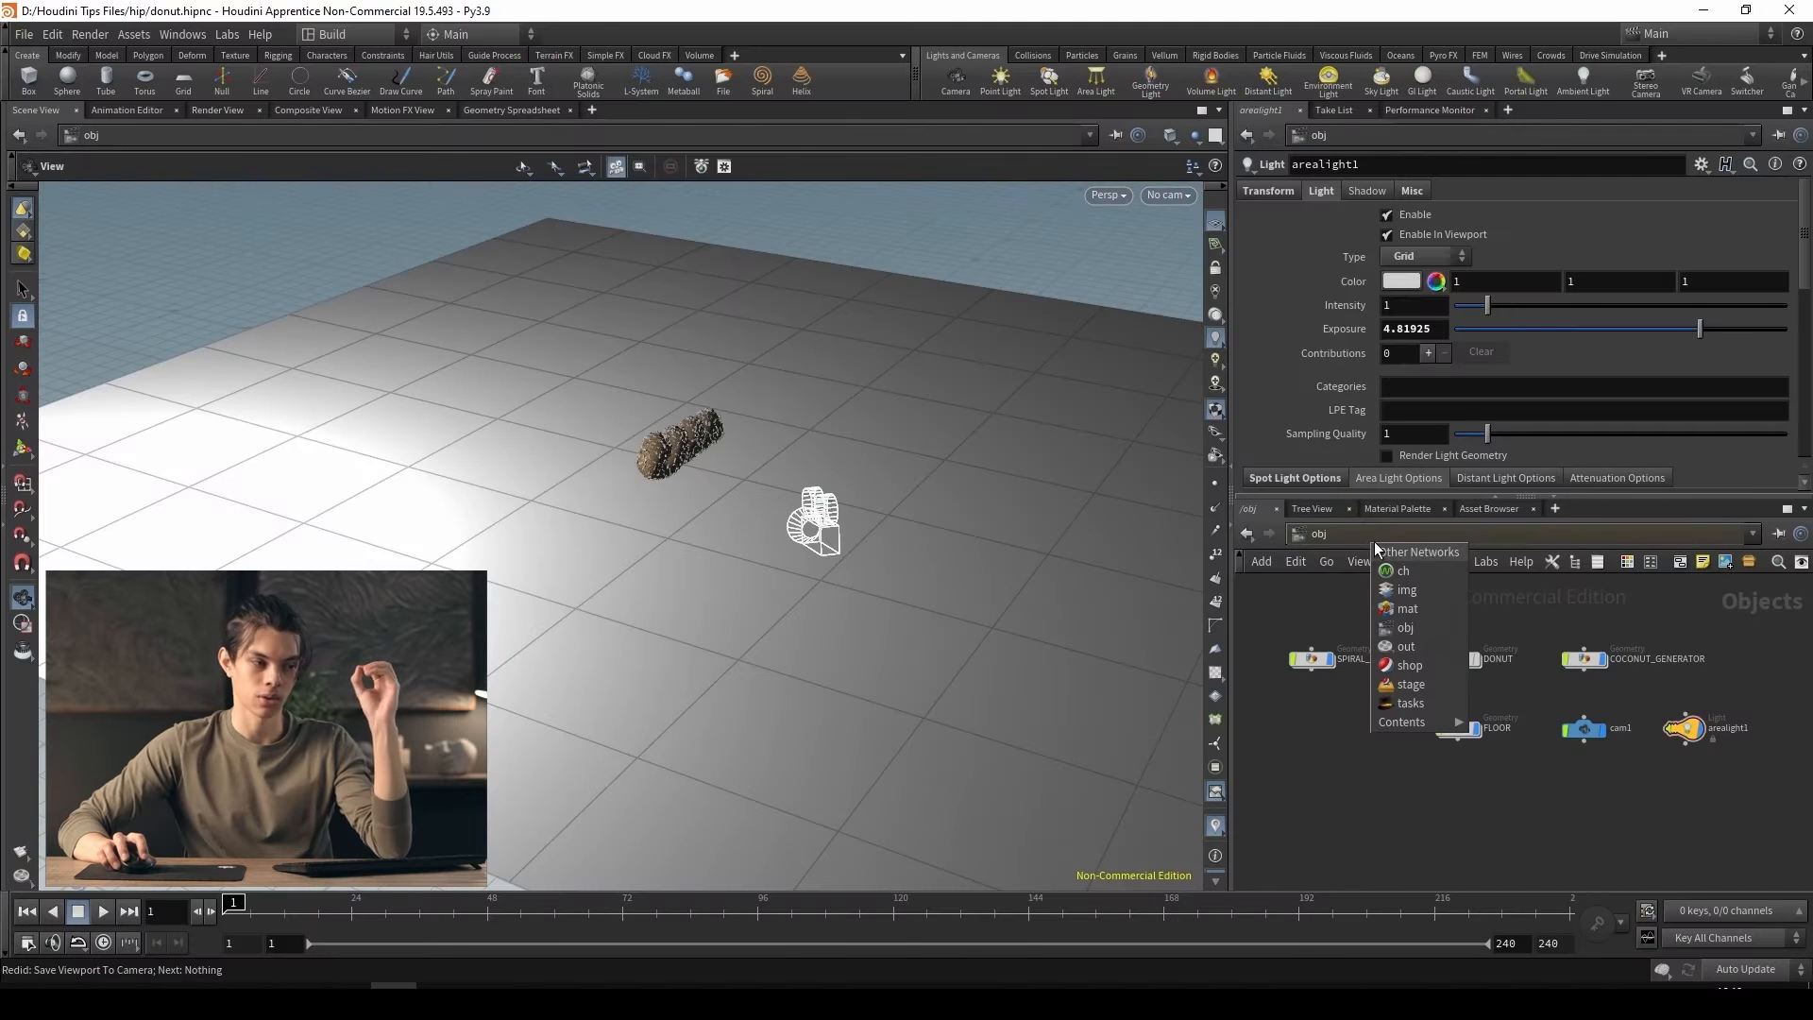
pyautogui.click(1341, 536)
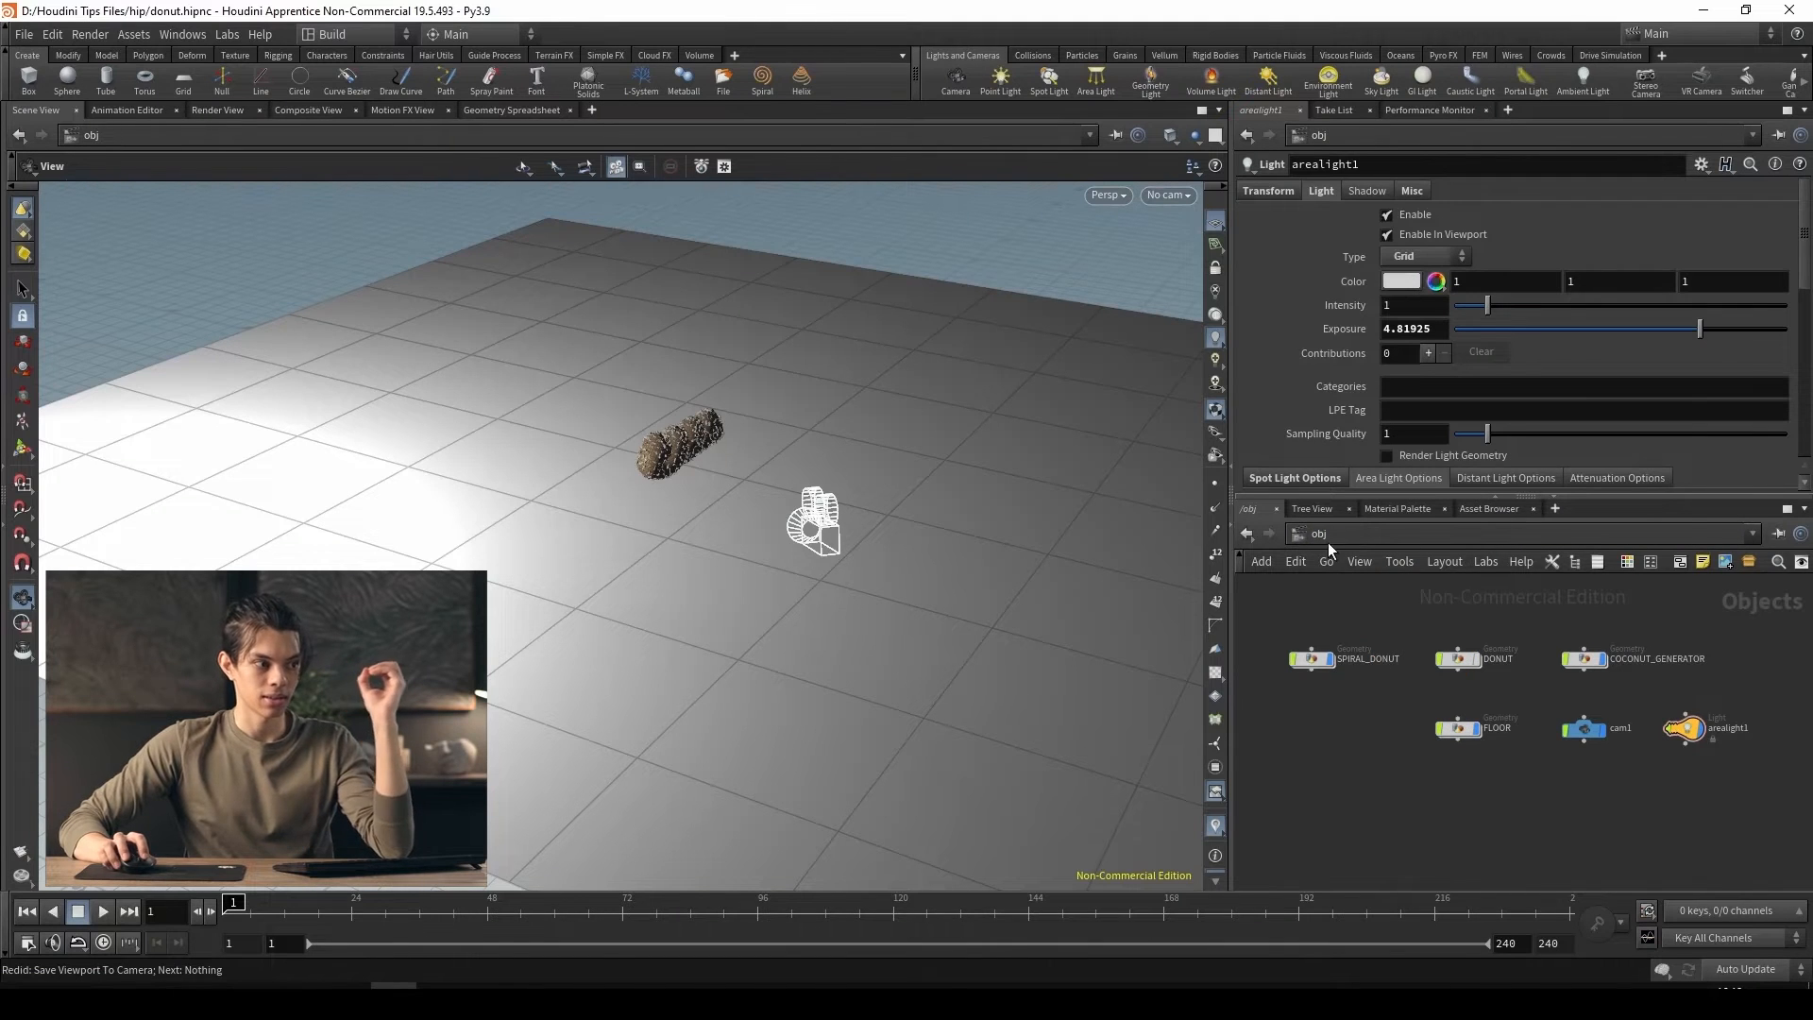
pyautogui.click(1706, 536)
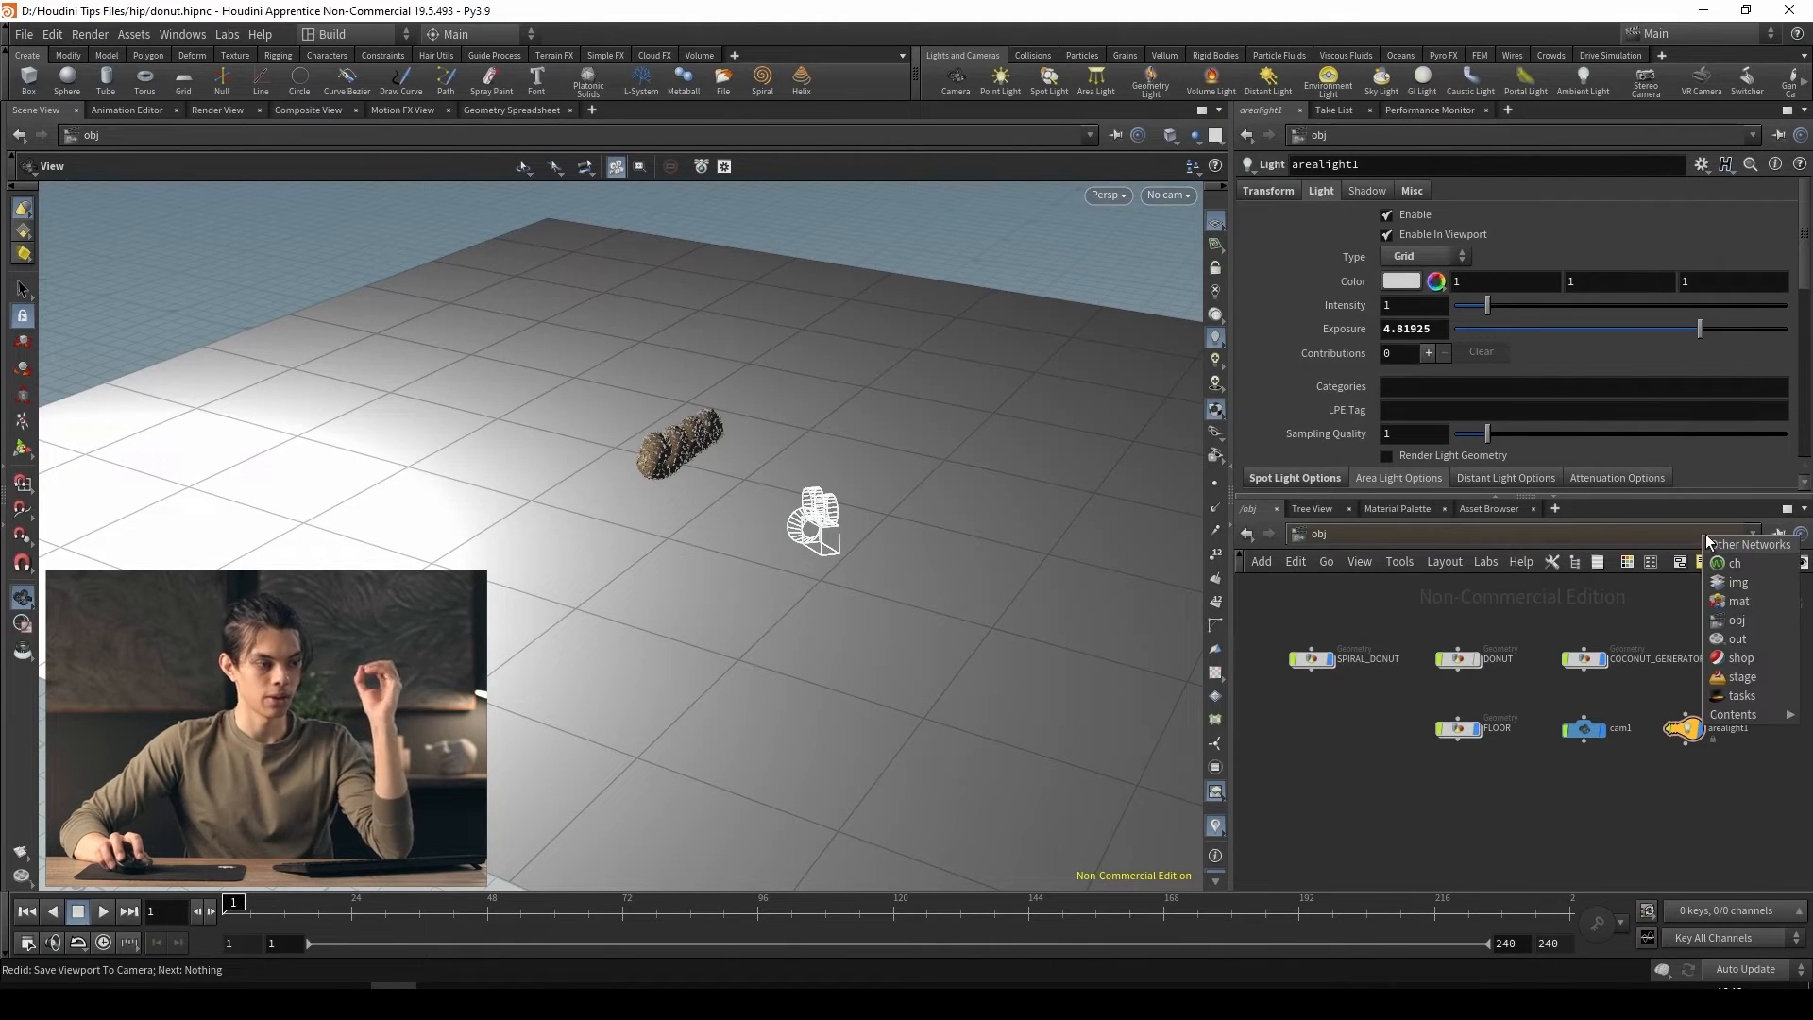
pyautogui.click(1741, 640)
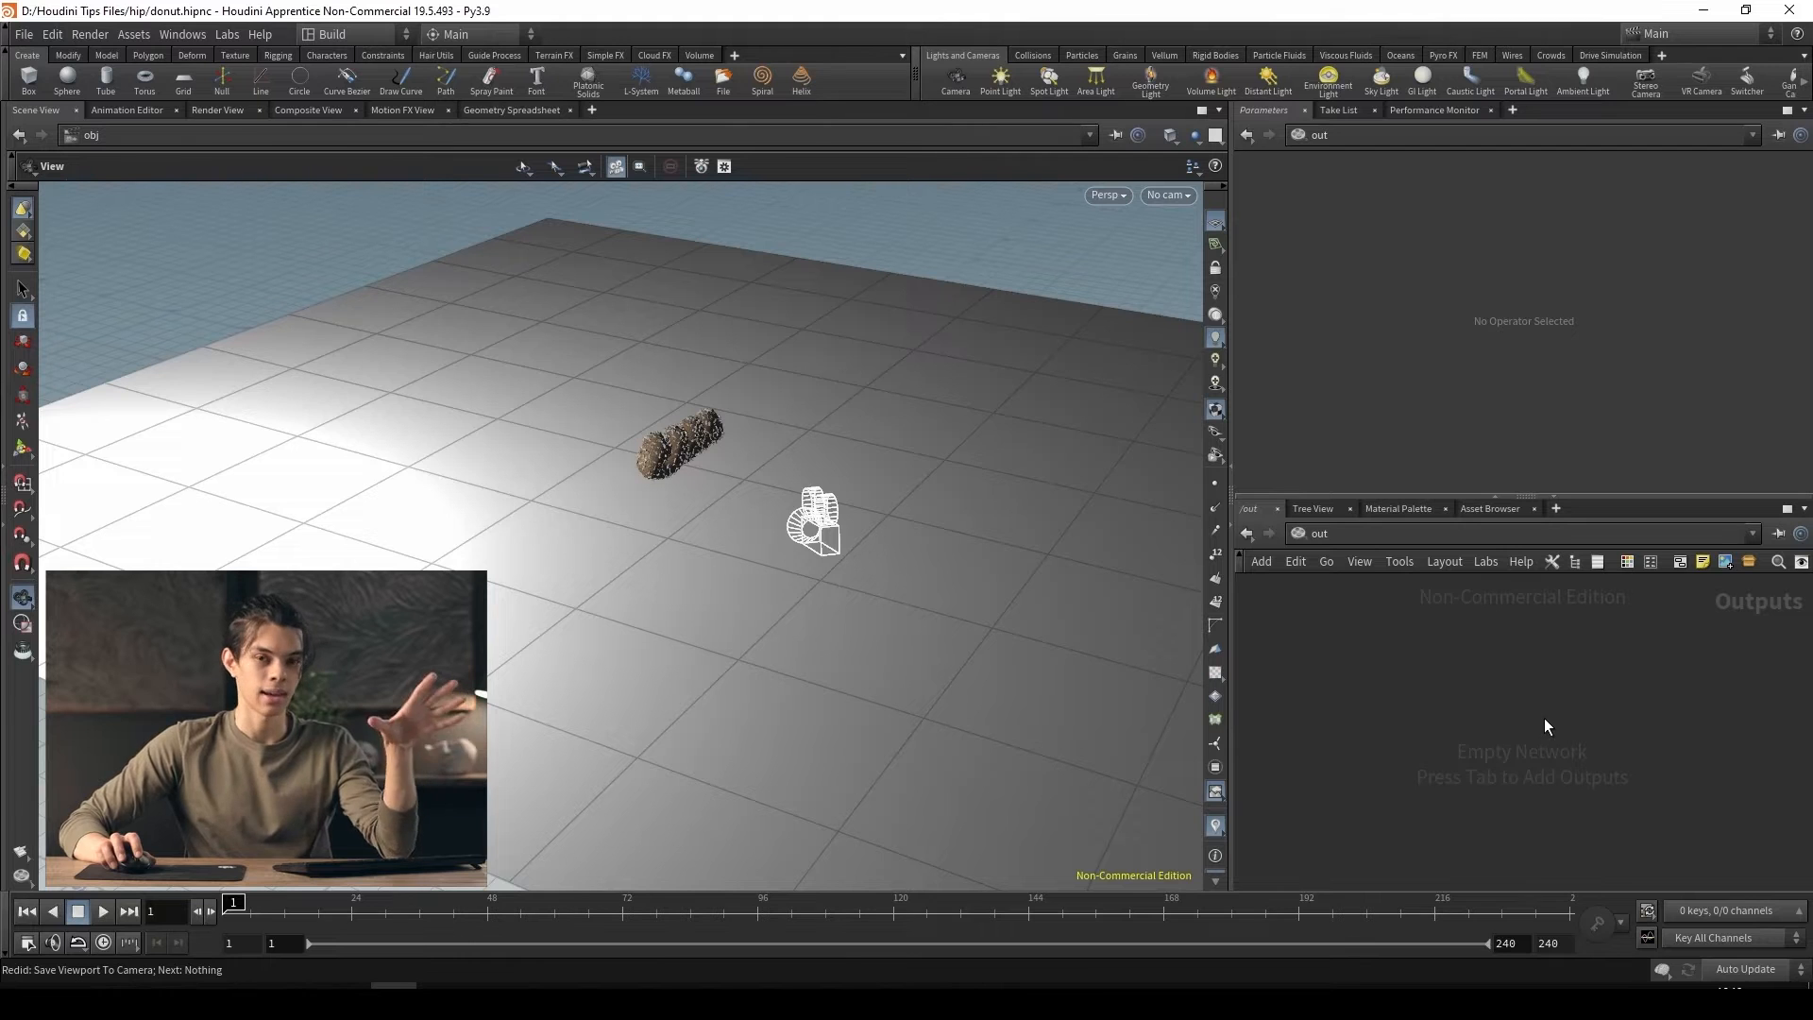
# Go back to the obj network and return to the out network
pyautogui.click(1397, 540)
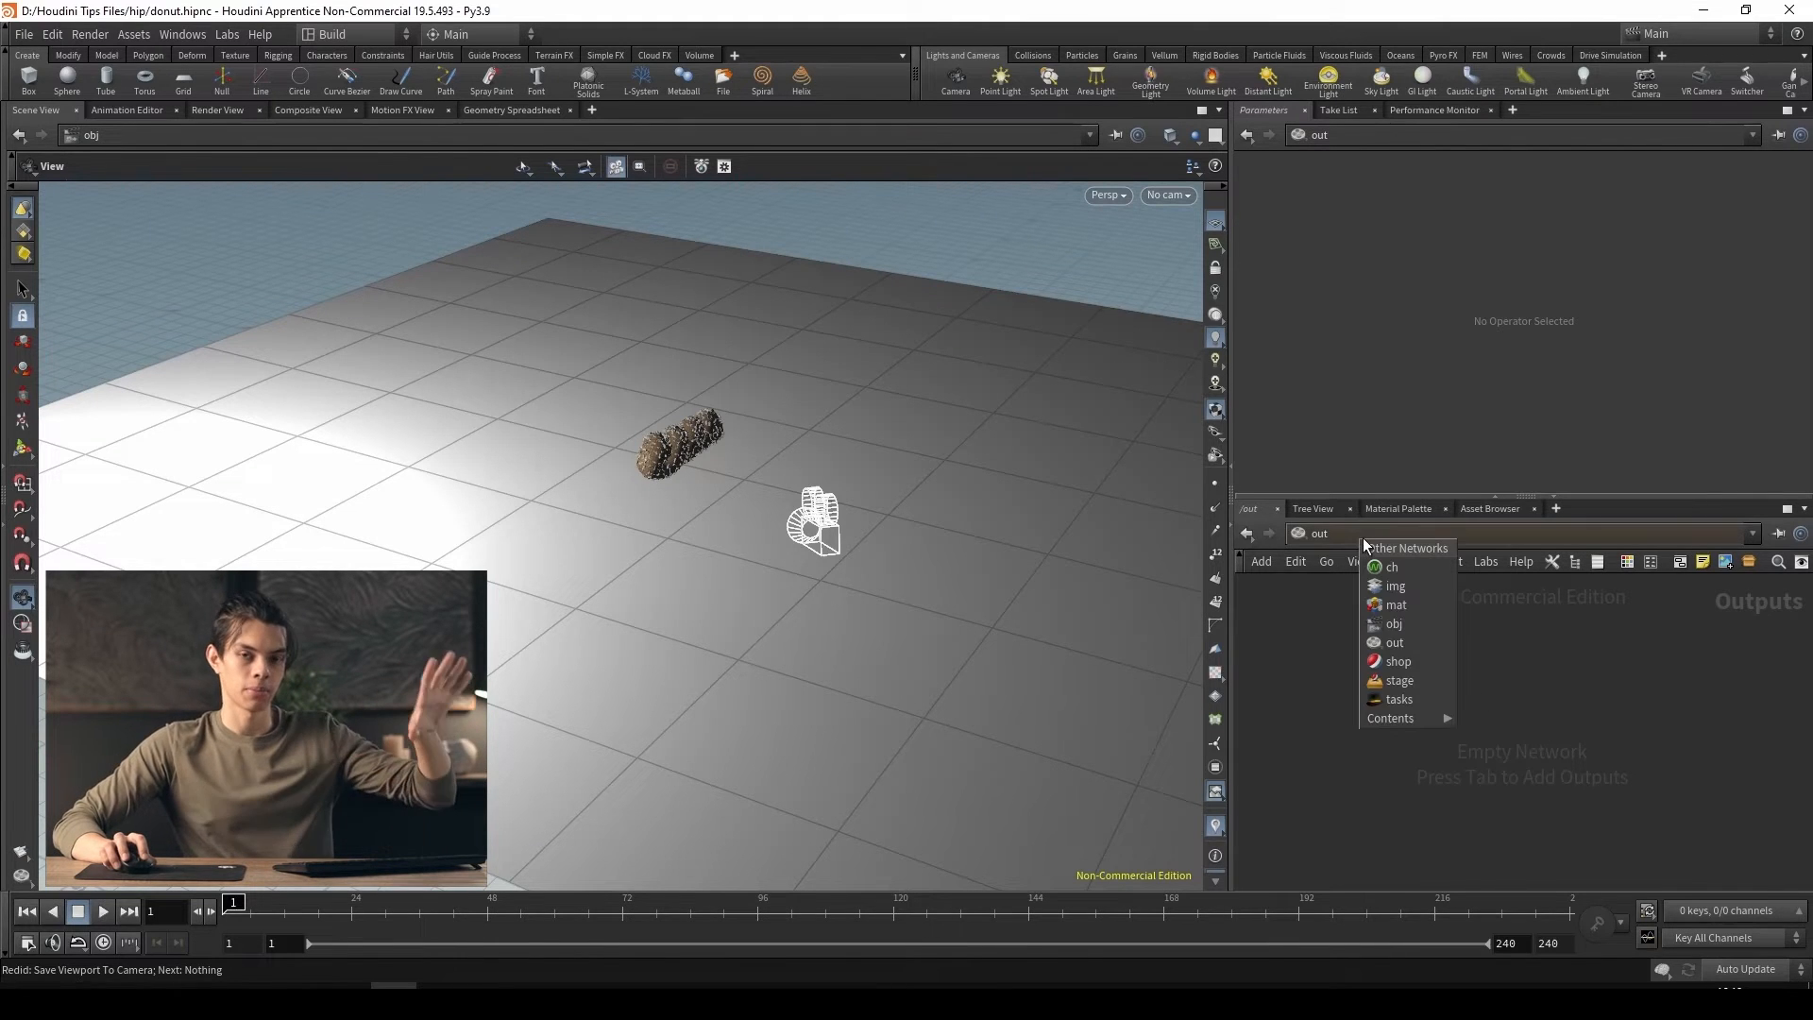
pyautogui.click(1394, 624)
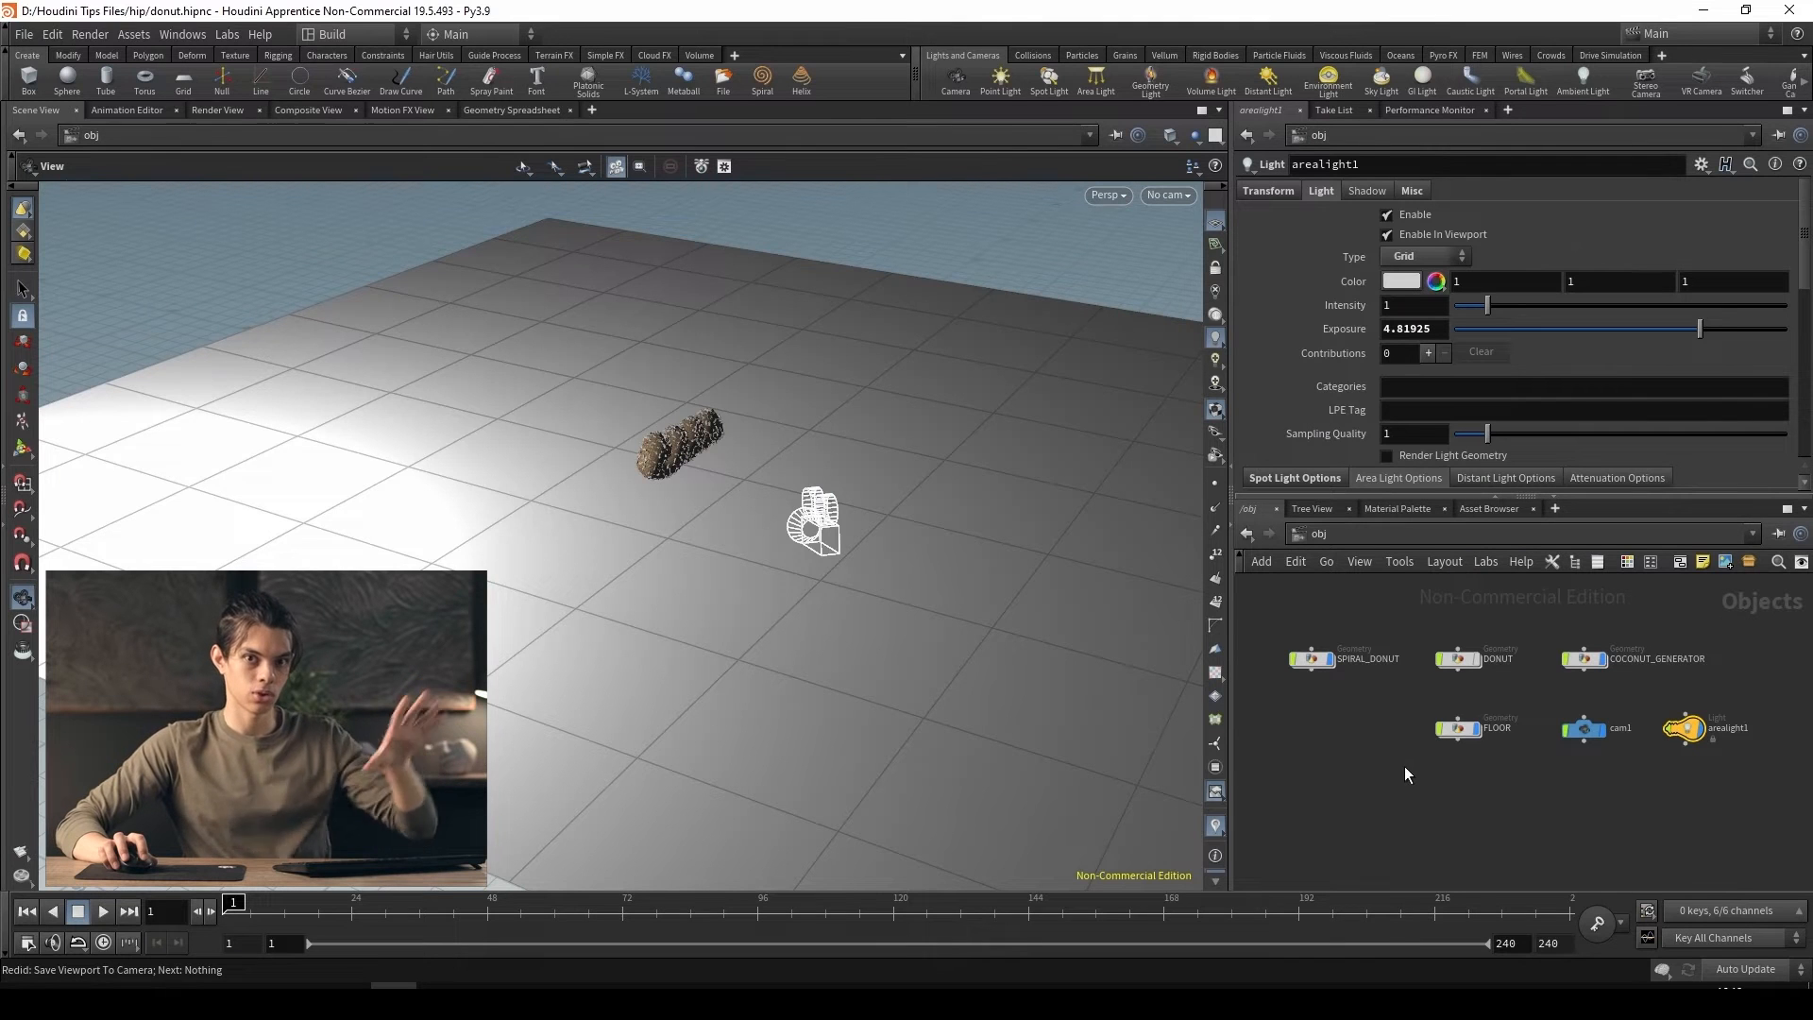
pyautogui.click(1421, 539)
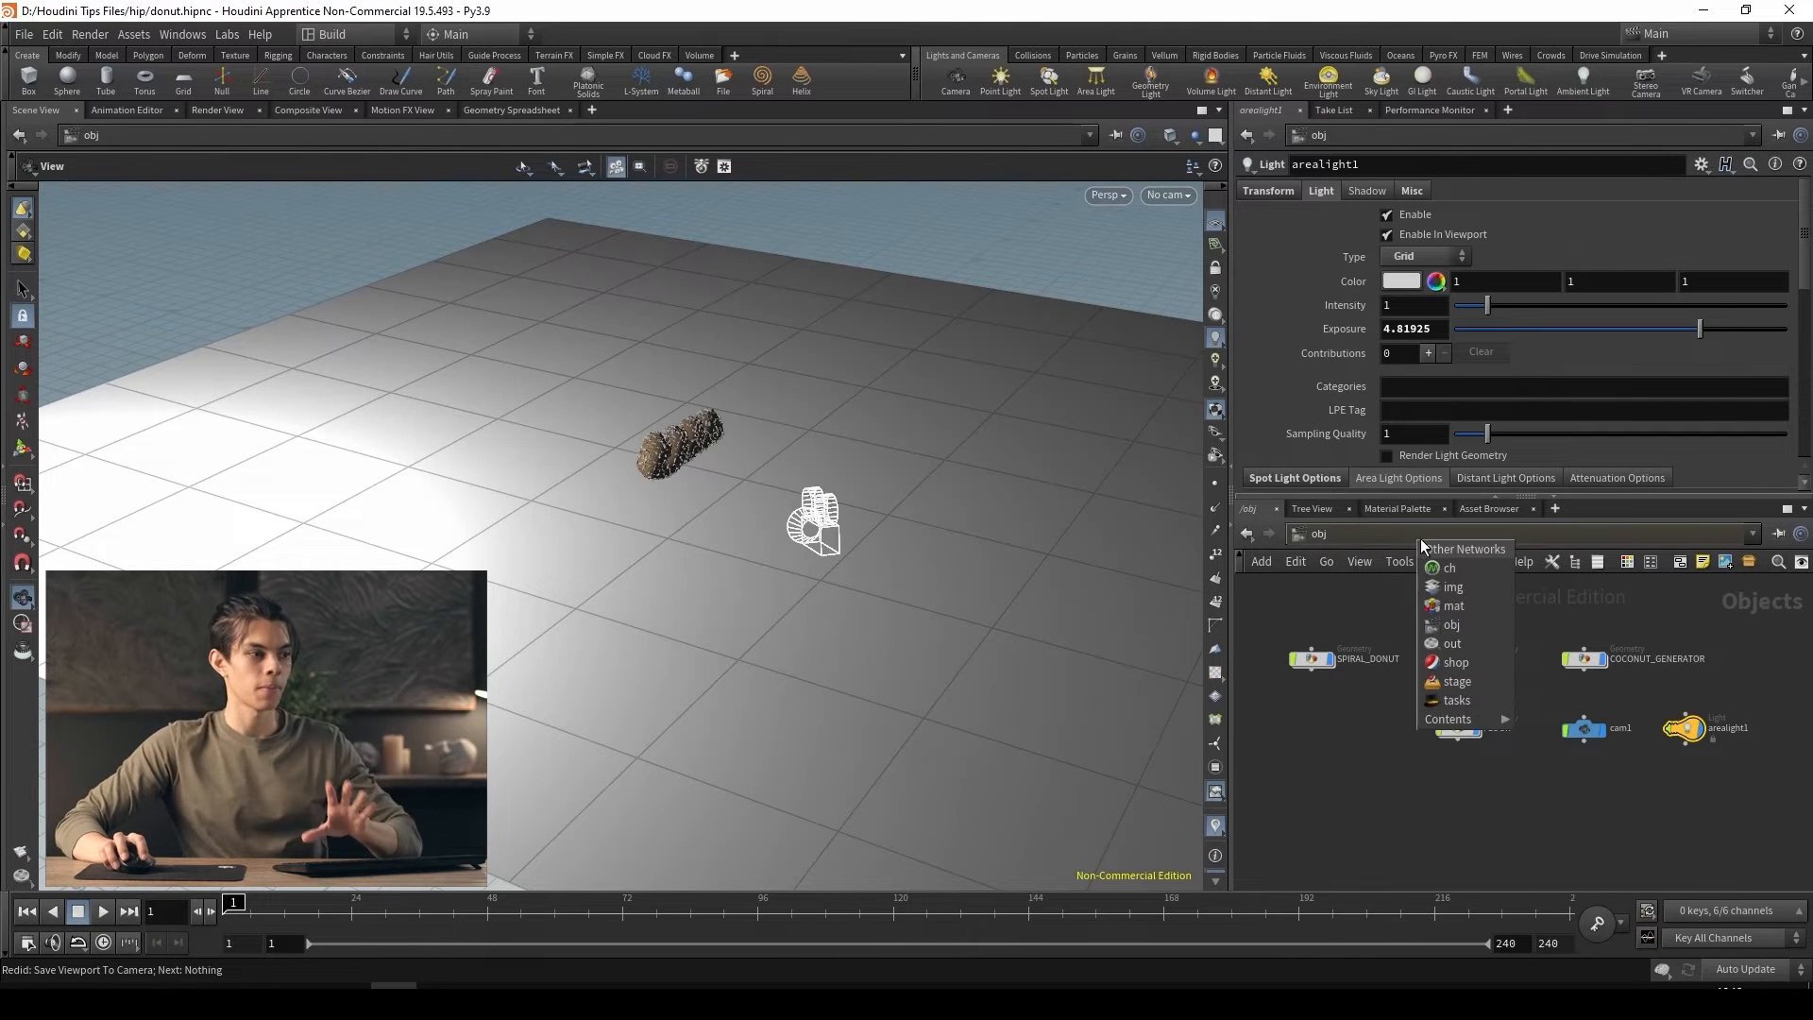
pyautogui.click(1452, 639)
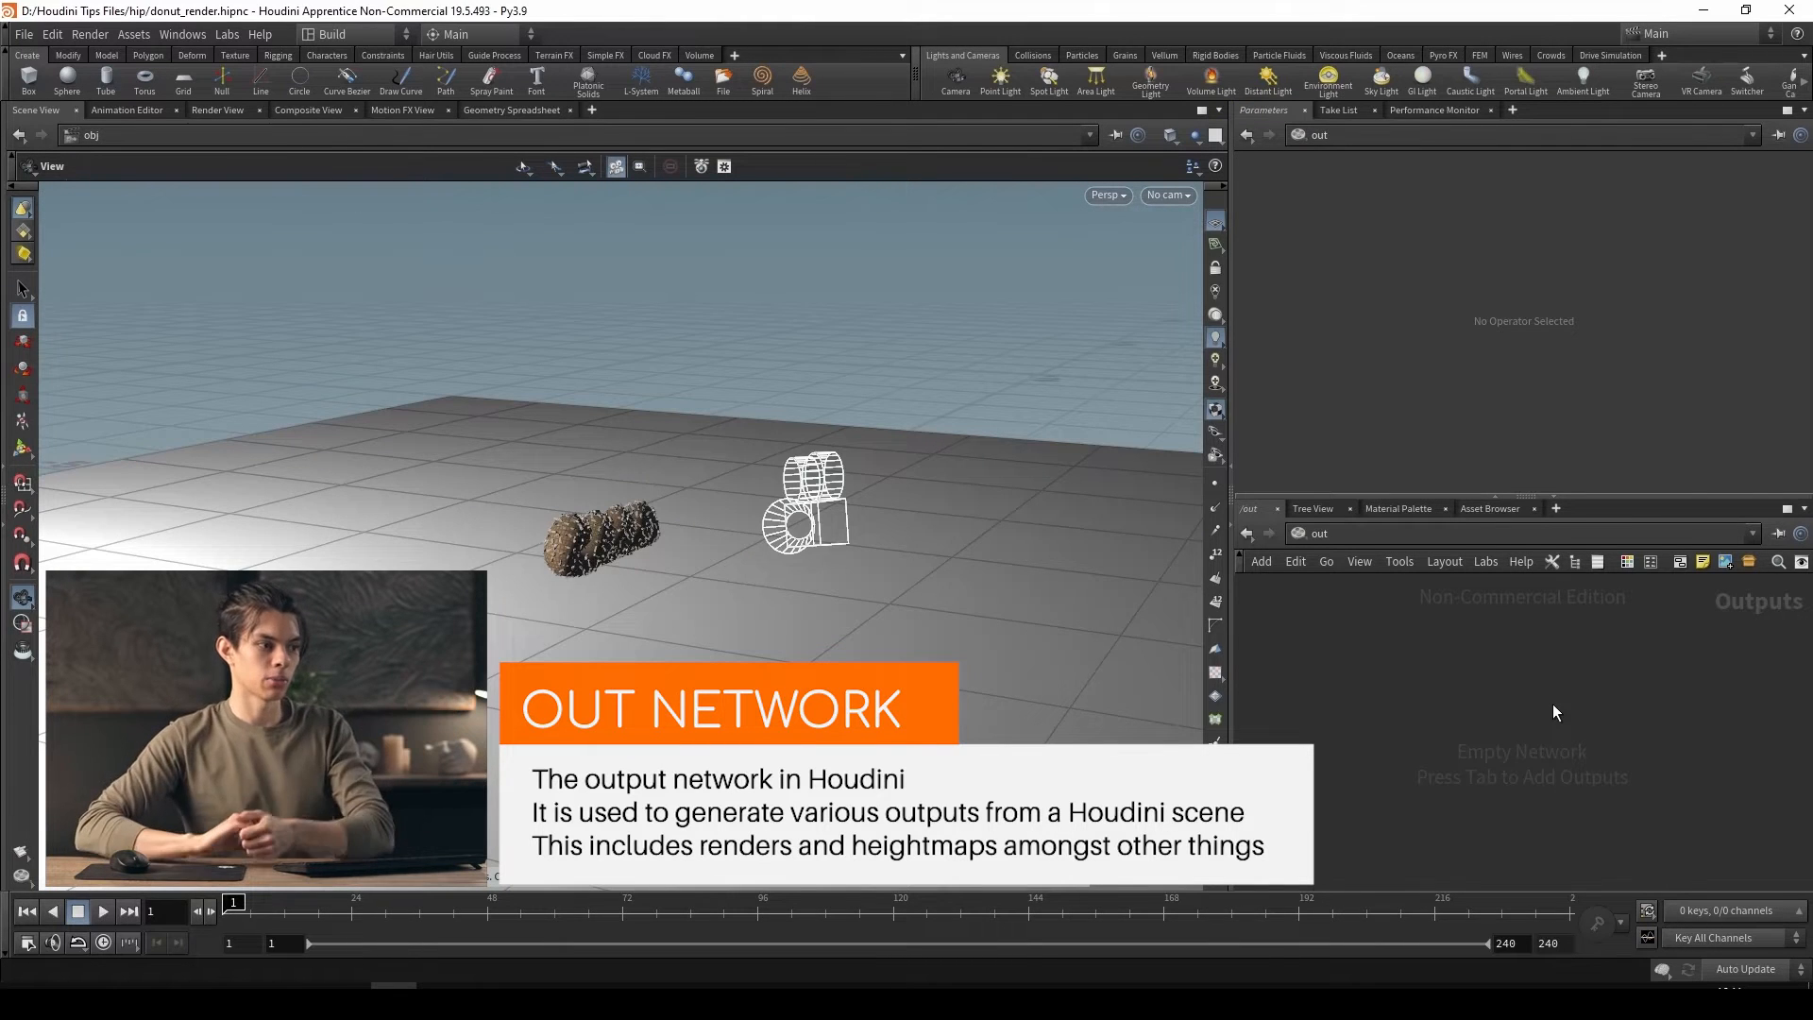
# Add a Karma render node to the out network and place it near the centre of the network
pyautogui.press('Tab')
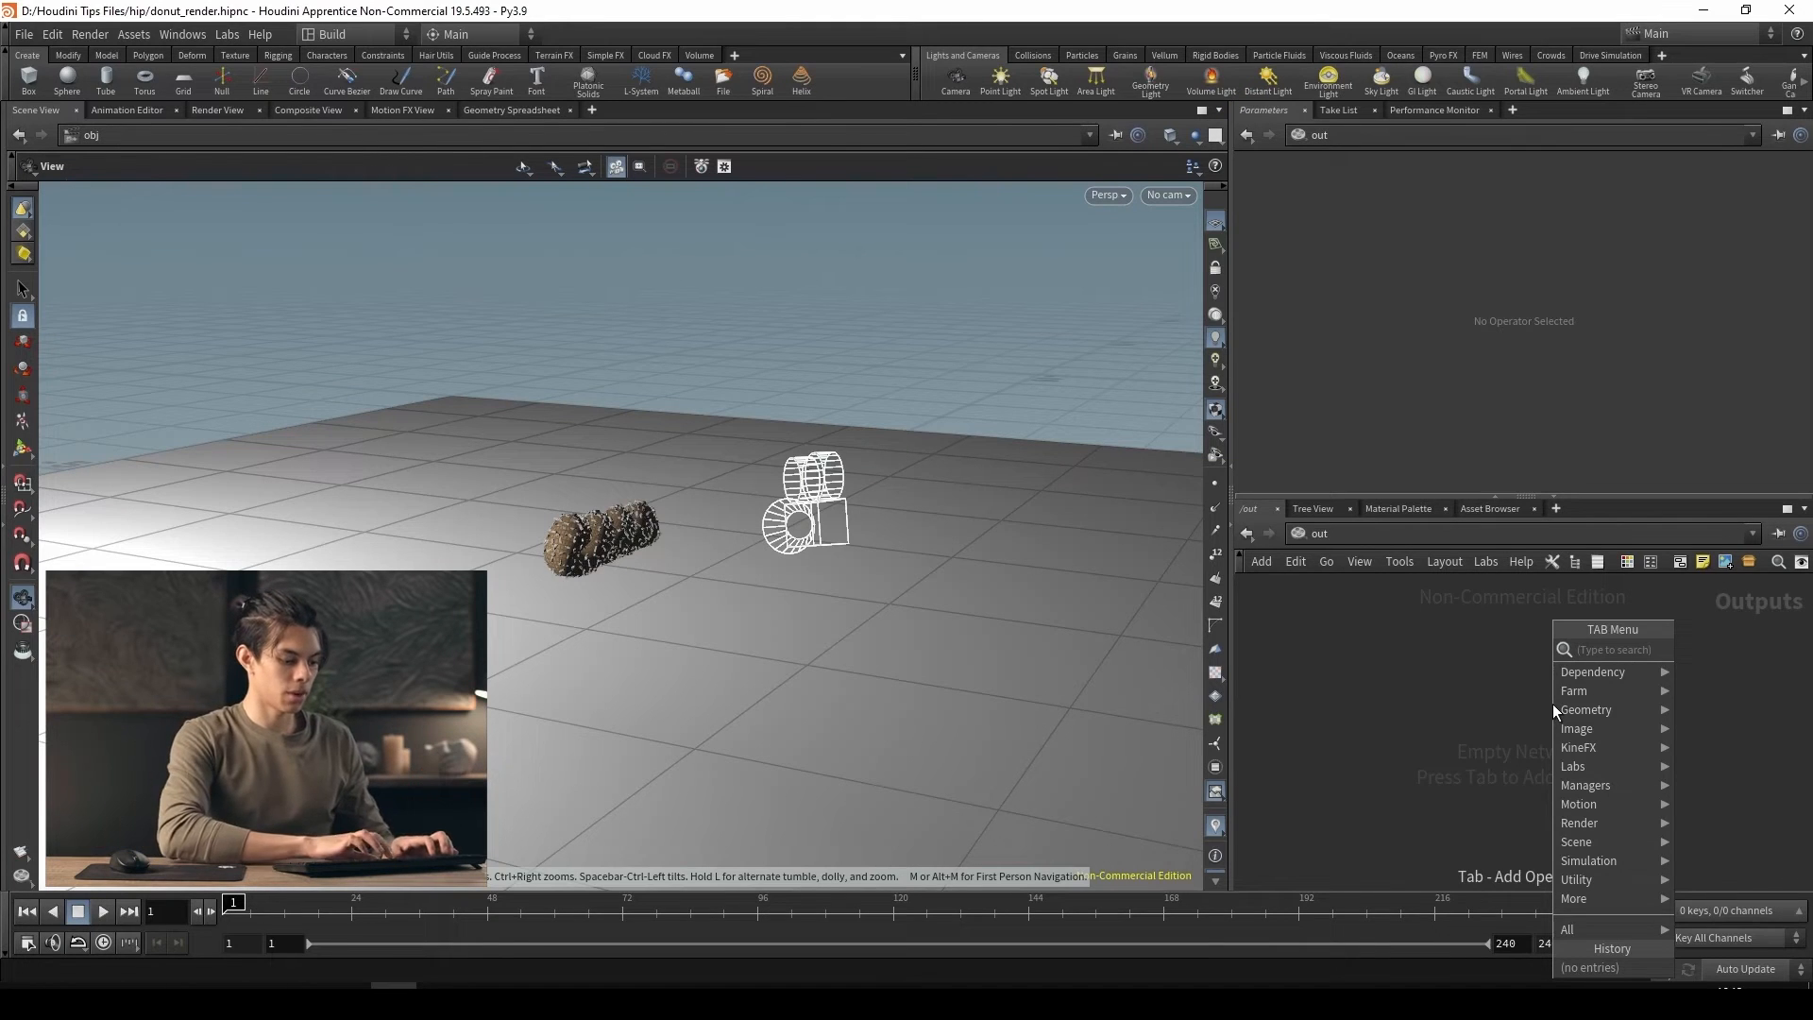
pyautogui.write('kar')
pyautogui.press('Return')
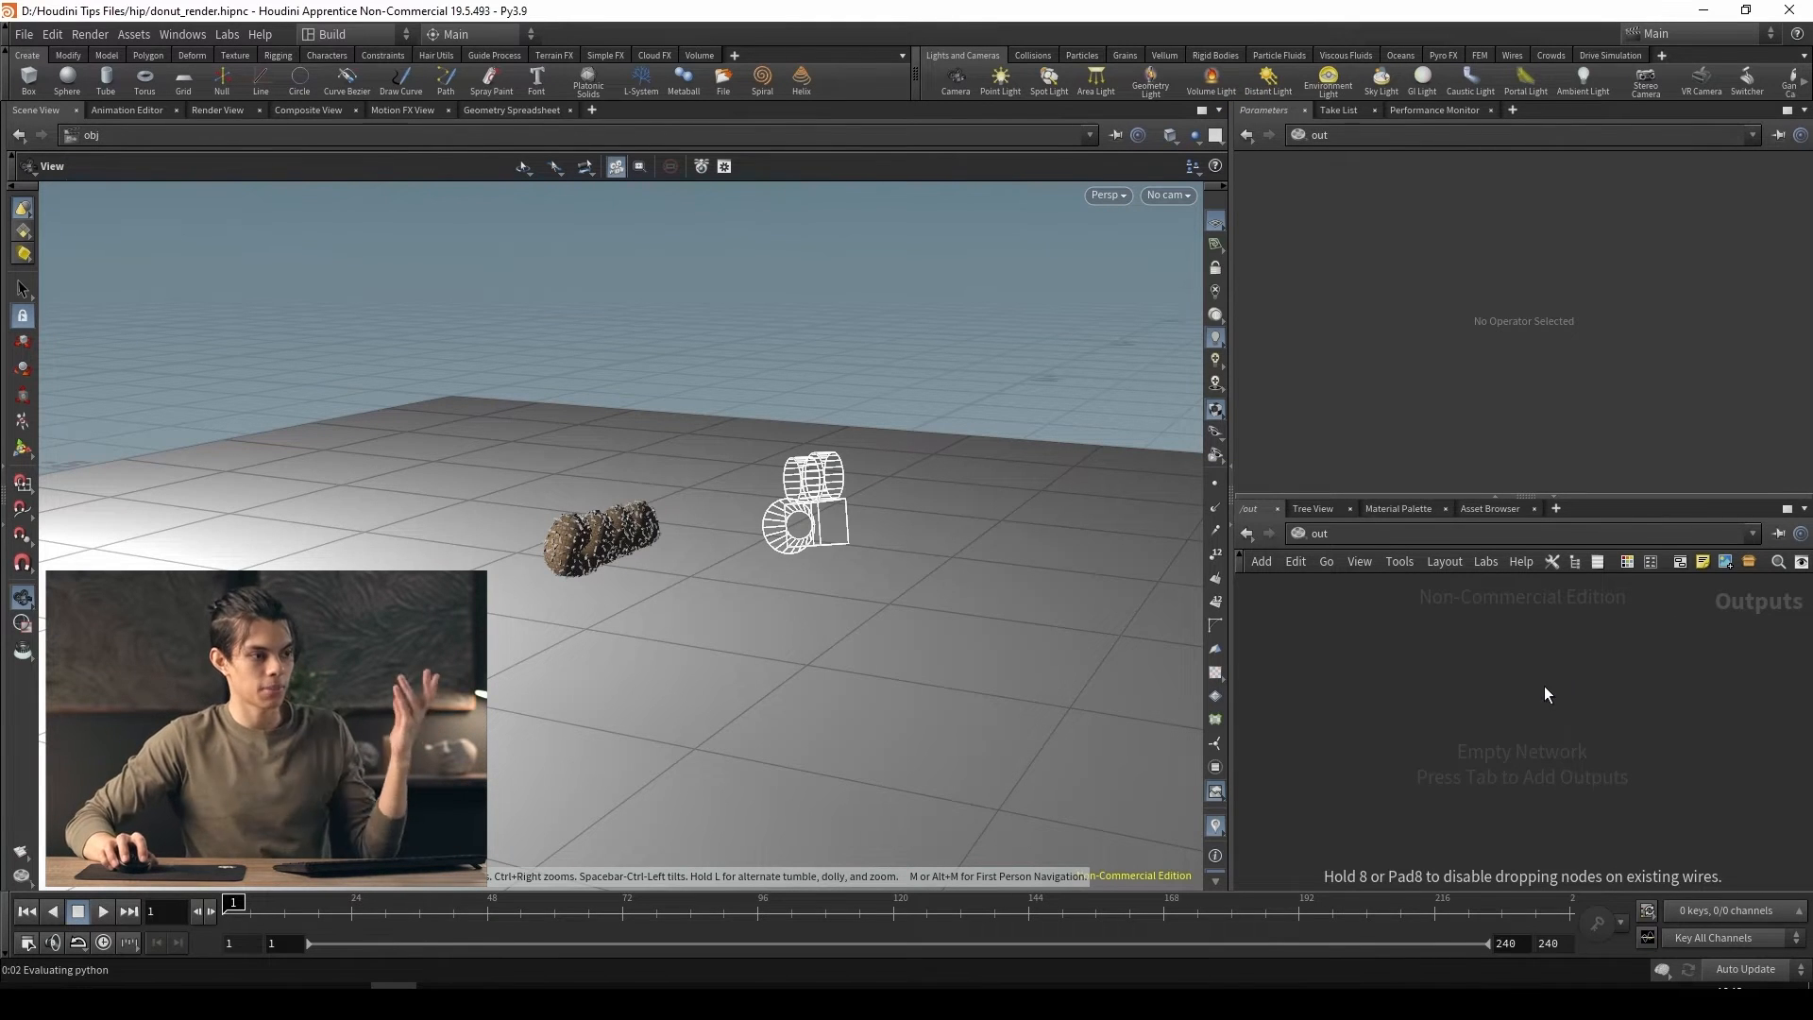
pyautogui.click(1544, 686)
pyautogui.moveTo(1638, 779); pyautogui.dragTo(1588, 838, button='middle')
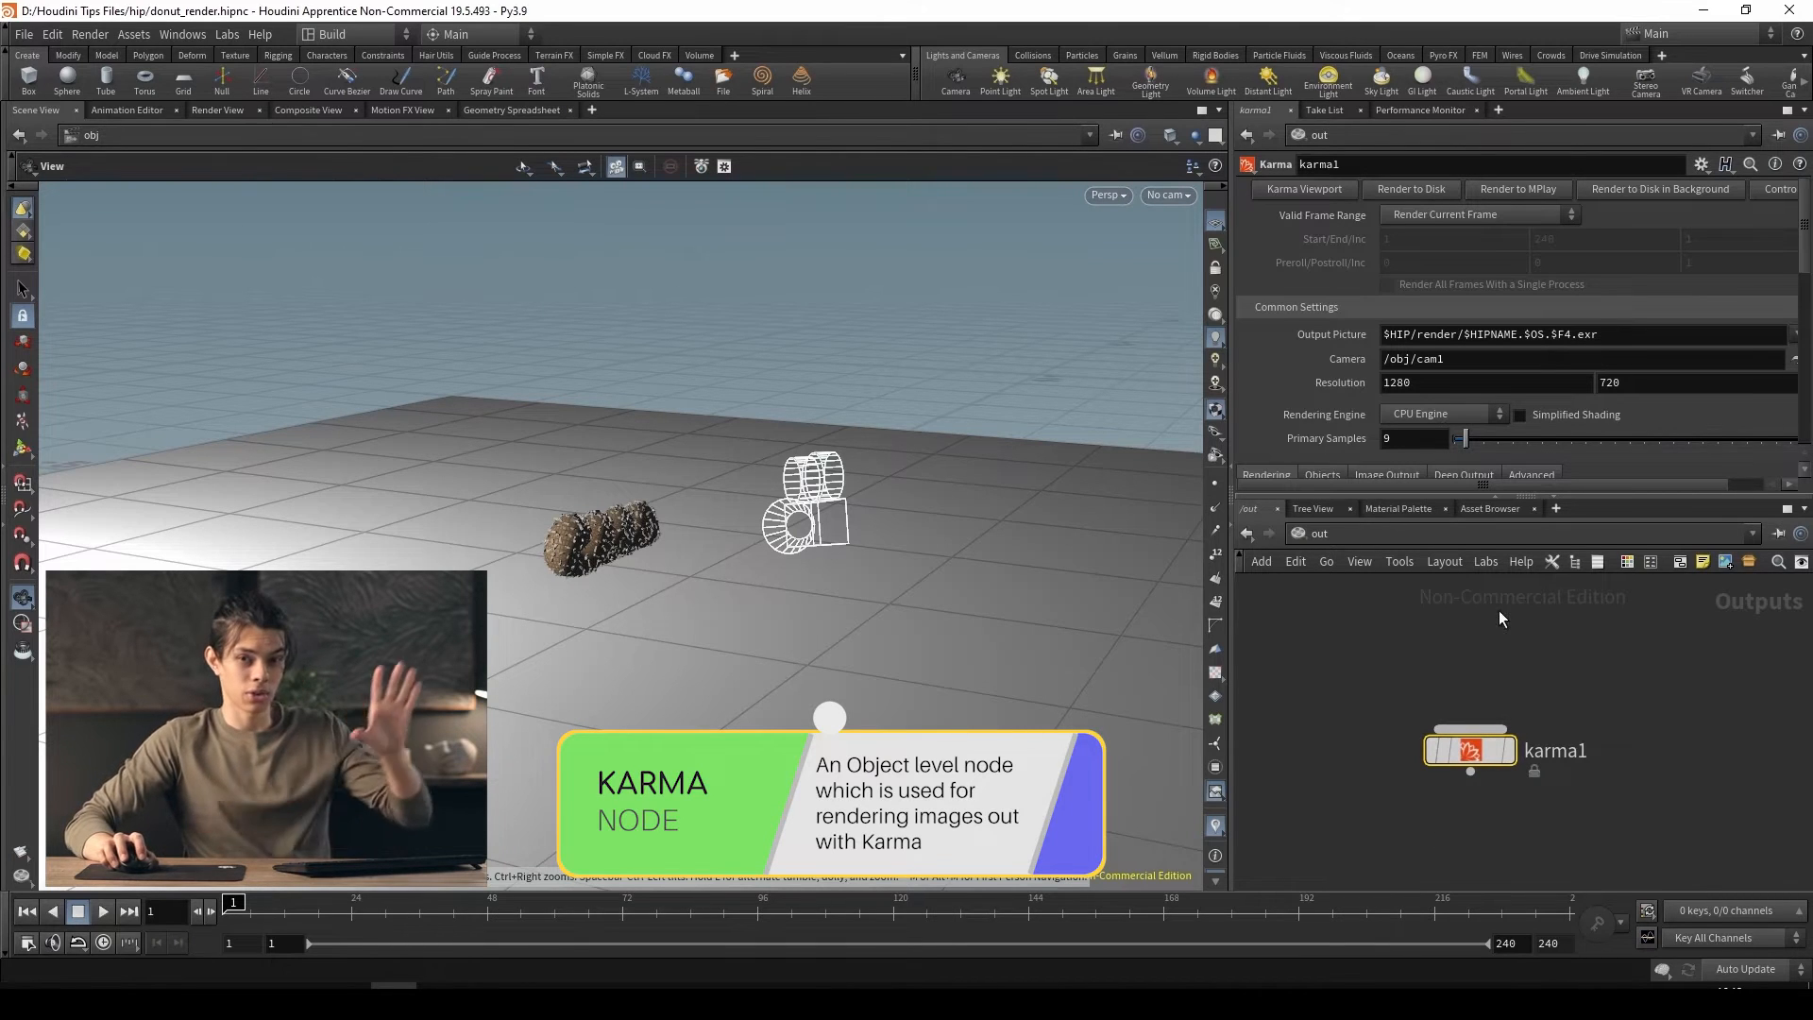
pyautogui.moveTo(1480, 748); pyautogui.dragTo(1504, 756)
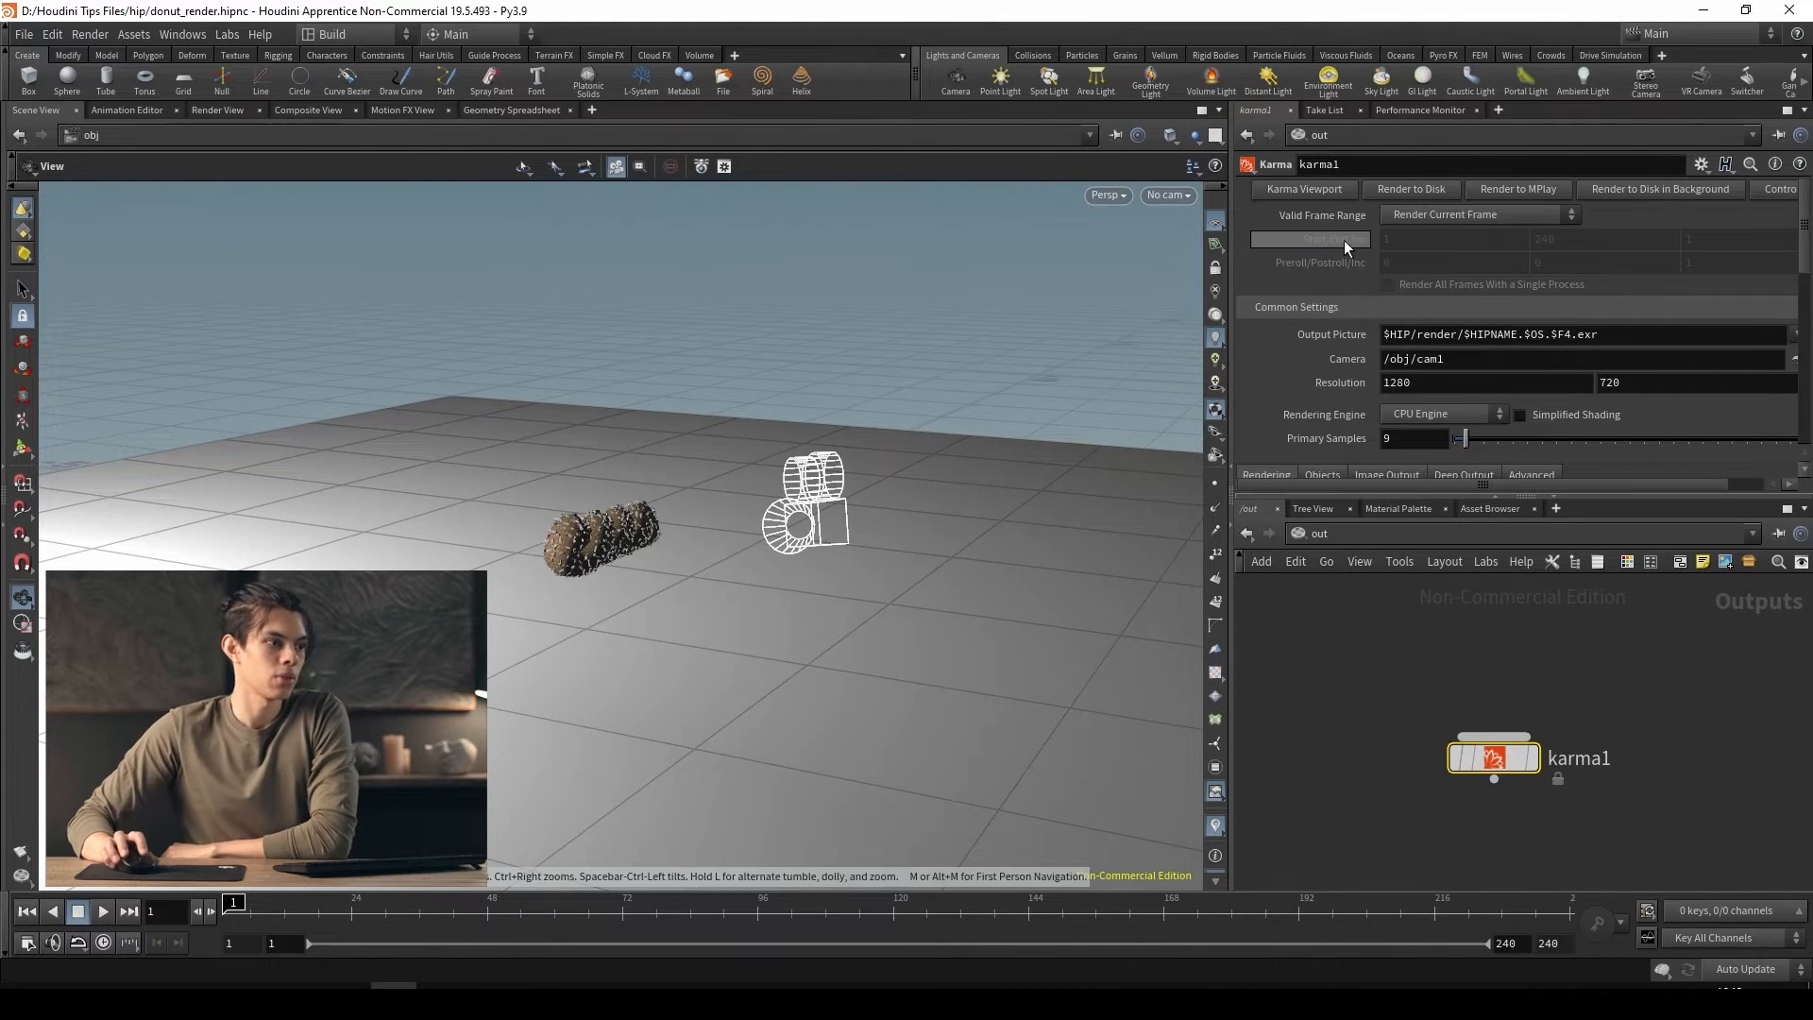
# Review the Karma node's valid frame range options, try Render Frame Range, and set it back to Render Current Frame
pyautogui.click(1450, 213)
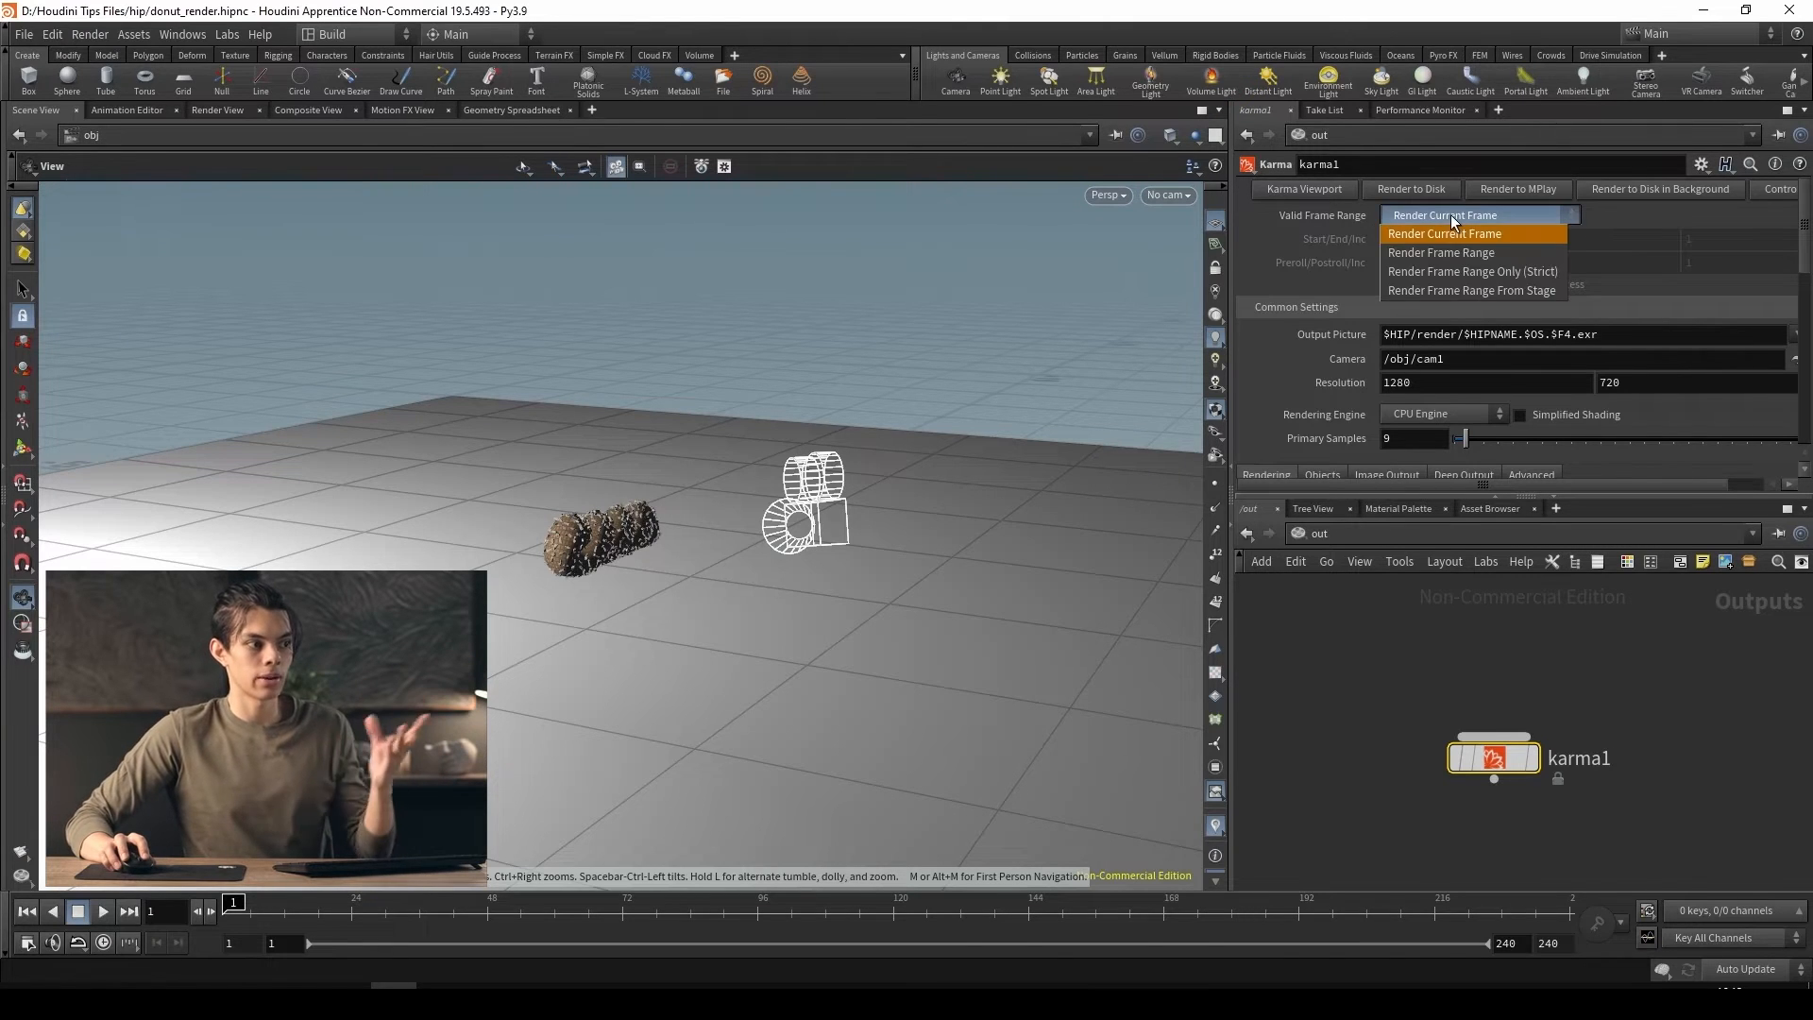
pyautogui.click(1451, 213)
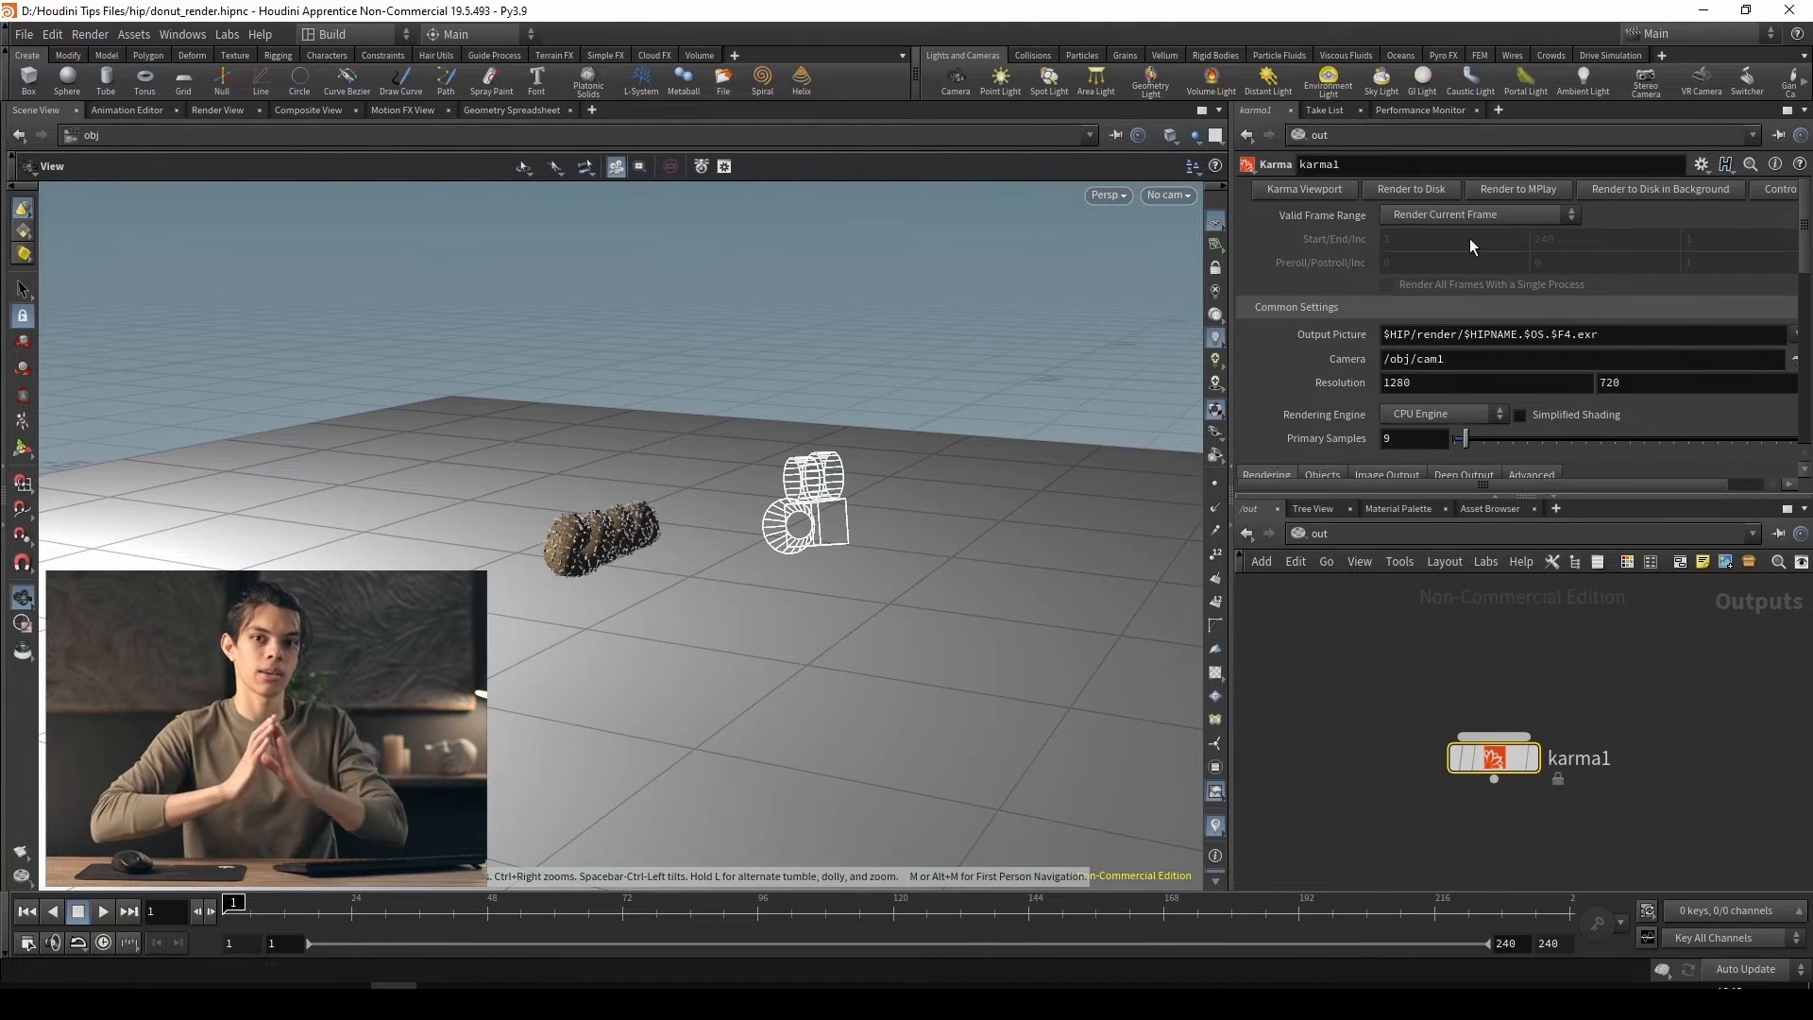
pyautogui.click(1474, 216)
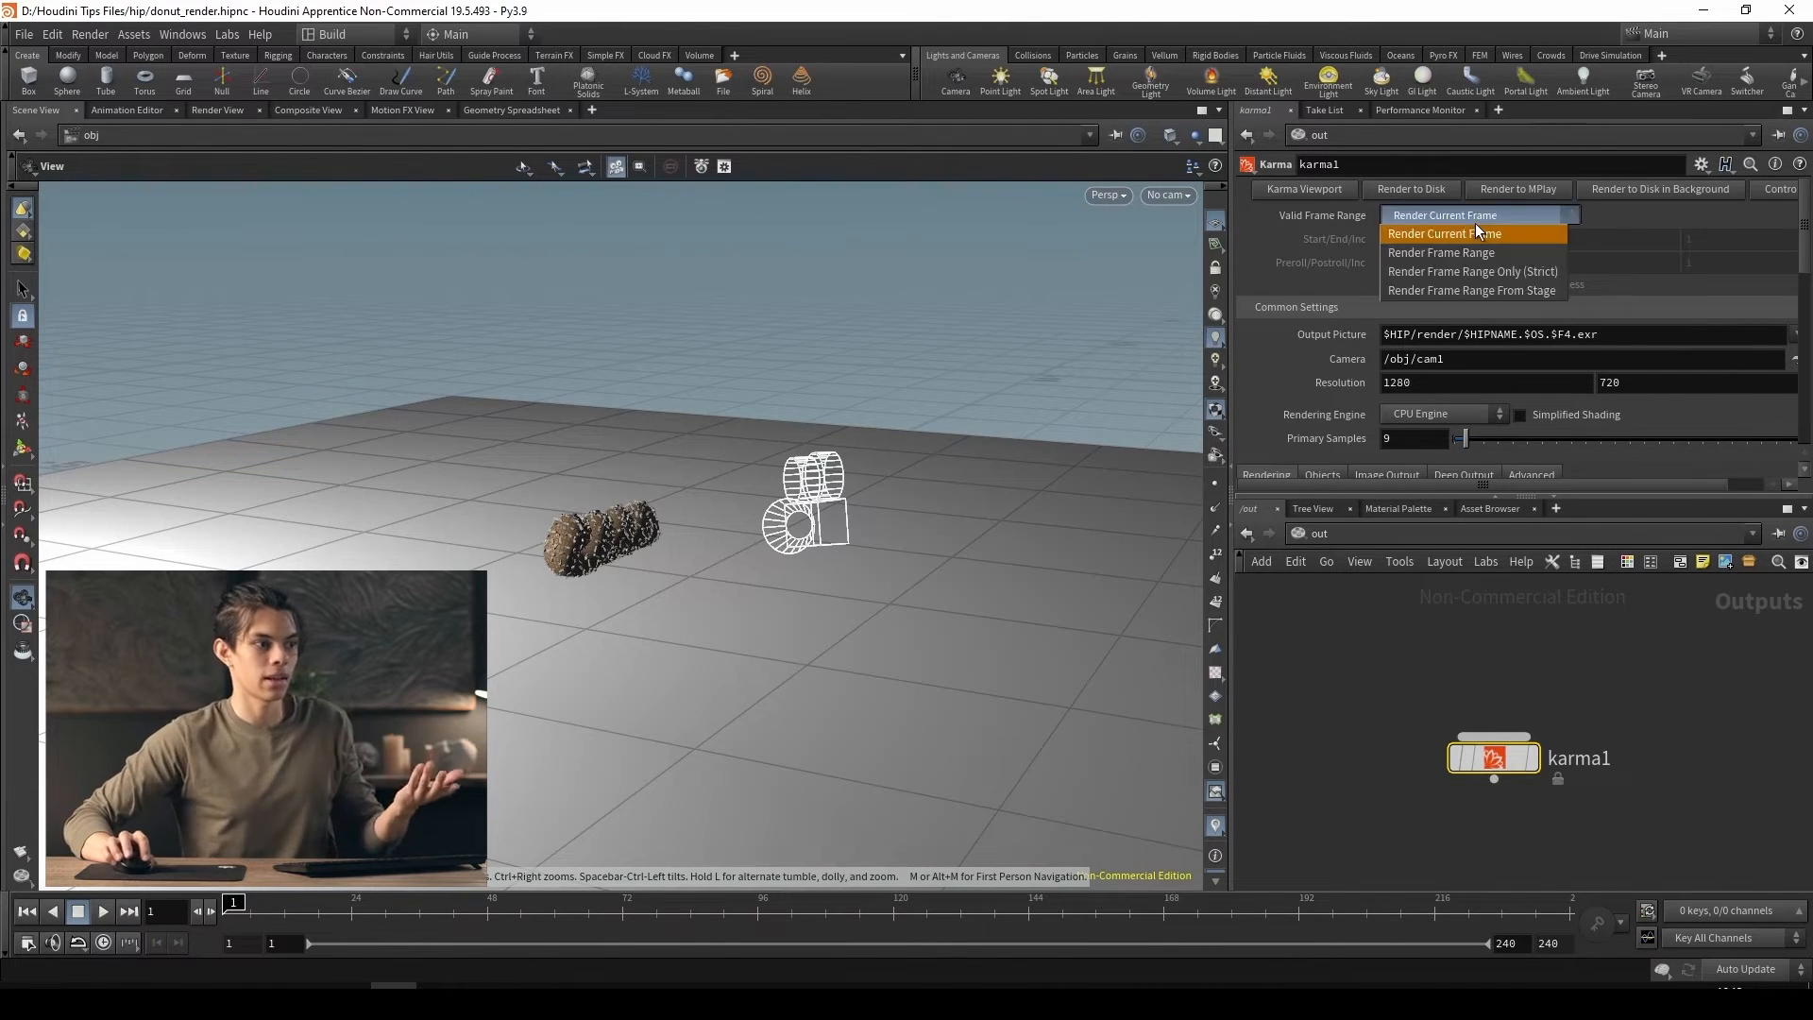
pyautogui.click(1471, 226)
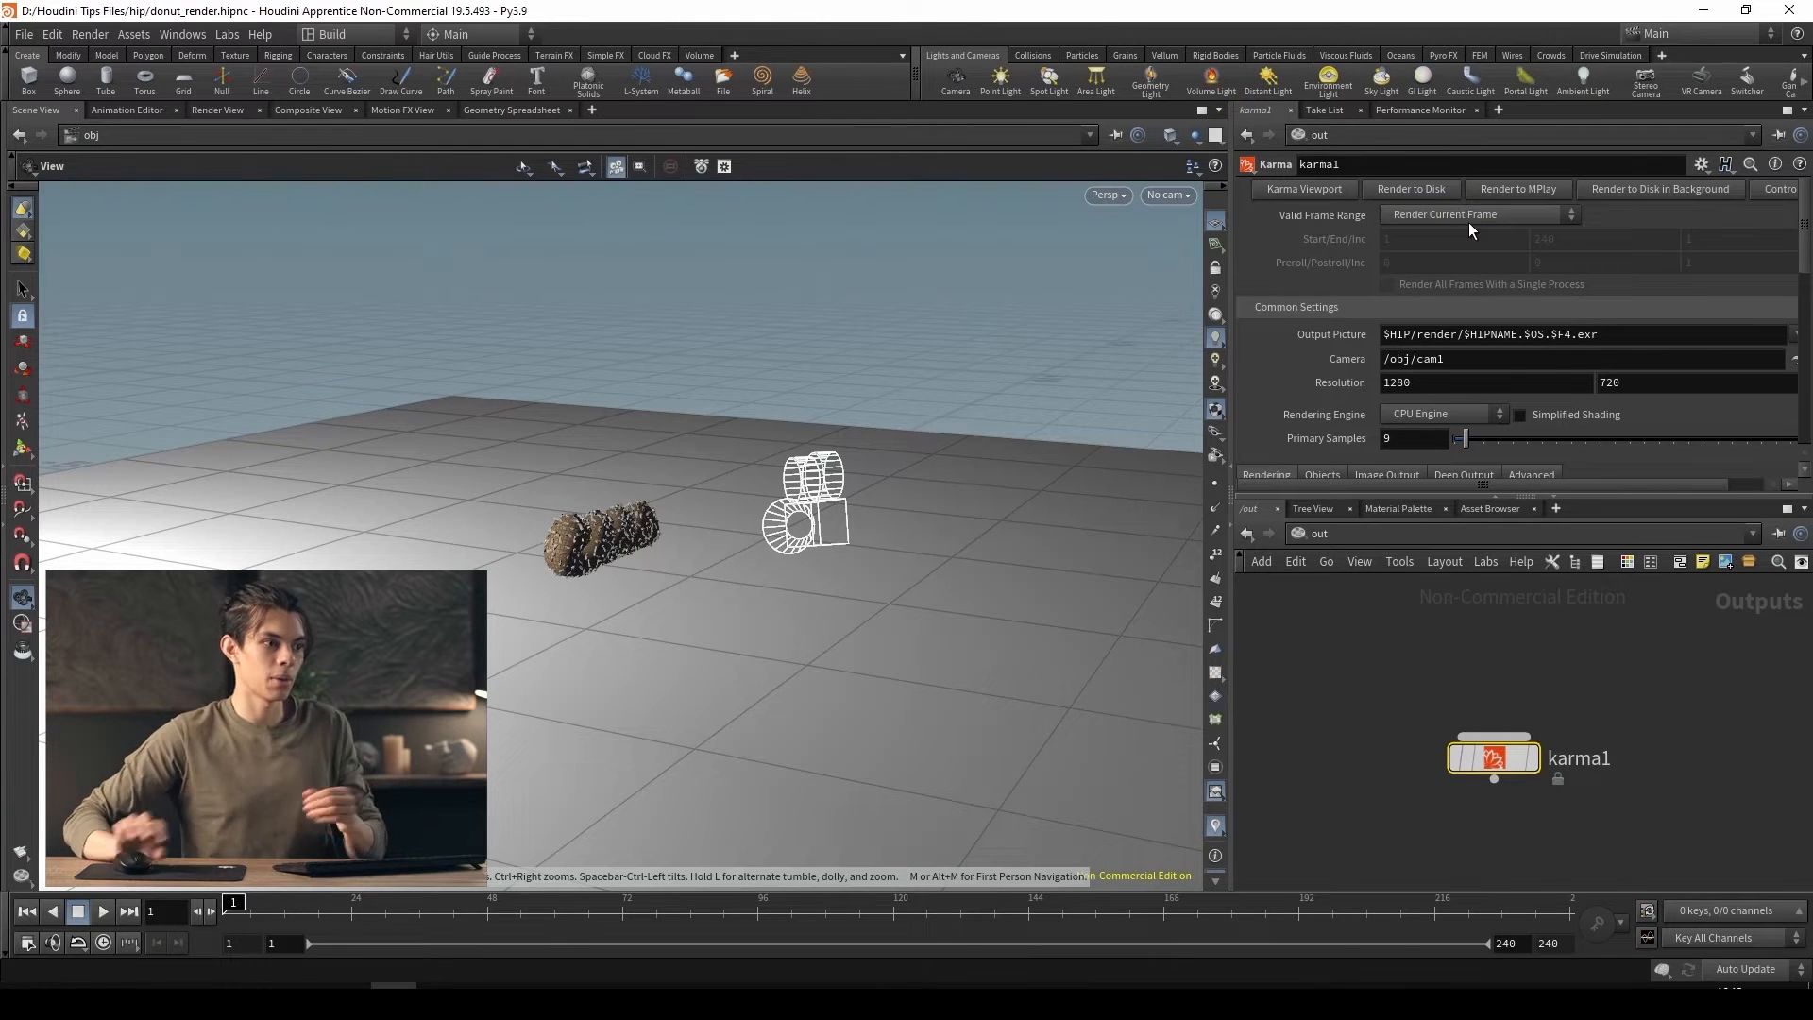
pyautogui.click(1470, 223)
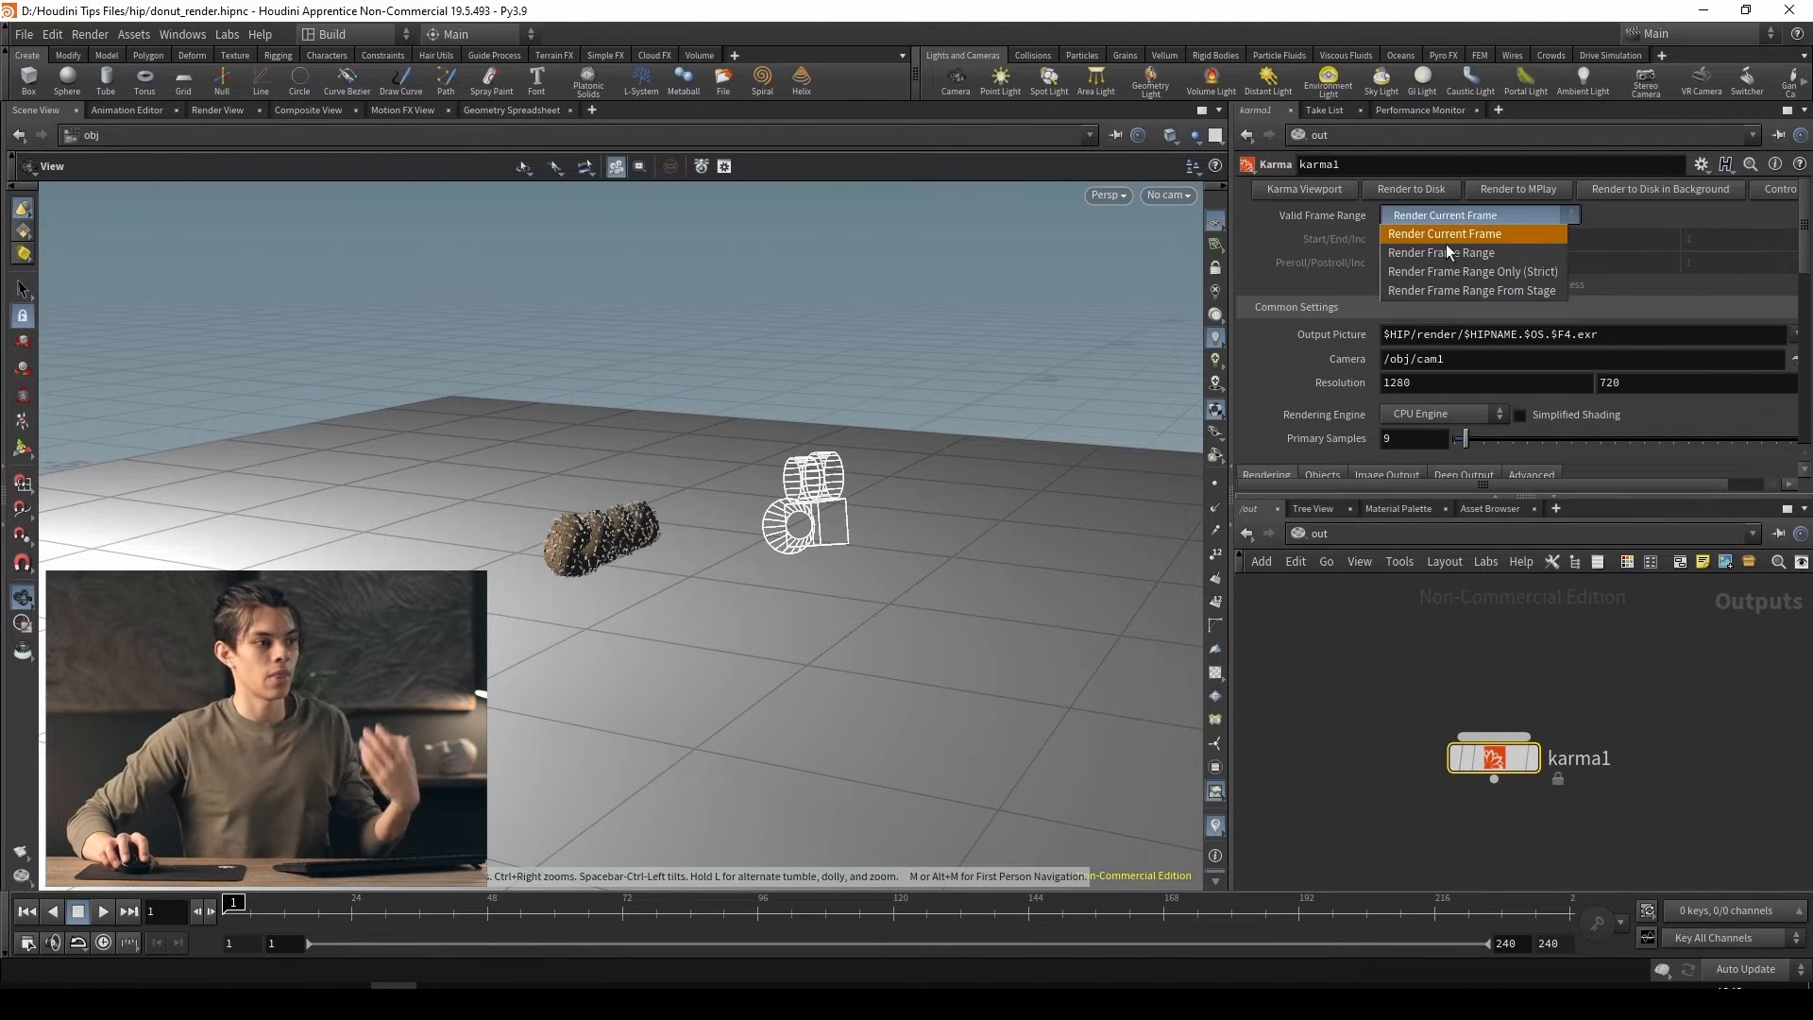
pyautogui.click(1443, 247)
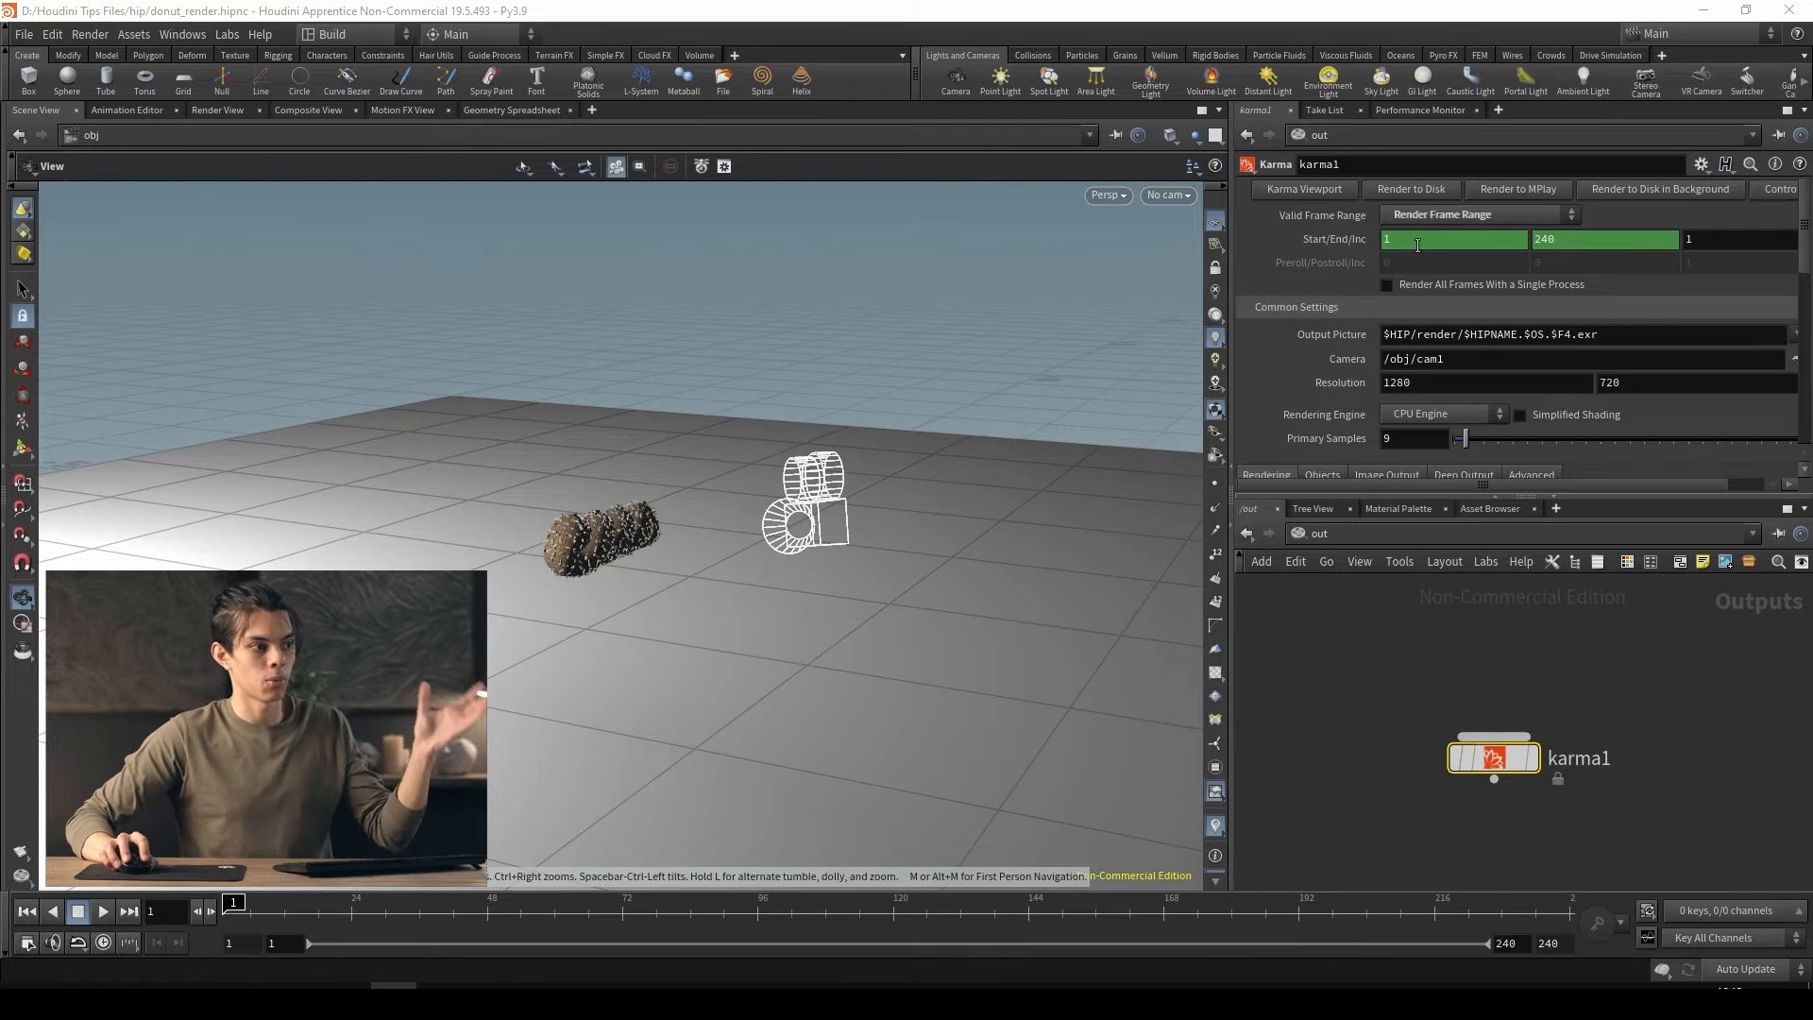
pyautogui.click(1518, 227)
pyautogui.click(1505, 235)
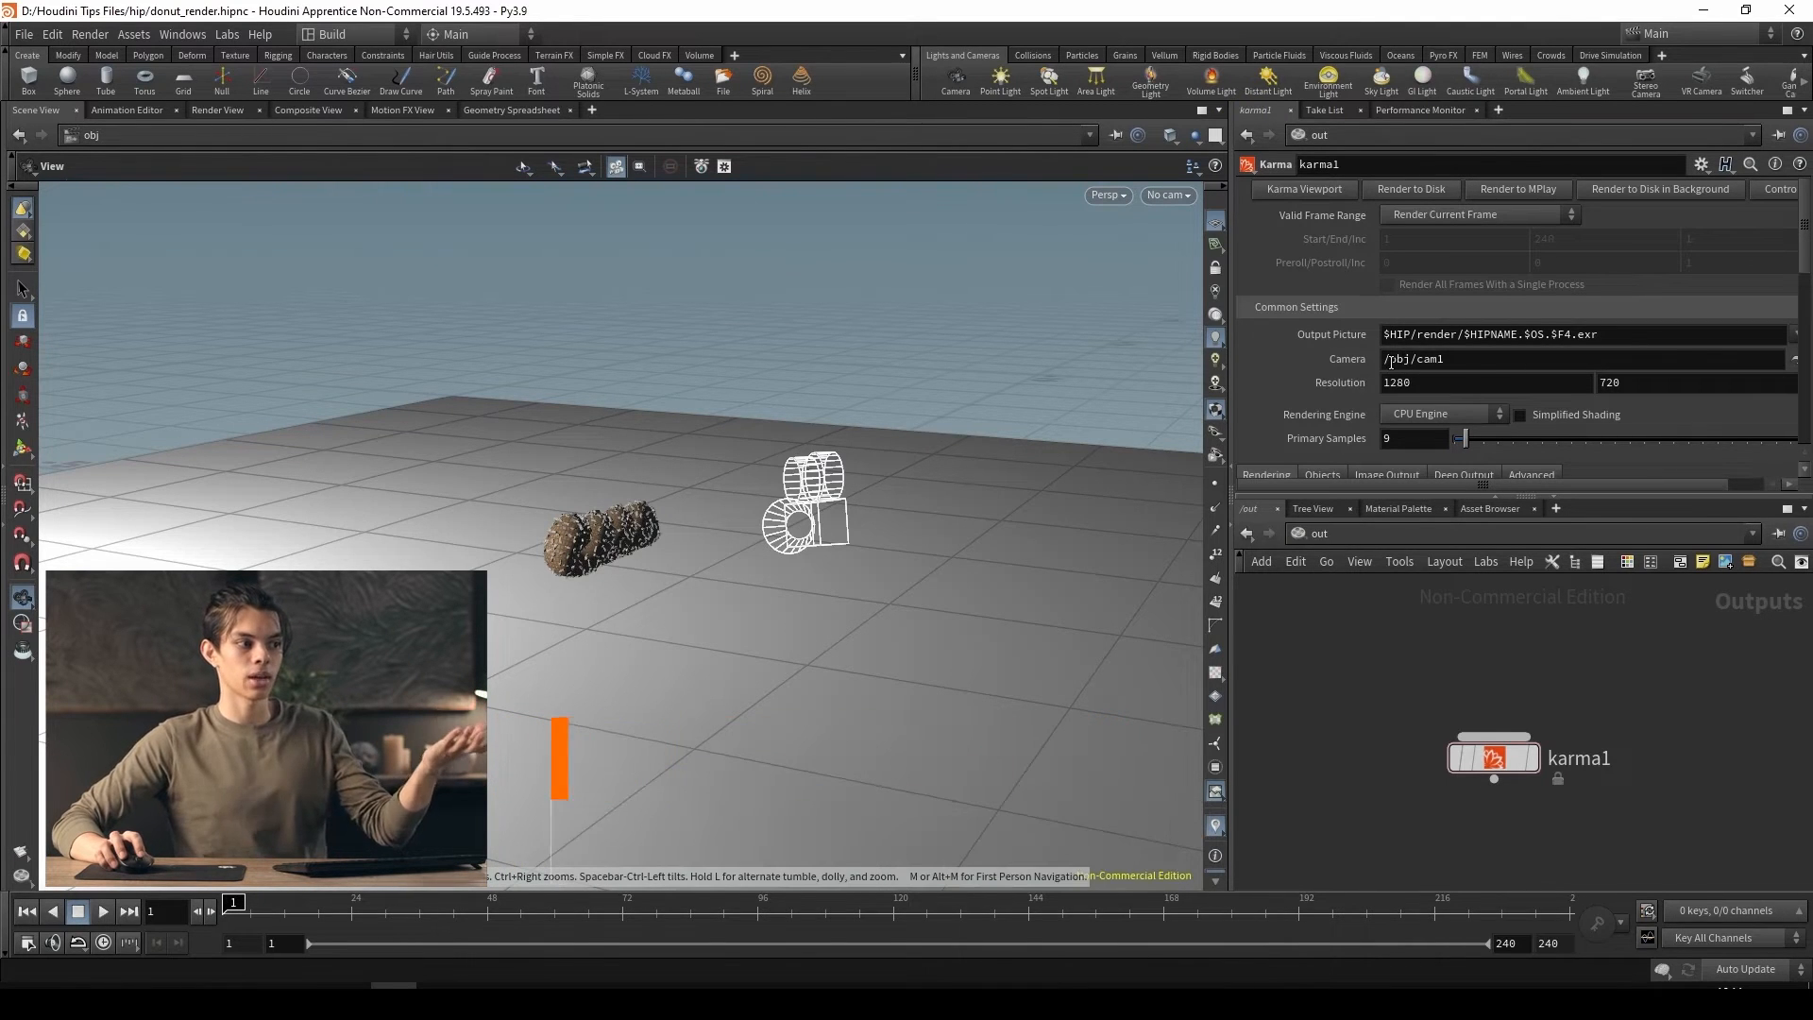
# Check the camera path in the Karma node's common settings and widen the parameter area to reveal all its controls
pyautogui.moveTo(1385, 364); pyautogui.dragTo(1427, 358)
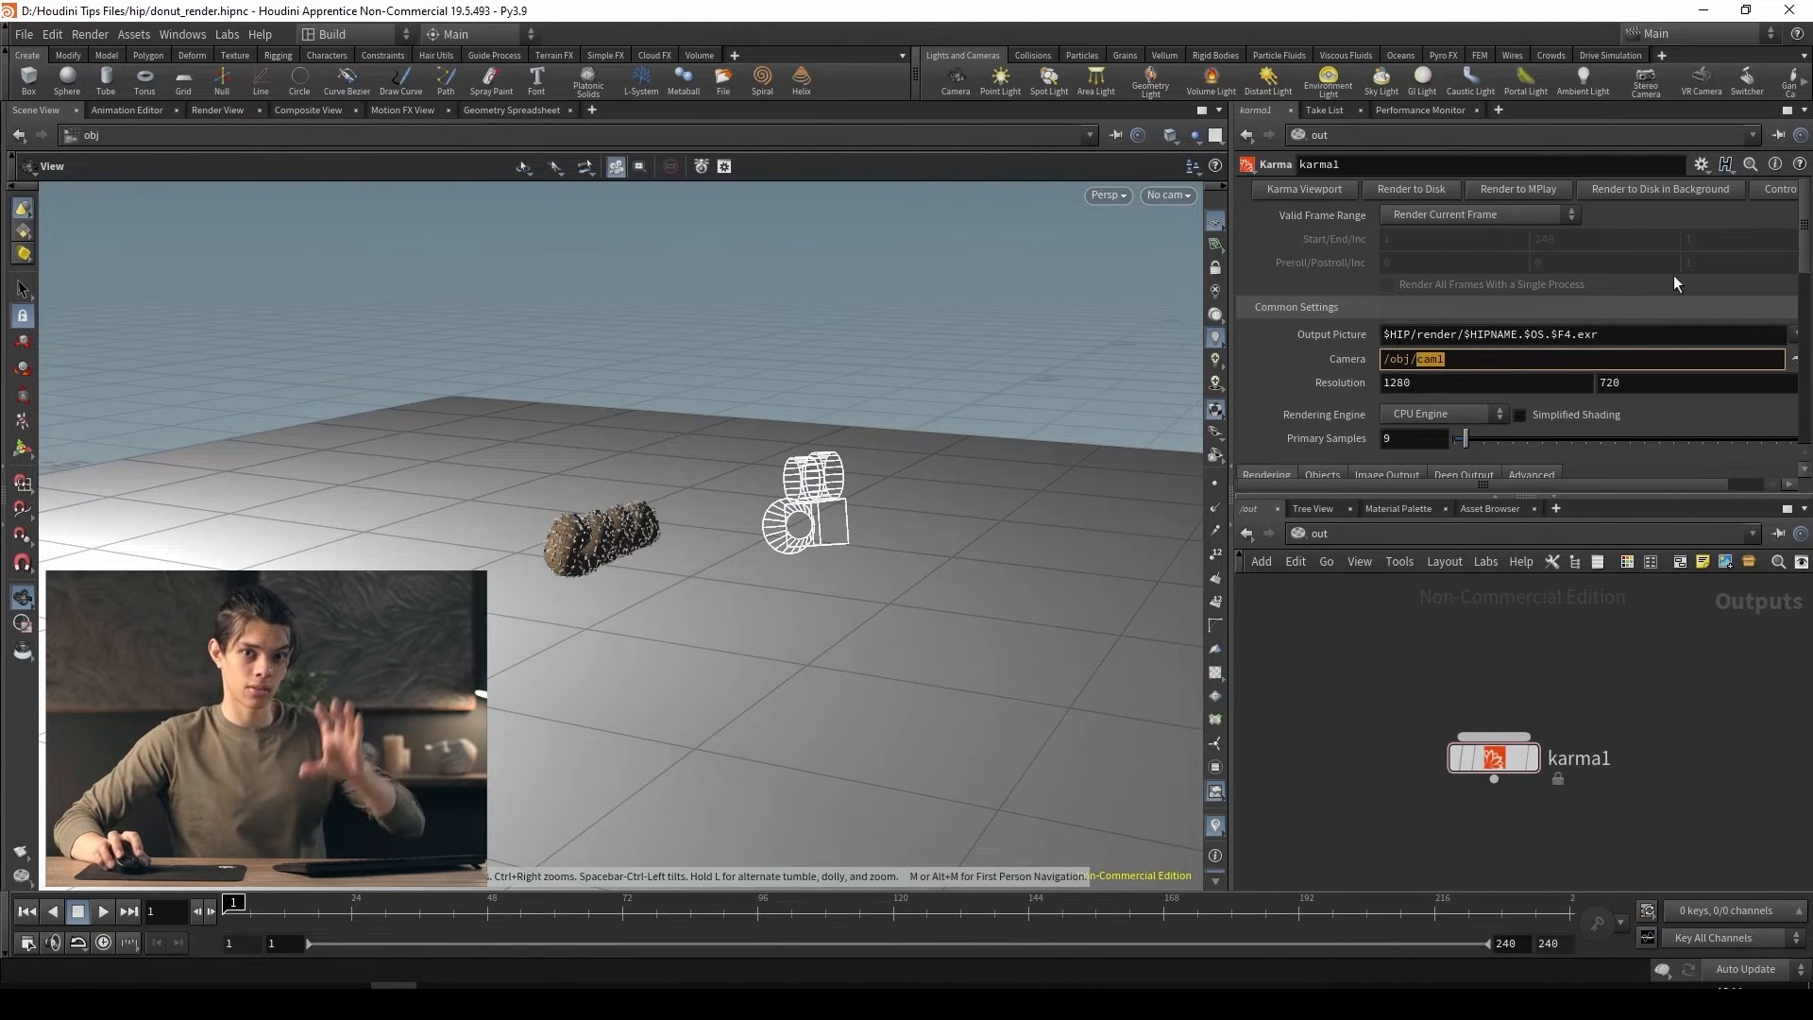
pyautogui.click(1677, 826)
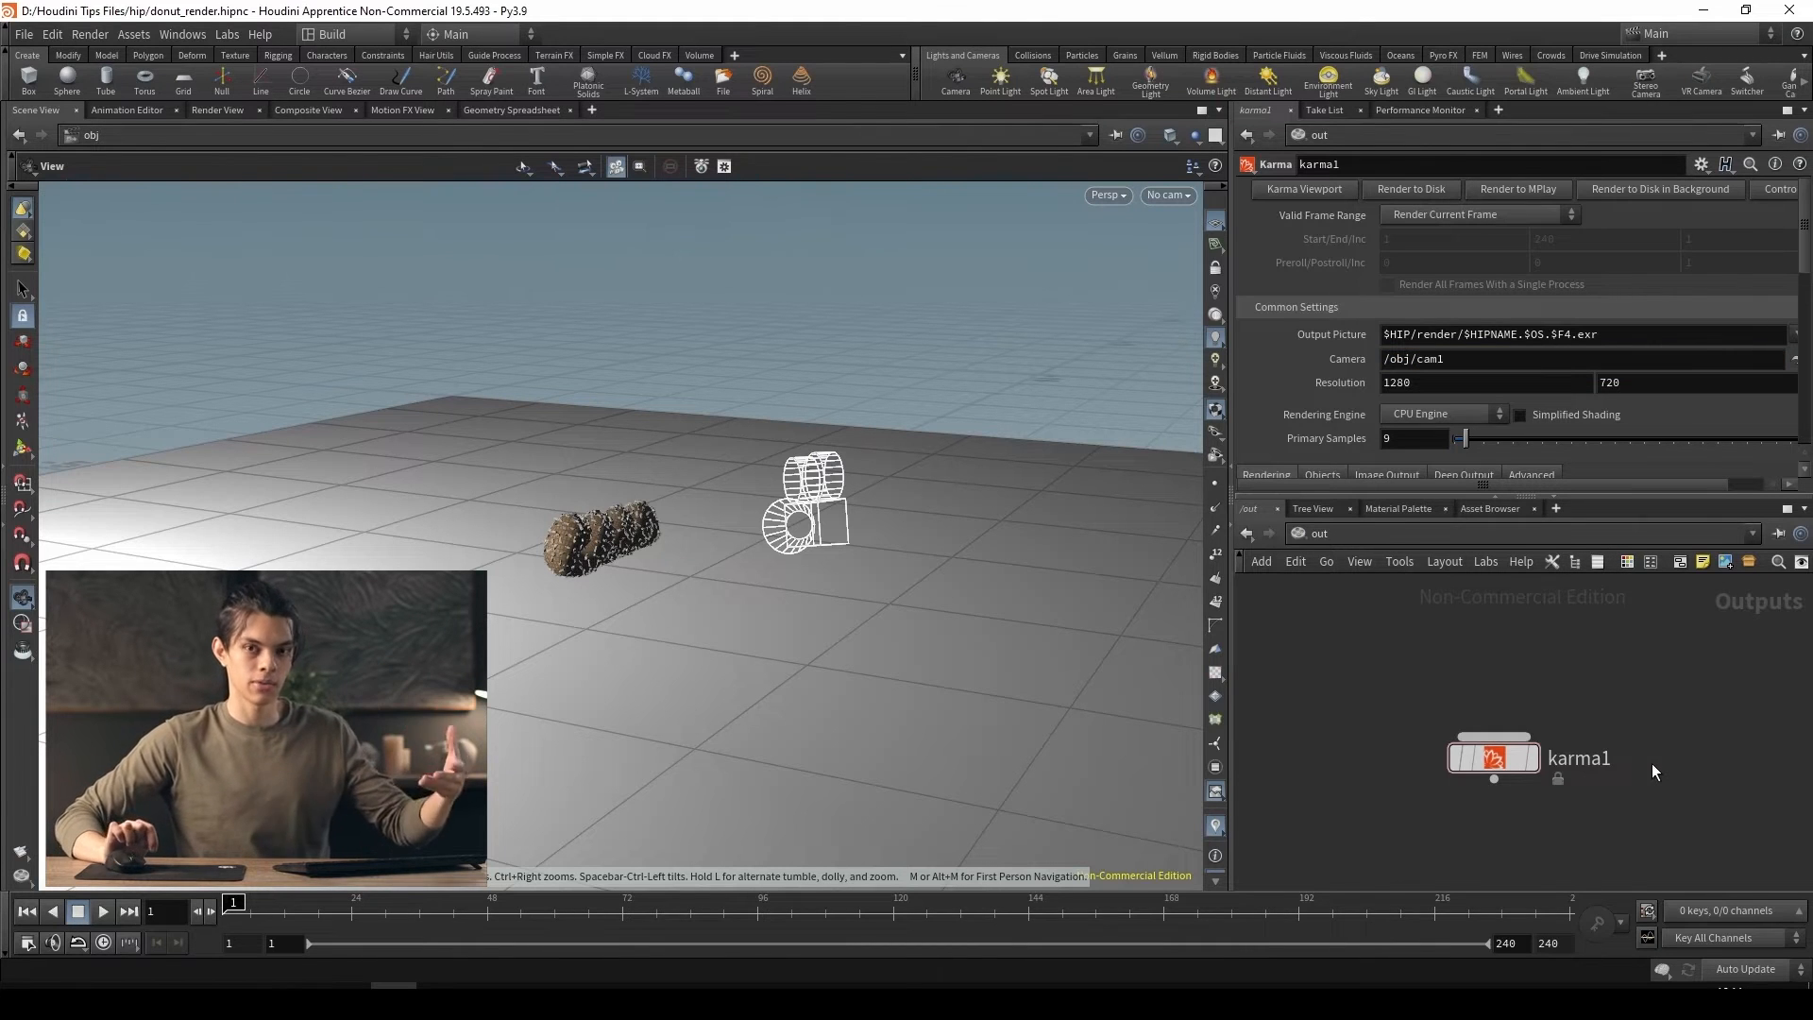
pyautogui.moveTo(1453, 358); pyautogui.dragTo(1363, 359)
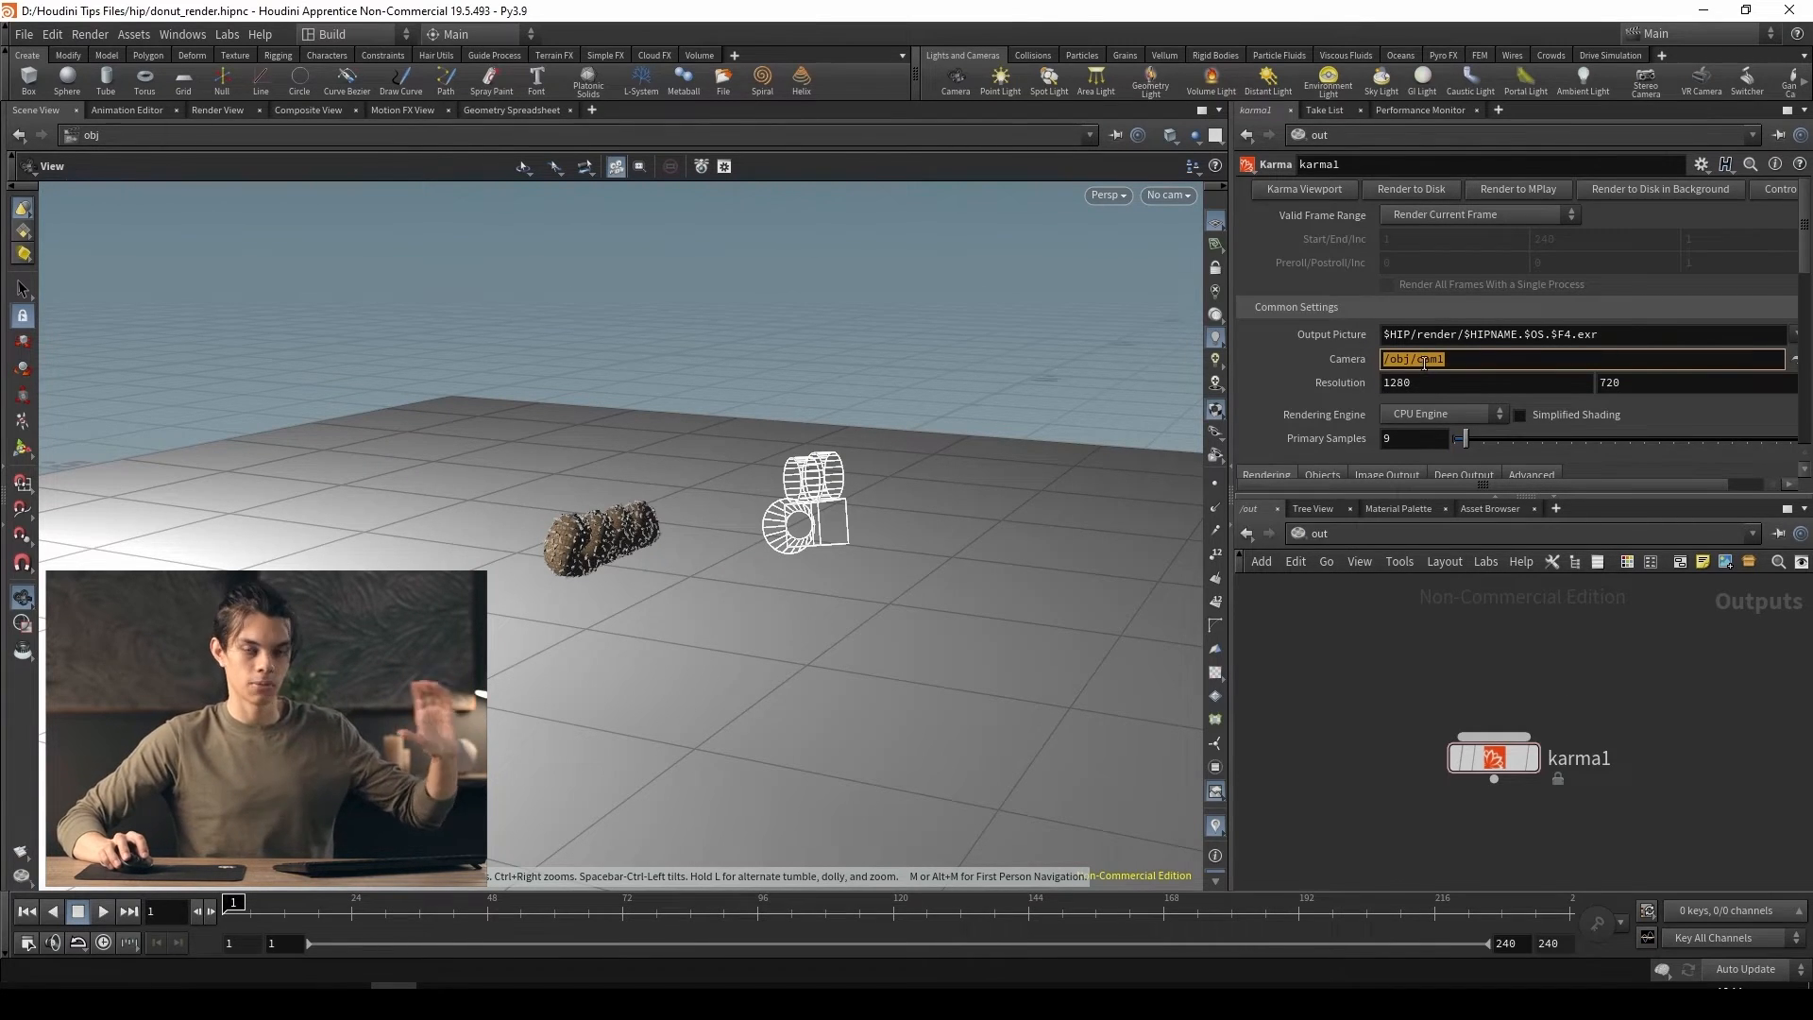
pyautogui.click(1687, 609)
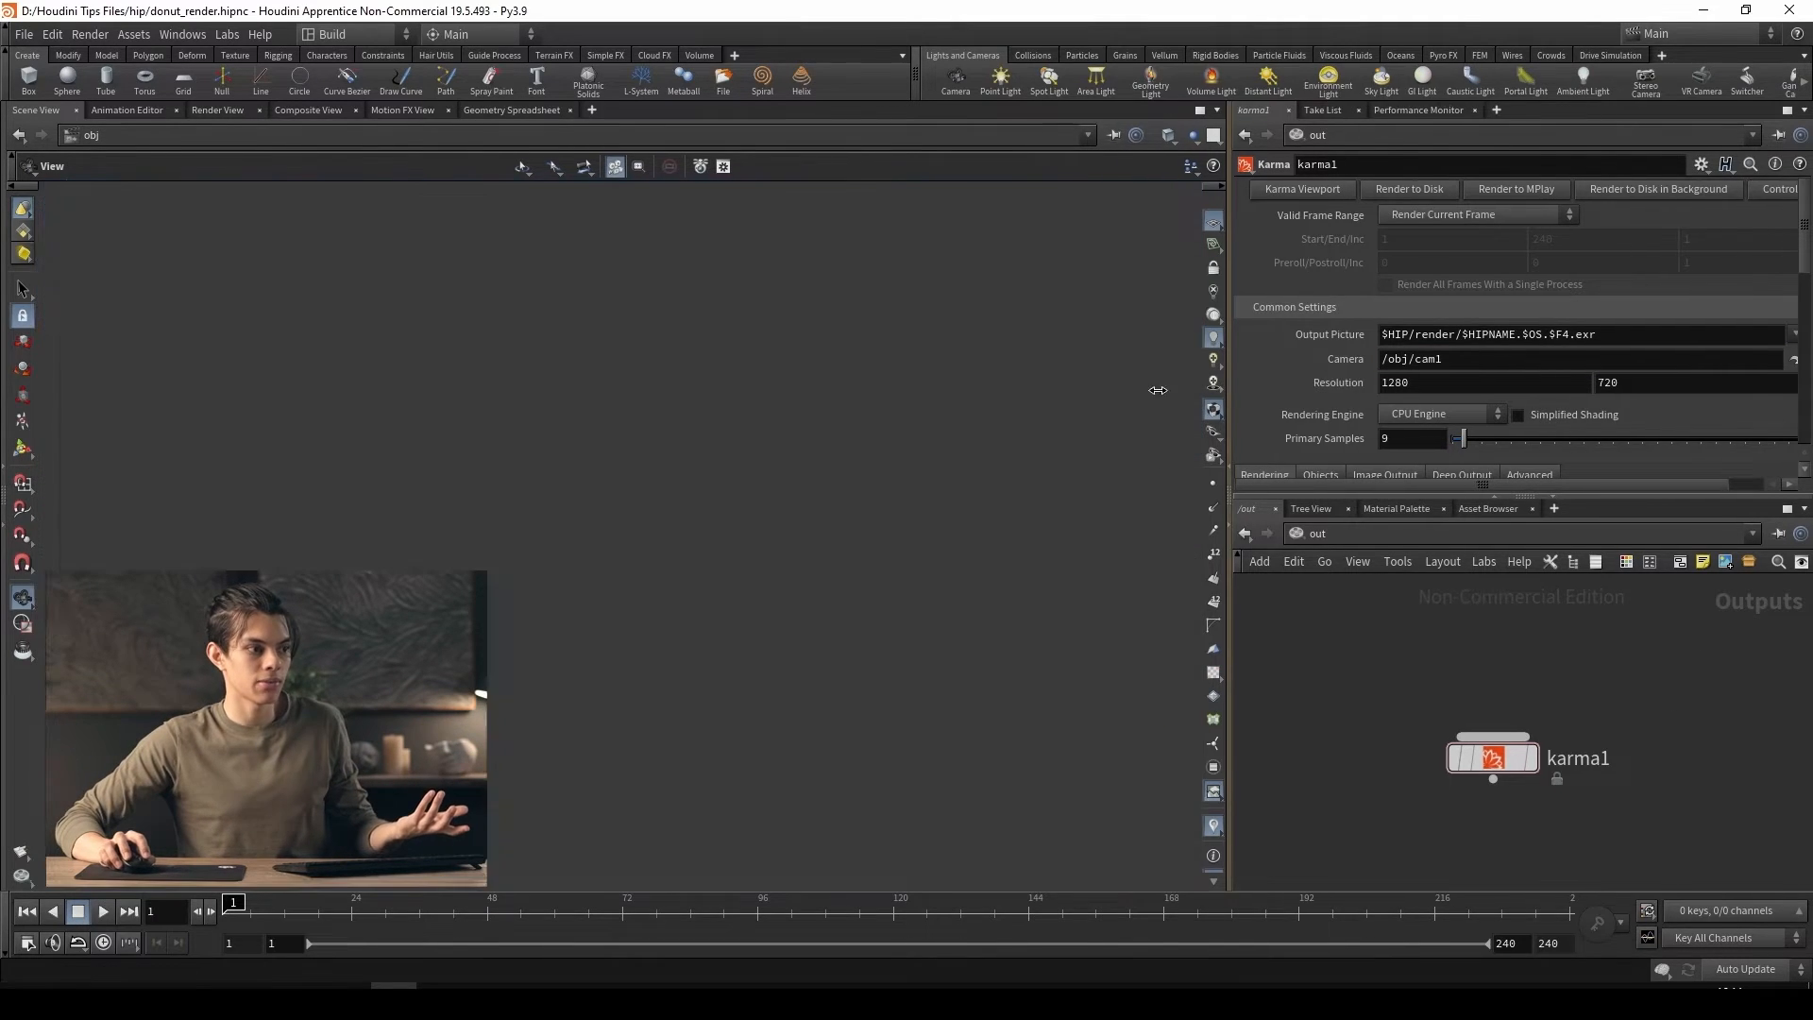
pyautogui.moveTo(1233, 392); pyautogui.dragTo(1127, 391)
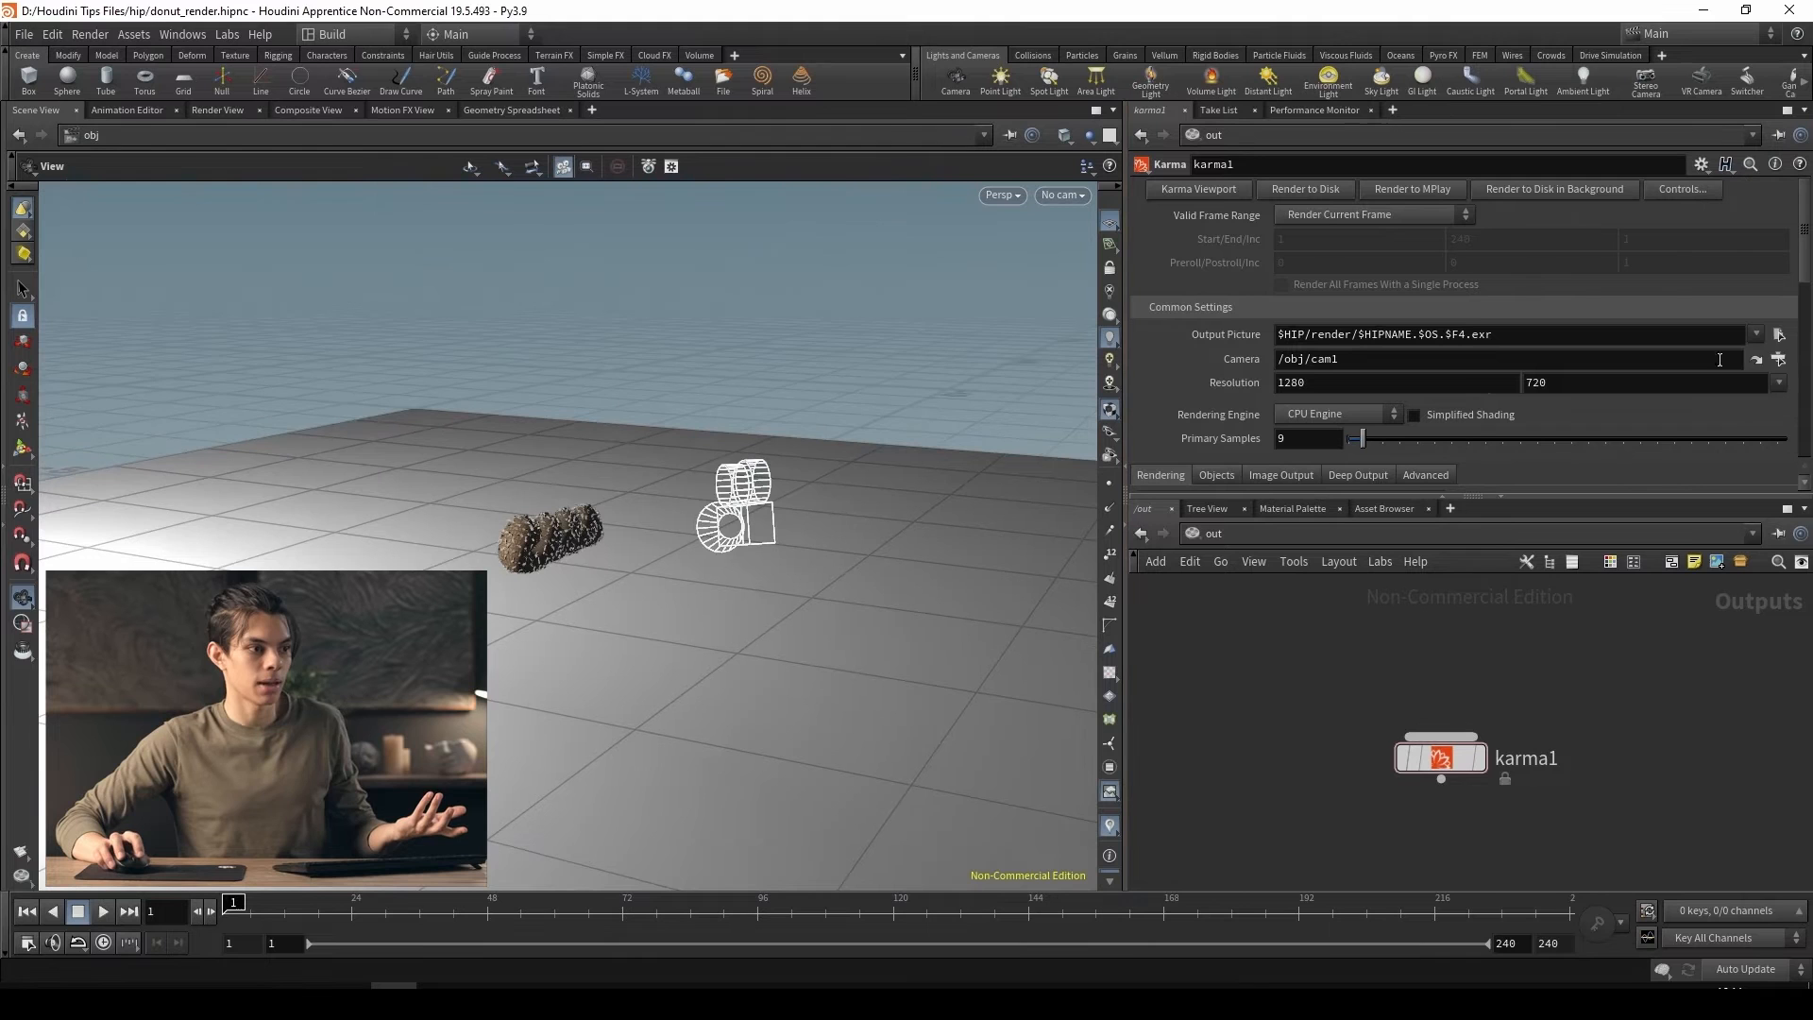
# Review the Karma node's camera choices and resolution presets, keeping /obj/cam1 and 1280 x 720
pyautogui.click(1779, 360)
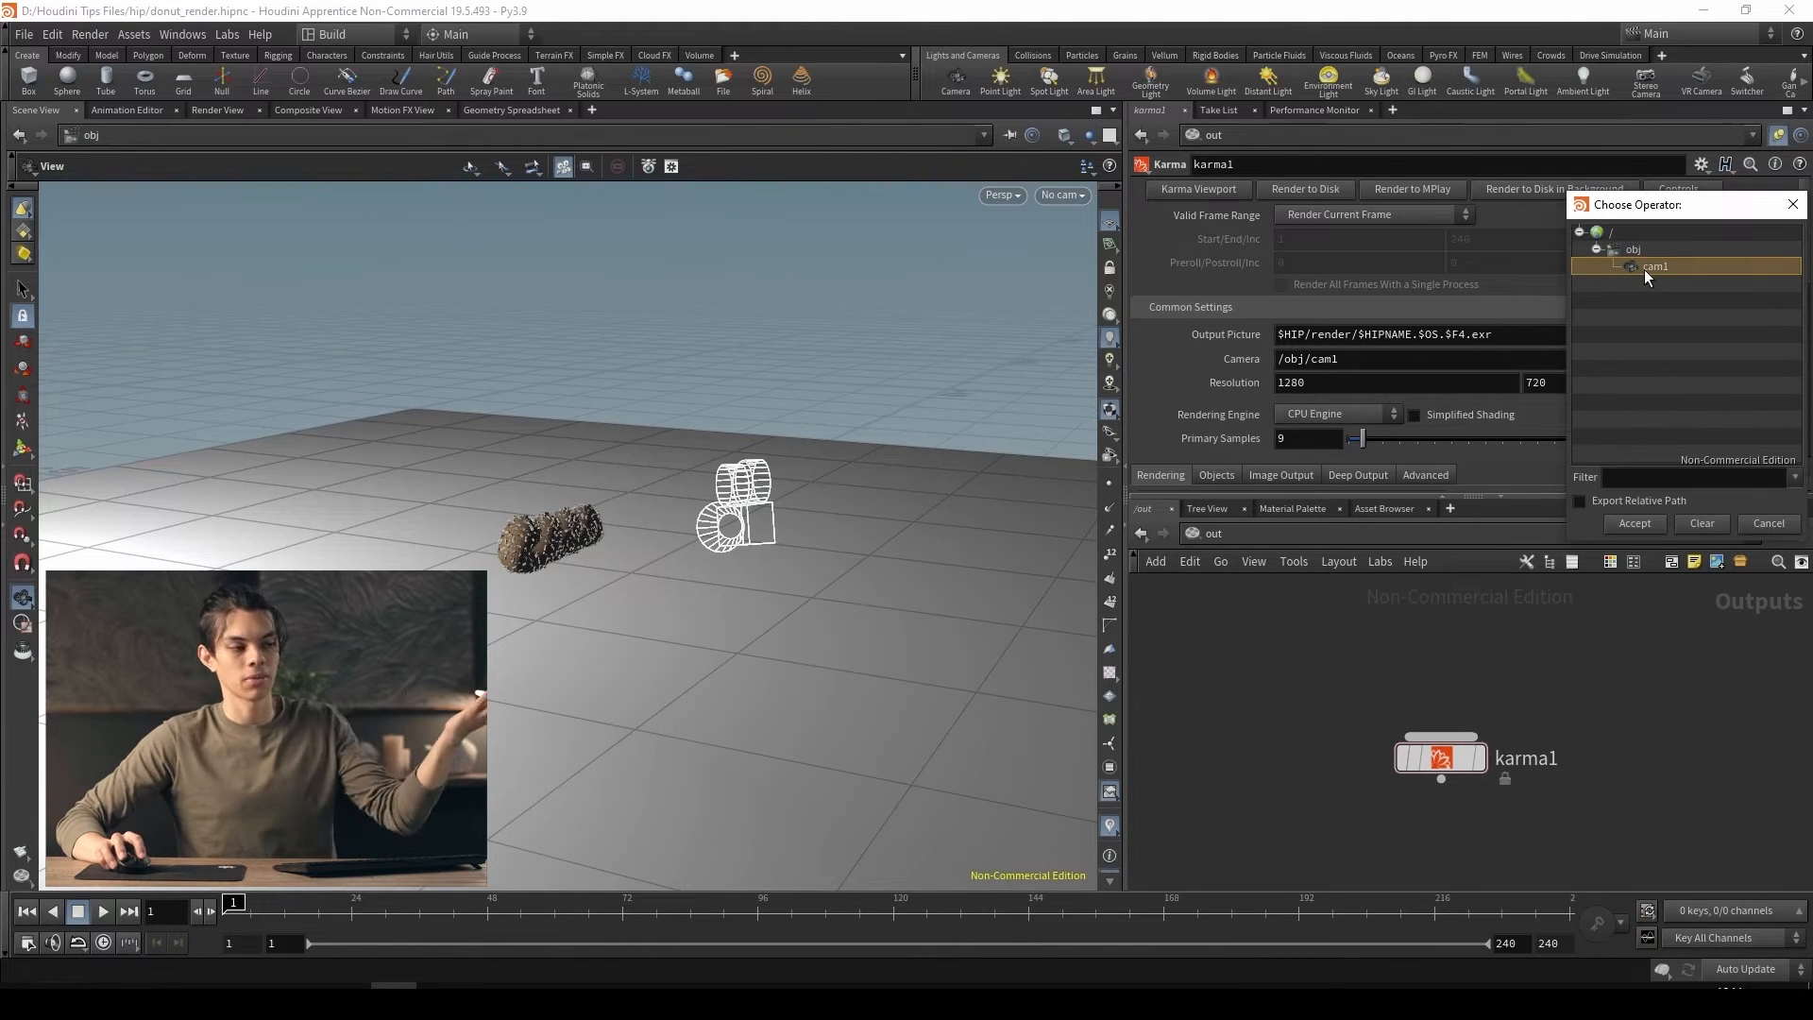
pyautogui.click(1764, 525)
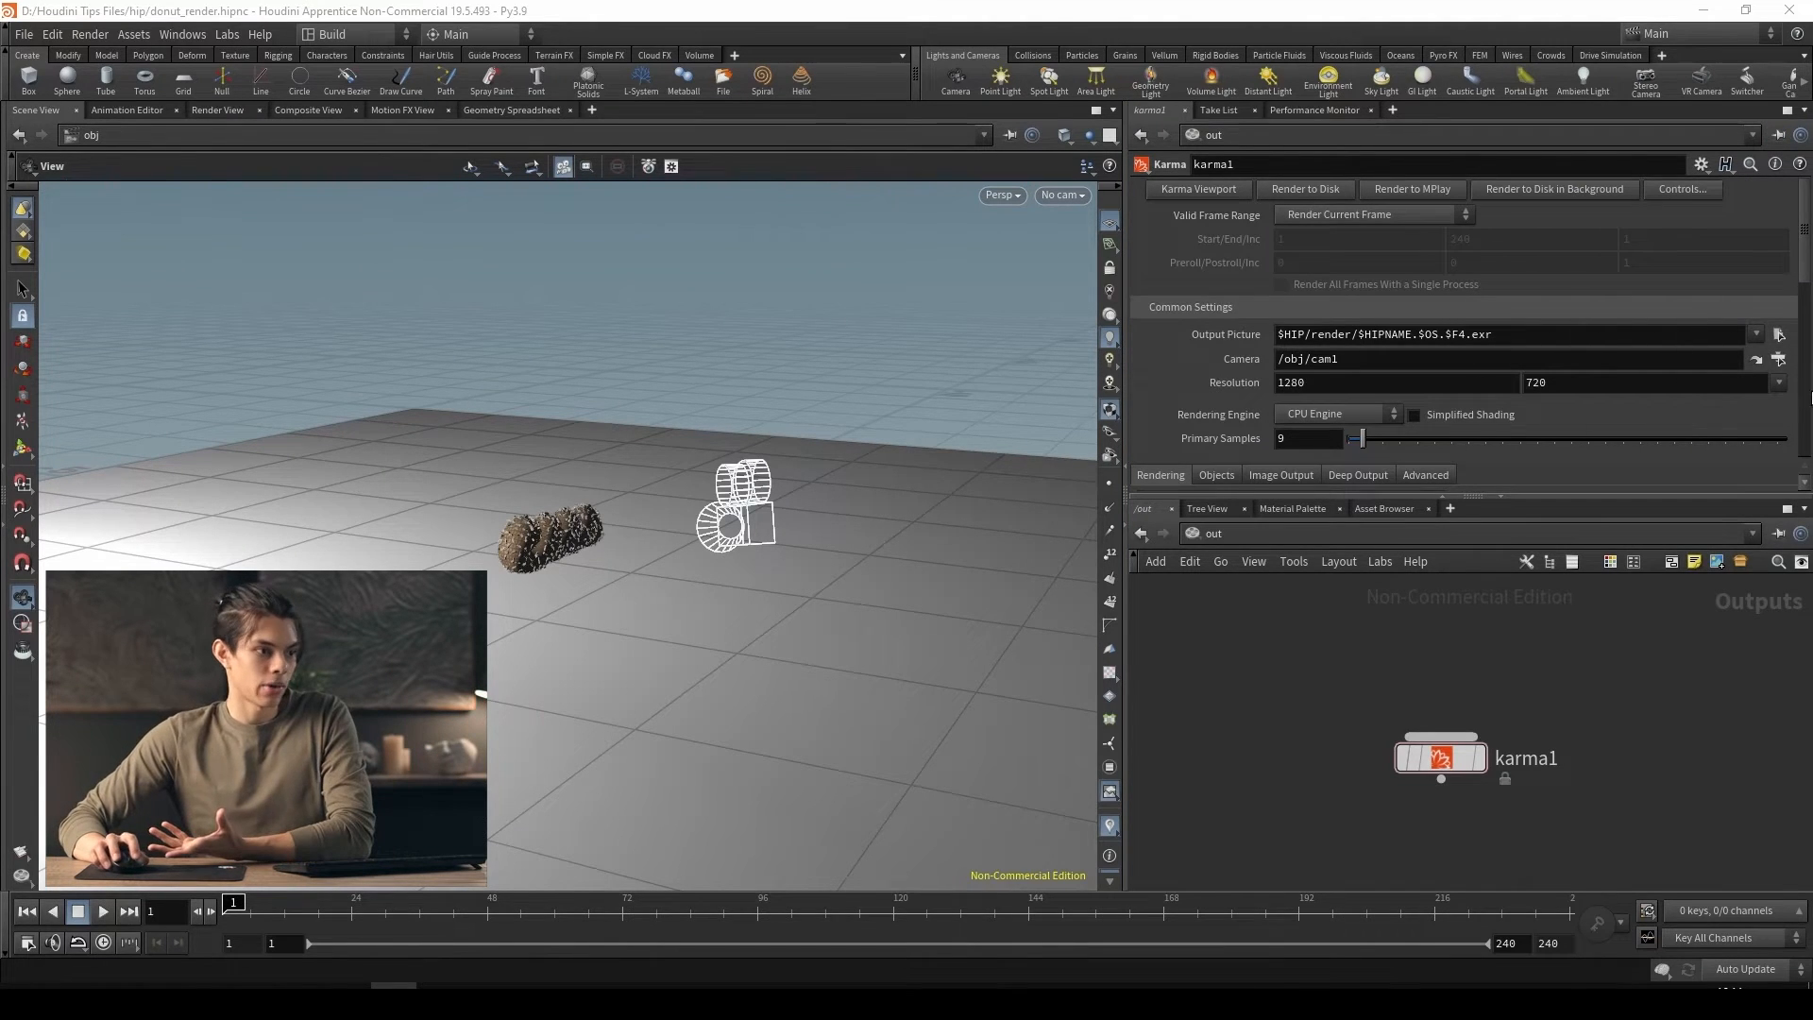
pyautogui.click(1777, 384)
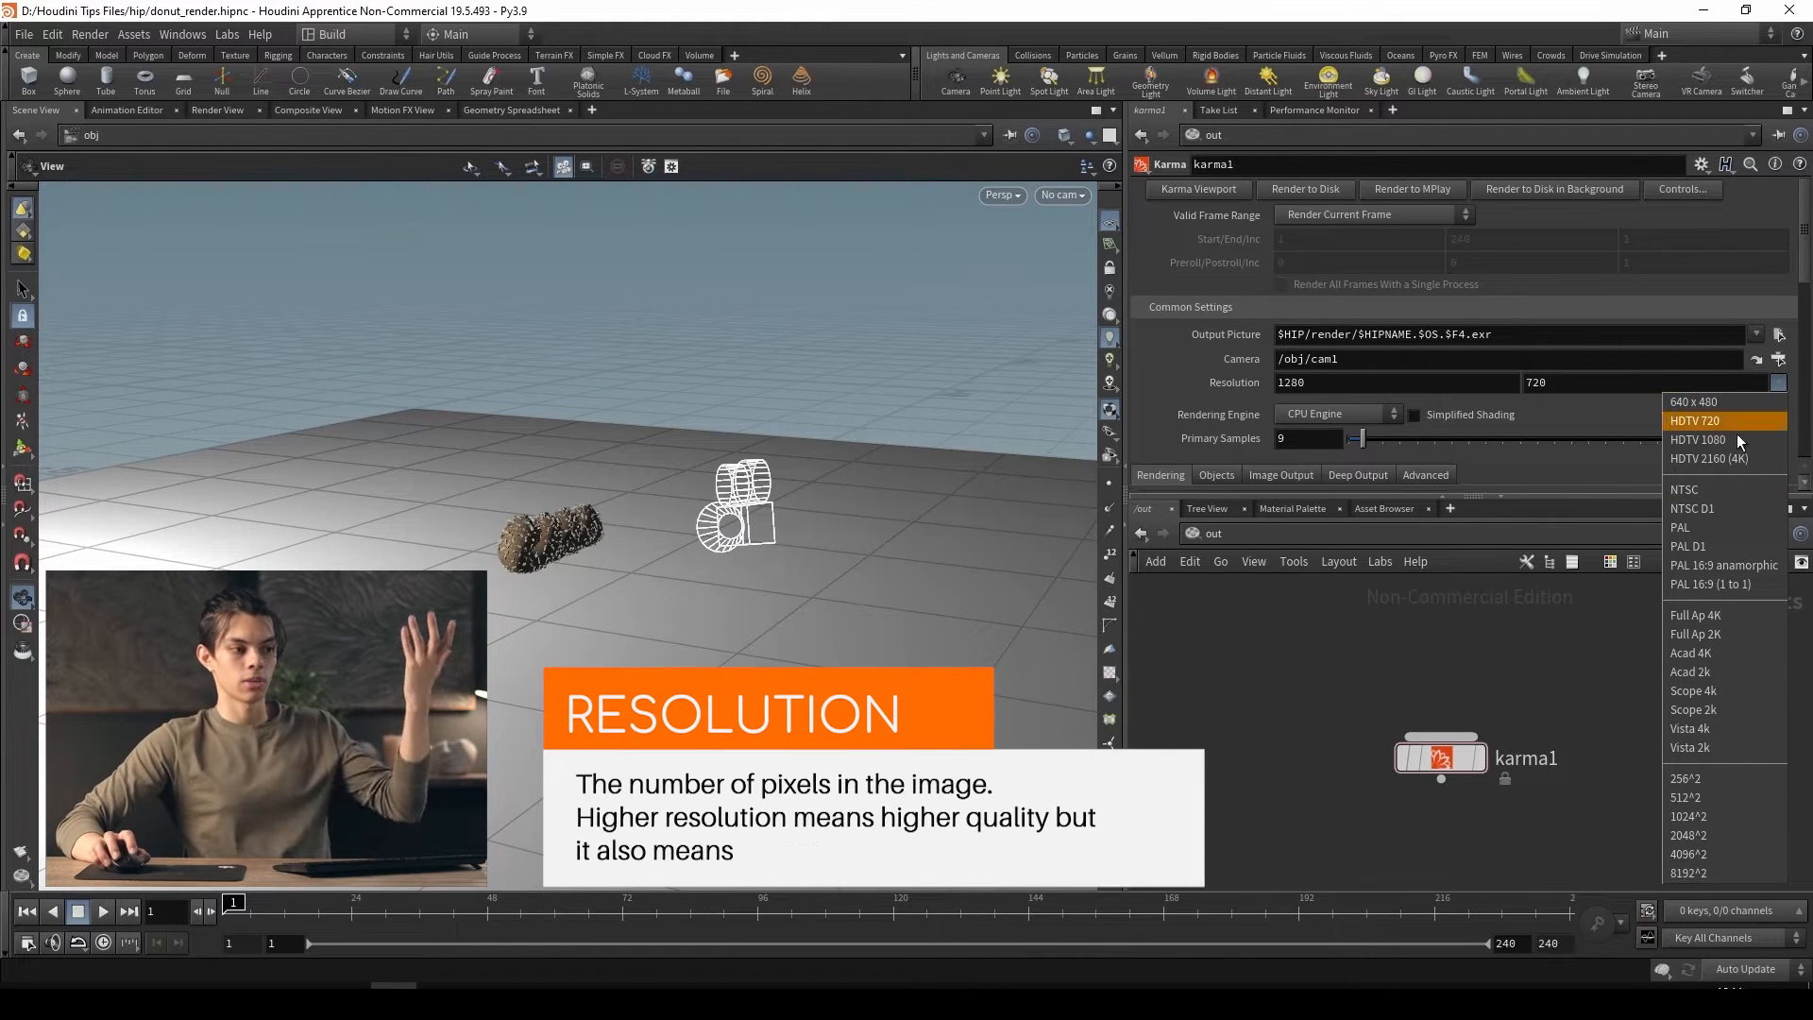
pyautogui.click(1541, 672)
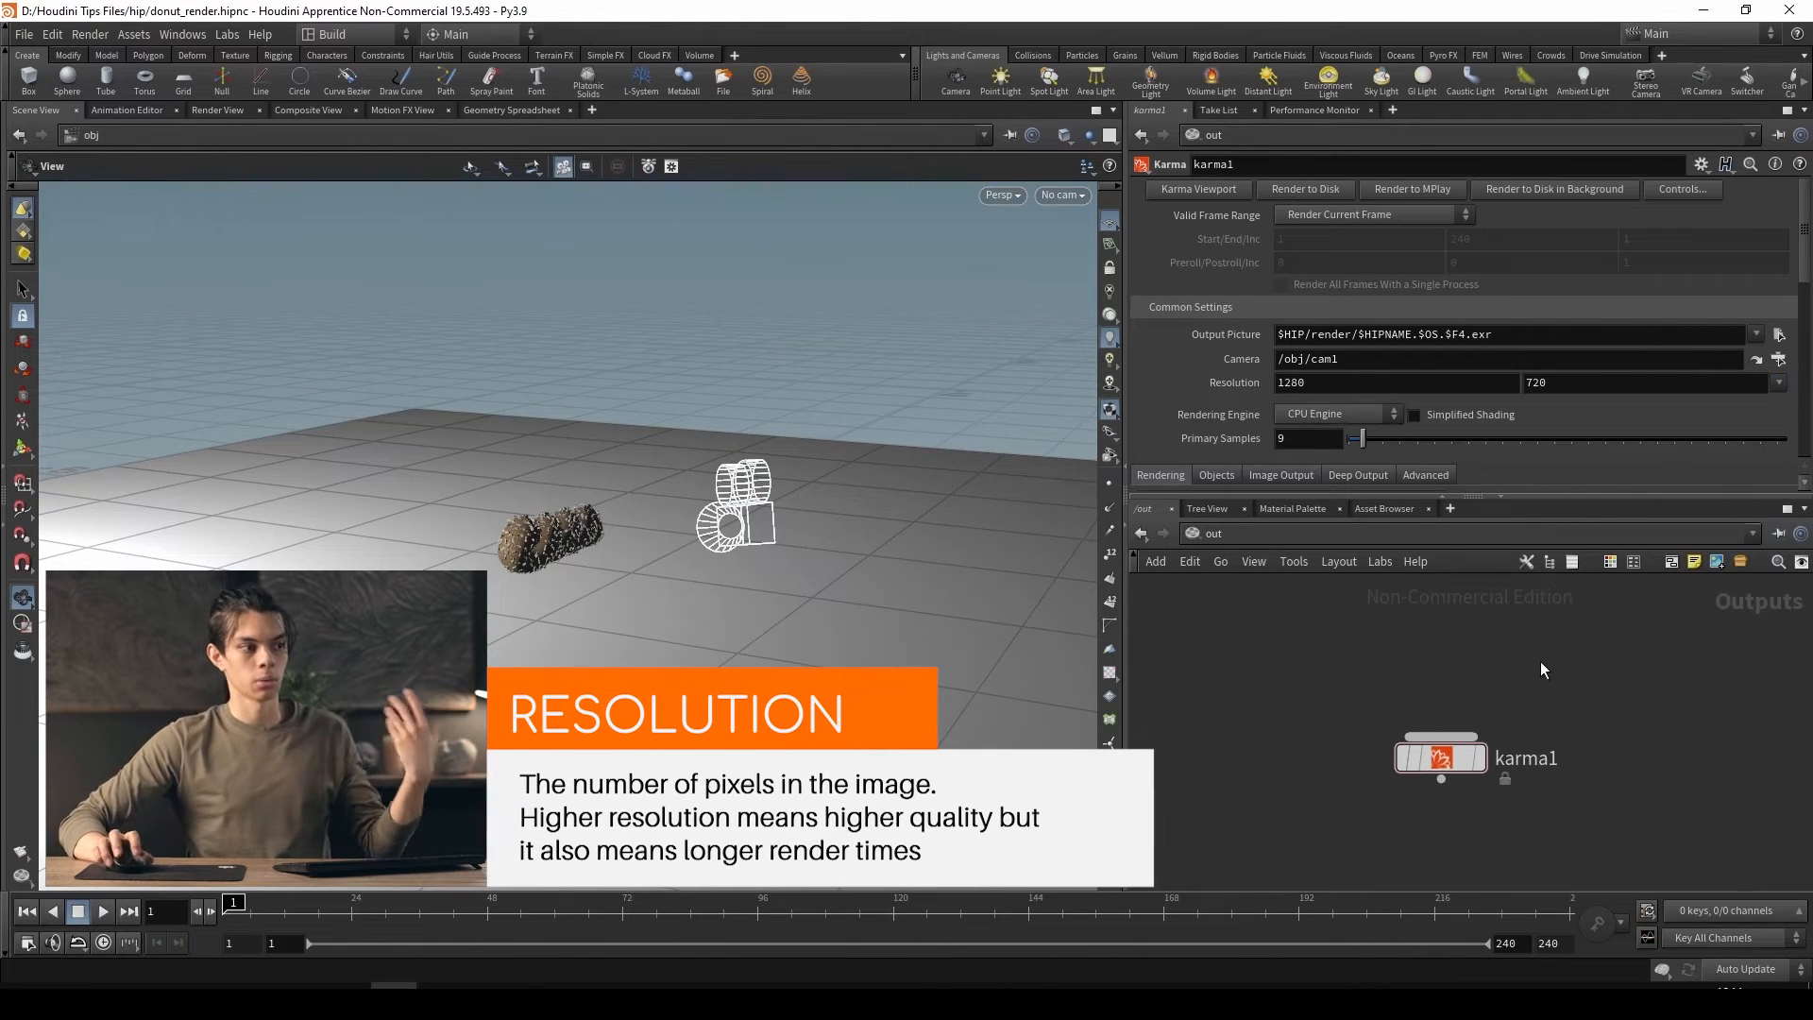
# Examine the Karma node's rendering engine options and its primary and secondary sampling settings
pyautogui.scroll(-1, 1198, 391)
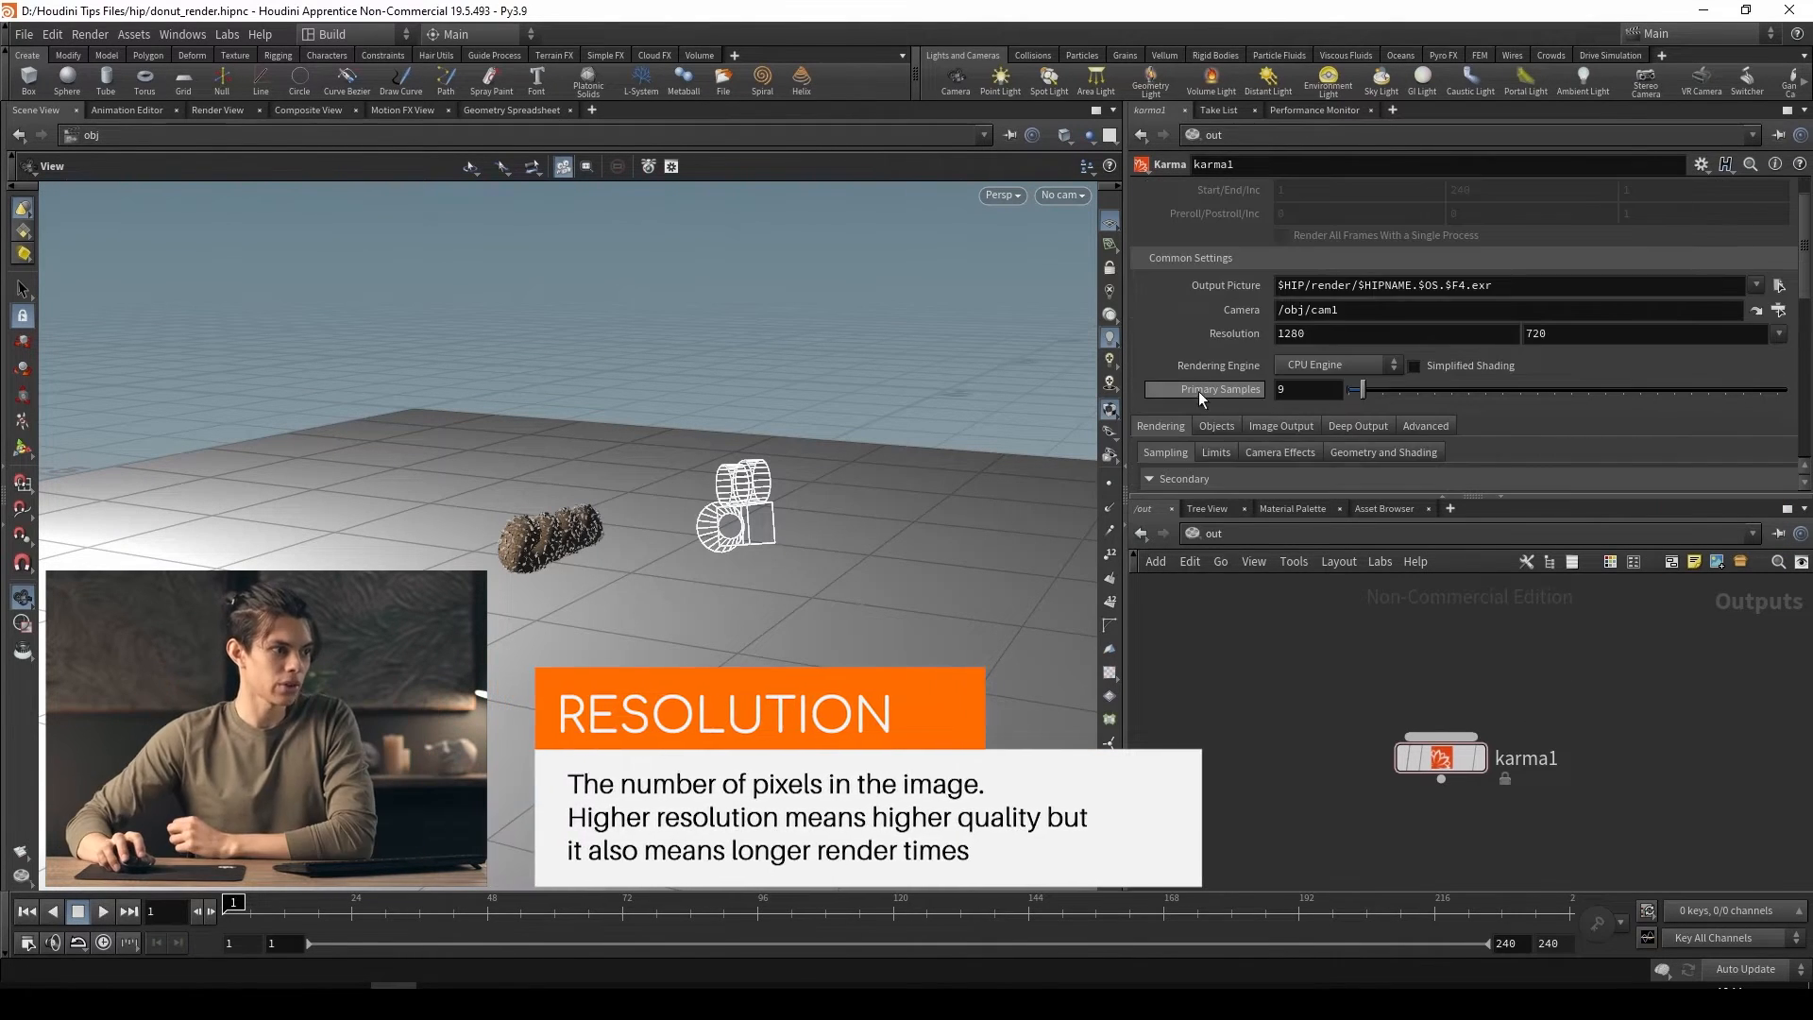
pyautogui.click(1348, 369)
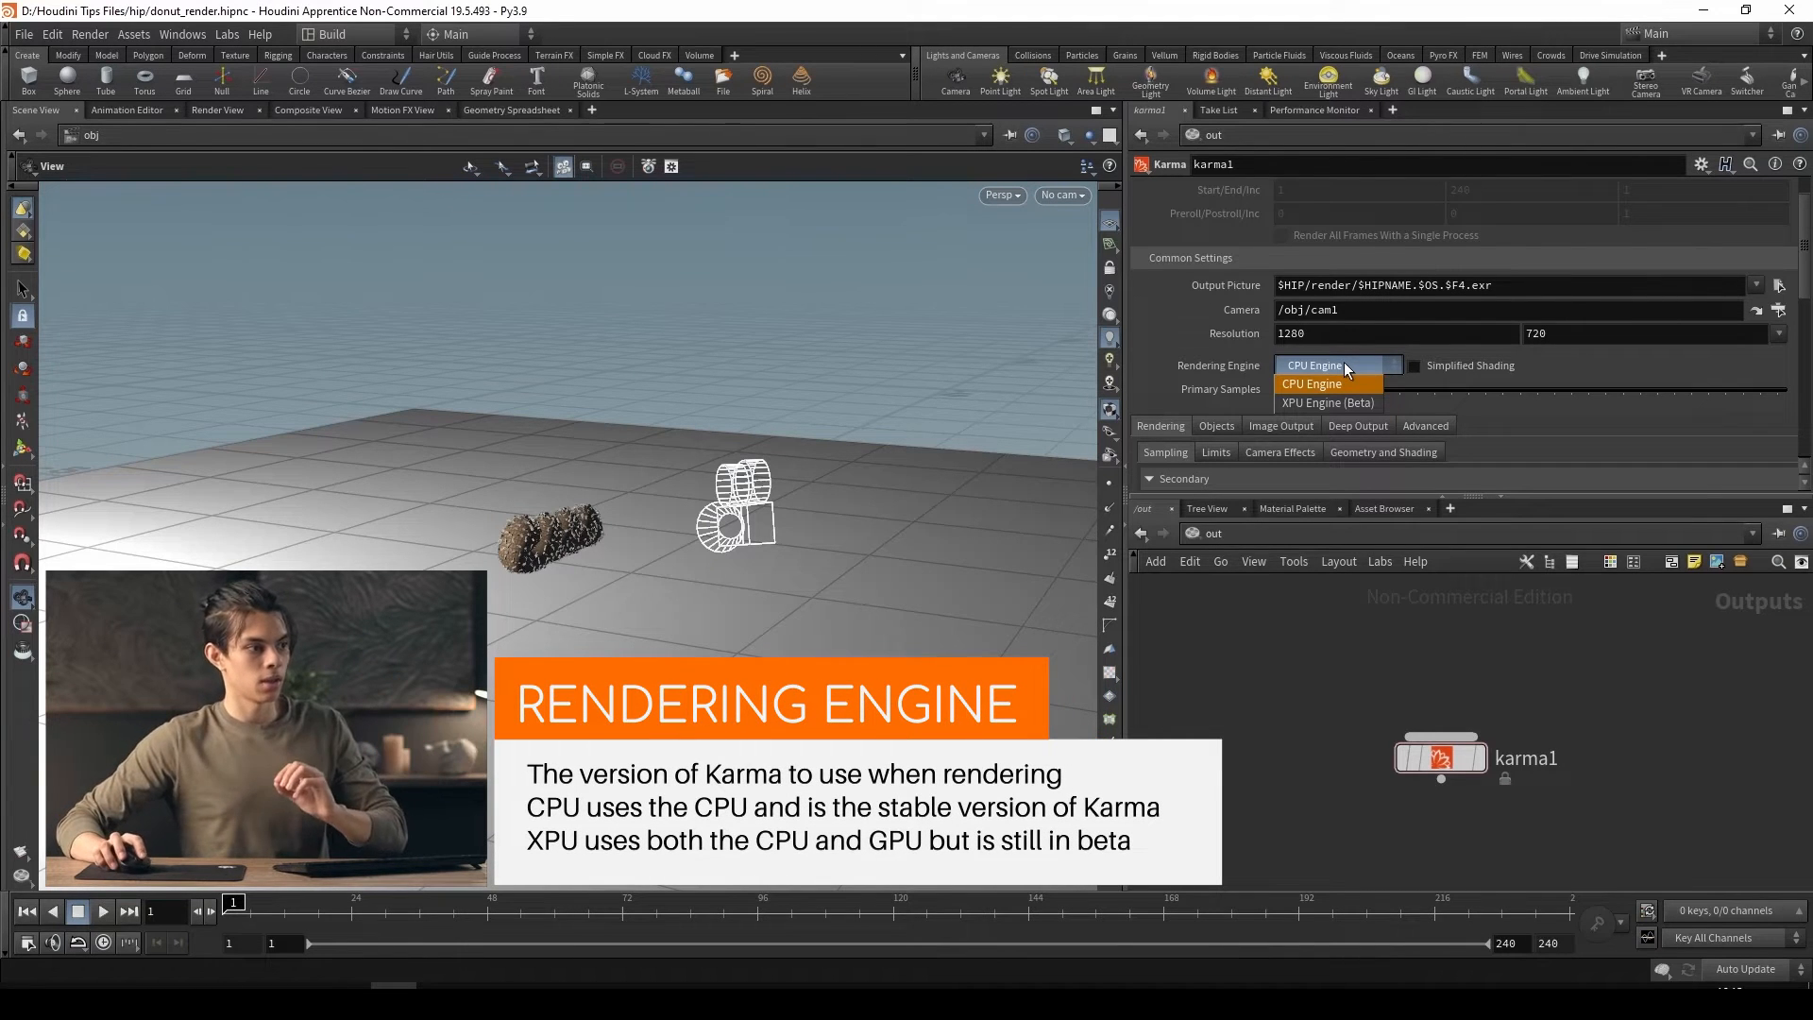
pyautogui.click(1345, 365)
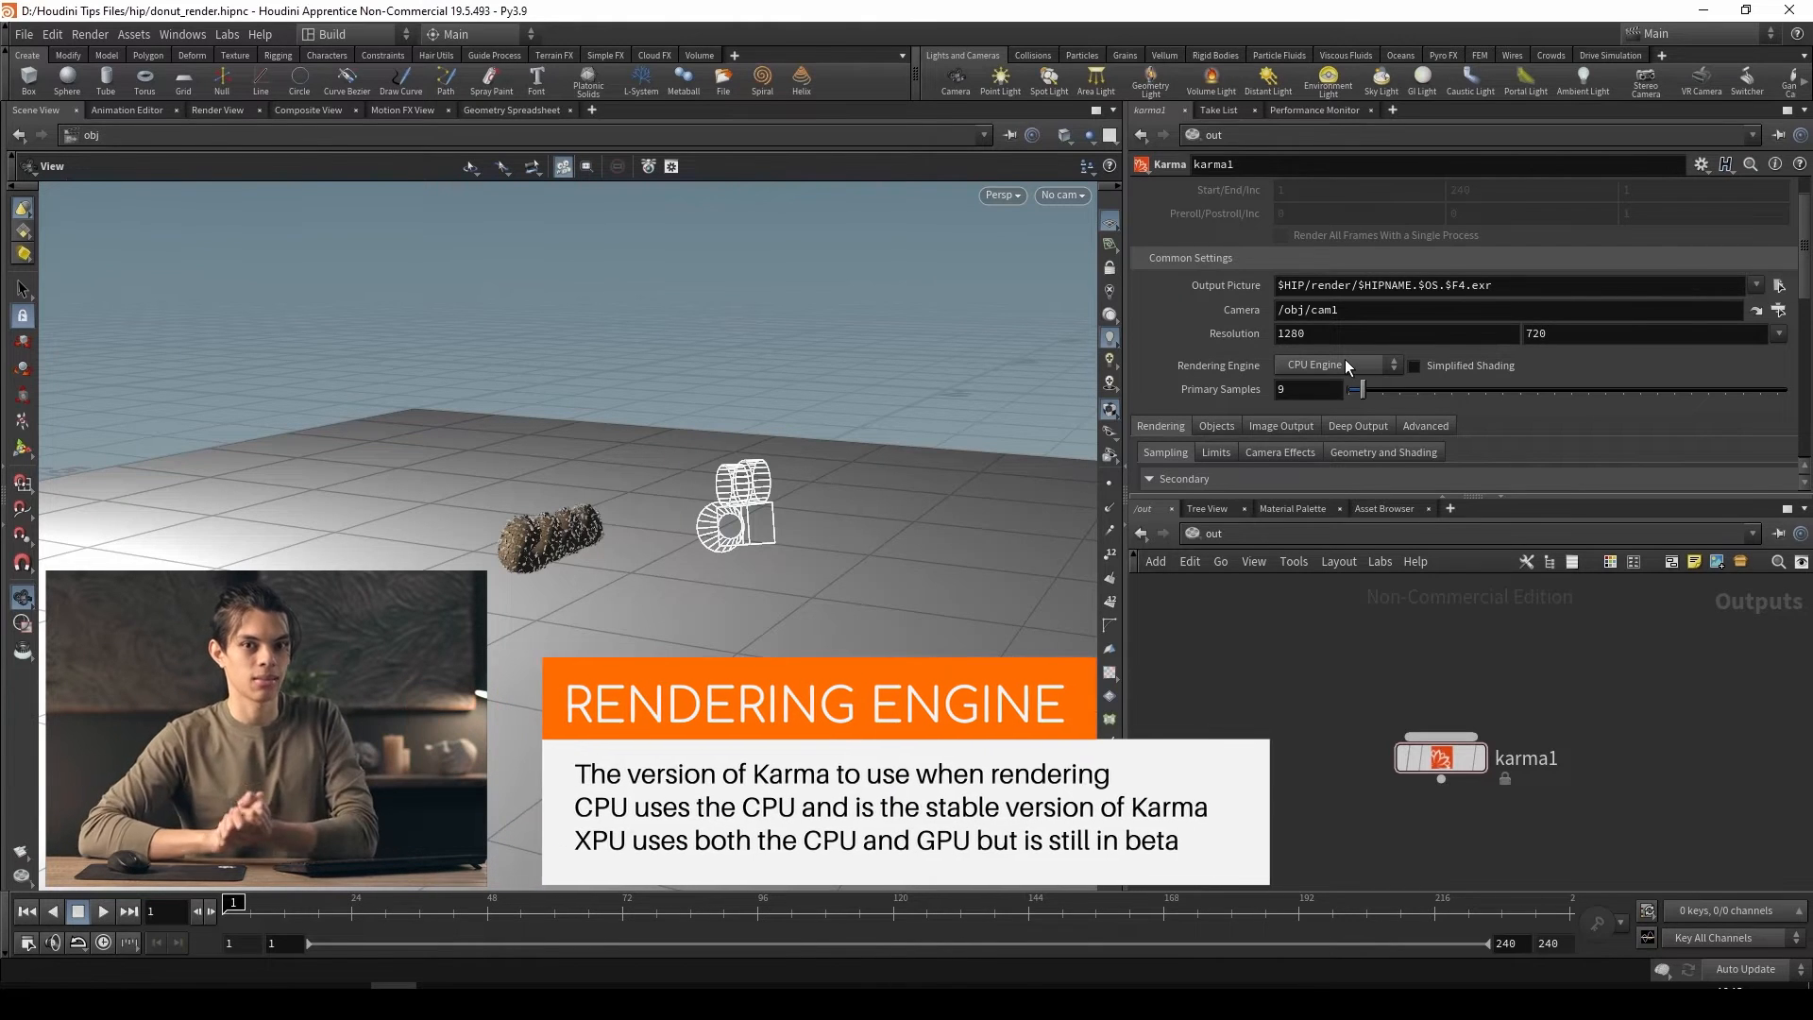
pyautogui.scroll(-5, 1345, 359)
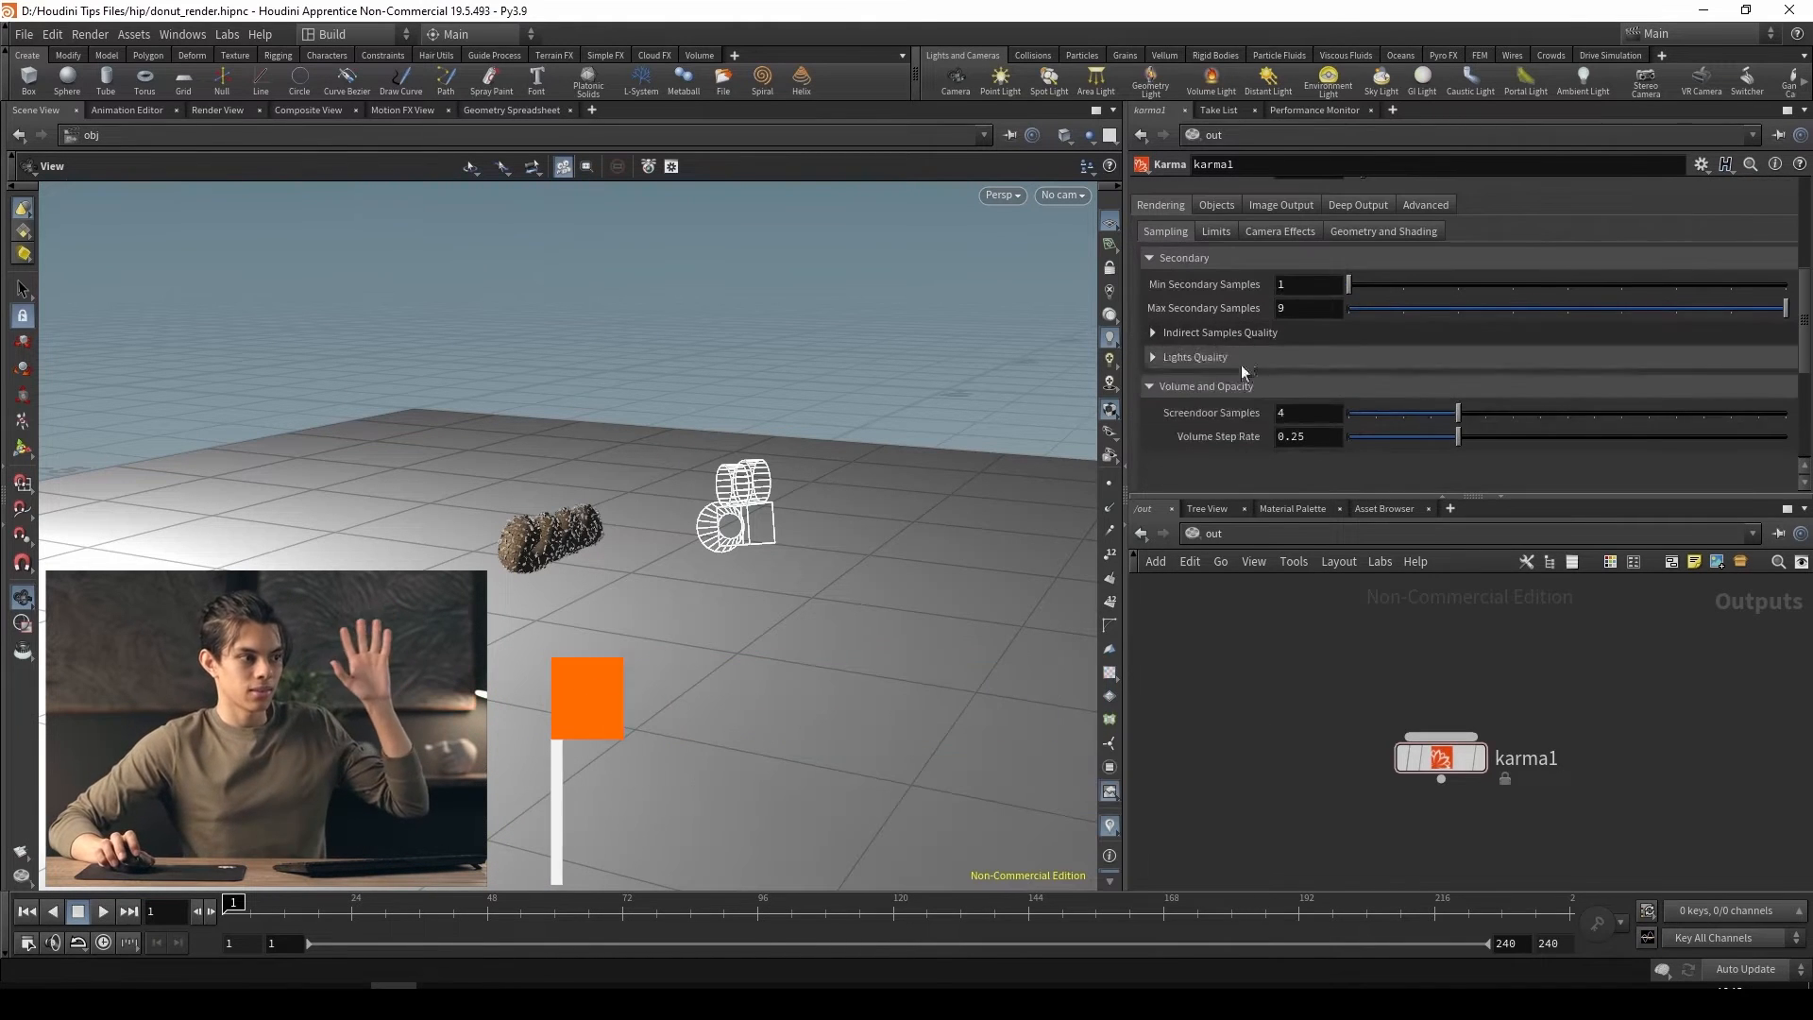
pyautogui.scroll(4, 1238, 404)
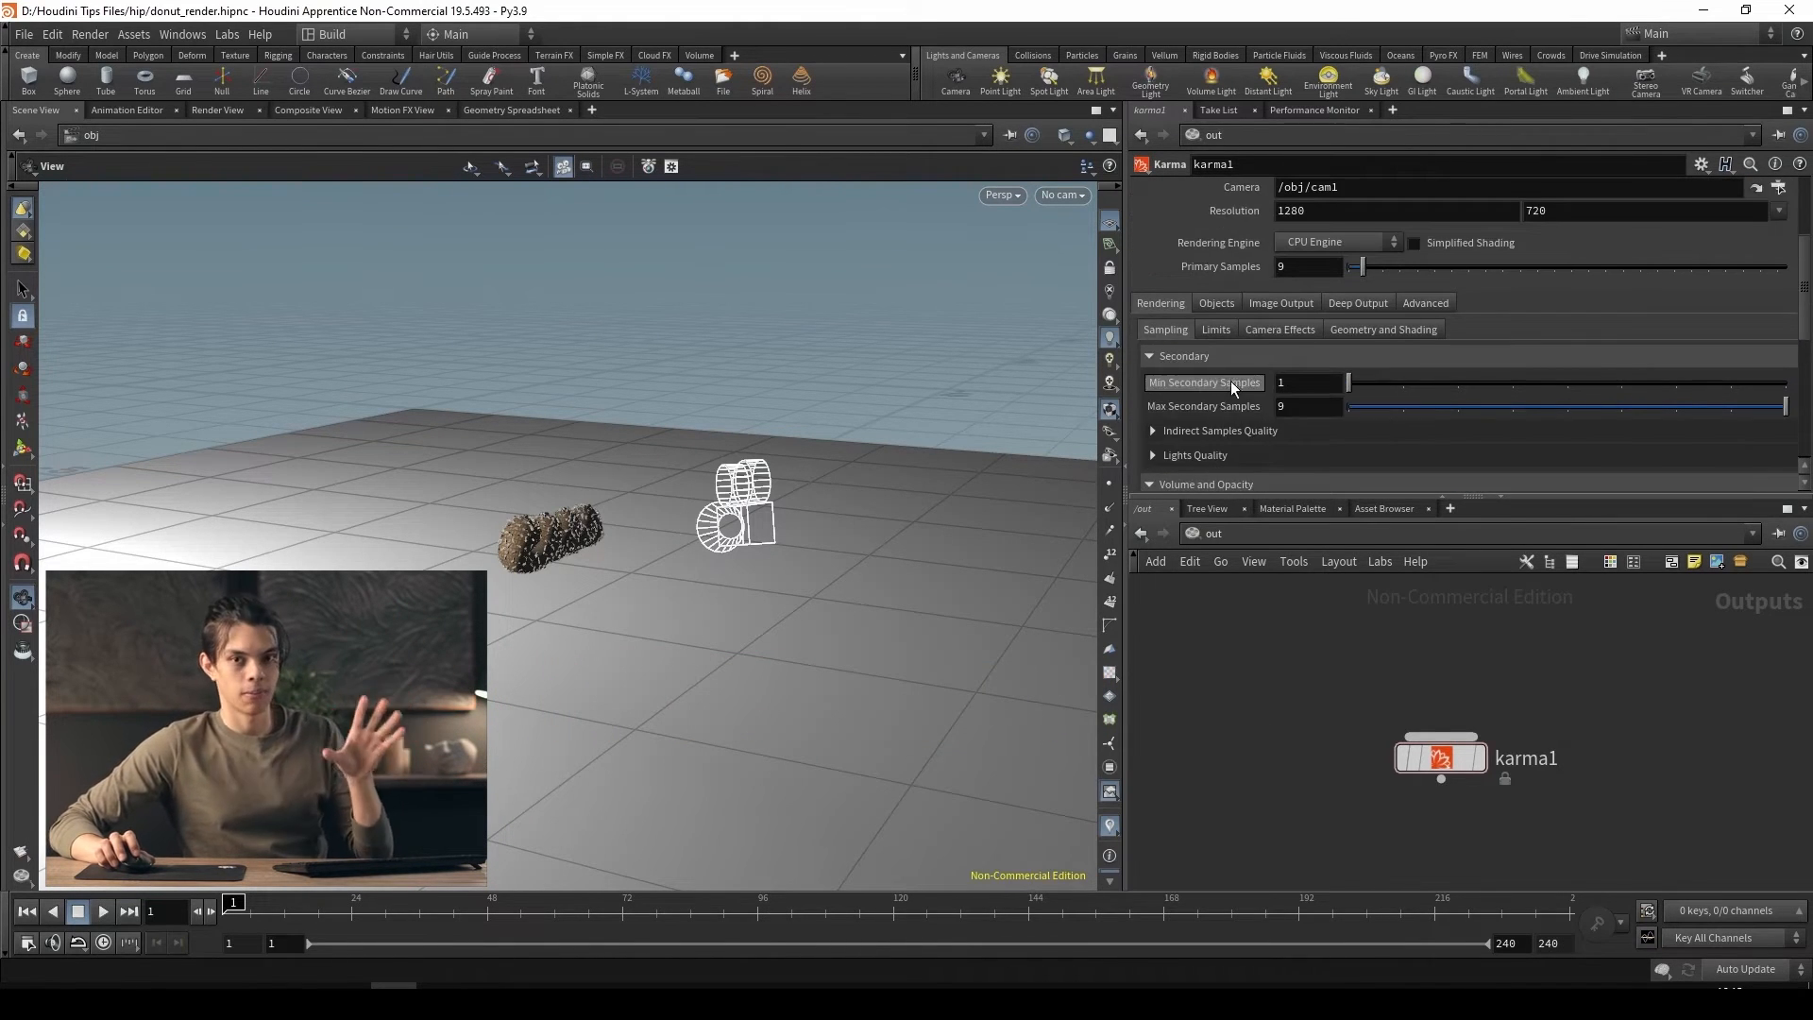
pyautogui.scroll(3, 1231, 381)
pyautogui.scroll(2, 1226, 383)
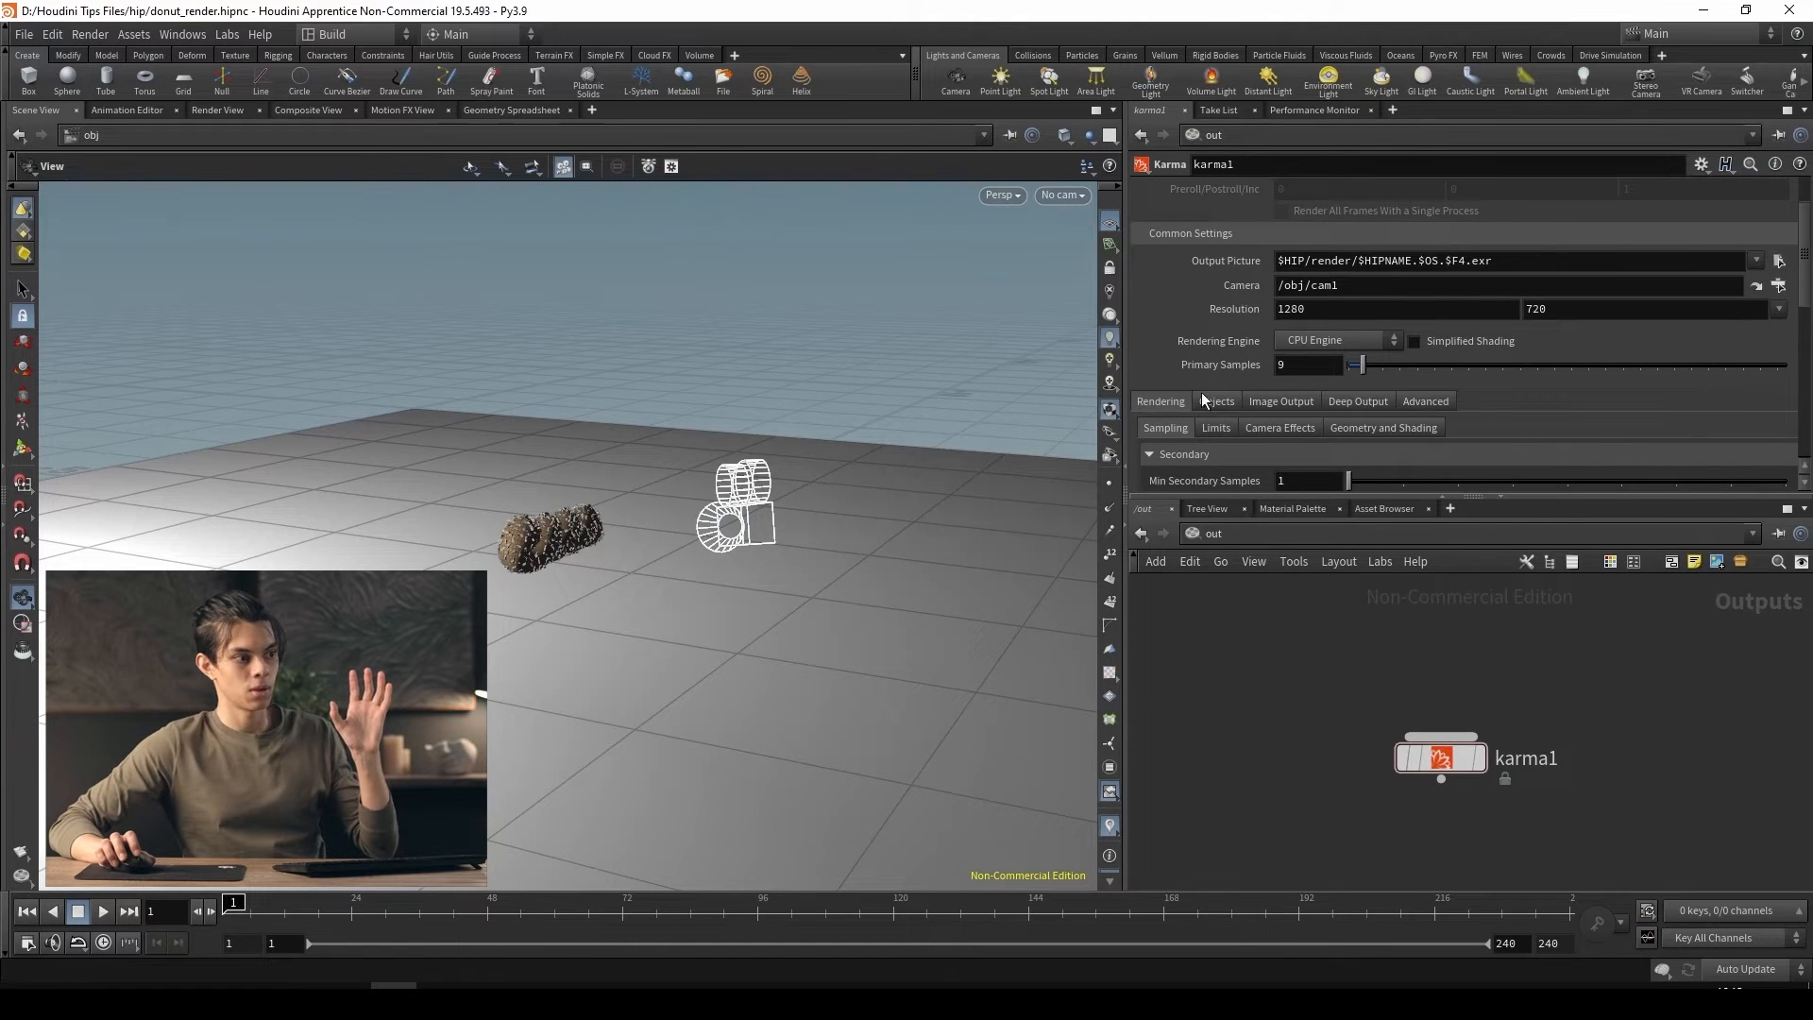
pyautogui.scroll(2, 1218, 412)
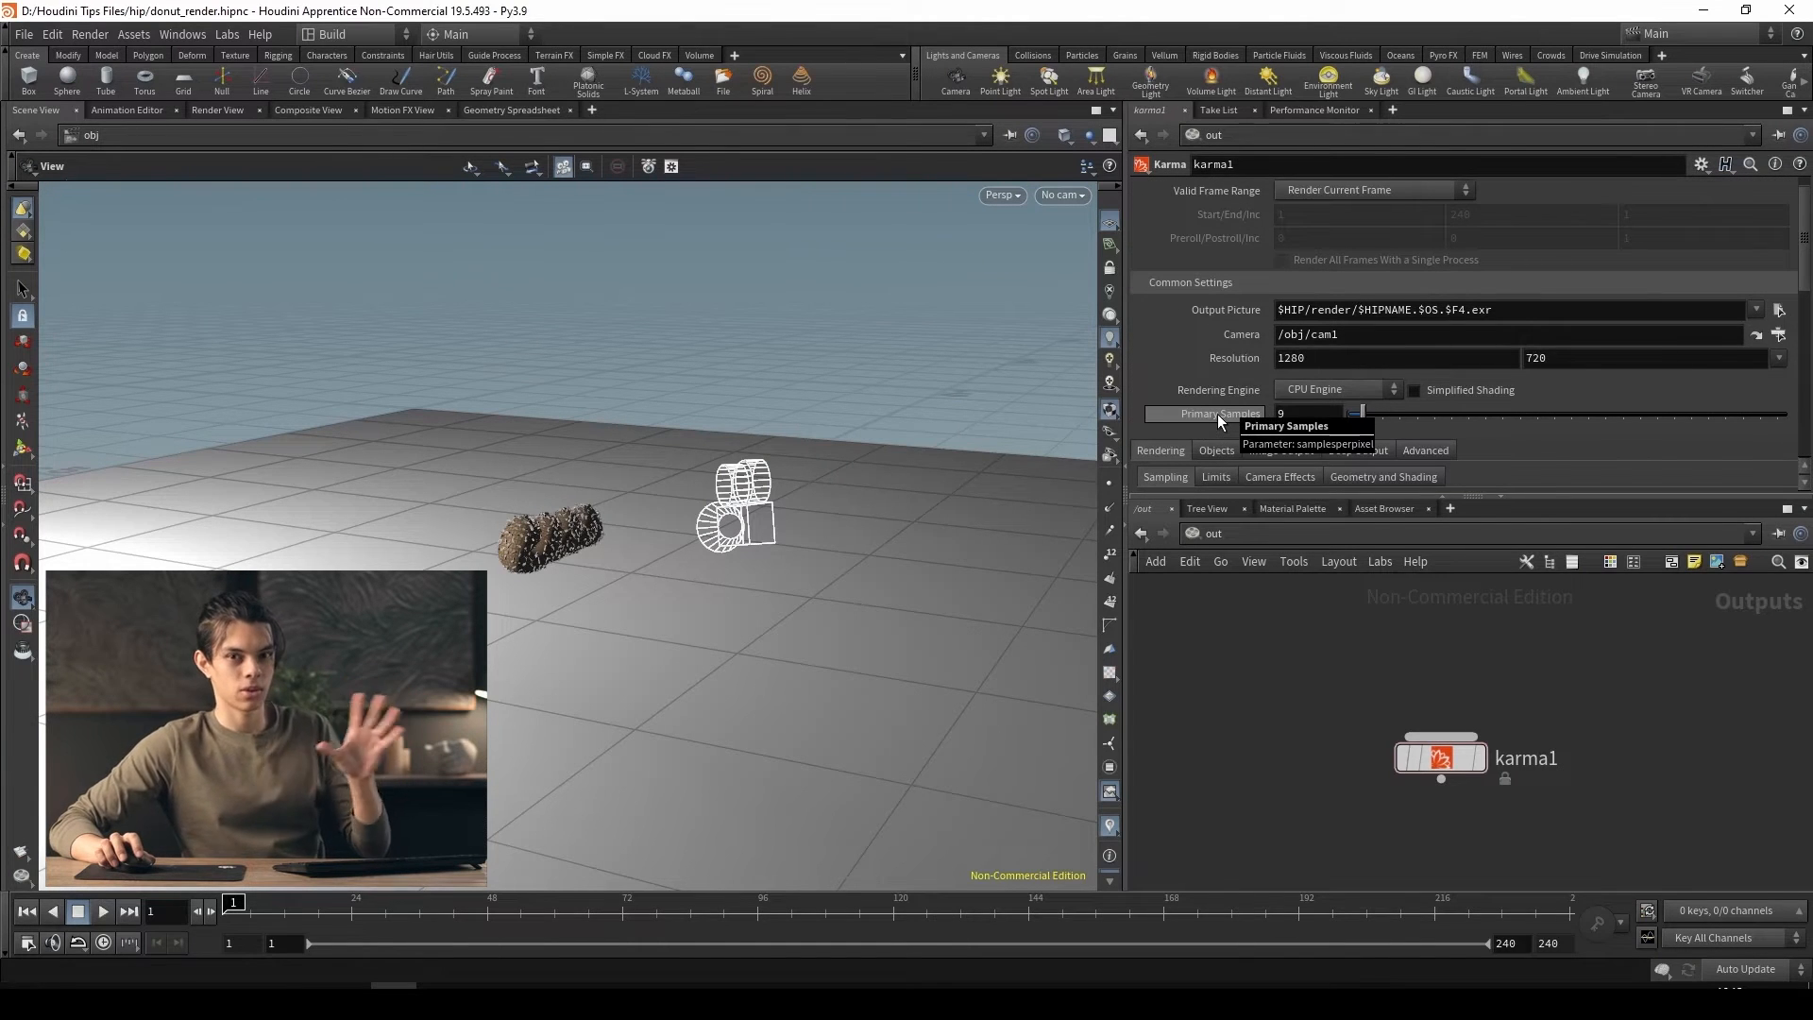
pyautogui.scroll(-2, 1218, 421)
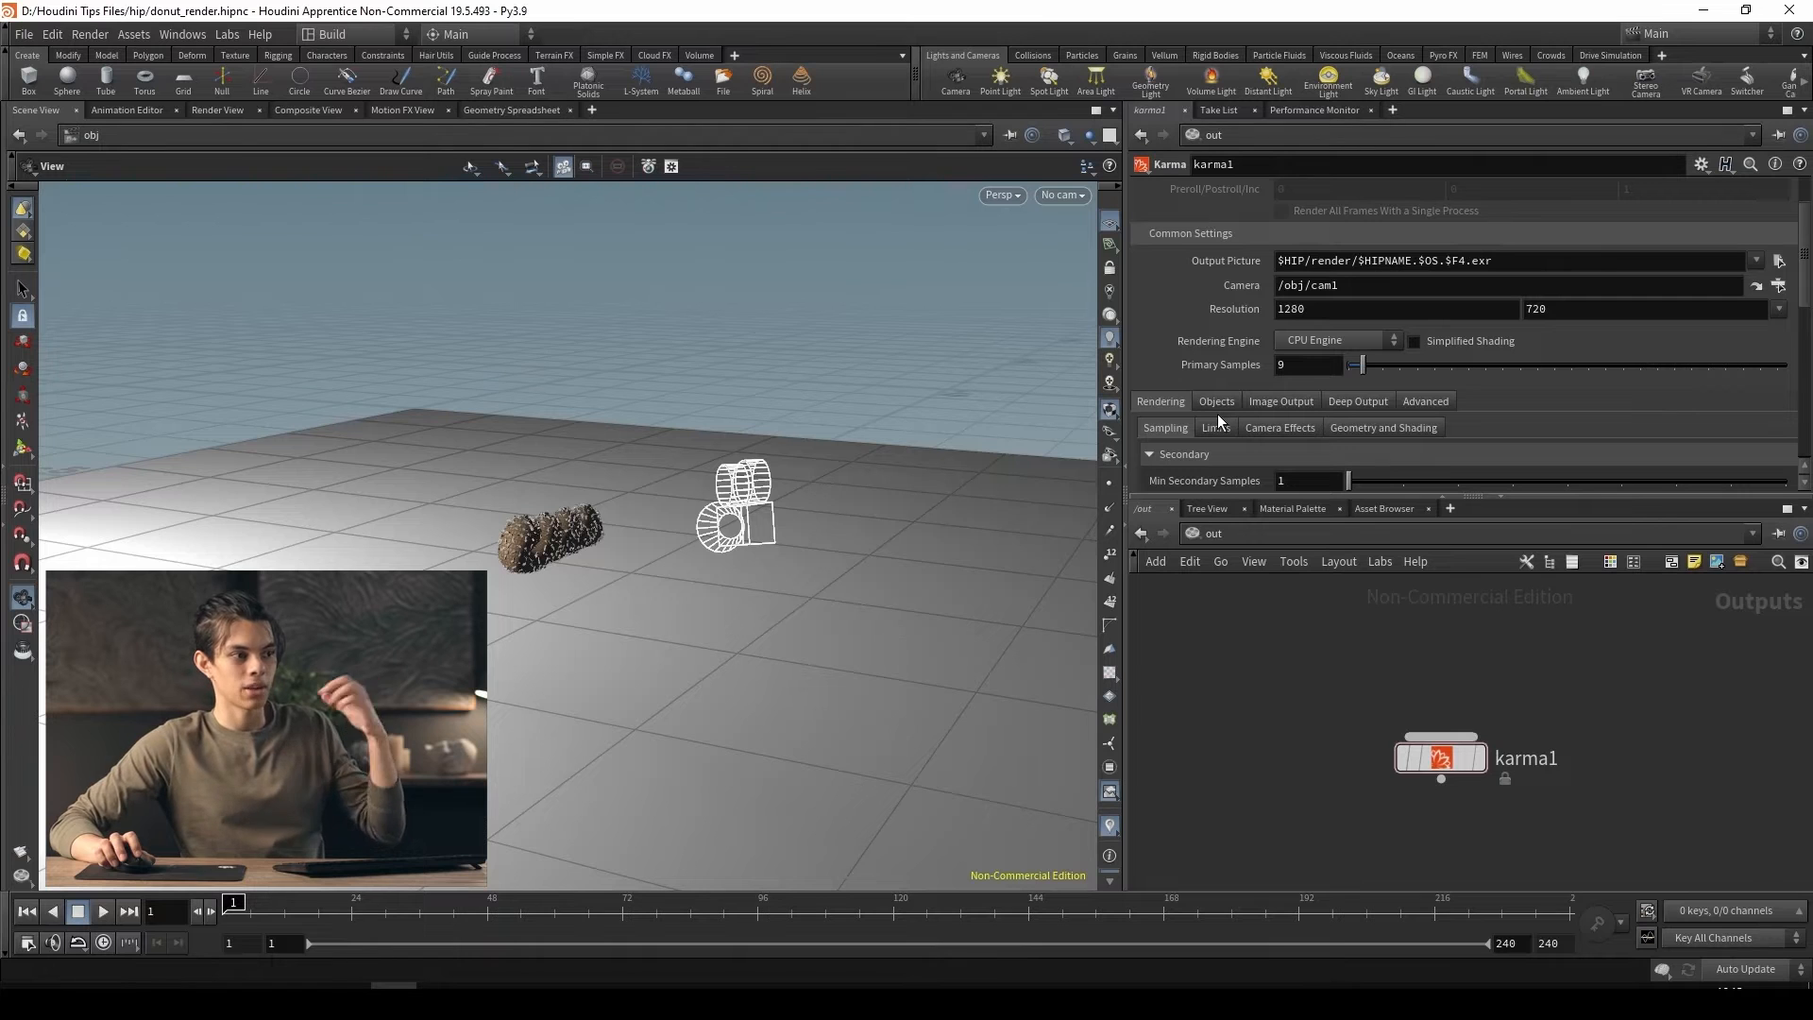
pyautogui.scroll(3, 1210, 416)
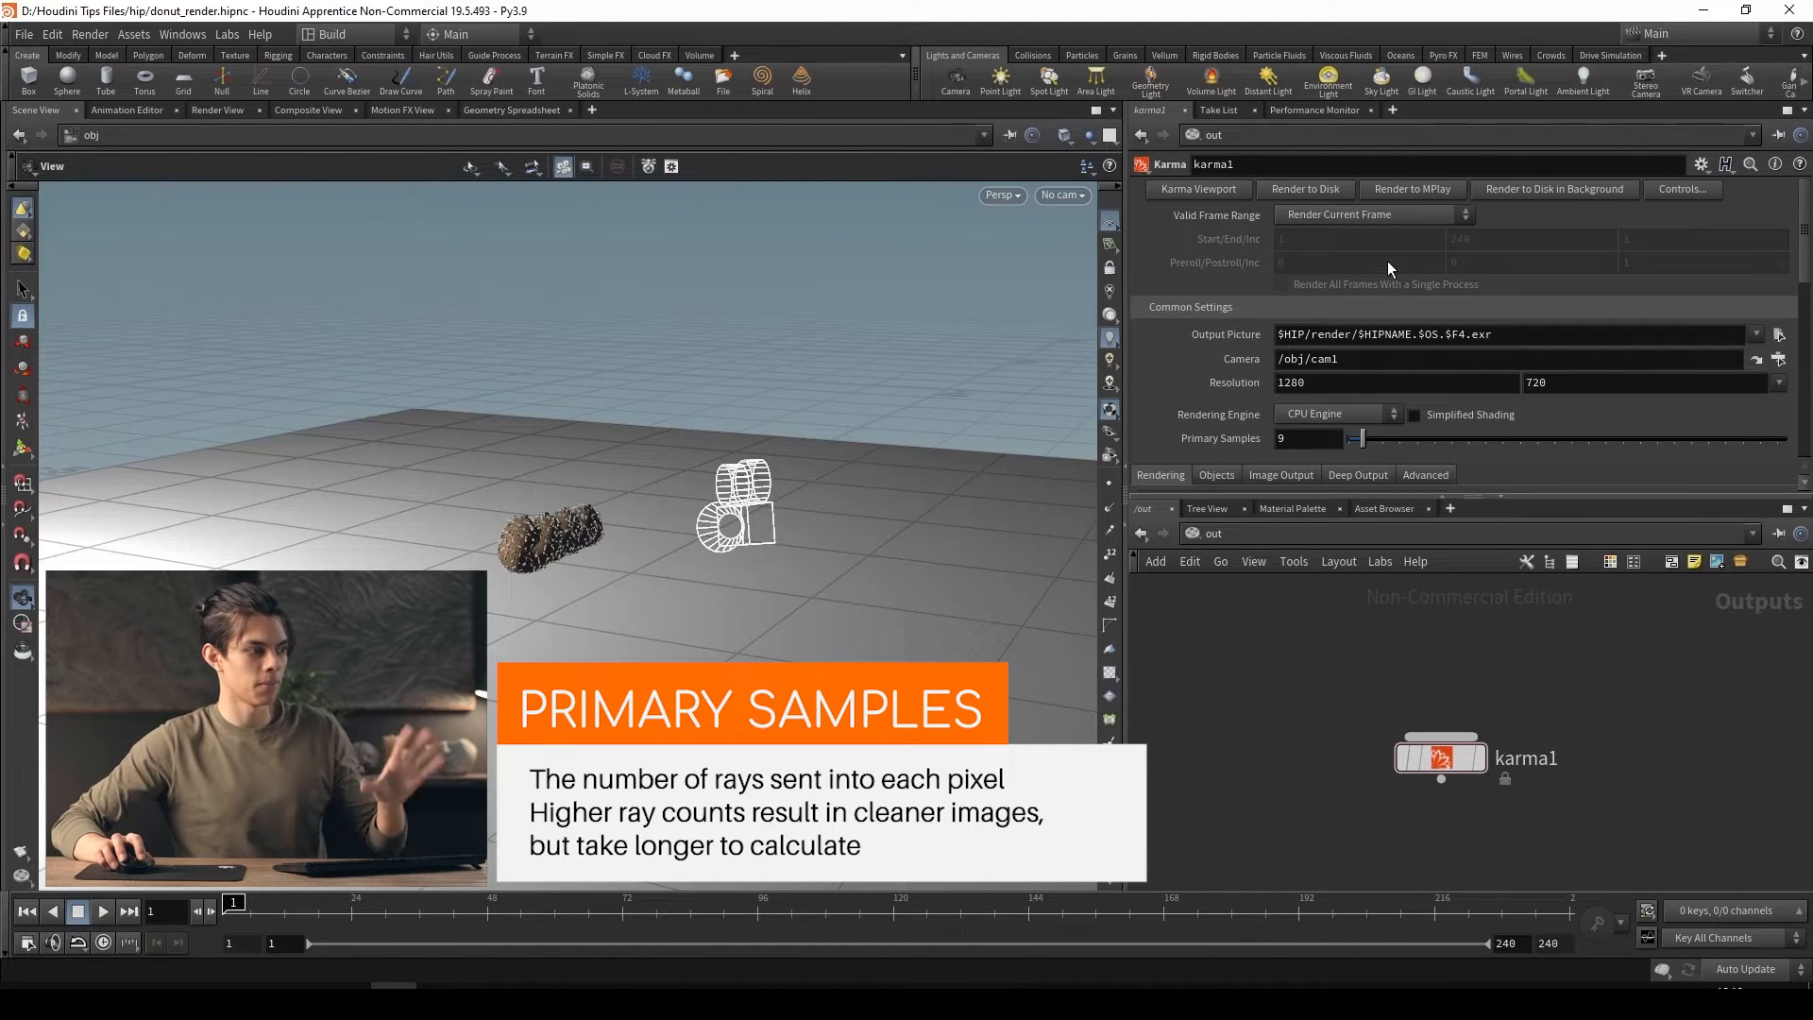
# Open the Karma viewport to preview the render through cam1 and maximize its window
pyautogui.click(1200, 191)
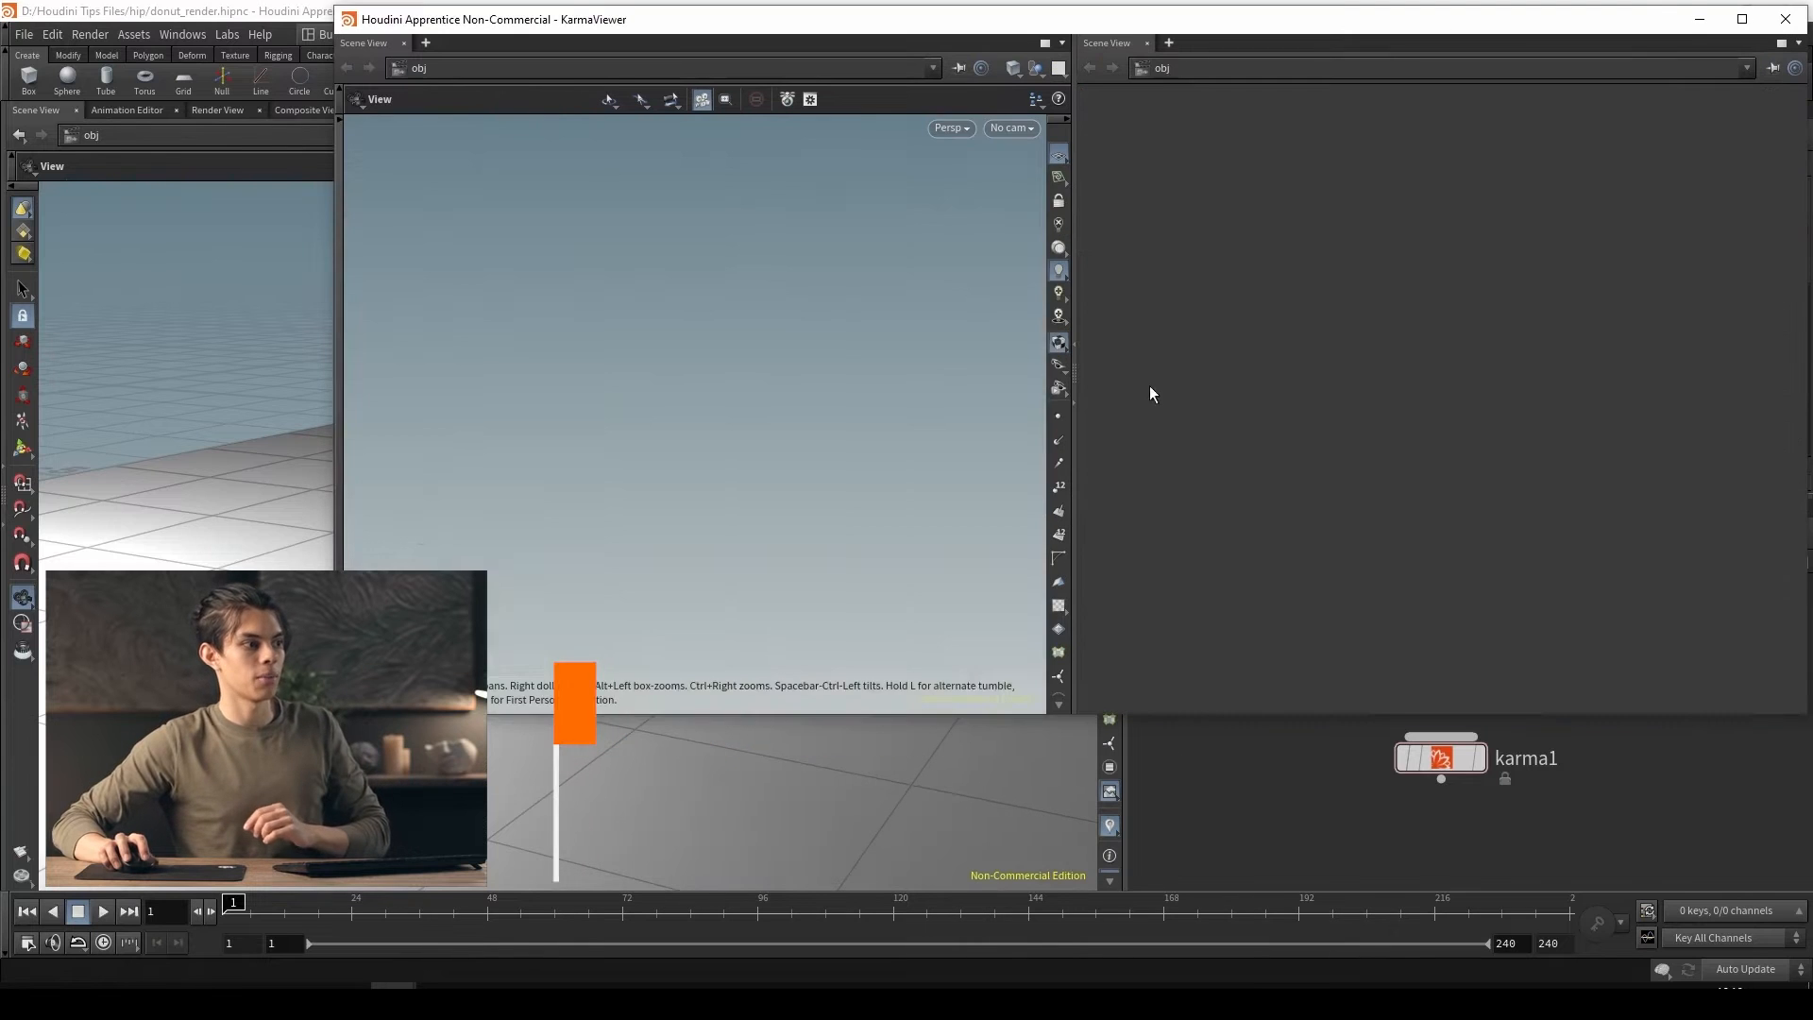
pyautogui.moveTo(1250, 21); pyautogui.dragTo(1064, 129)
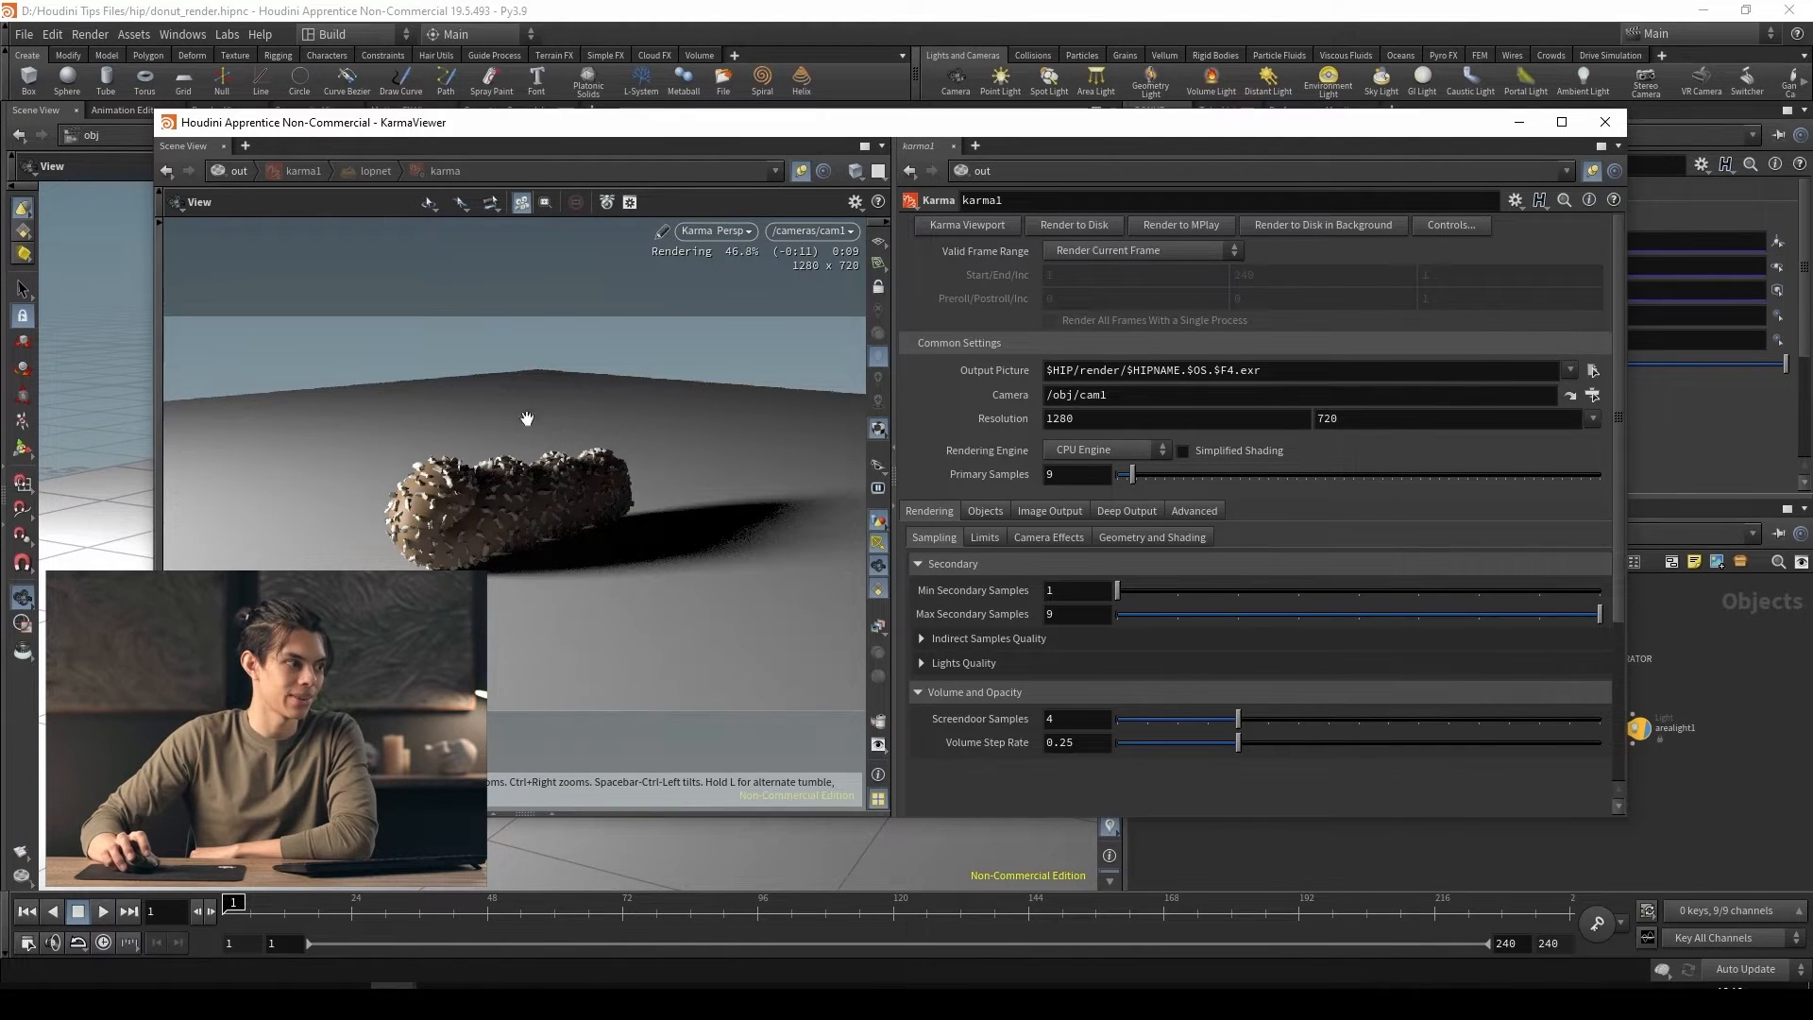
pyautogui.moveTo(800, 129); pyautogui.dragTo(834, 137)
pyautogui.click(1596, 130)
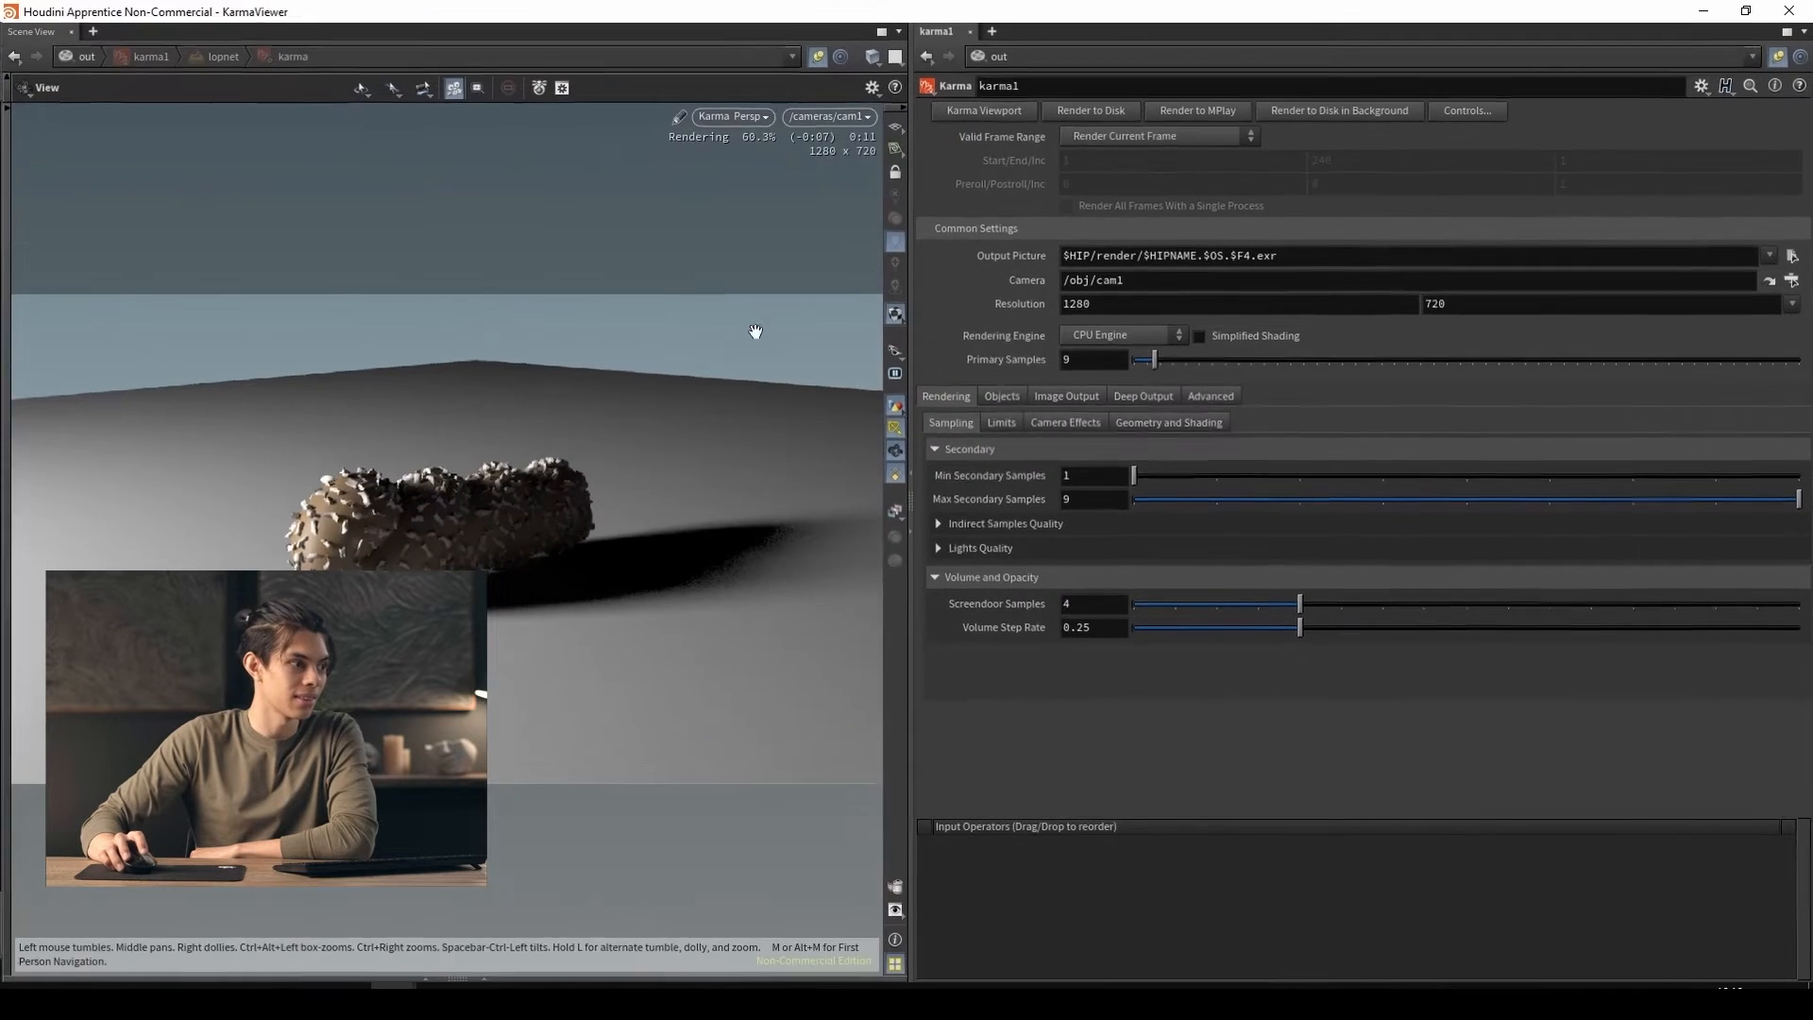
# Switch the Karma viewer's display to Houdini GL, orbit around the donut scene, and try restoring and maximizing its window
pyautogui.click(745, 122)
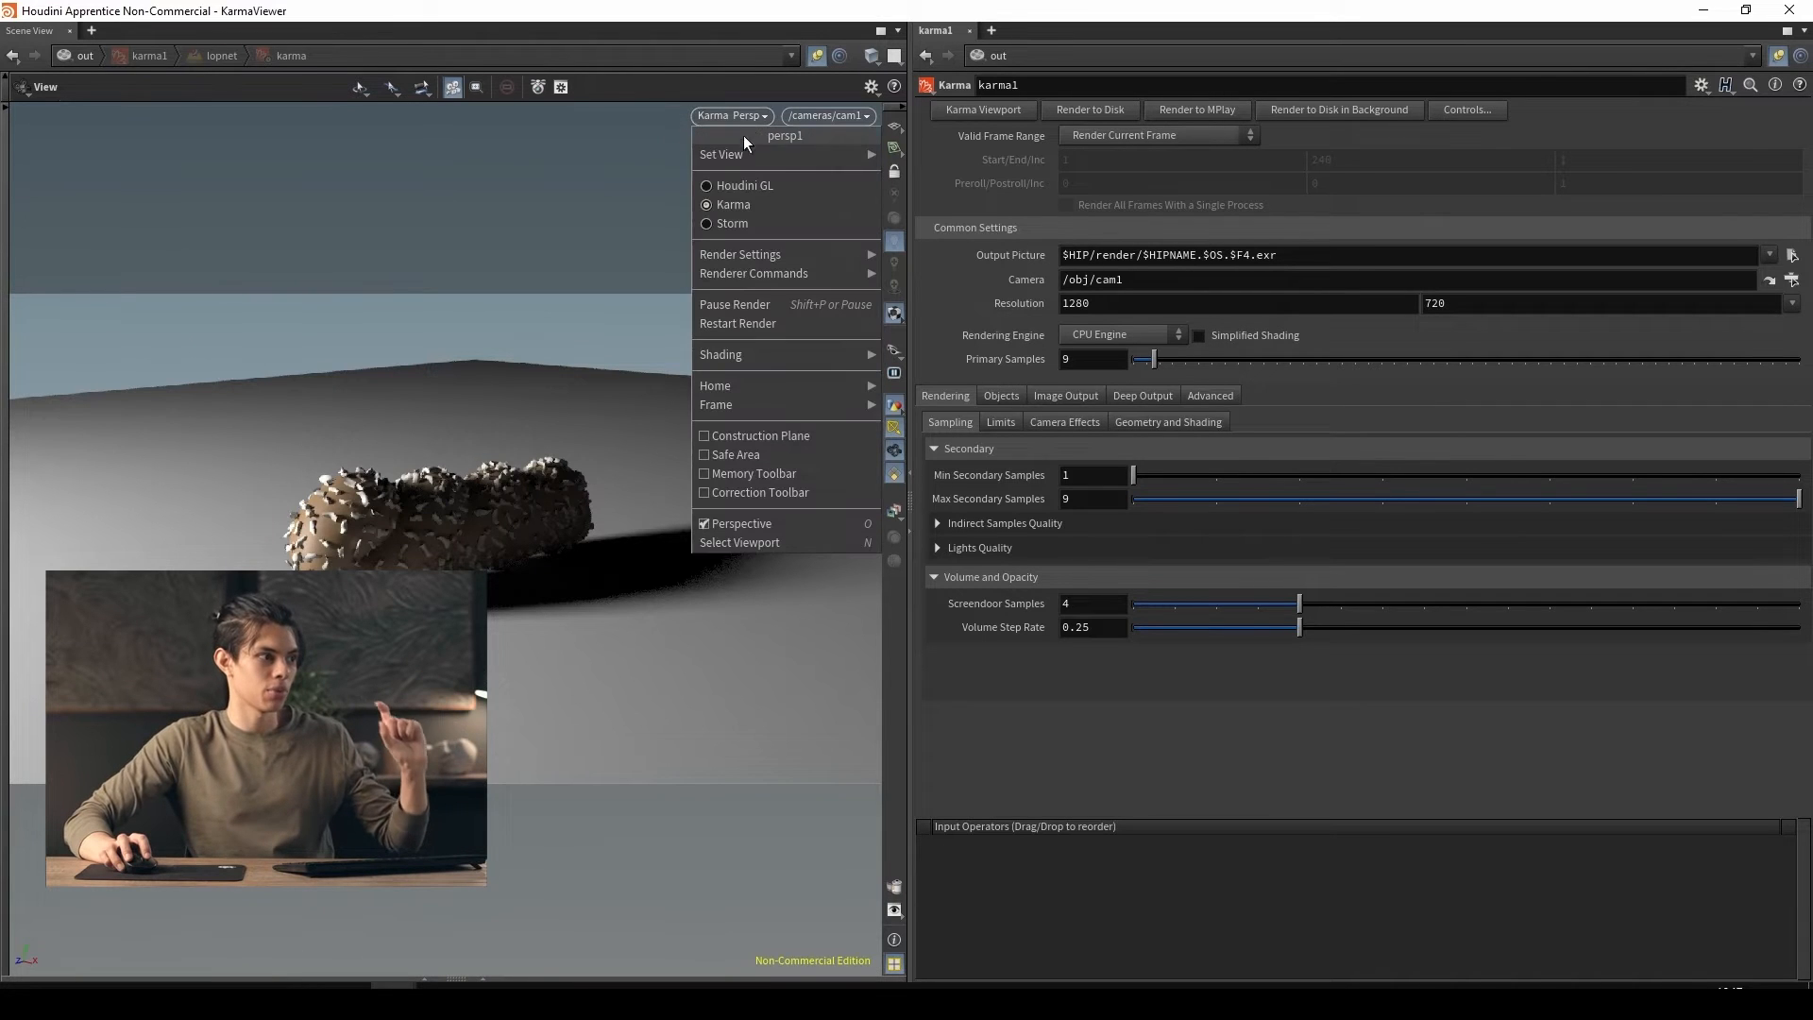
pyautogui.click(717, 185)
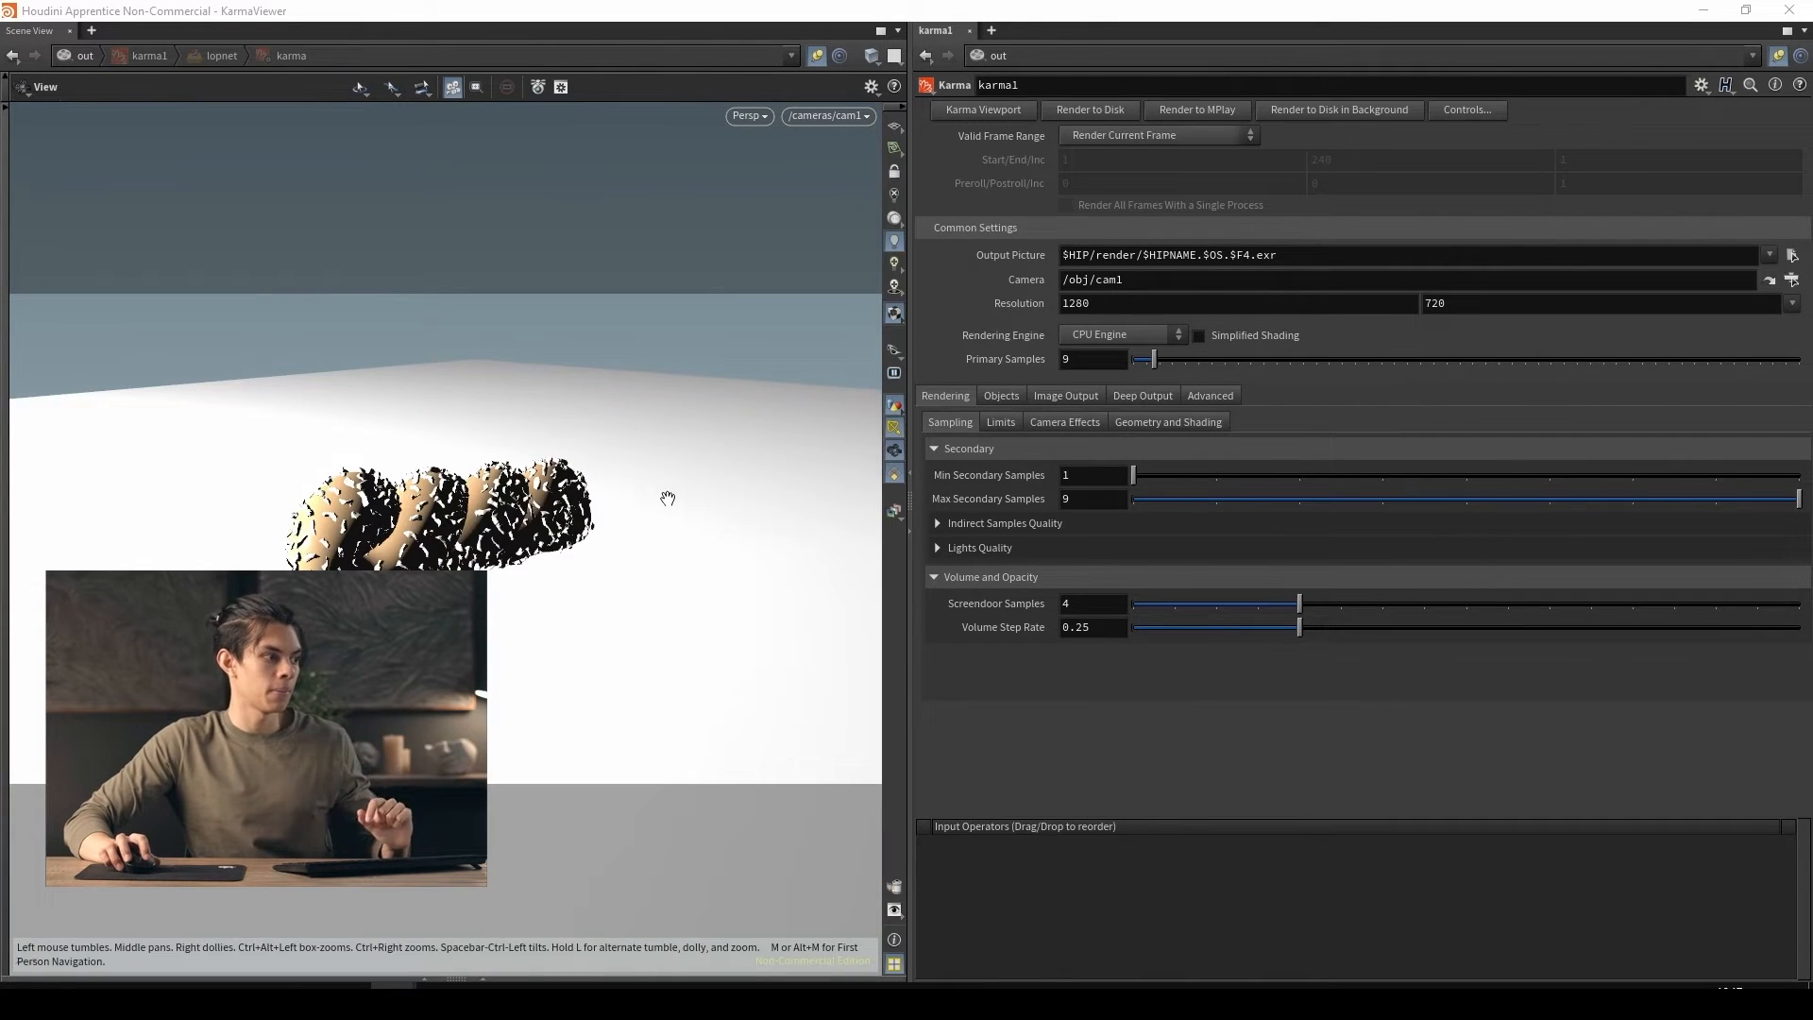
pyautogui.moveTo(462, 521); pyautogui.dragTo(529, 397)
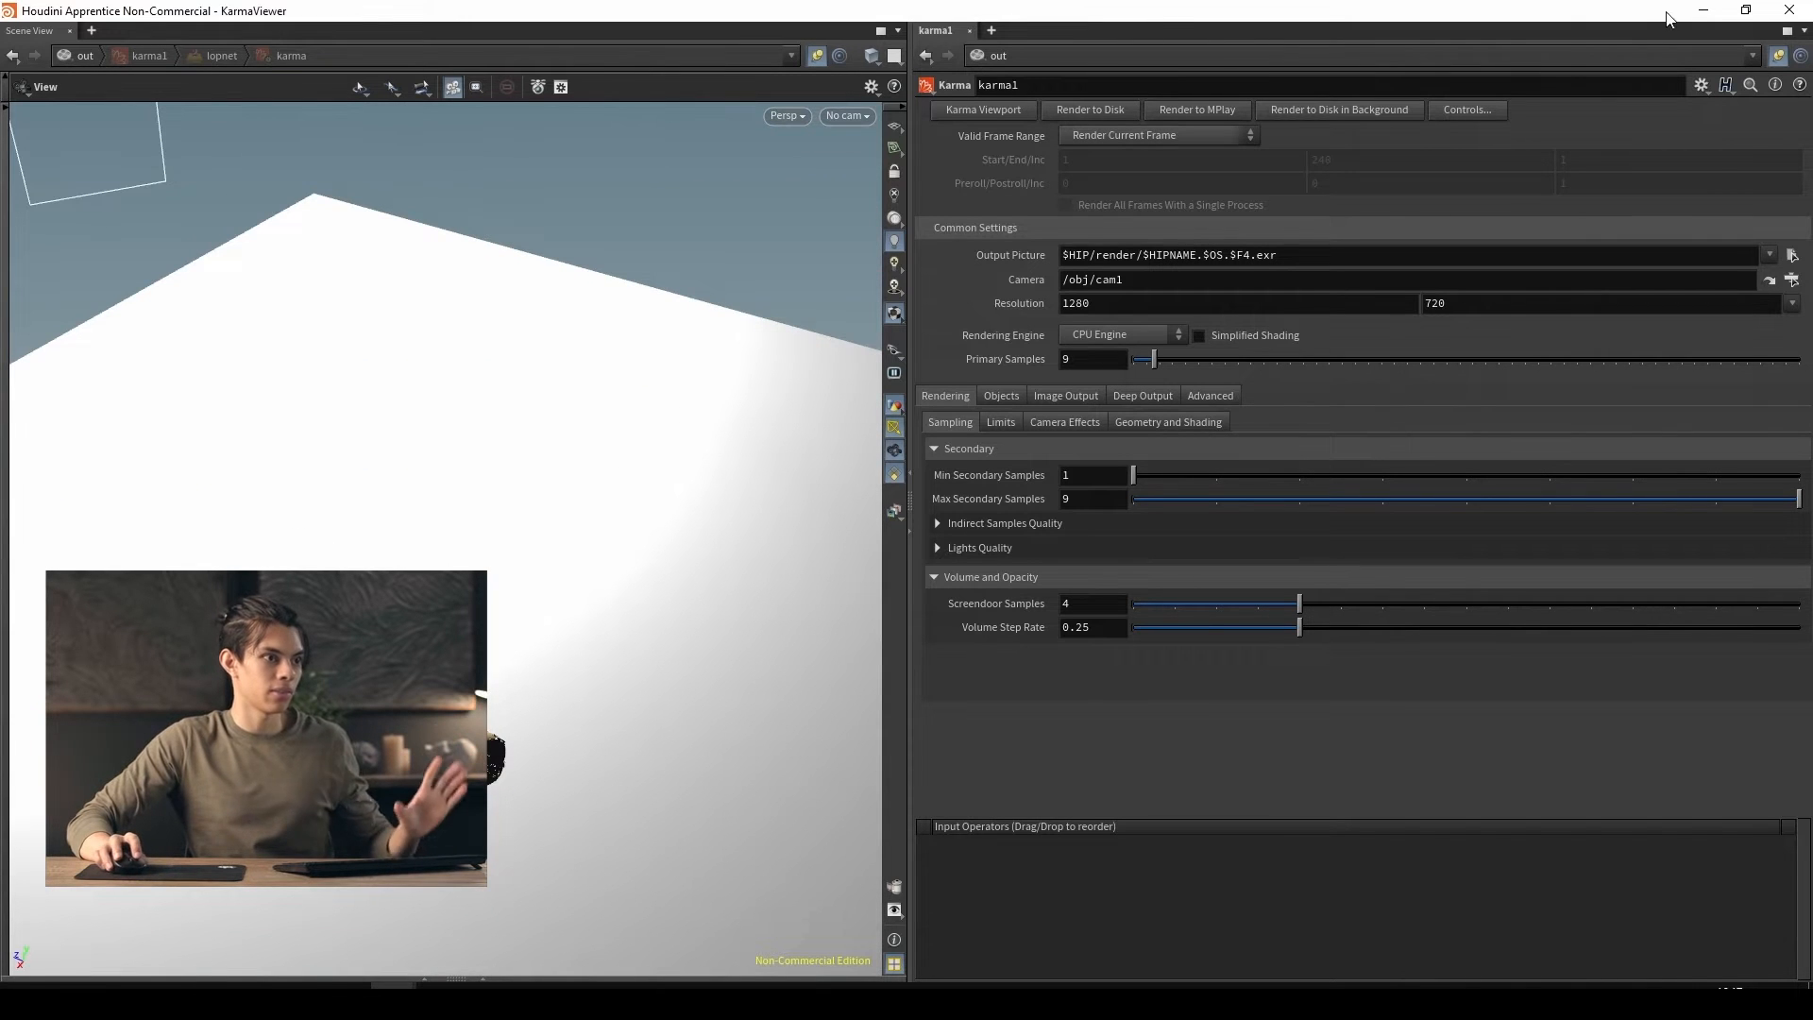
pyautogui.click(1746, 11)
pyautogui.moveTo(854, 138); pyautogui.dragTo(833, 172)
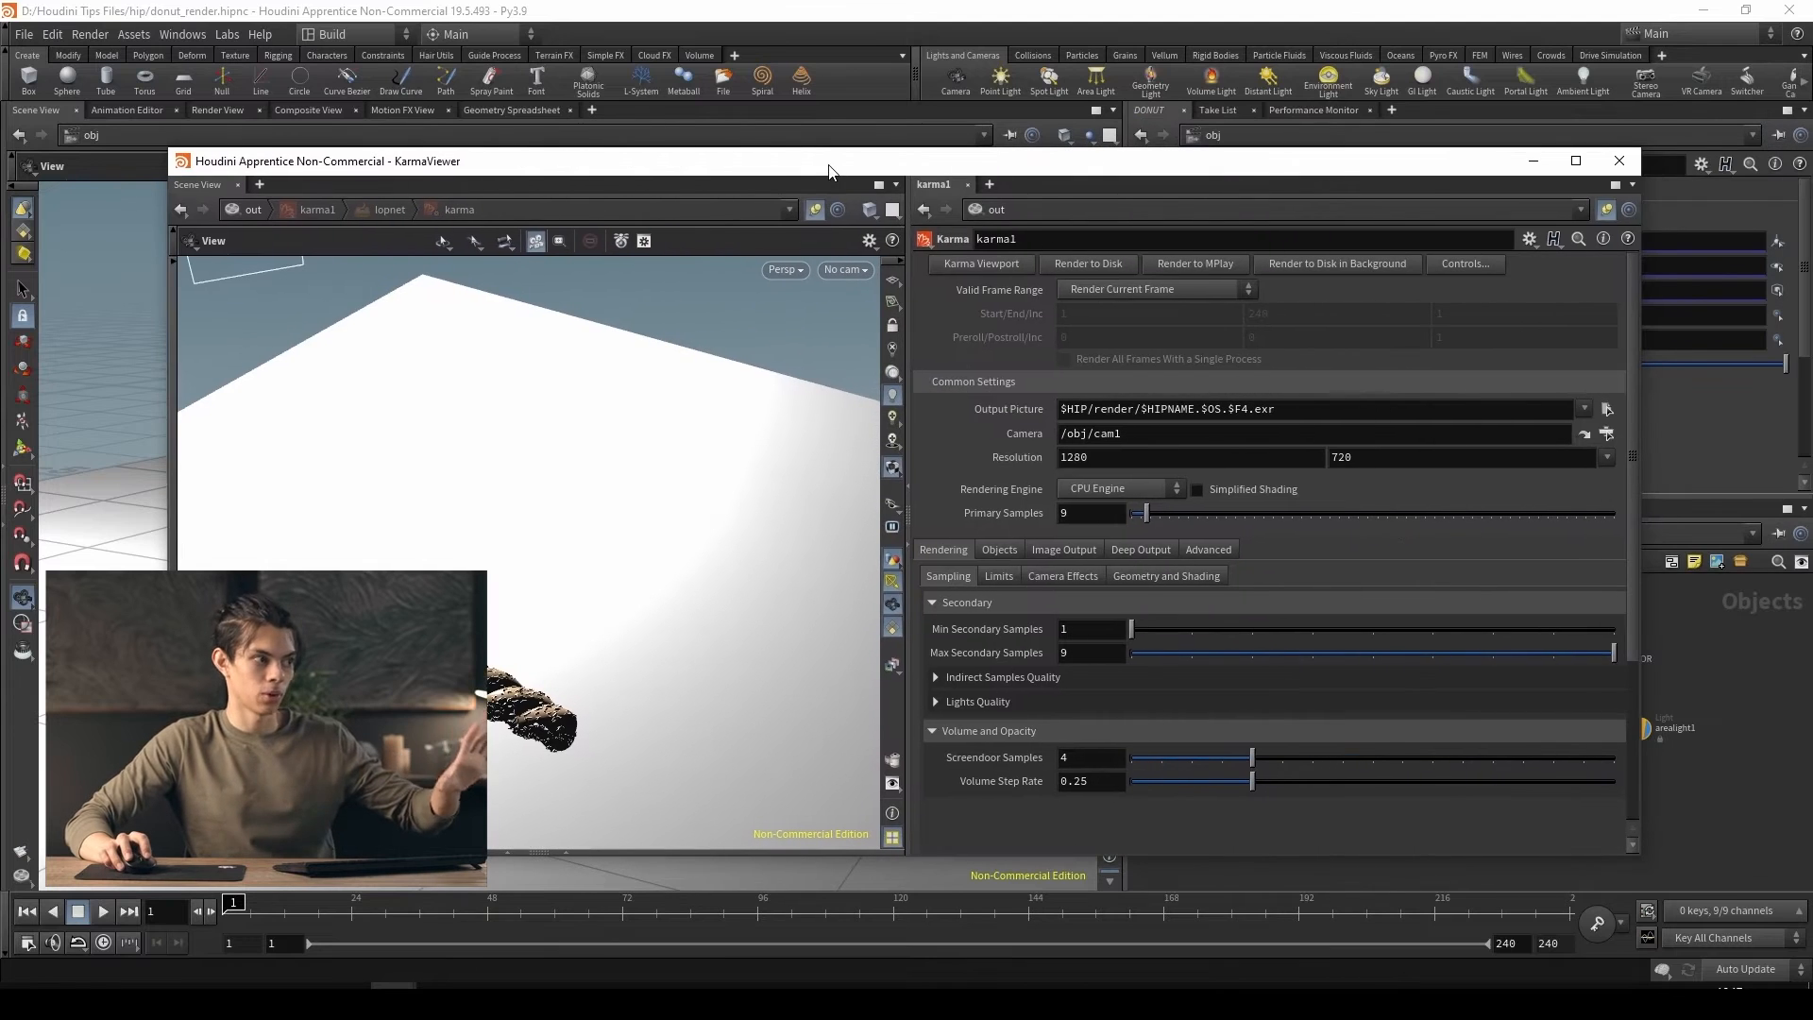
pyautogui.doubleClick(830, 171)
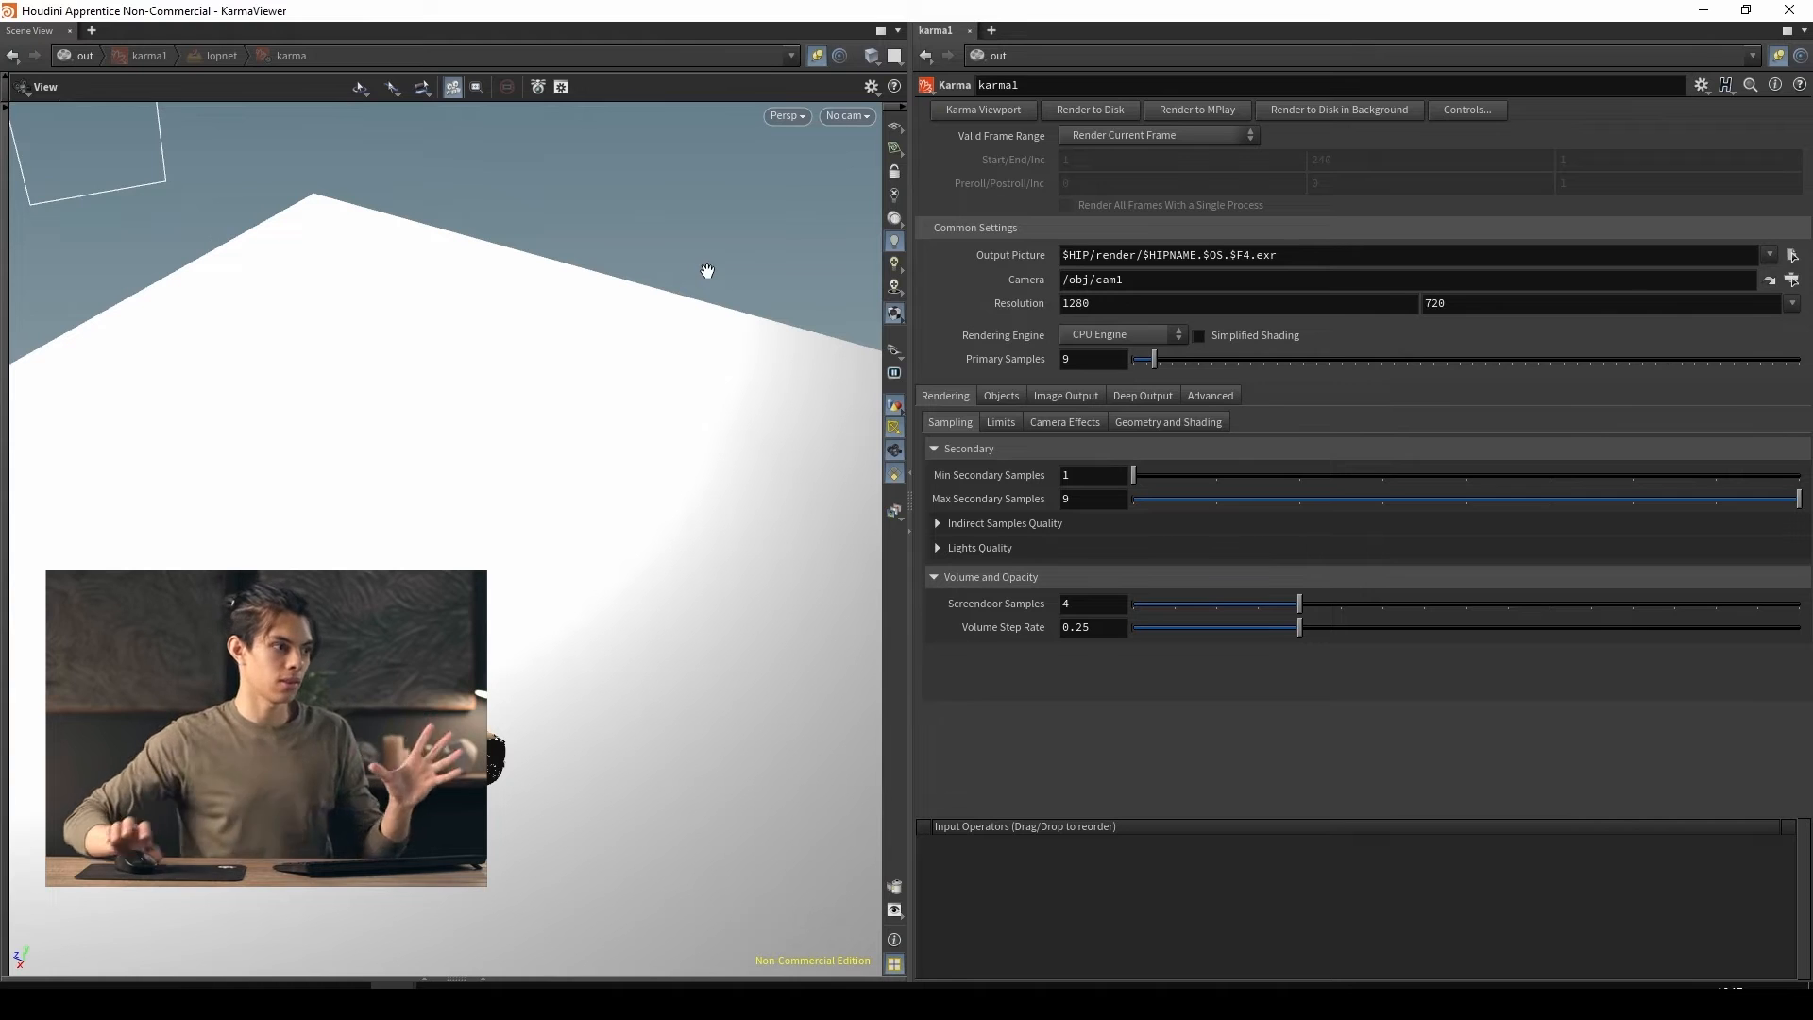
# Switch the viewer's display back to Karma, look around the rendered scene, and close the Karma viewer
pyautogui.click(797, 117)
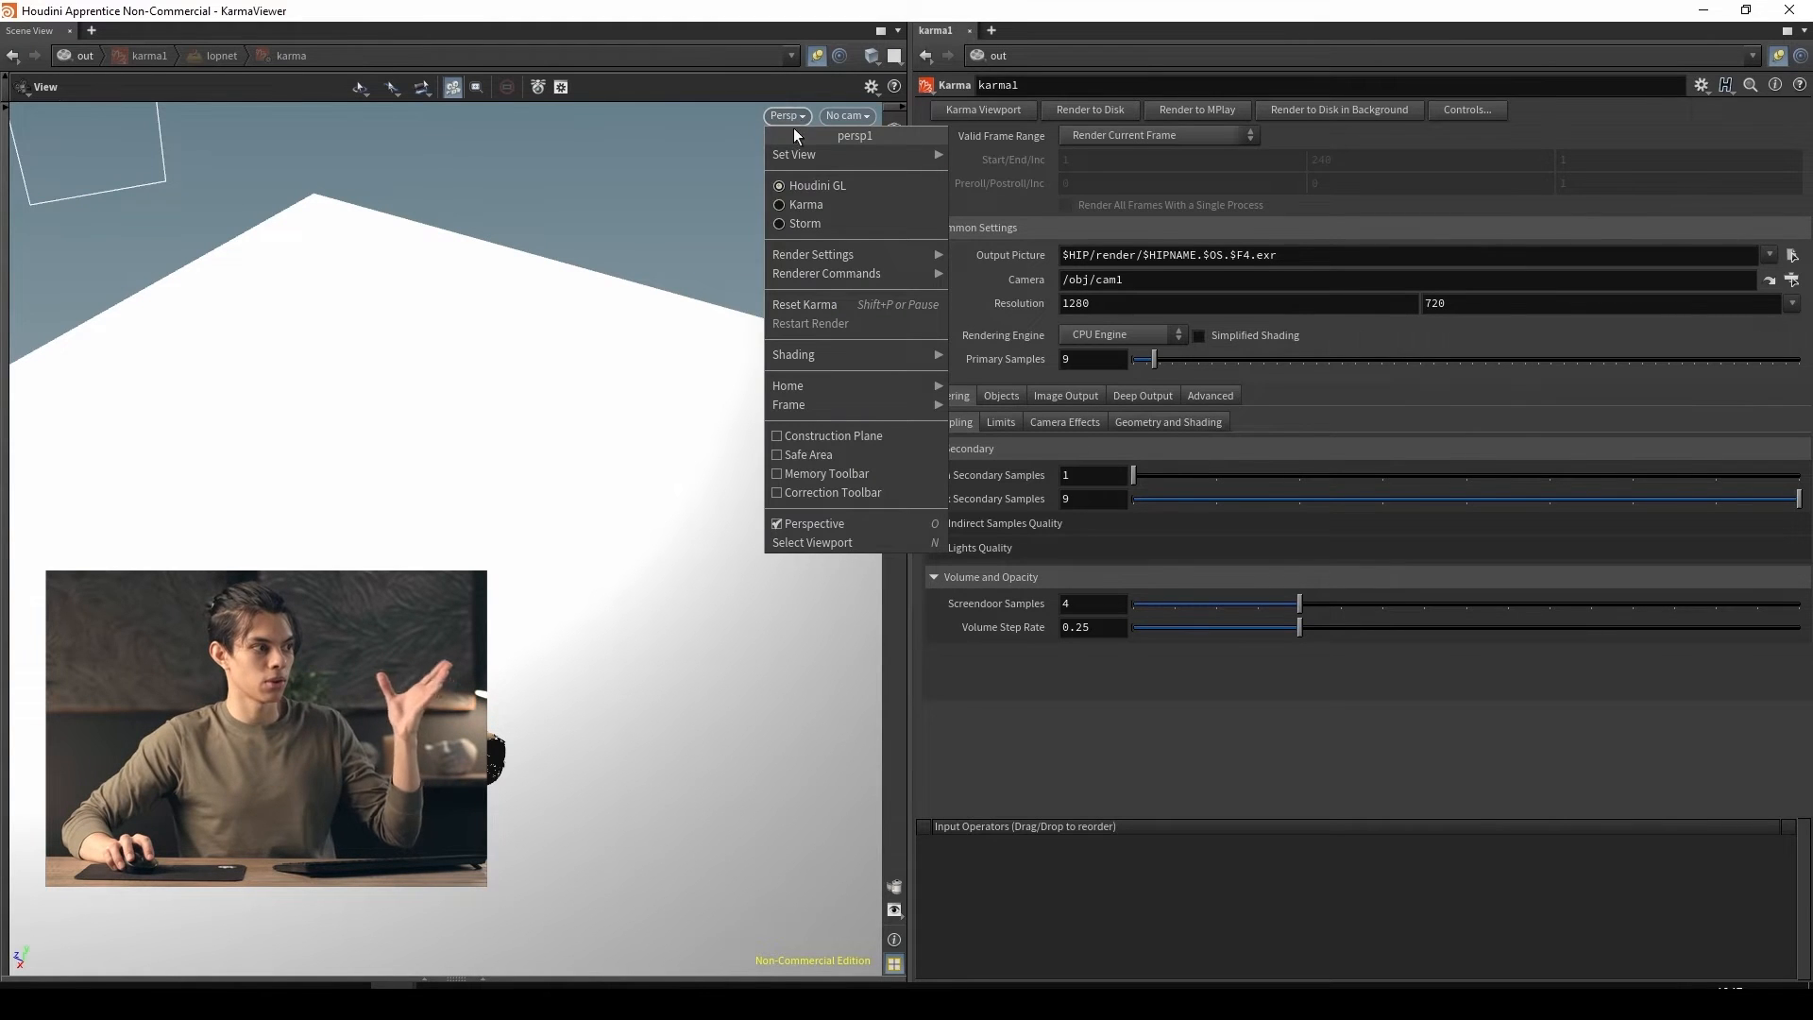
pyautogui.click(788, 205)
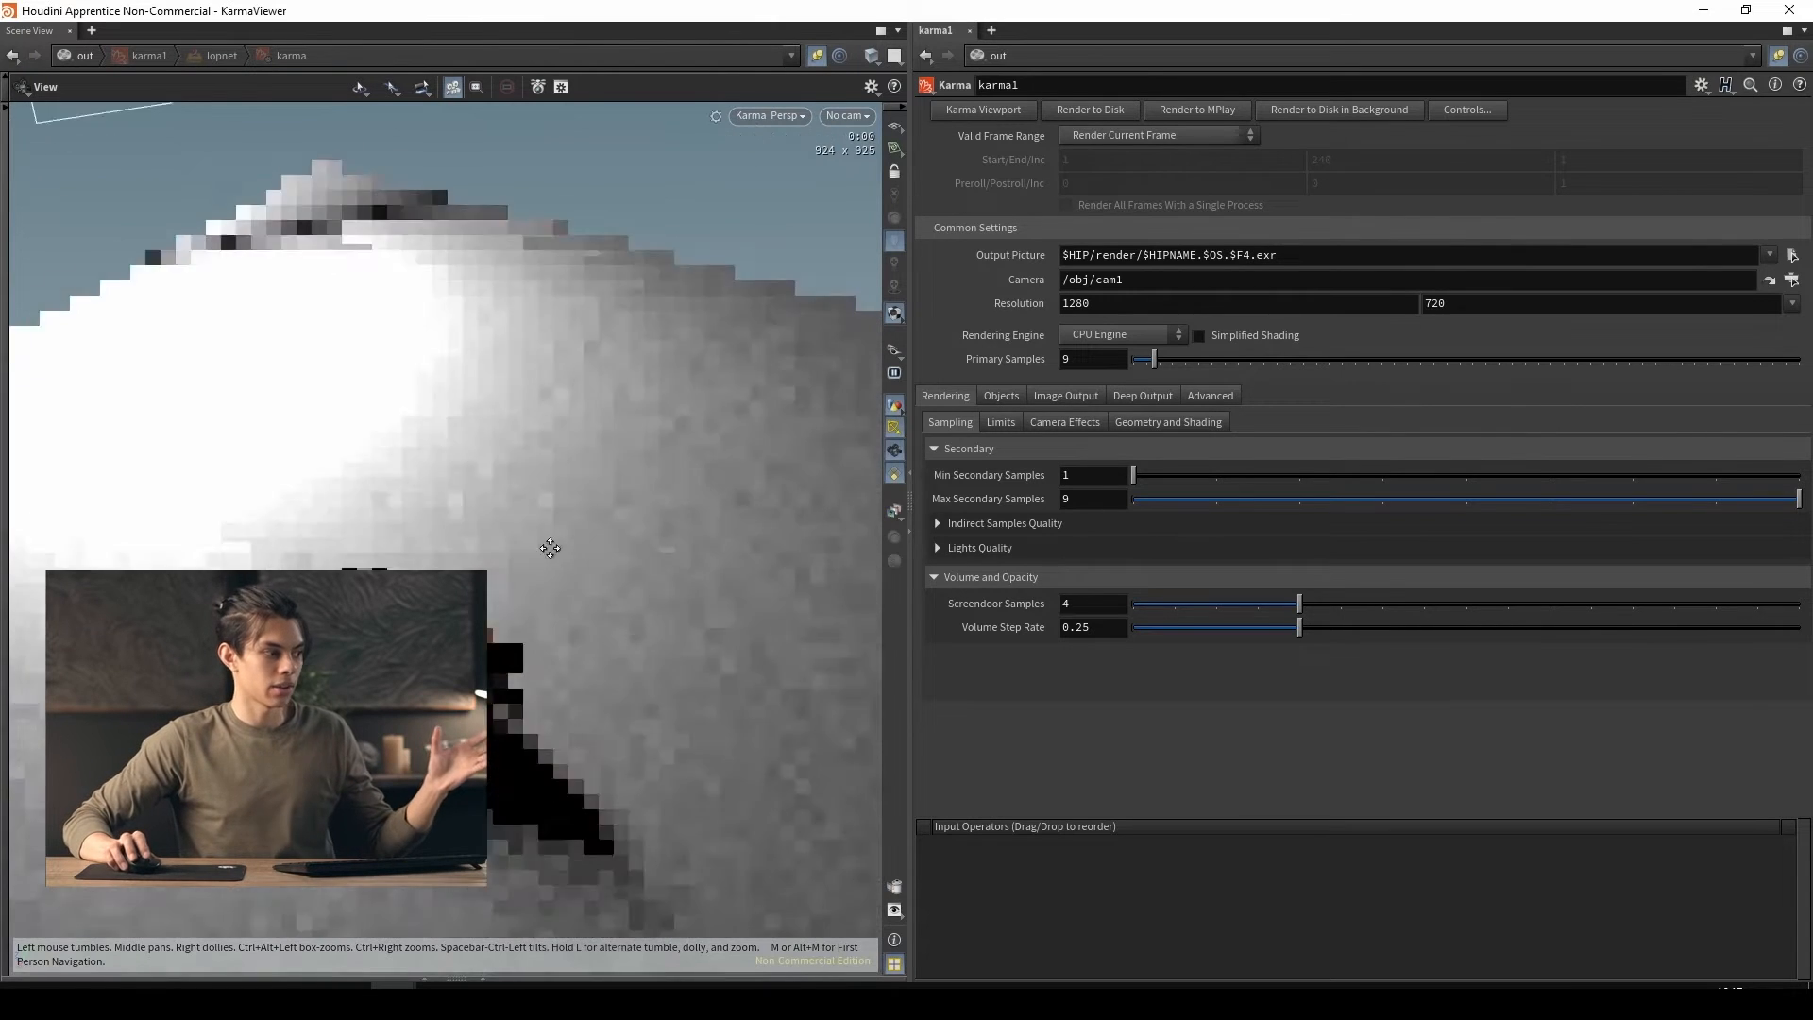
pyautogui.moveTo(549, 548); pyautogui.dragTo(449, 545)
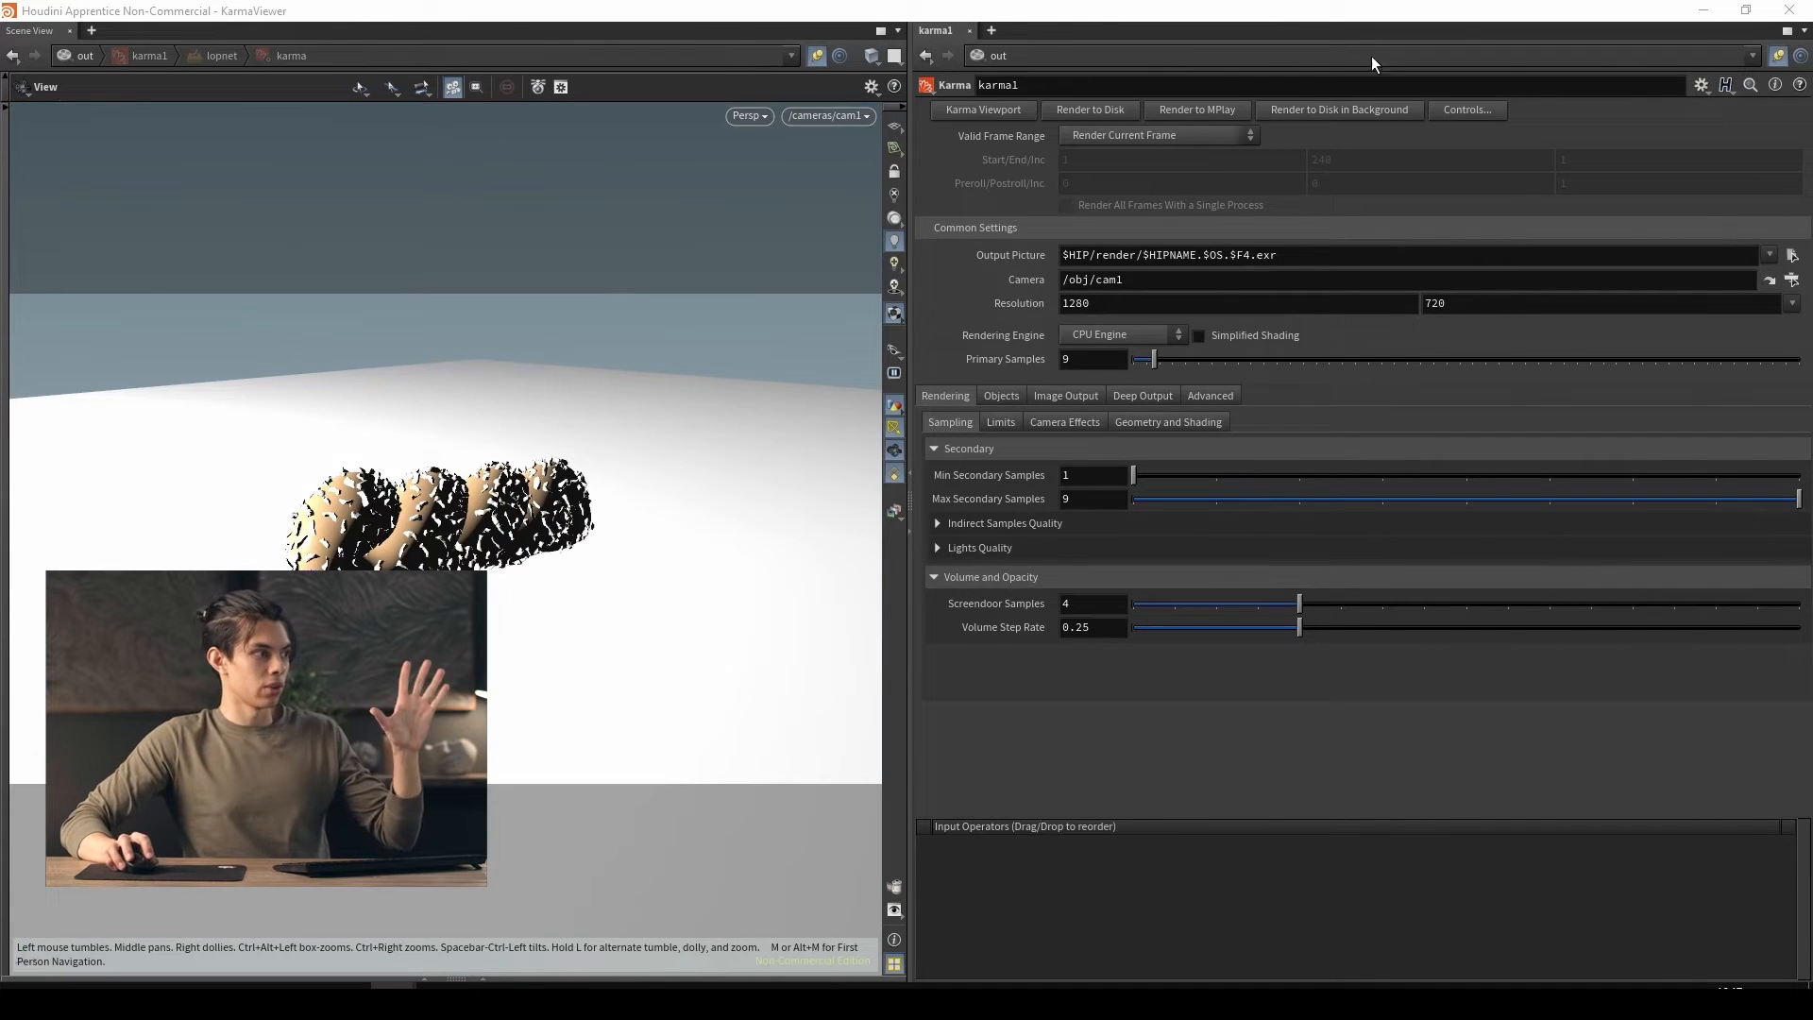
pyautogui.moveTo(900, 14); pyautogui.dragTo(889, 144)
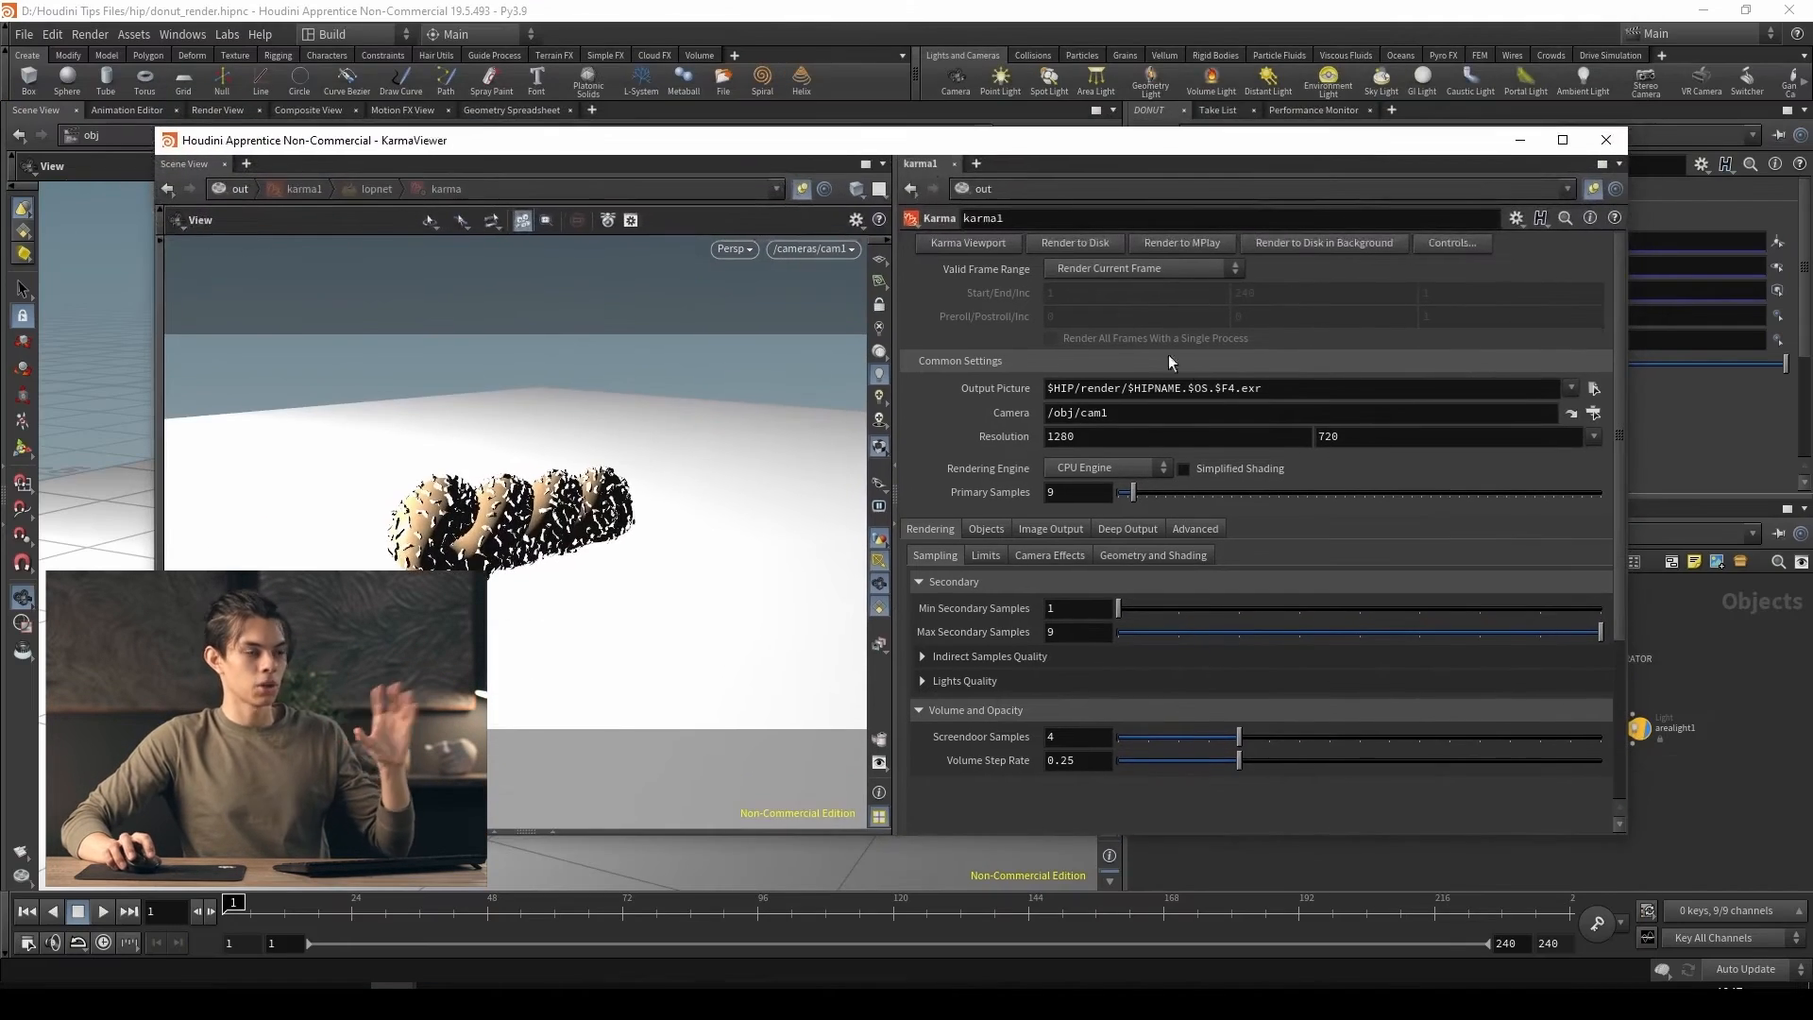
pyautogui.click(1606, 140)
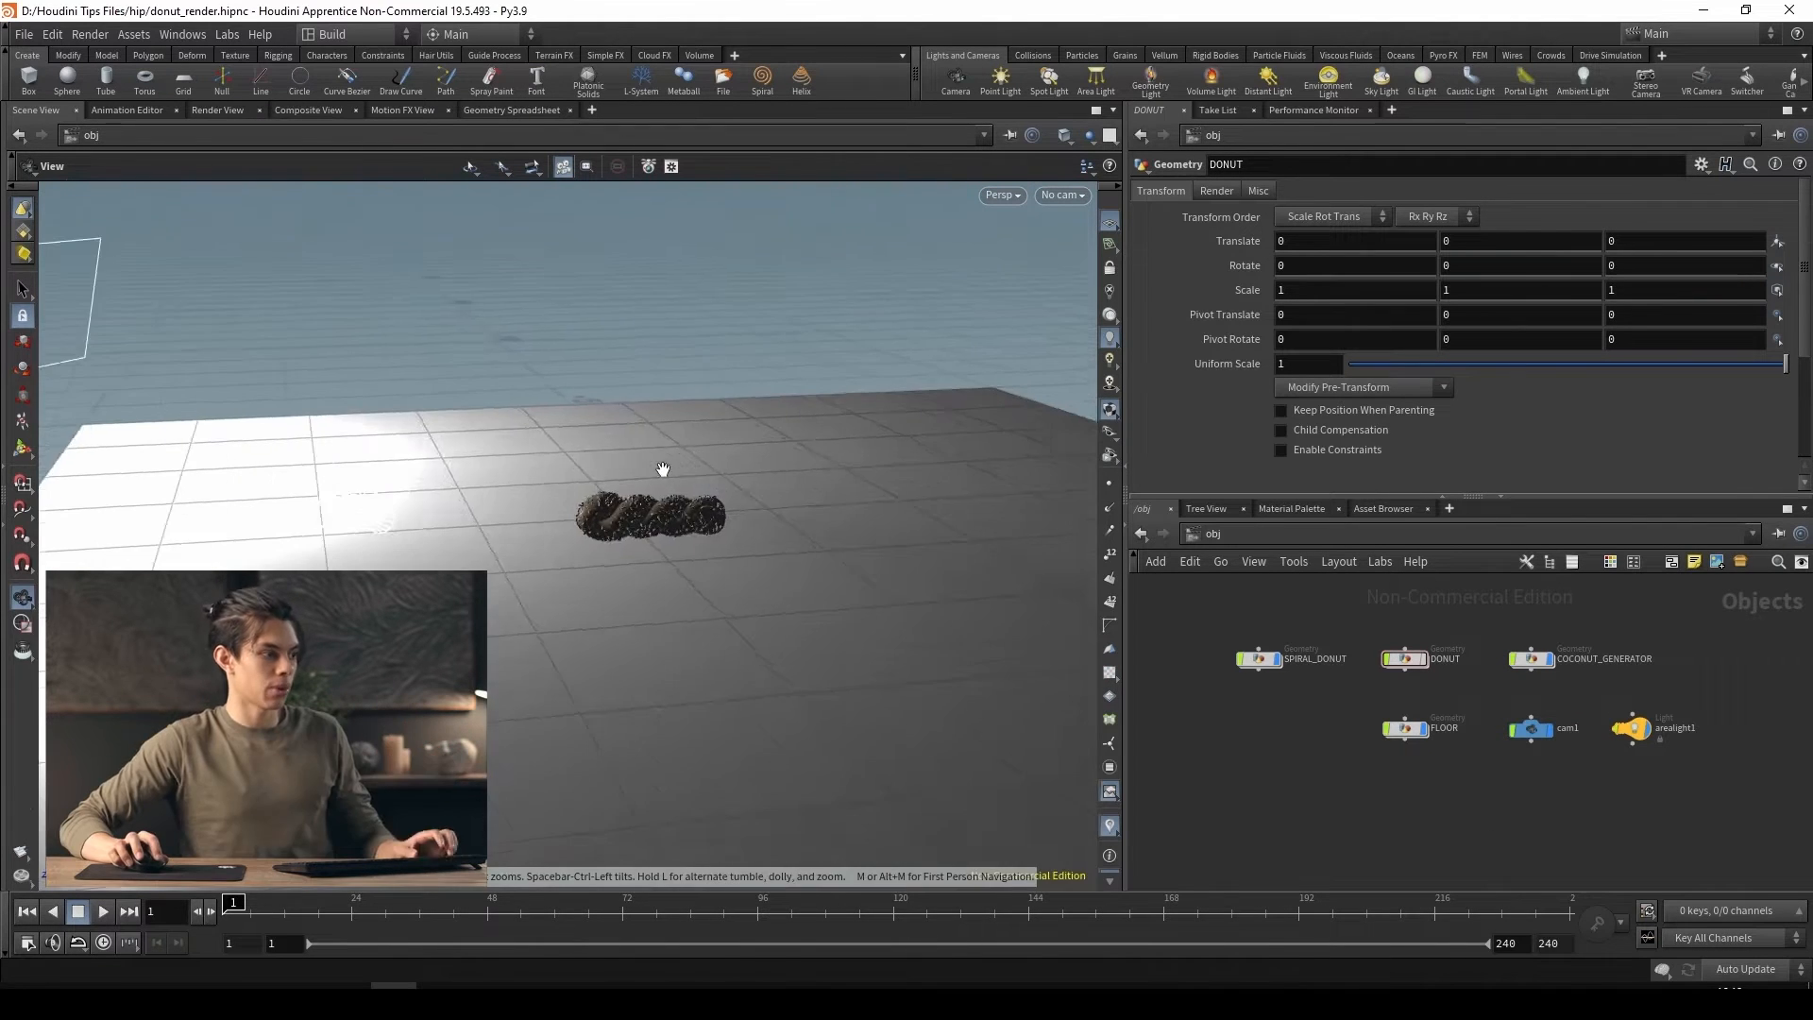
# Add a second area light aimed from slightly above at the end of the donut, and place its node below arealight1
pyautogui.moveTo(663, 469); pyautogui.dragTo(716, 488)
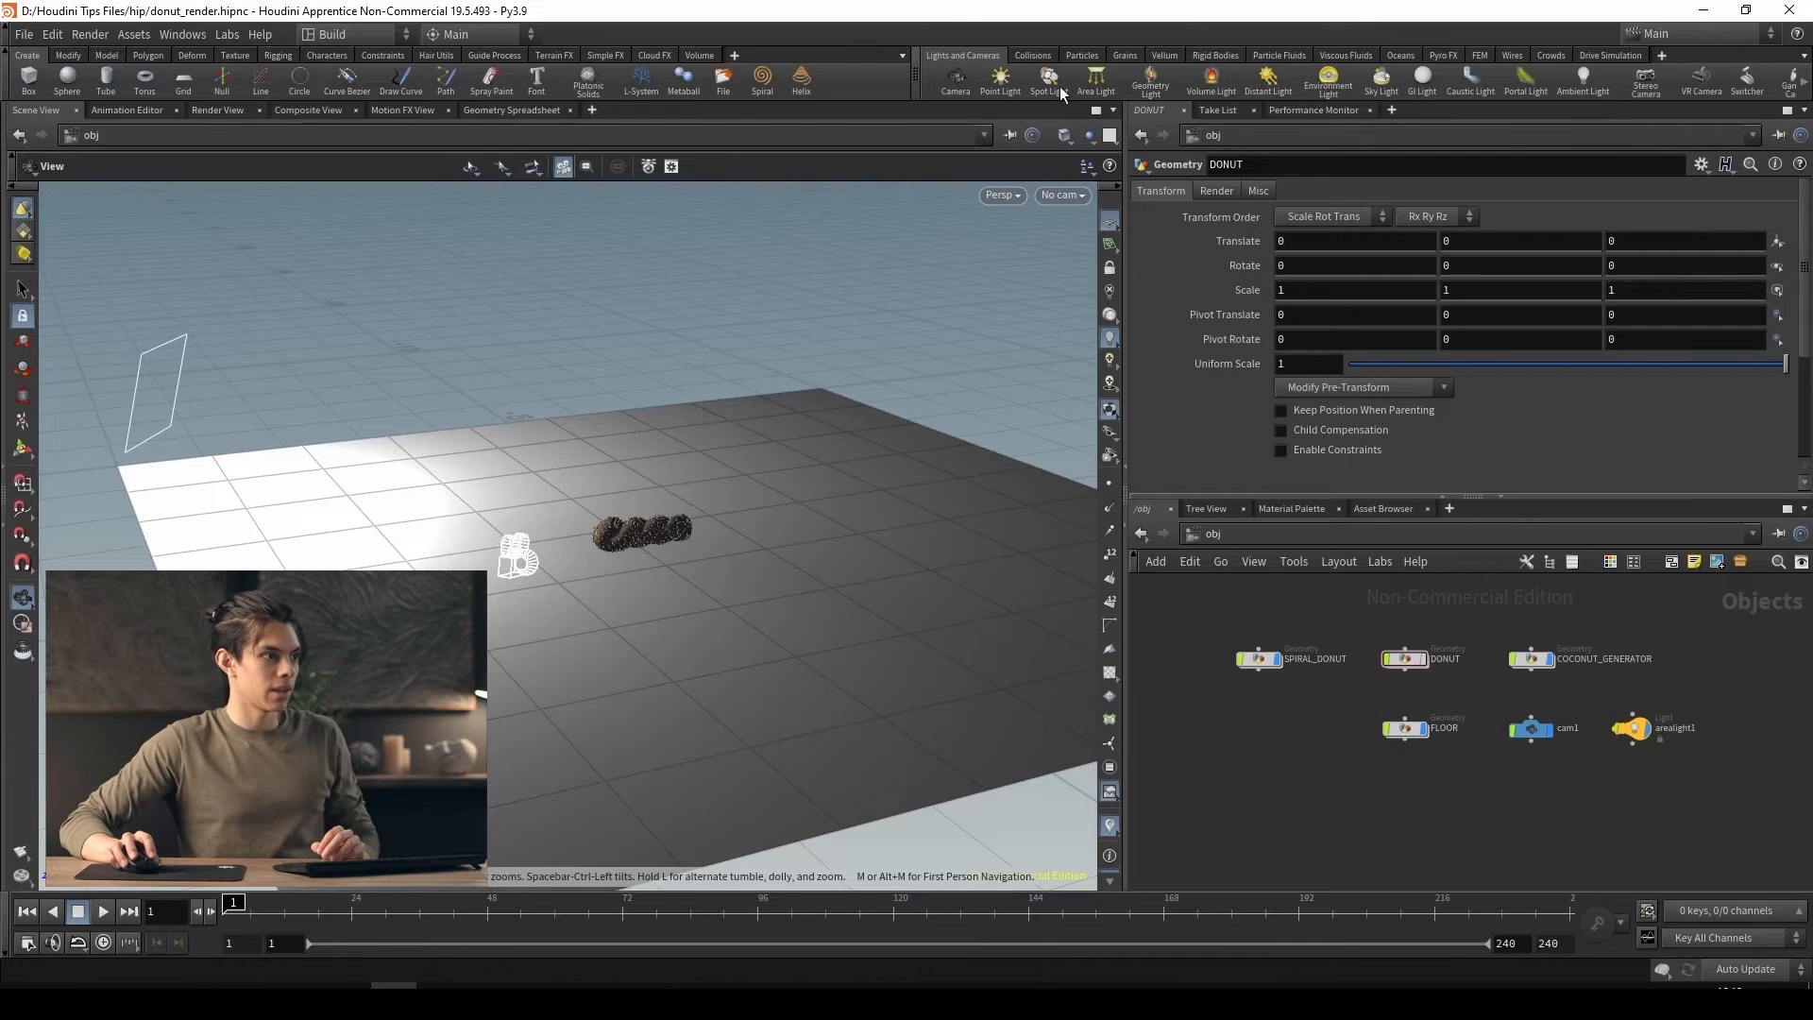
pyautogui.click(1096, 83)
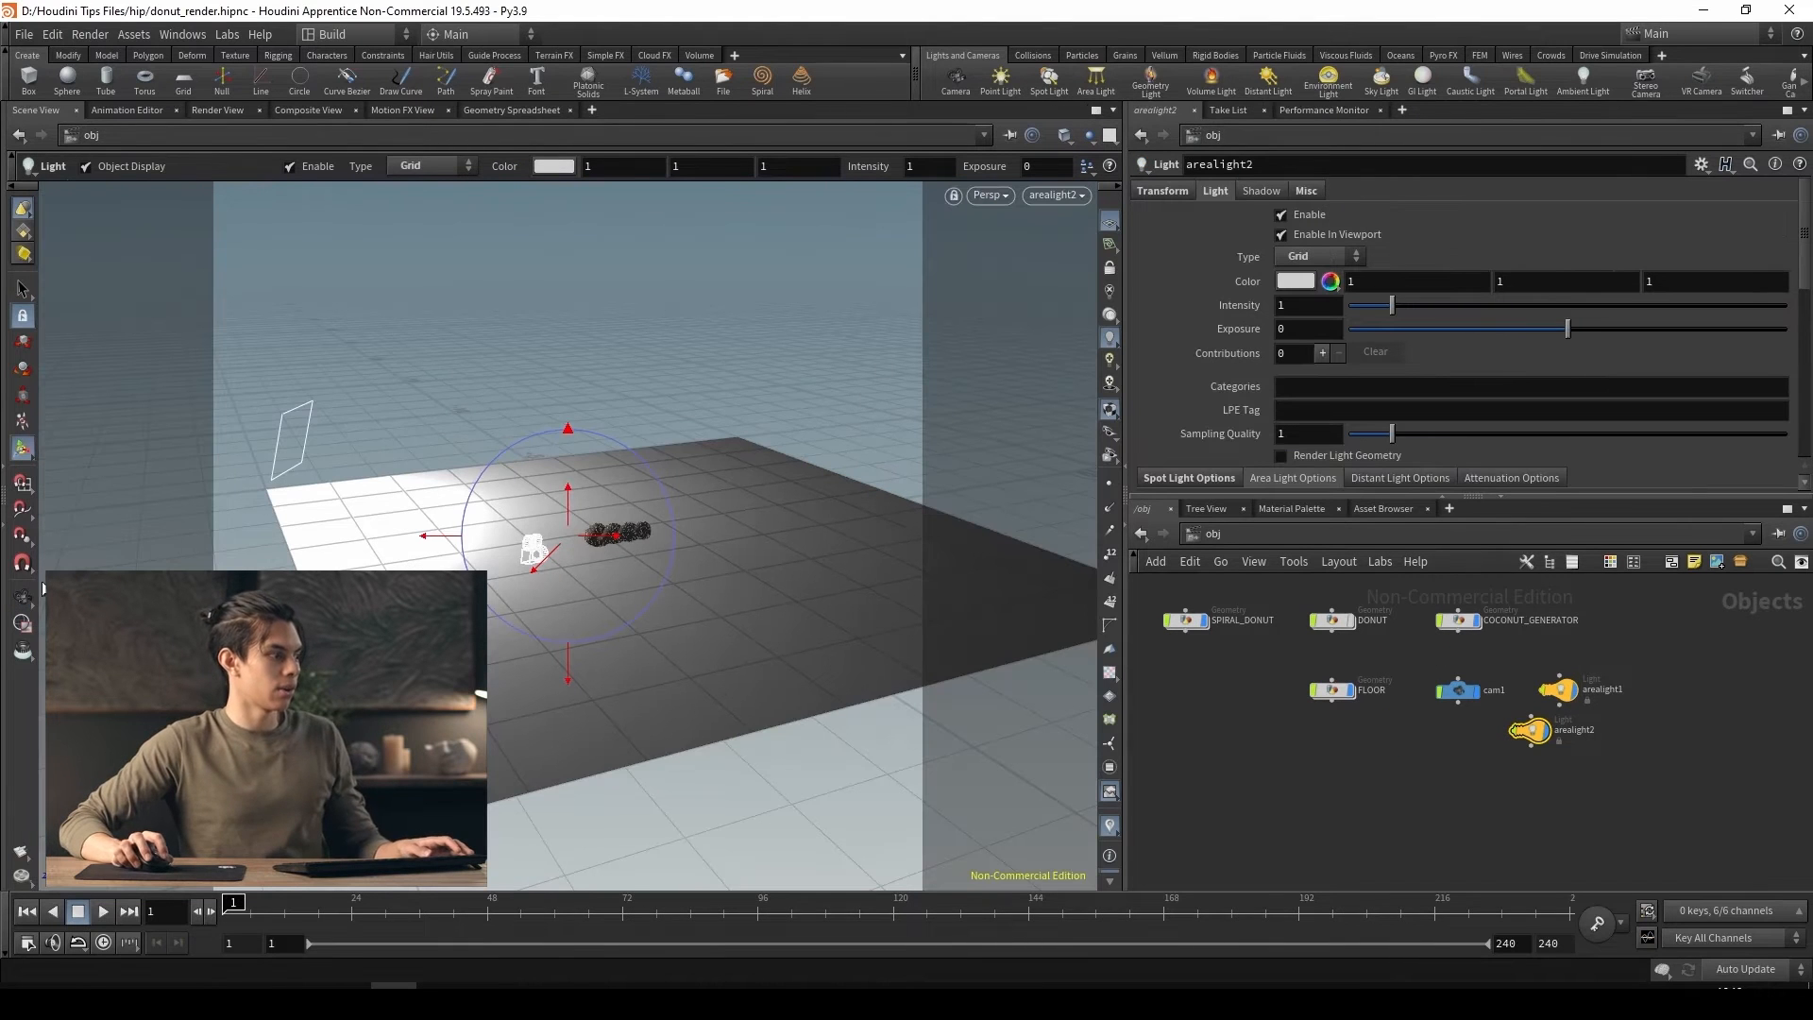
pyautogui.click(23, 597)
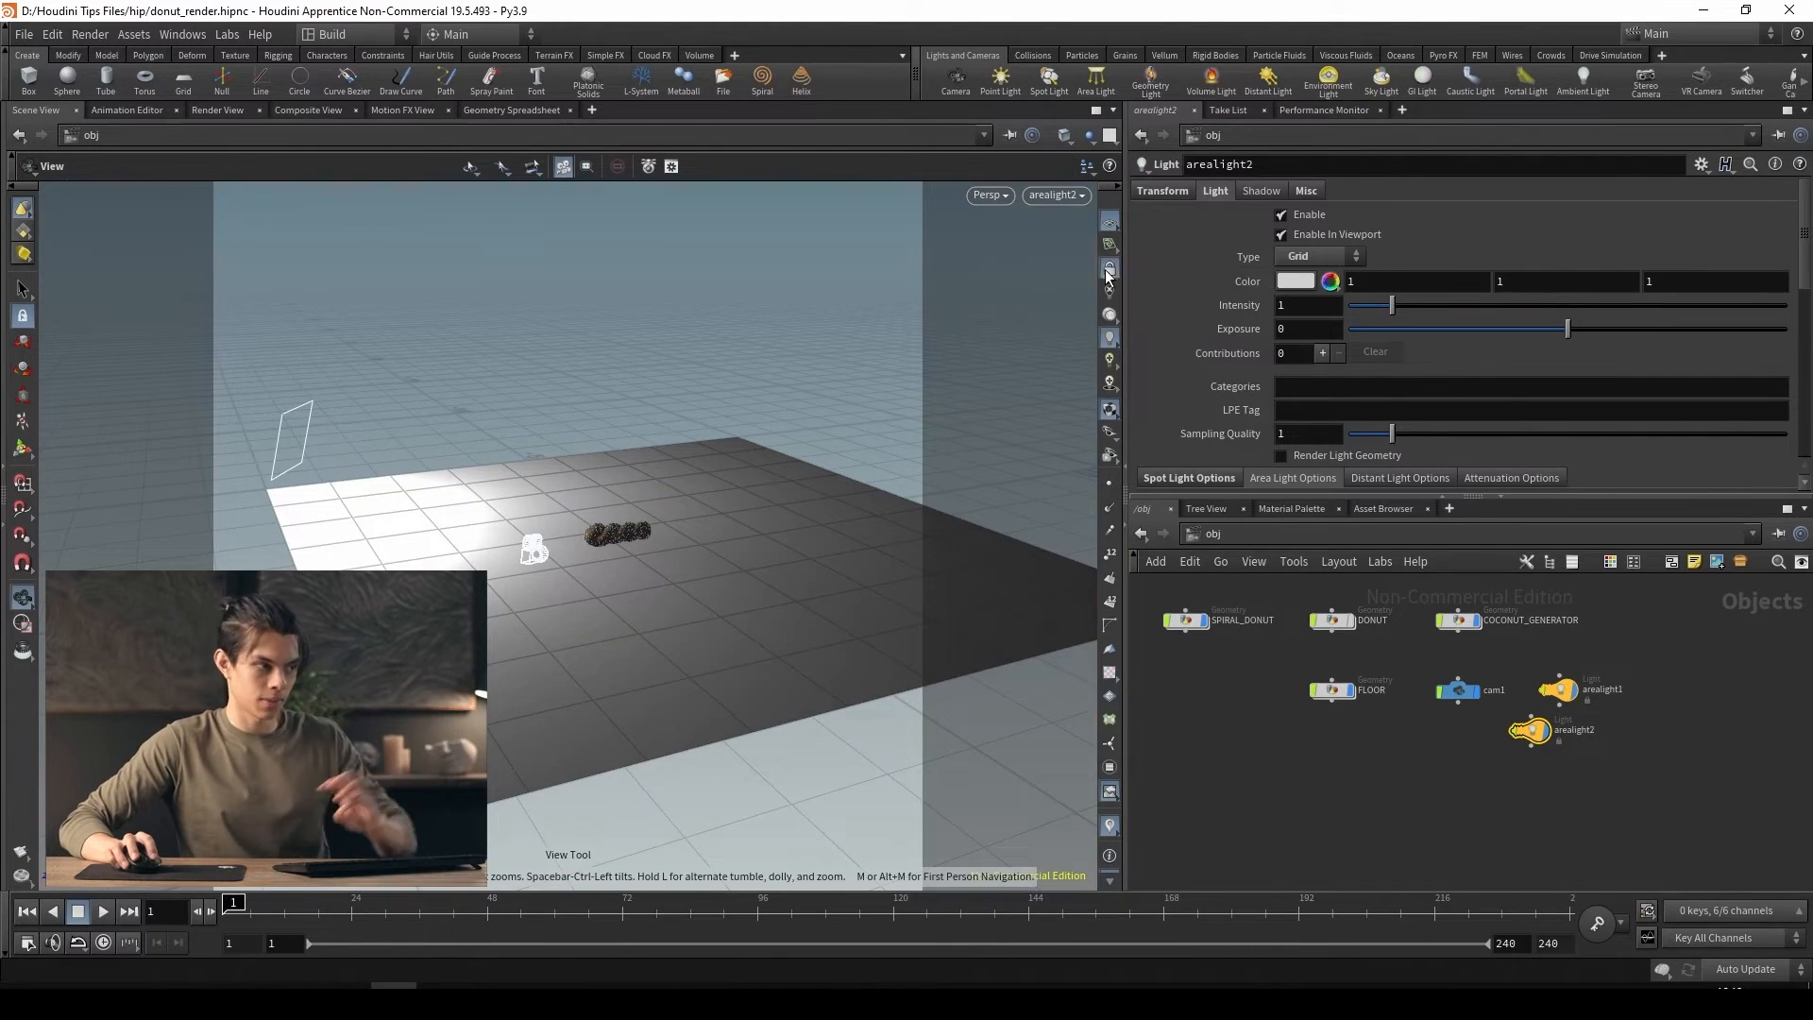
pyautogui.click(1109, 271)
pyautogui.moveTo(753, 514); pyautogui.dragTo(556, 562)
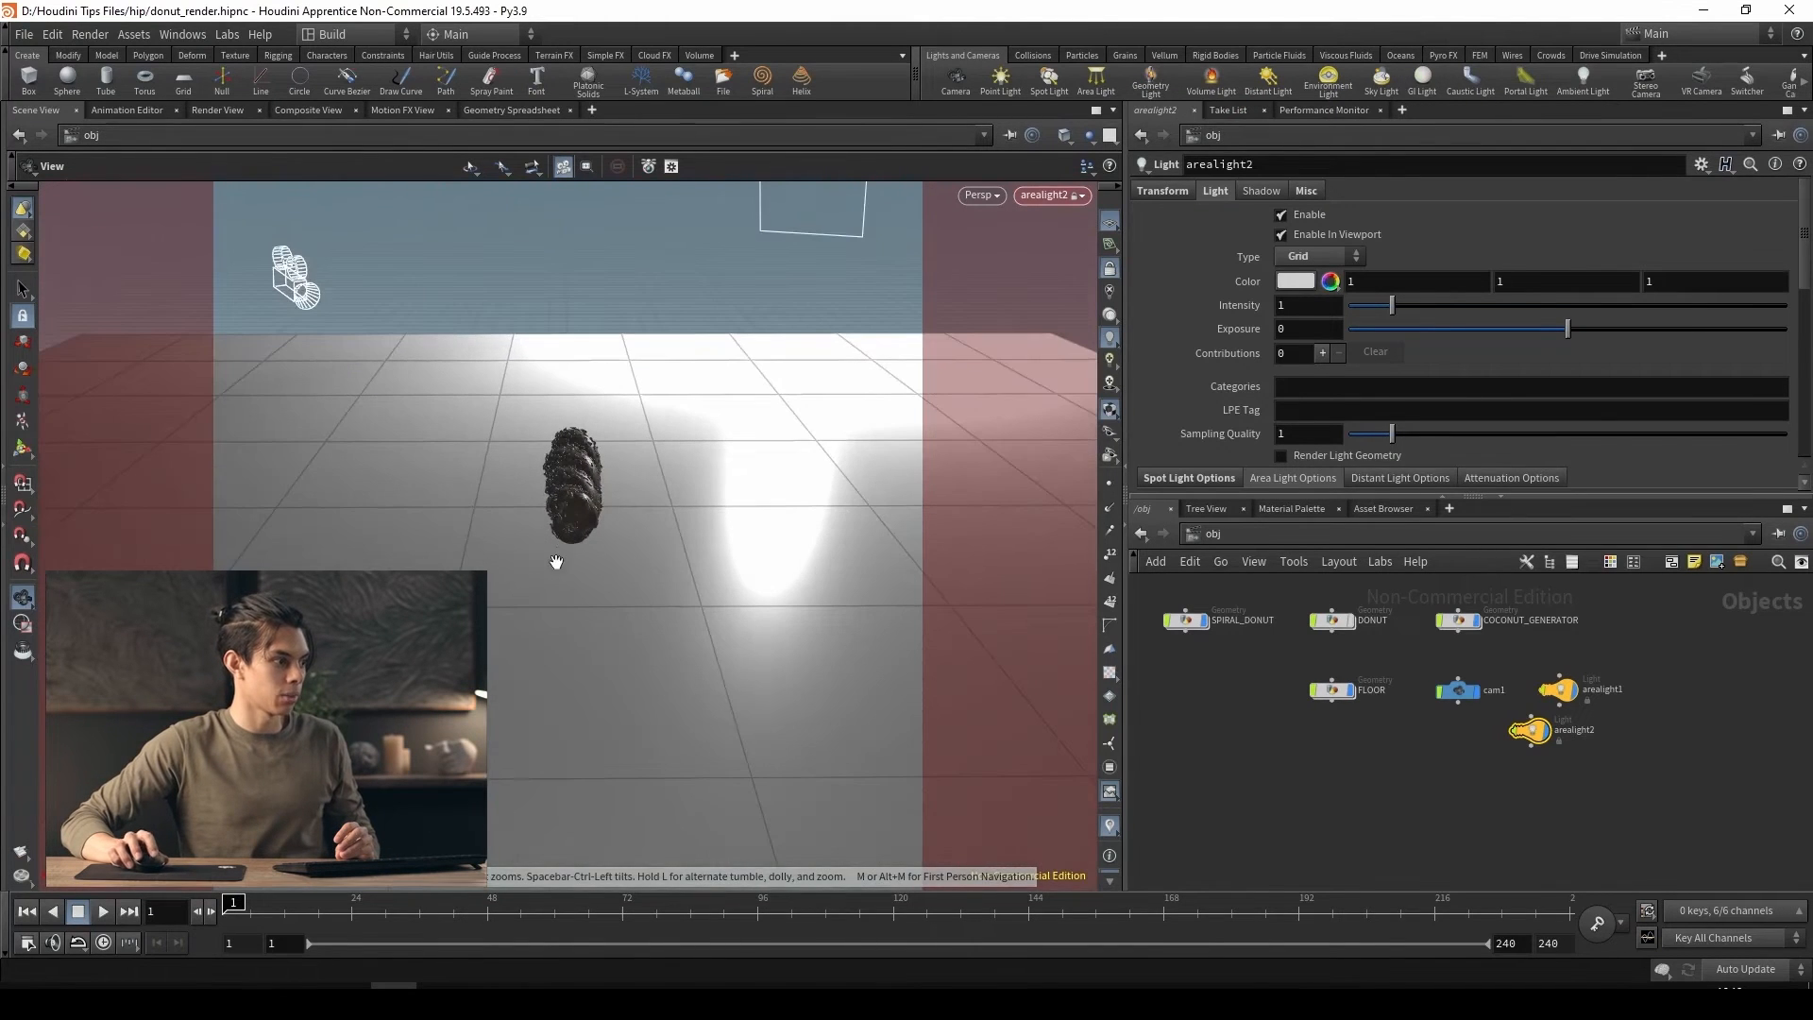
pyautogui.moveTo(1531, 736); pyautogui.dragTo(1560, 762)
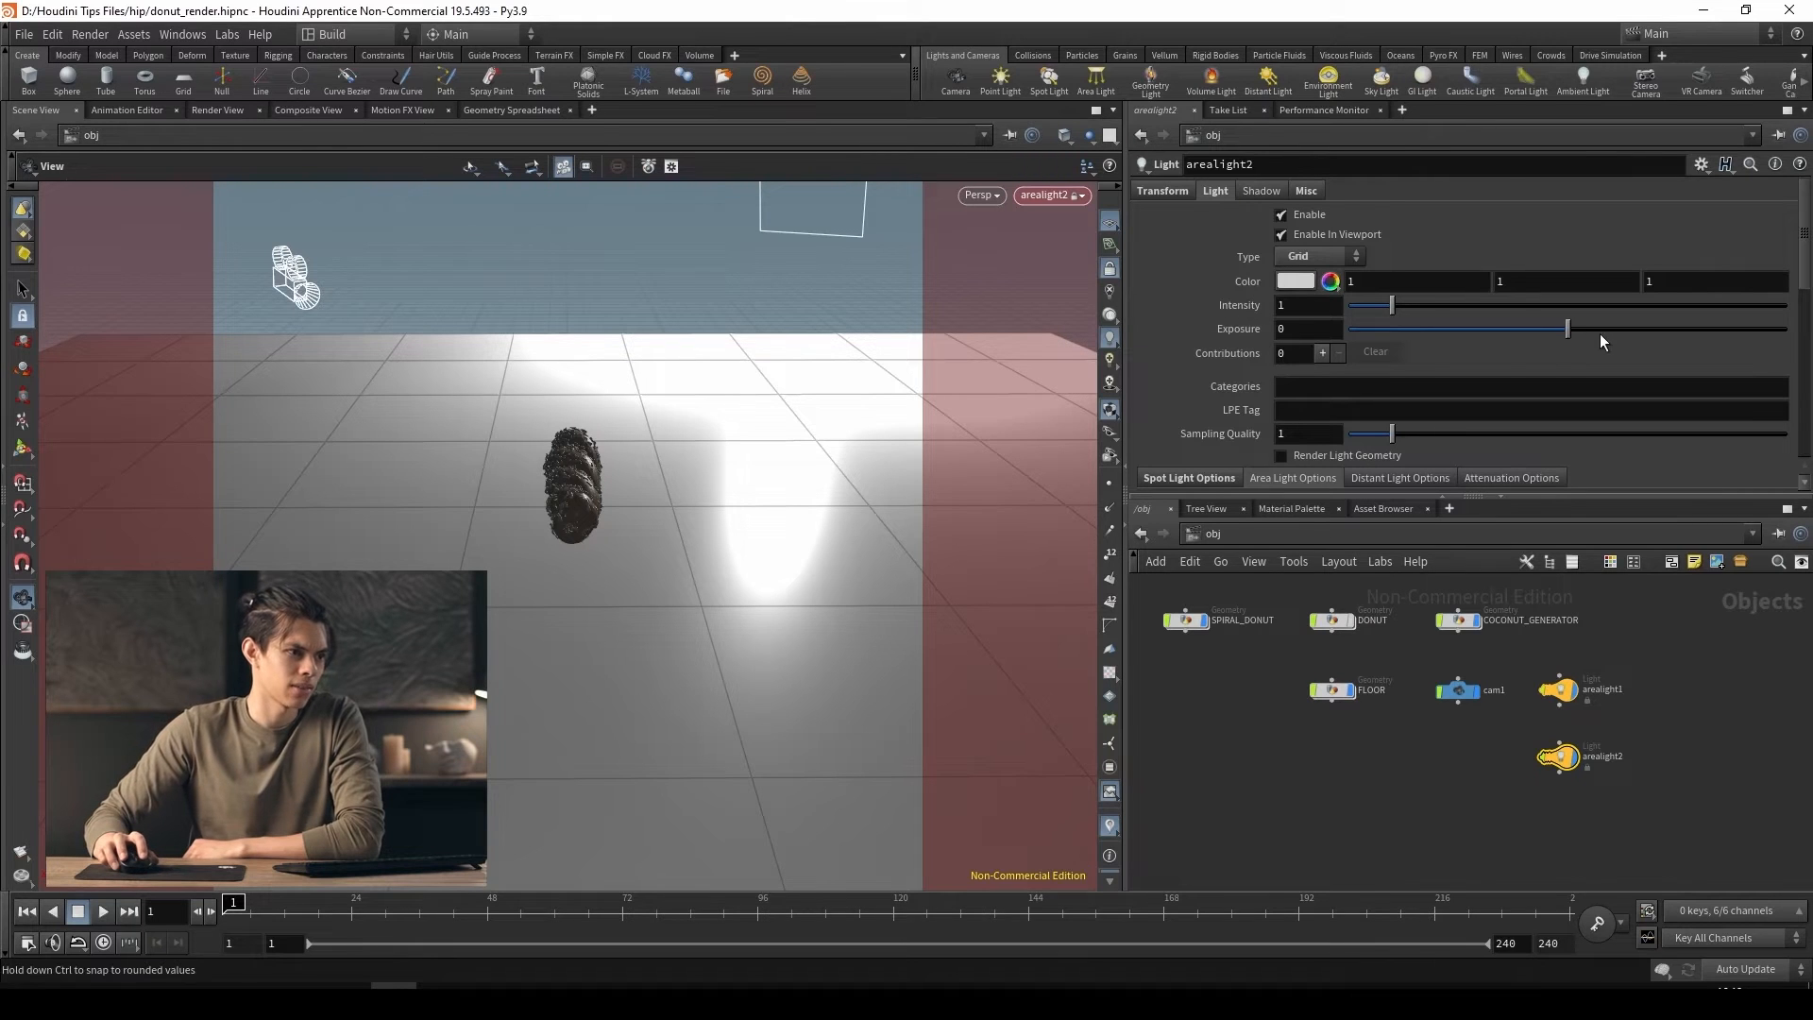
# Set the second area light's exposure to 3.48 and its color to a soft pink, FFB6A8
pyautogui.moveTo(1569, 328); pyautogui.dragTo(1643, 346)
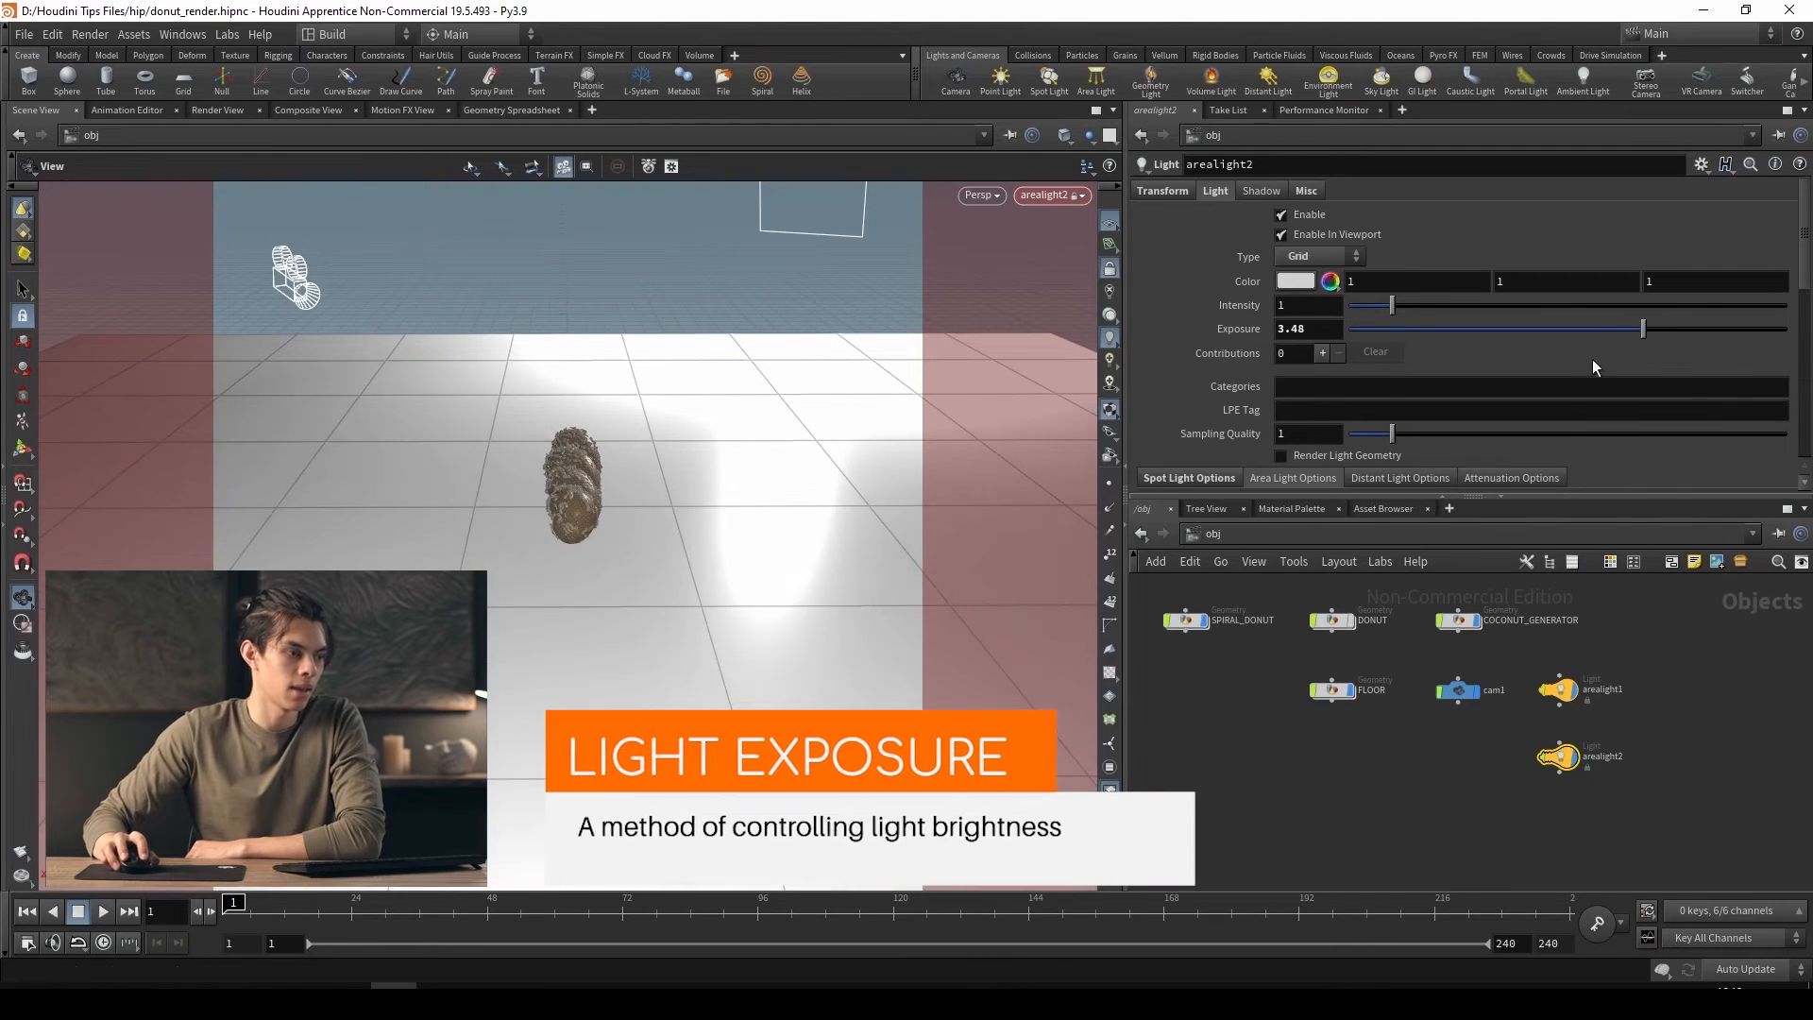
pyautogui.click(1294, 283)
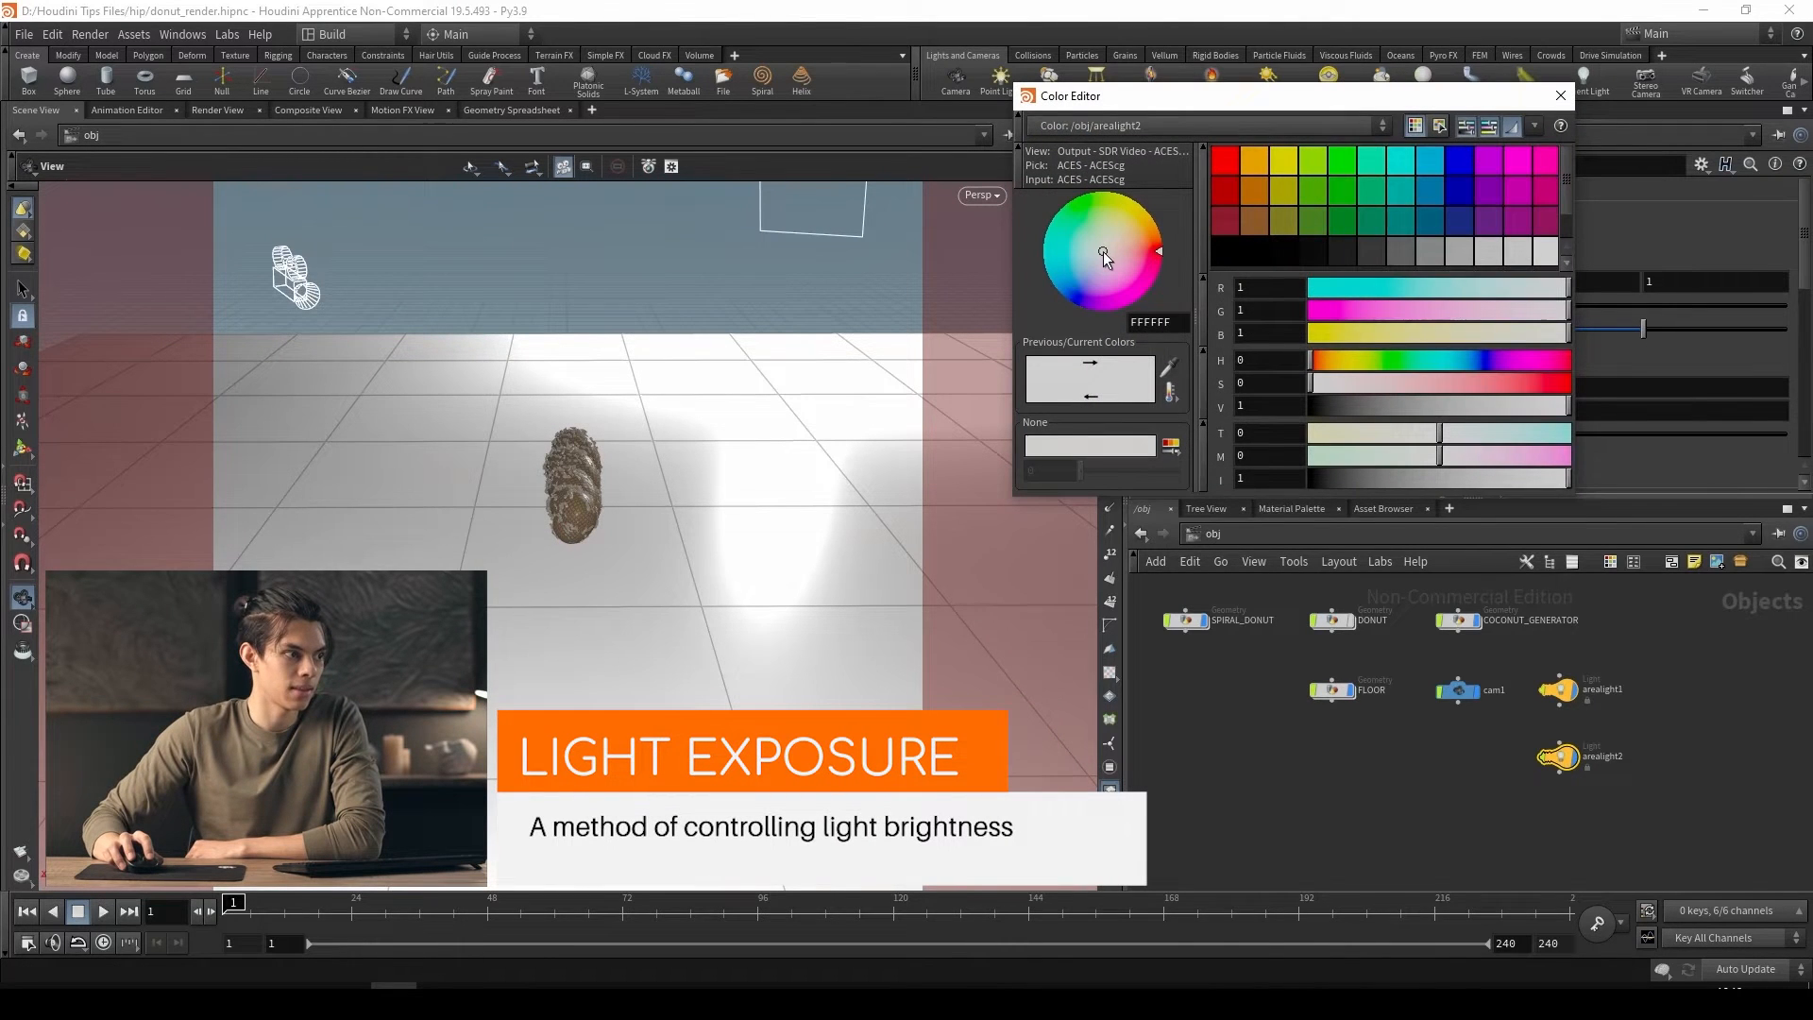
pyautogui.moveTo(1103, 251); pyautogui.dragTo(1120, 251)
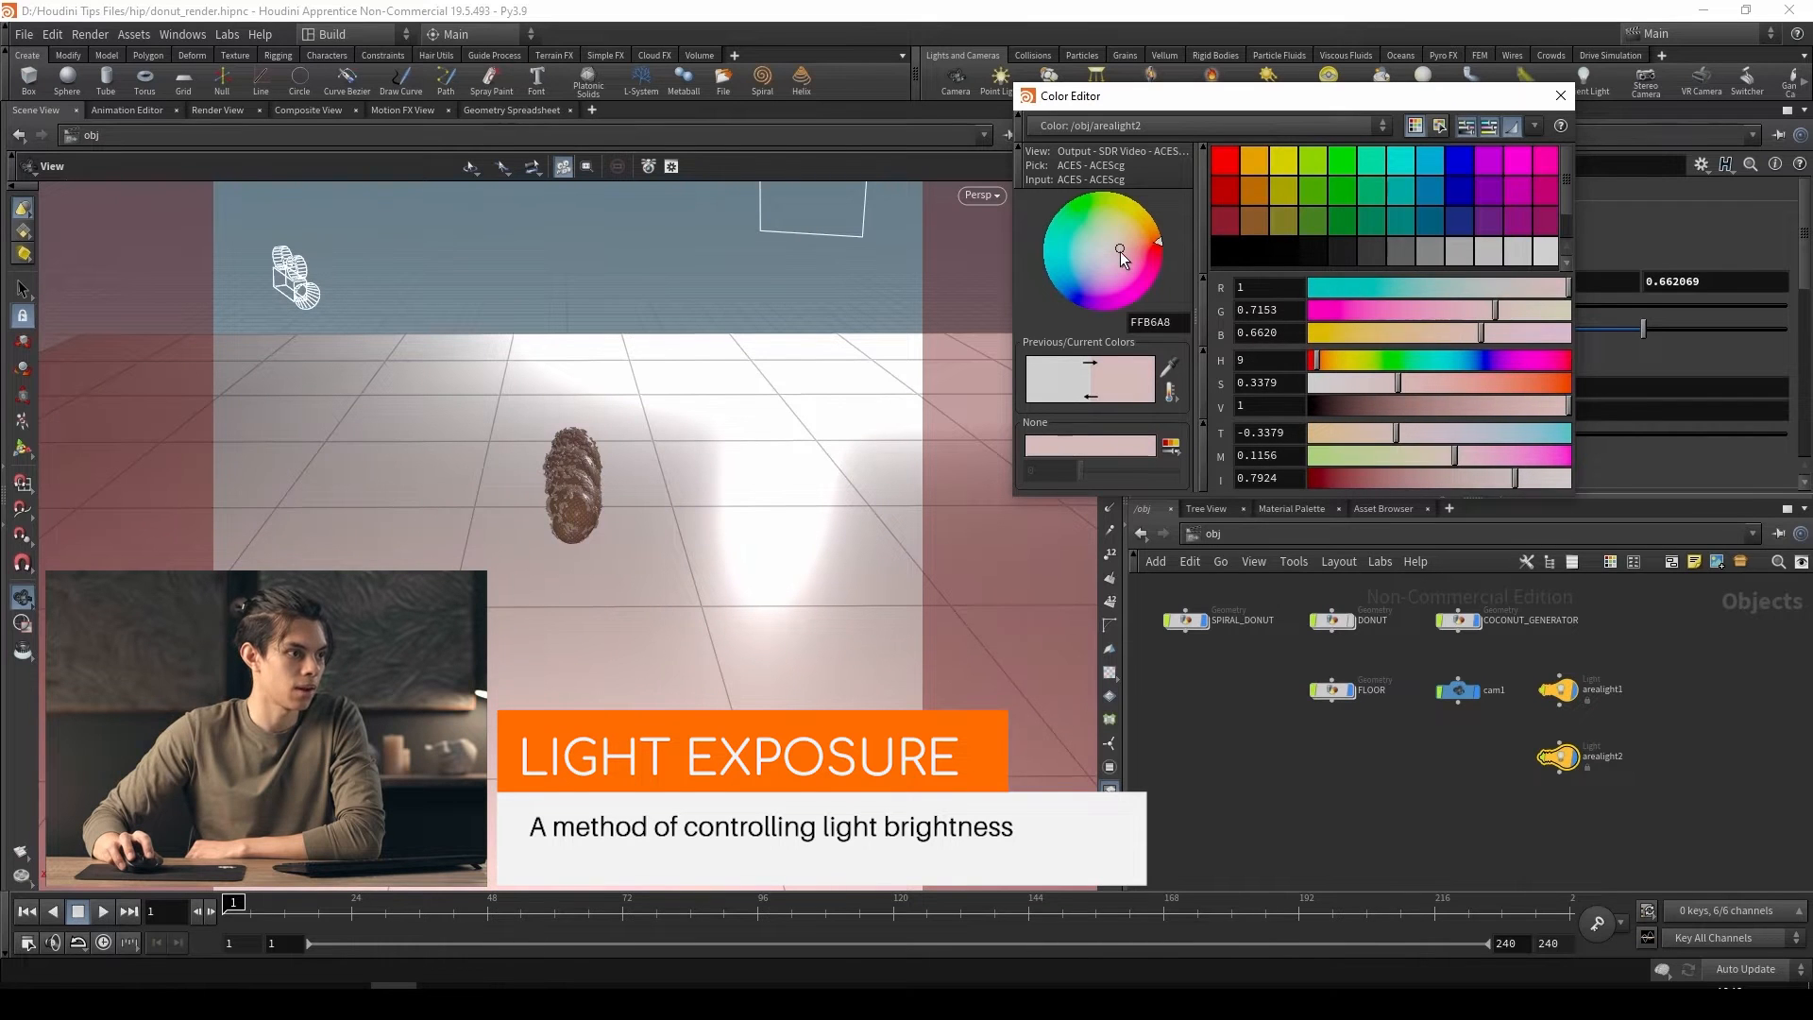
pyautogui.click(1560, 96)
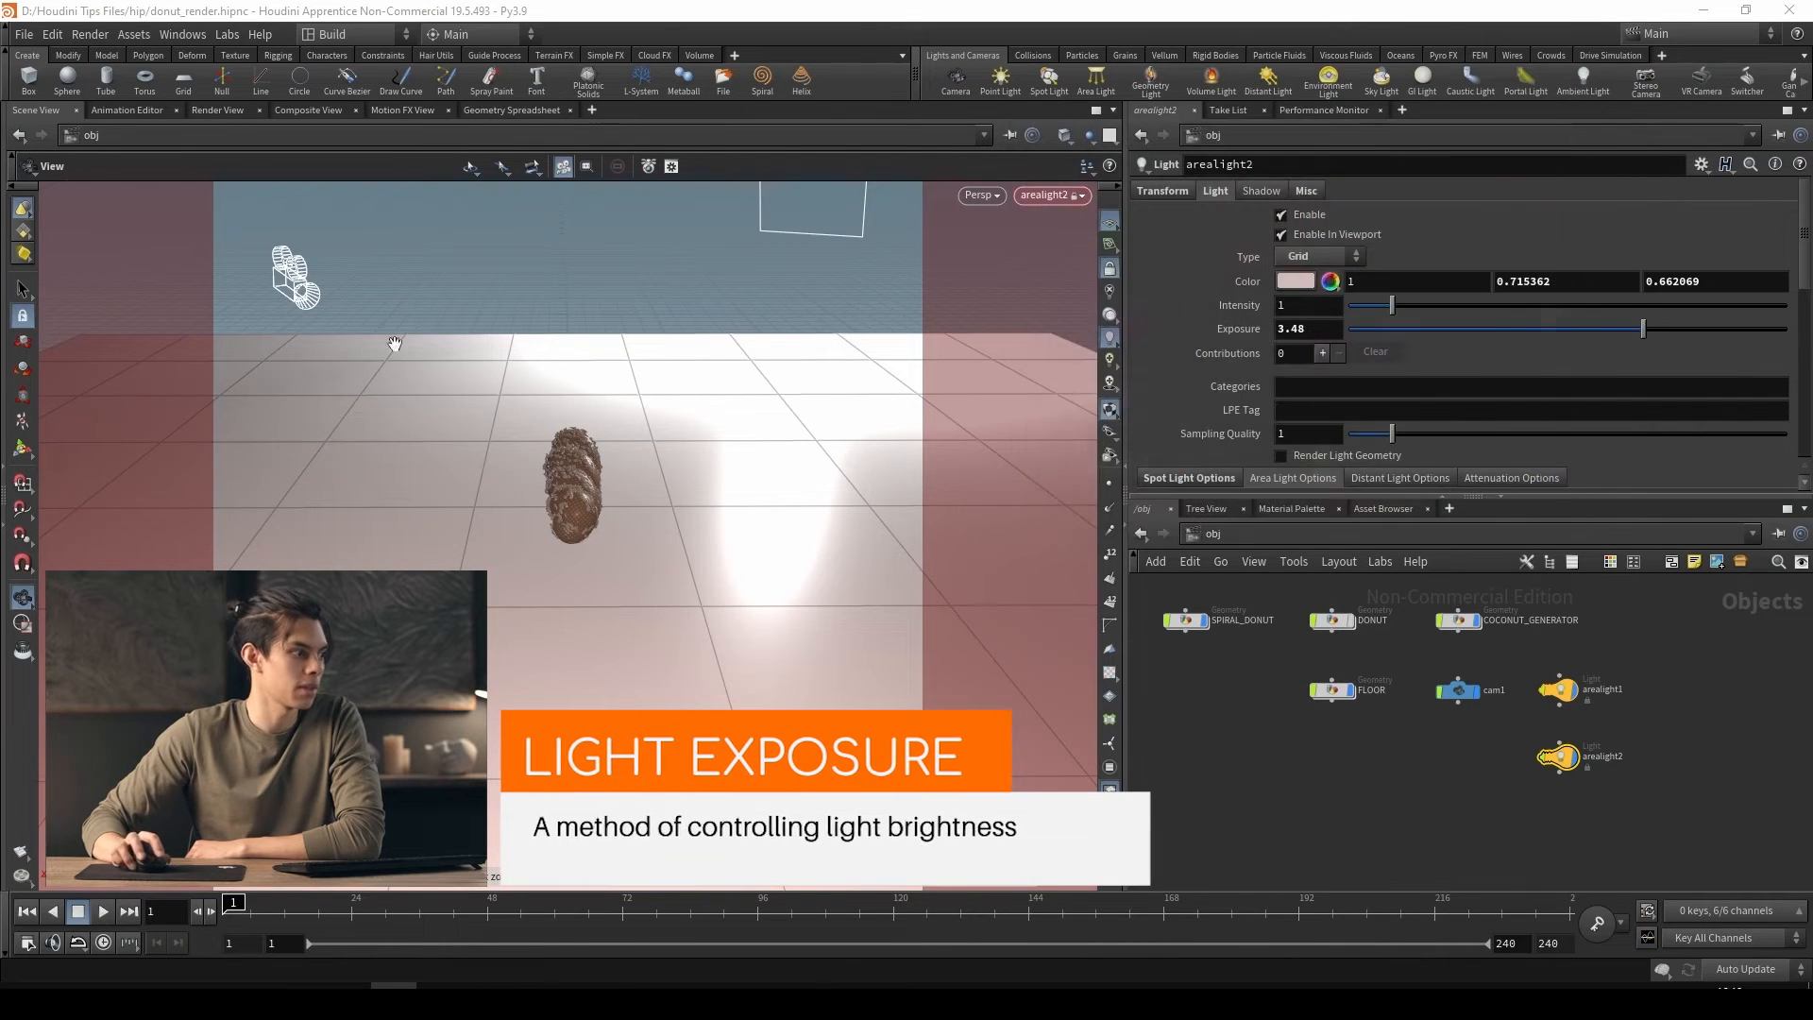
# Unlock the second area light from the viewport and return to looking through cam1
pyautogui.click(1111, 268)
pyautogui.scroll(-5, 755, 472)
pyautogui.moveTo(585, 468); pyautogui.dragTo(781, 533)
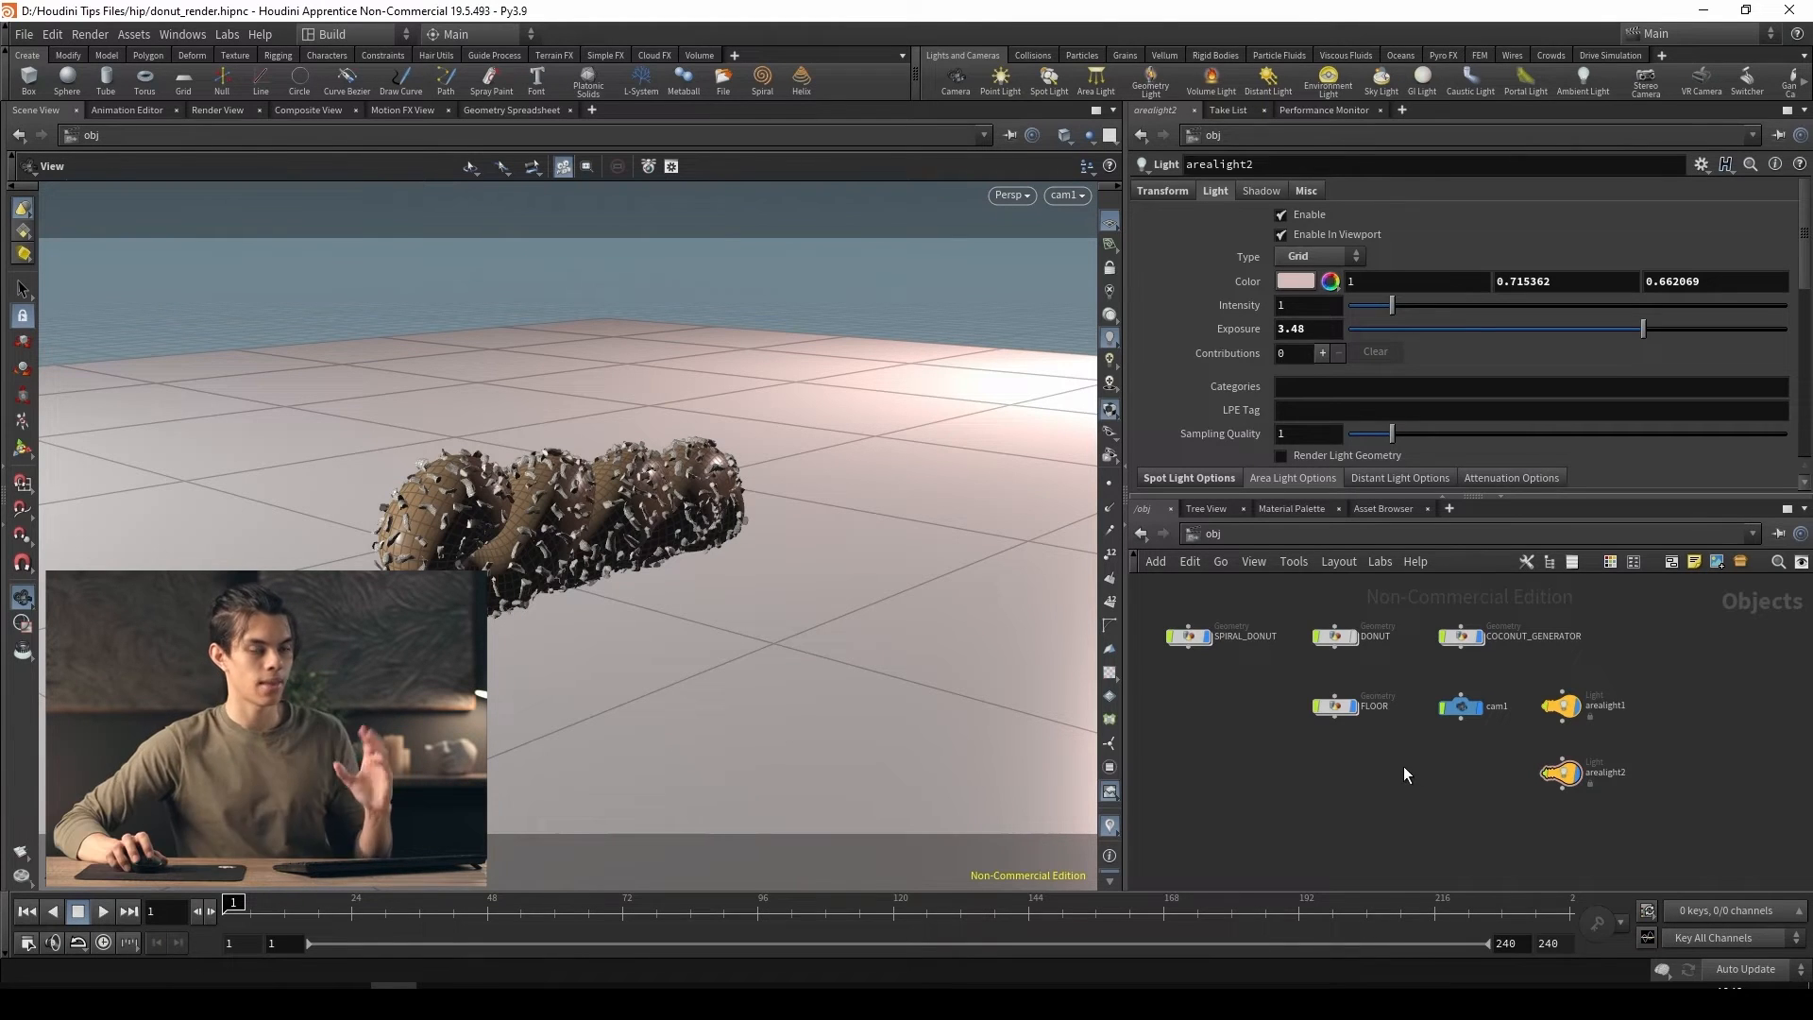
# Look into the scene's built-in mat network and return to the obj network
pyautogui.click(1328, 535)
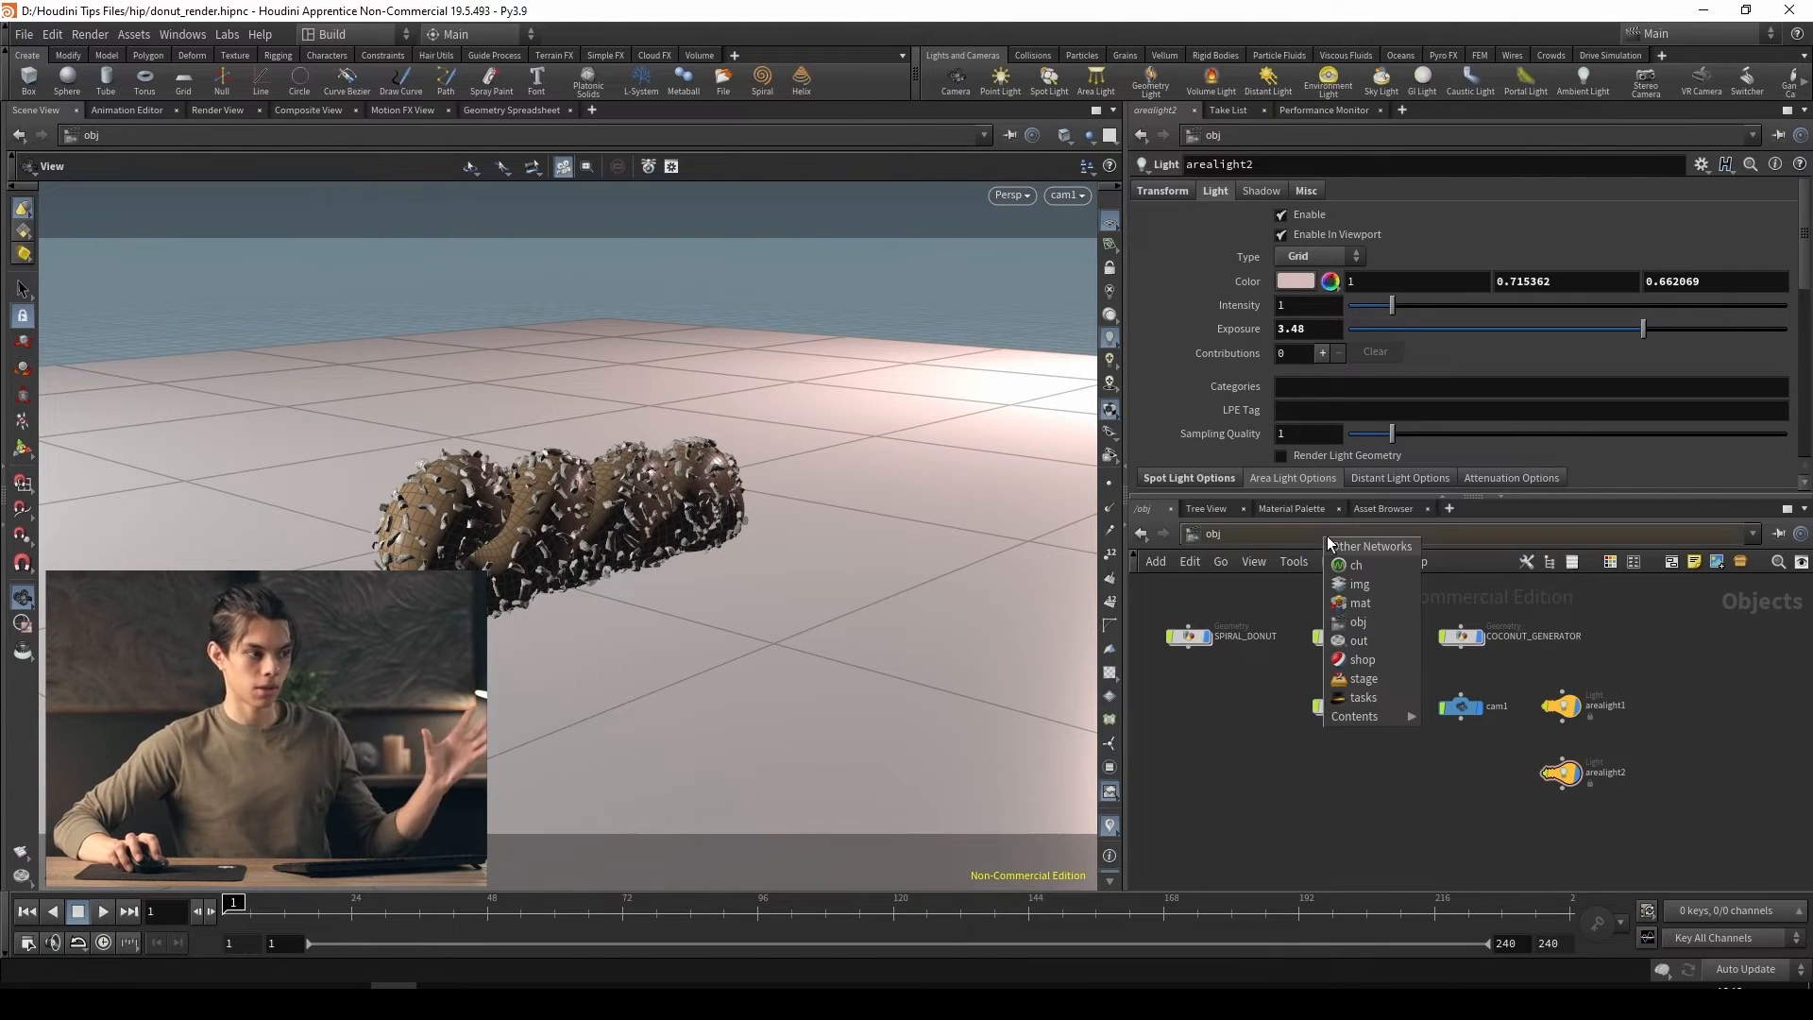
pyautogui.click(1371, 608)
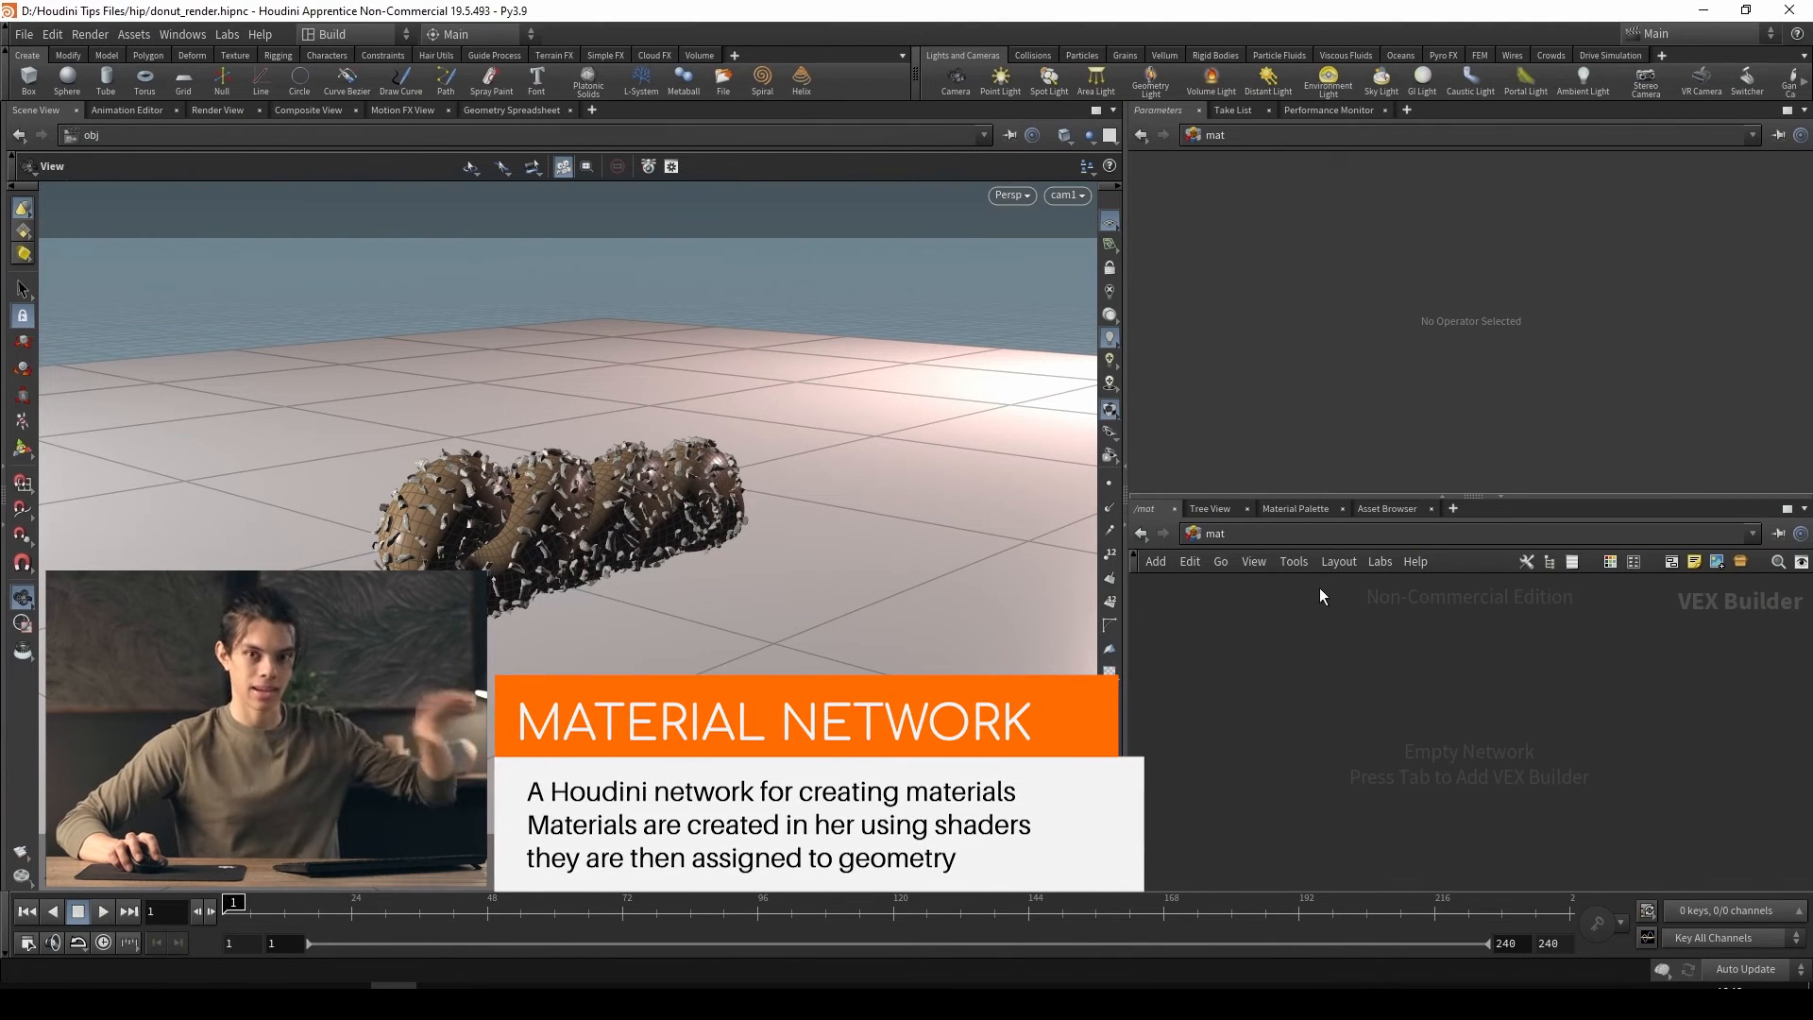
pyautogui.click(1328, 535)
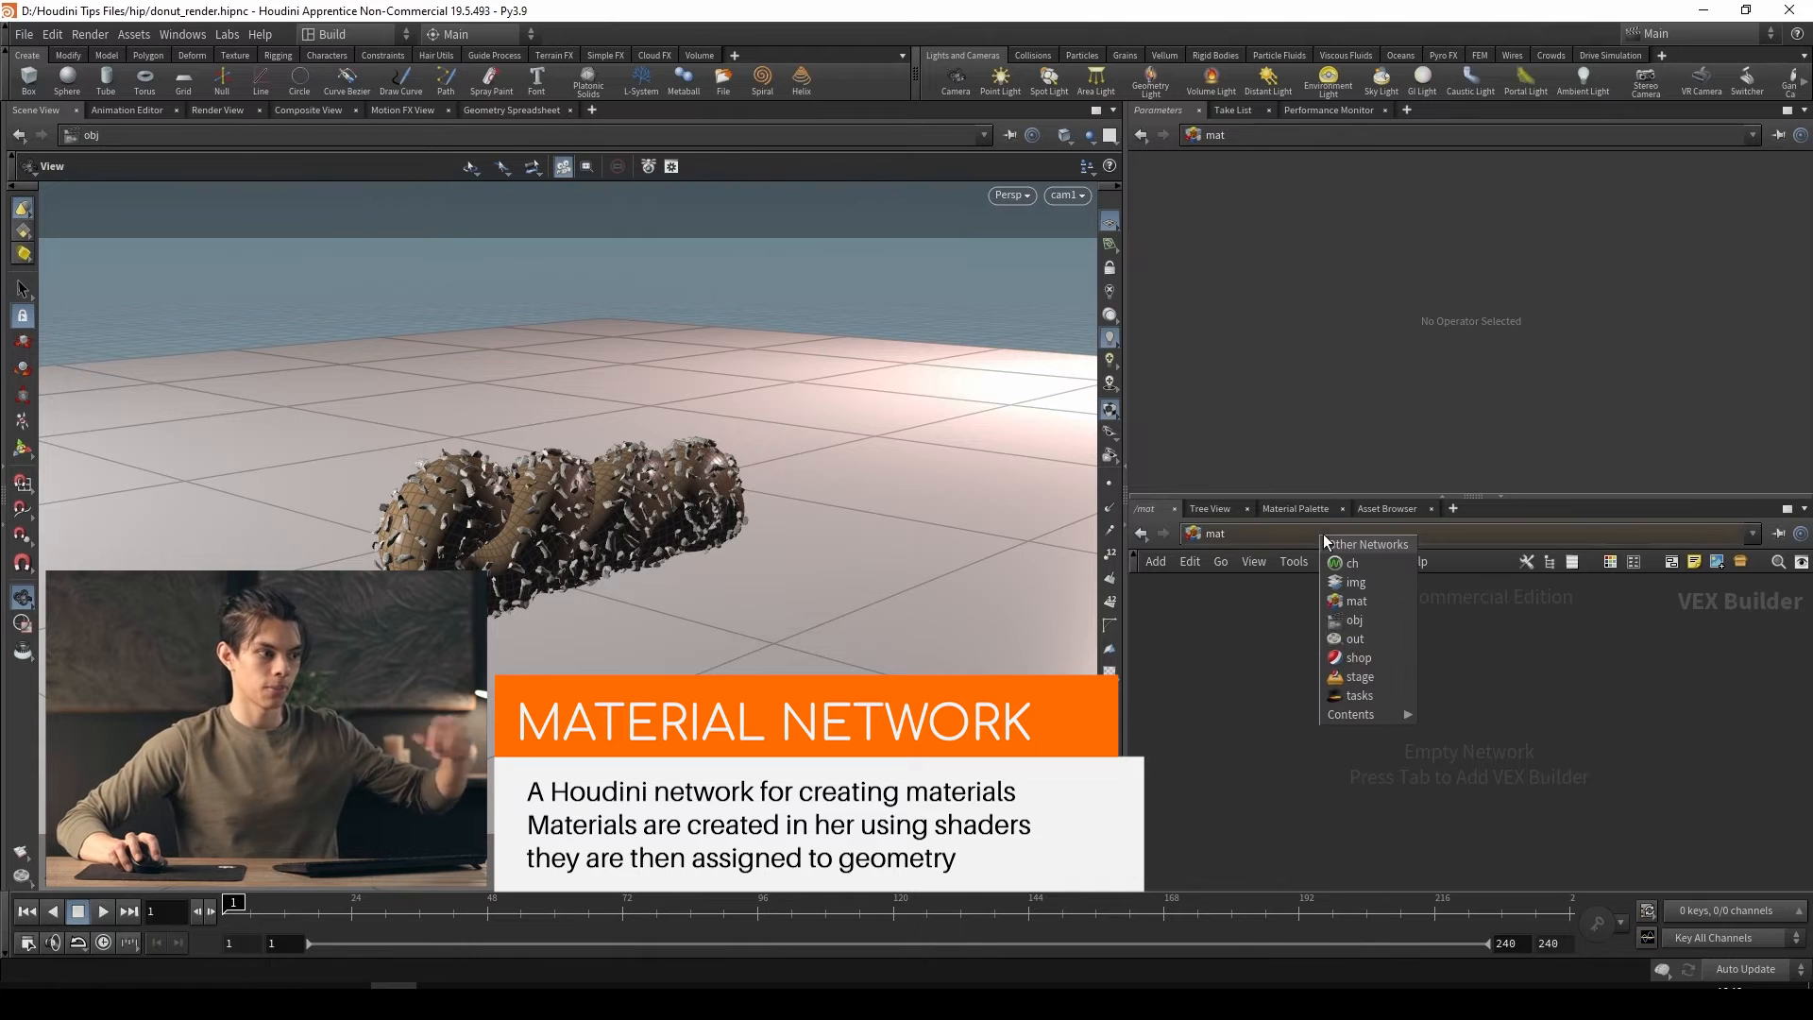
pyautogui.click(1355, 621)
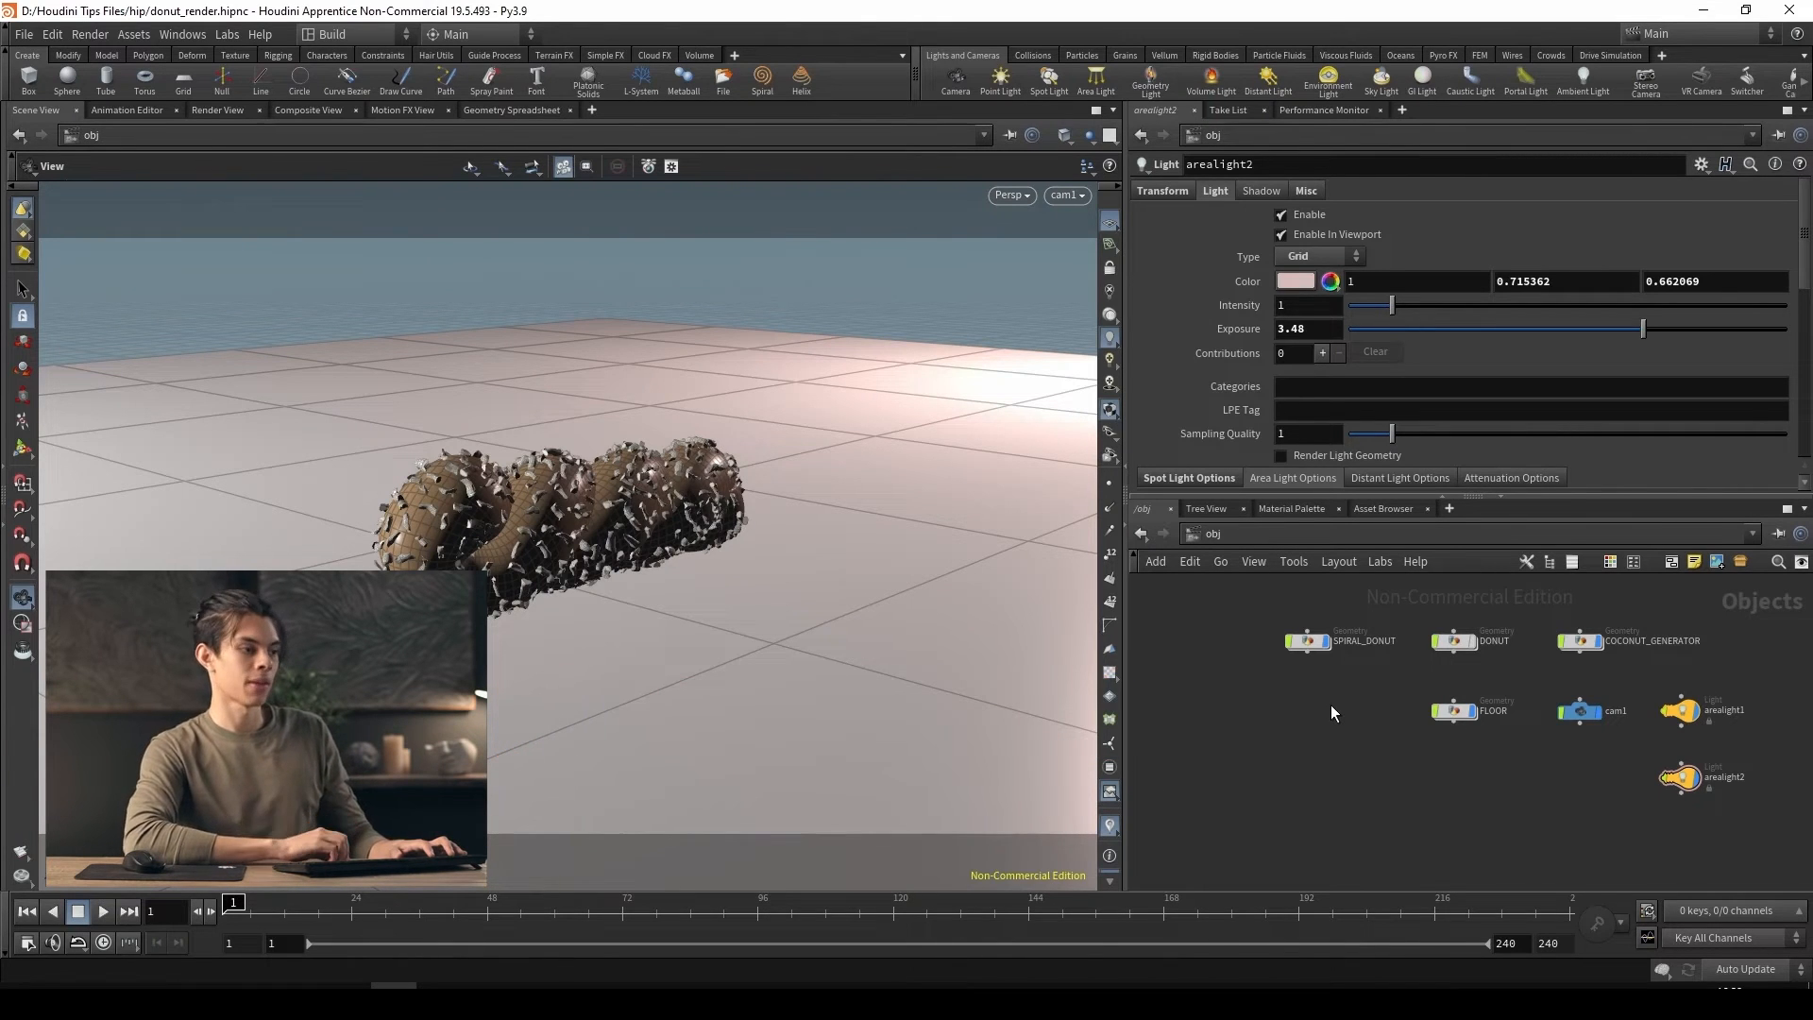
# Add a Material Network node at the object level and place it beside FLOOR, below SPIRAL_DONUT
pyautogui.press('Tab')
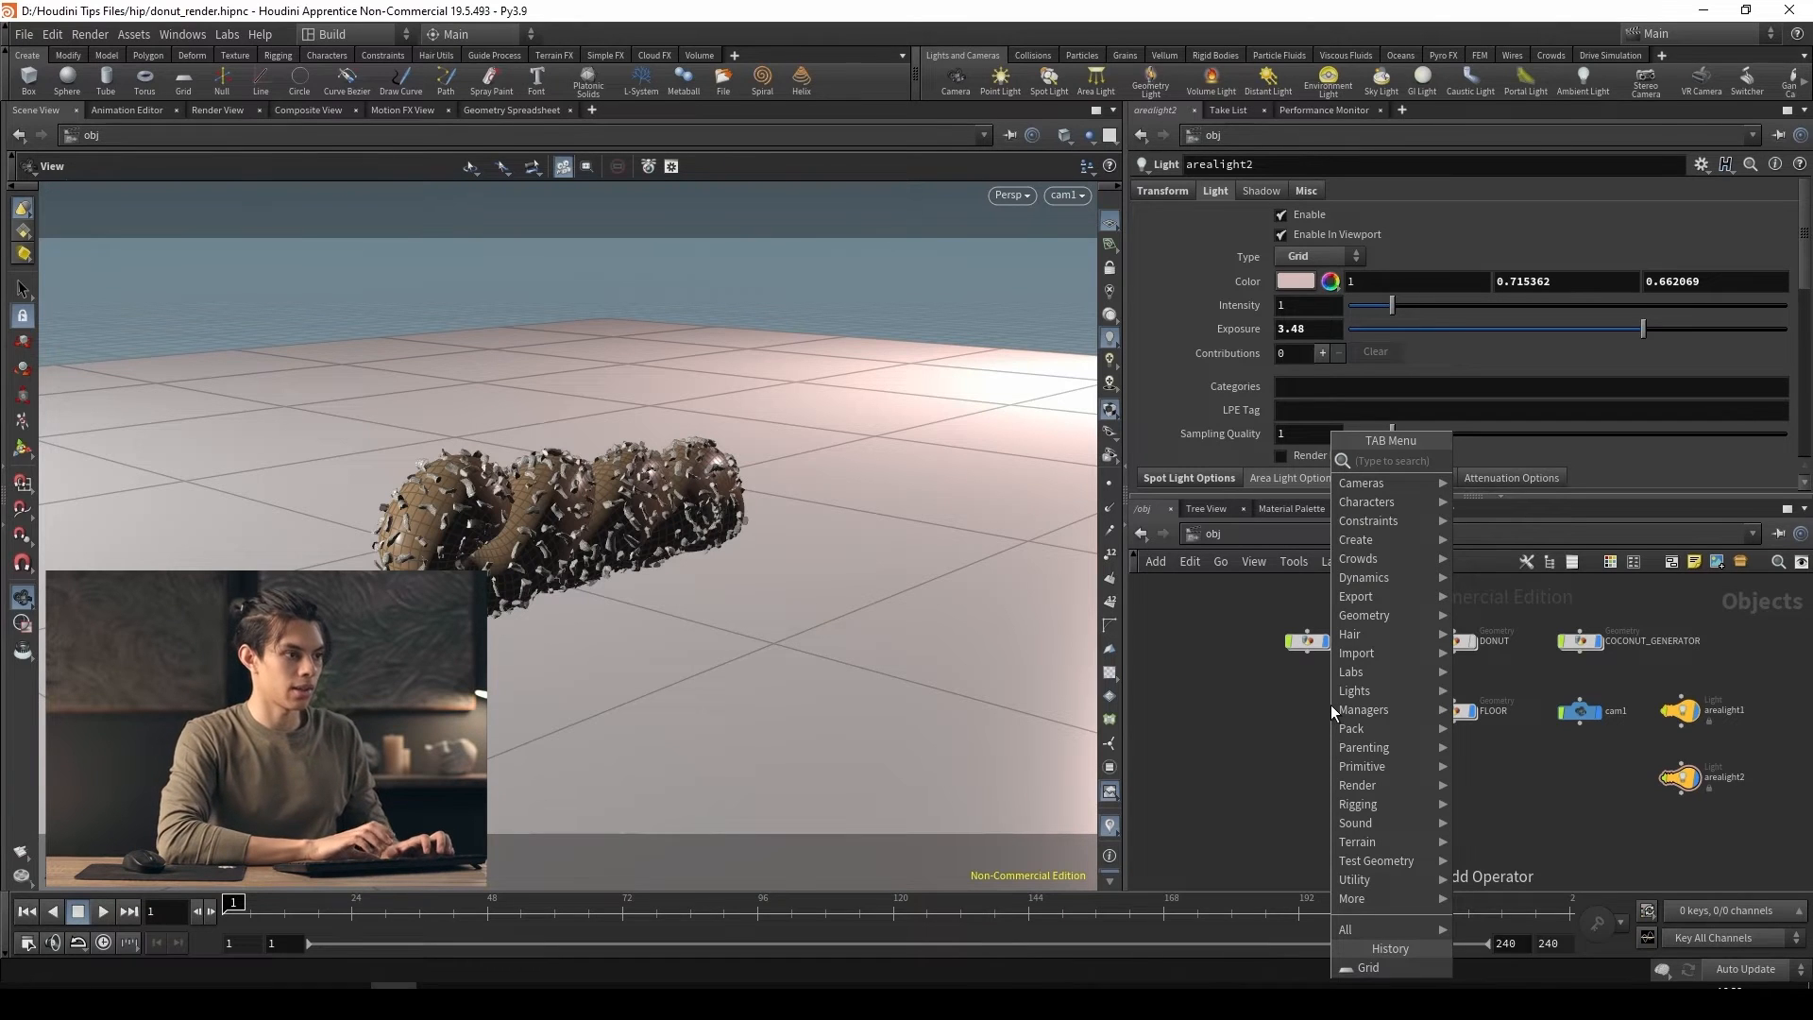
pyautogui.write('matene')
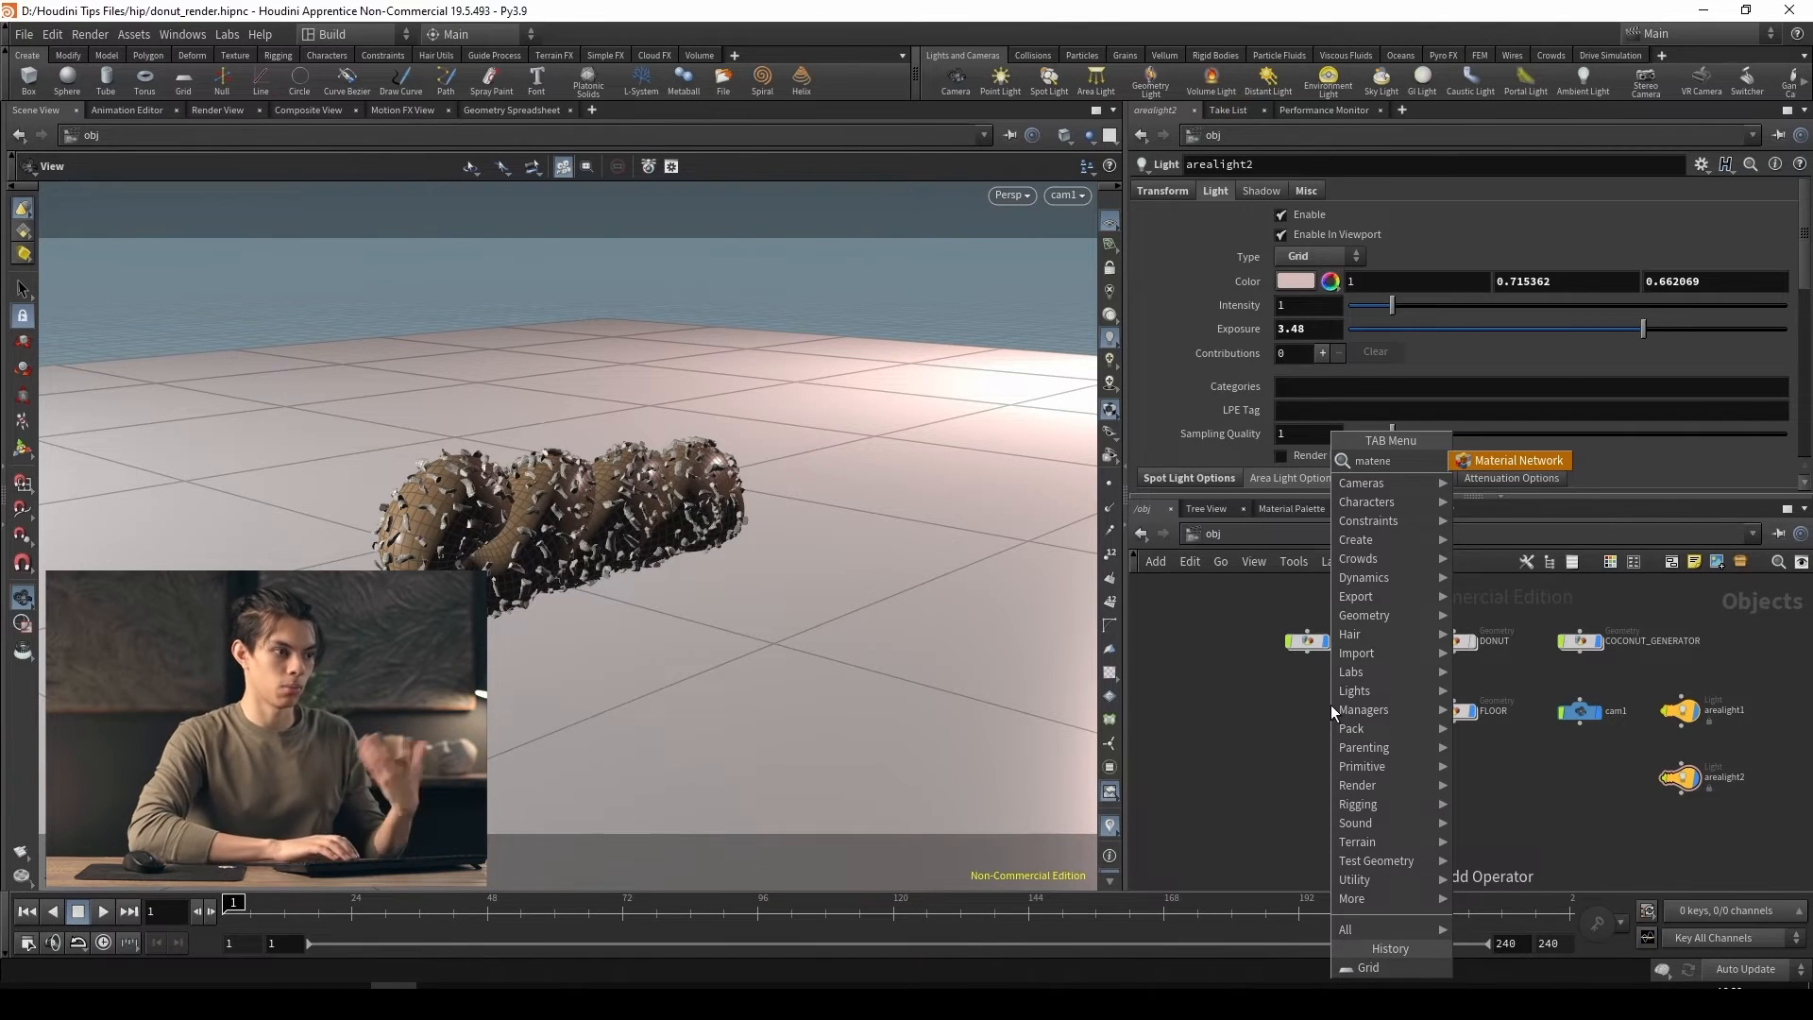
pyautogui.press('Return')
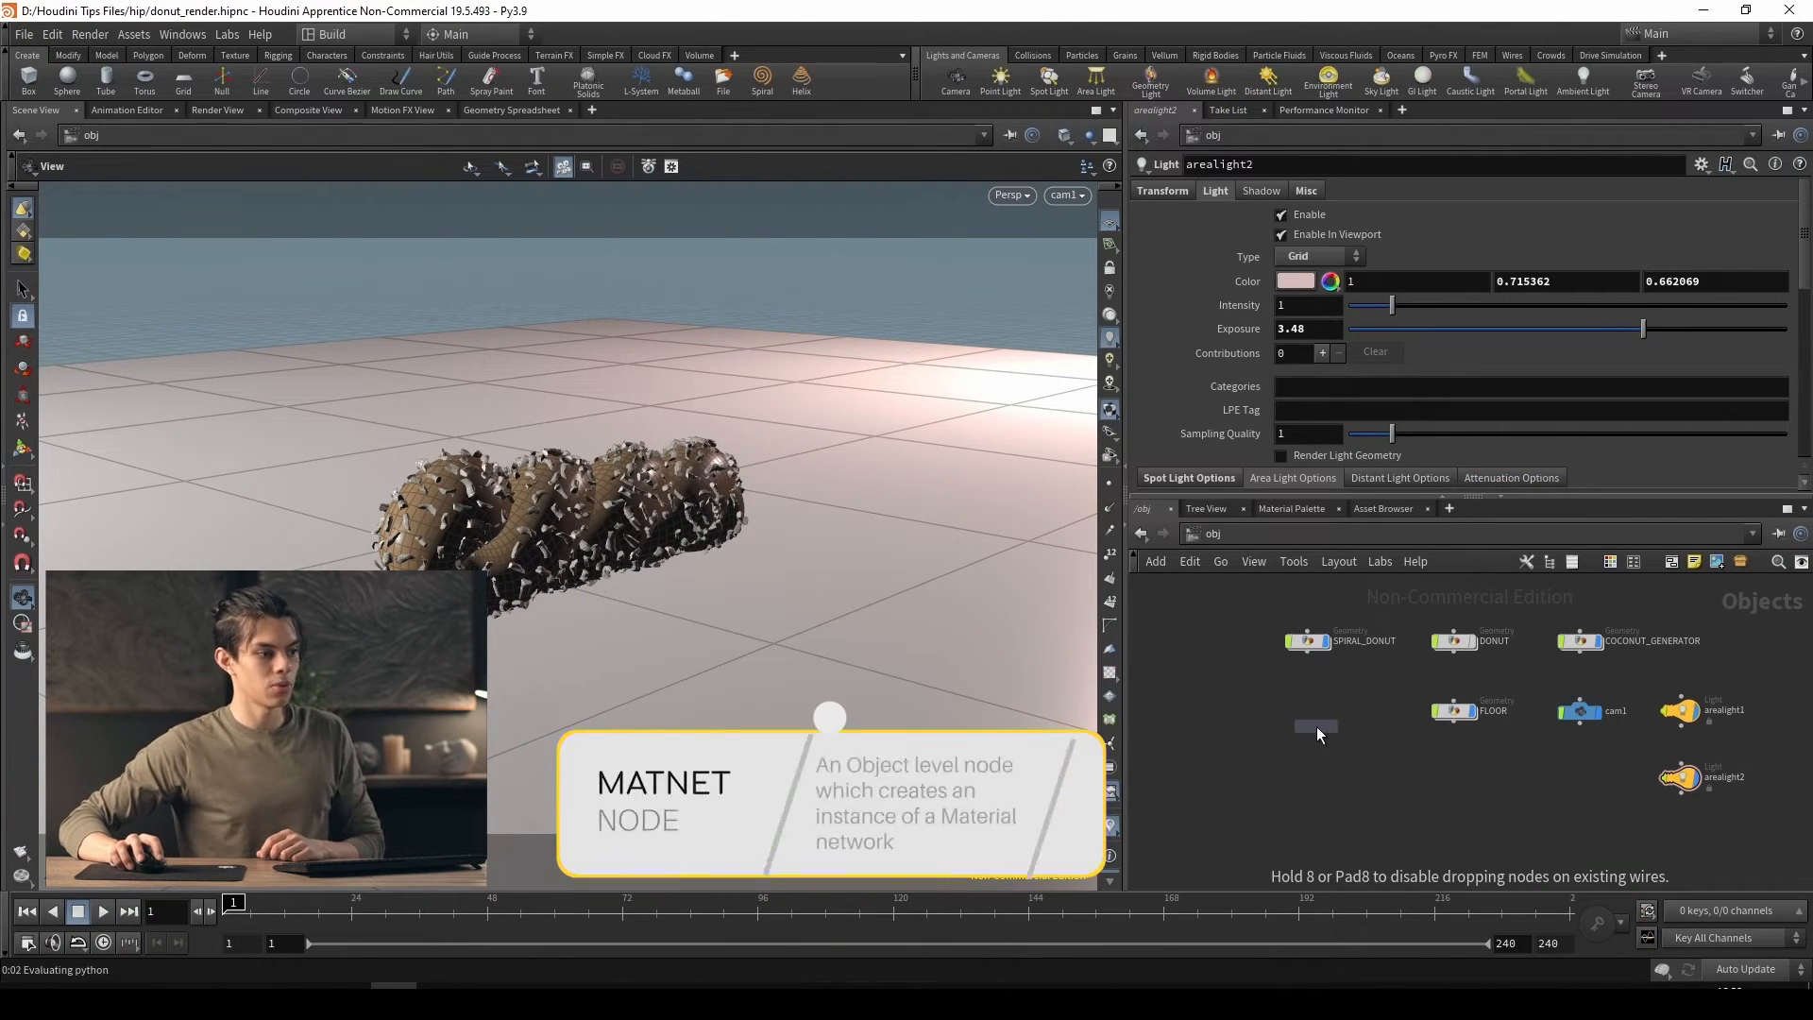
pyautogui.click(1317, 727)
pyautogui.scroll(5, 1311, 725)
pyautogui.moveTo(1308, 726); pyautogui.dragTo(1303, 704)
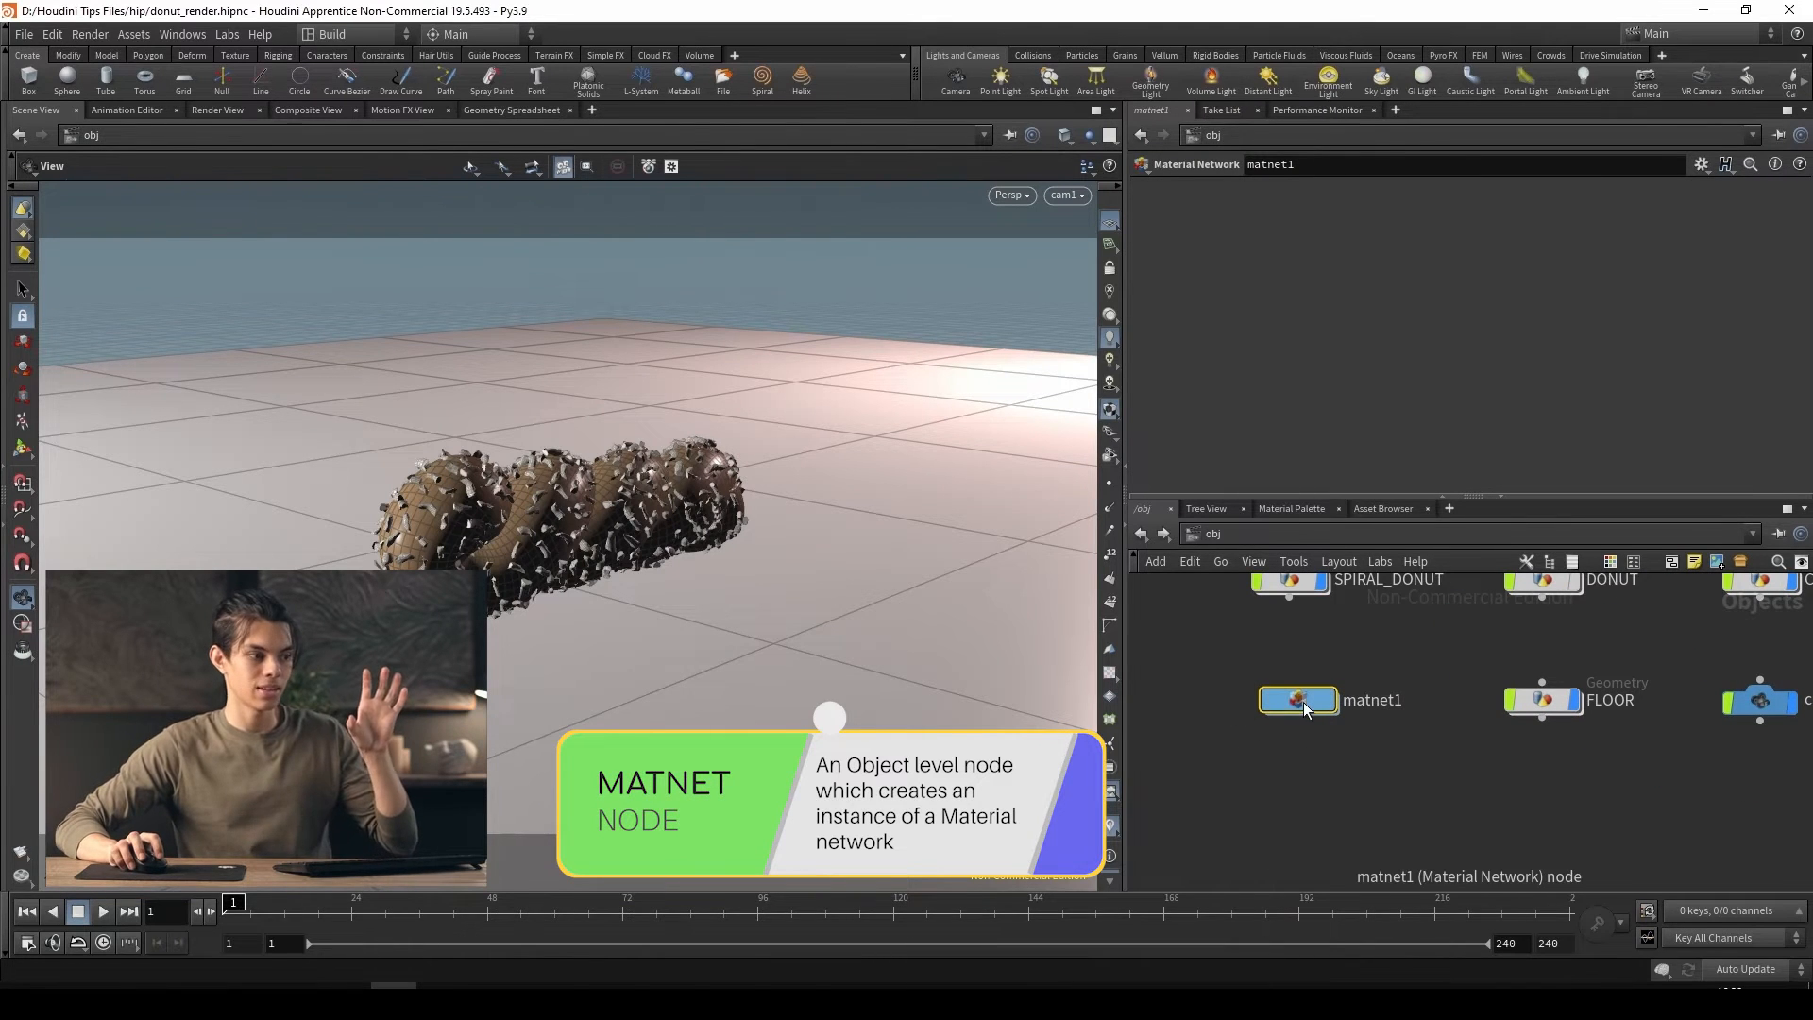
# Compare the new material network node with the global mat network, ending back at the object level
pyautogui.moveTo(1301, 701)
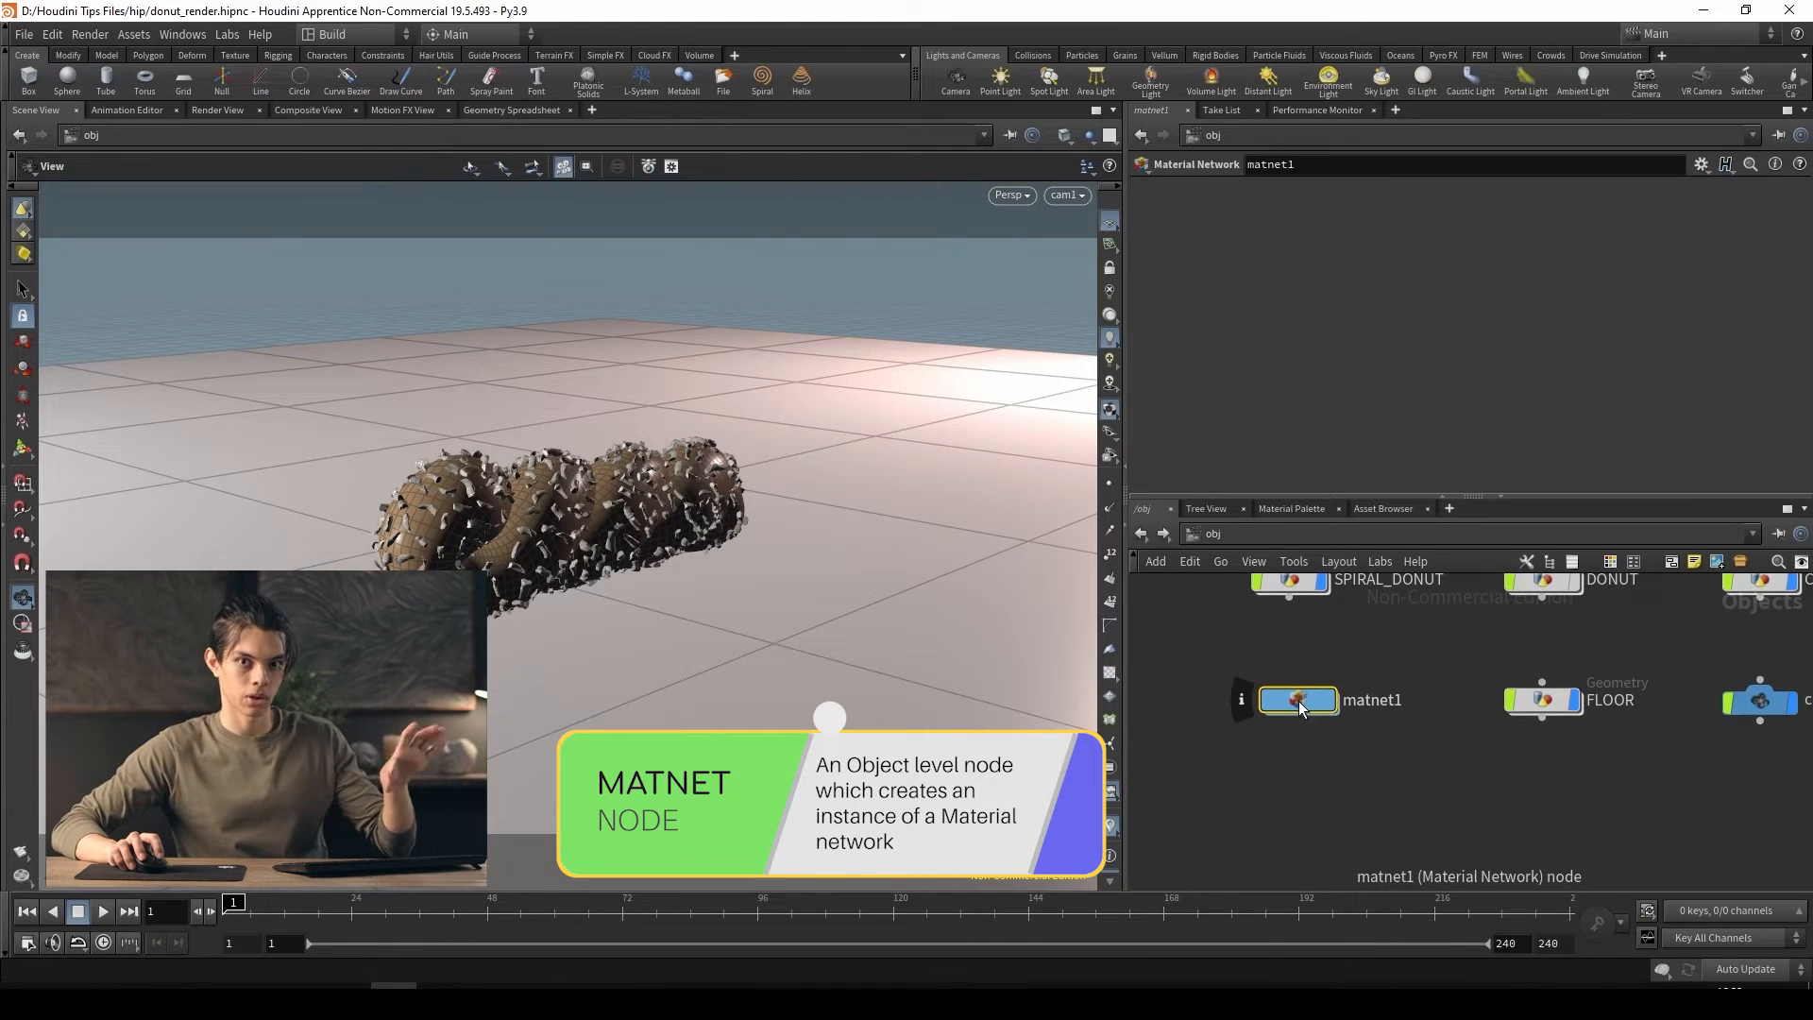
pyautogui.click(1237, 537)
pyautogui.click(1264, 608)
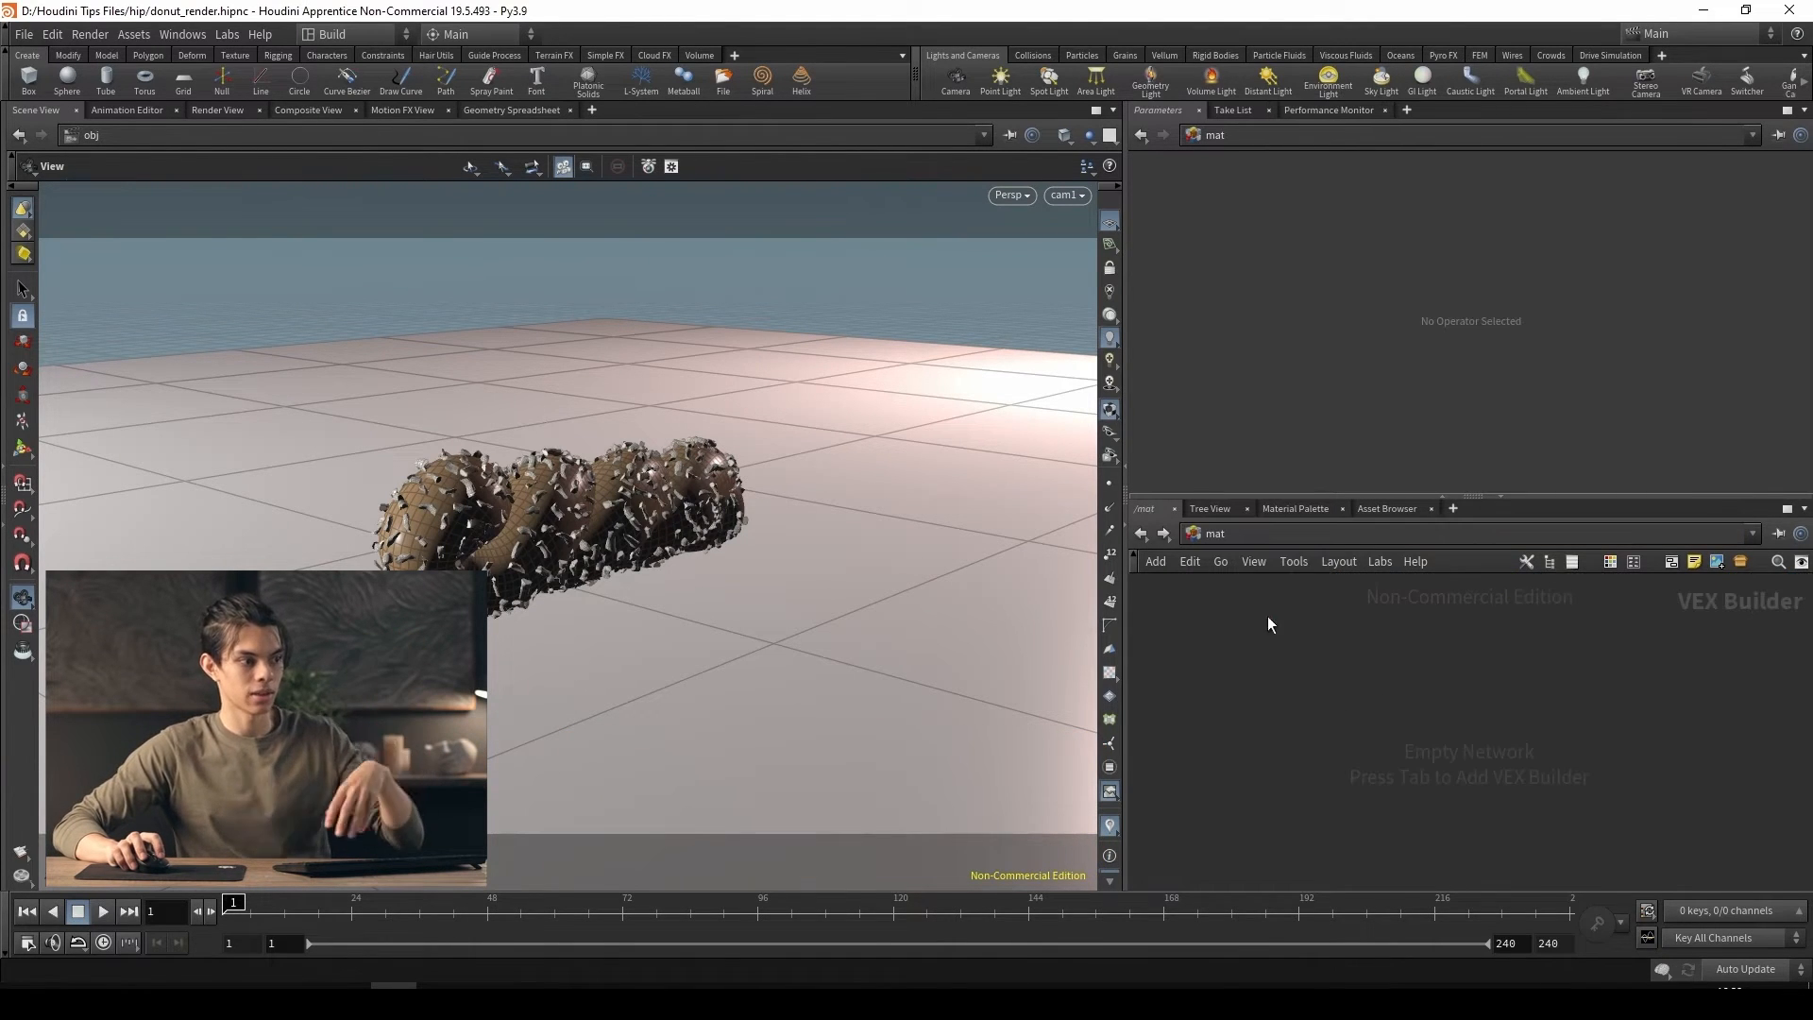
pyautogui.click(1163, 536)
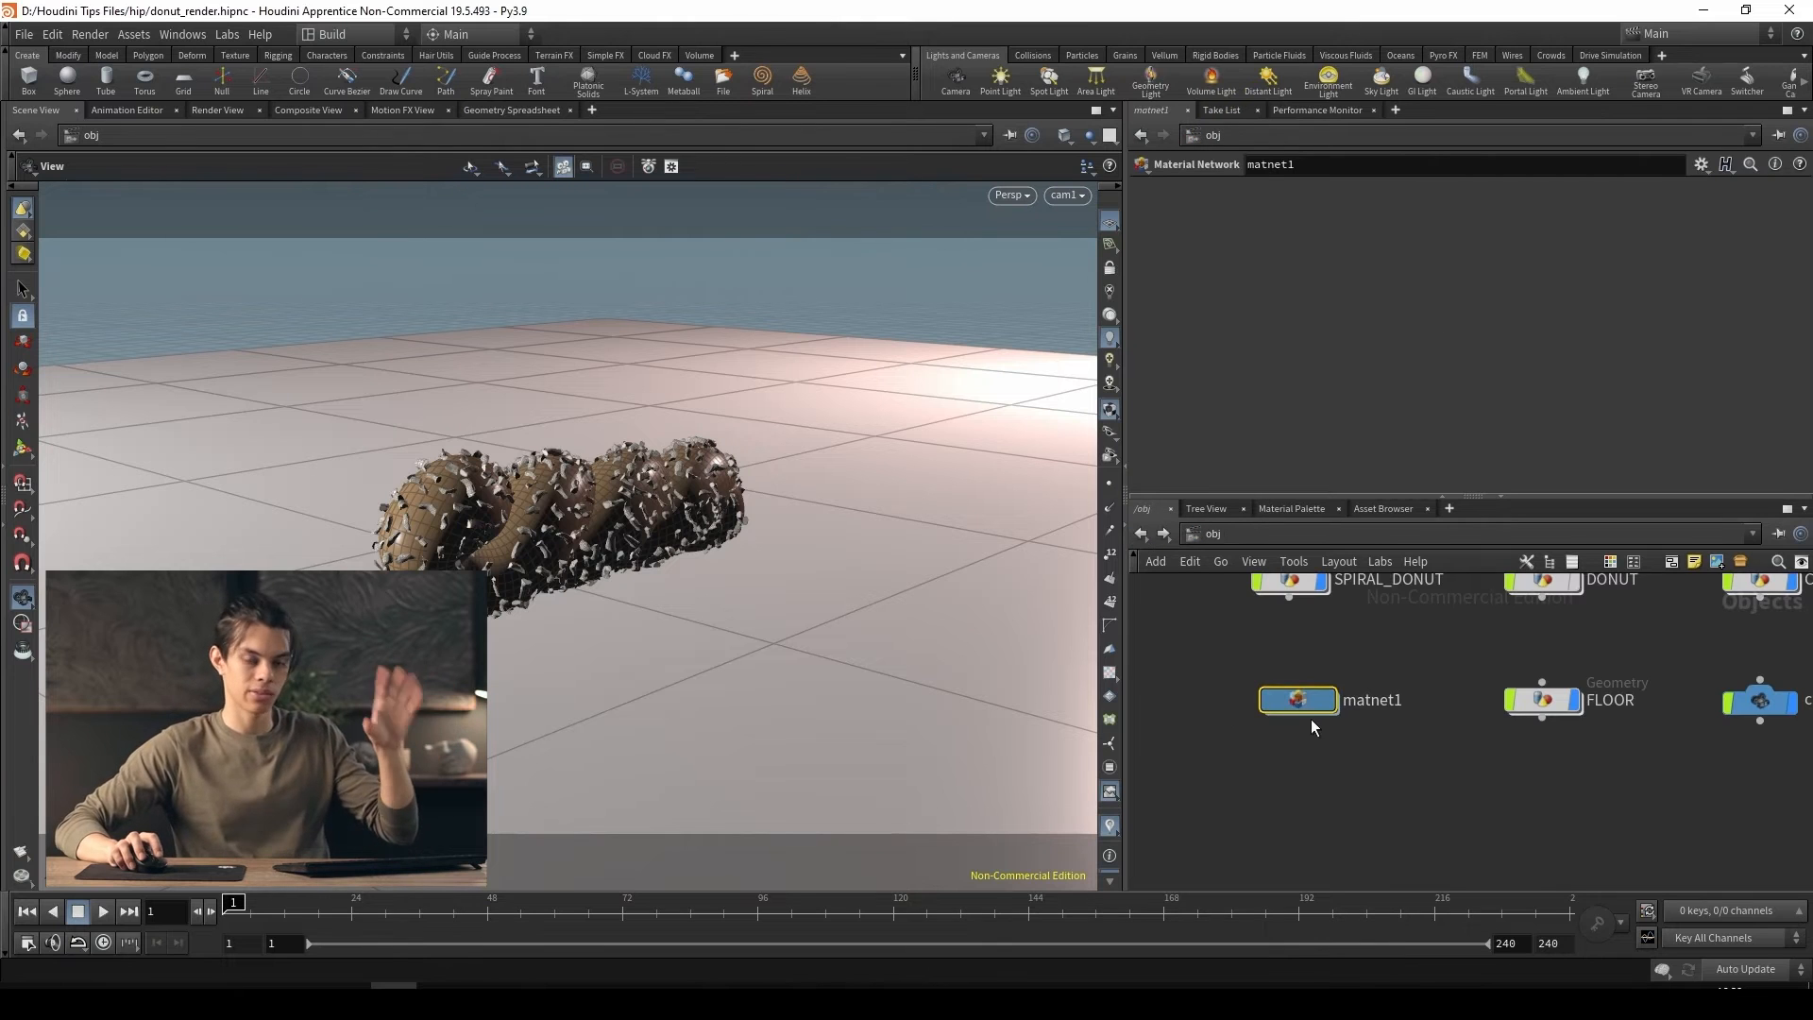
# Rename the material network node as MATERIALS
pyautogui.press('h')
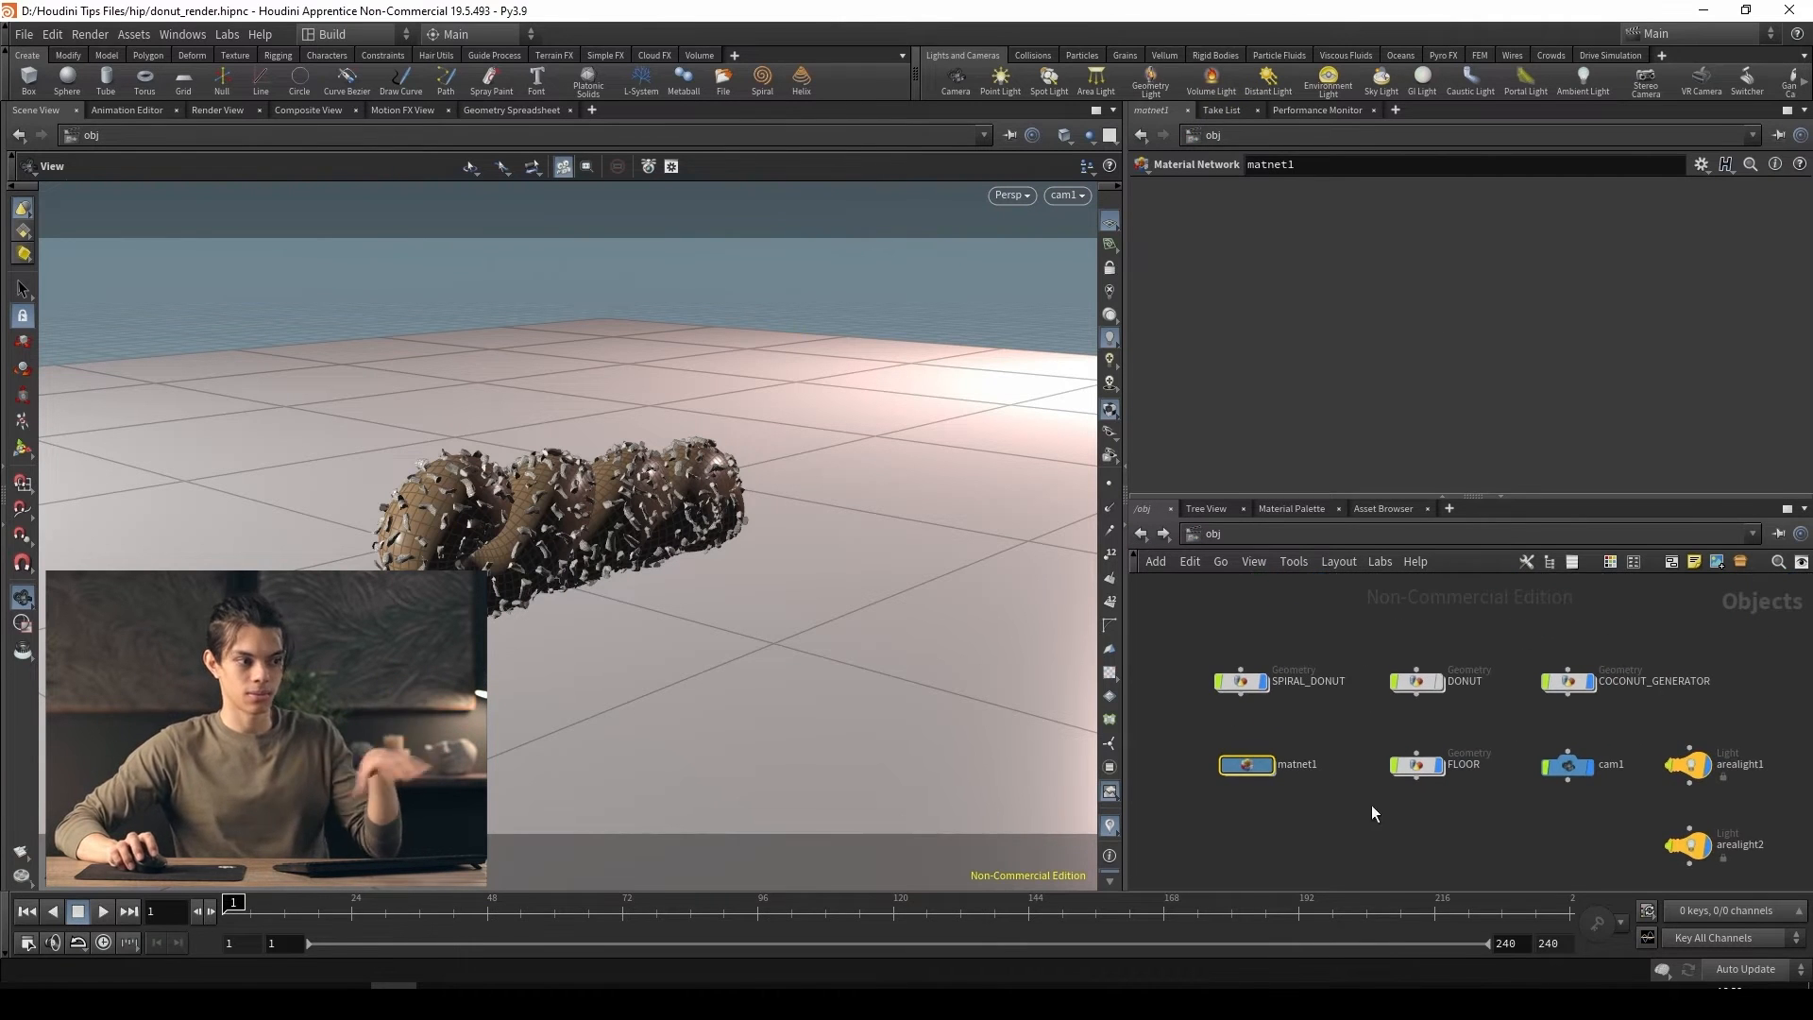
pyautogui.scroll(-2, 1357, 754)
pyautogui.moveTo(1406, 809); pyautogui.dragTo(1458, 790, button='middle')
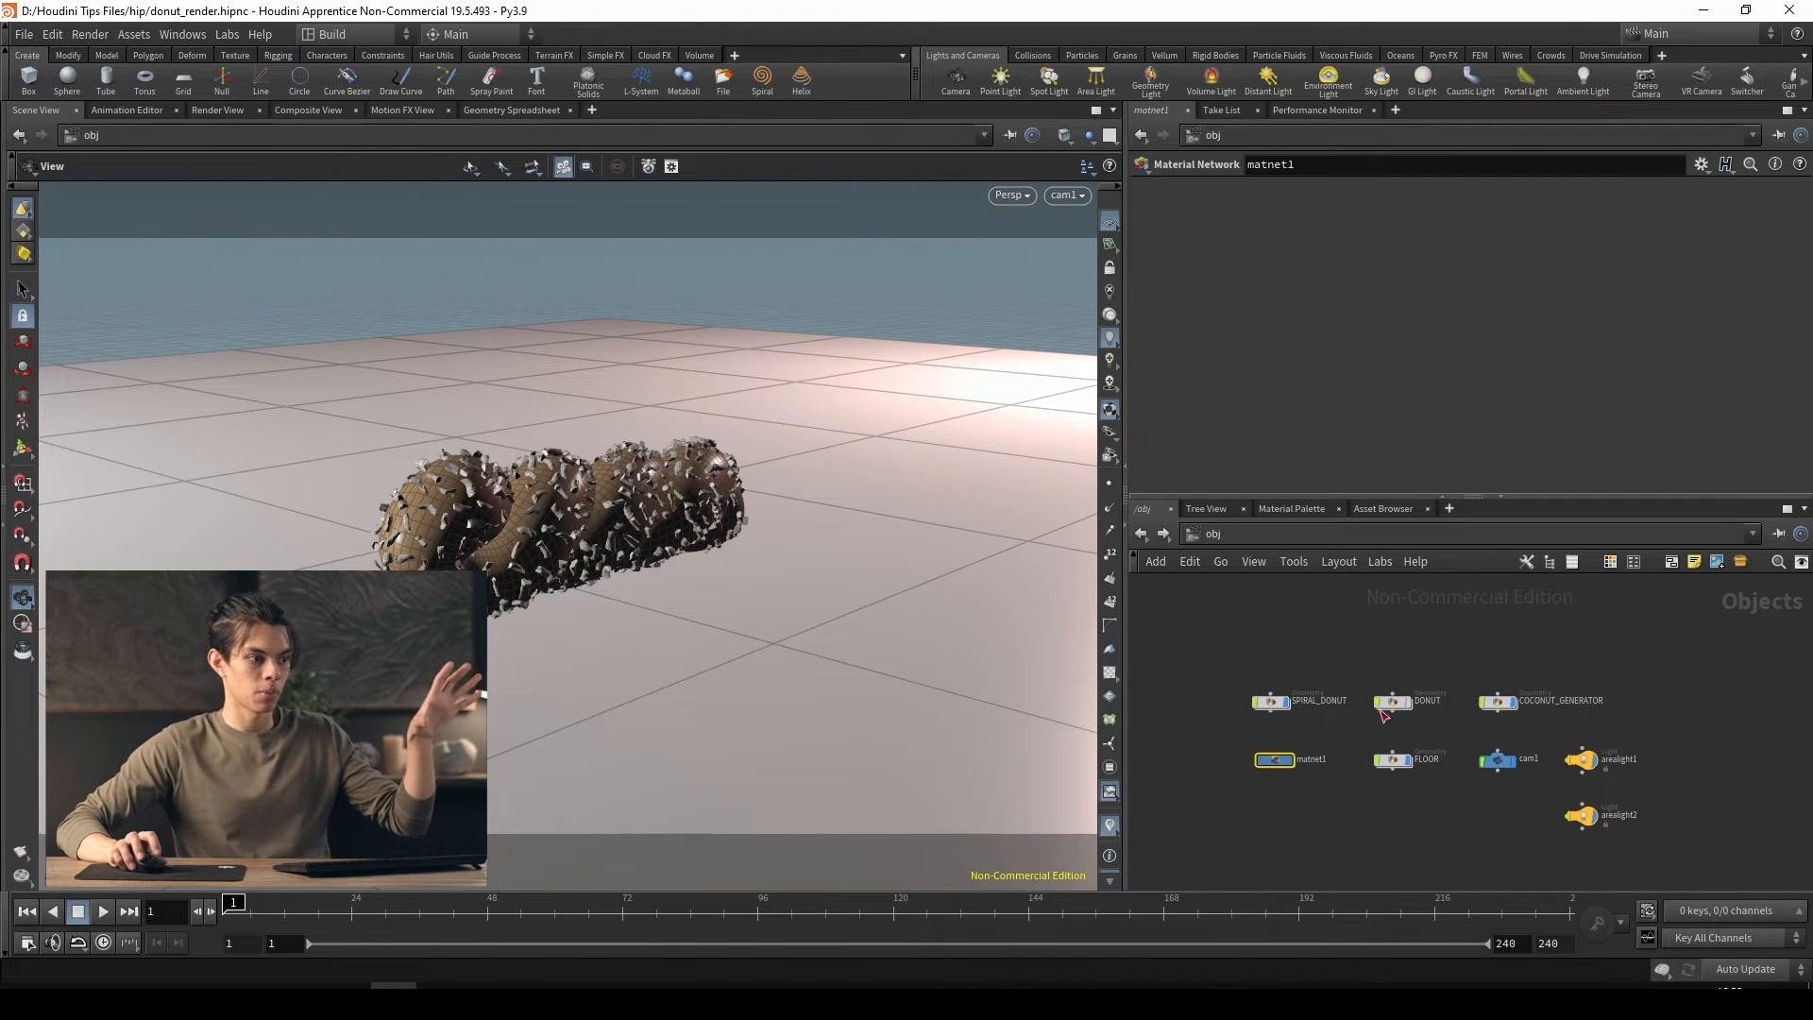
pyautogui.scroll(4, 1248, 791)
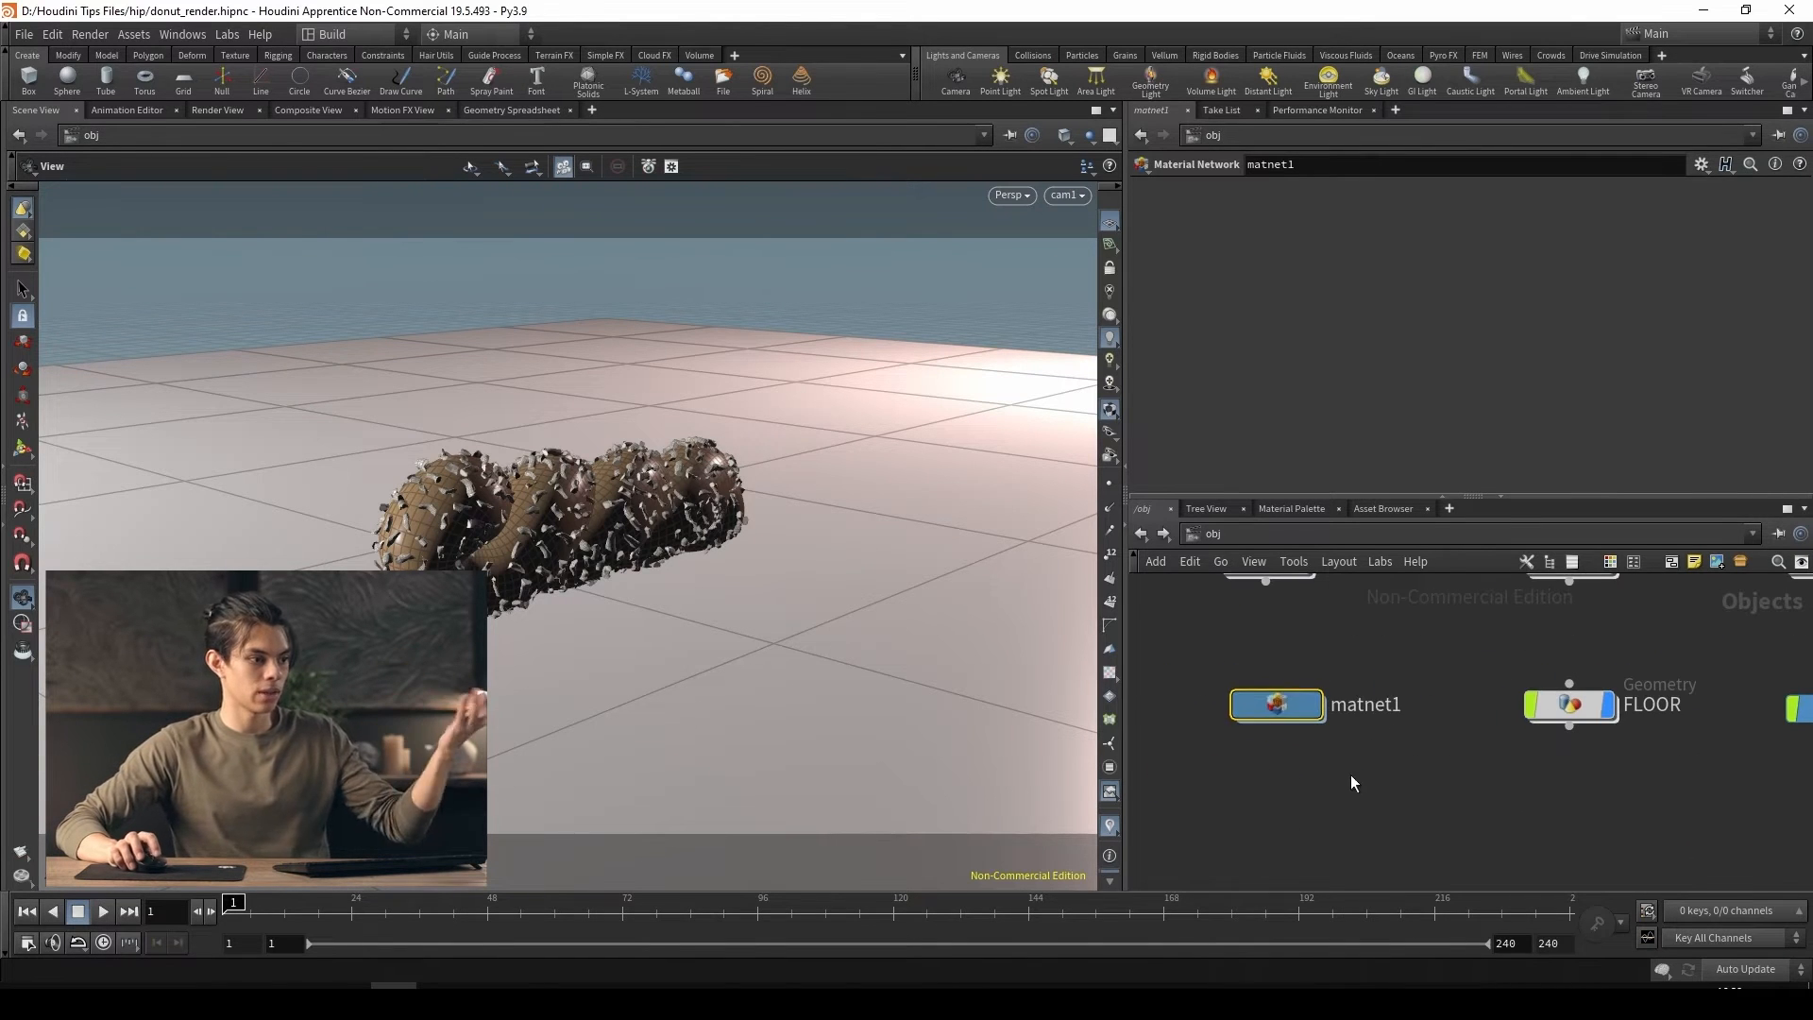
pyautogui.doubleClick(1369, 706)
pyautogui.write('MATERIALS')
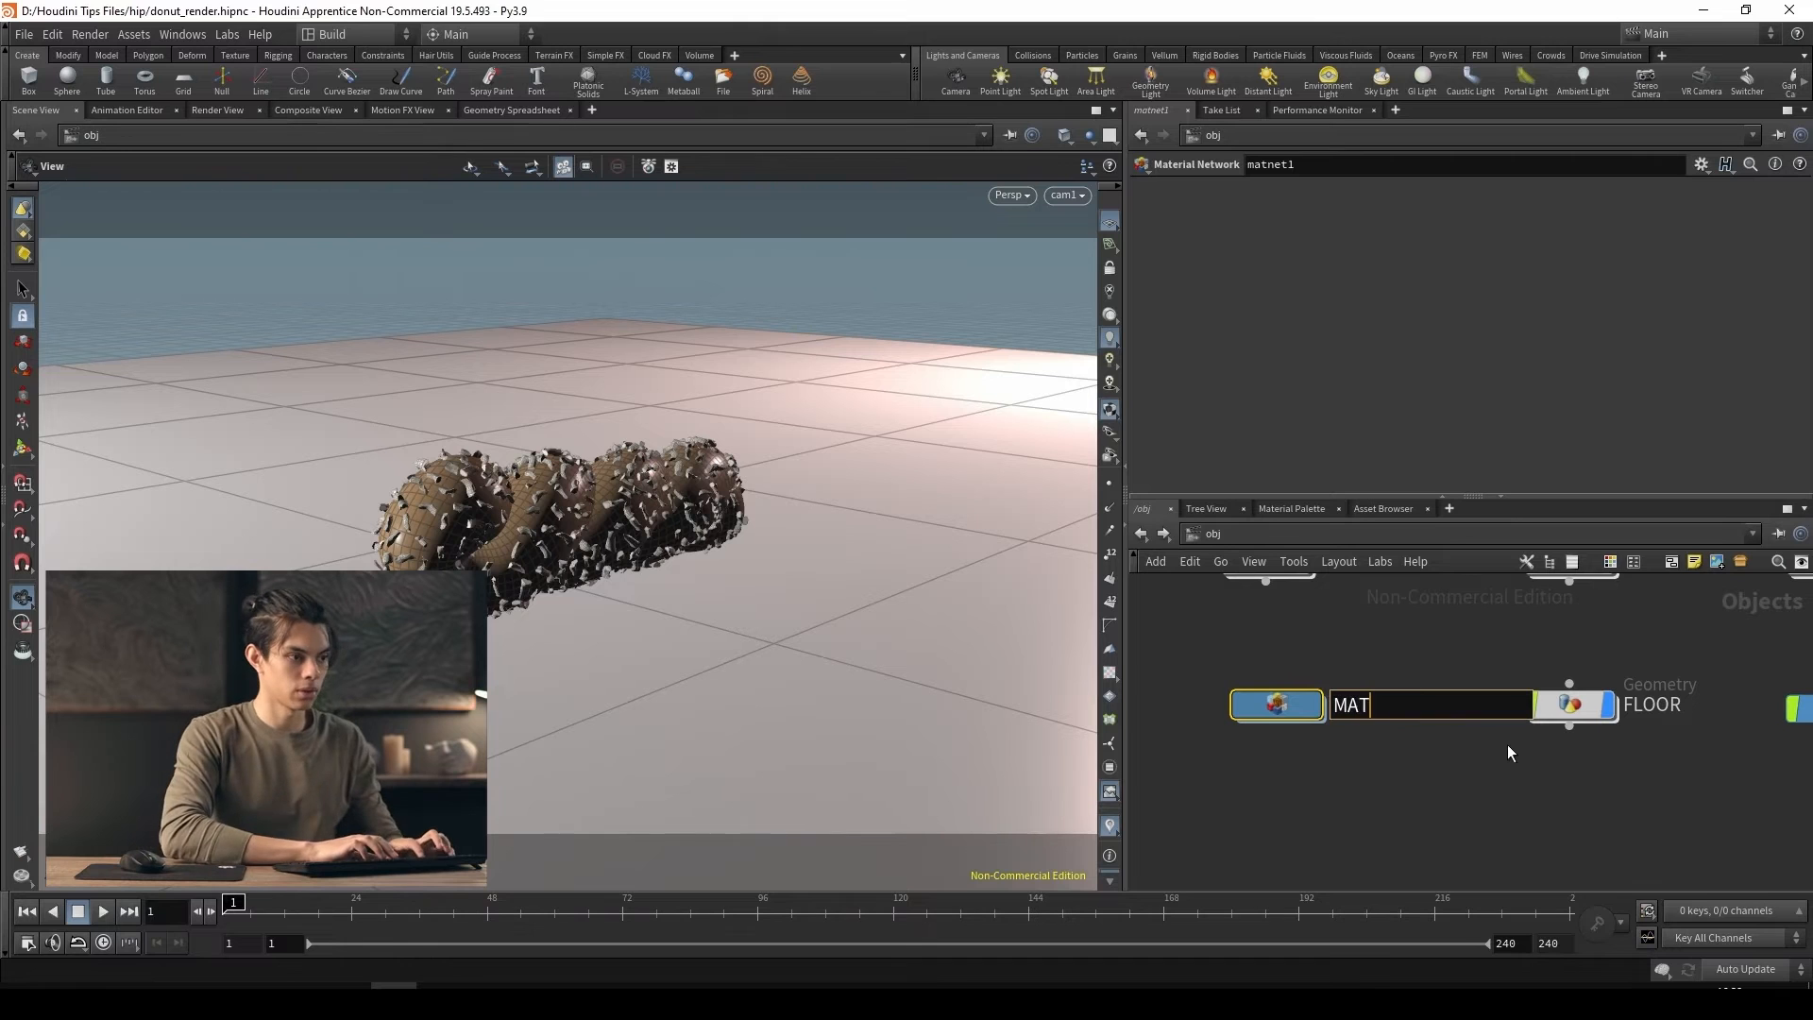
pyautogui.press('Return')
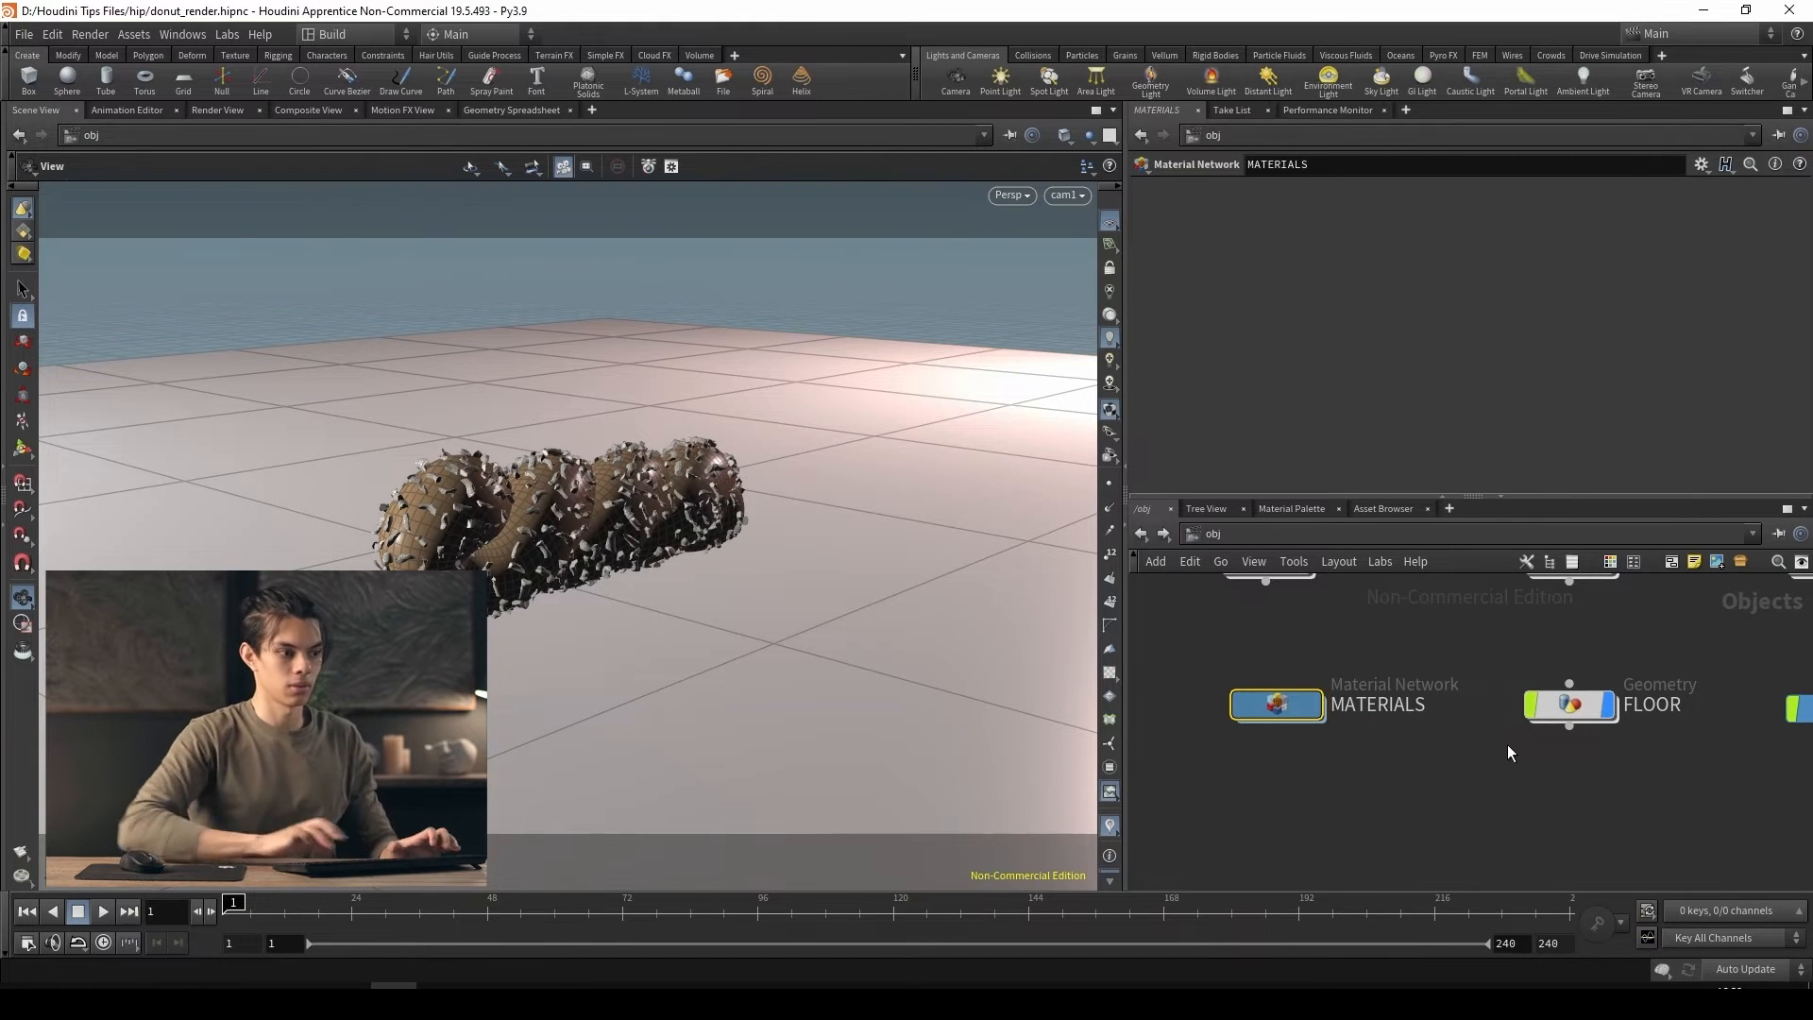
# Inside the MATERIALS network, add a Principled Shader and name it DONUT
pyautogui.doubleClick(1287, 710)
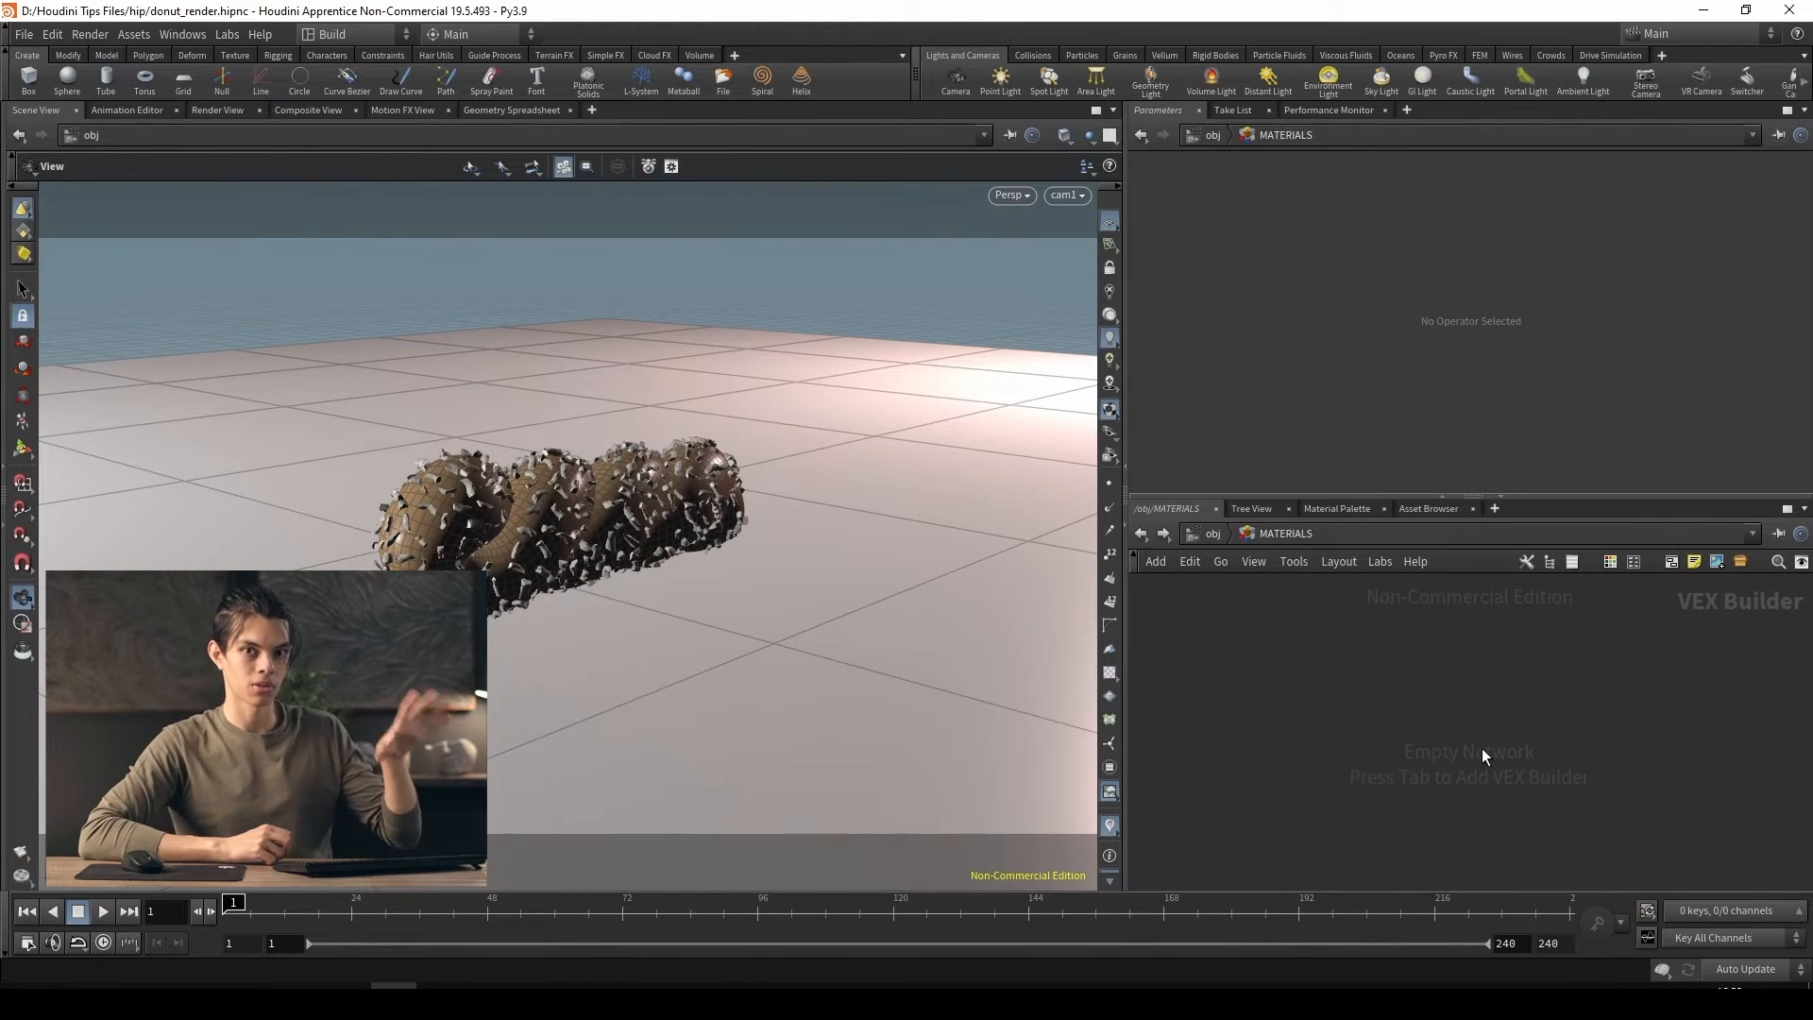
pyautogui.press('Tab')
pyautogui.write('princ')
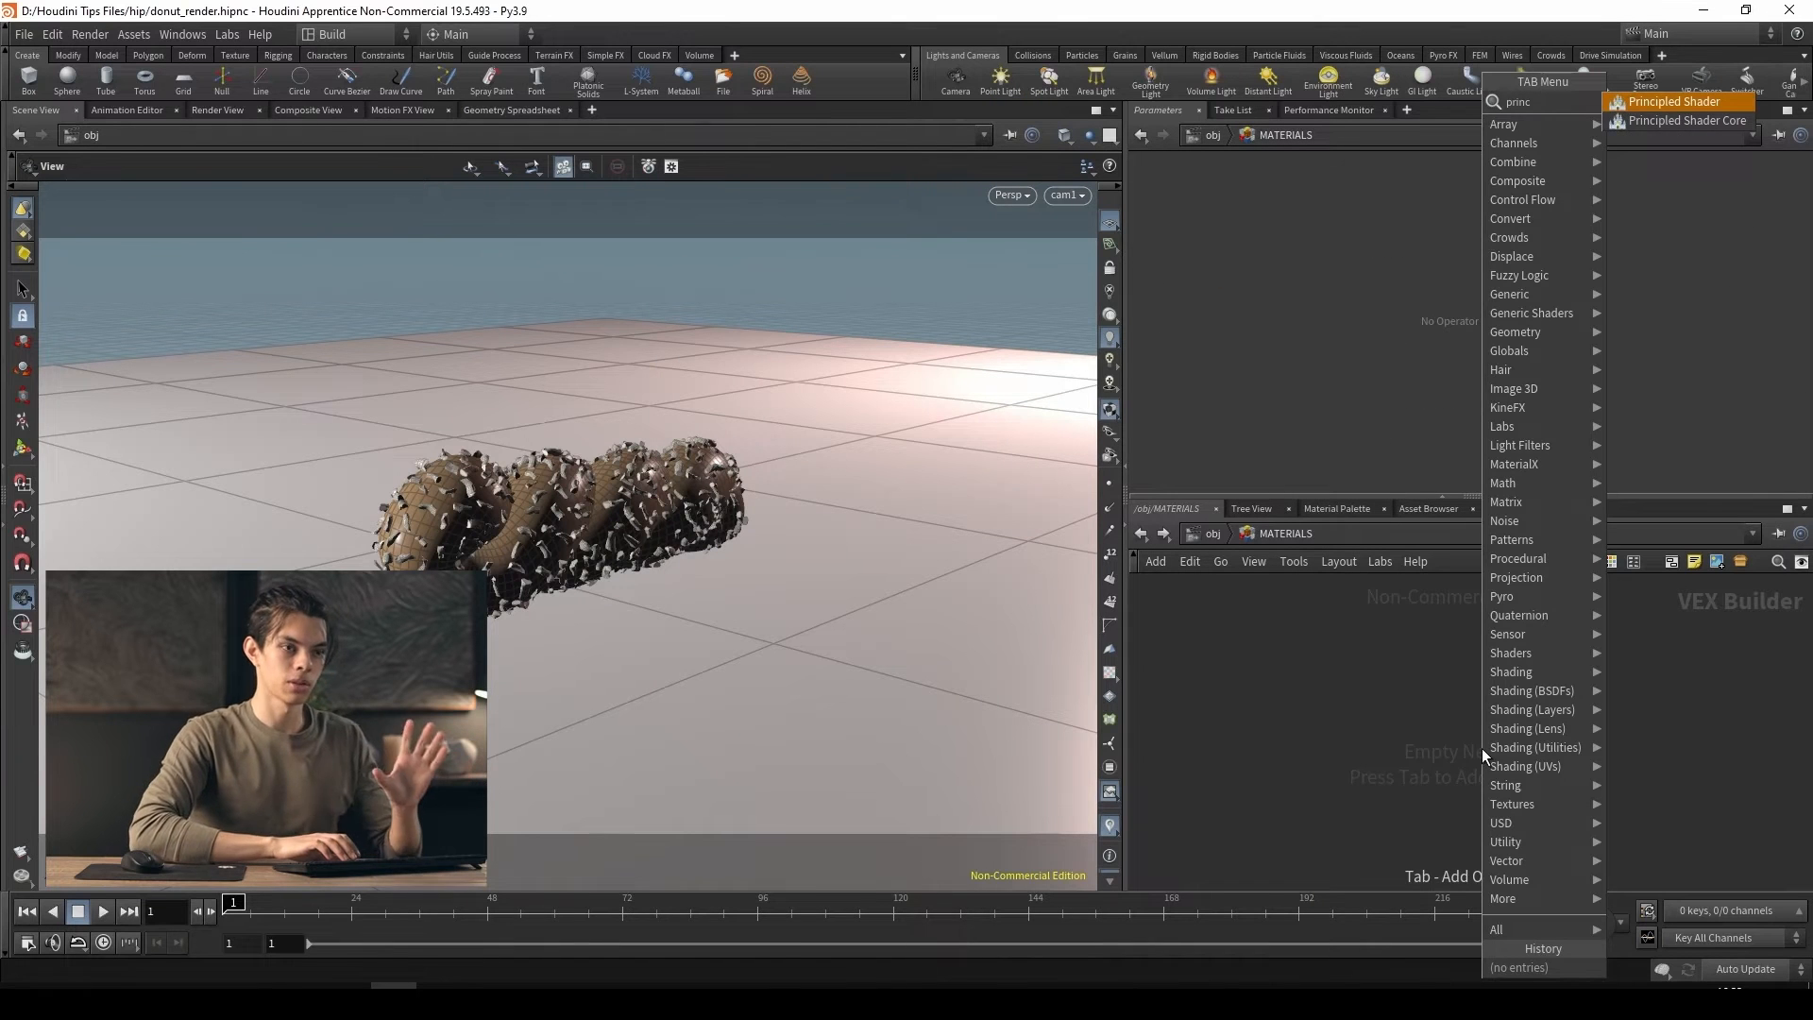
pyautogui.press('Return')
pyautogui.click(1413, 687)
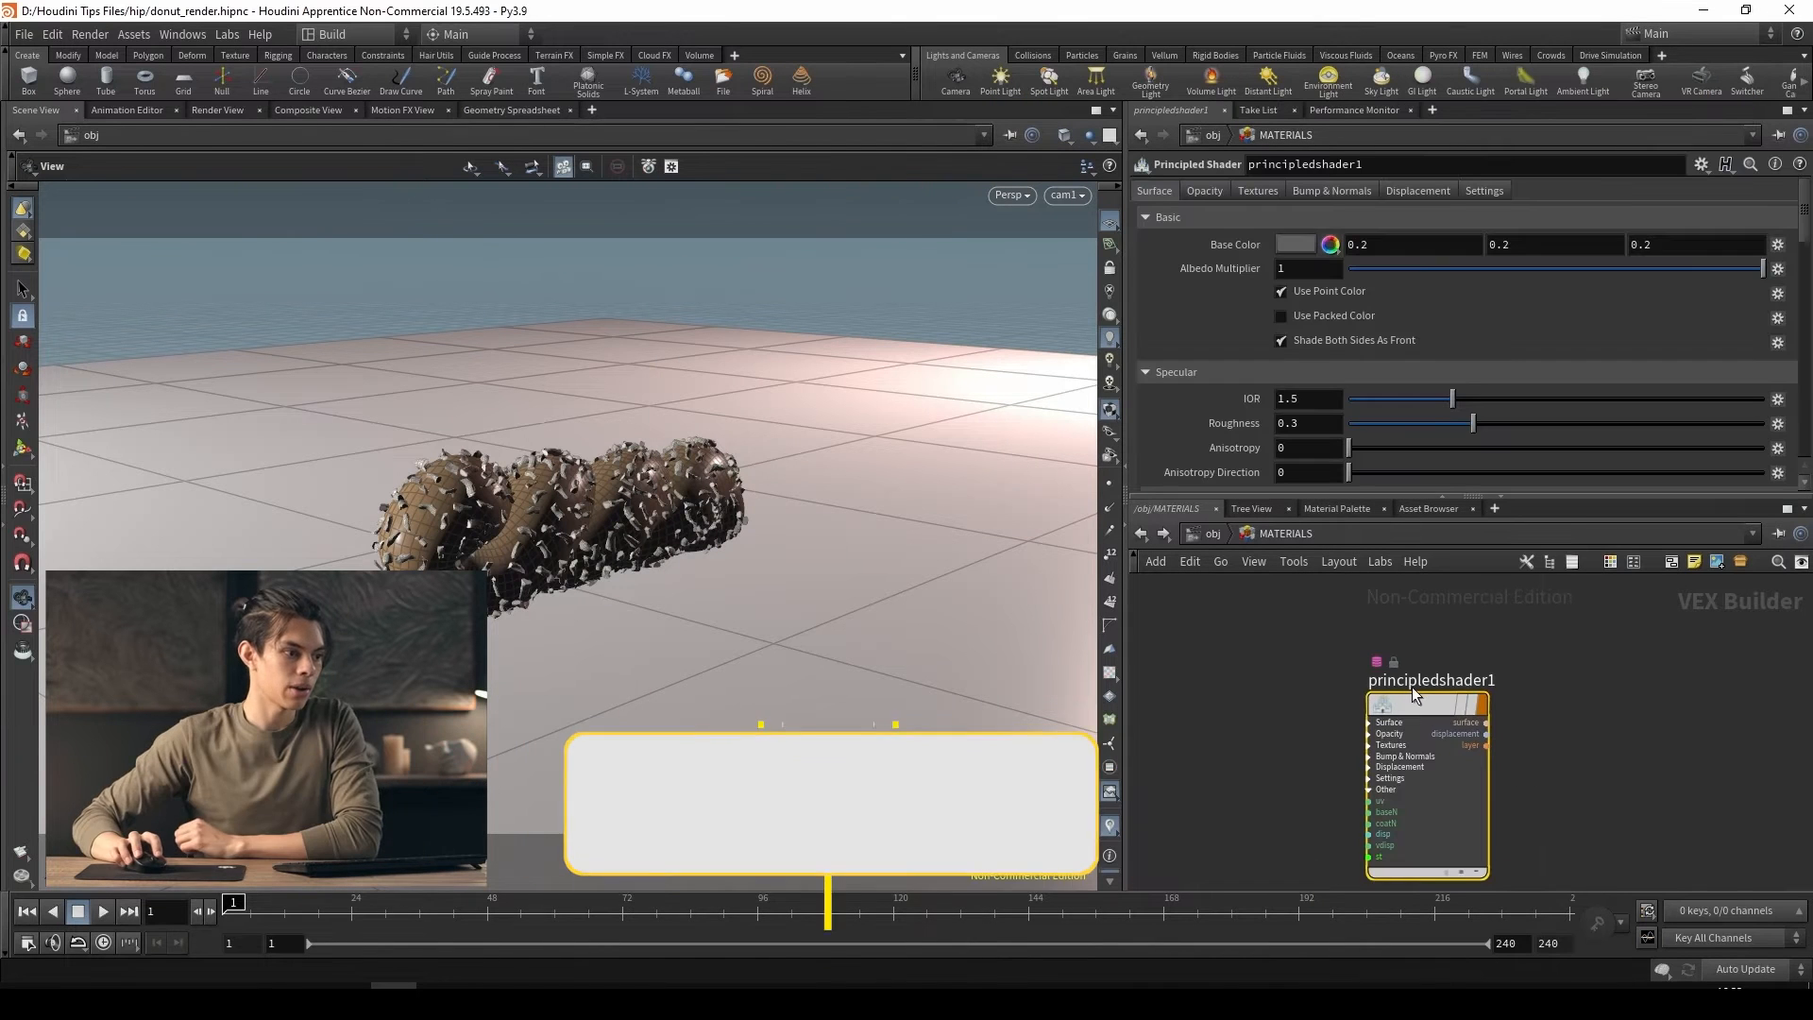
pyautogui.doubleClick(1410, 682)
pyautogui.write('DONUT')
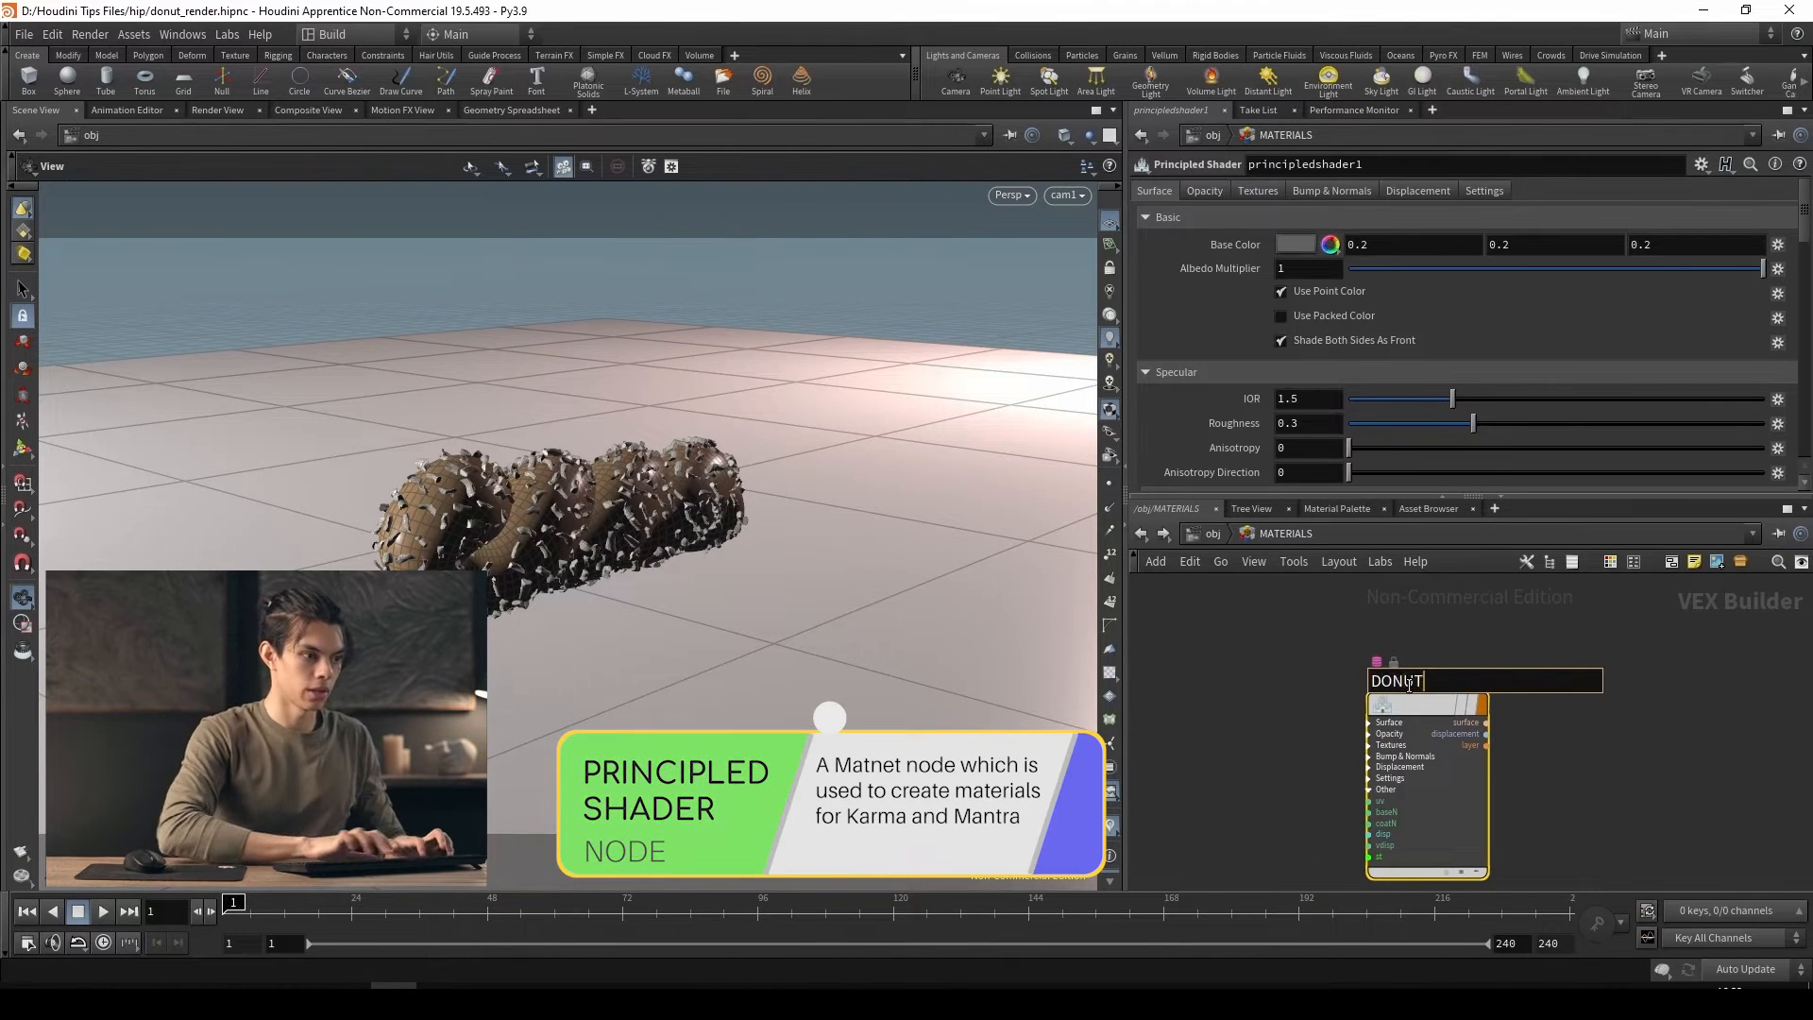
pyautogui.press('Return')
pyautogui.moveTo(1623, 736); pyautogui.dragTo(1614, 703, button='middle')
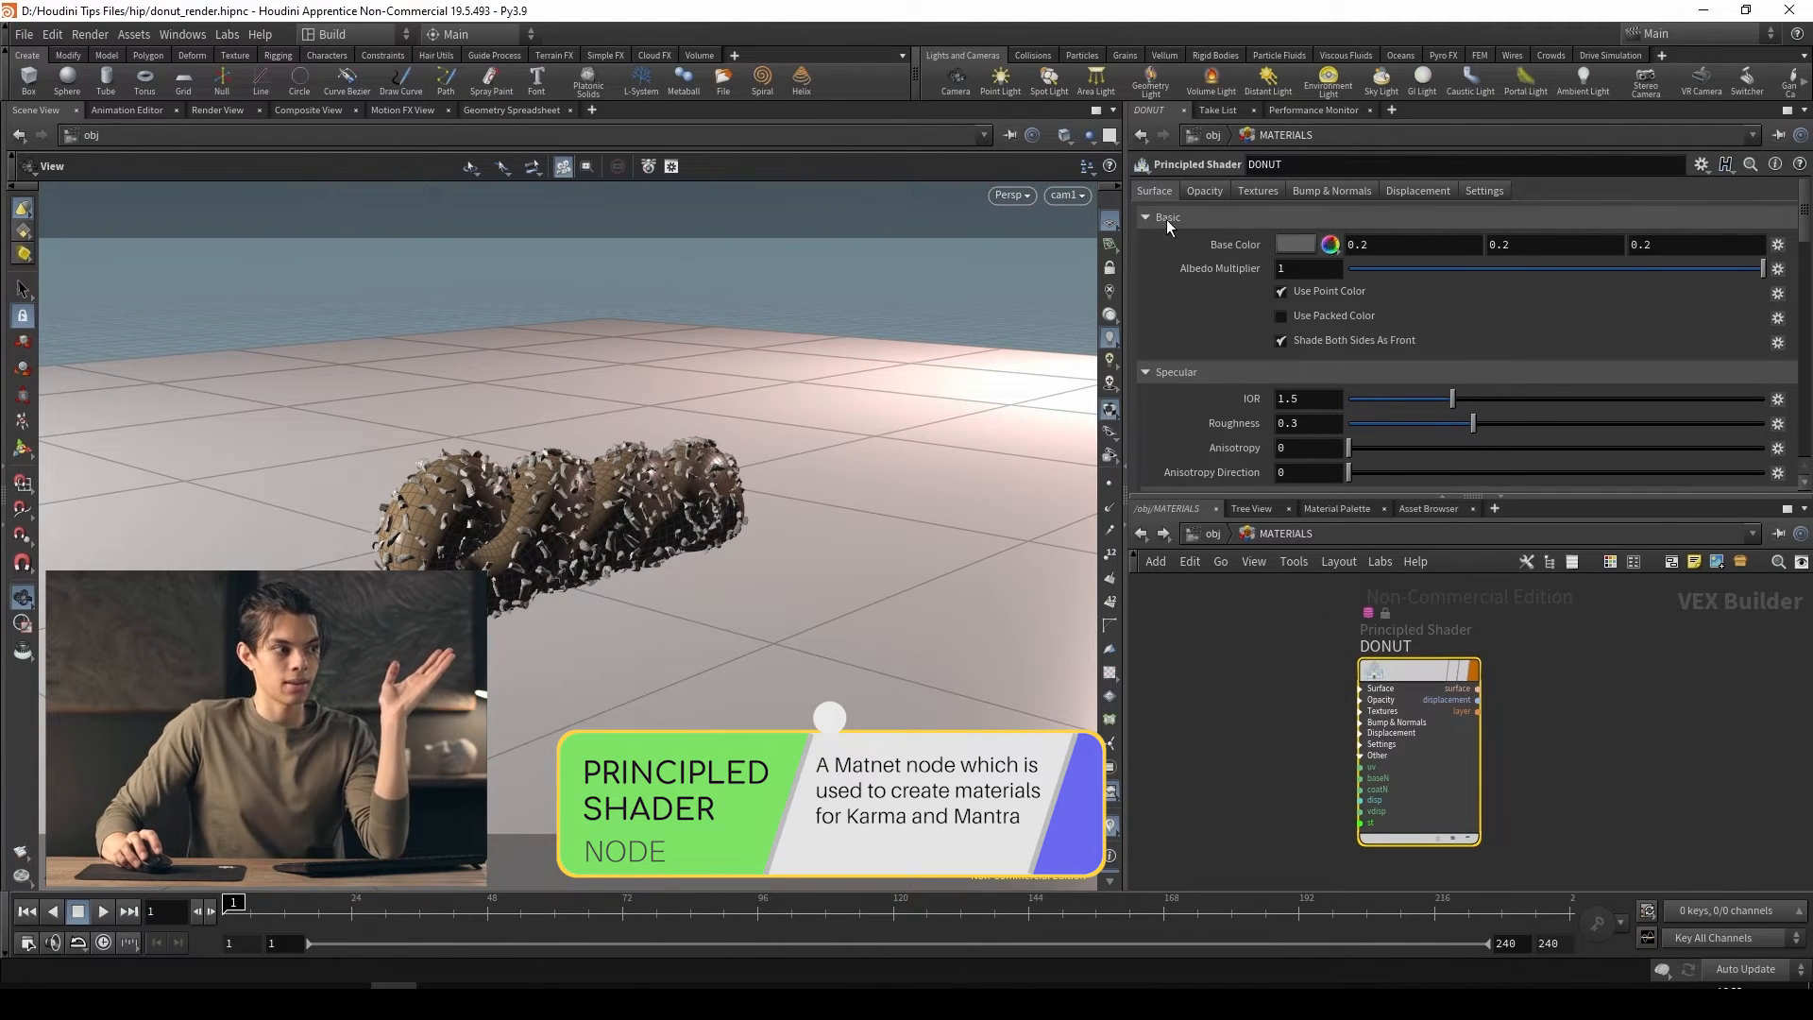
# Examine the DONUT shader's surface parameters, from base color, specular and reflection to transparency, subsurface scattering, sheen and emission
pyautogui.scroll(-4, 1221, 370)
pyautogui.scroll(4, 1204, 359)
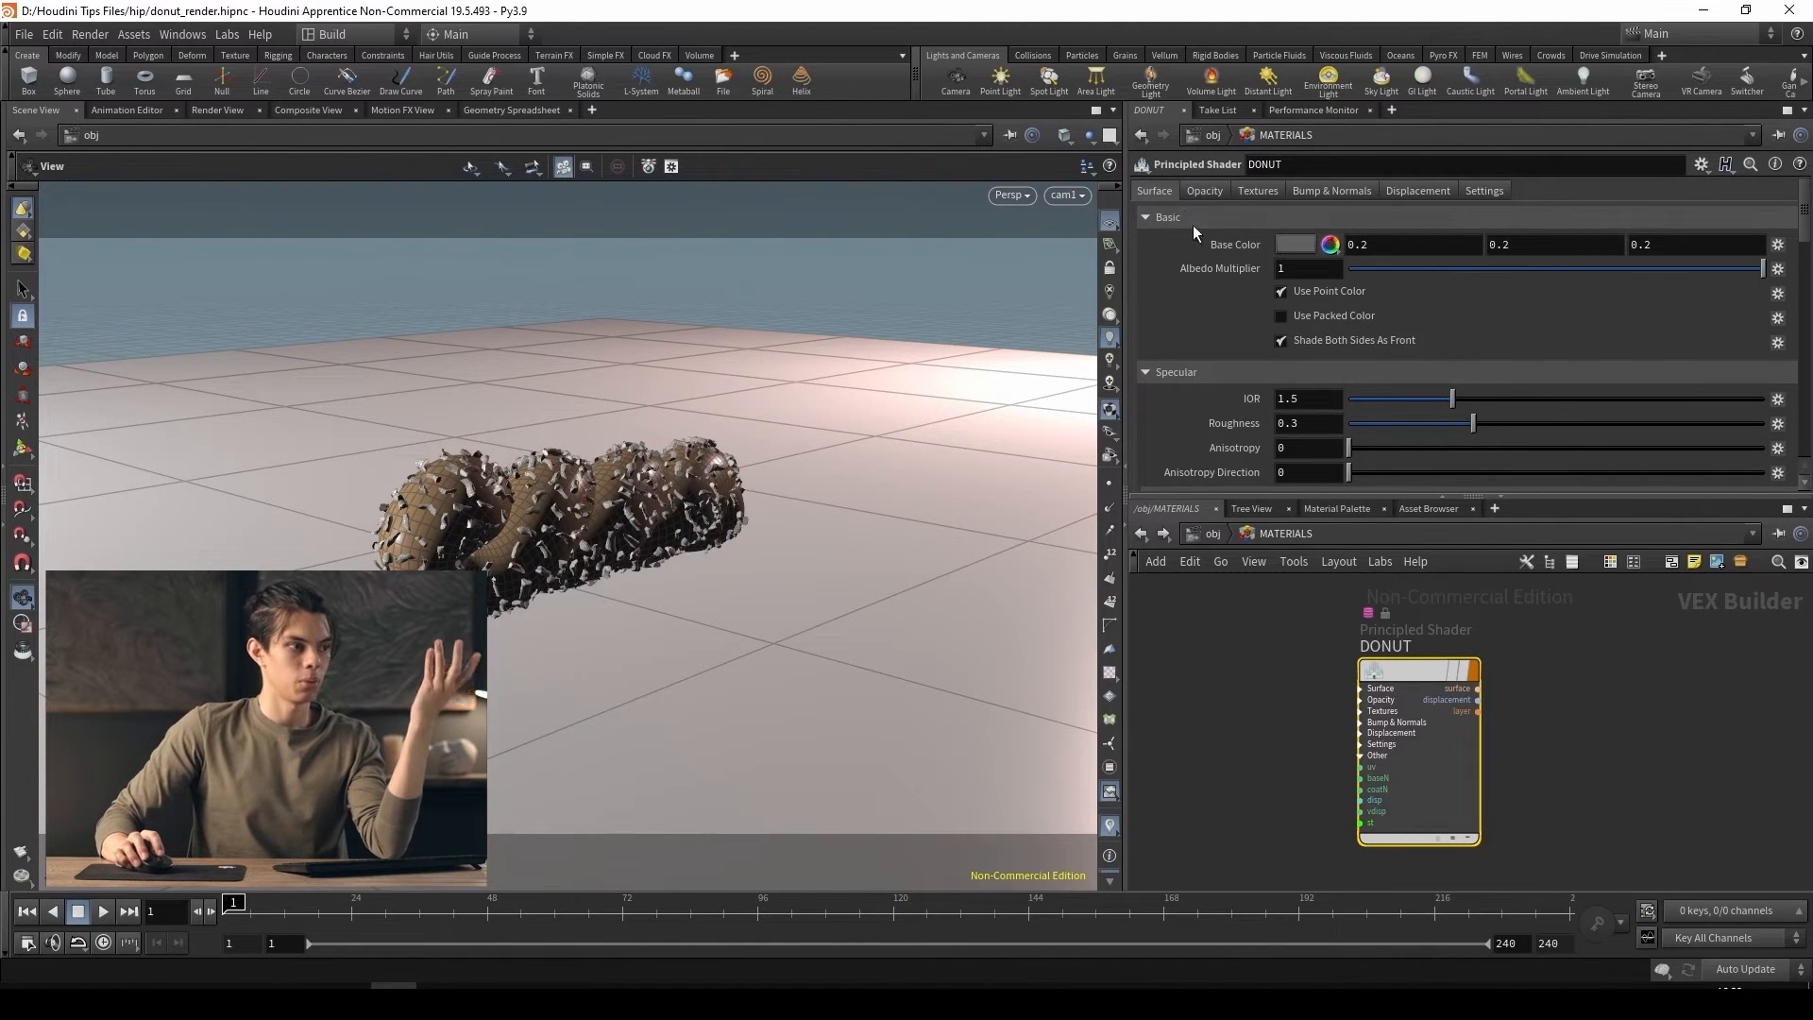
pyautogui.scroll(-3, 1181, 387)
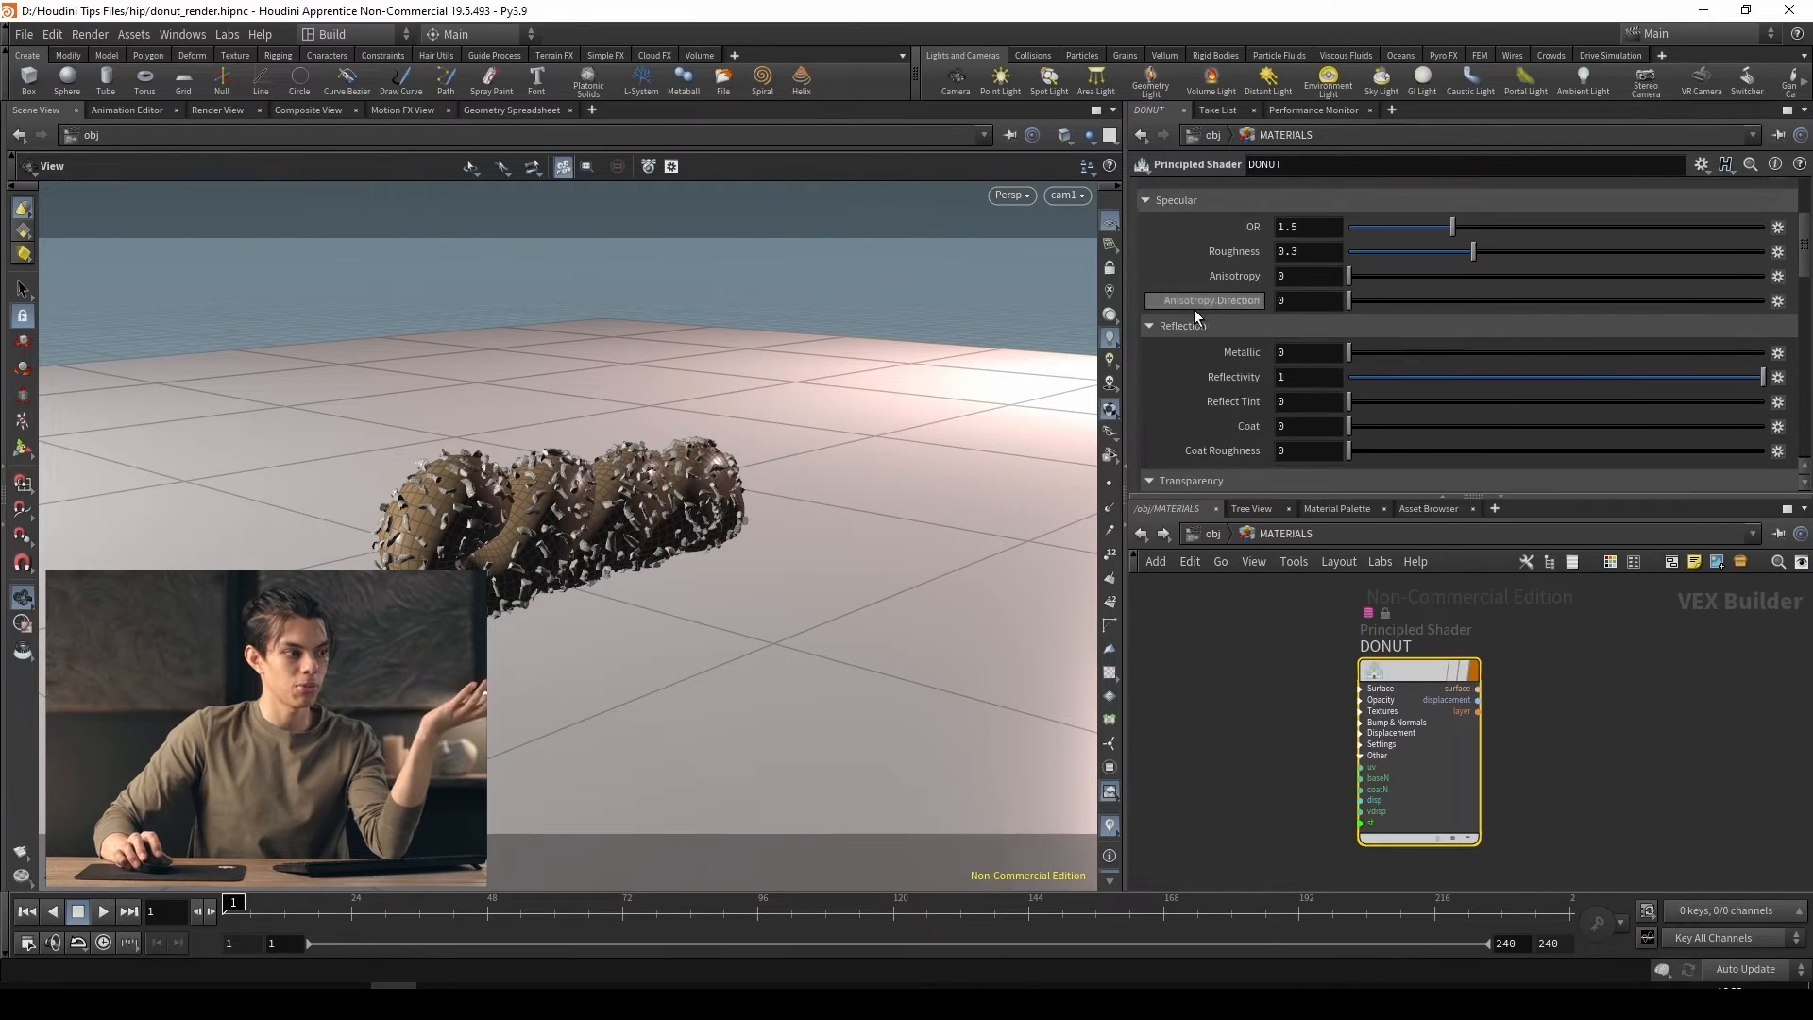
pyautogui.scroll(-6, 1194, 365)
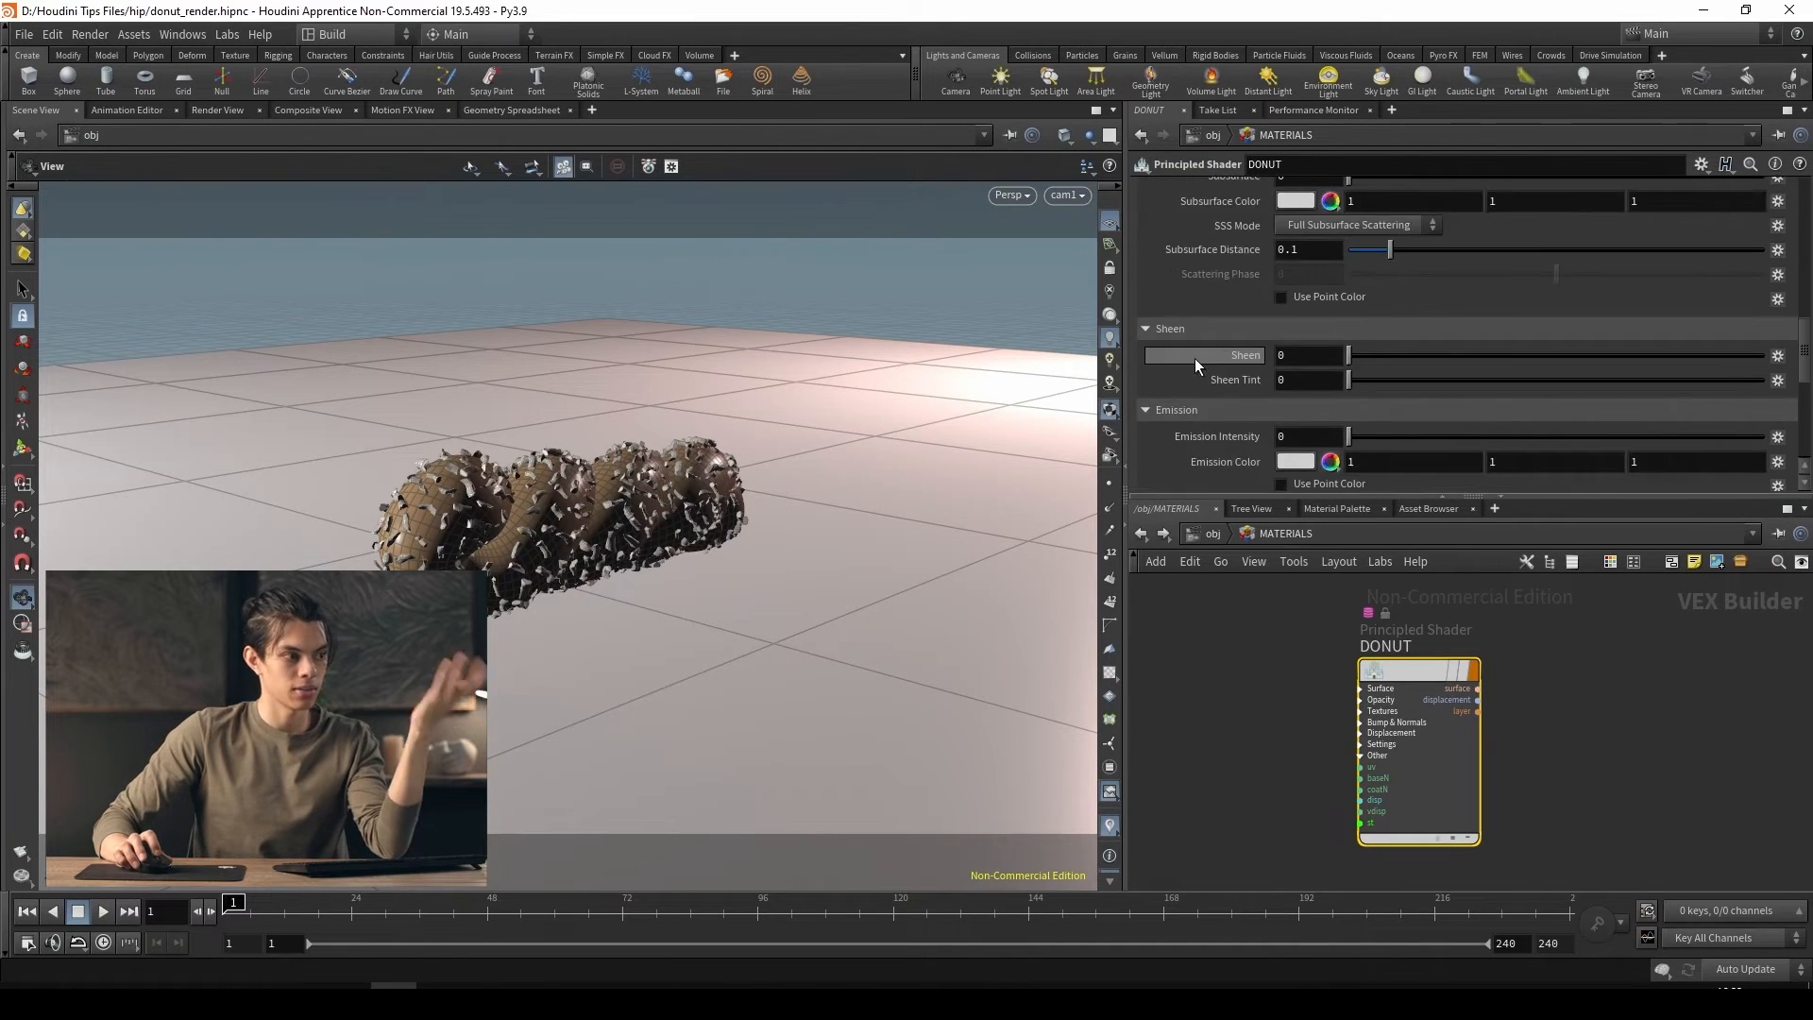
pyautogui.scroll(10, 1185, 326)
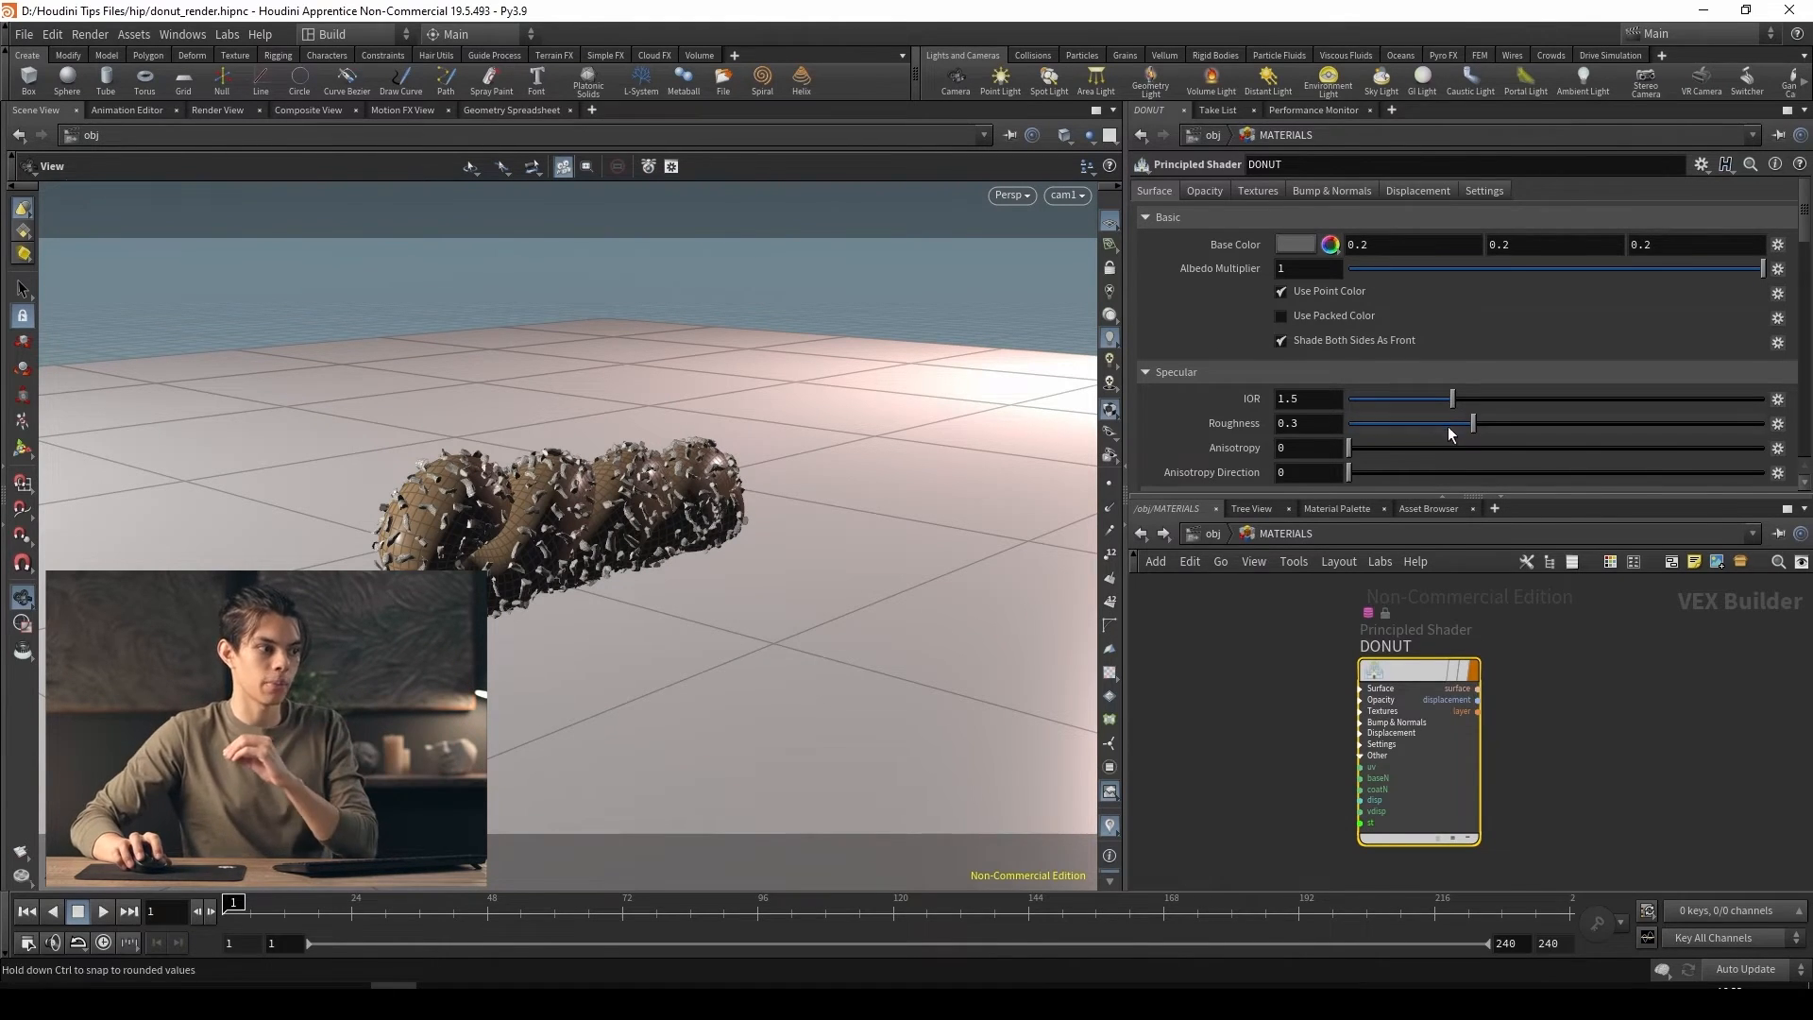
pyautogui.scroll(-8, 1322, 403)
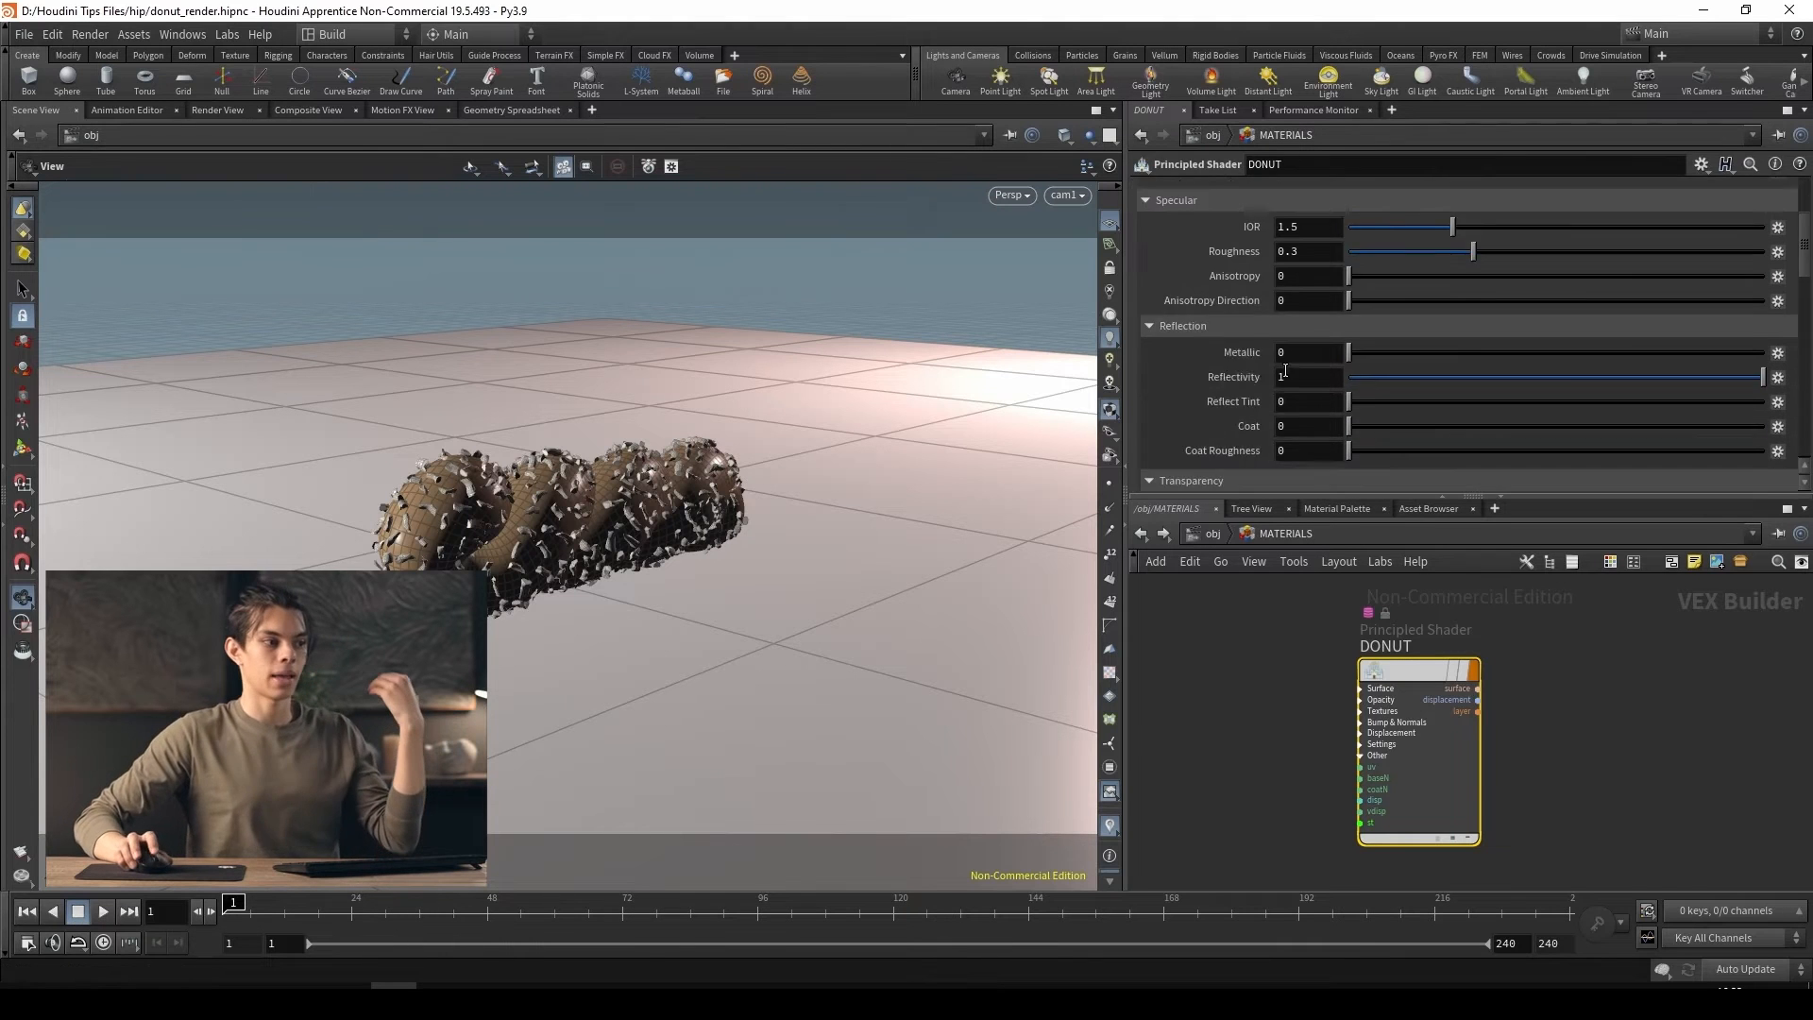
pyautogui.scroll(-1, 1221, 451)
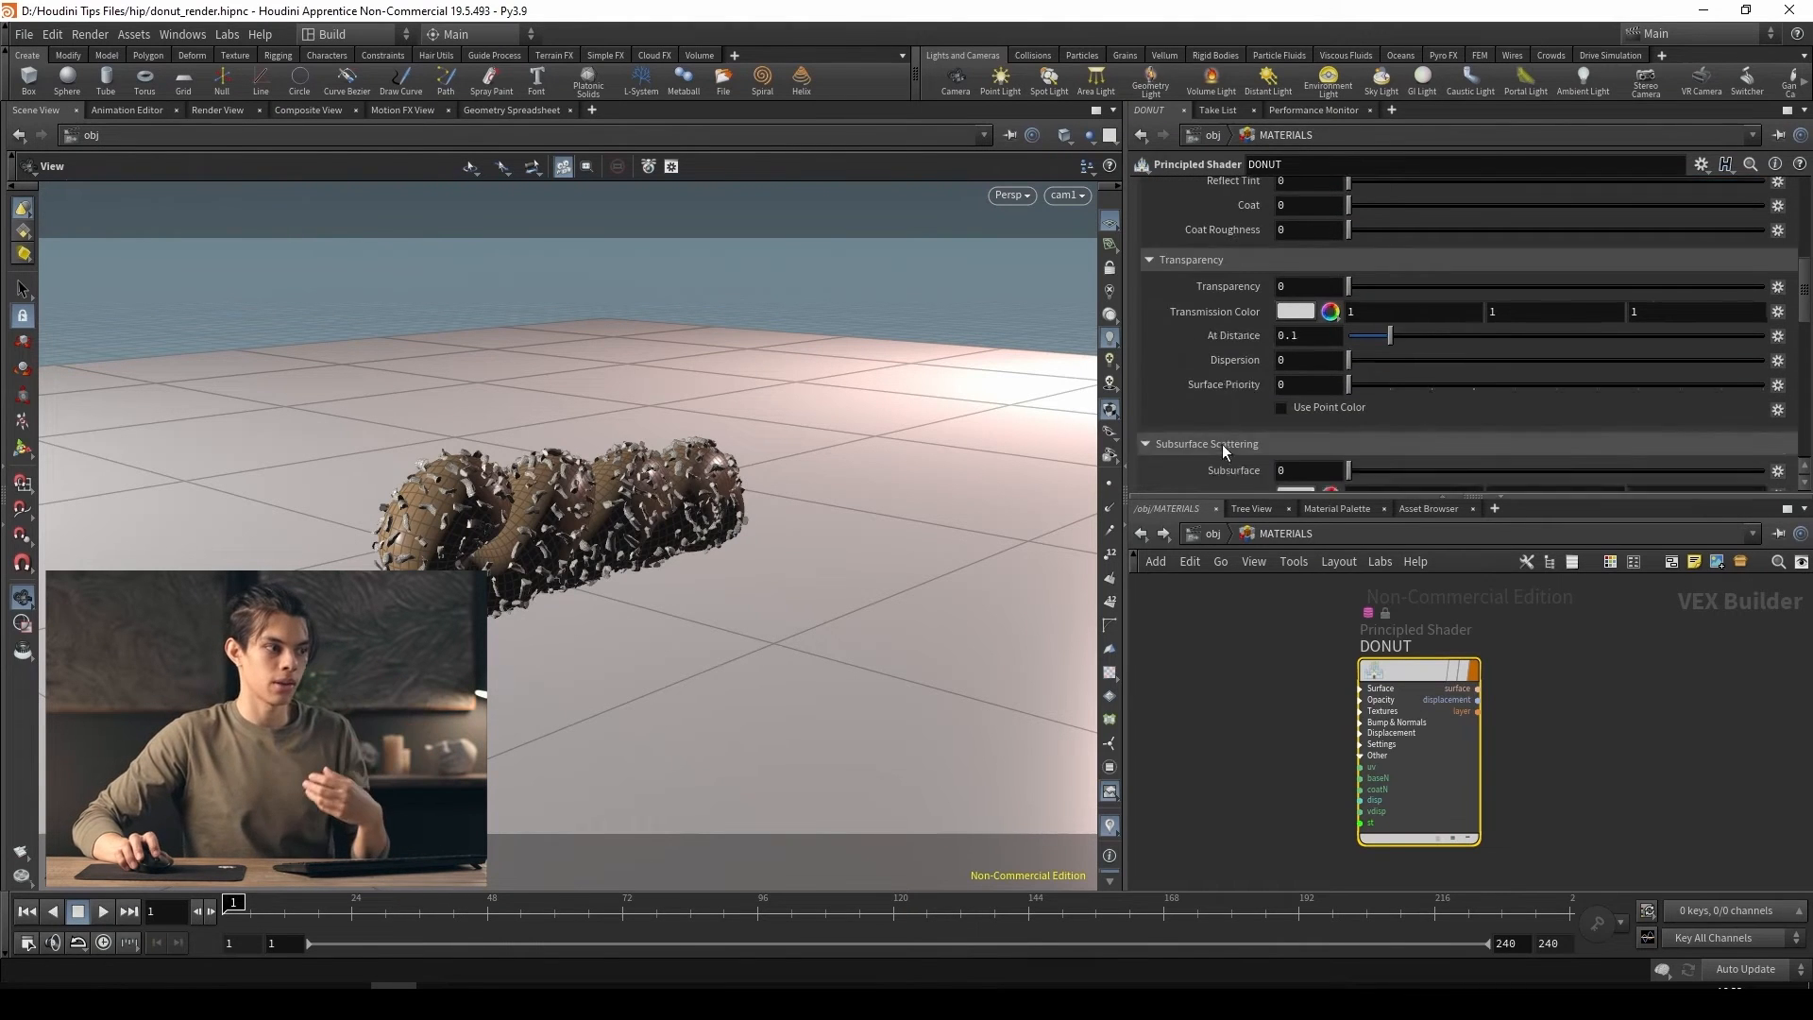
pyautogui.scroll(4, 1222, 444)
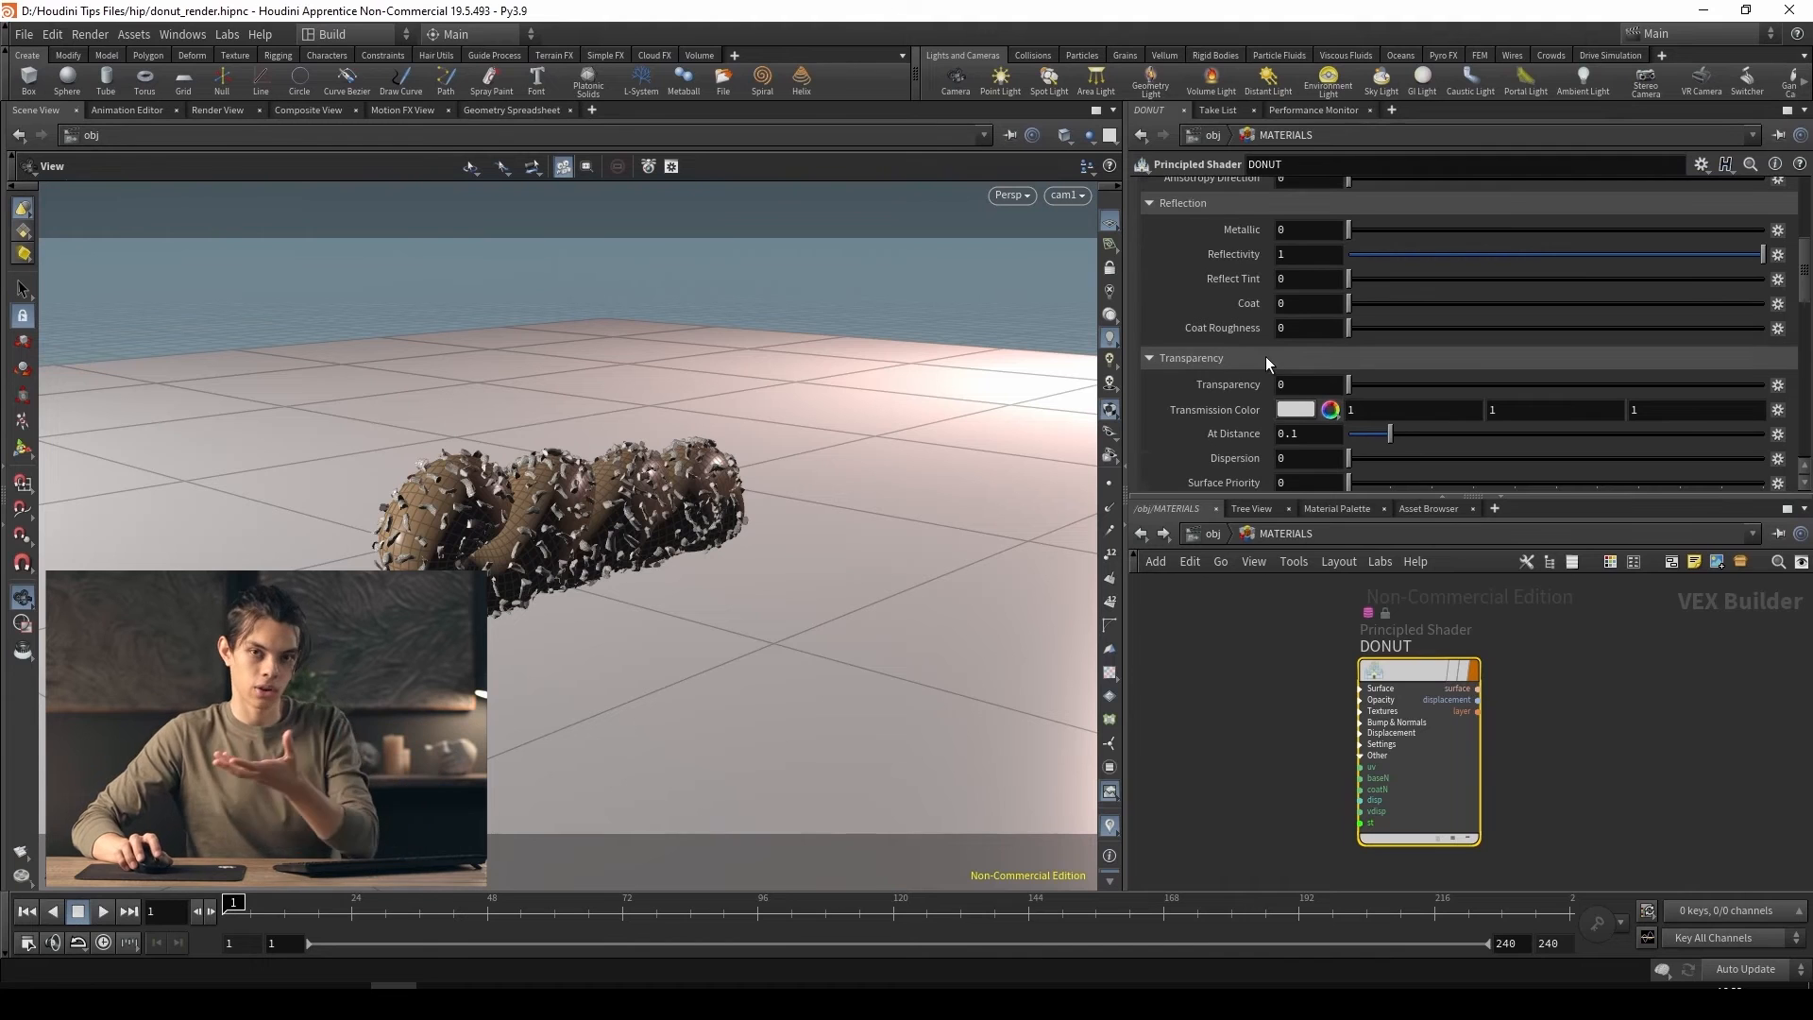
pyautogui.scroll(-3, 1266, 359)
pyautogui.scroll(-1, 1214, 332)
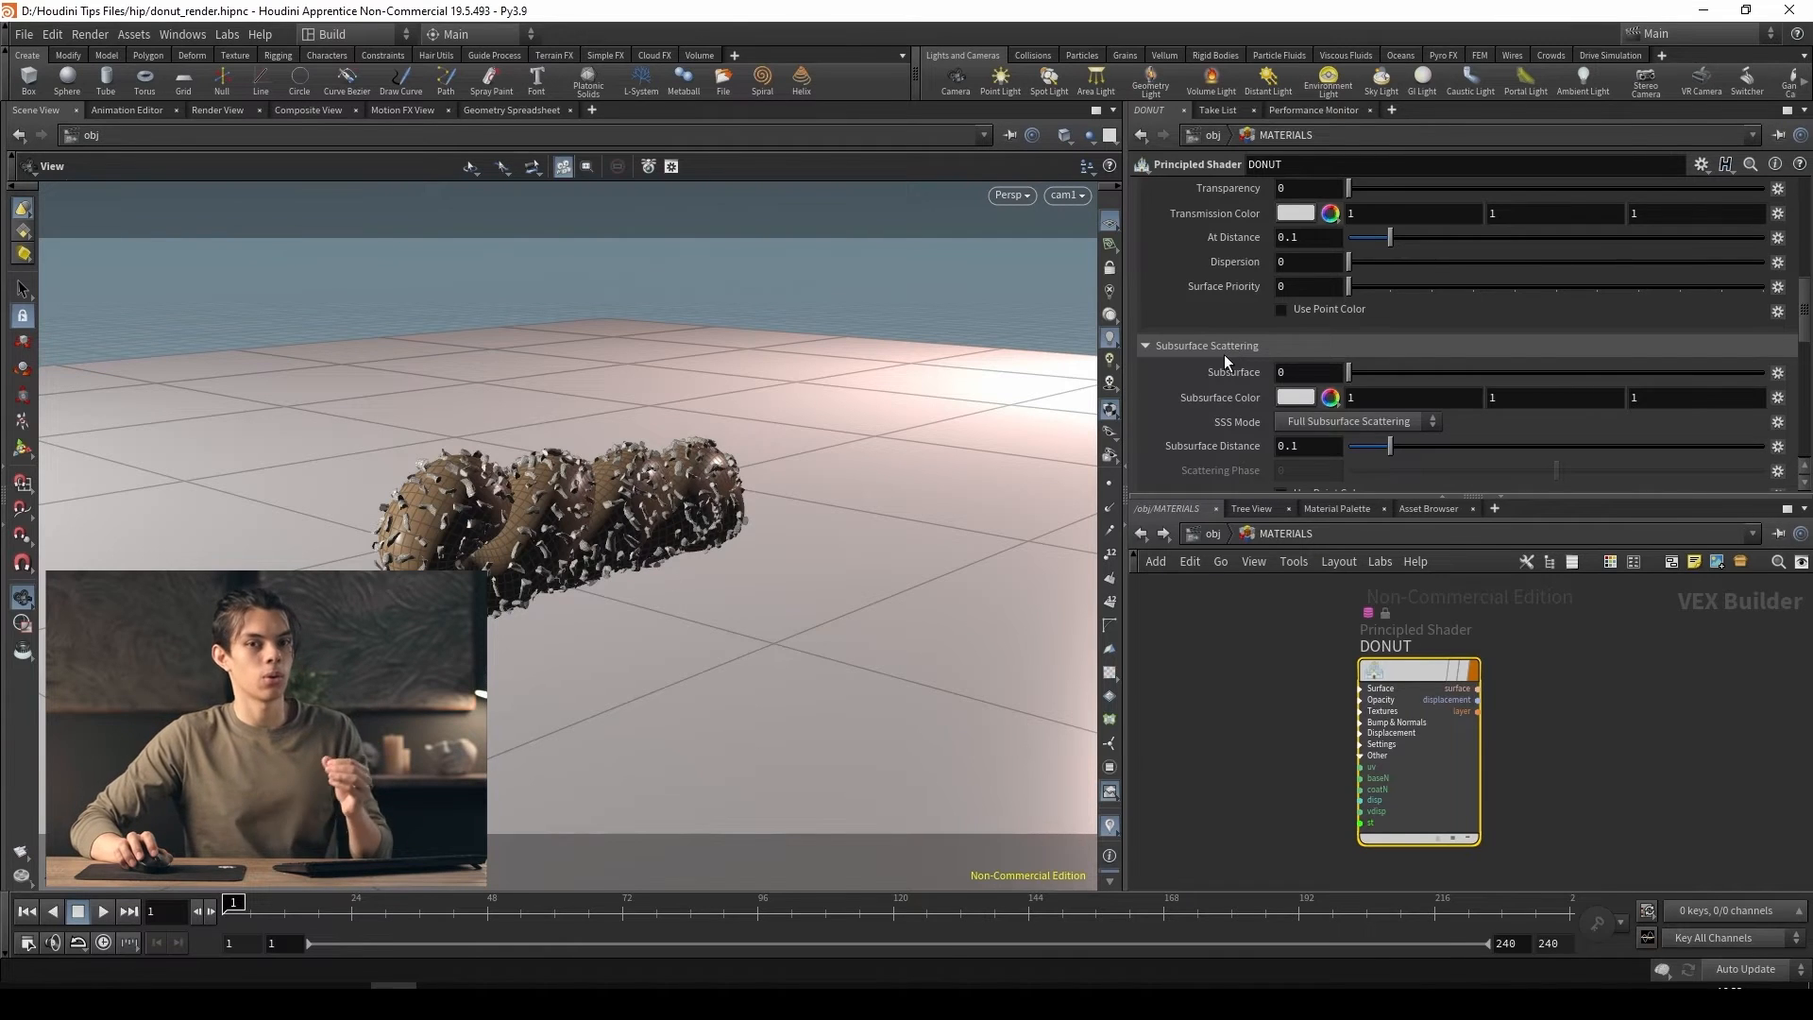
pyautogui.scroll(3, 1224, 354)
pyautogui.scroll(-3, 1253, 383)
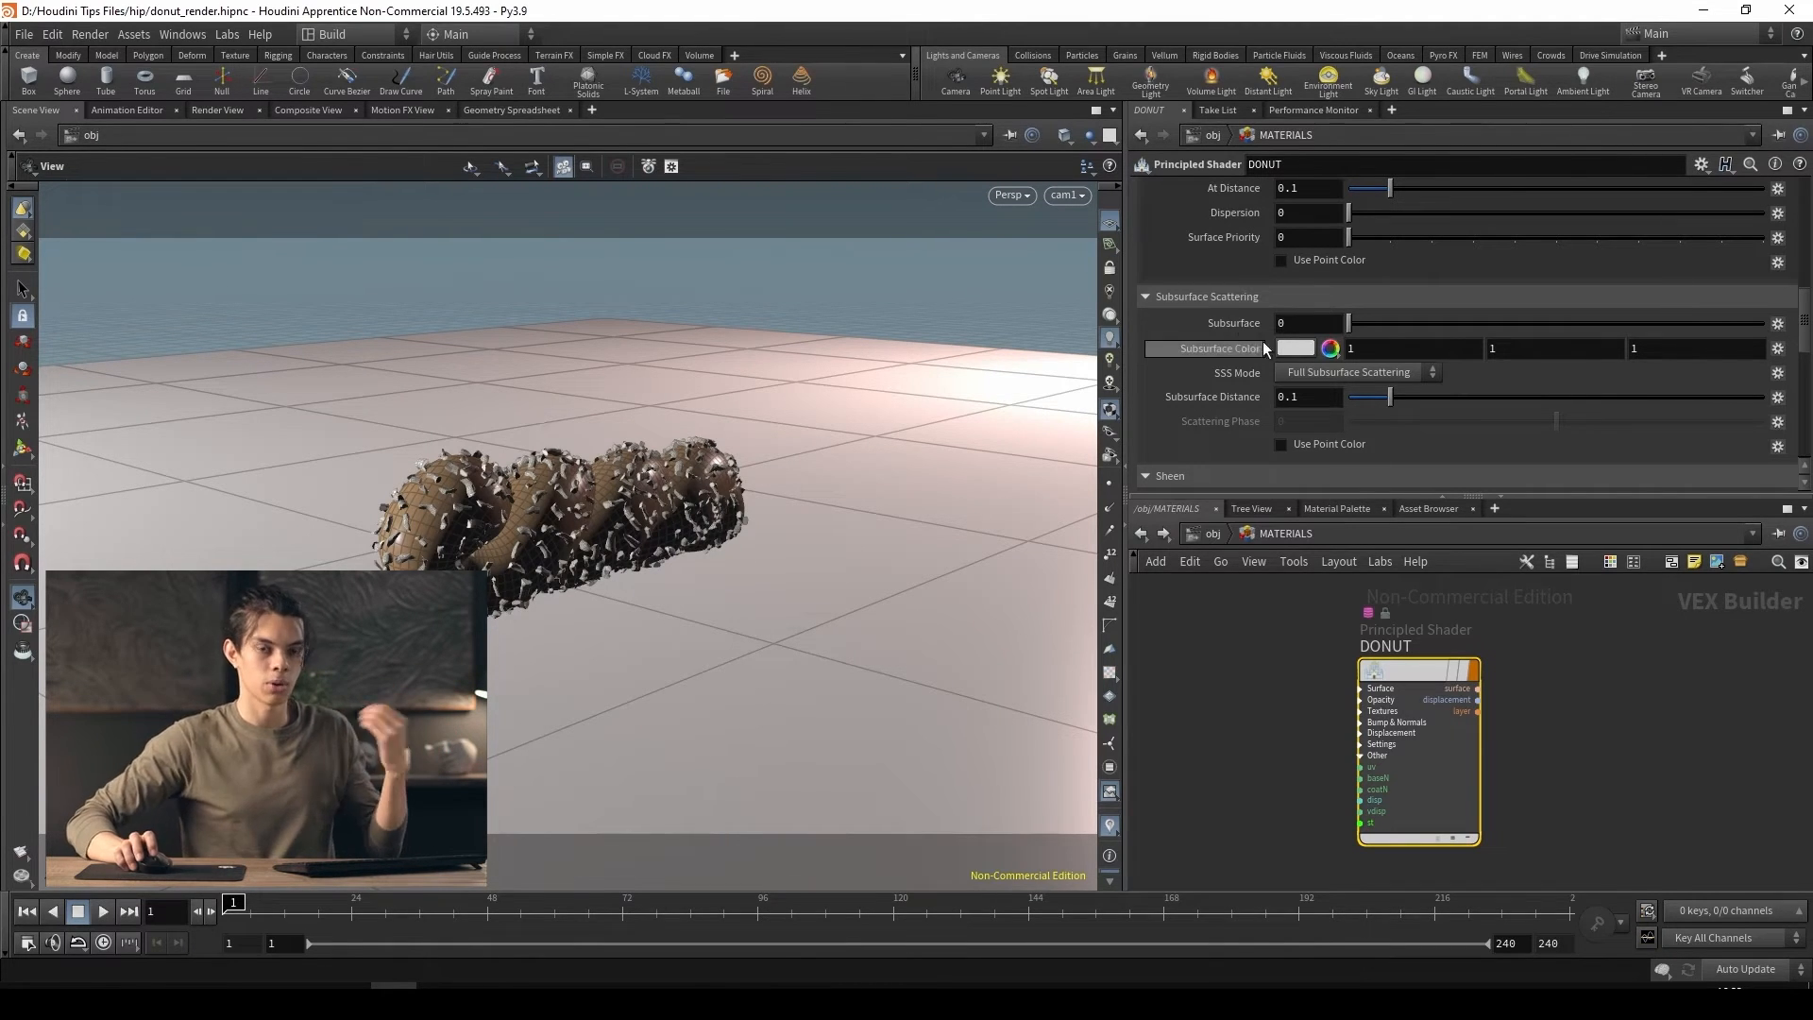
pyautogui.scroll(3, 1256, 359)
pyautogui.scroll(5, 1254, 371)
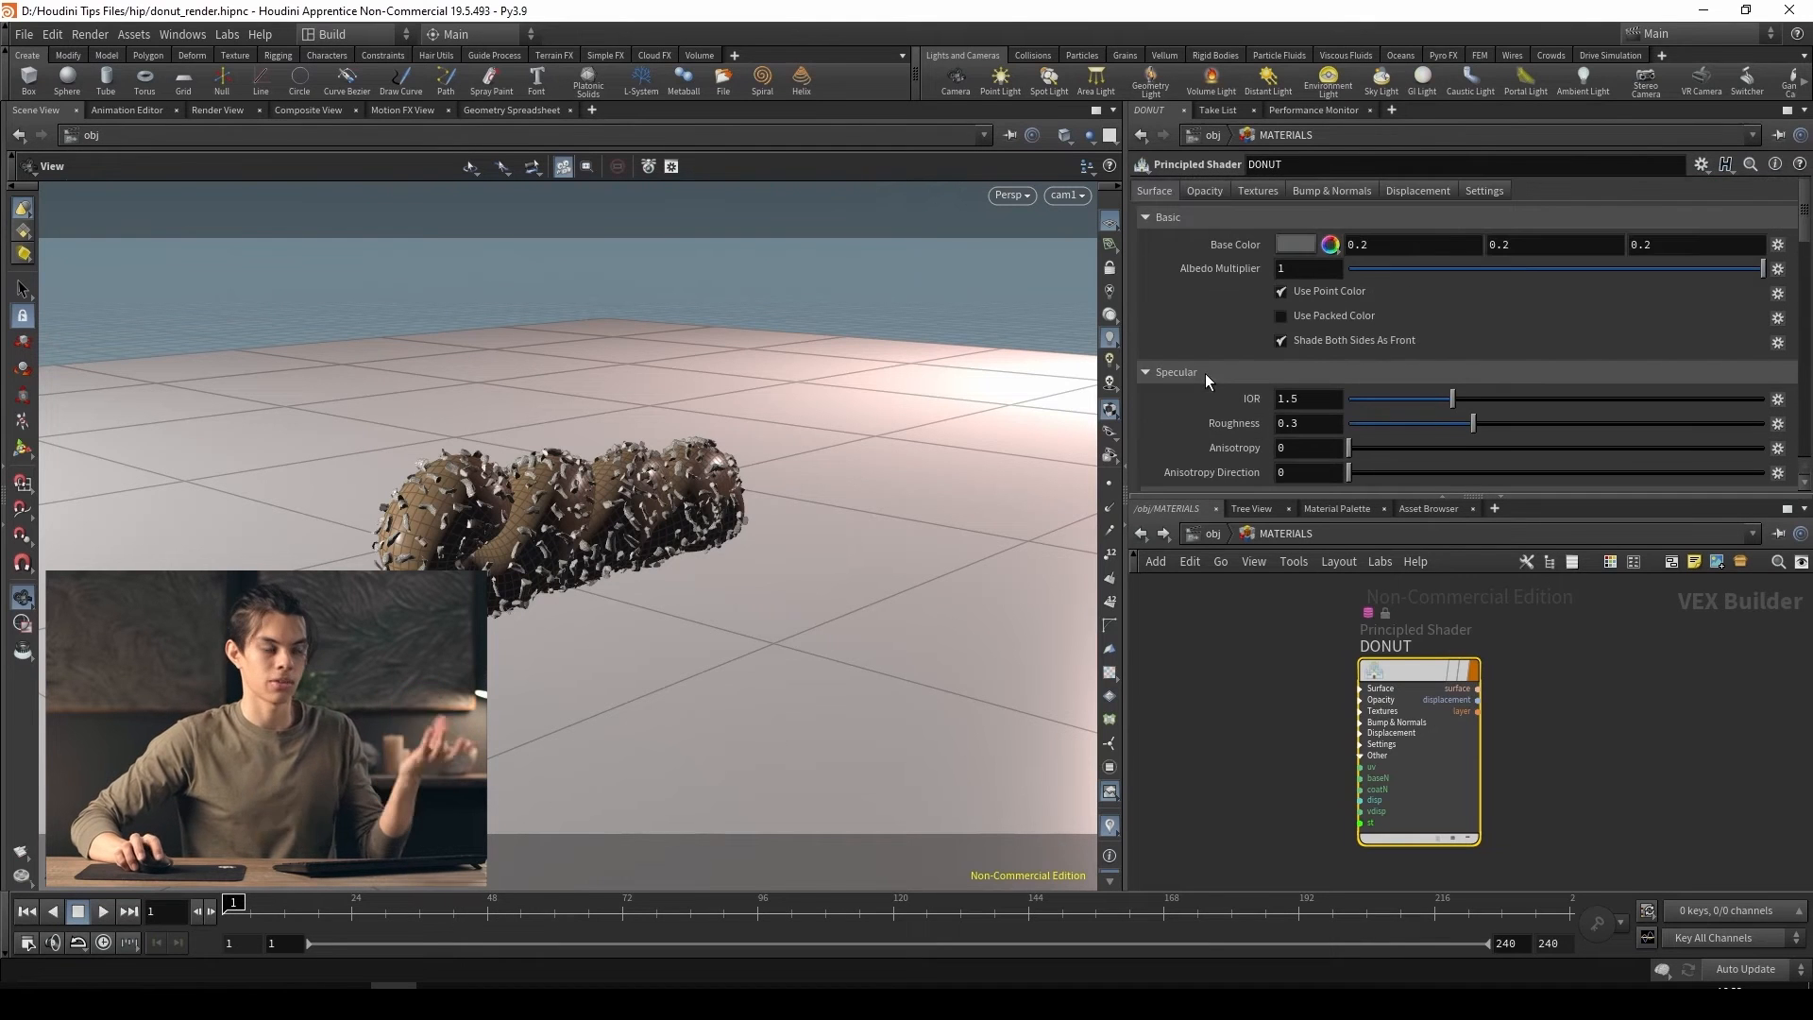
pyautogui.scroll(-5, 1218, 368)
pyautogui.scroll(5, 1218, 382)
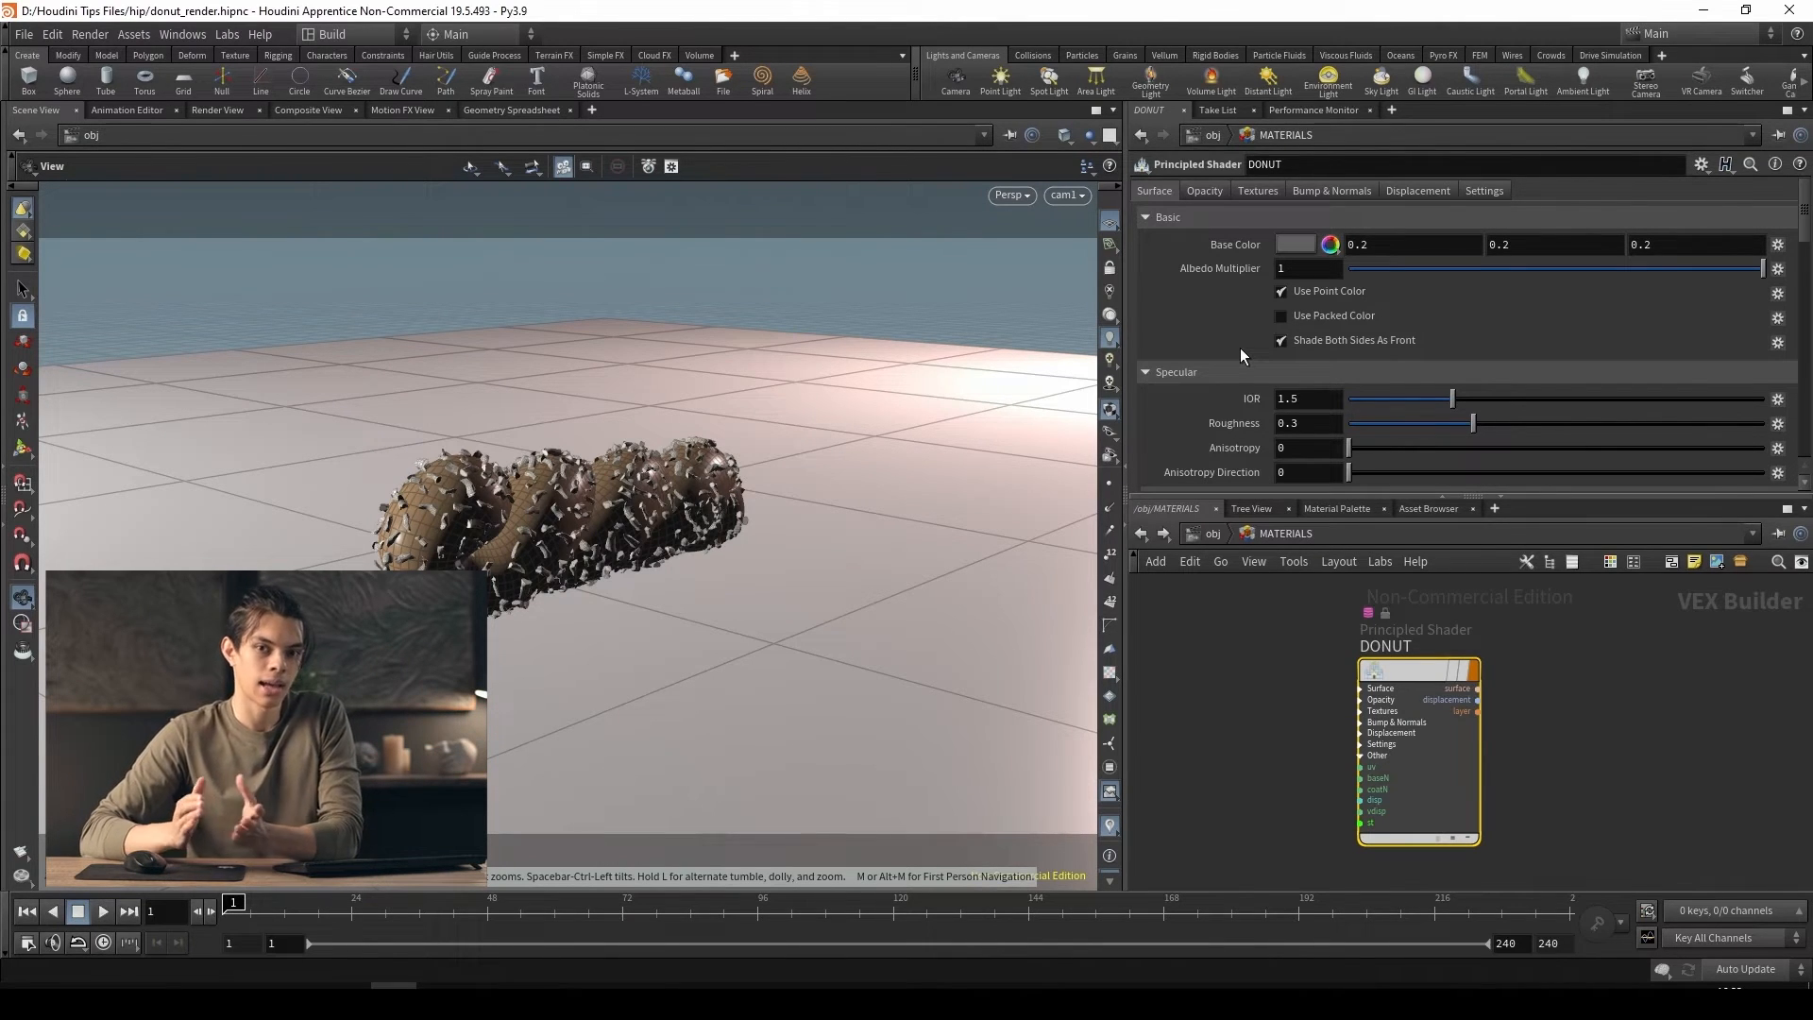
# Back at object level, assign the shader /obj/MATERIALS/DONUT as the render material of the SPIRAL_DONUT geometry
pyautogui.press('u')
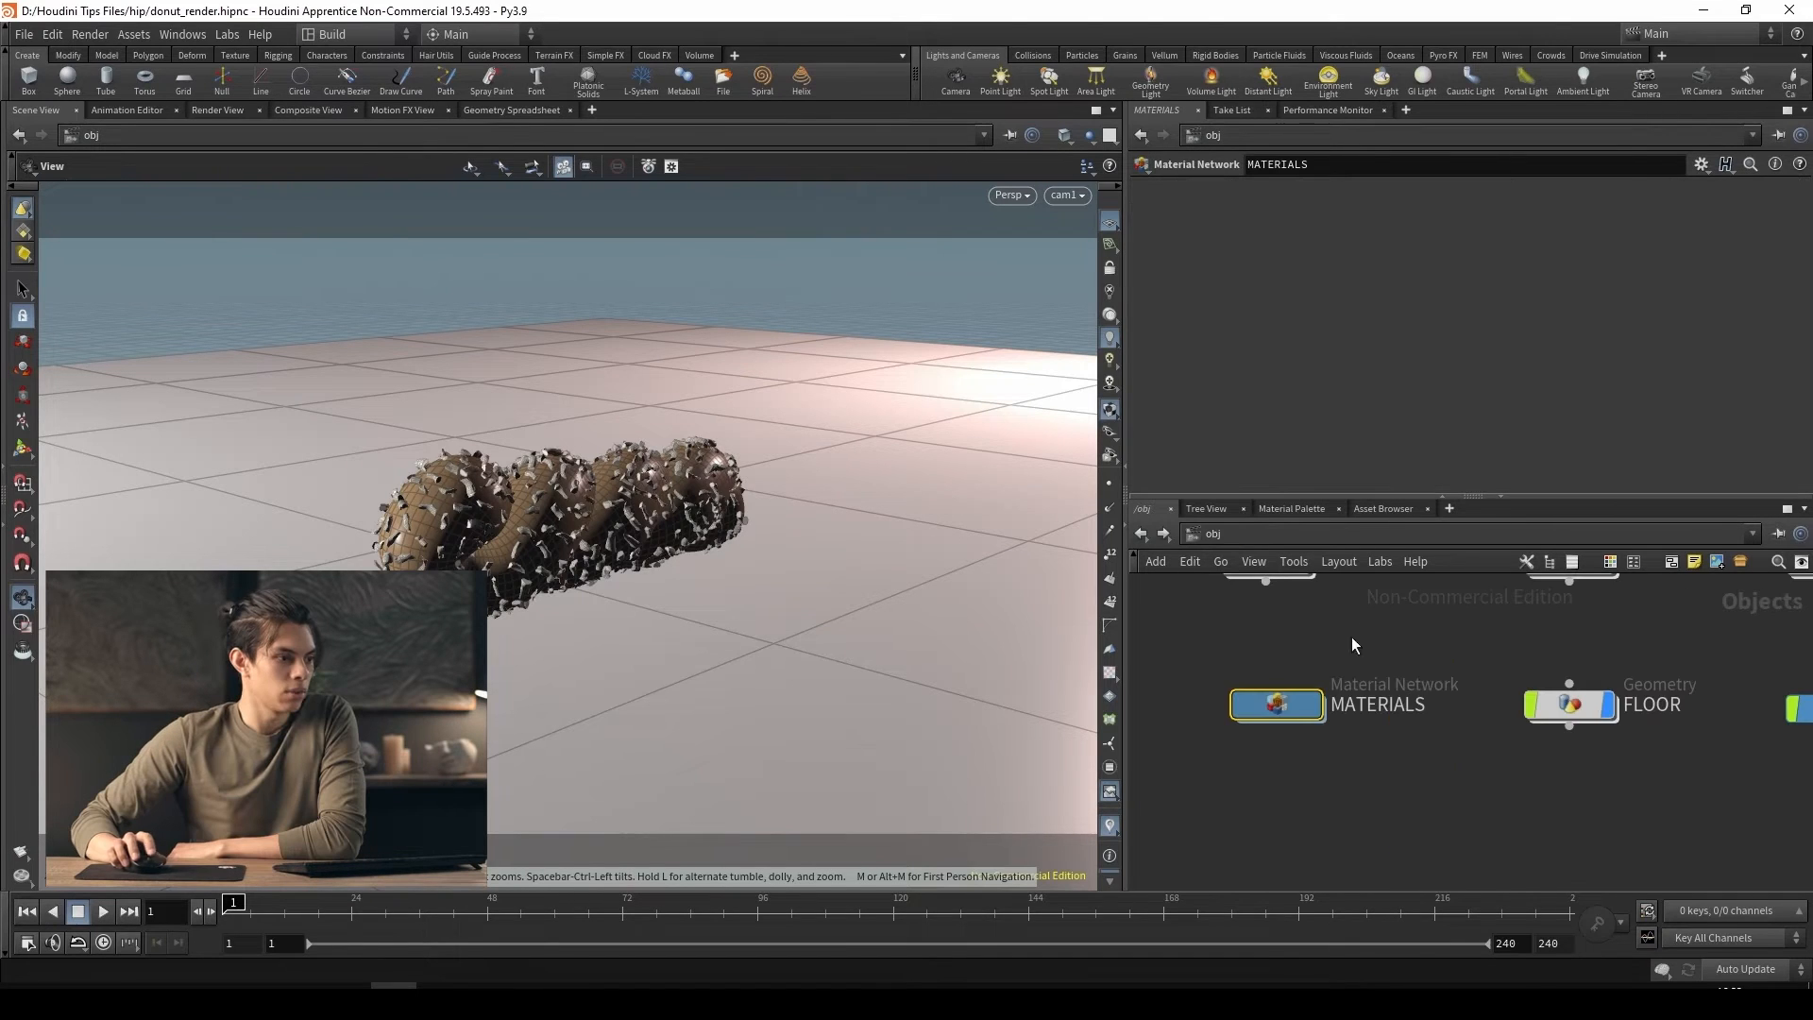
pyautogui.click(1294, 633)
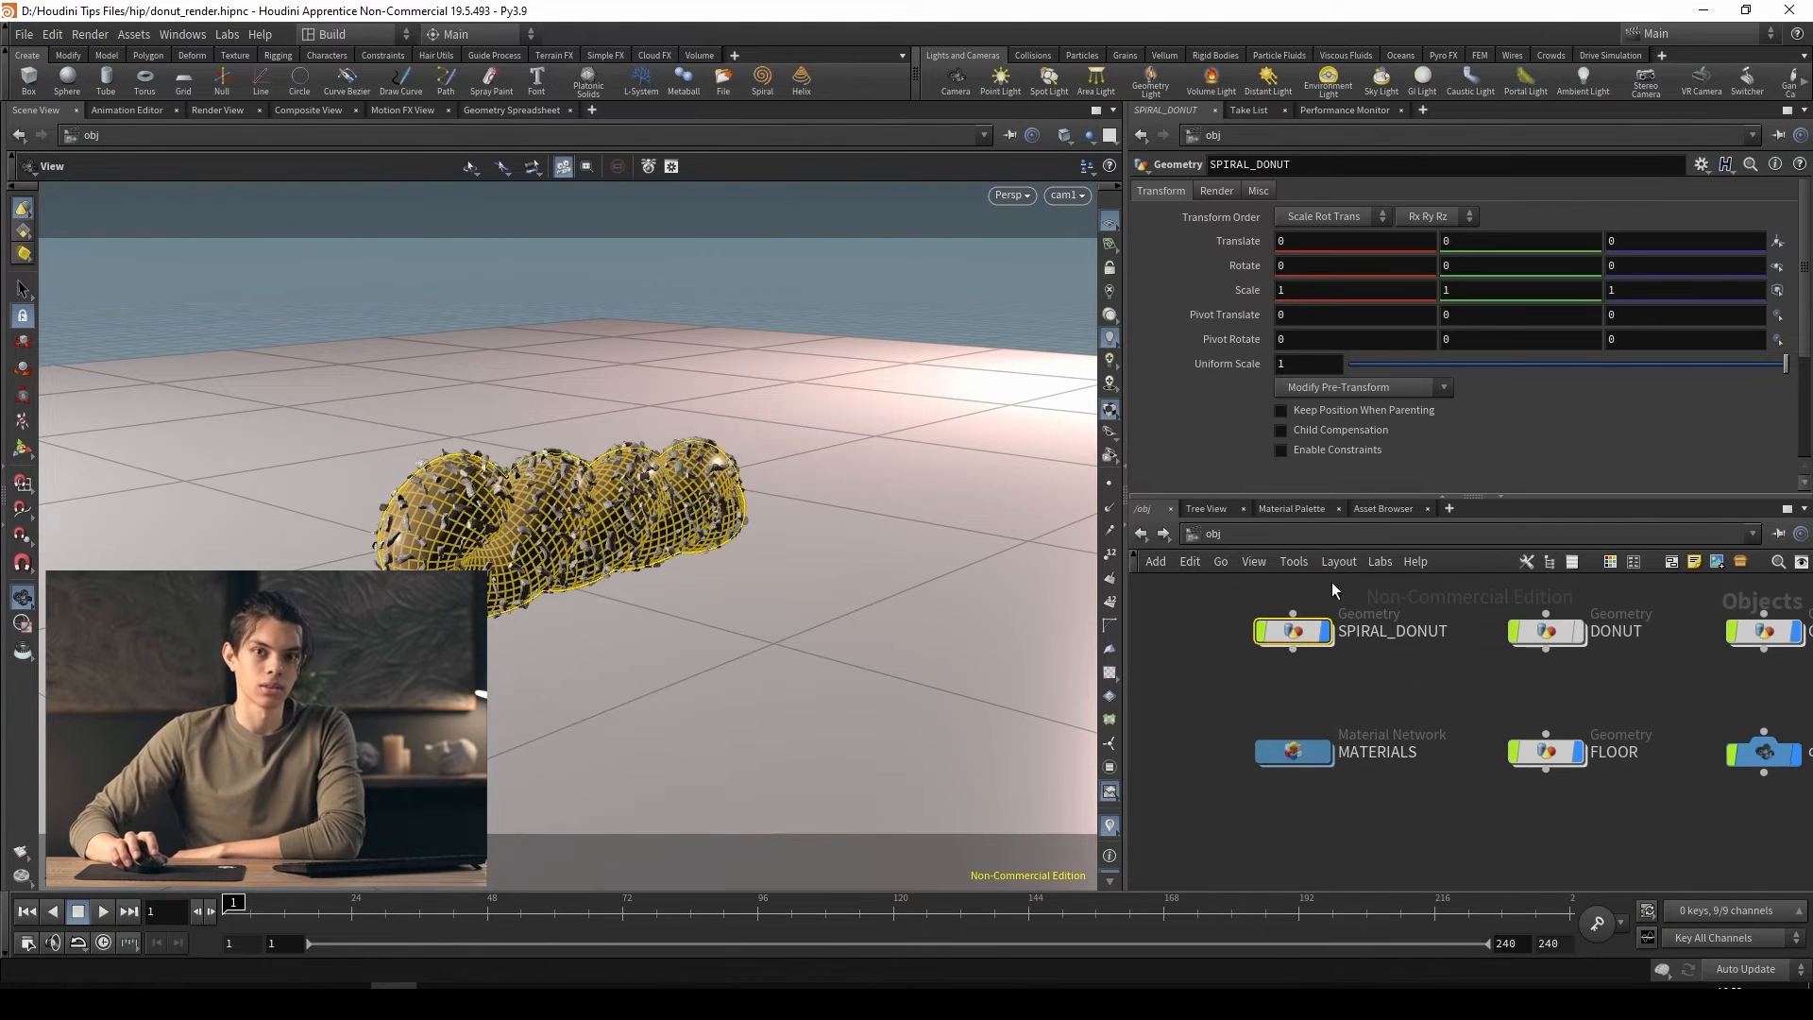
pyautogui.click(1217, 192)
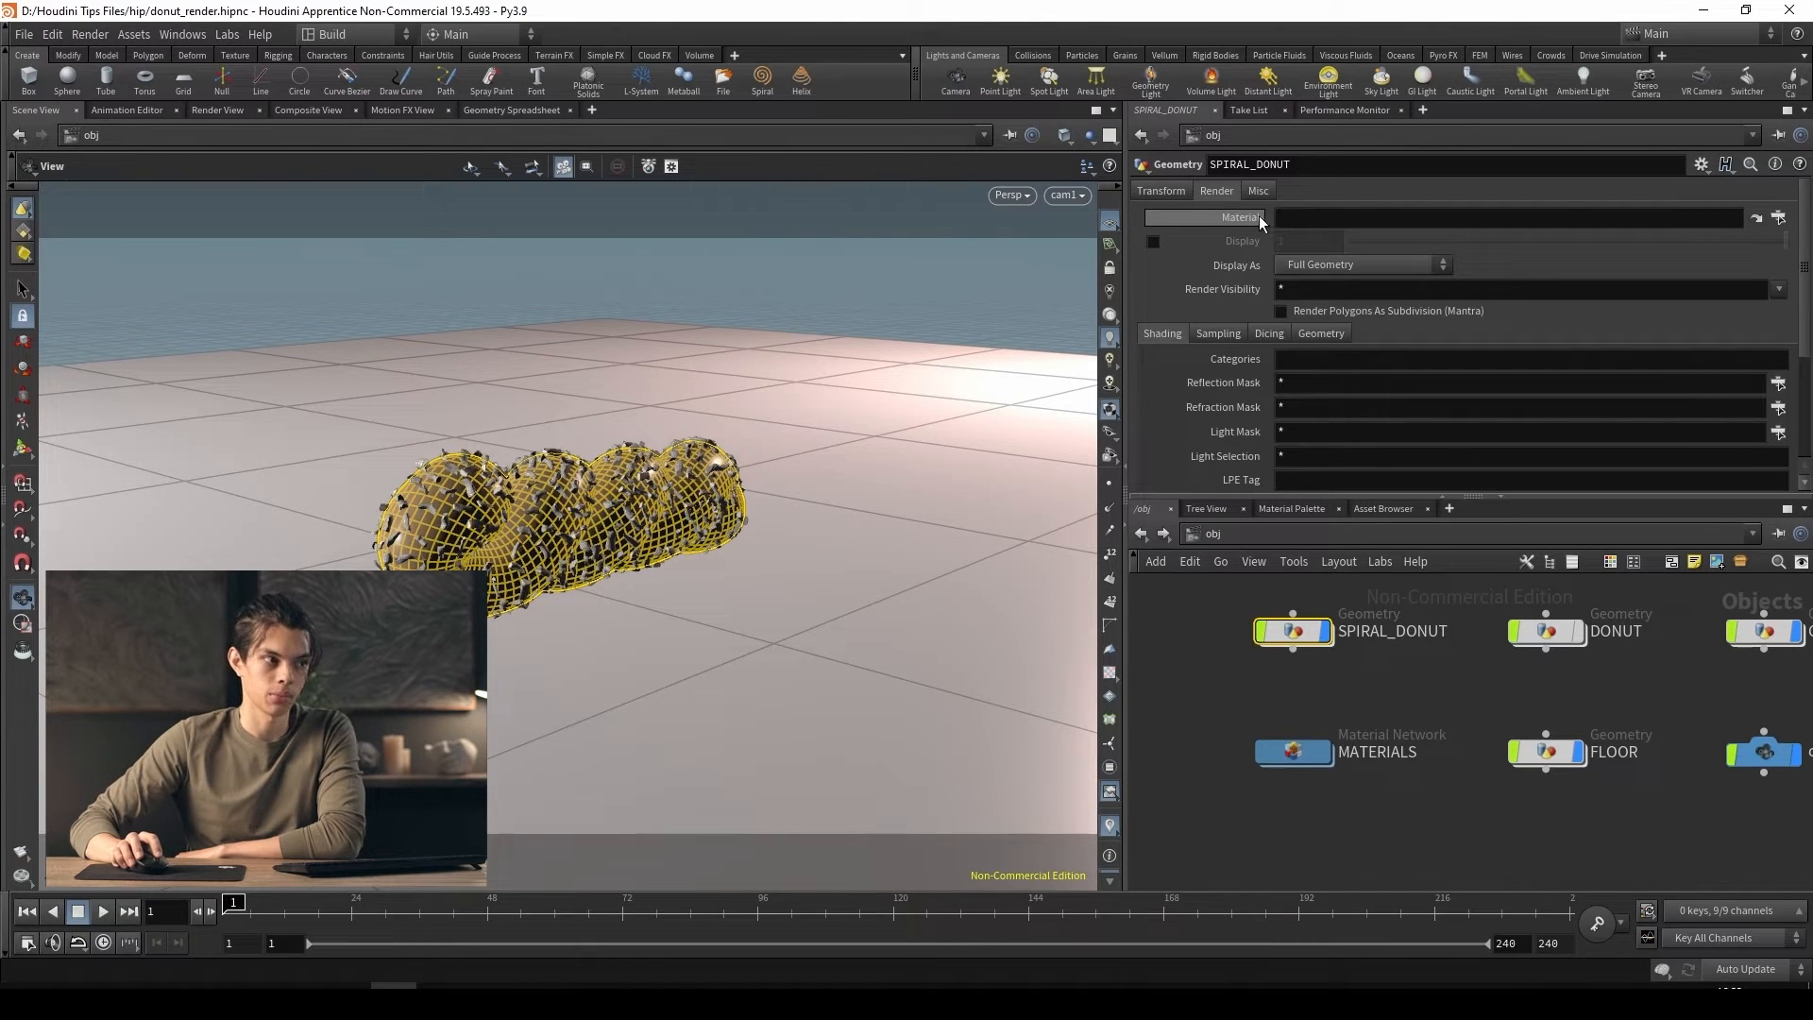
pyautogui.click(1779, 217)
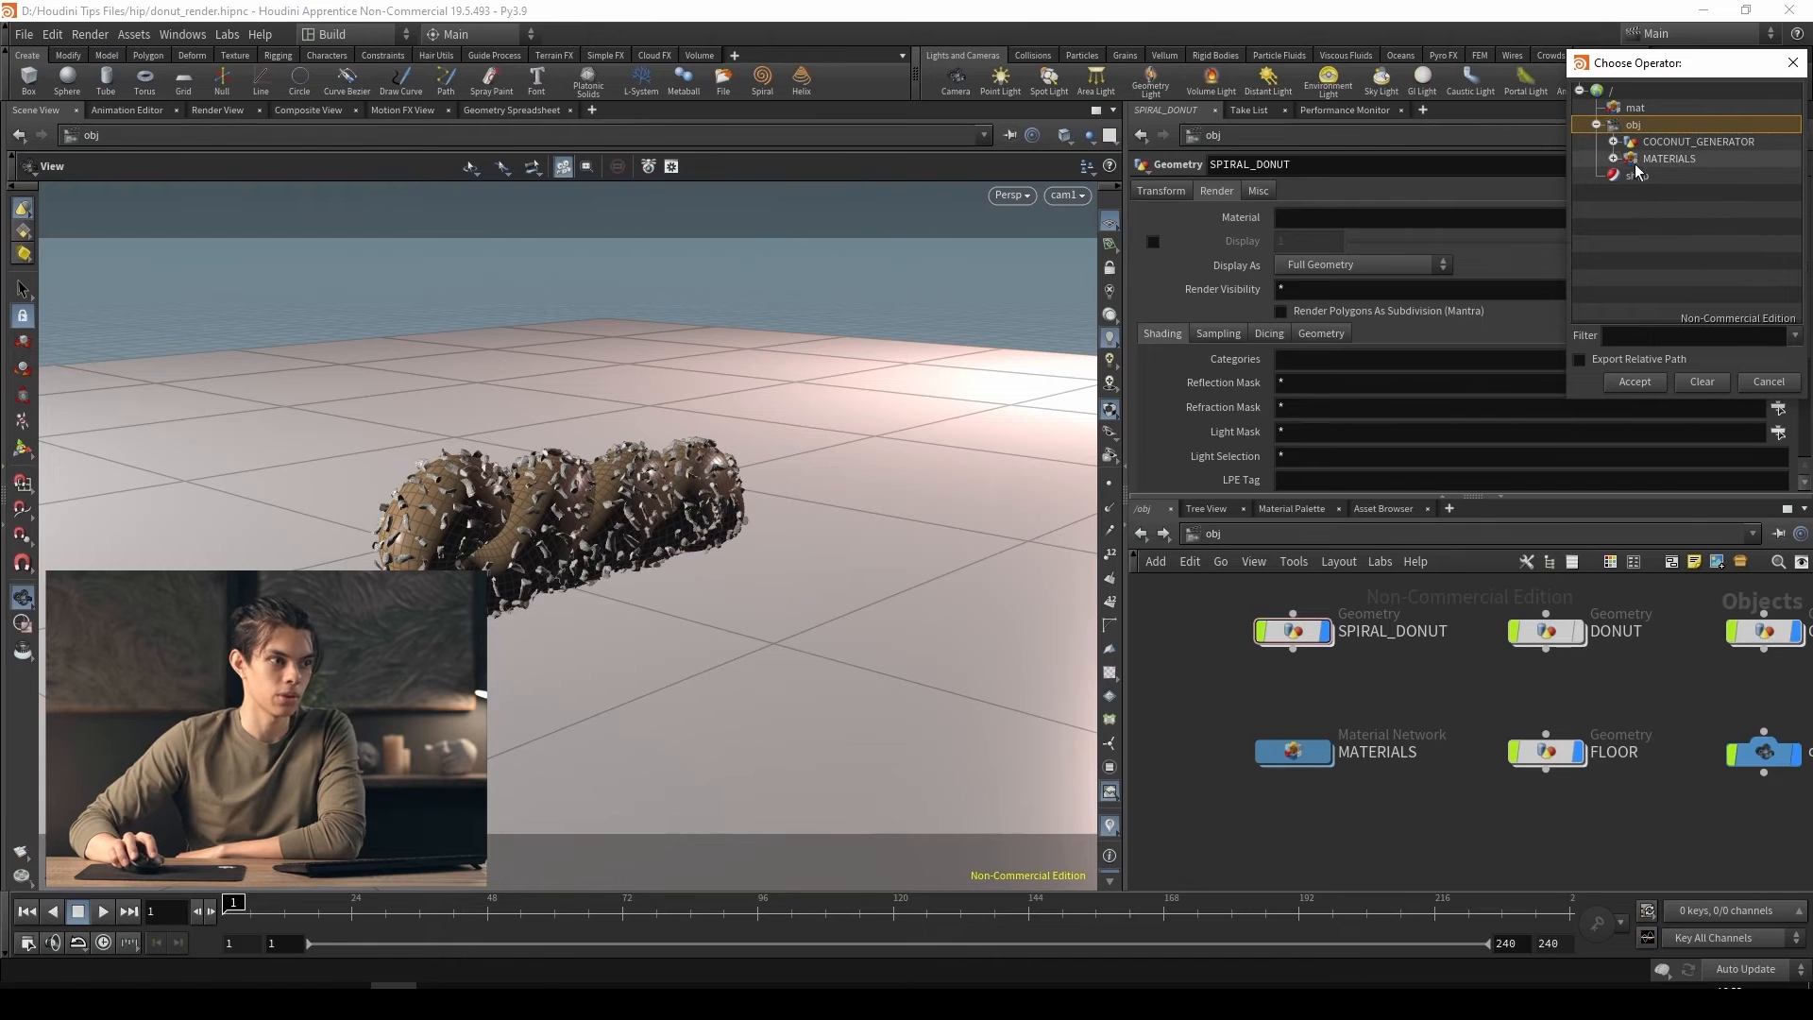
pyautogui.click(1613, 159)
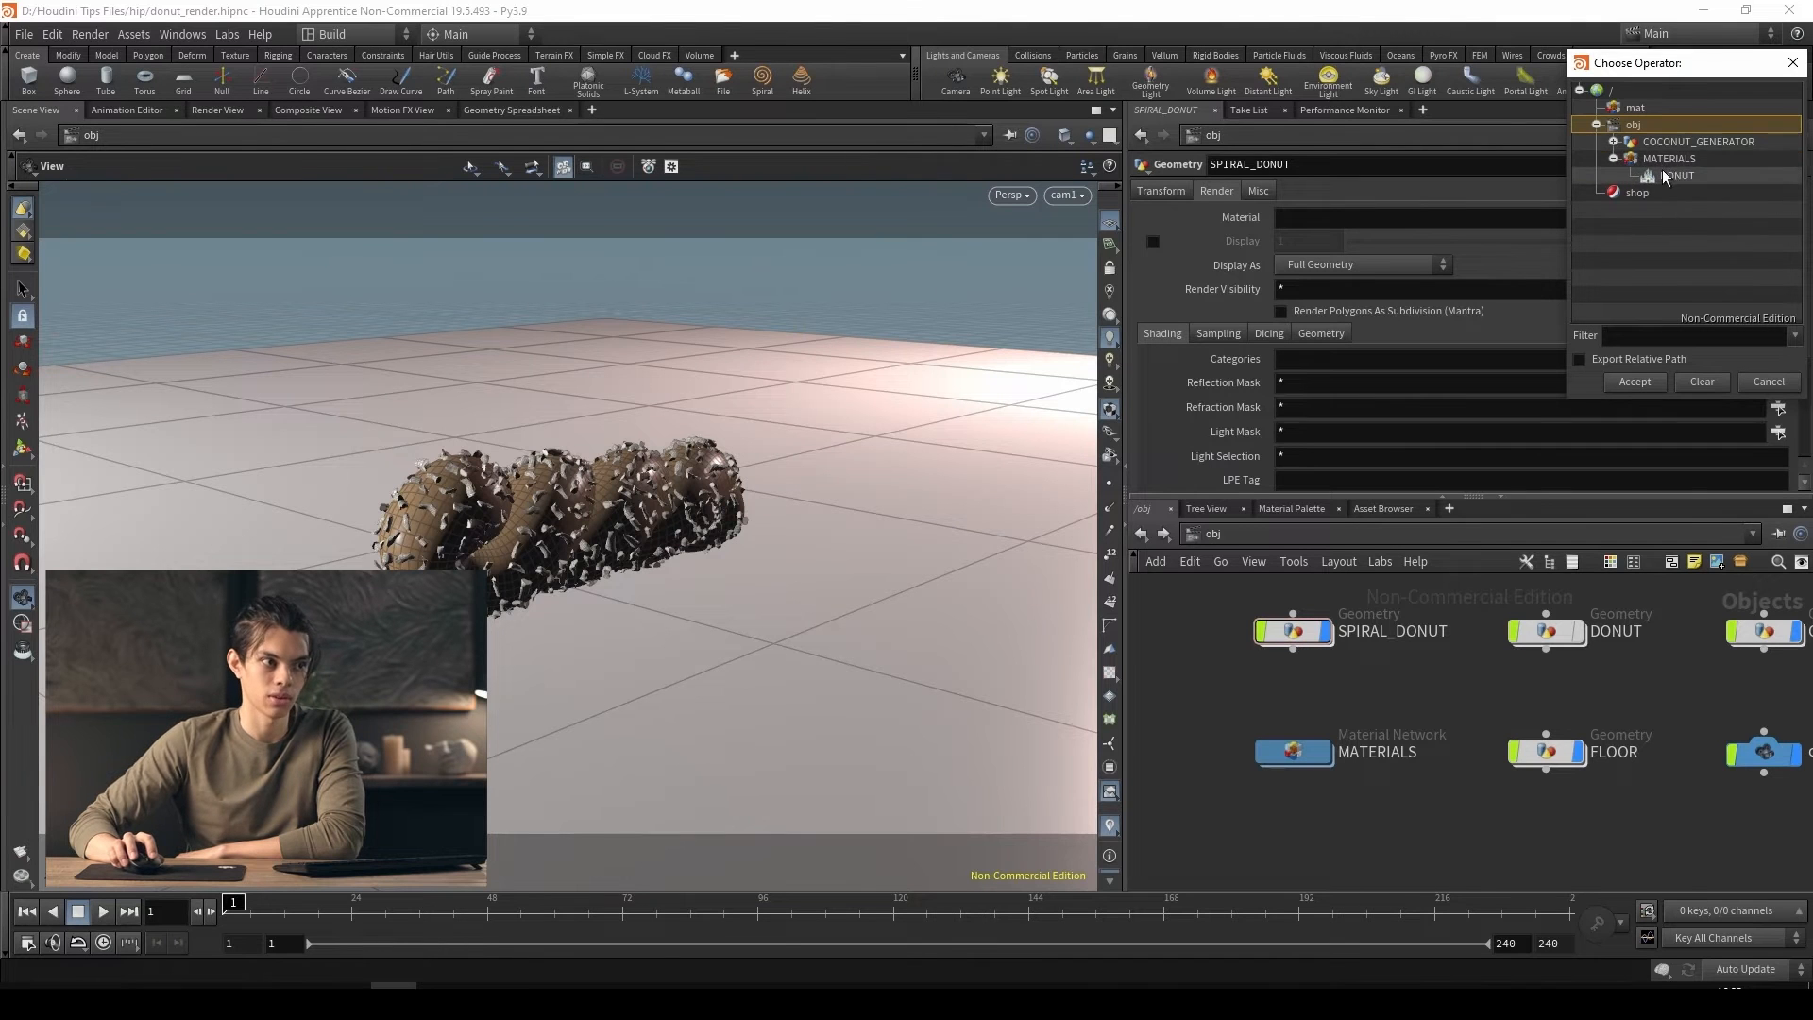
pyautogui.click(1663, 174)
pyautogui.click(1635, 381)
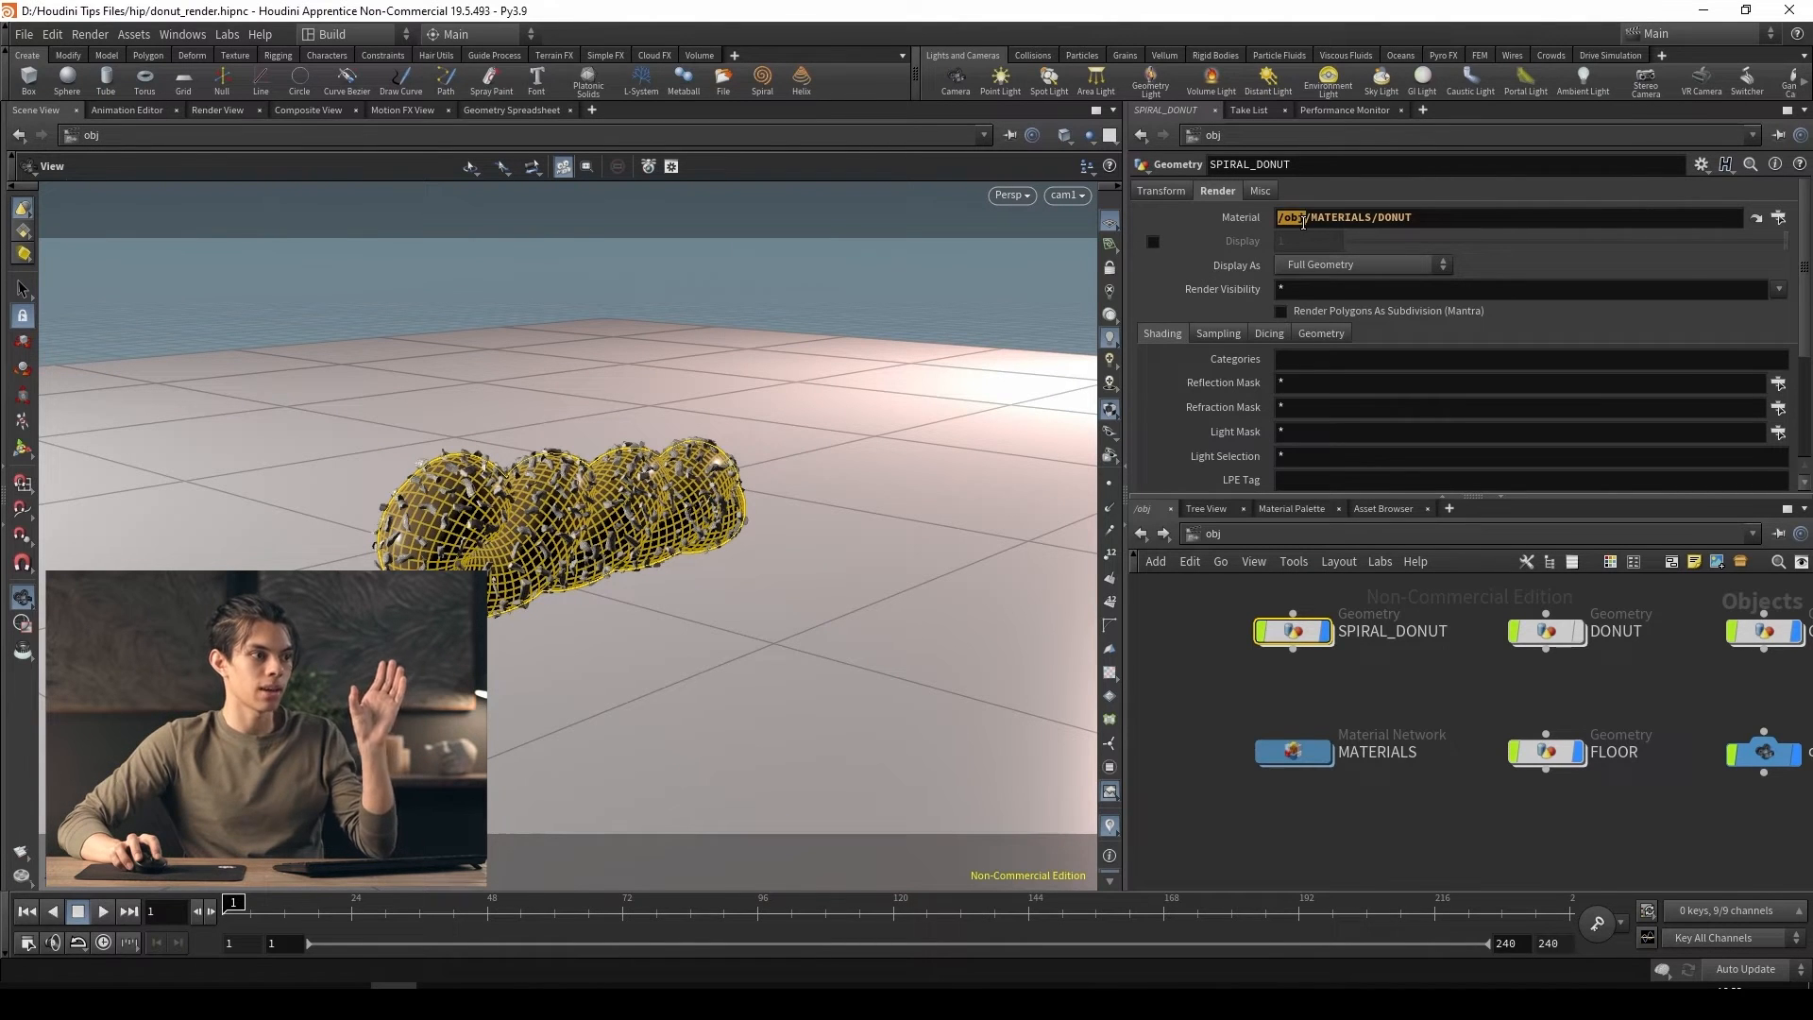
pyautogui.click(1306, 218)
pyautogui.moveTo(1306, 218); pyautogui.dragTo(1394, 217)
pyautogui.press('Return')
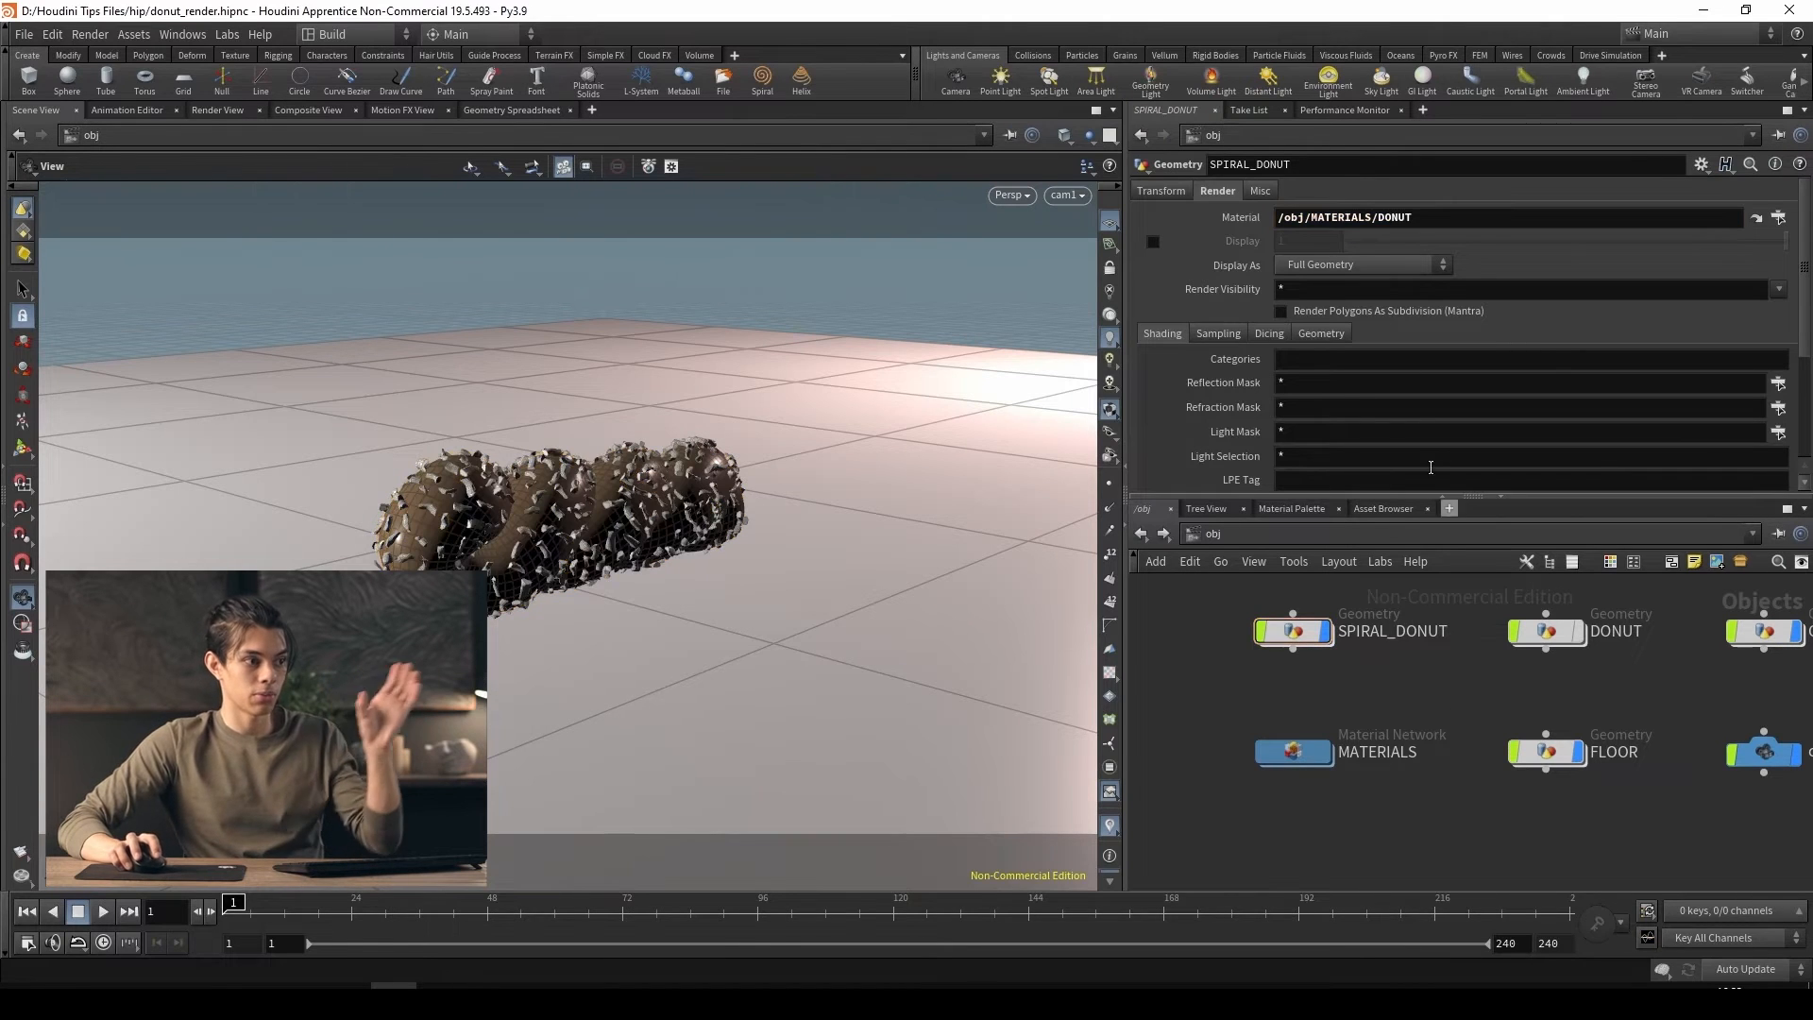
pyautogui.moveTo(1293, 761)
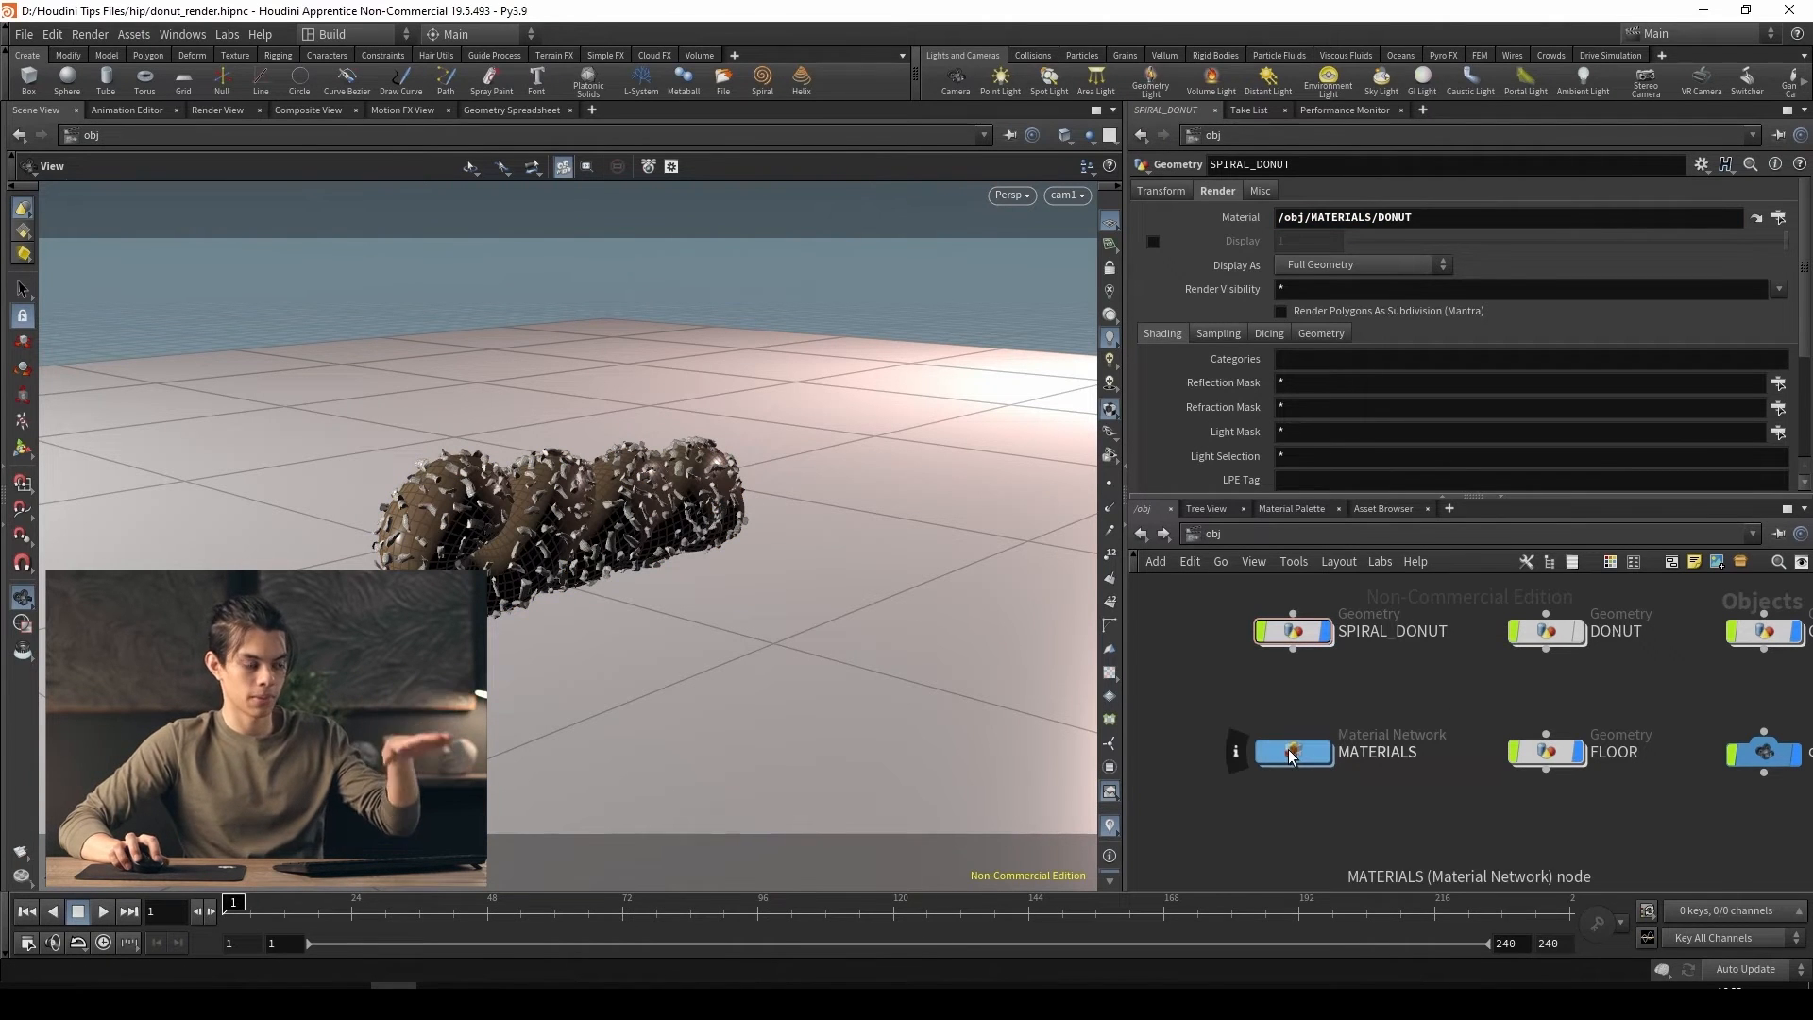
pyautogui.doubleClick(1292, 754)
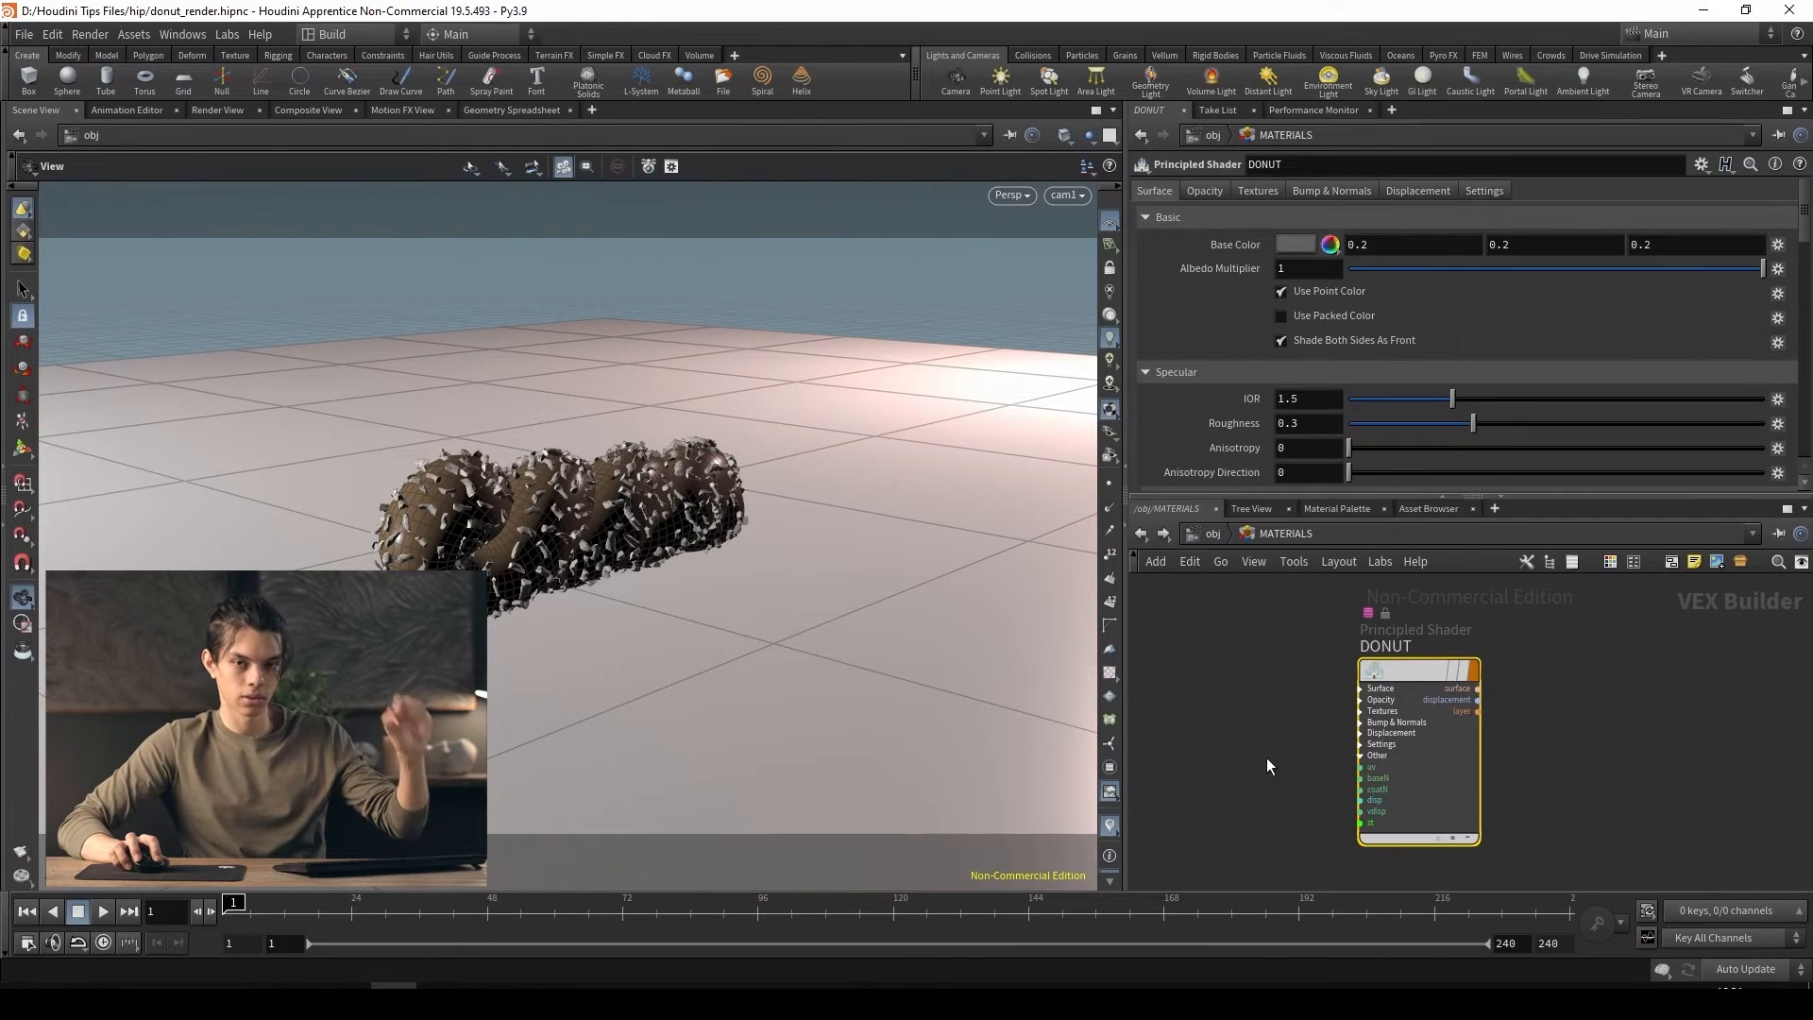
pyautogui.click(1206, 539)
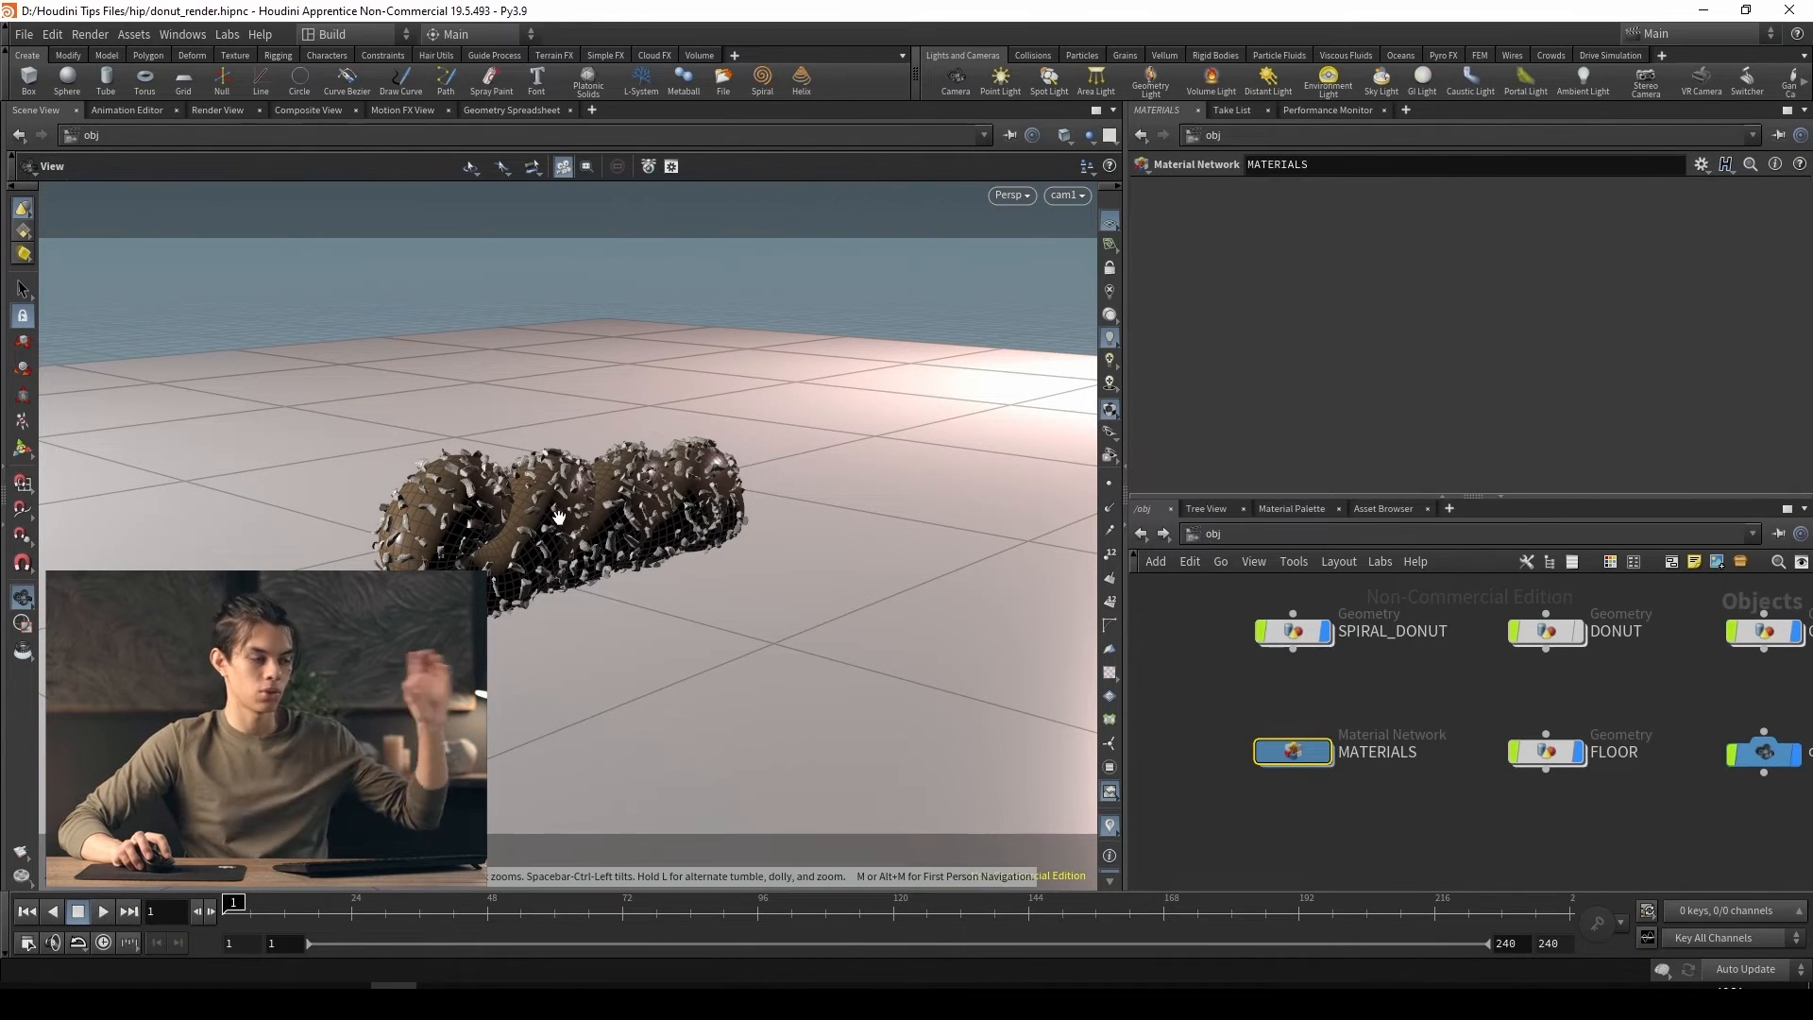
pyautogui.click(1211, 533)
# Start an interactive Karma viewport render from karma1 and frame the spiral donut closely in the viewer
pyautogui.click(1292, 639)
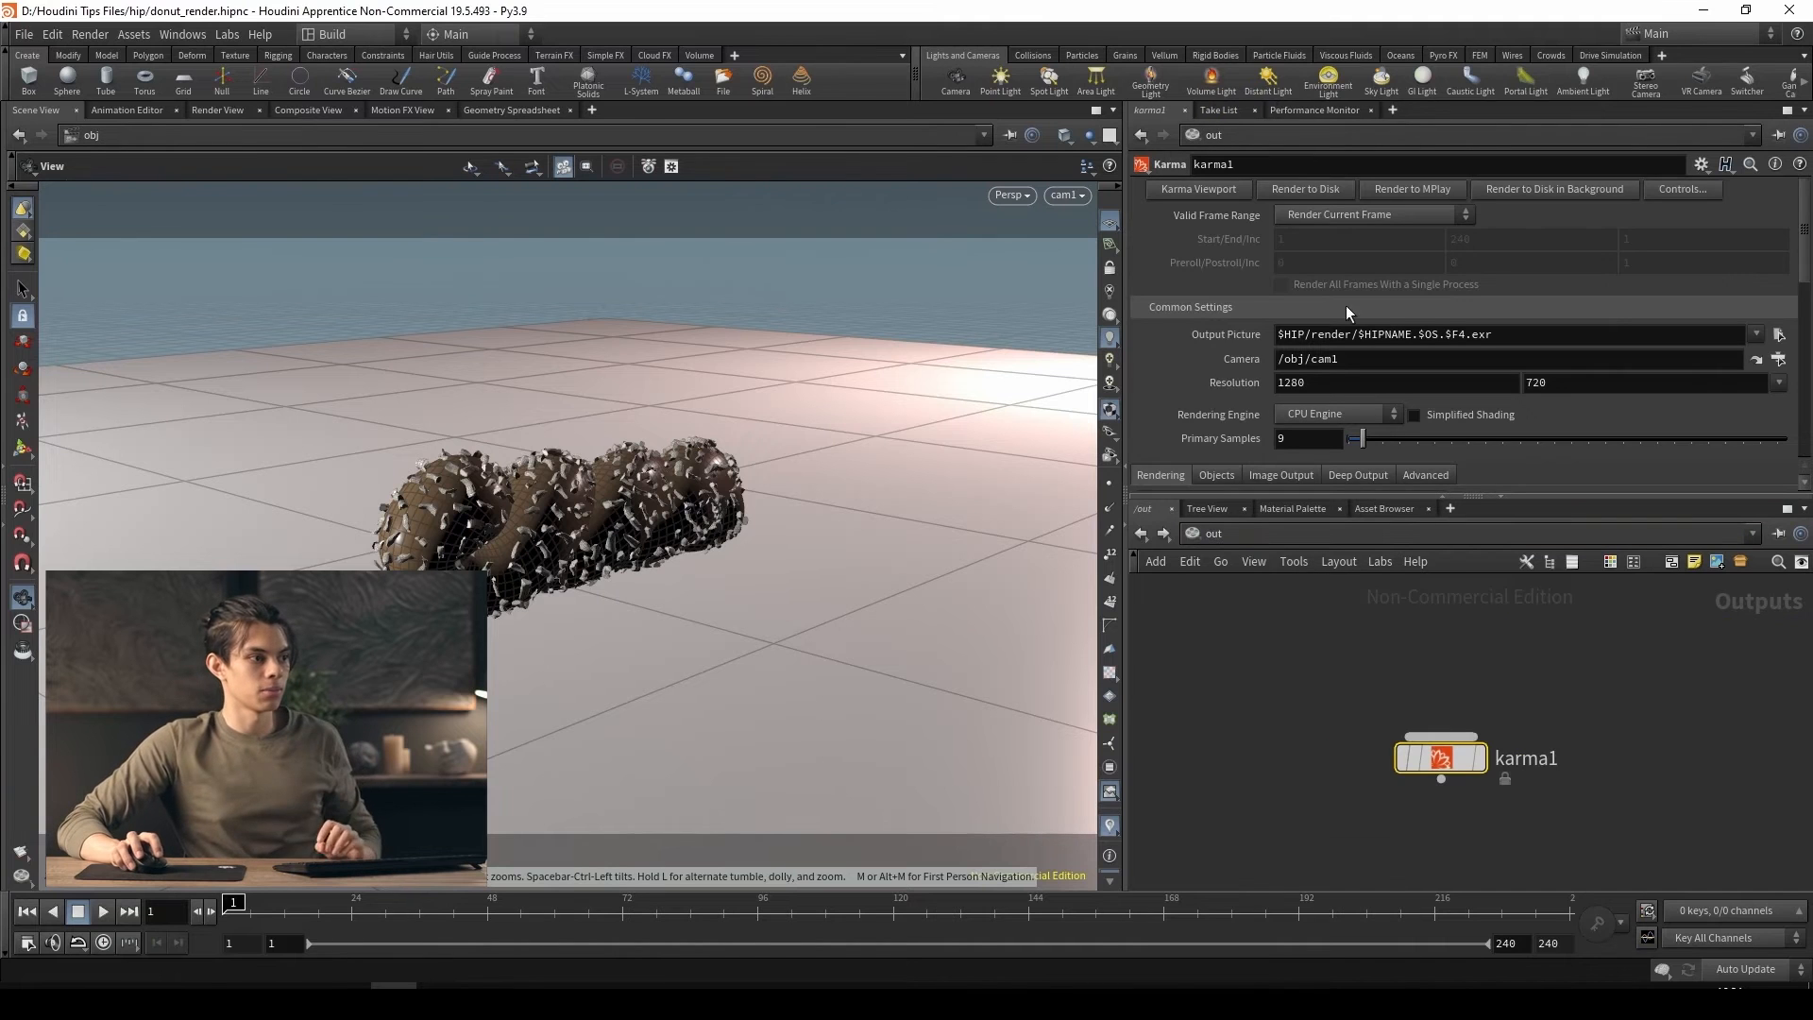
pyautogui.click(1230, 192)
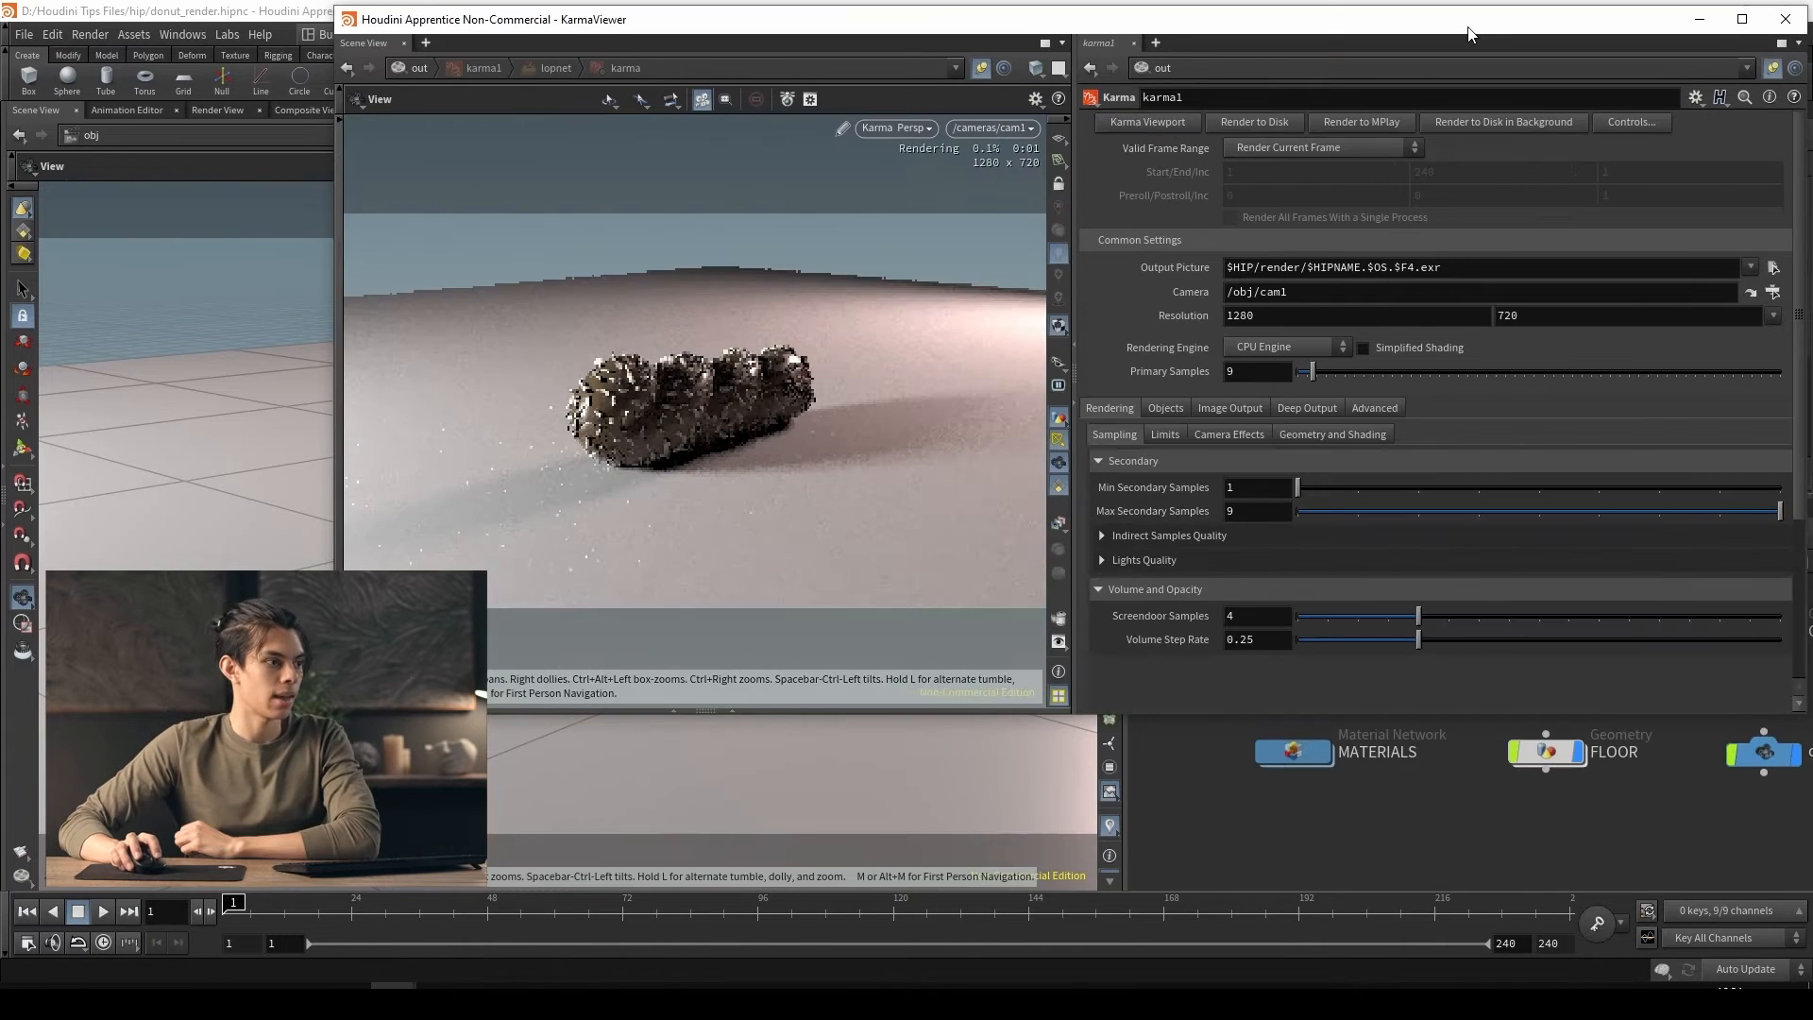
pyautogui.moveTo(1468, 33); pyautogui.dragTo(1247, 53)
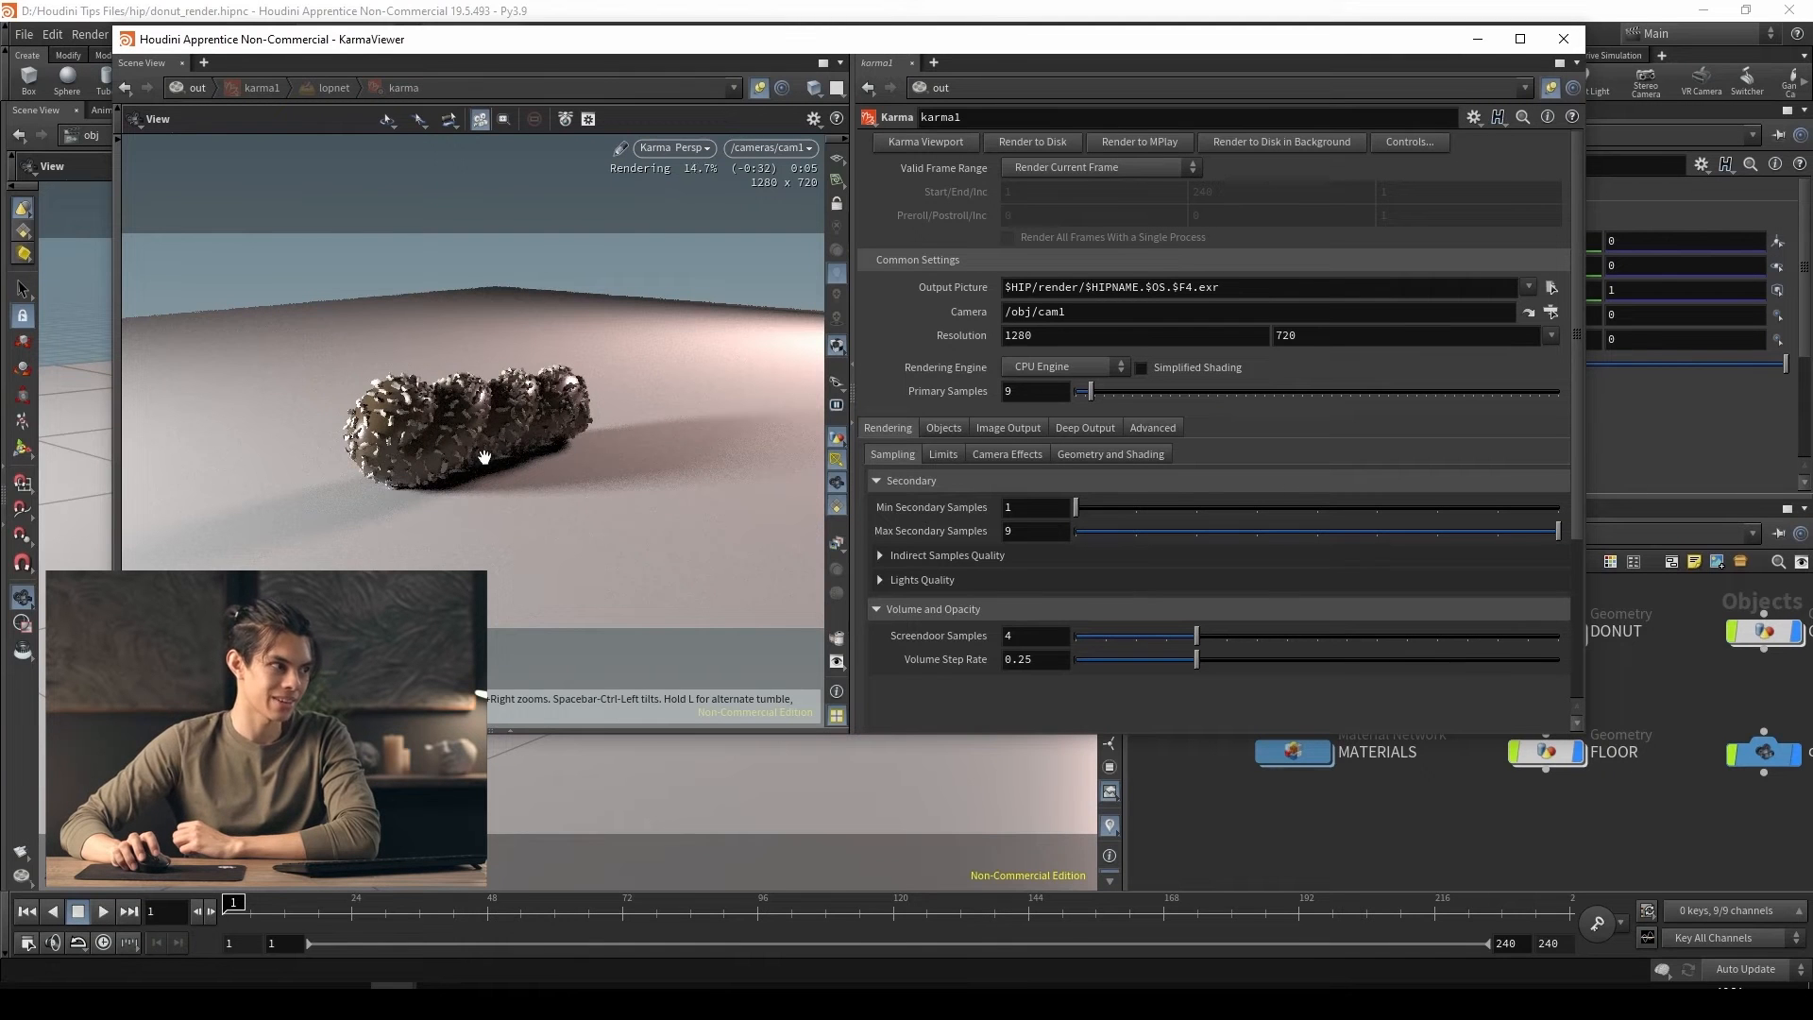
pyautogui.scroll(5, 477, 454)
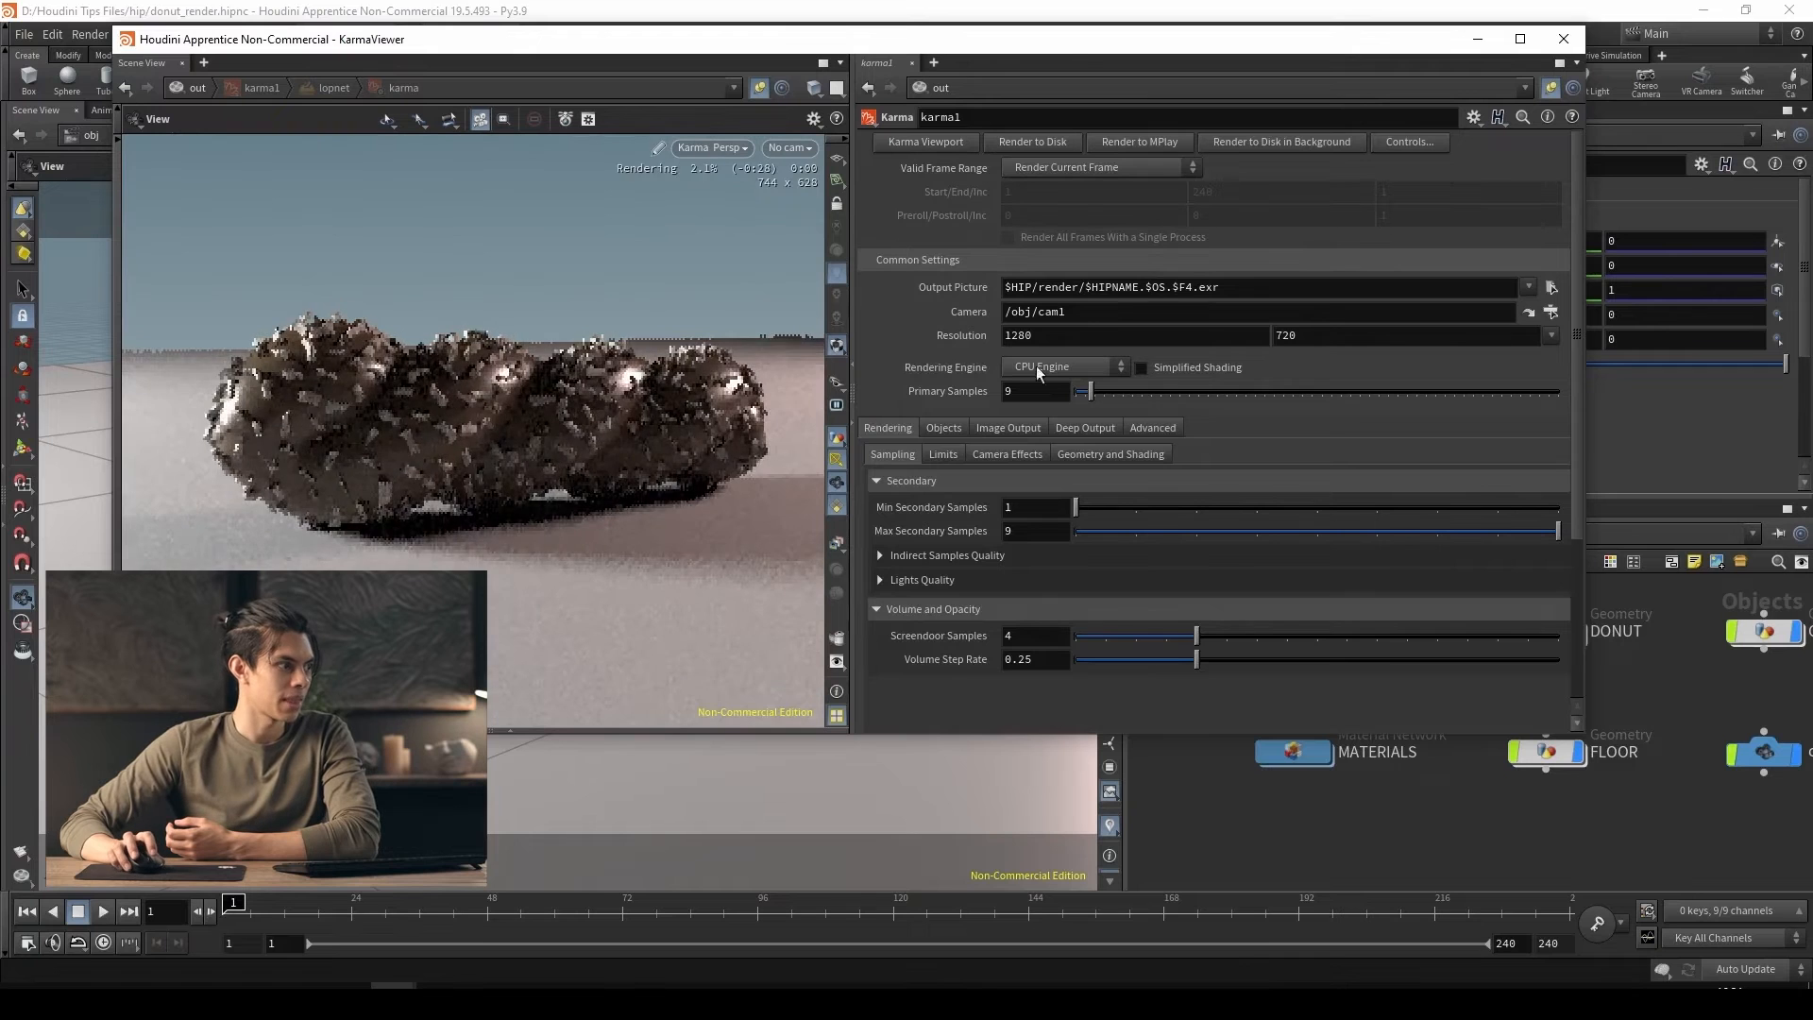
pyautogui.moveTo(1077, 39); pyautogui.dragTo(1009, 44)
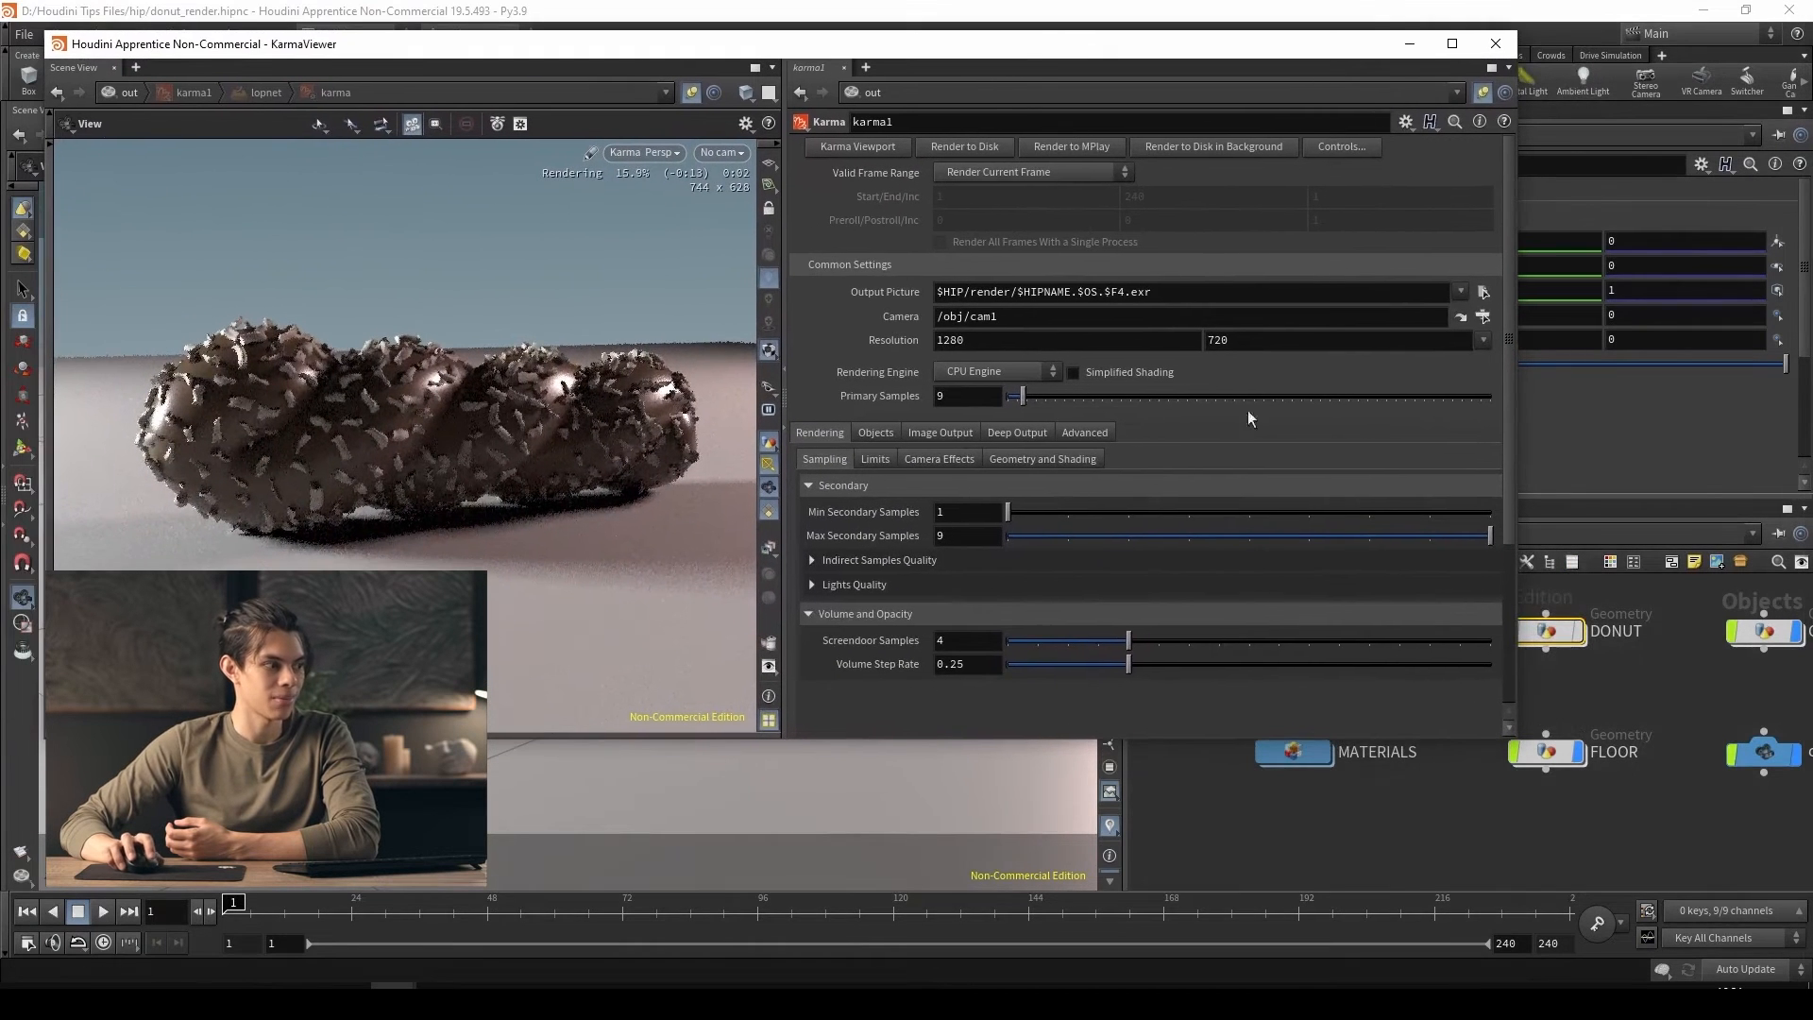
# Shrink the Karma viewer window to uncover the parameter pane, and open the DONUT shader inside MATERIALS
pyautogui.moveTo(1409, 844); pyautogui.dragTo(1508, 888, button='middle')
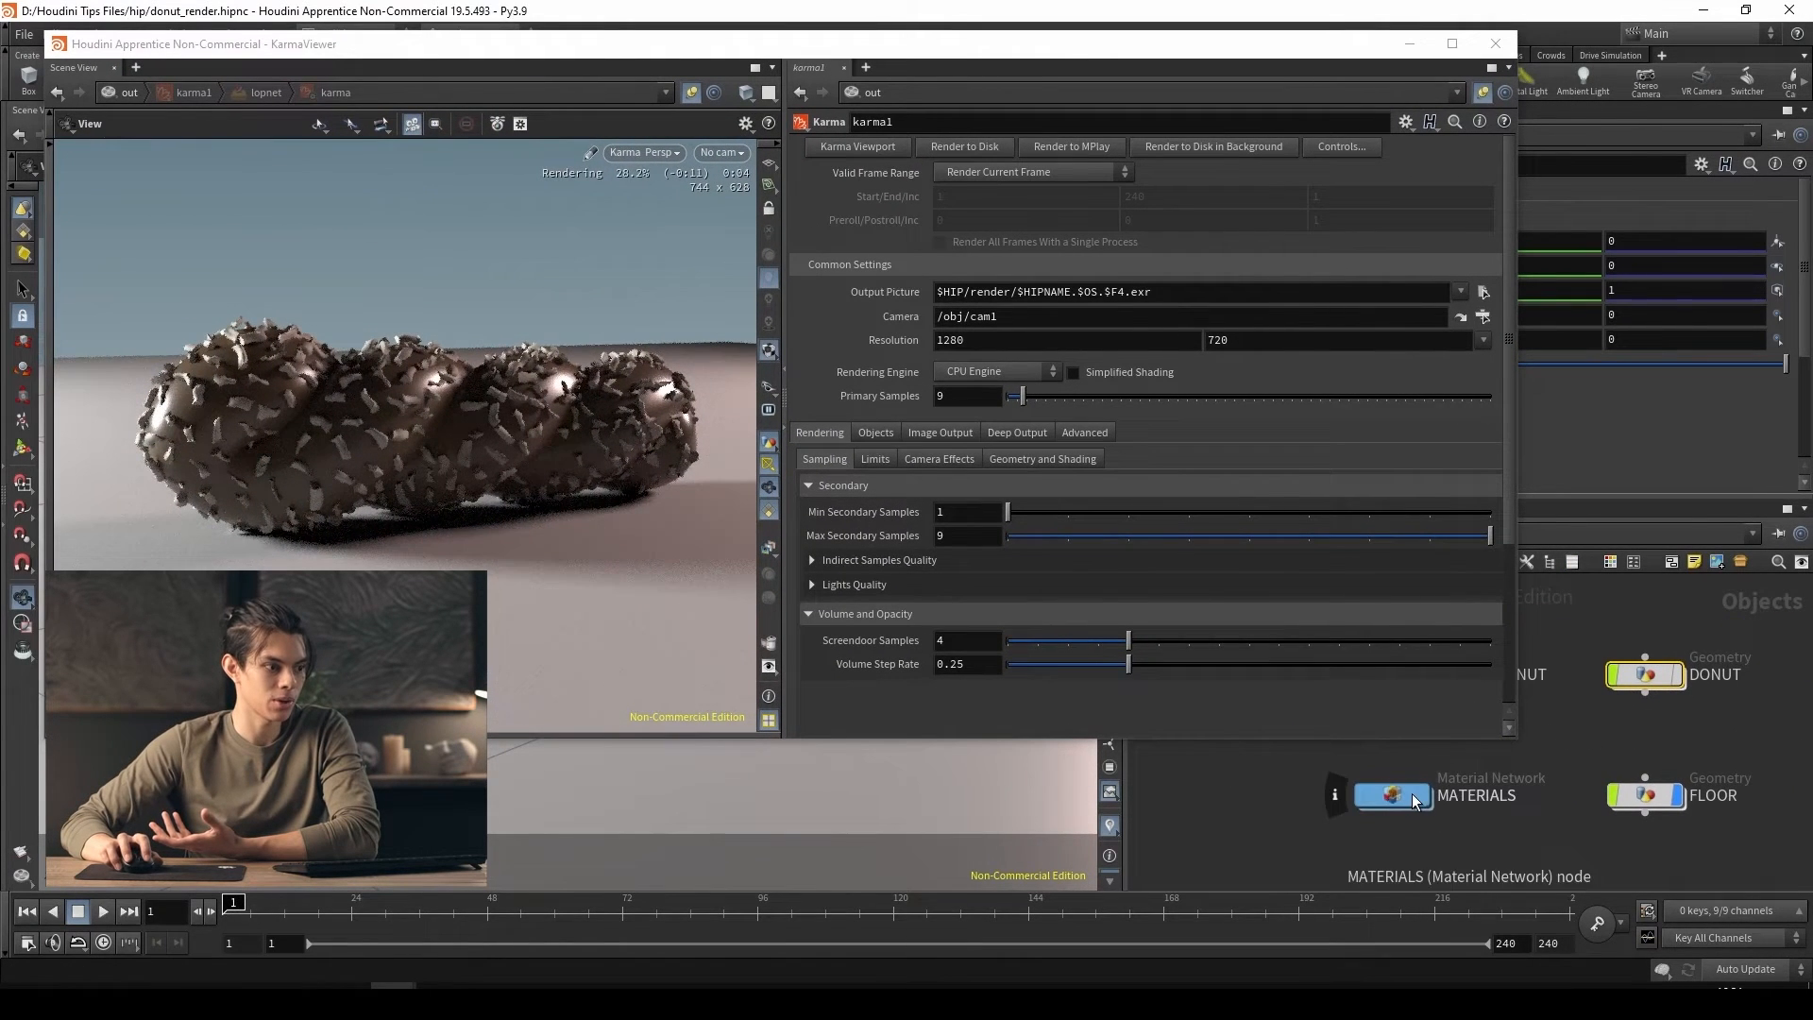
pyautogui.click(1266, 49)
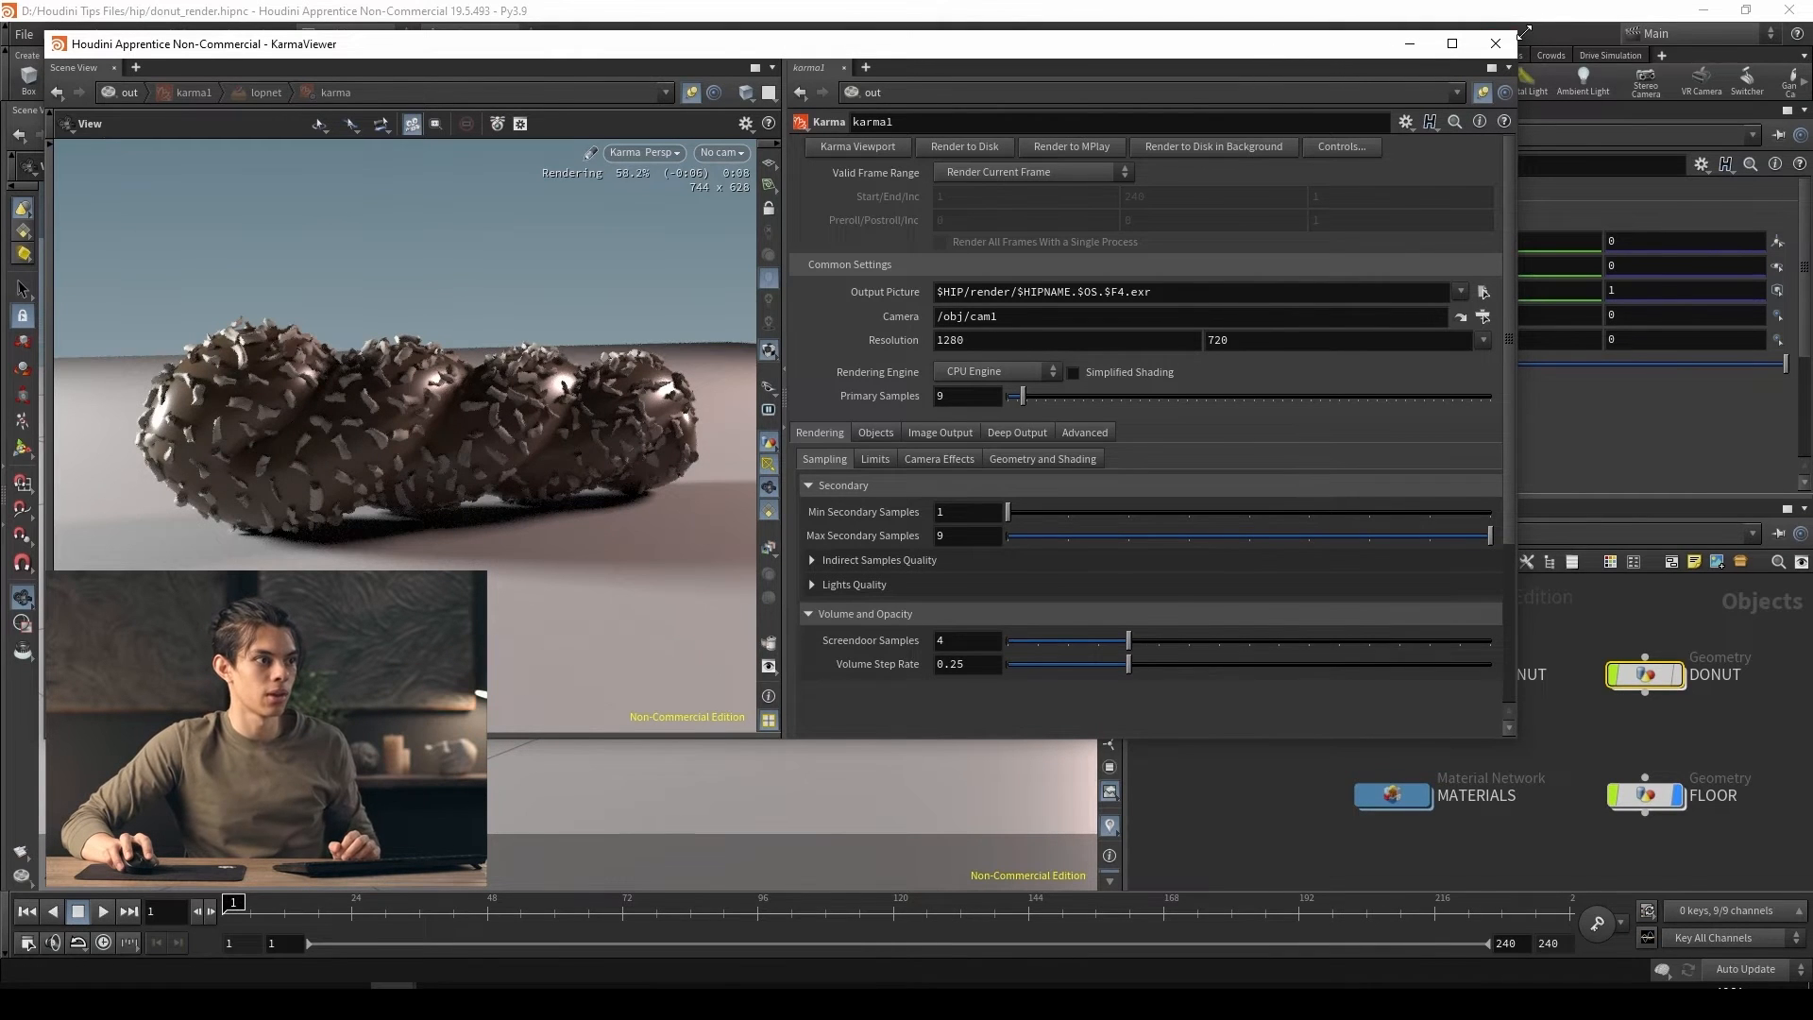
pyautogui.moveTo(1527, 35); pyautogui.dragTo(1054, 82)
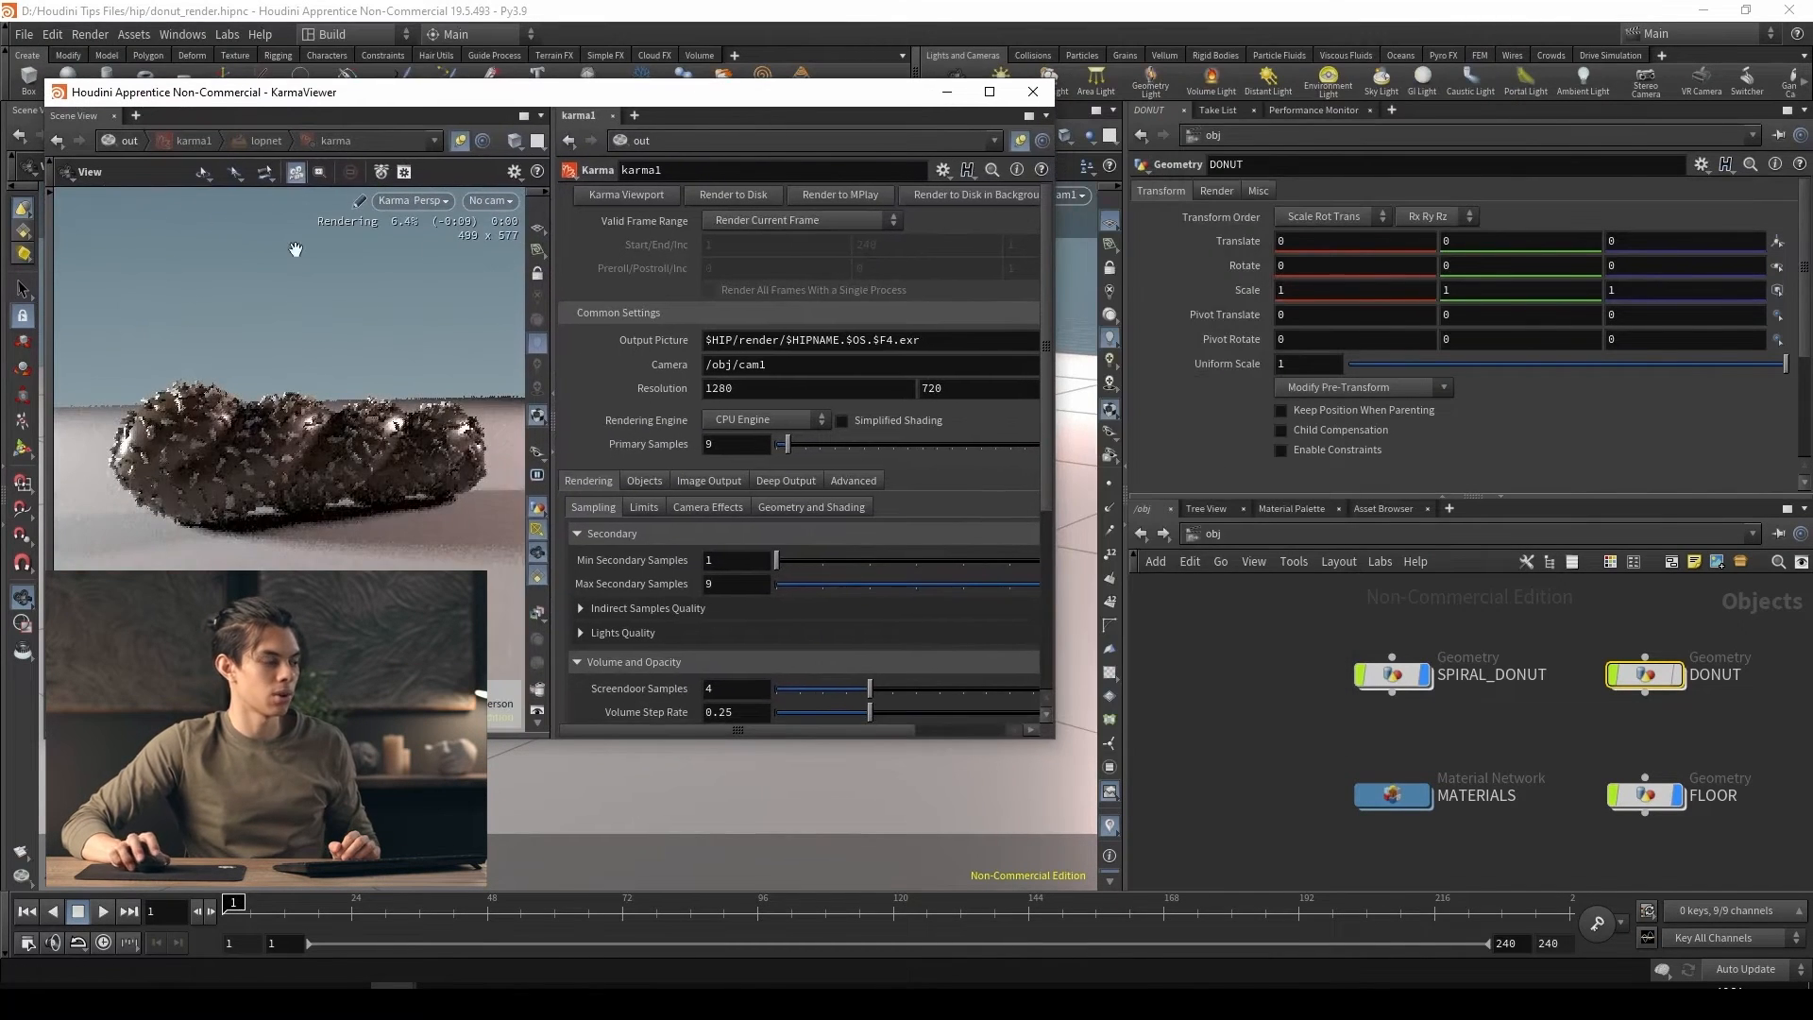
pyautogui.doubleClick(1400, 798)
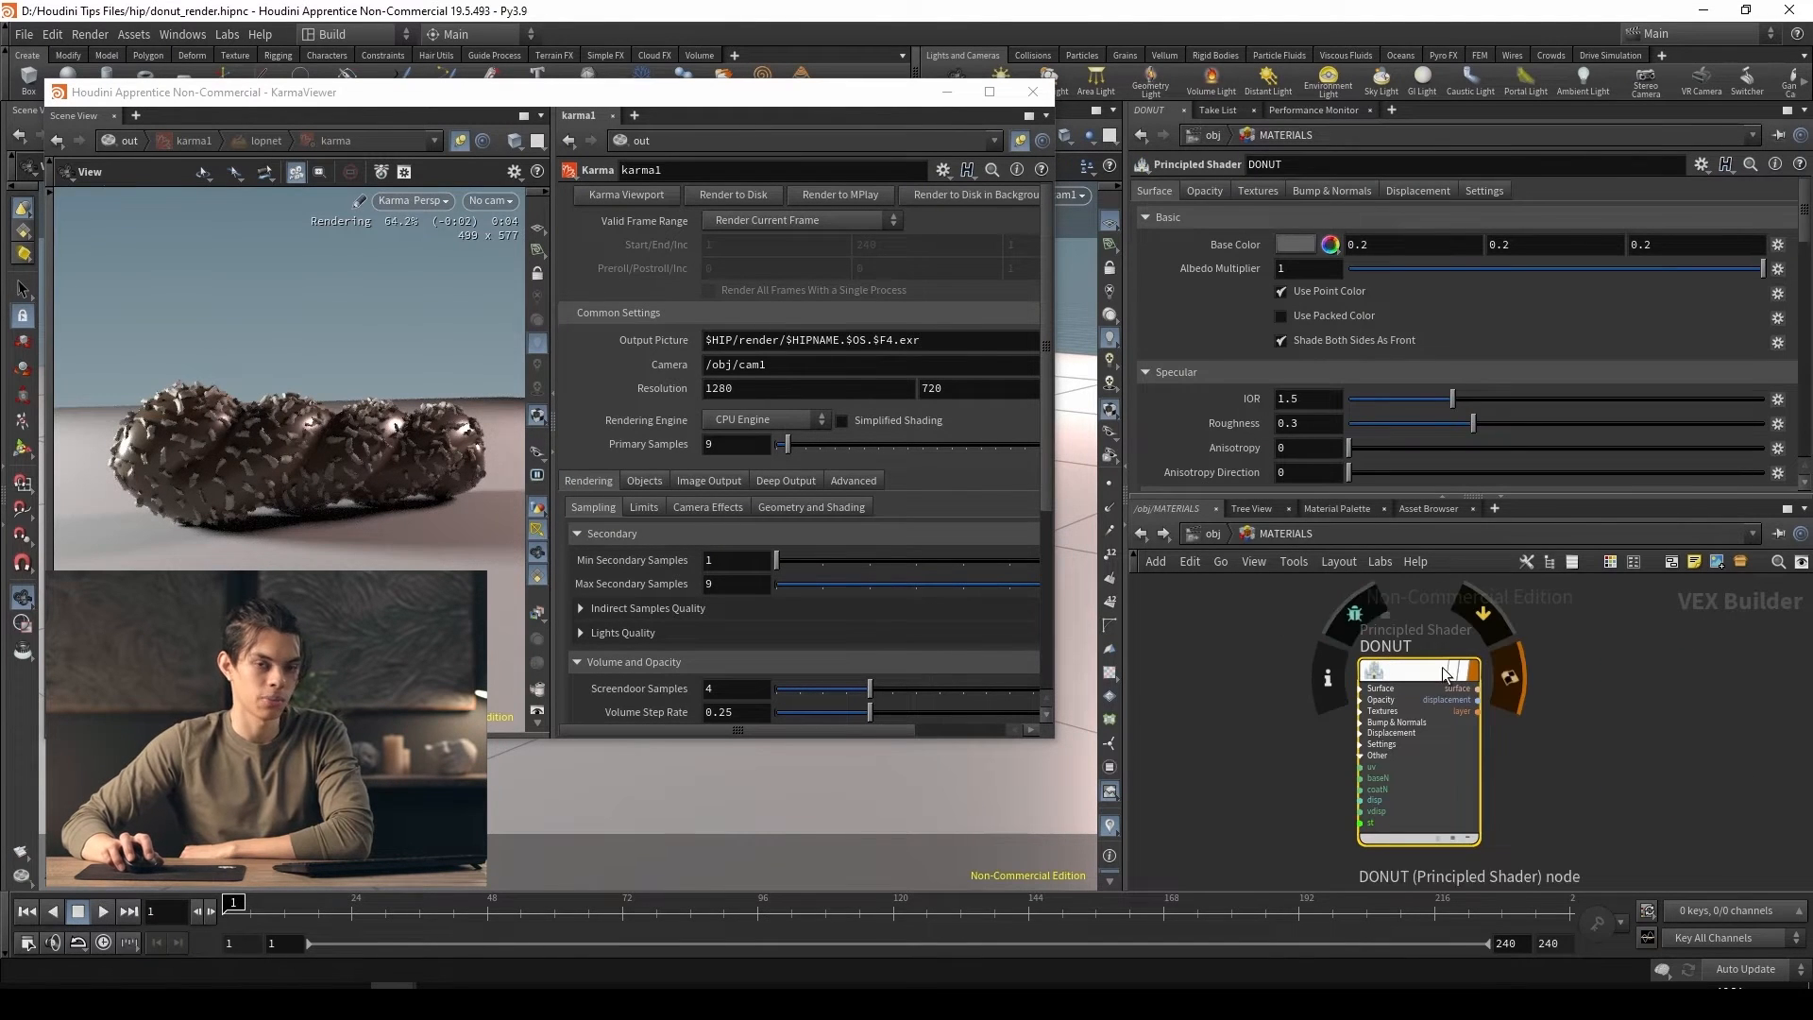
pyautogui.moveTo(286, 456)
pyautogui.mouseDown()
pyautogui.moveTo(360, 494)
pyautogui.moveTo(301, 456)
pyautogui.mouseUp()
pyautogui.click(1414, 687)
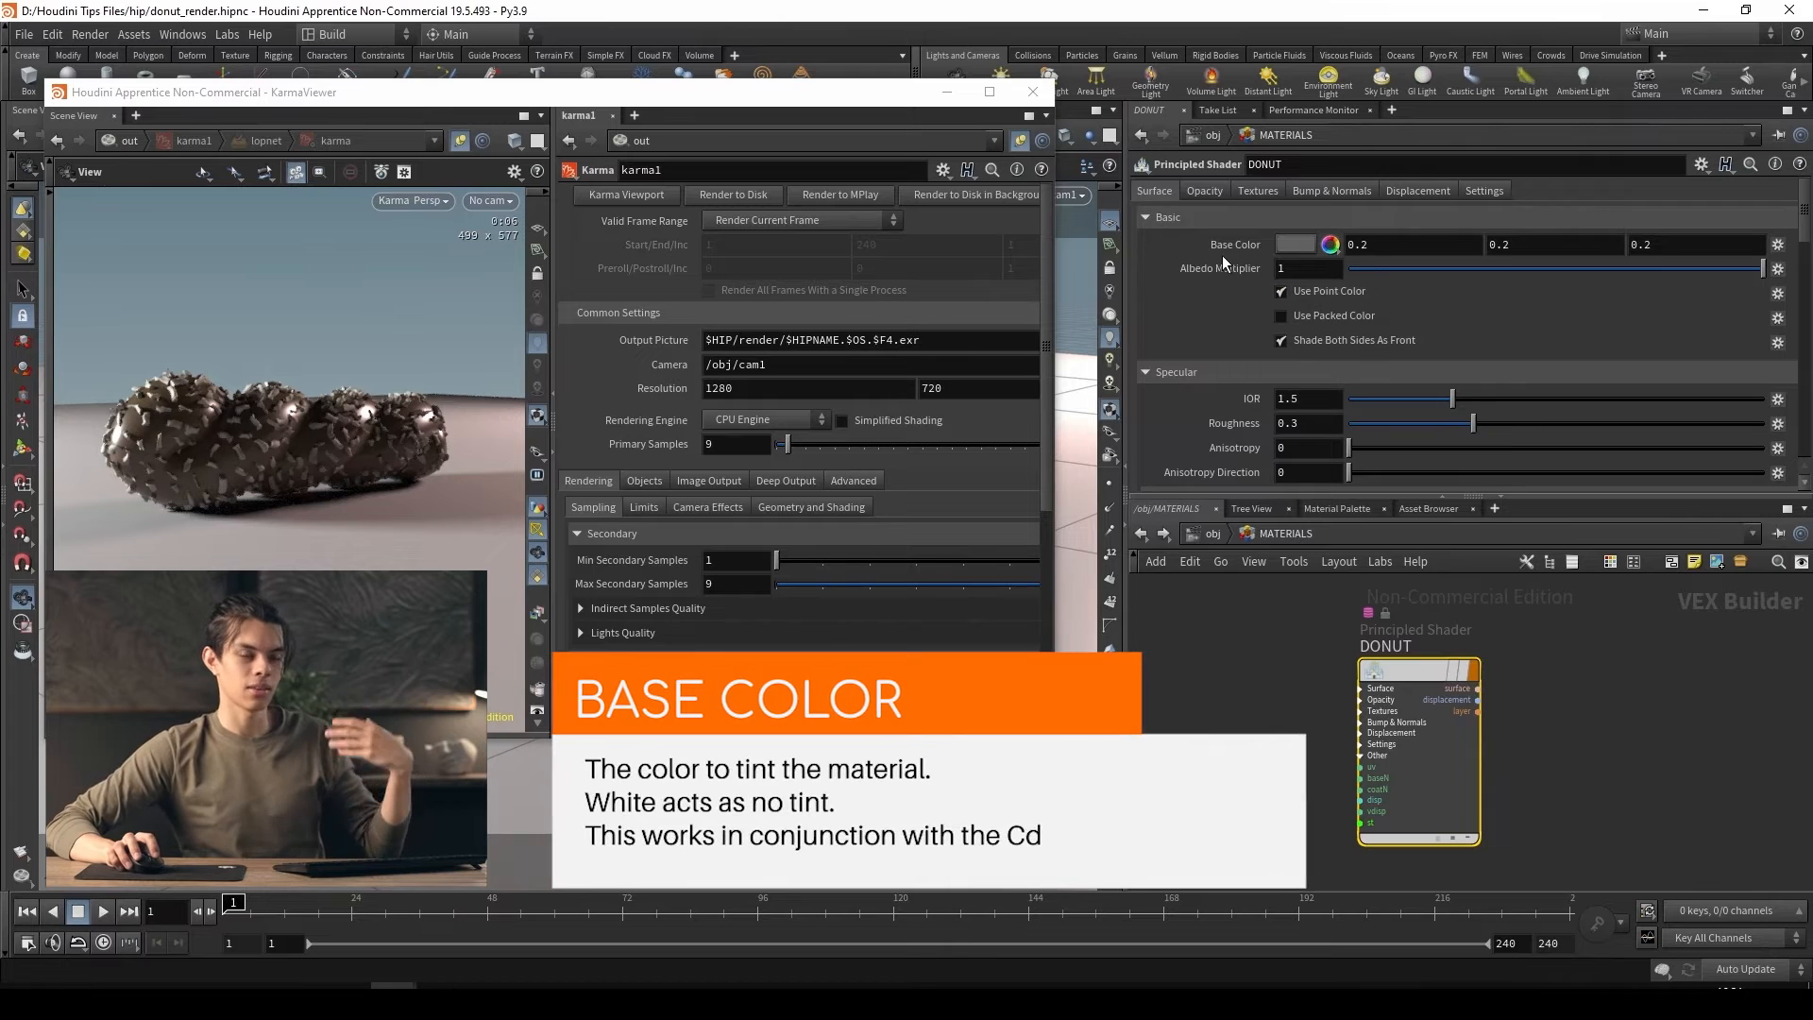
# Test the DONUT shader's color by toggling Use Point Color off and on, and try a white base color (1, 1, 1)
pyautogui.click(1283, 293)
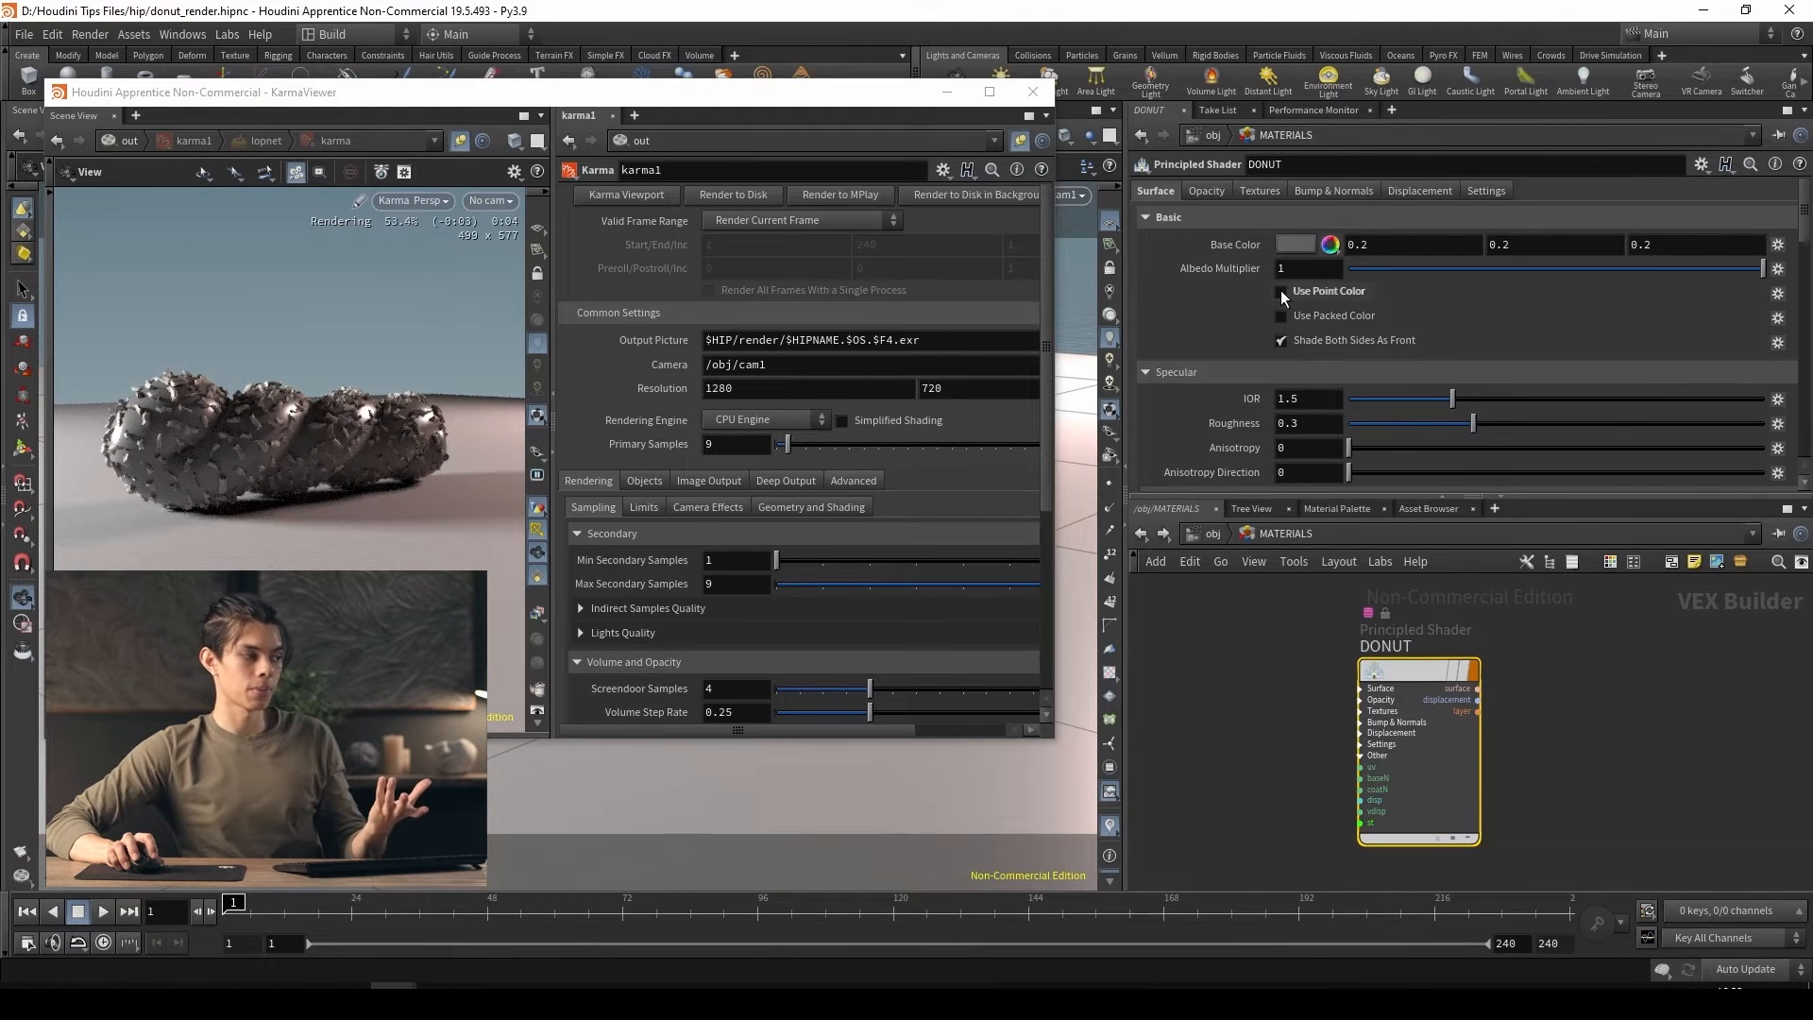
pyautogui.click(1281, 292)
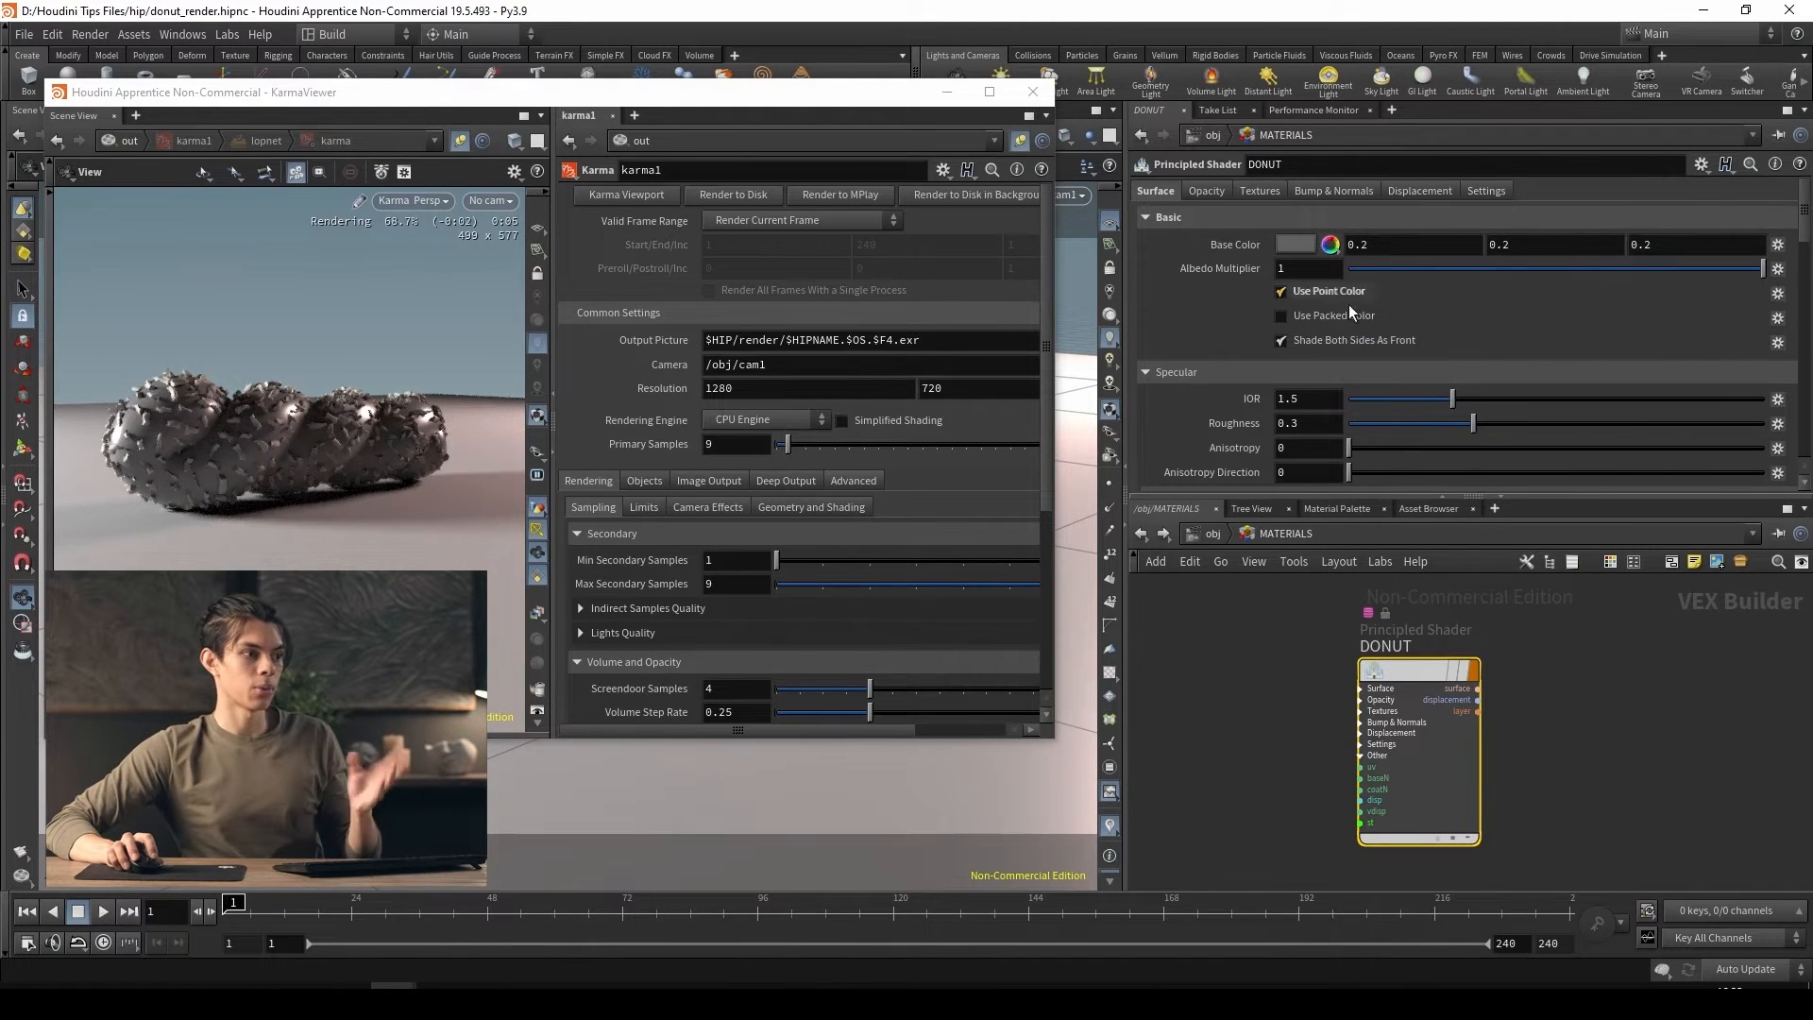
pyautogui.click(1304, 244)
pyautogui.moveTo(1509, 406); pyautogui.dragTo(1725, 414)
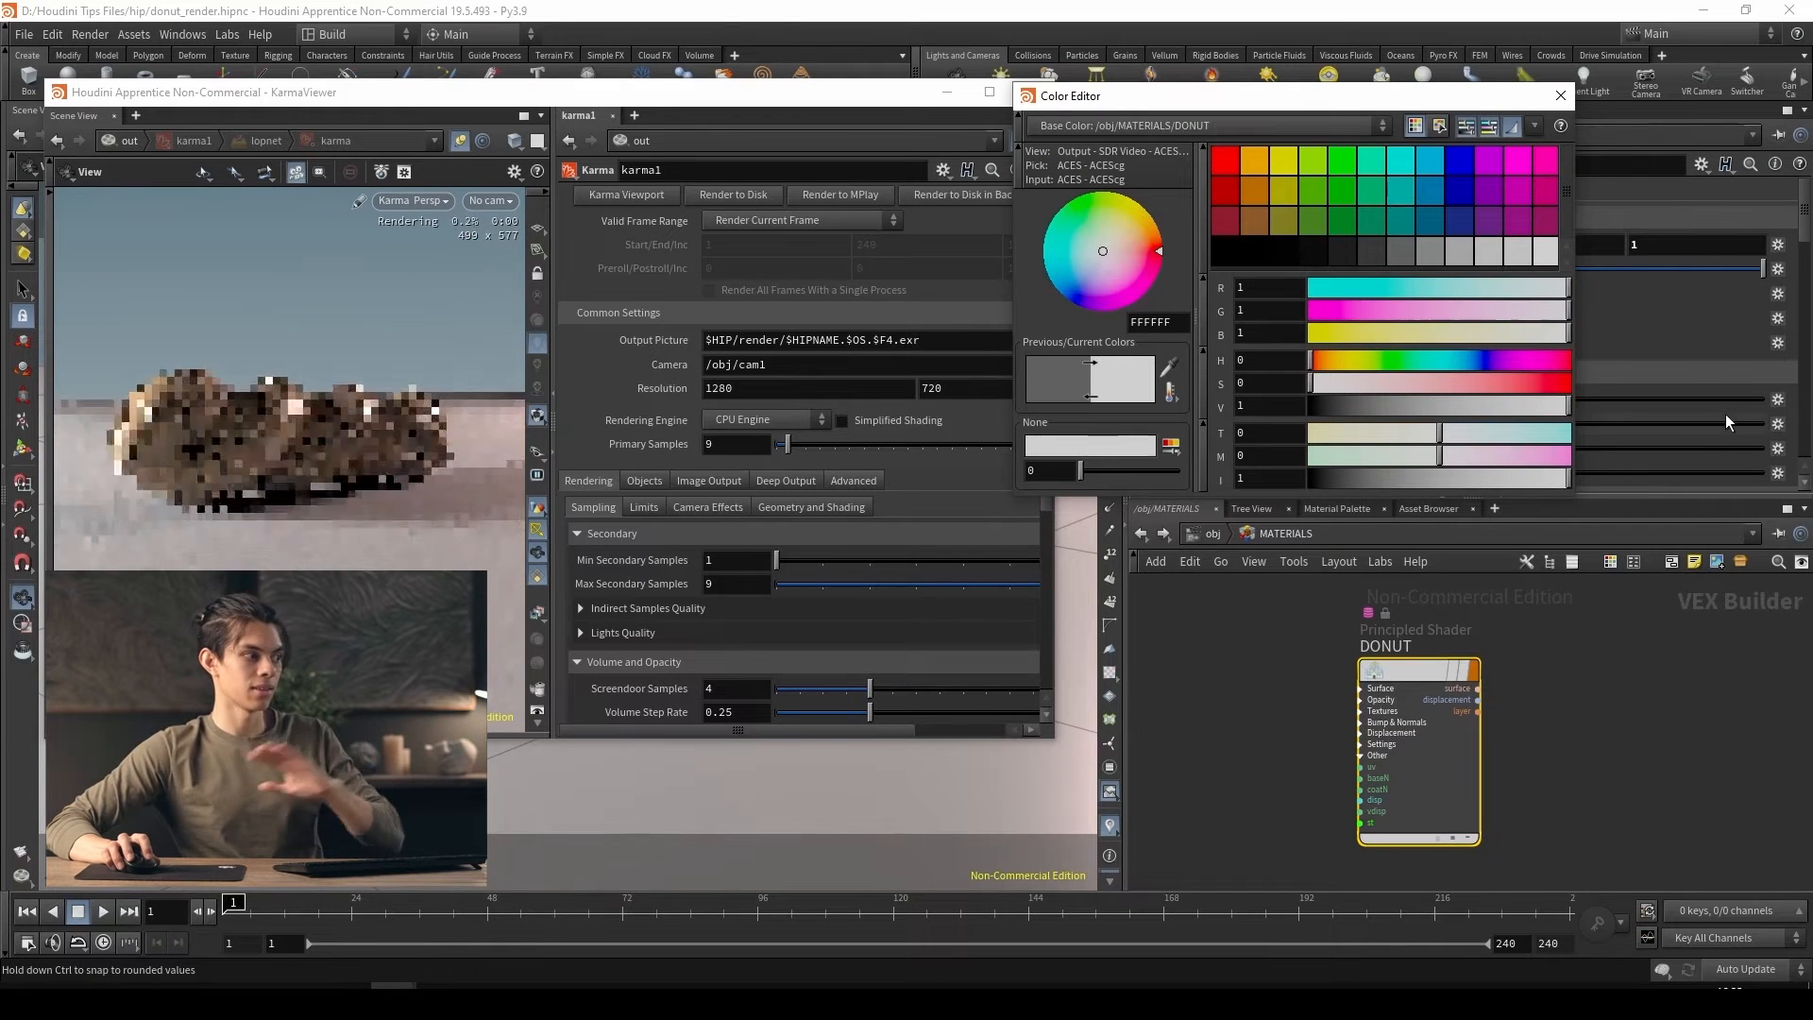
pyautogui.click(1560, 96)
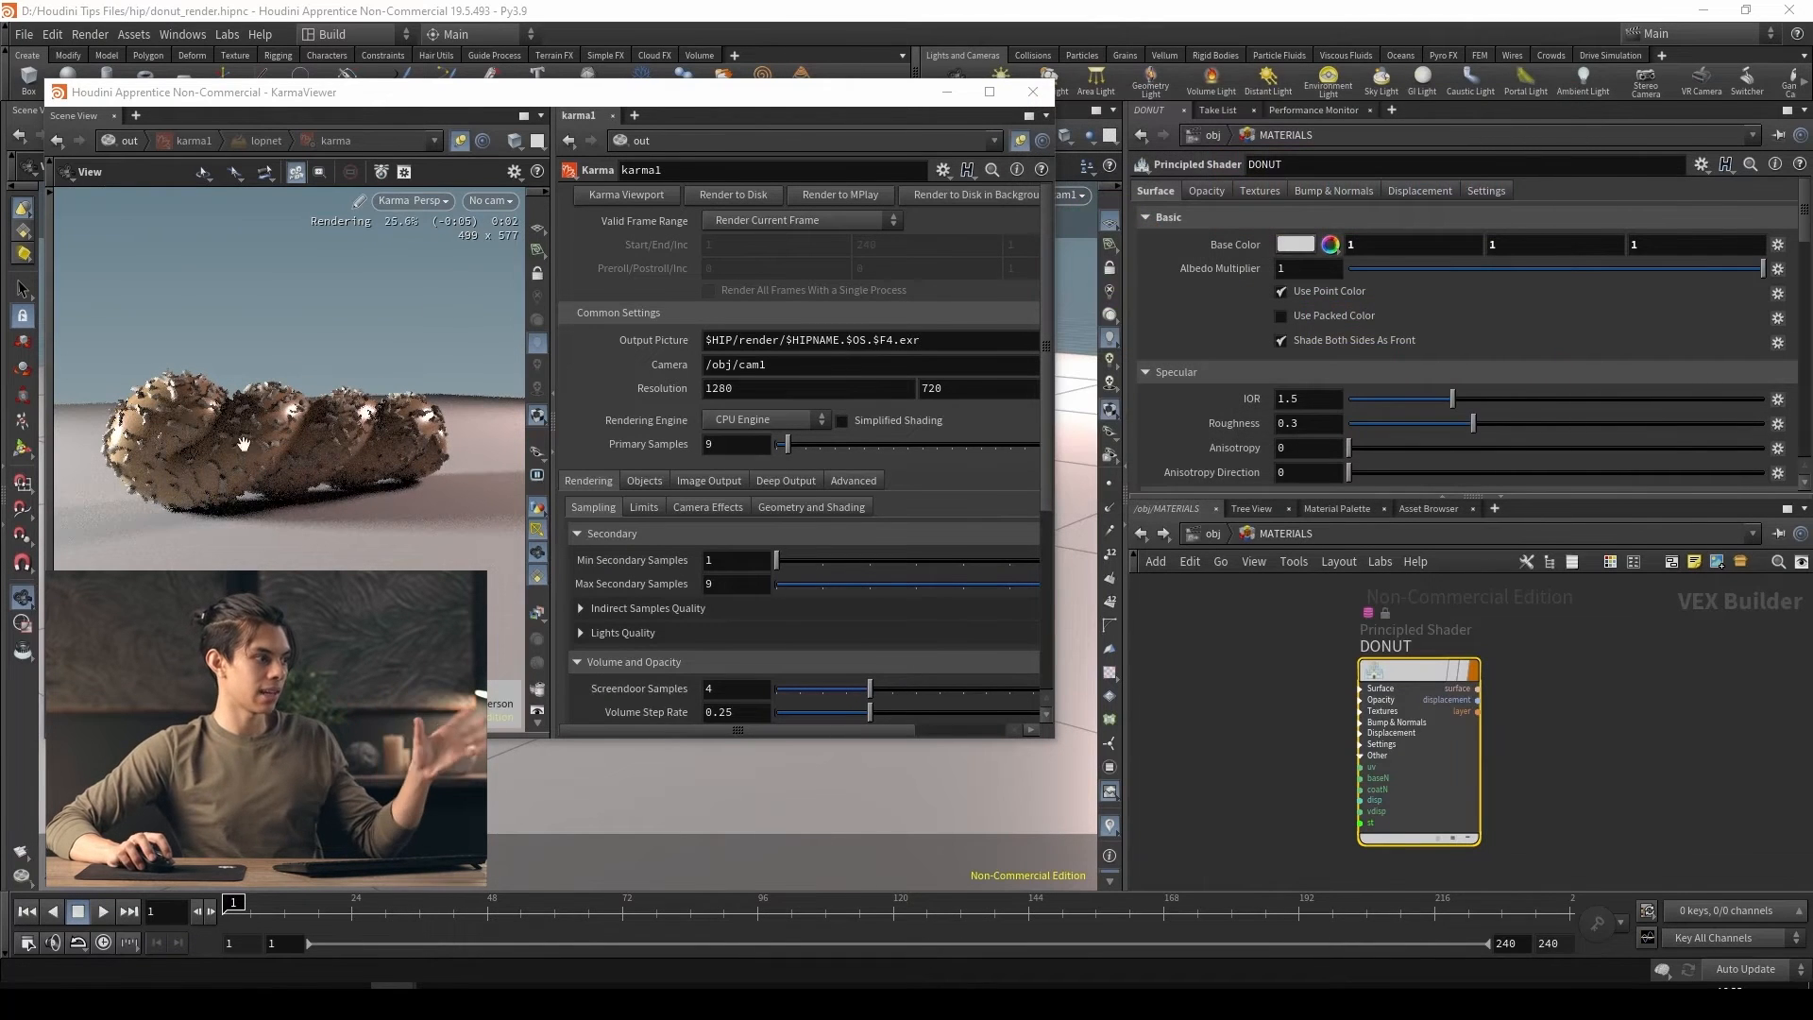
# Disable Use Point Color on the DONUT shader and set its base color to dark brown (0.142, 0.0674229, 0.022294)
pyautogui.click(1283, 292)
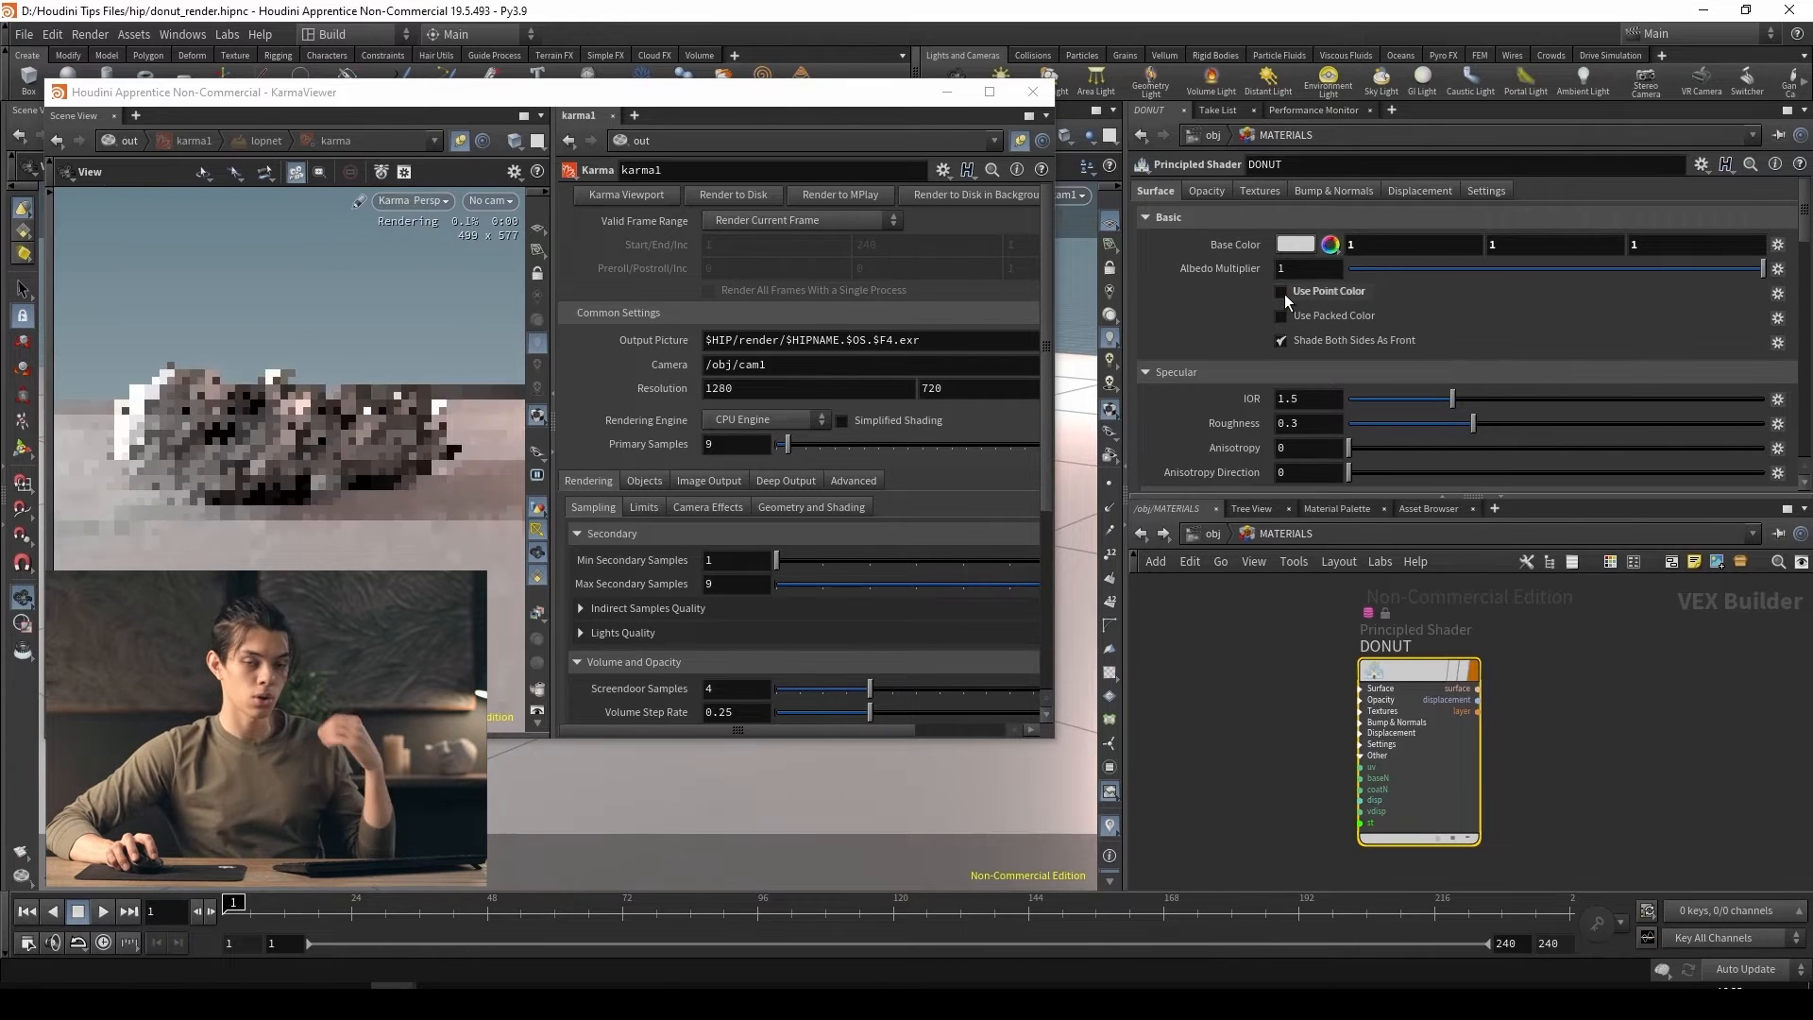
pyautogui.click(1292, 245)
pyautogui.click(1129, 258)
pyautogui.moveTo(1130, 266); pyautogui.dragTo(1138, 231)
pyautogui.moveTo(1428, 401)
pyautogui.mouseDown()
pyautogui.moveTo(1356, 397)
pyautogui.moveTo(1398, 398)
pyautogui.mouseUp()
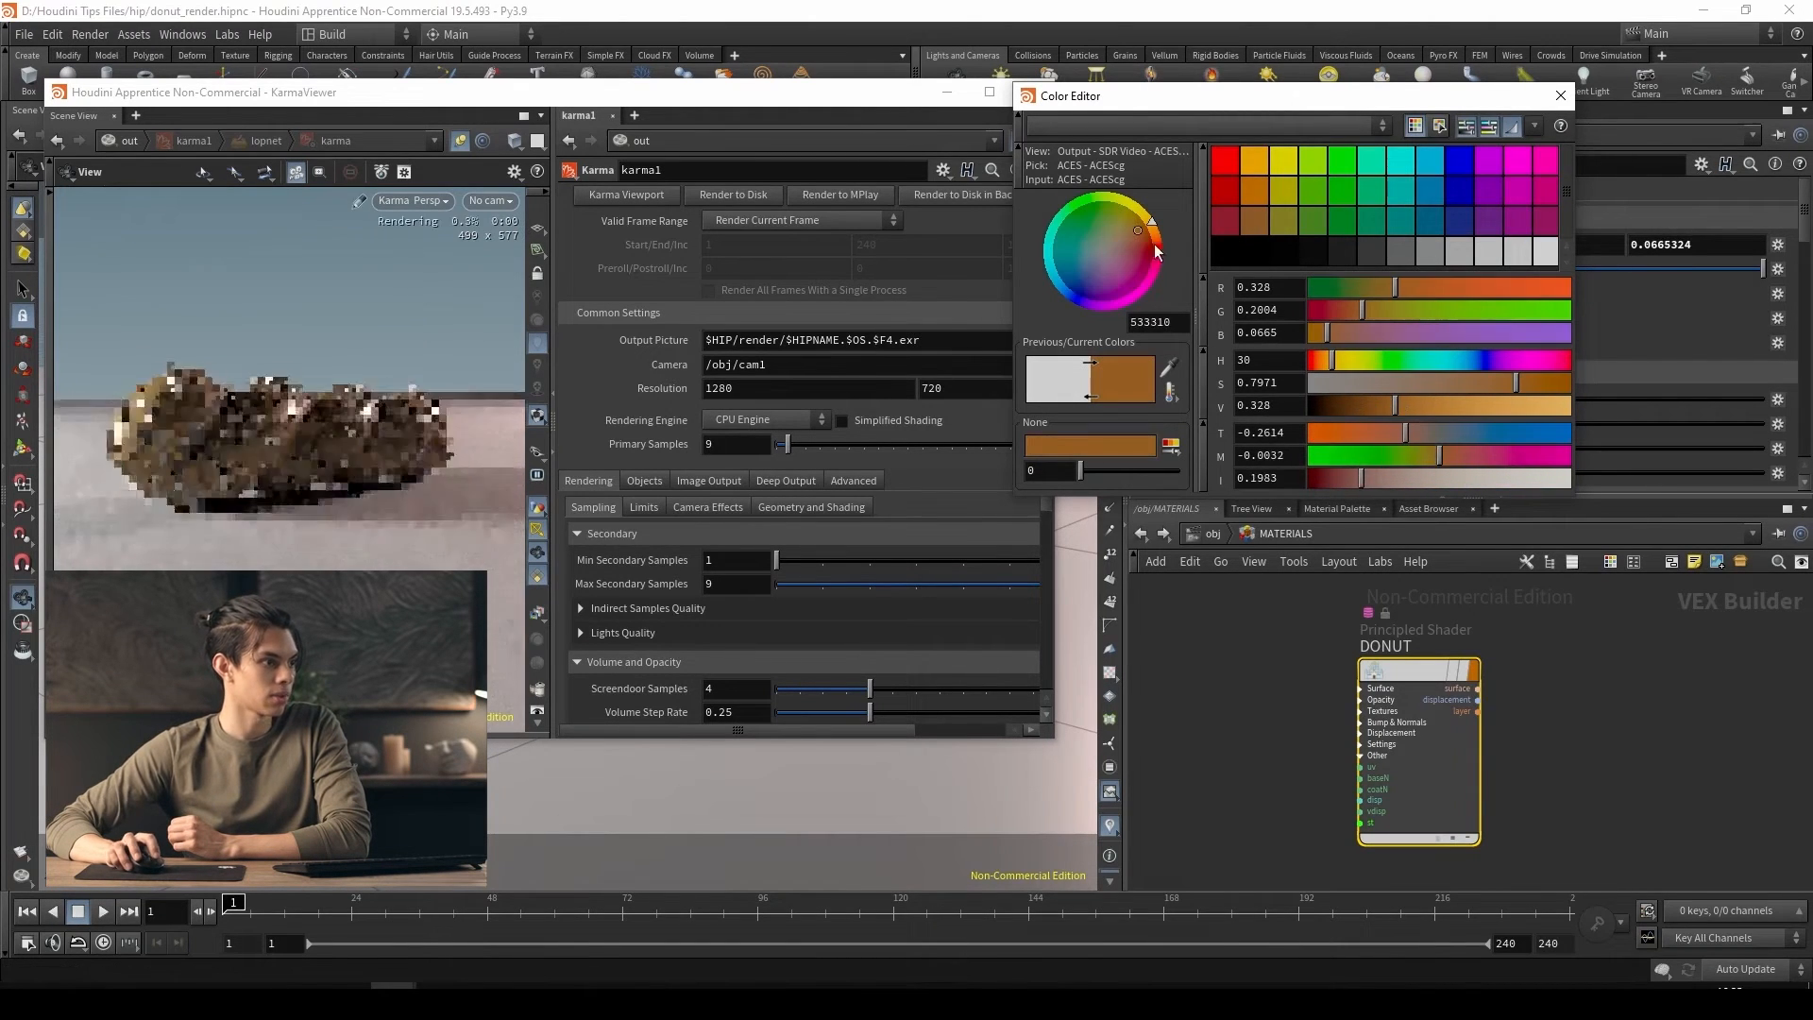
pyautogui.moveTo(1139, 233); pyautogui.dragTo(1154, 231)
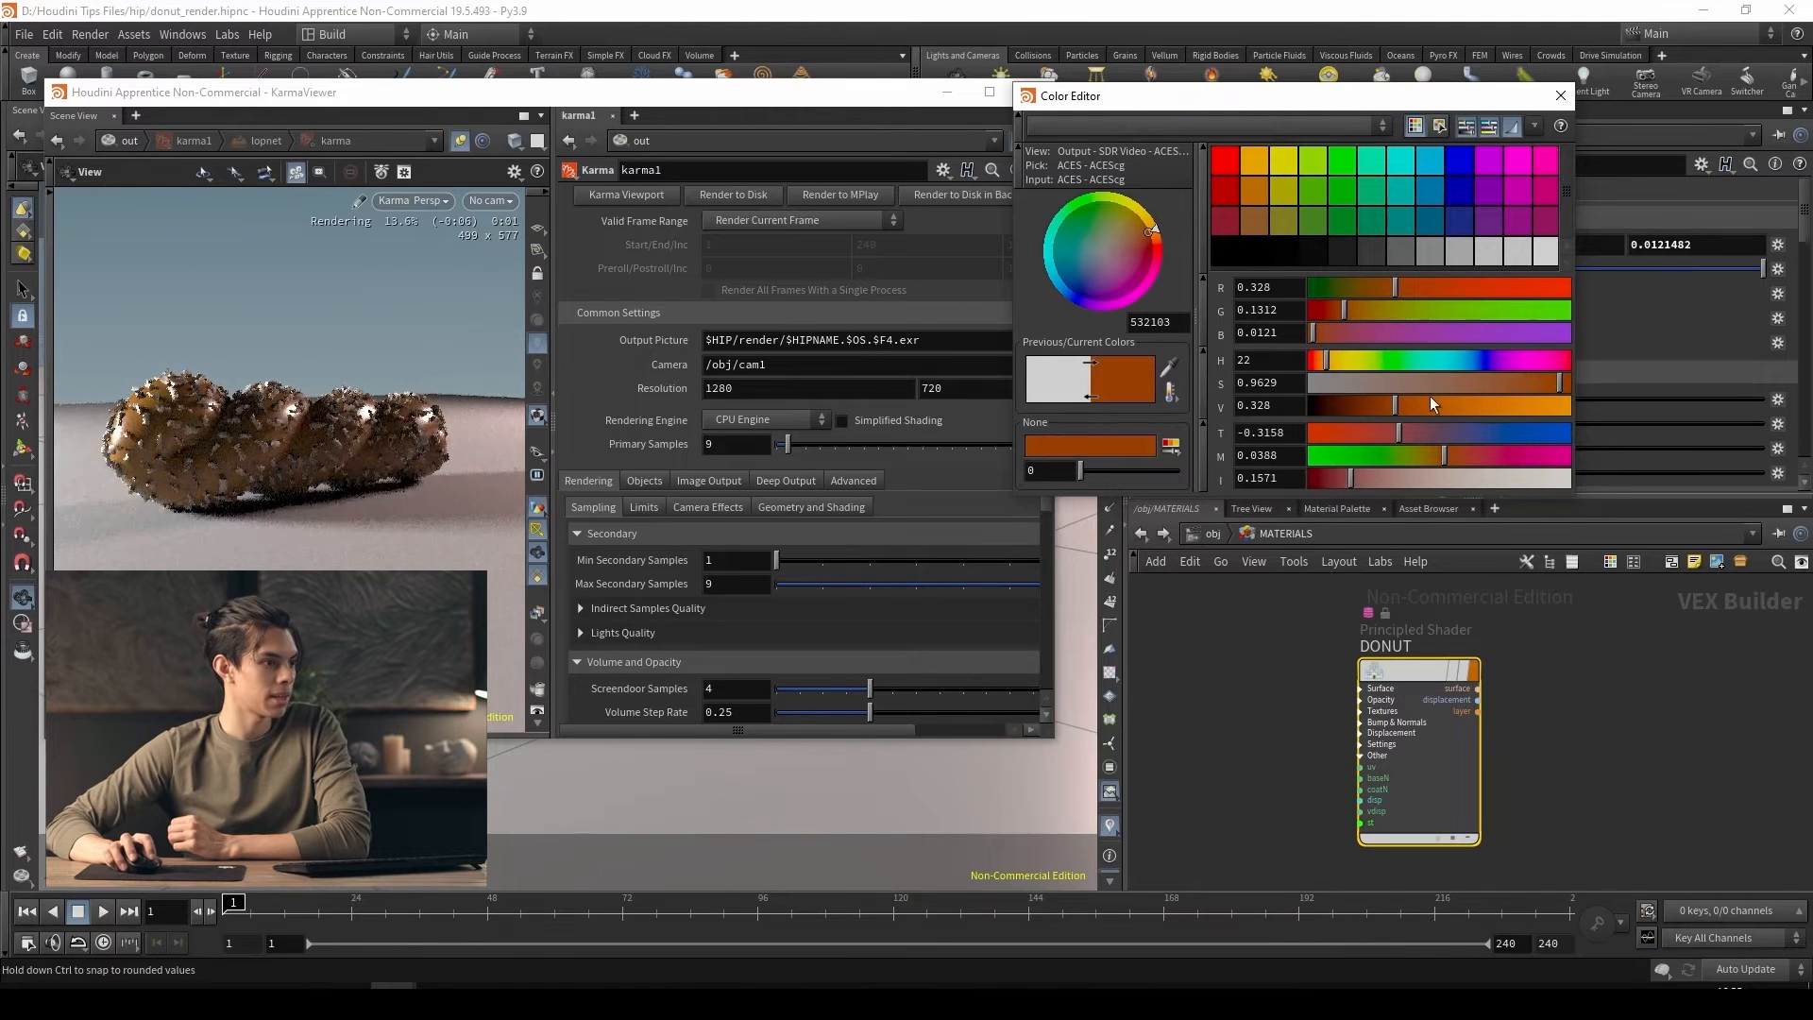
pyautogui.moveTo(1381, 400); pyautogui.dragTo(1347, 398)
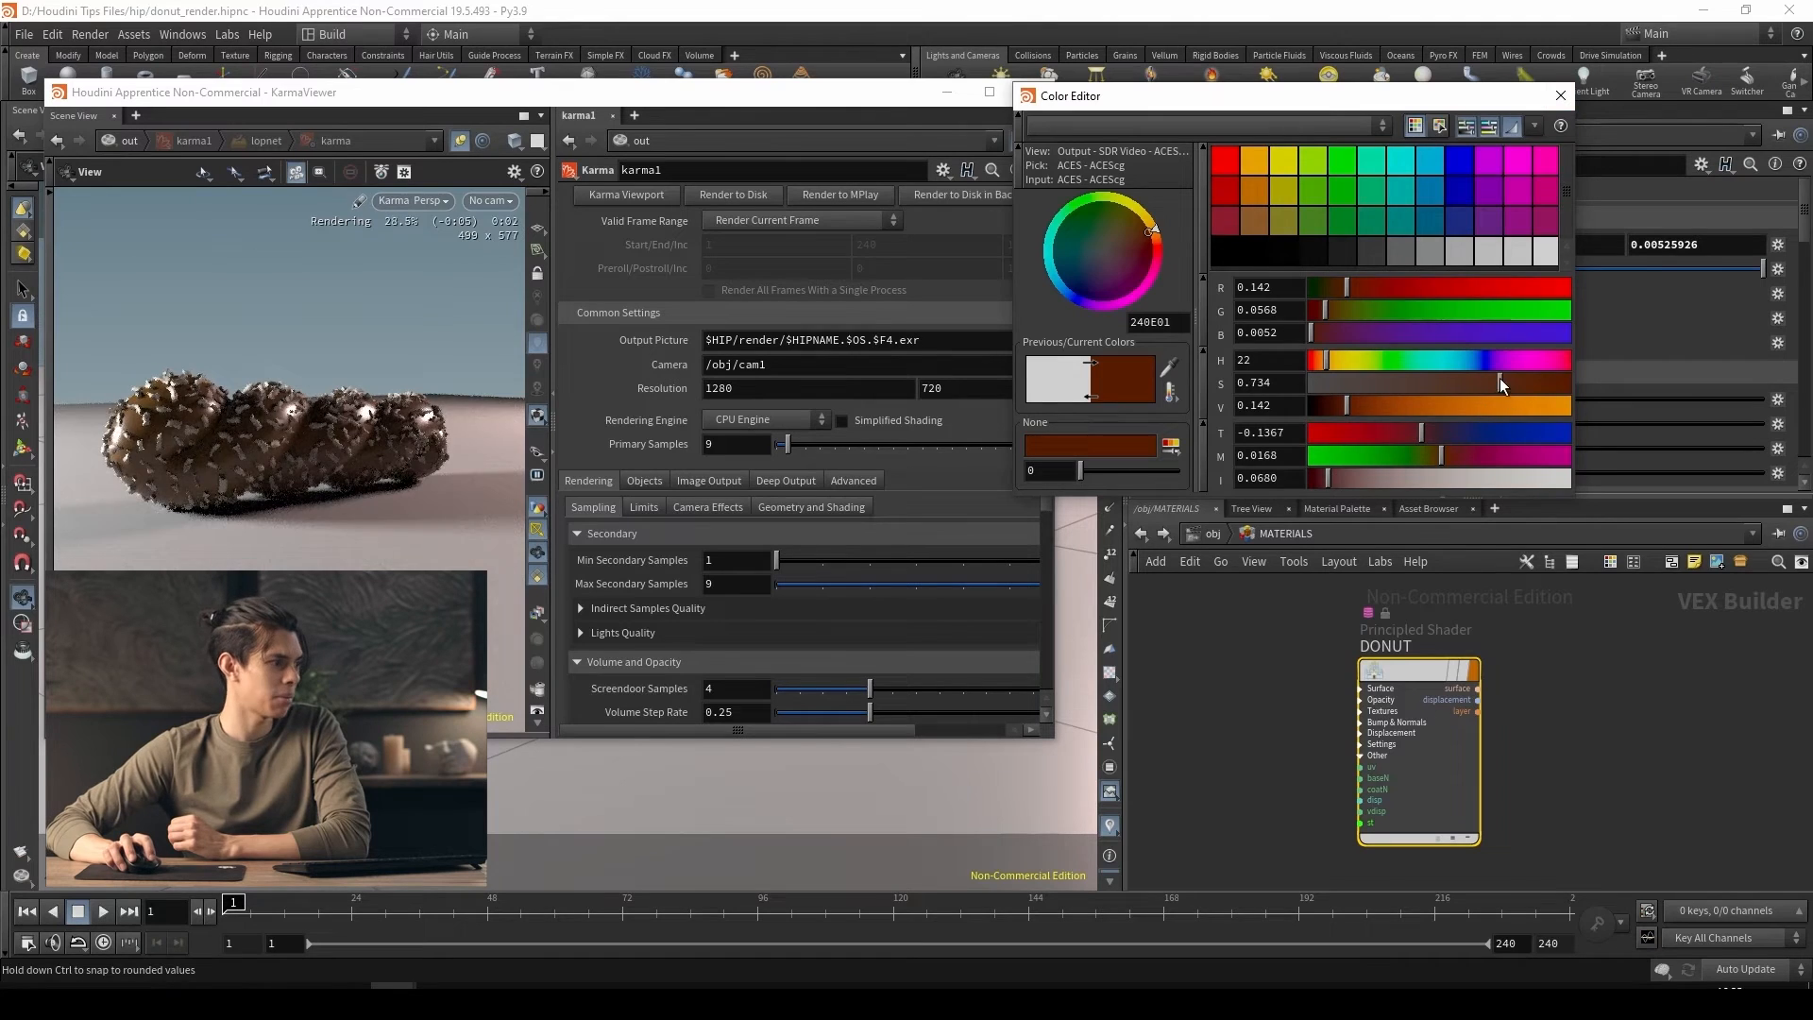
pyautogui.moveTo(1499, 378); pyautogui.dragTo(1528, 387)
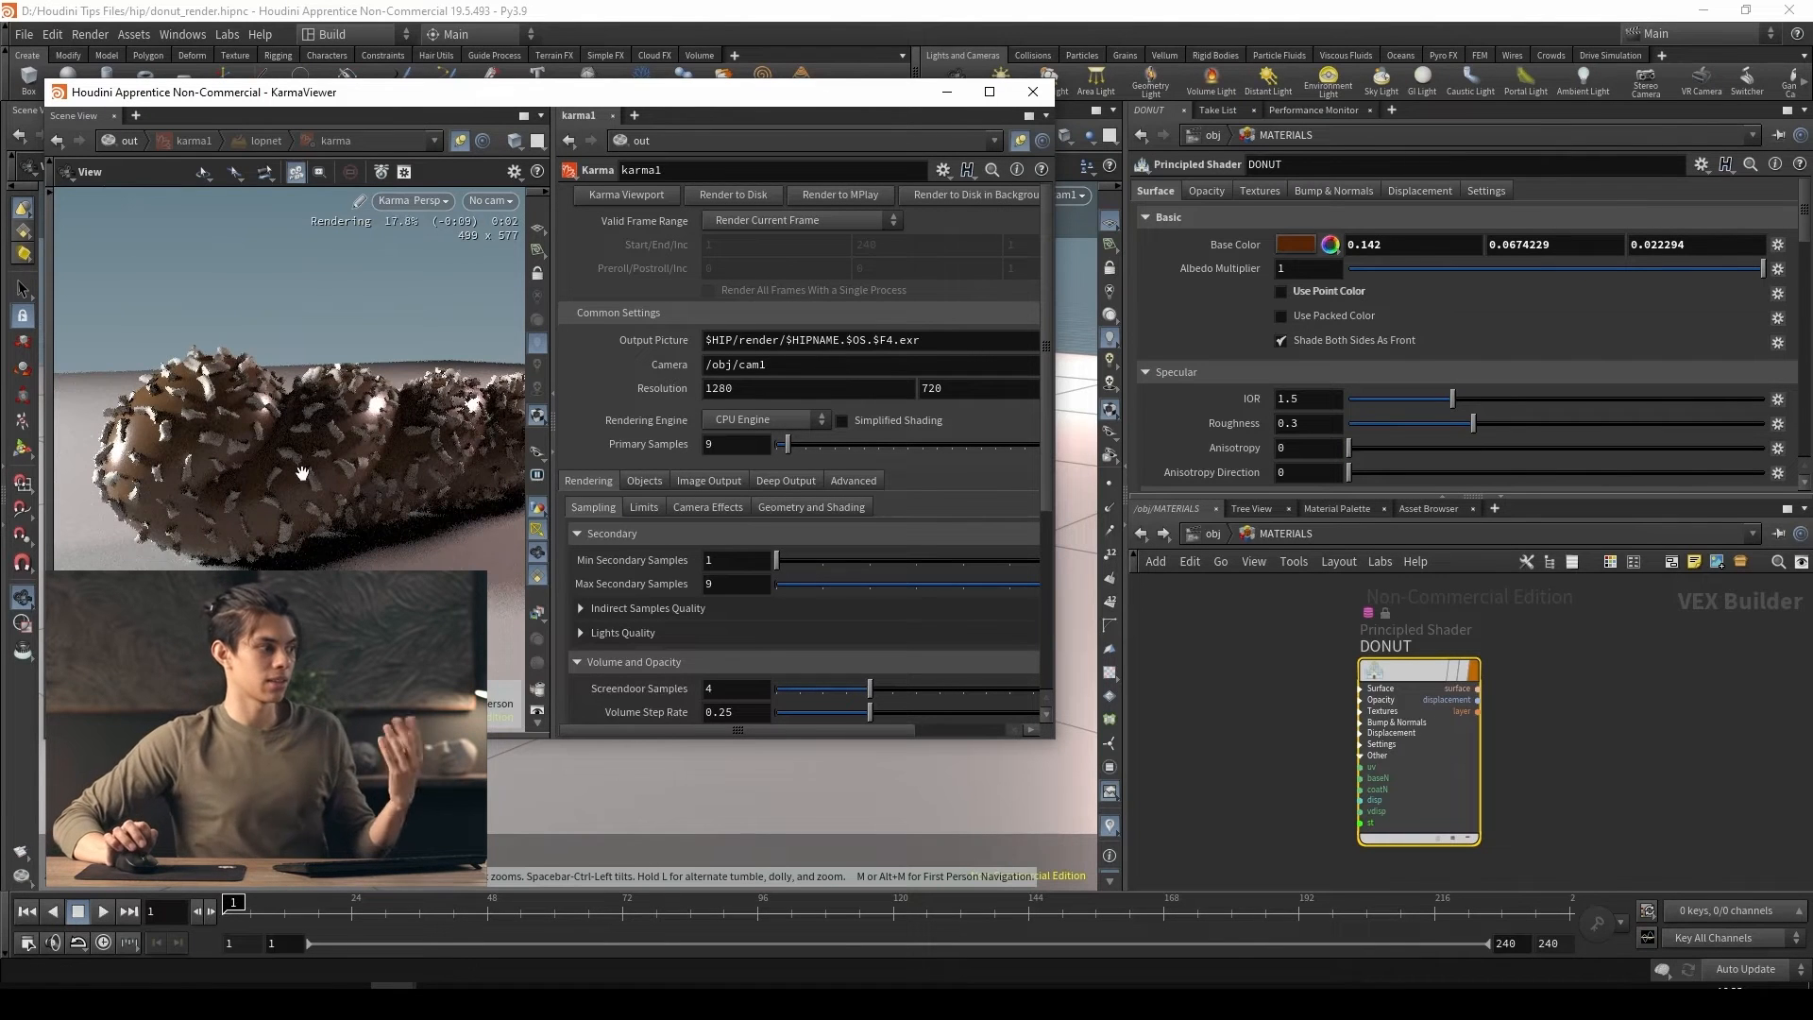
# Set the DONUT shader's roughness to 0.934, and give it subsurface scattering of 1 with a distance of 0.021
pyautogui.moveTo(1473, 423); pyautogui.dragTo(1735, 424)
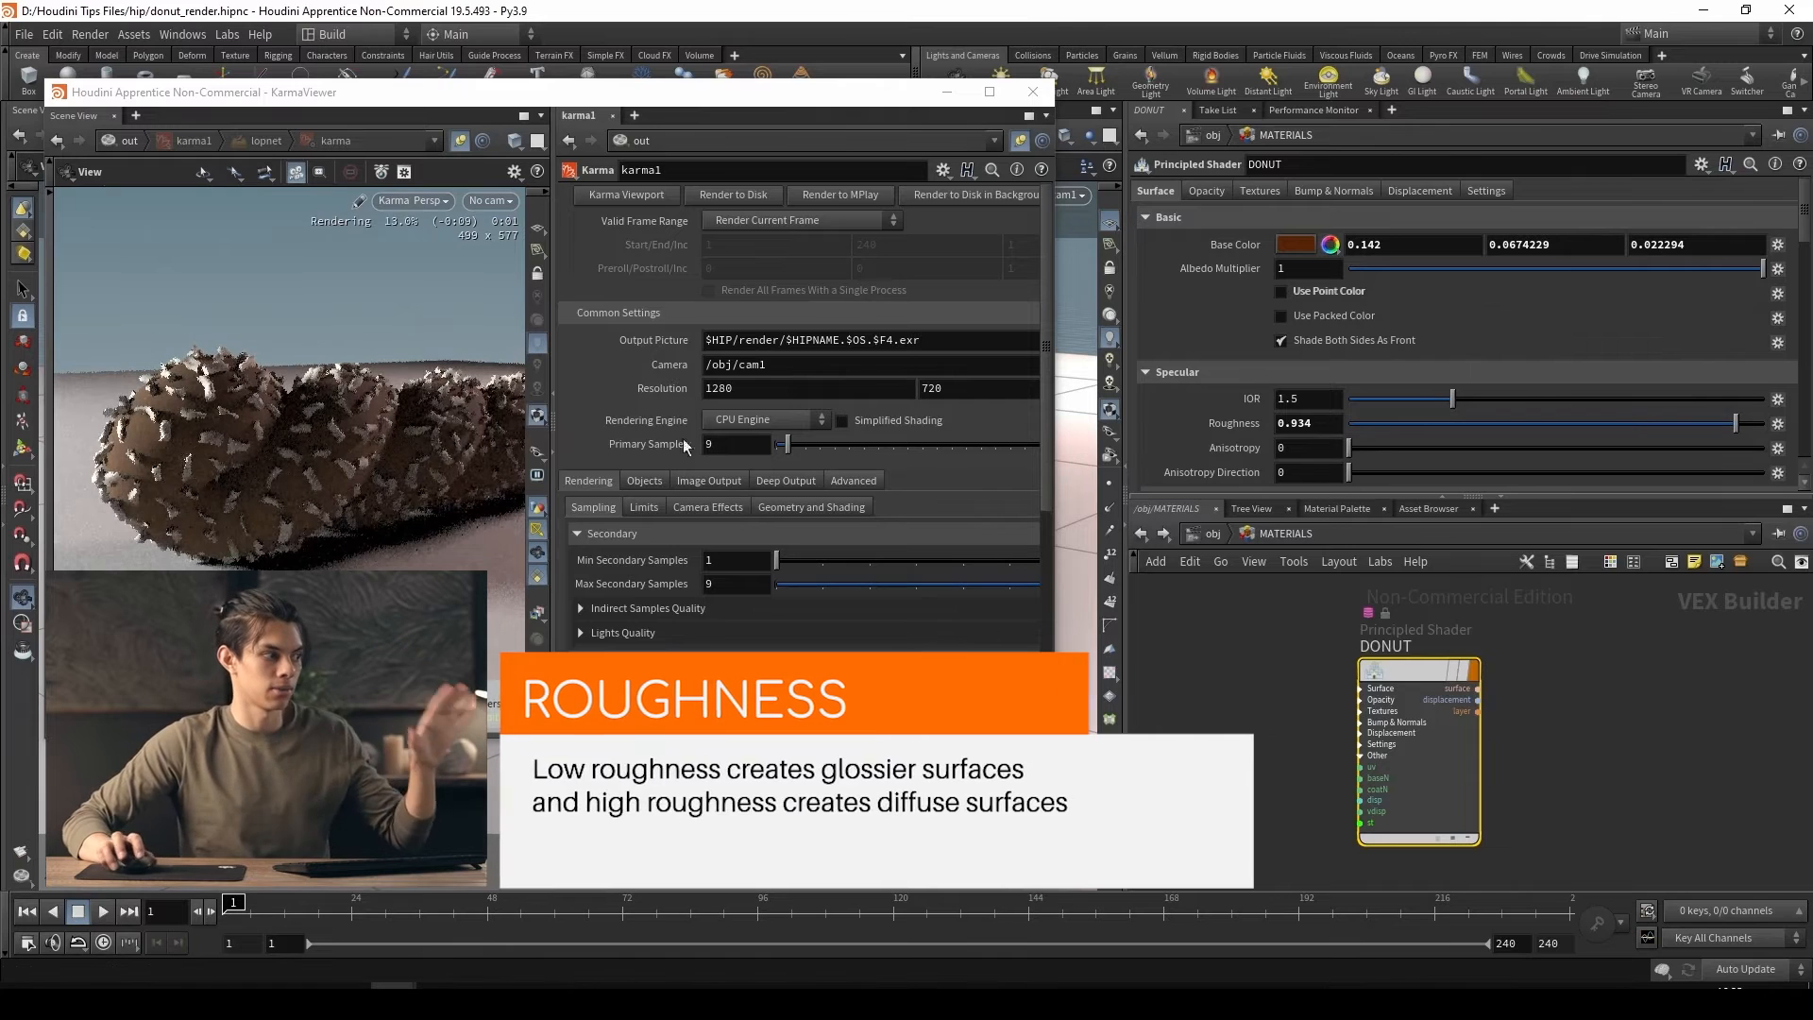
pyautogui.scroll(-10, 1257, 403)
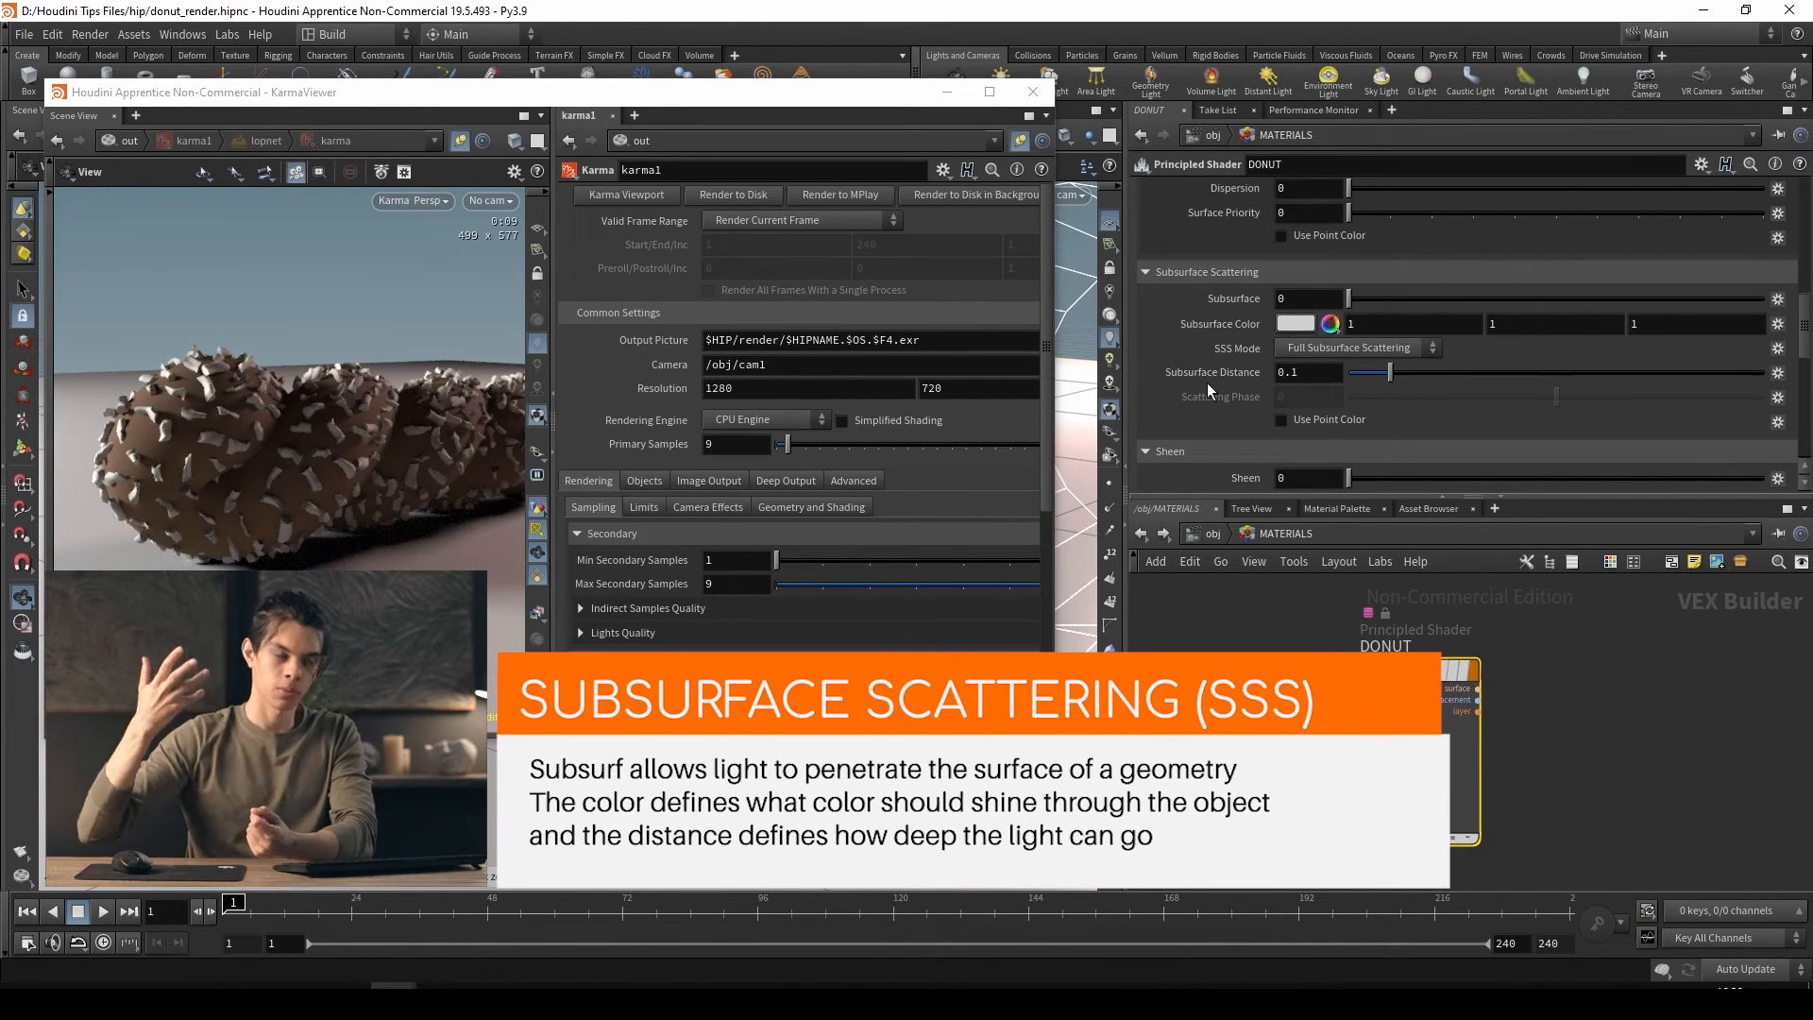
pyautogui.moveTo(1353, 299); pyautogui.dragTo(1762, 298)
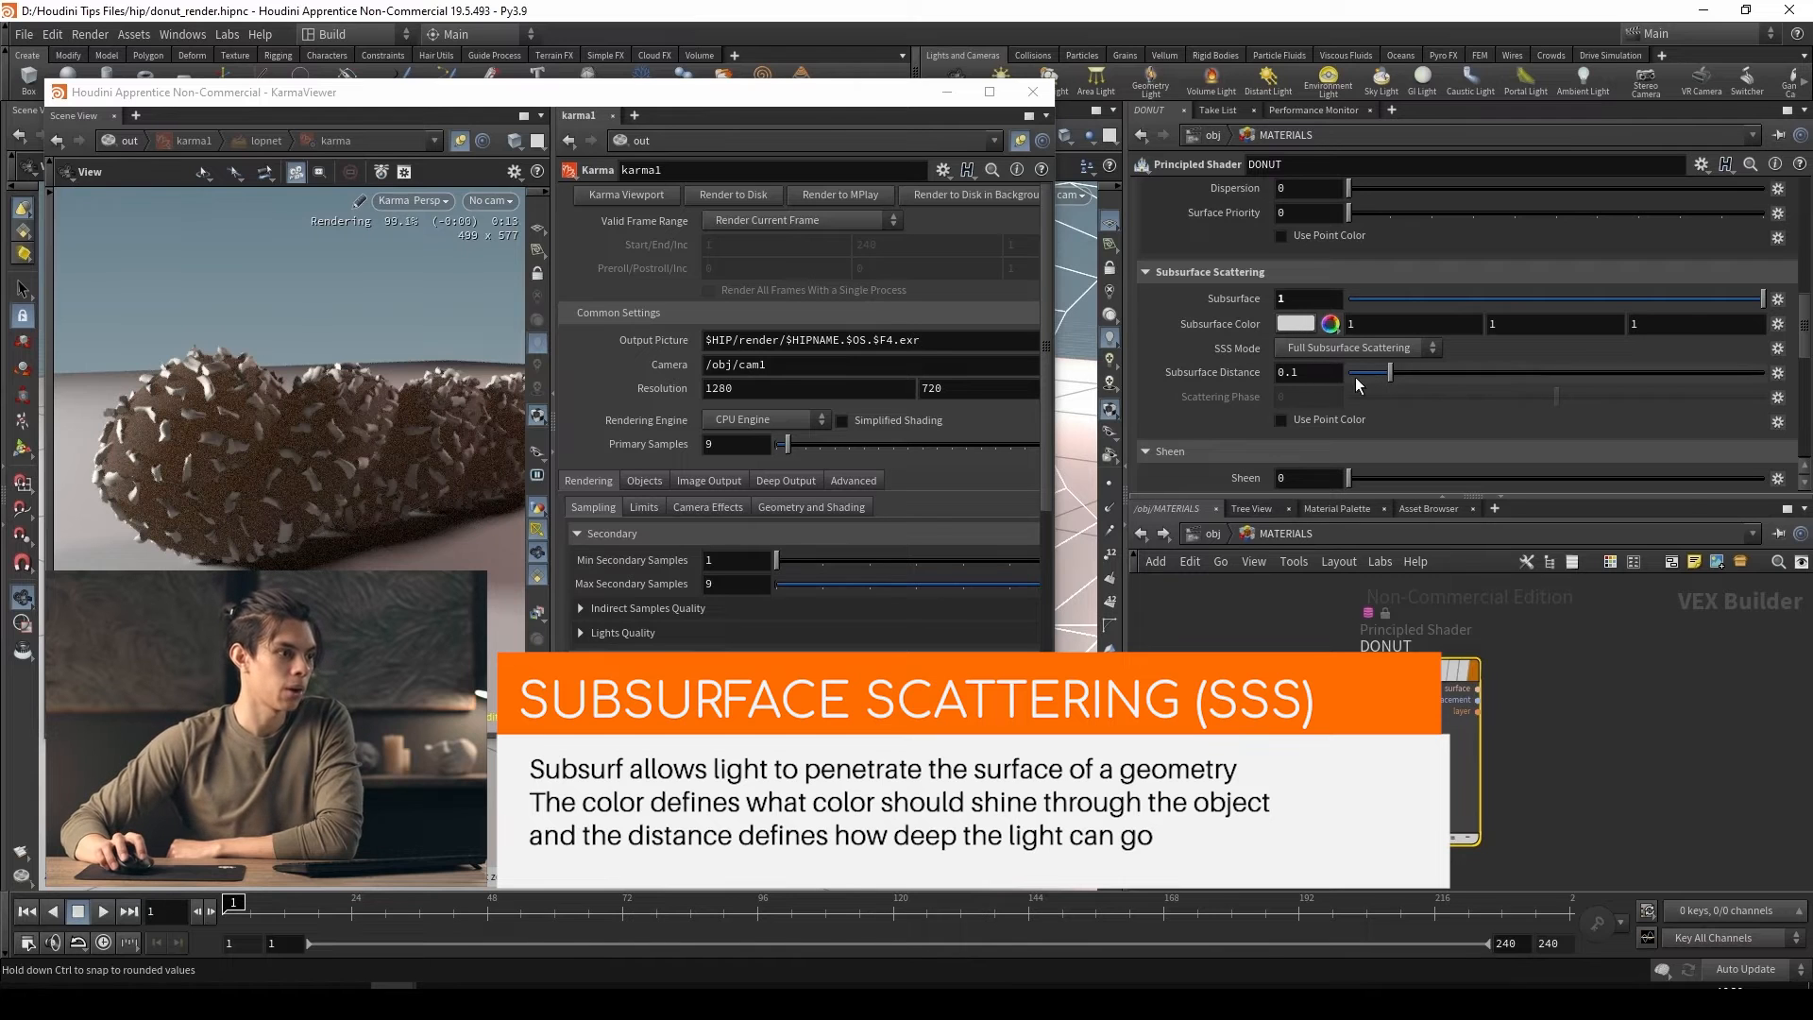
pyautogui.moveTo(1358, 384); pyautogui.dragTo(1369, 382)
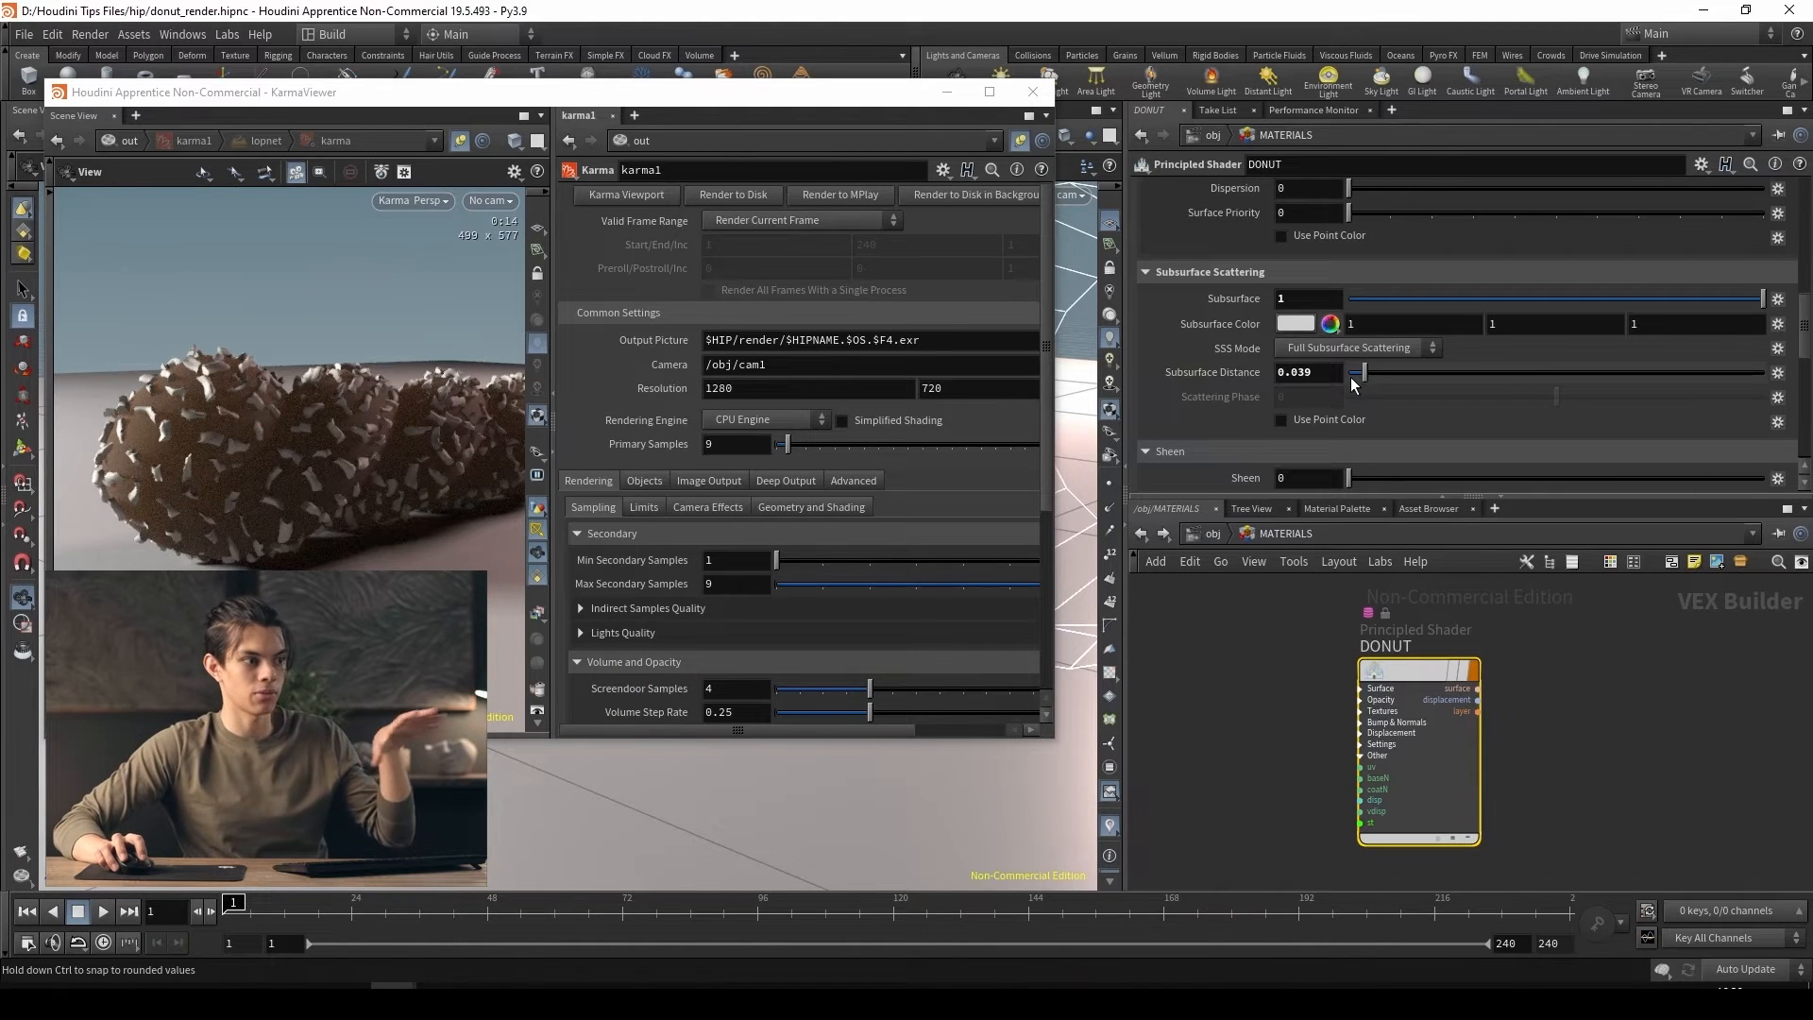
pyautogui.moveTo(1359, 378); pyautogui.dragTo(1357, 374)
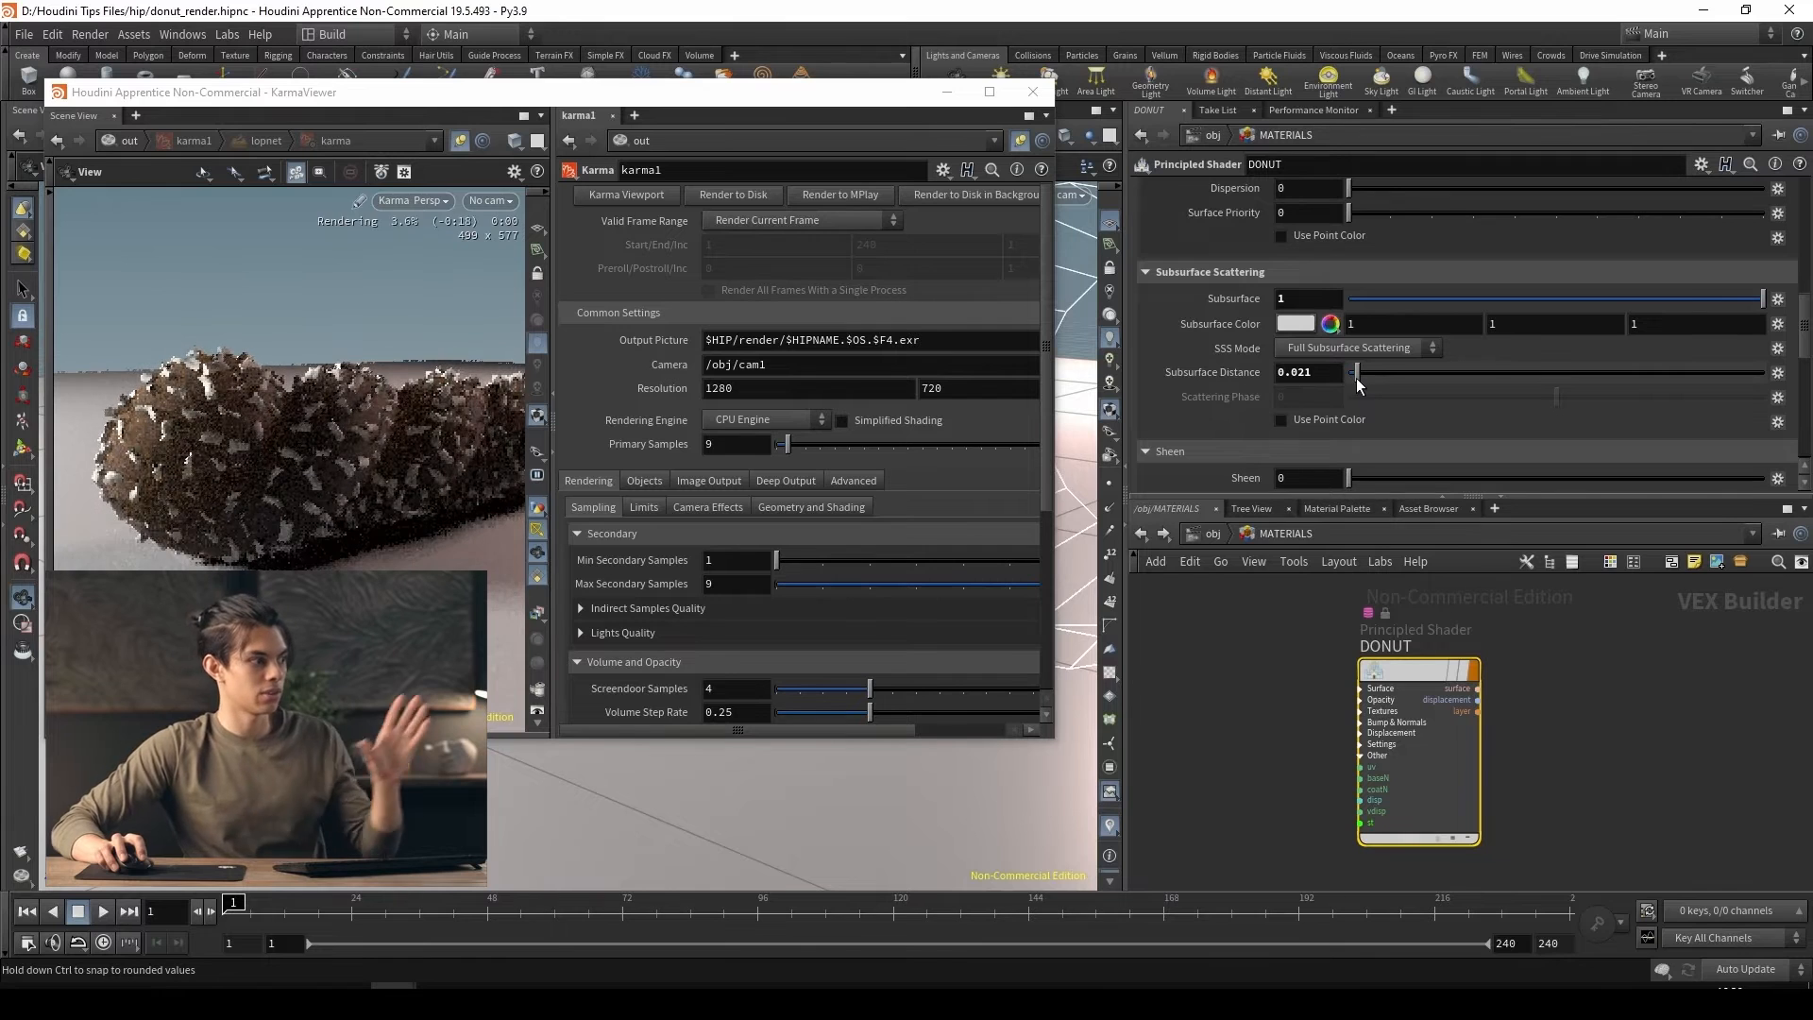
# Try orange and blue subsurface colors on the DONUT shader, then set its subsurface color to peach (1, 0.491614, 0.330766)
pyautogui.click(1297, 325)
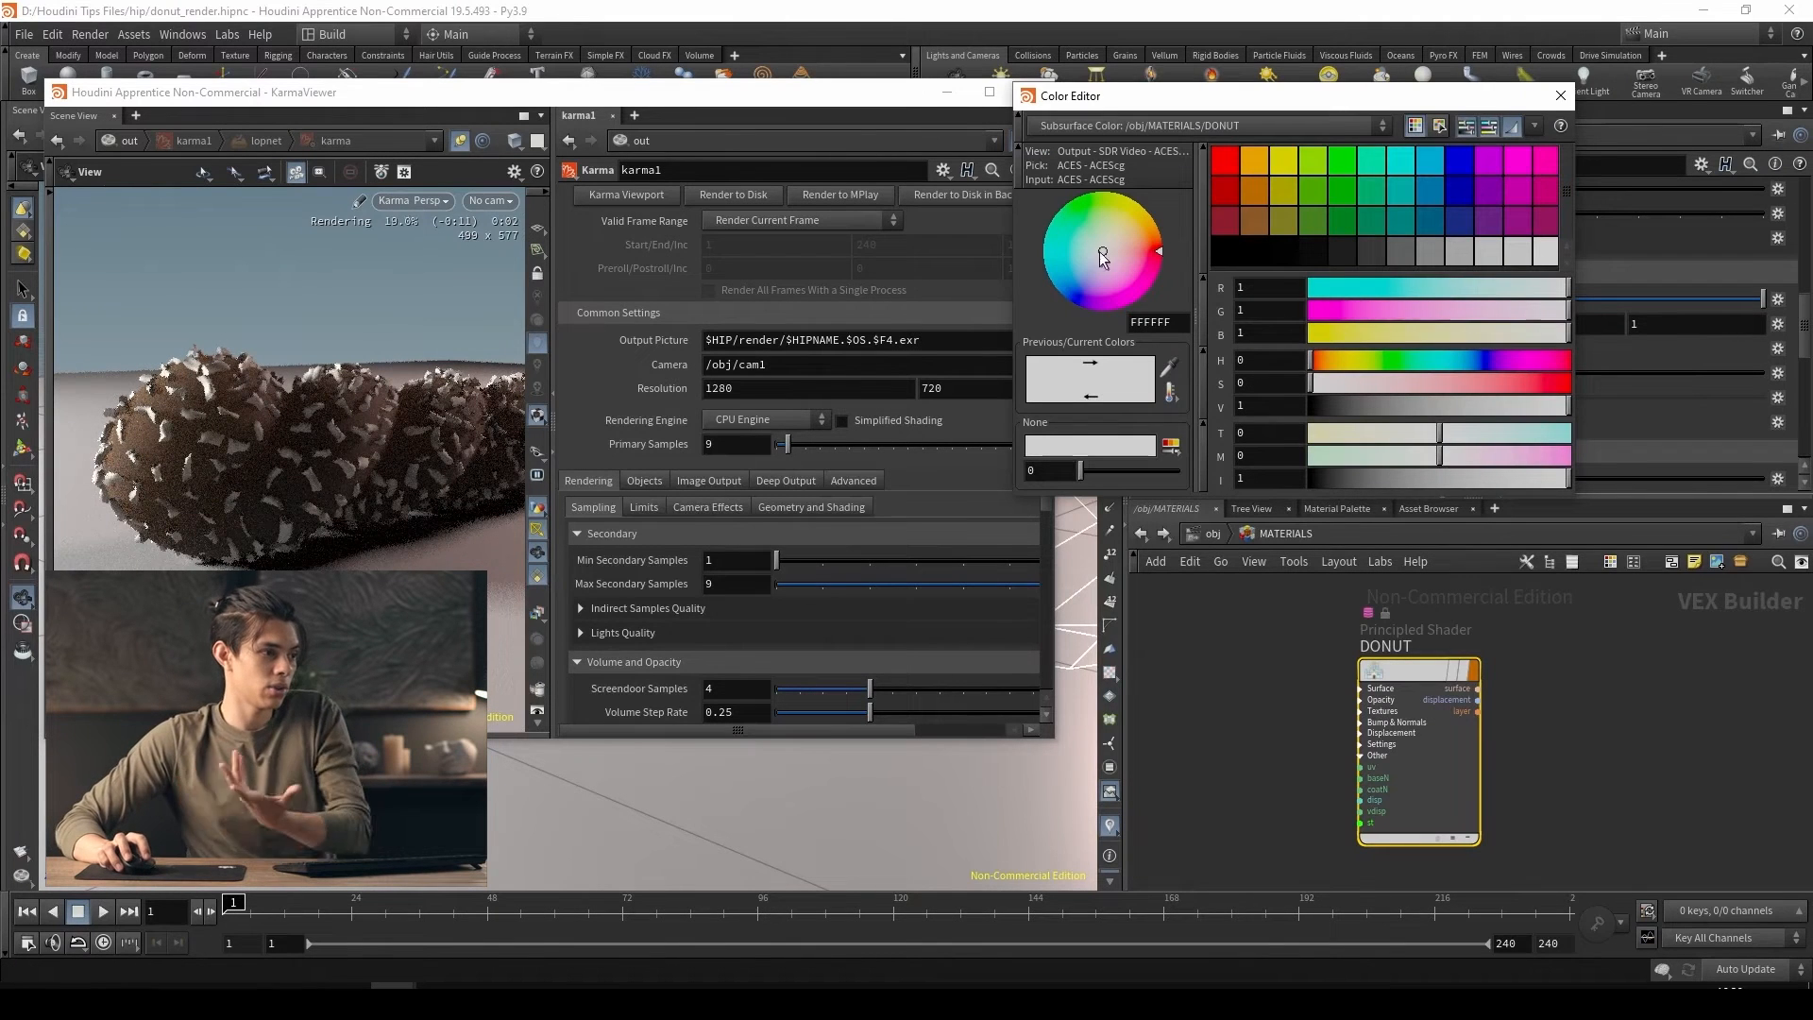
pyautogui.click(1161, 242)
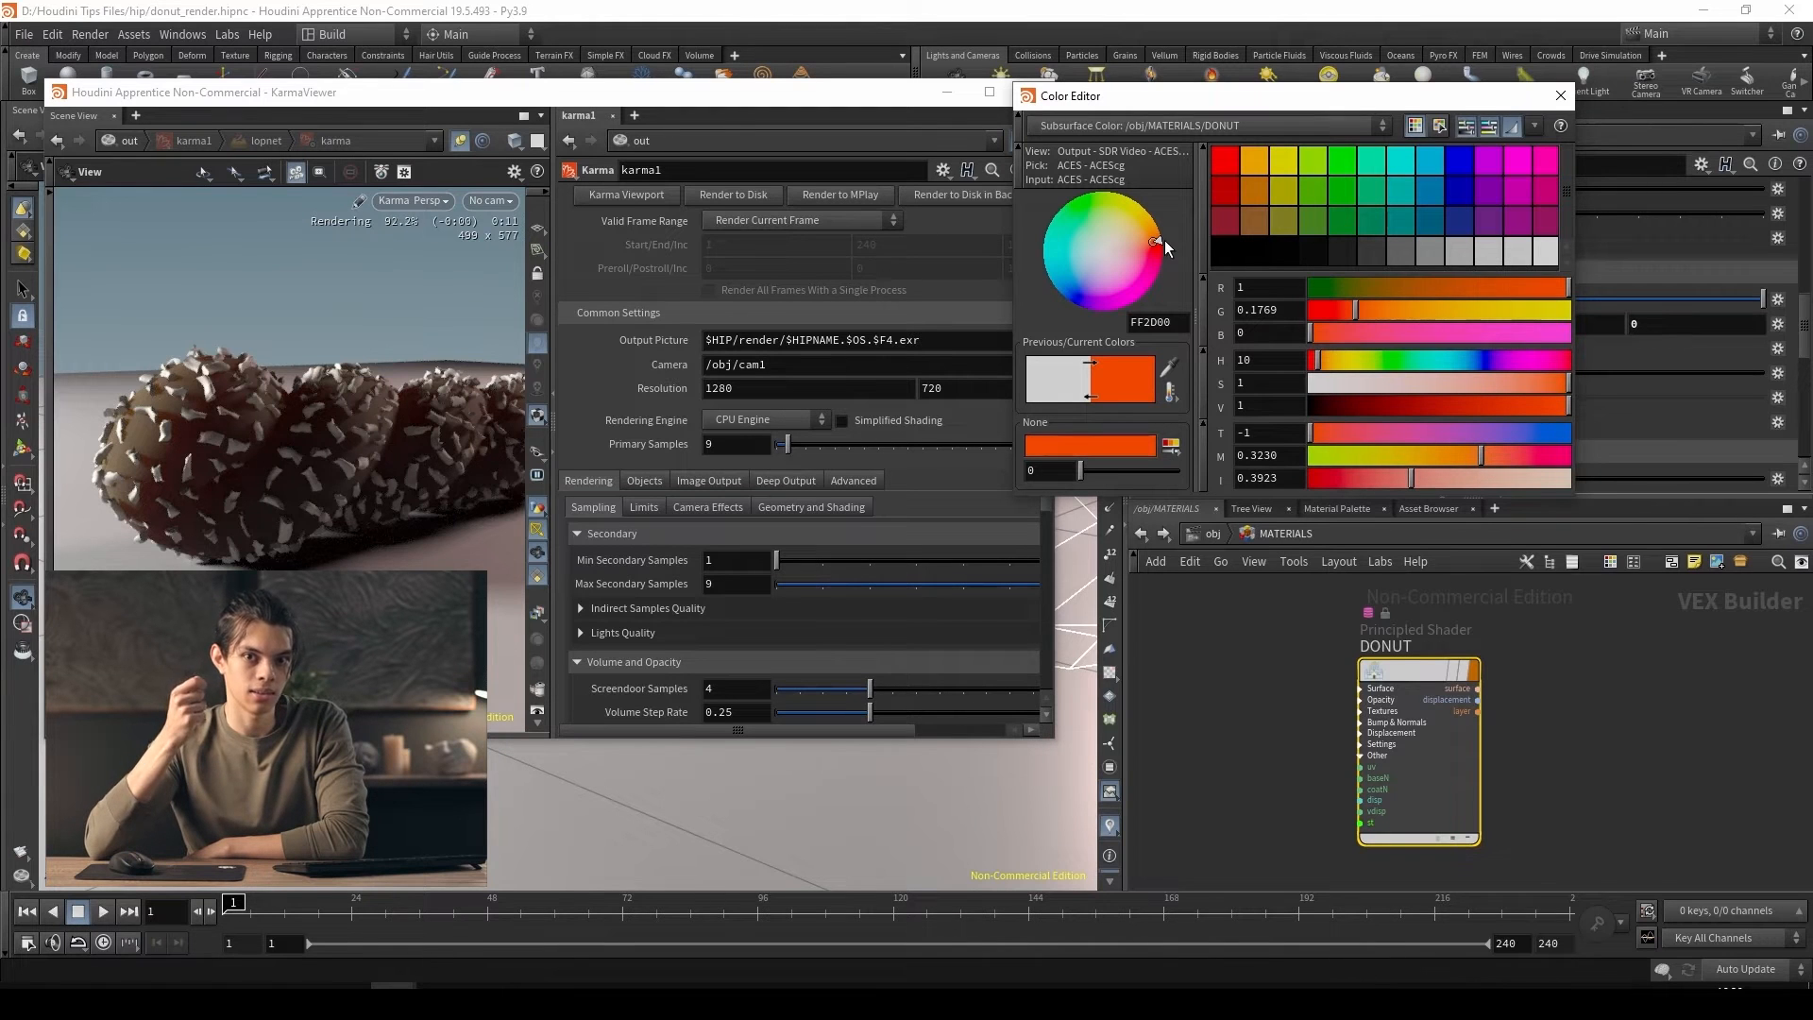
pyautogui.click(1055, 275)
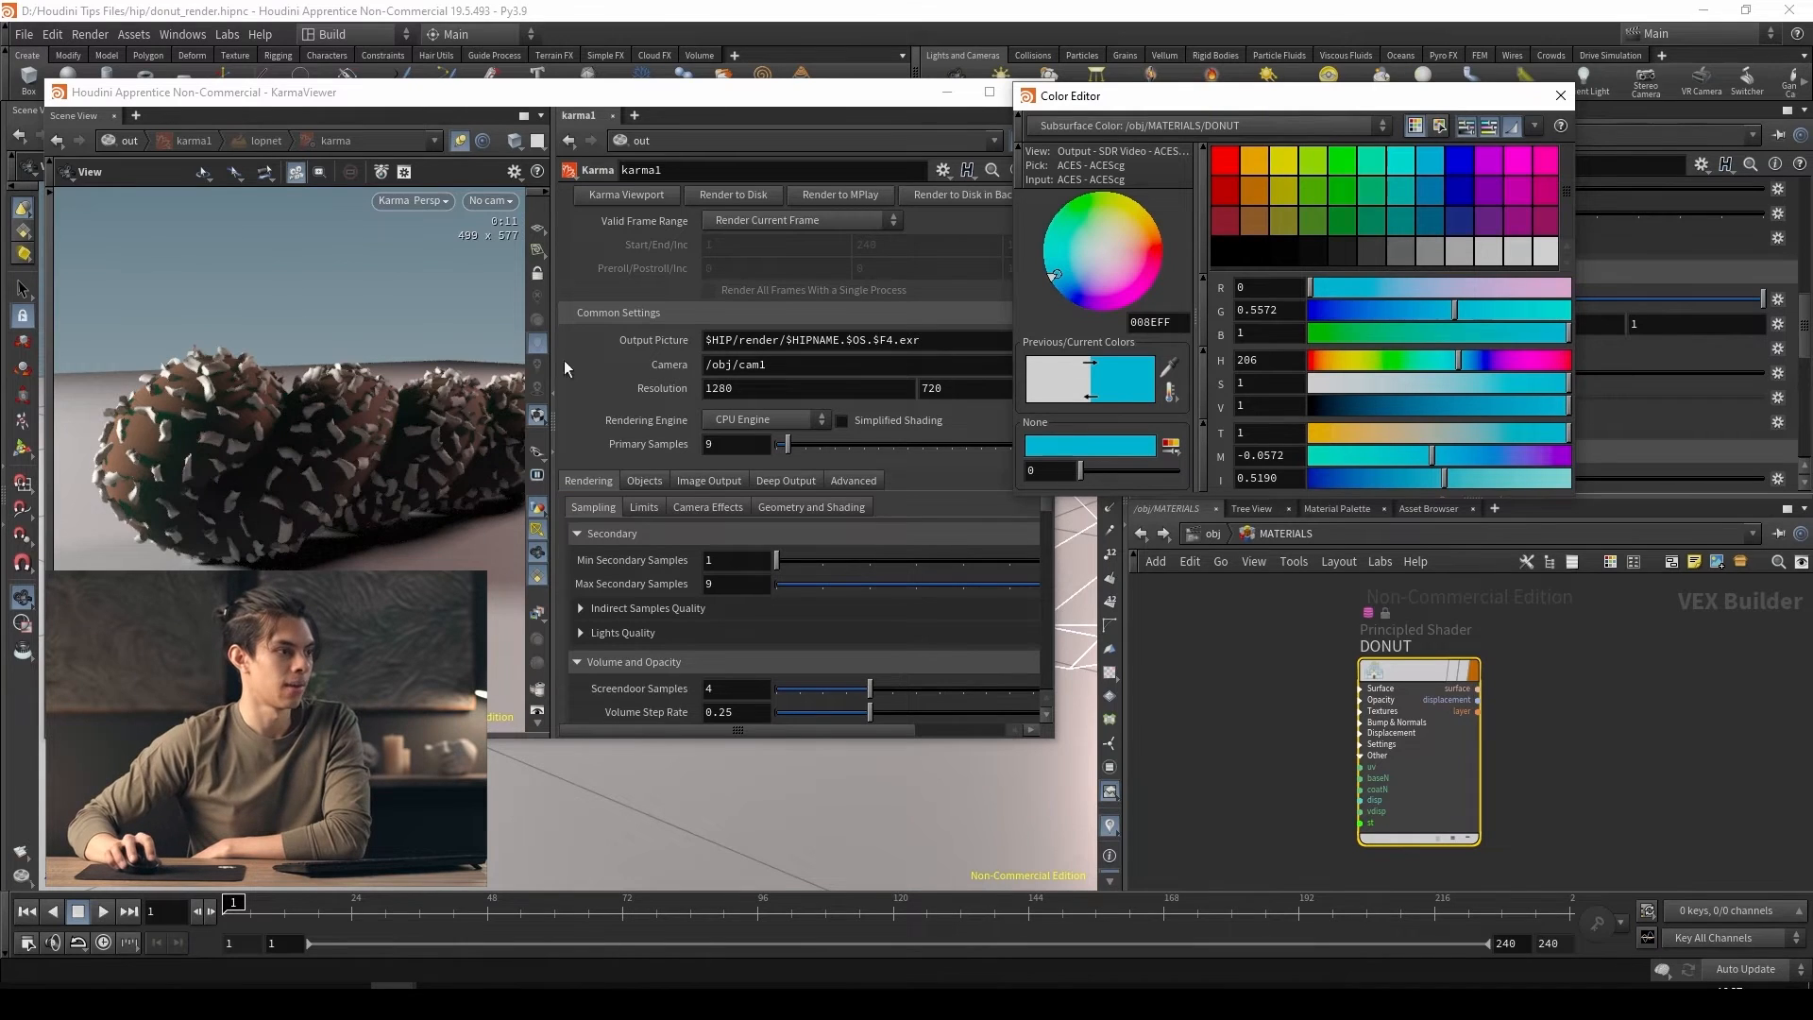
pyautogui.click(1135, 243)
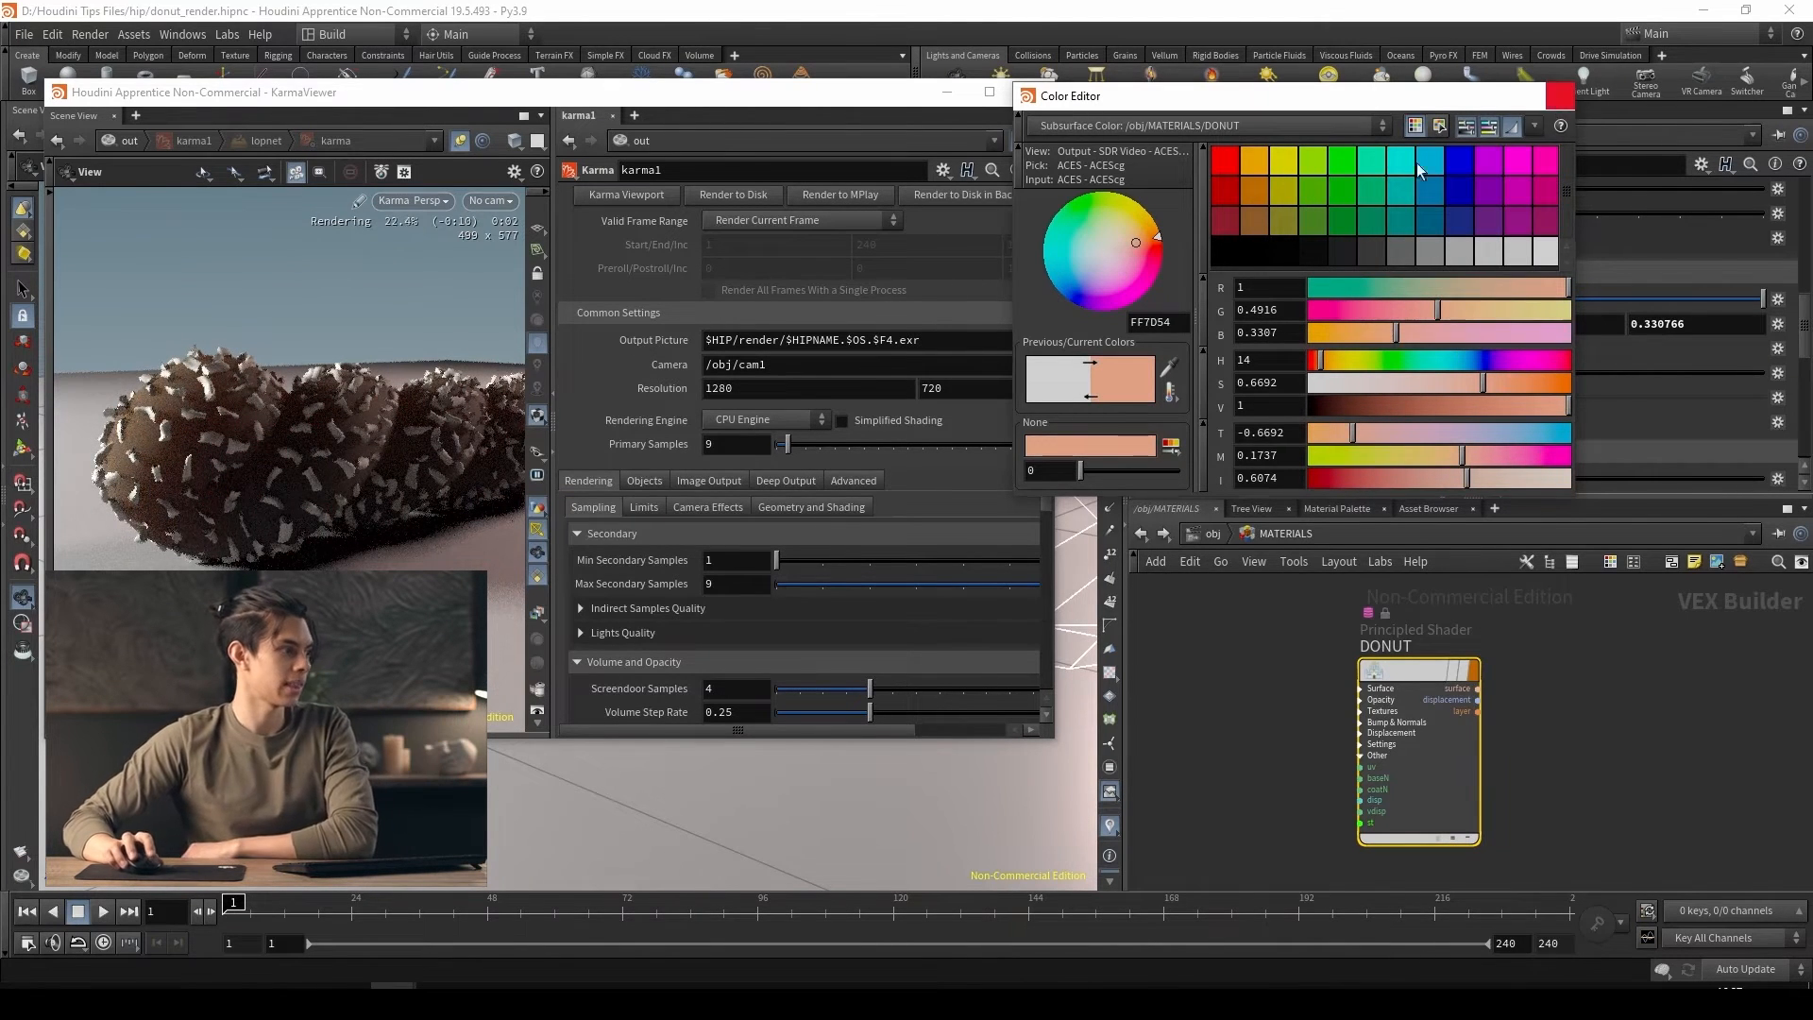
pyautogui.click(1560, 96)
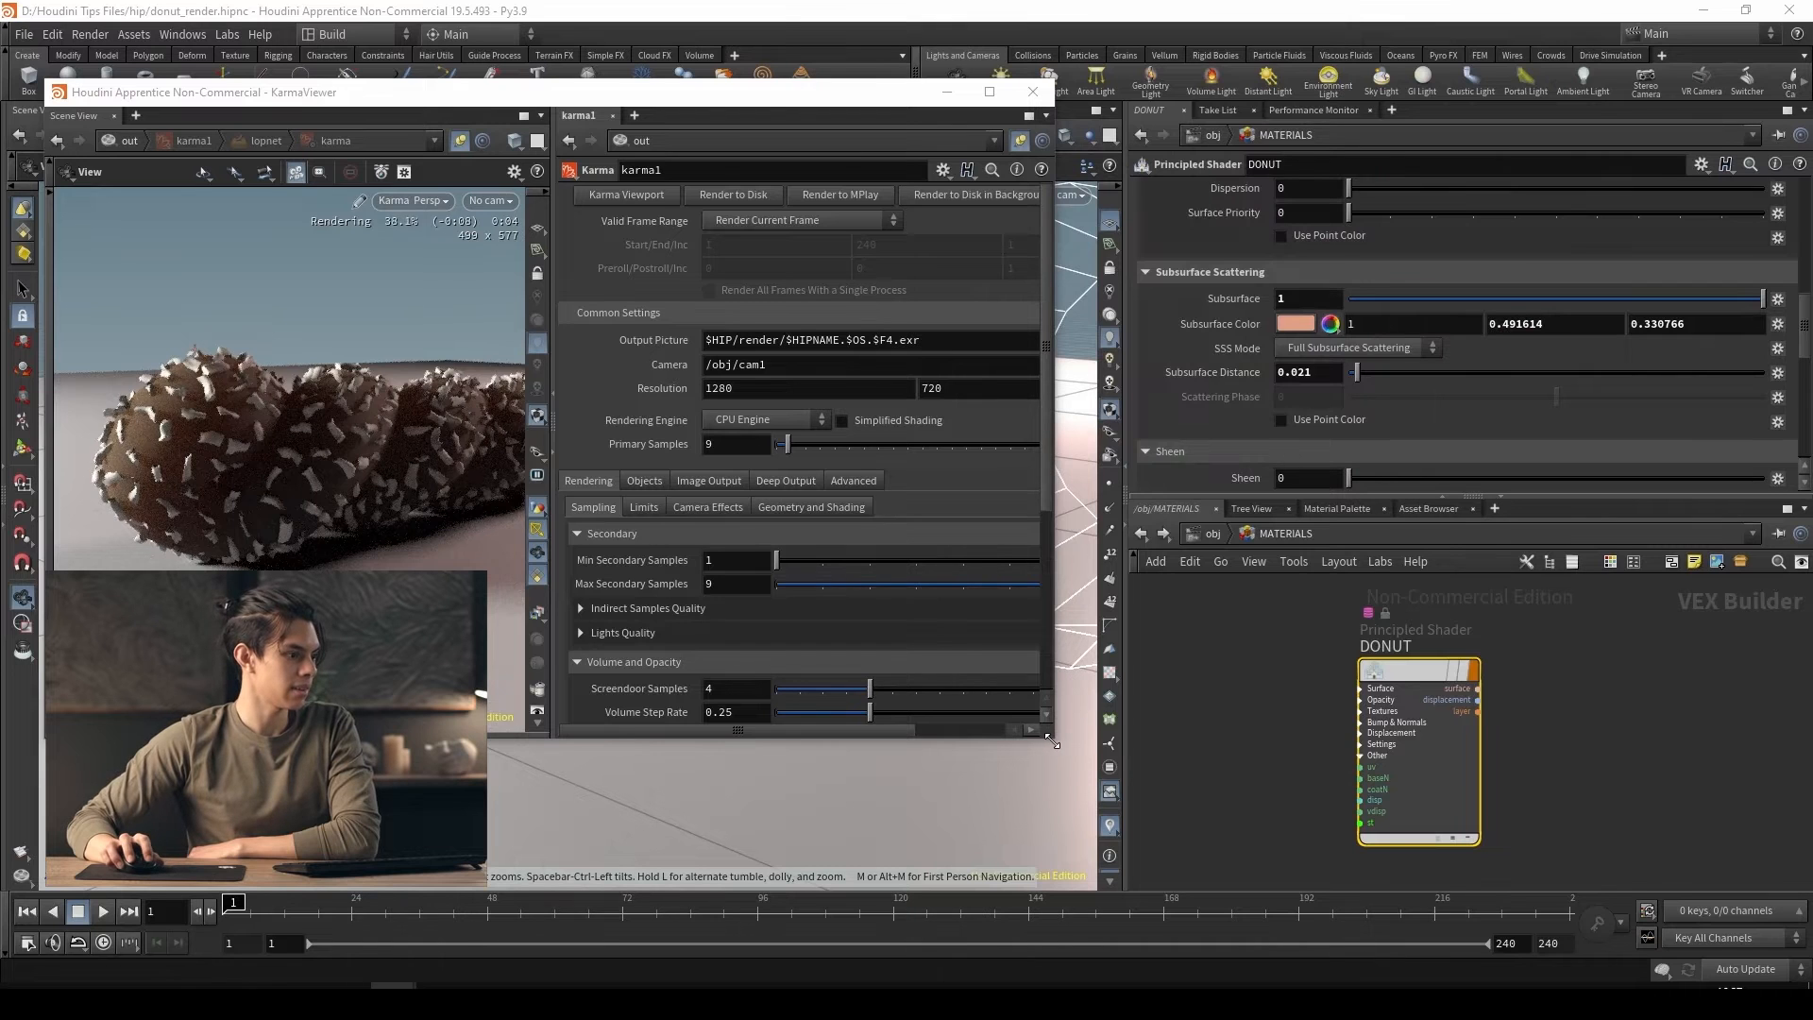
# Enlarge the Karma viewer window and hide the coconut generator geometry at object level to reveal the bare spiral donut
pyautogui.moveTo(1054, 739); pyautogui.dragTo(1278, 827)
pyautogui.moveTo(1035, 101); pyautogui.dragTo(911, 92)
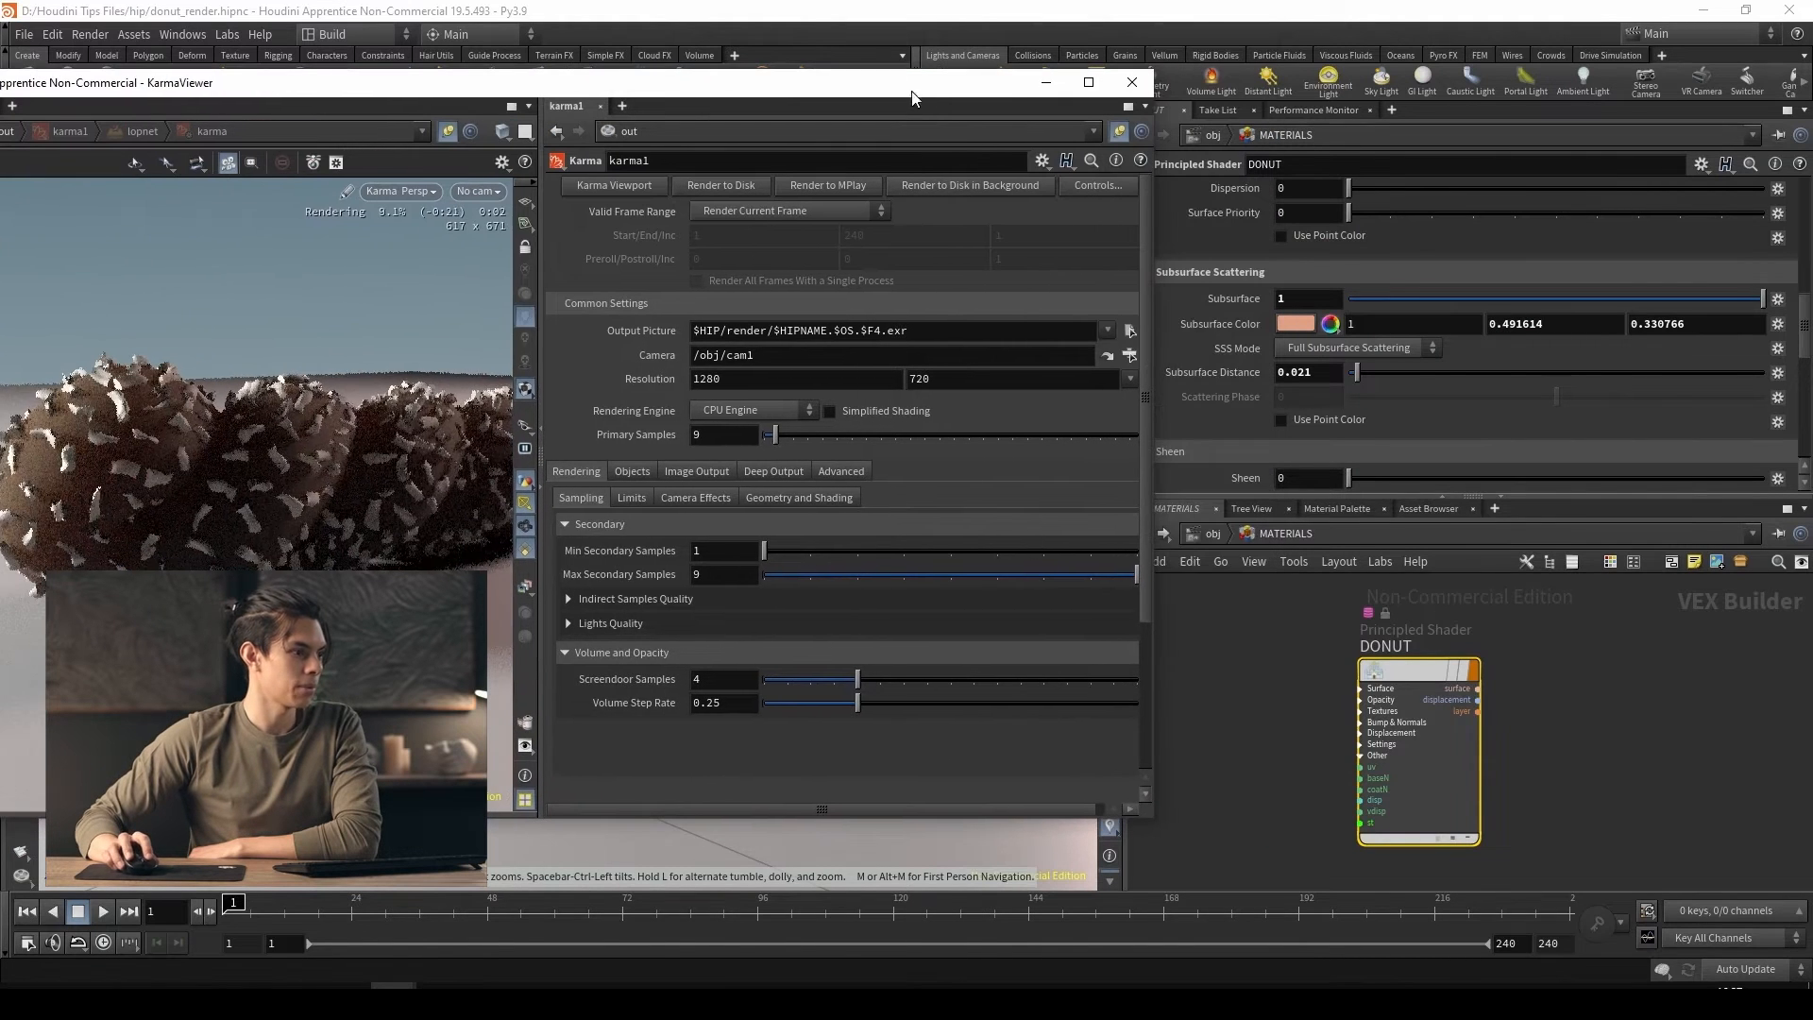
pyautogui.click(1213, 535)
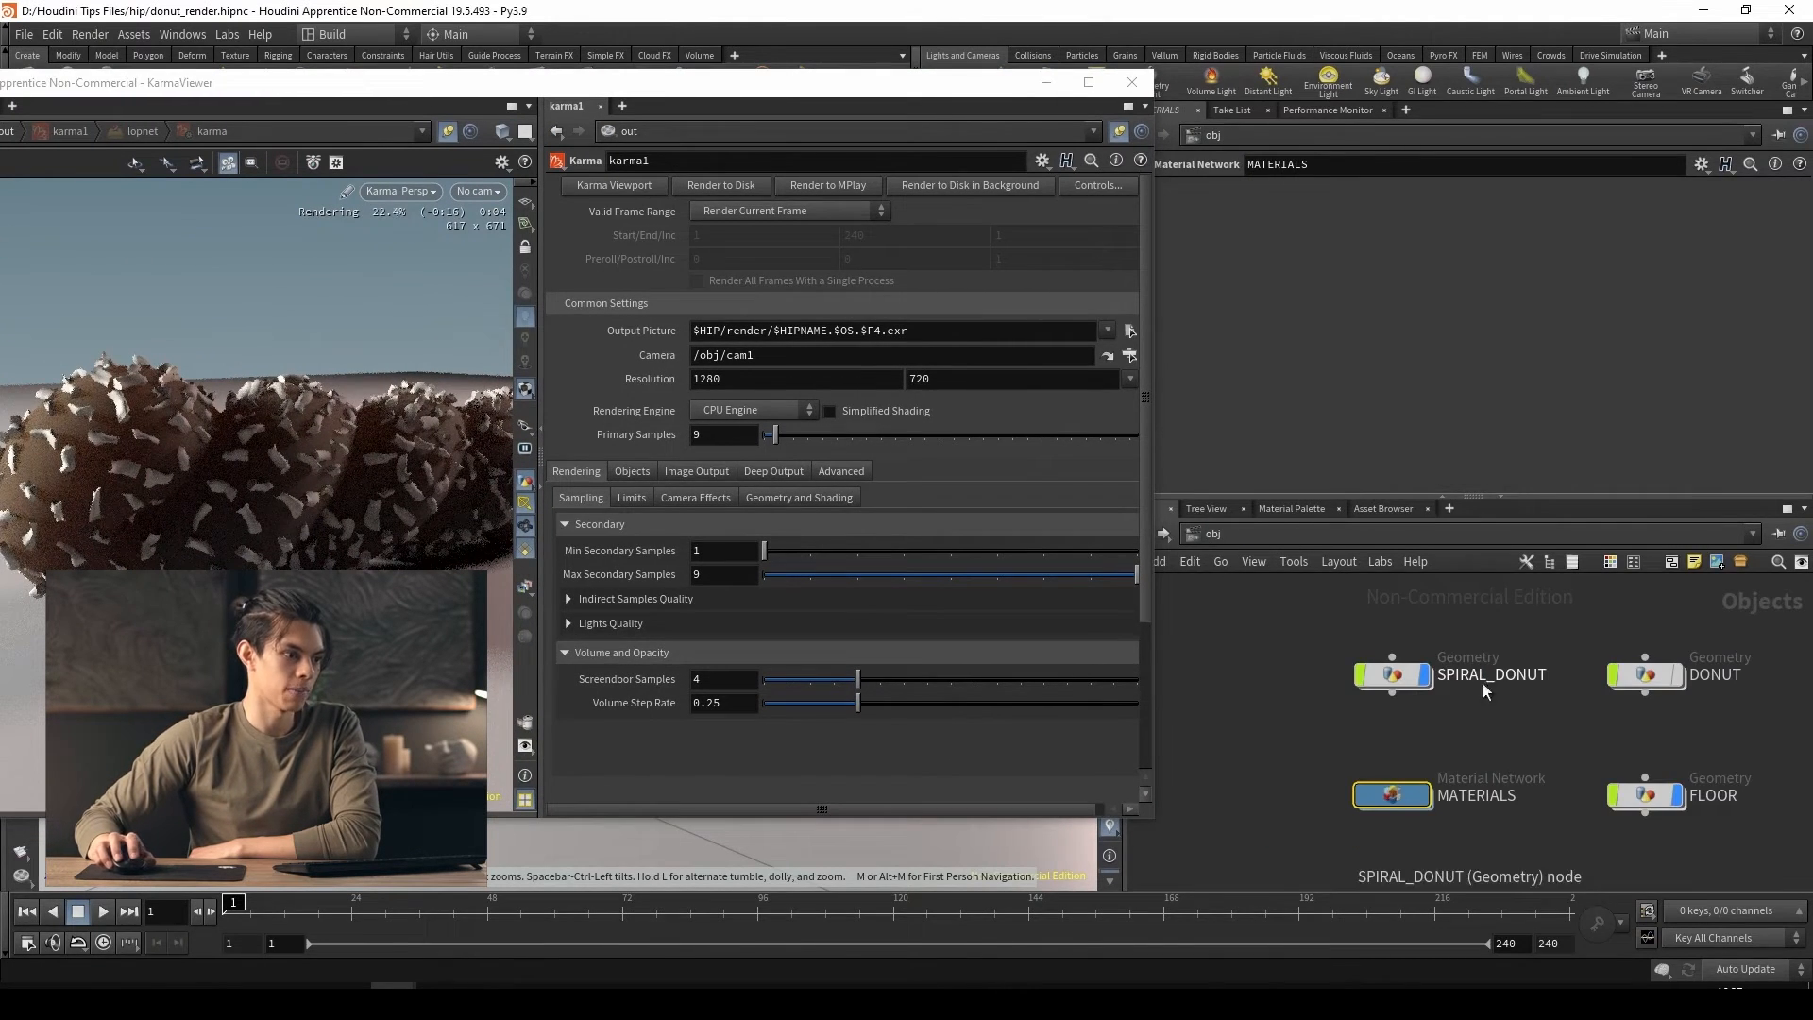
pyautogui.click(1682, 681)
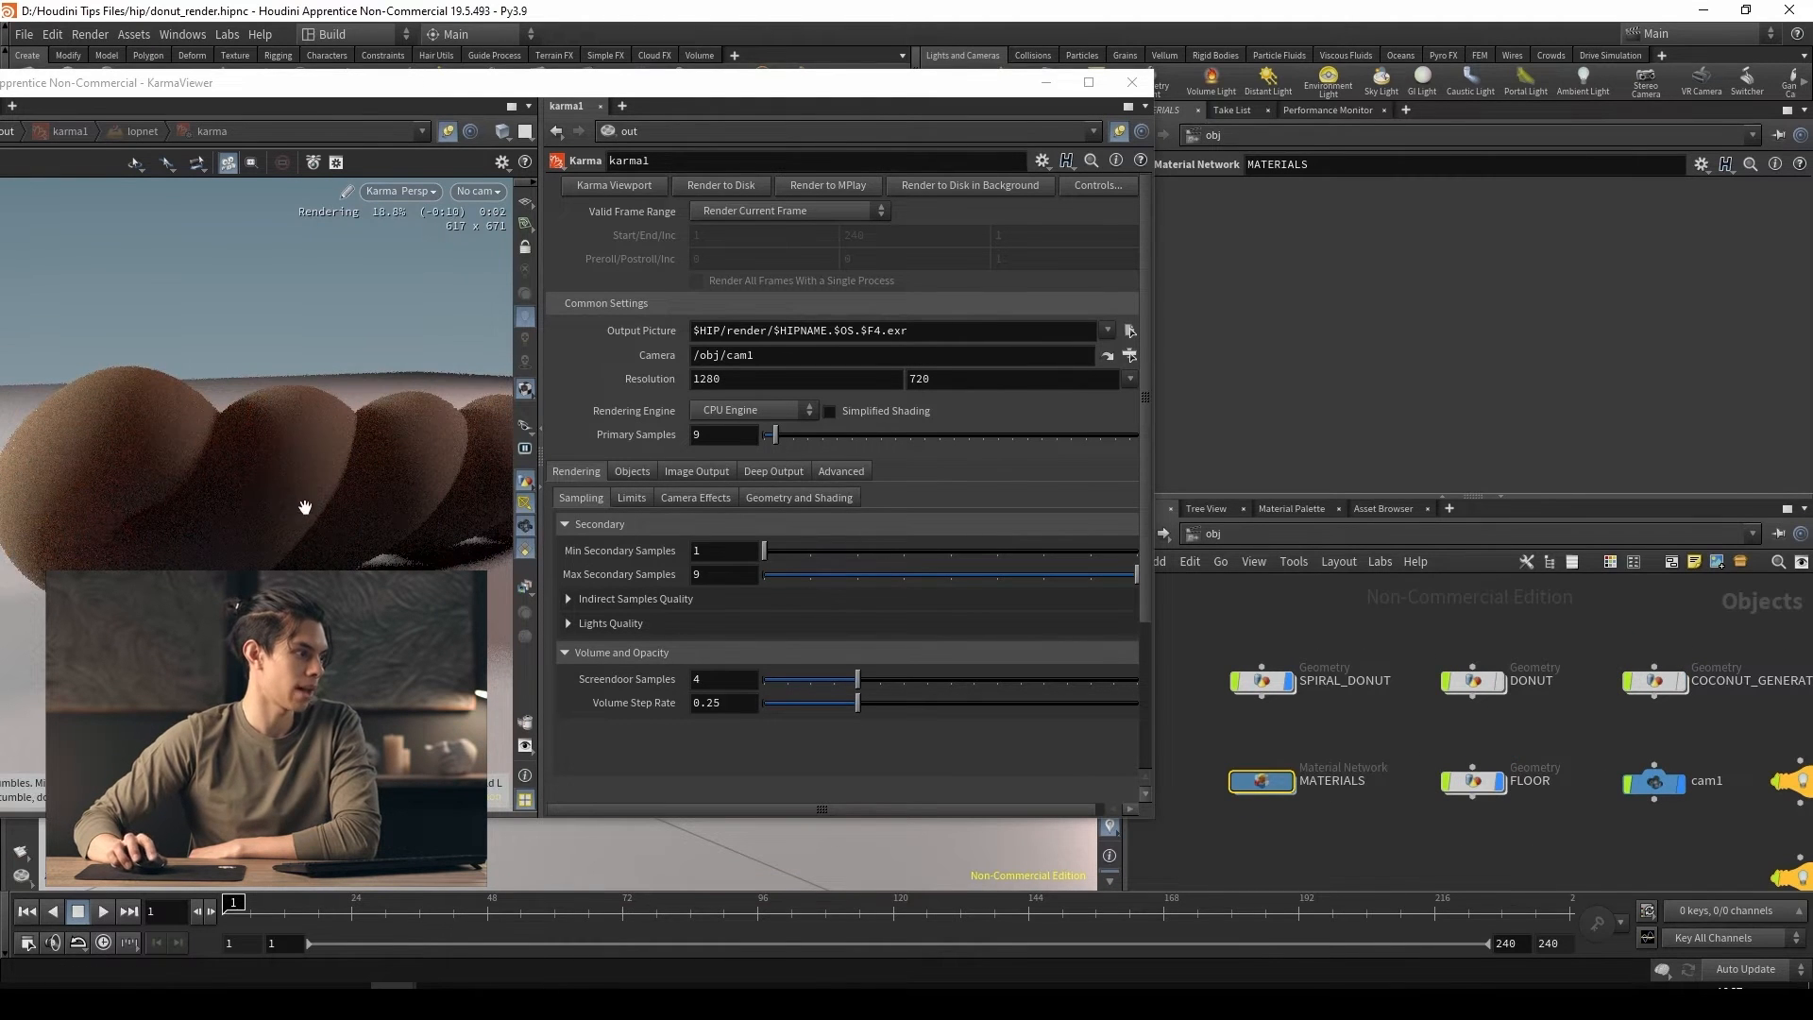
pyautogui.moveTo(305, 507); pyautogui.dragTo(371, 532)
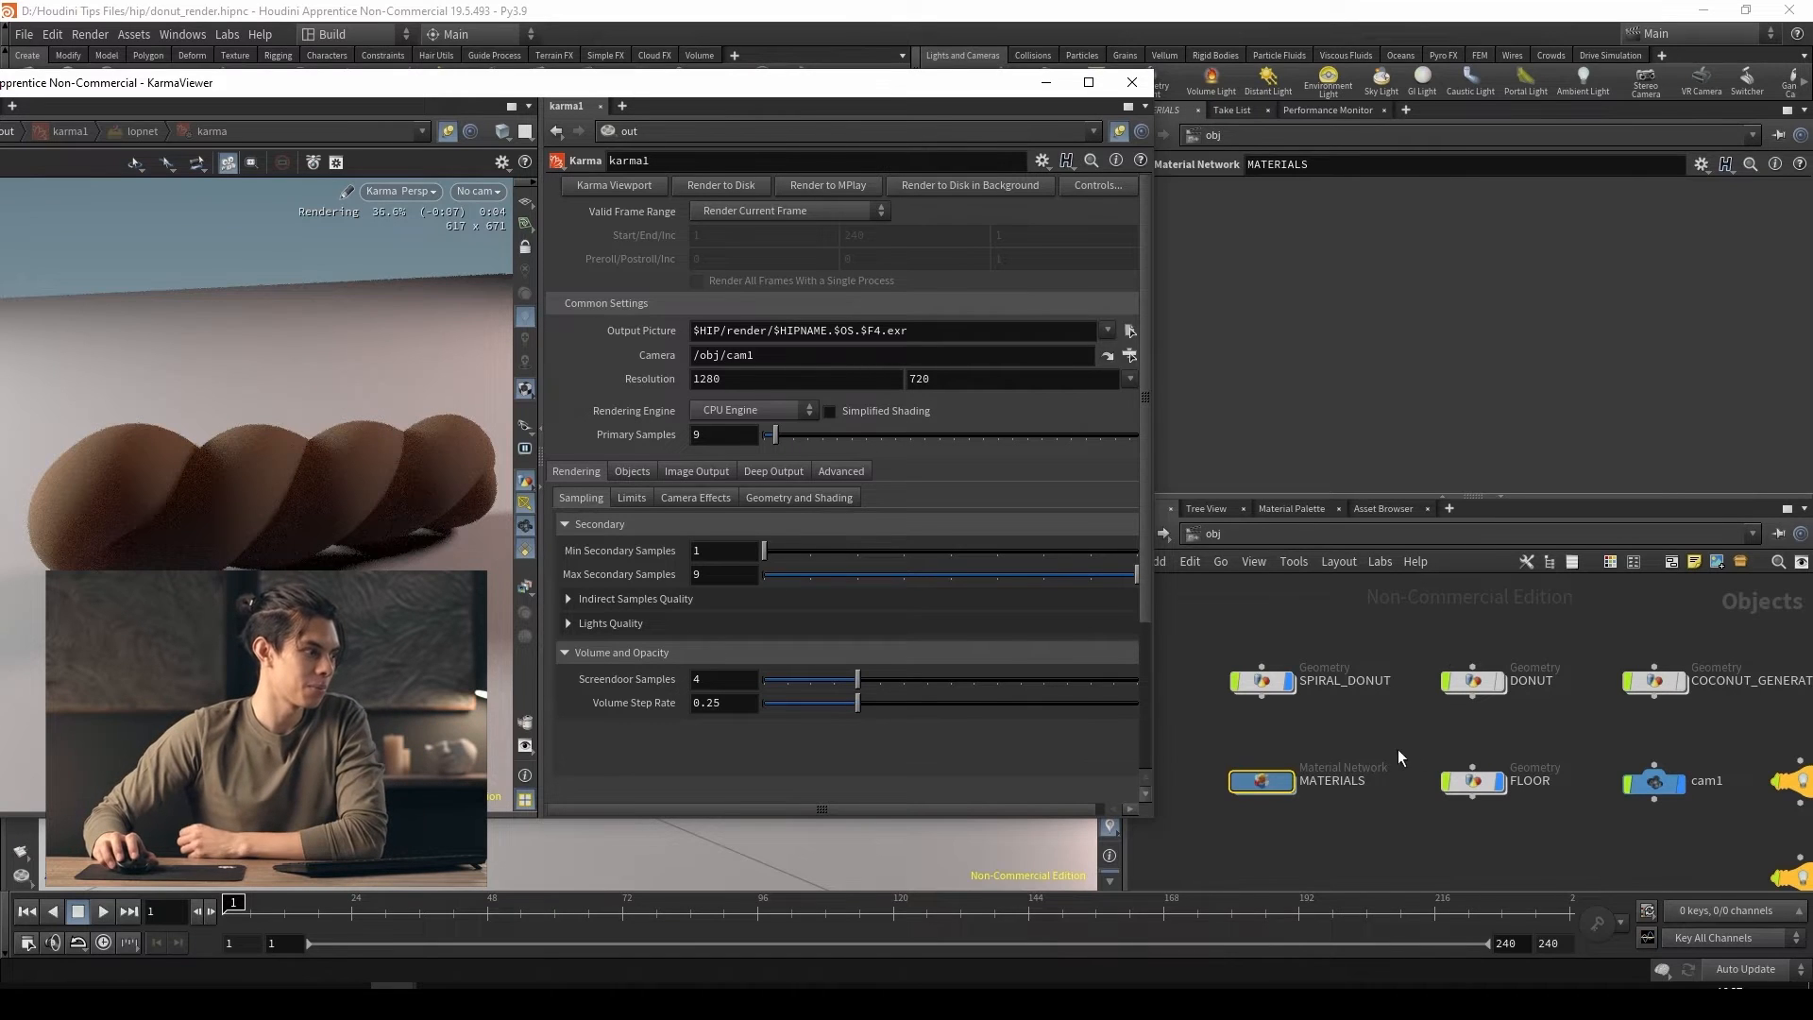
# Return to the DONUT shader inside MATERIALS and enable noise displacement on it, keeping the Karma viewer in sight
pyautogui.doubleClick(1263, 784)
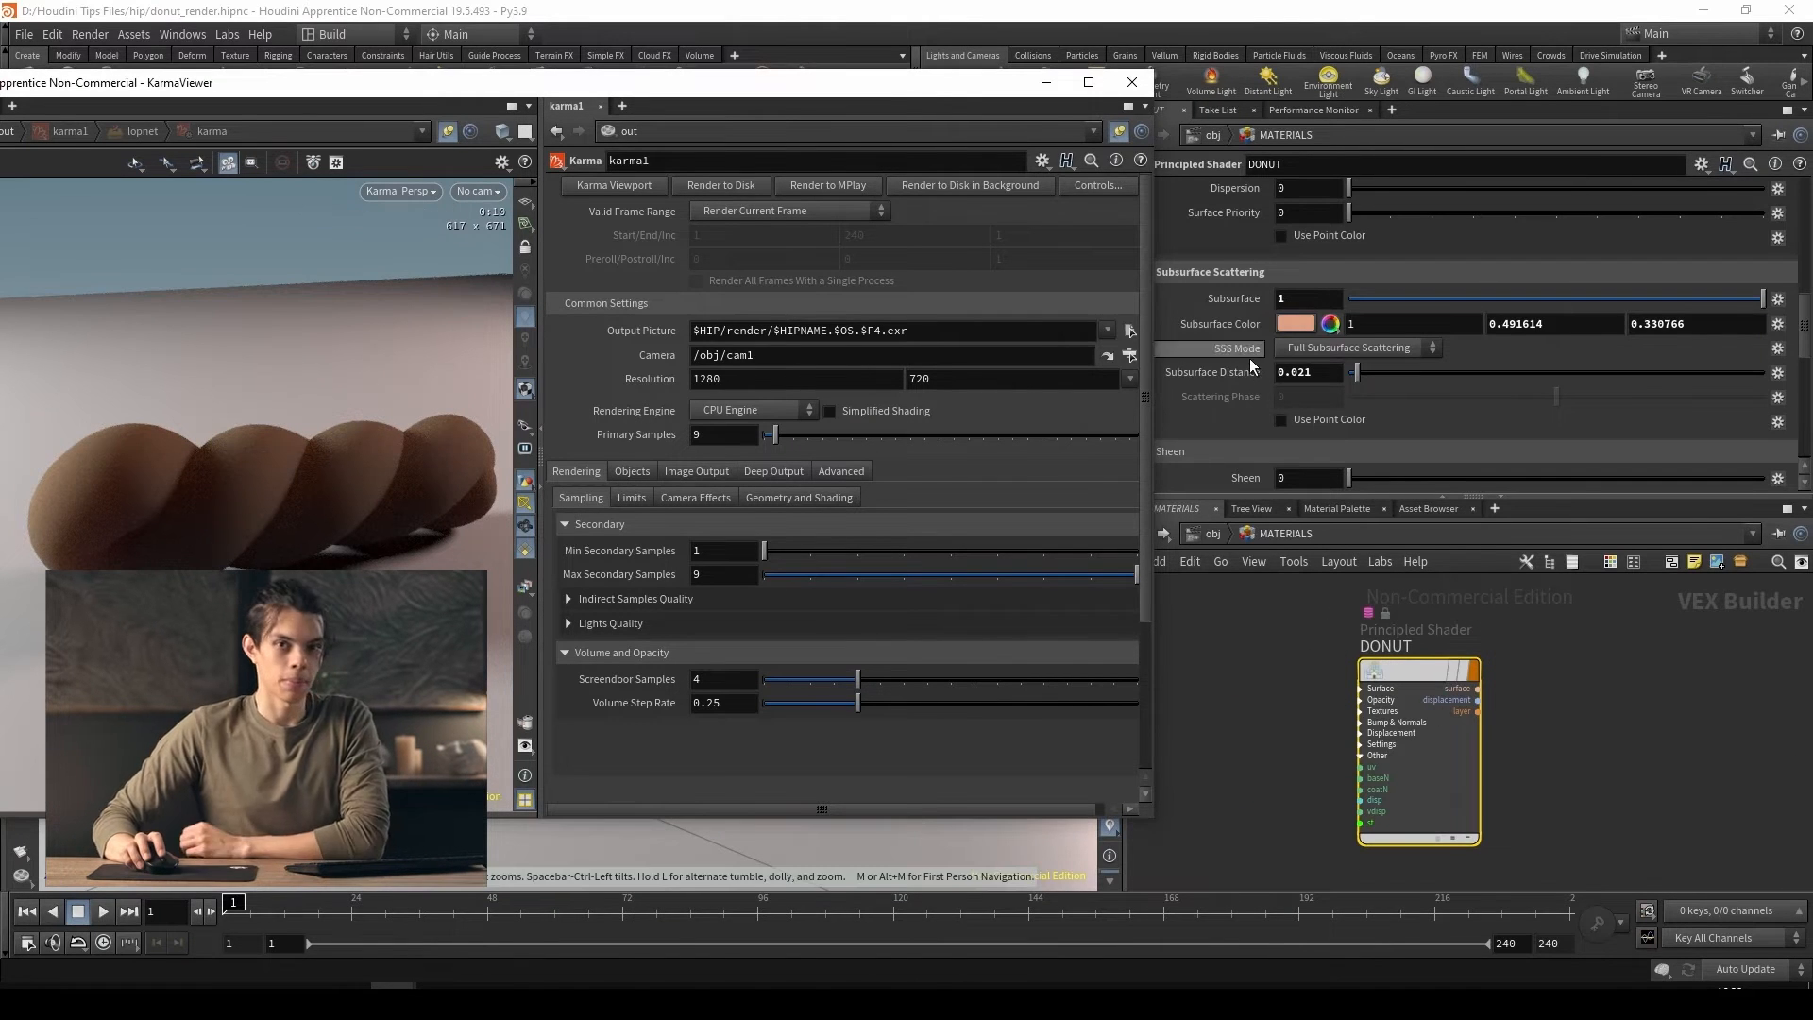
pyautogui.moveTo(602, 94); pyautogui.dragTo(649, 84)
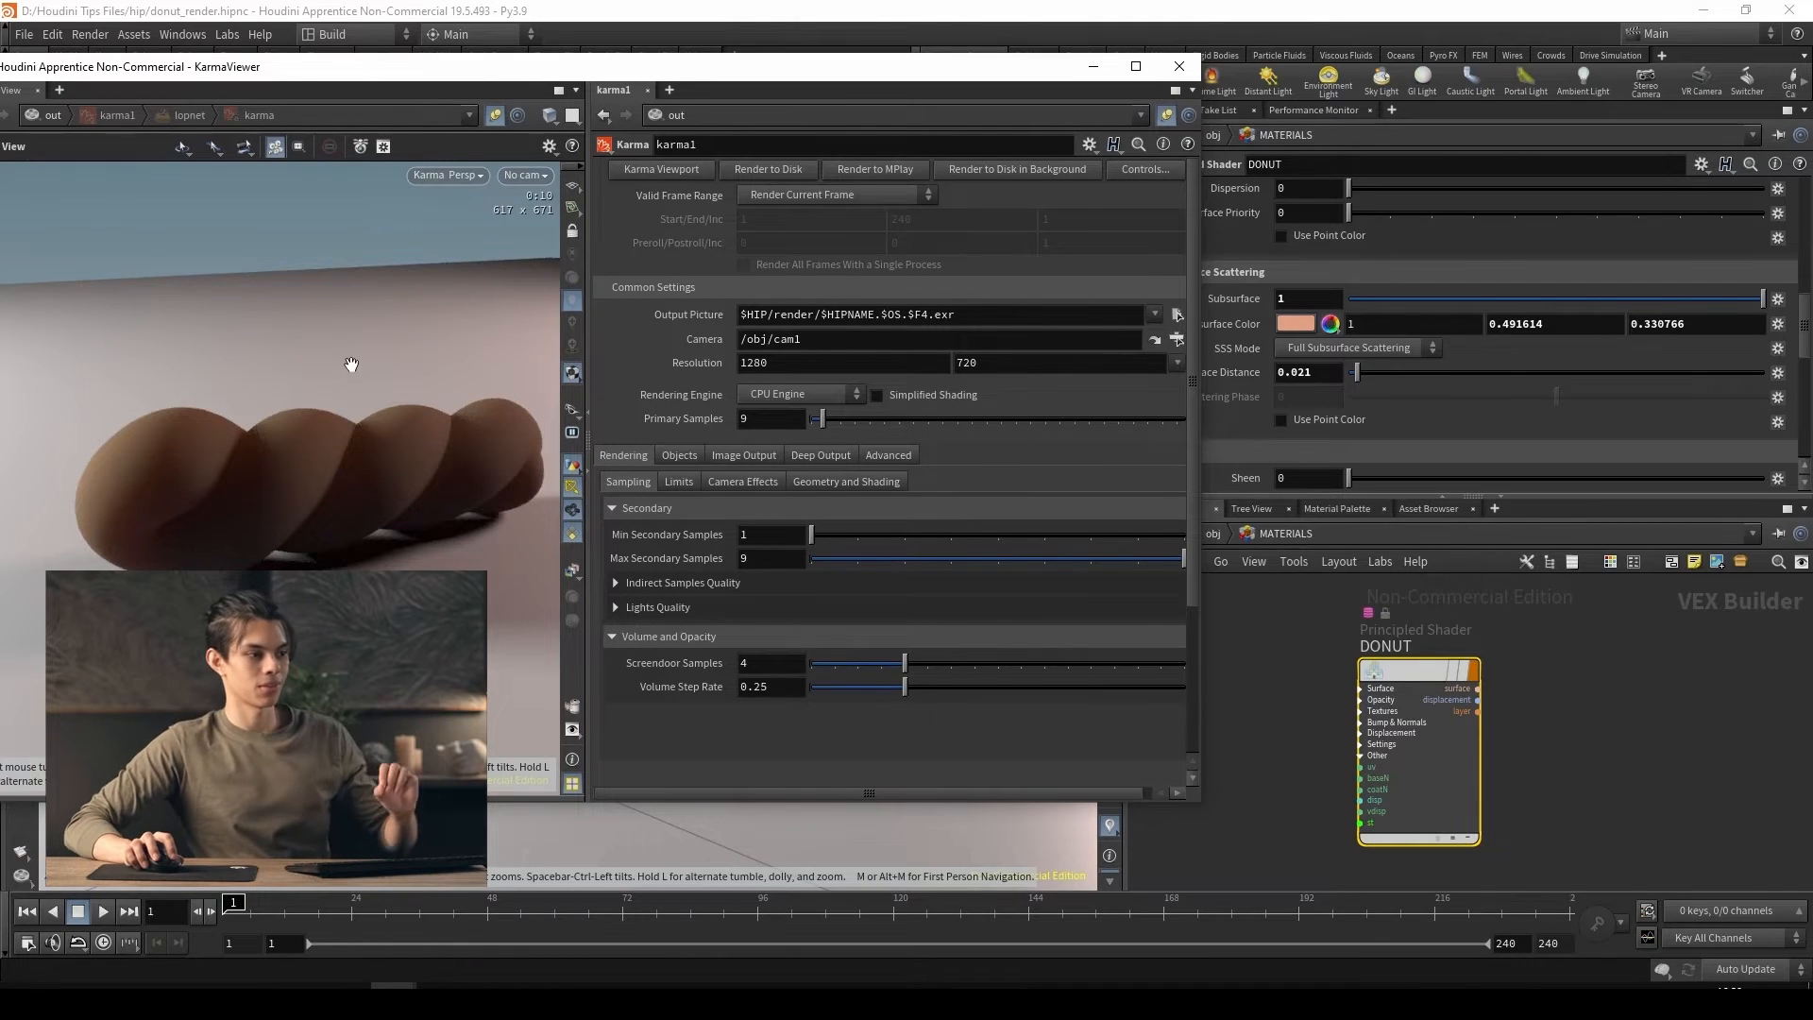
pyautogui.moveTo(753, 59); pyautogui.dragTo(710, 53)
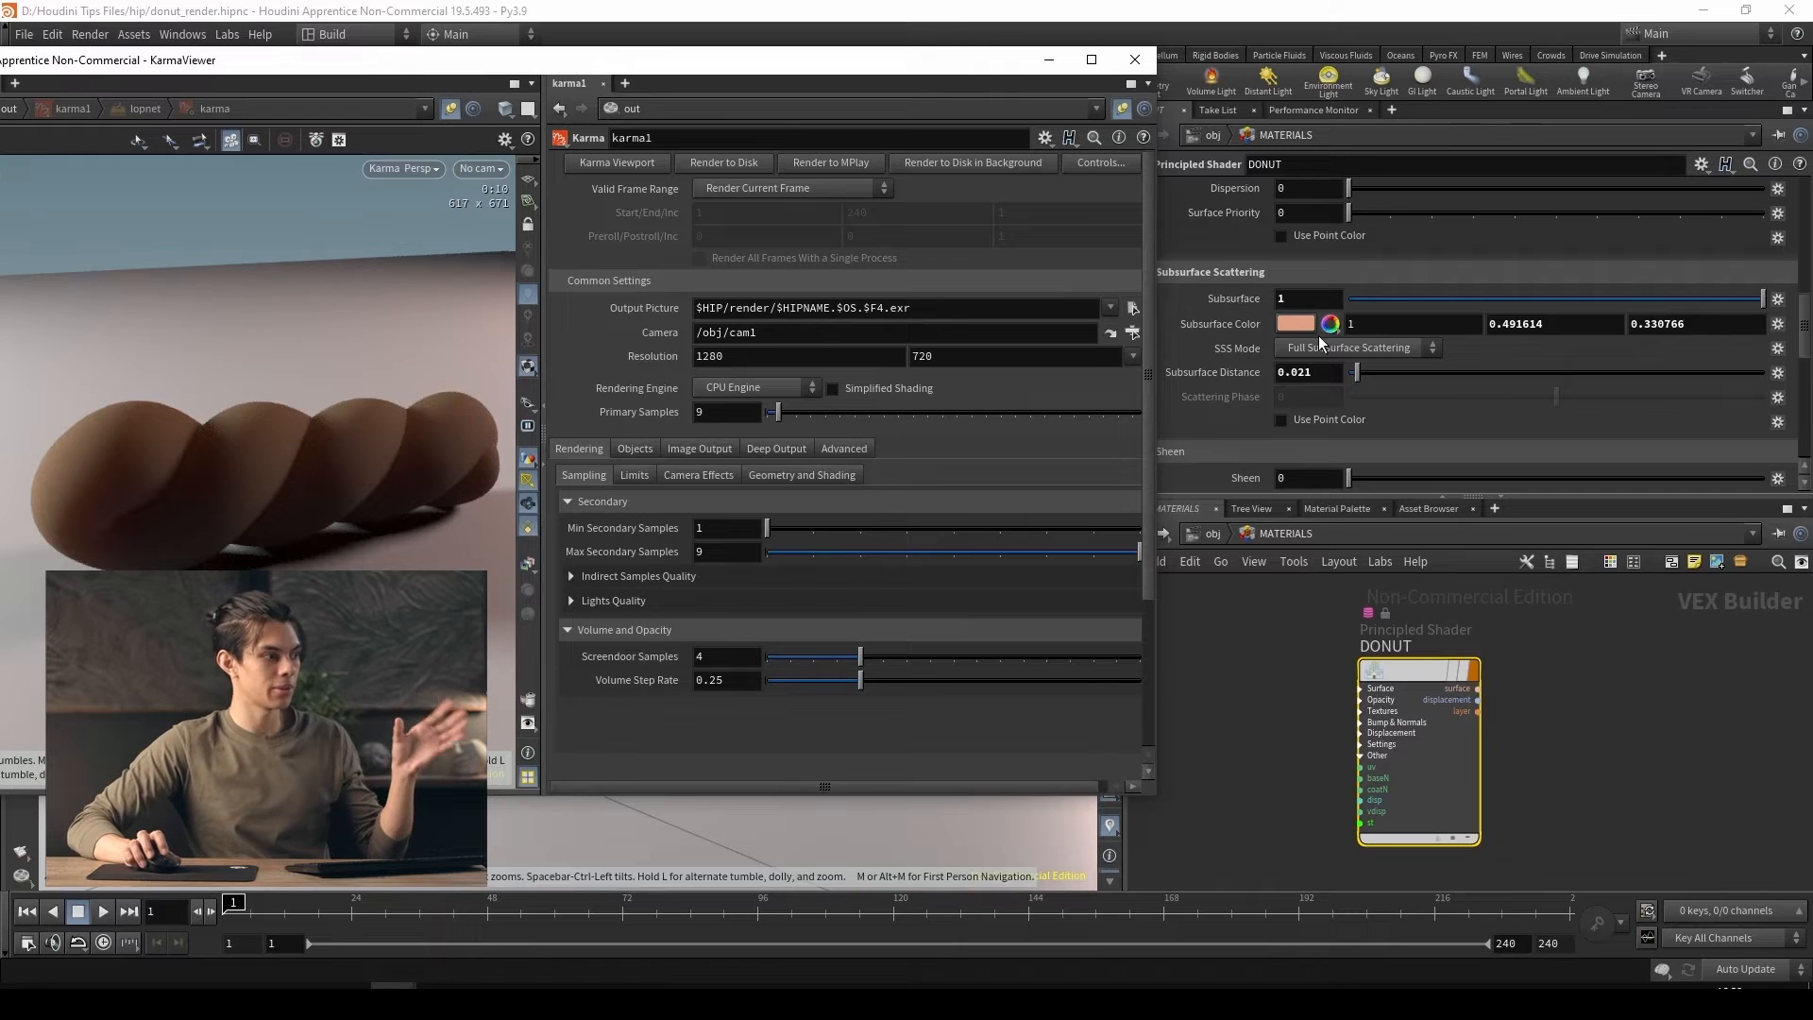
pyautogui.scroll(10, 1214, 321)
pyautogui.scroll(1, 1214, 346)
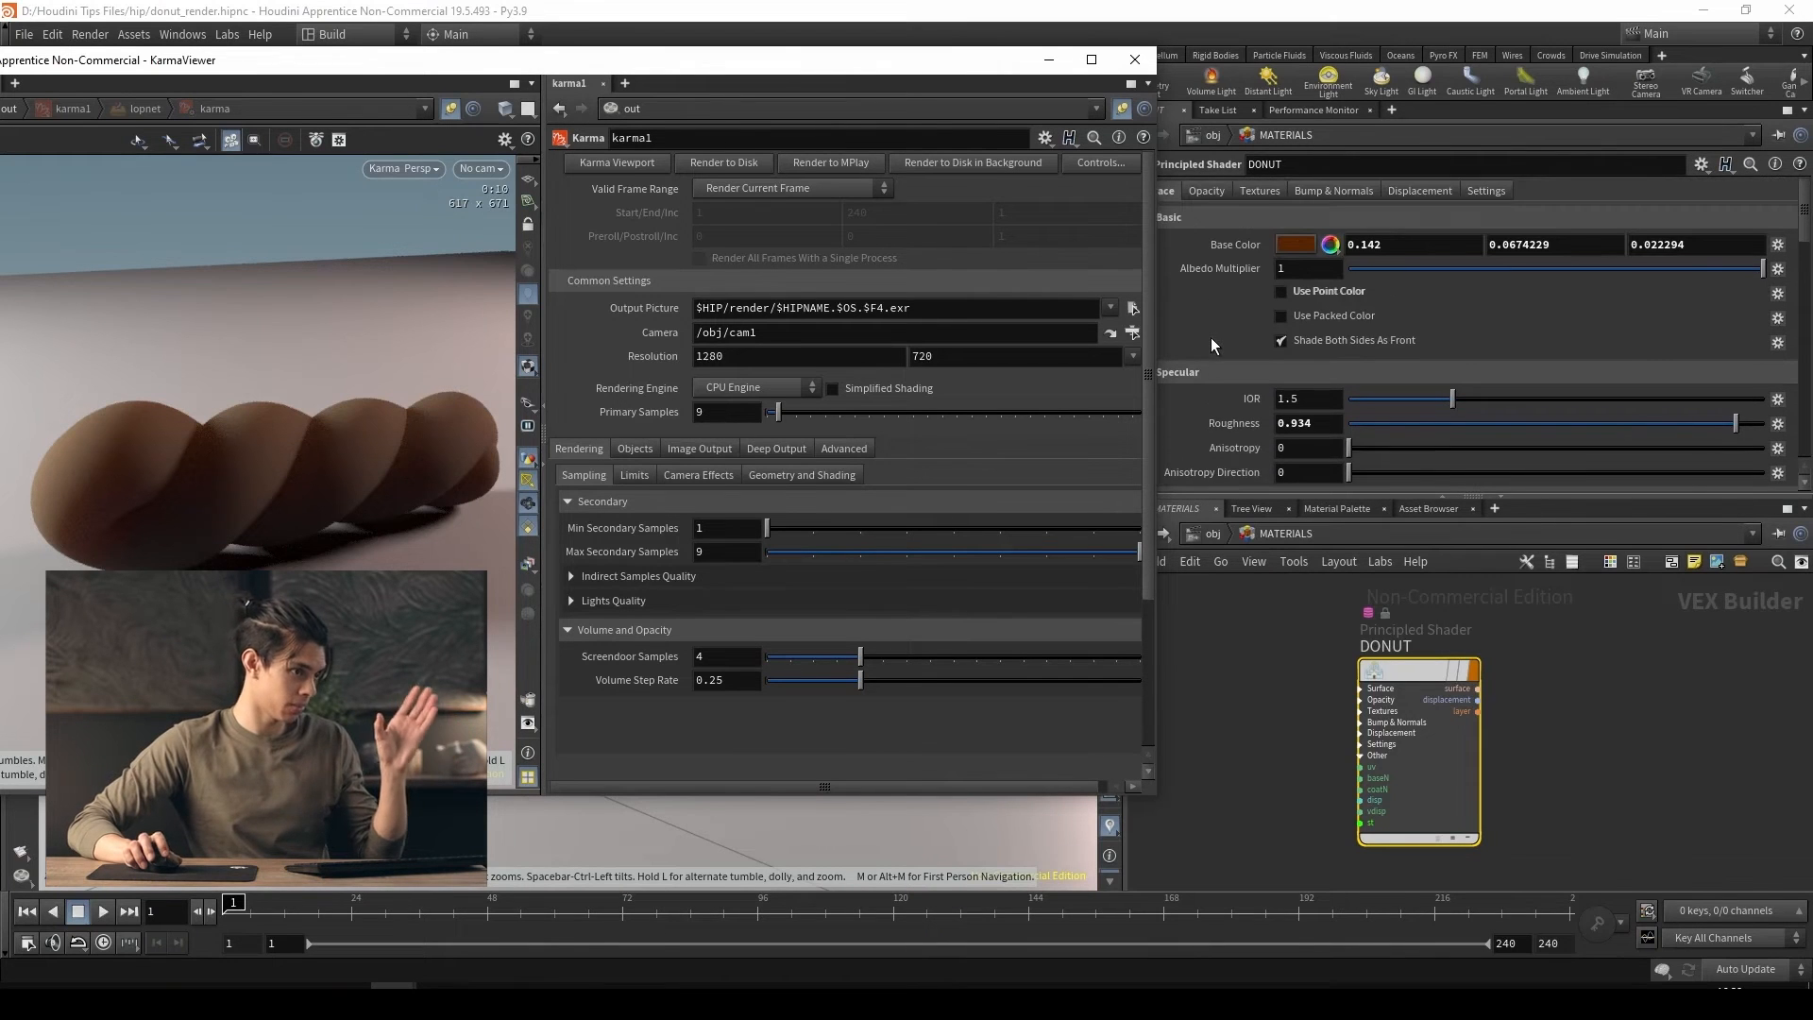
pyautogui.click(1409, 199)
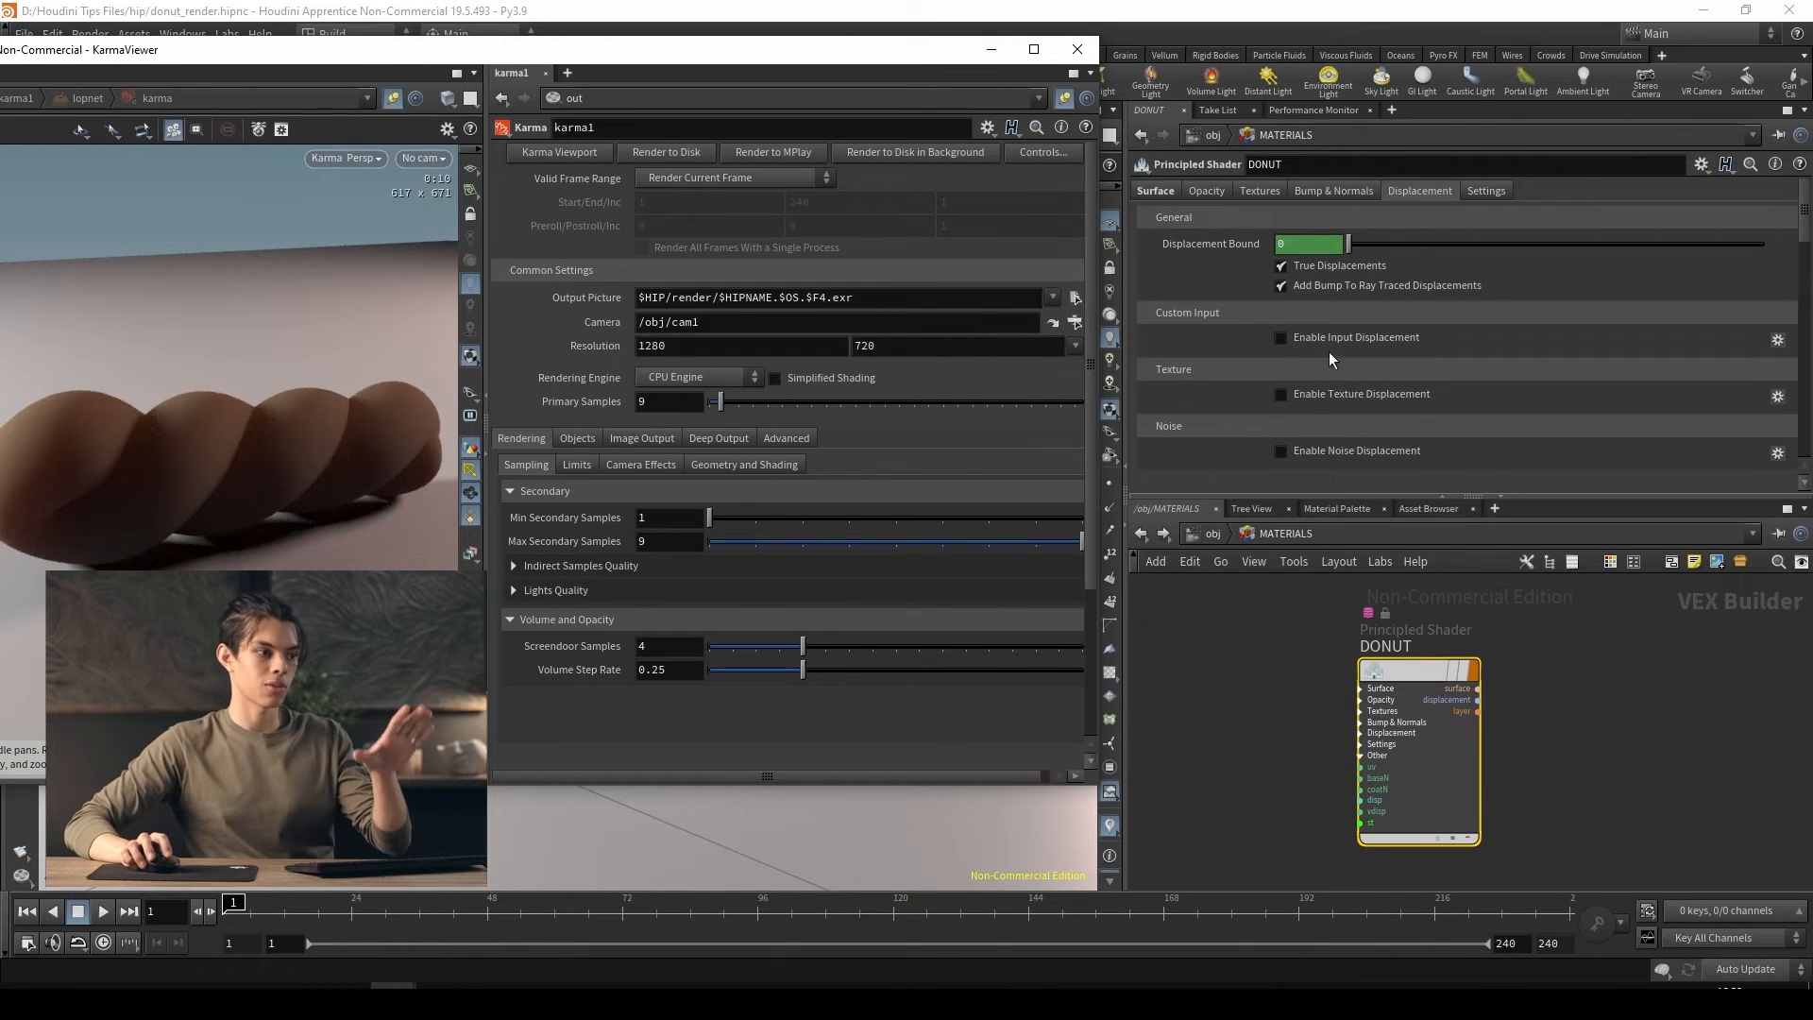
pyautogui.scroll(-2, 1322, 369)
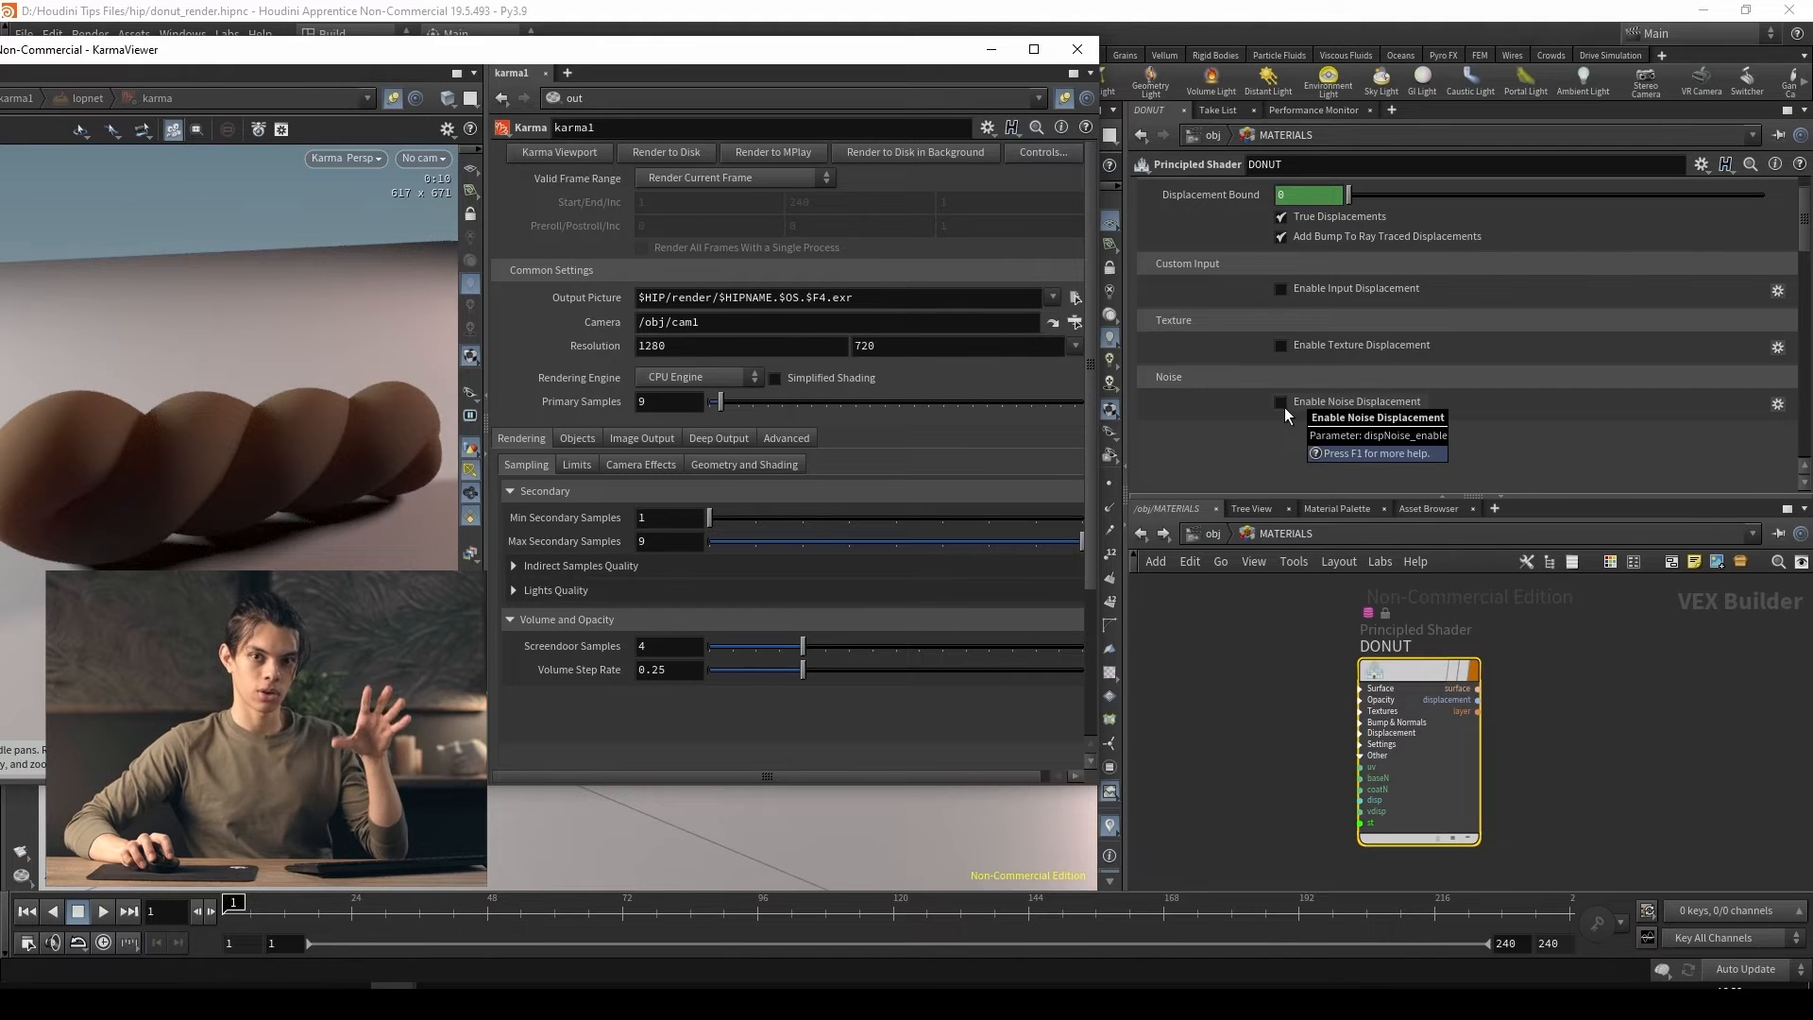
pyautogui.click(1282, 404)
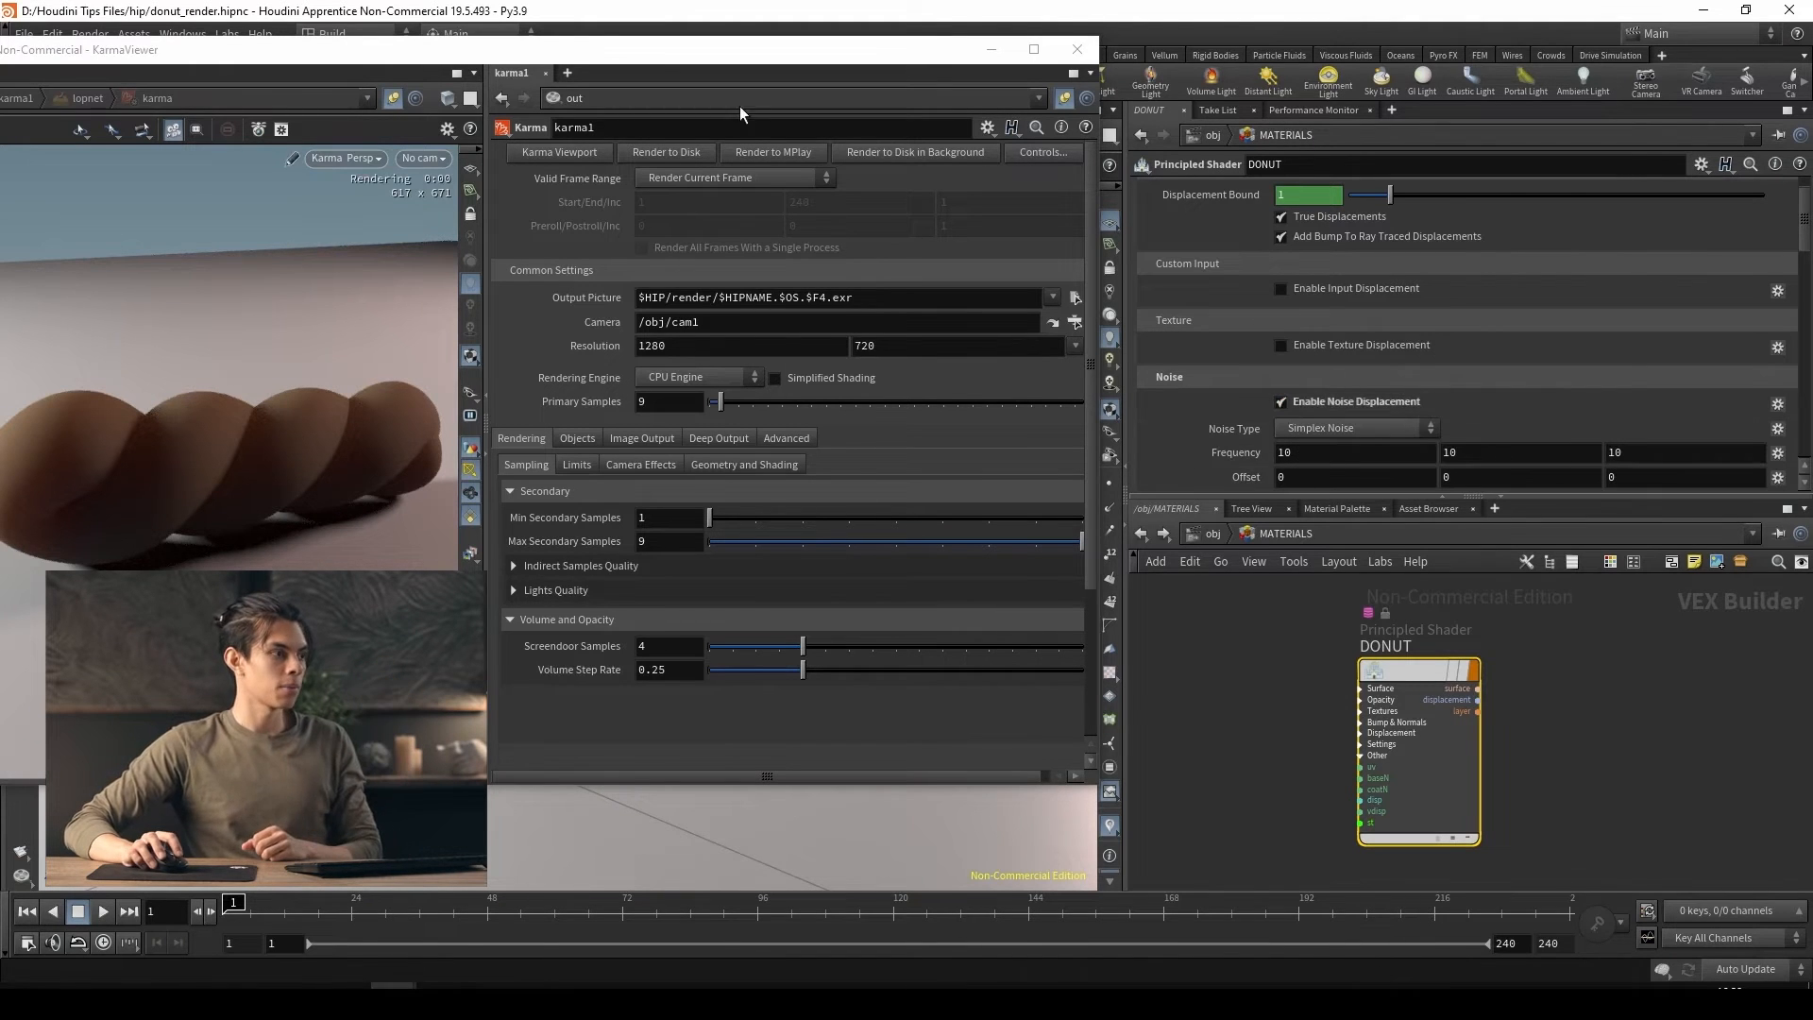
pyautogui.moveTo(736, 49); pyautogui.dragTo(886, 58)
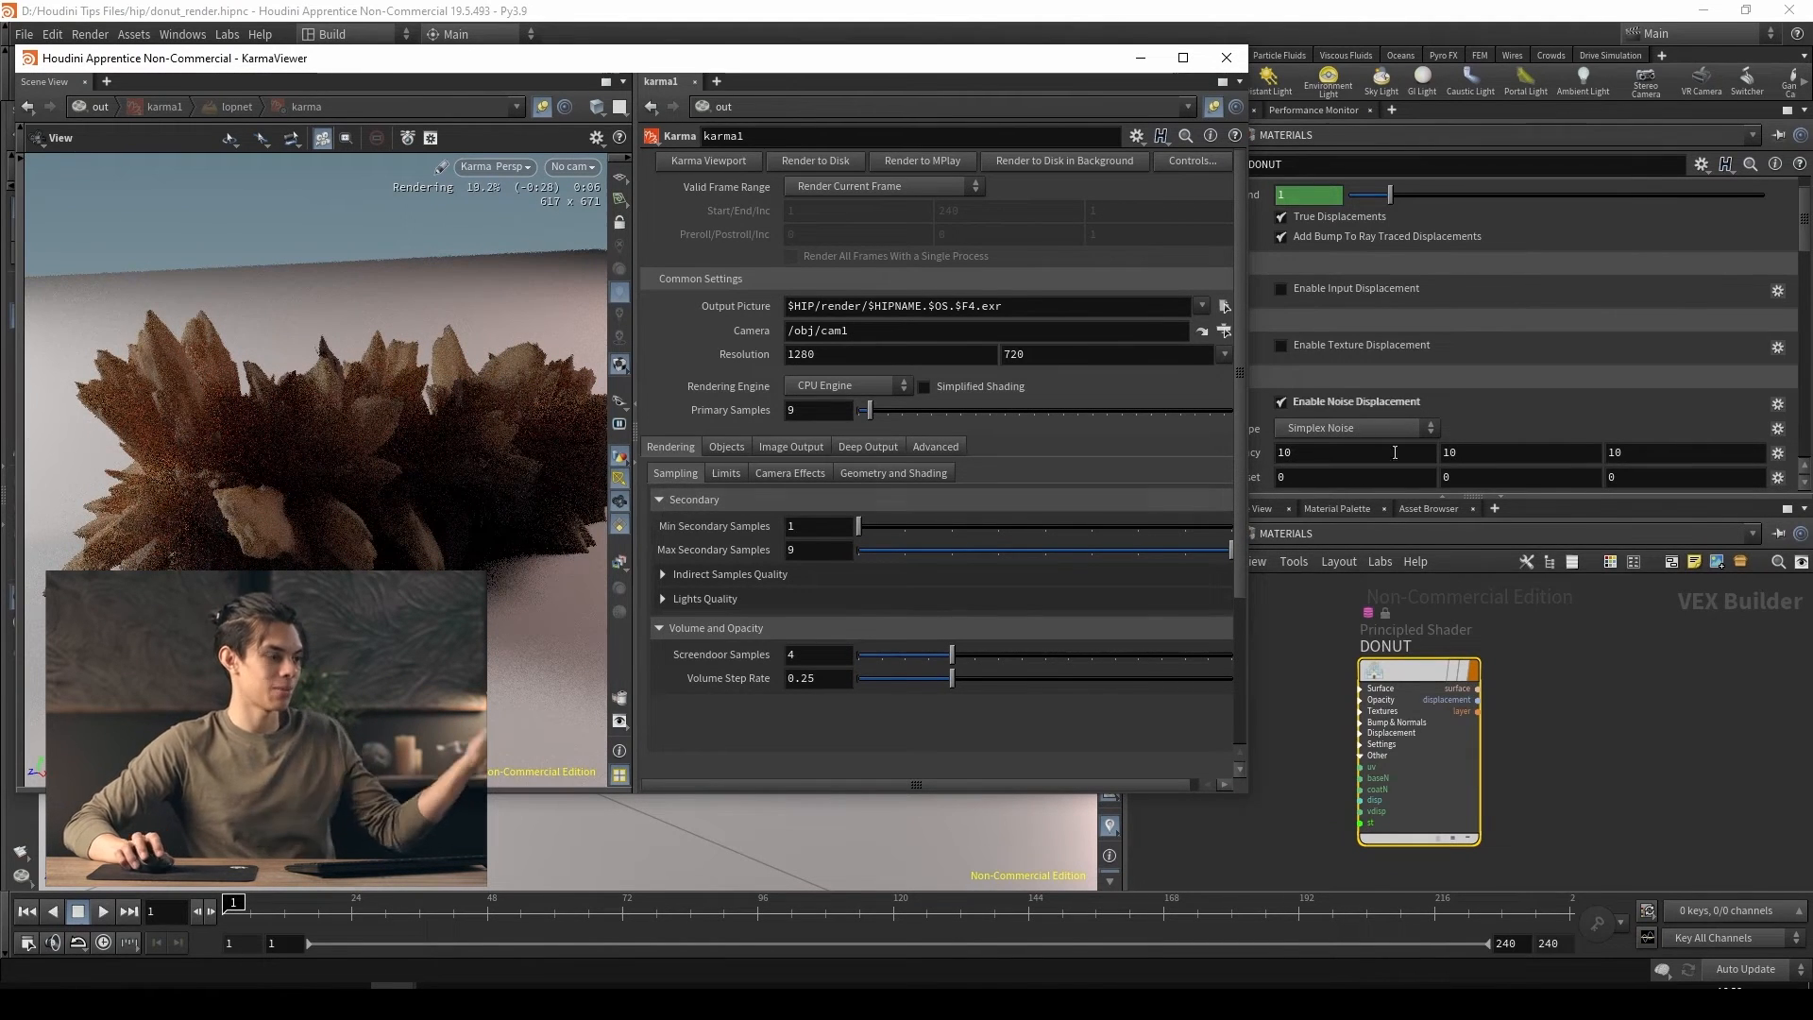
# Set the DONUT shader's noise displacement amplitude to 0.1 and its frequency to 48.3 on all three axes
pyautogui.moveTo(1013, 69); pyautogui.dragTo(947, 60)
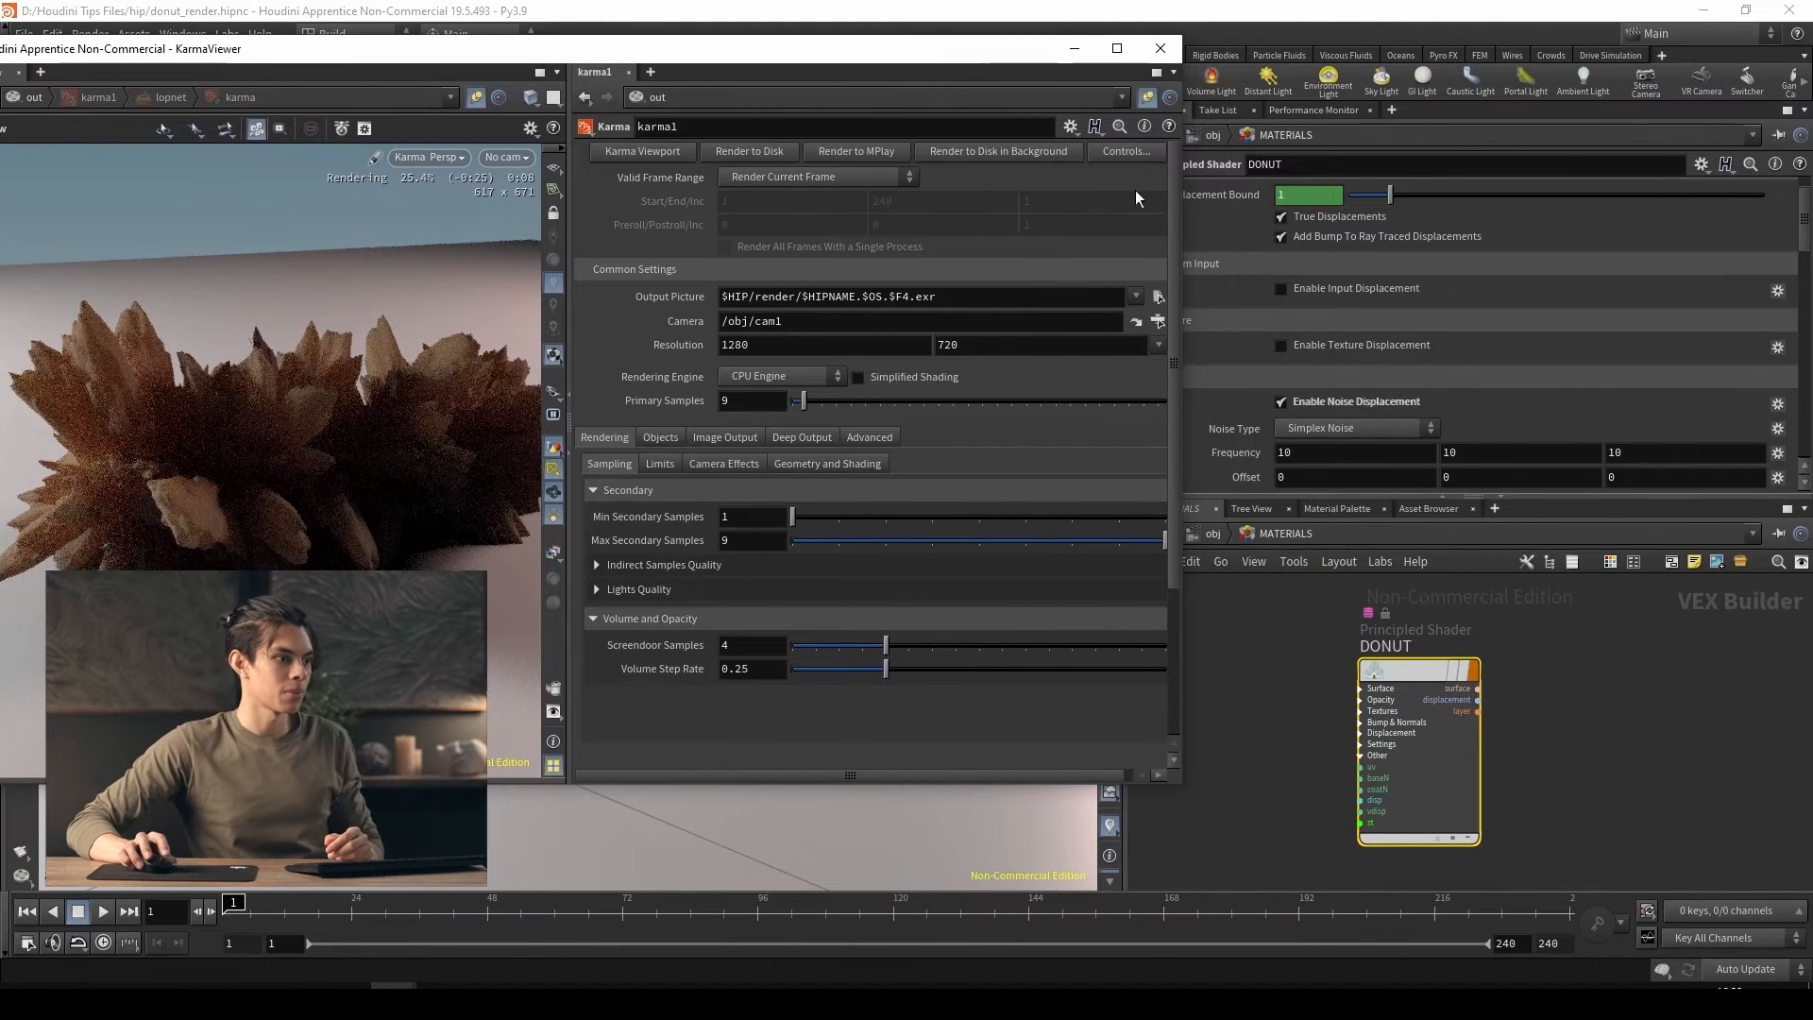
pyautogui.scroll(-3, 1247, 428)
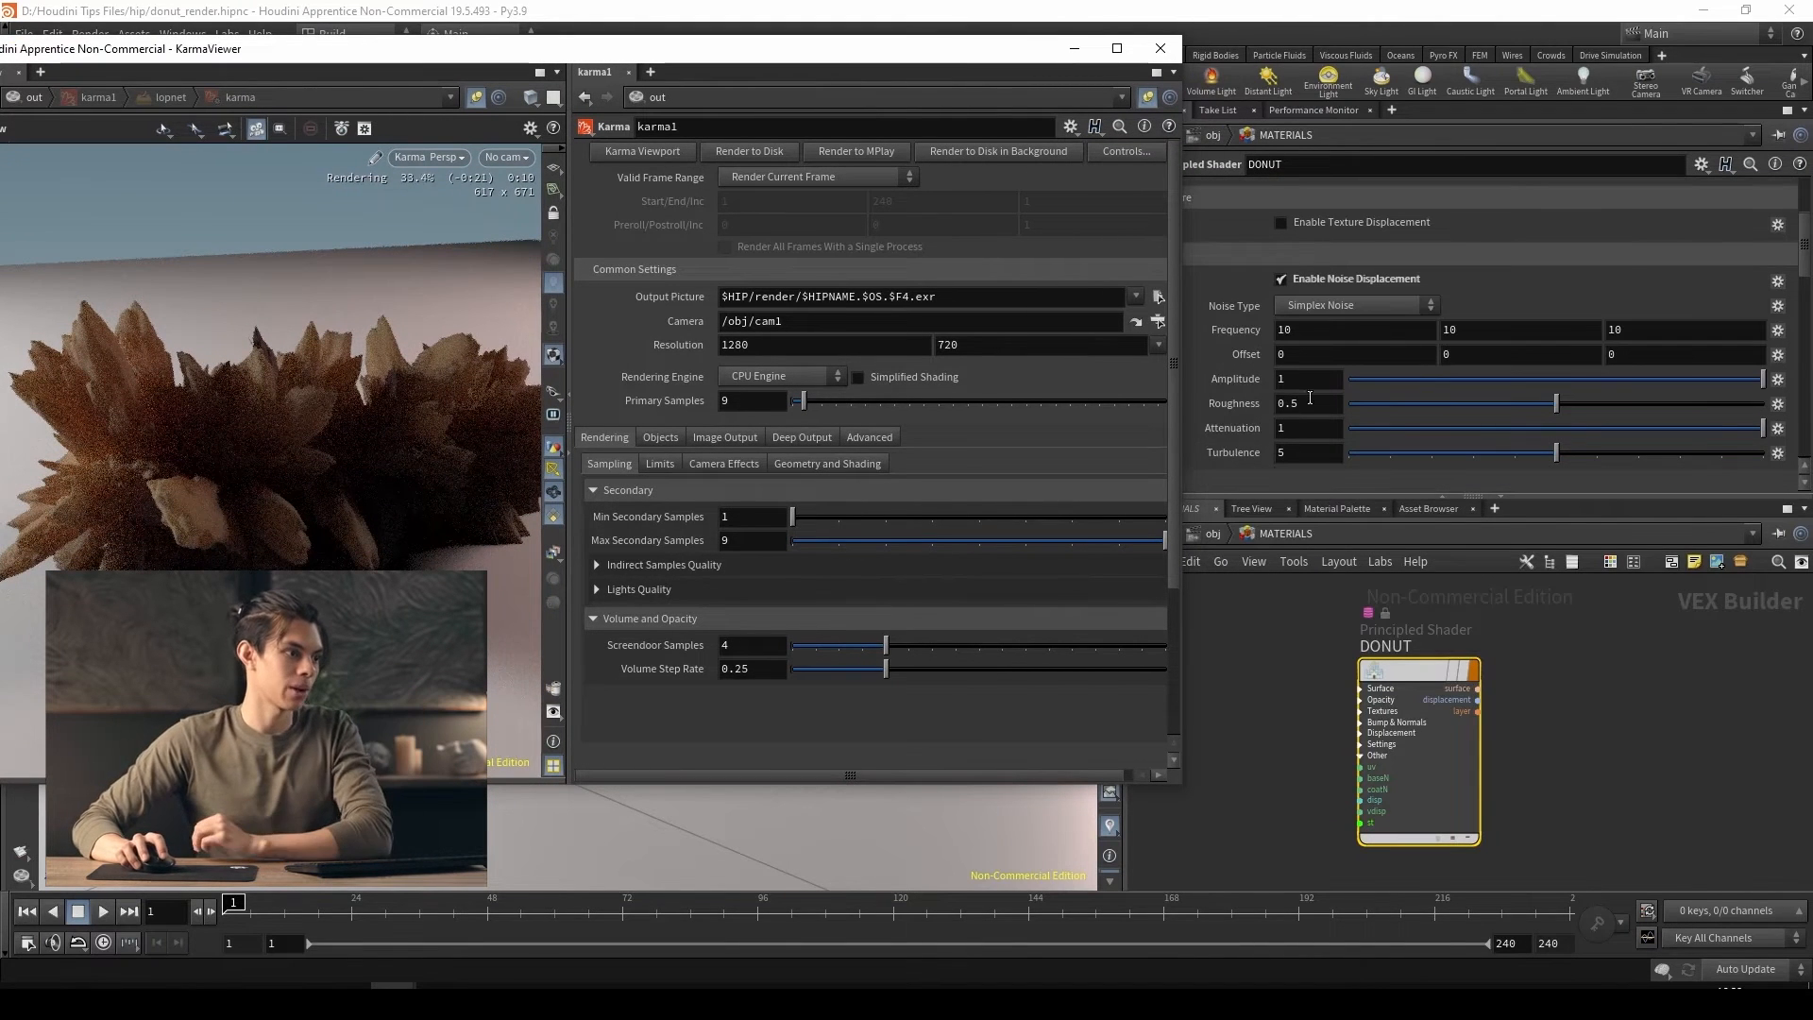
pyautogui.moveTo(1300, 381); pyautogui.dragTo(1268, 382)
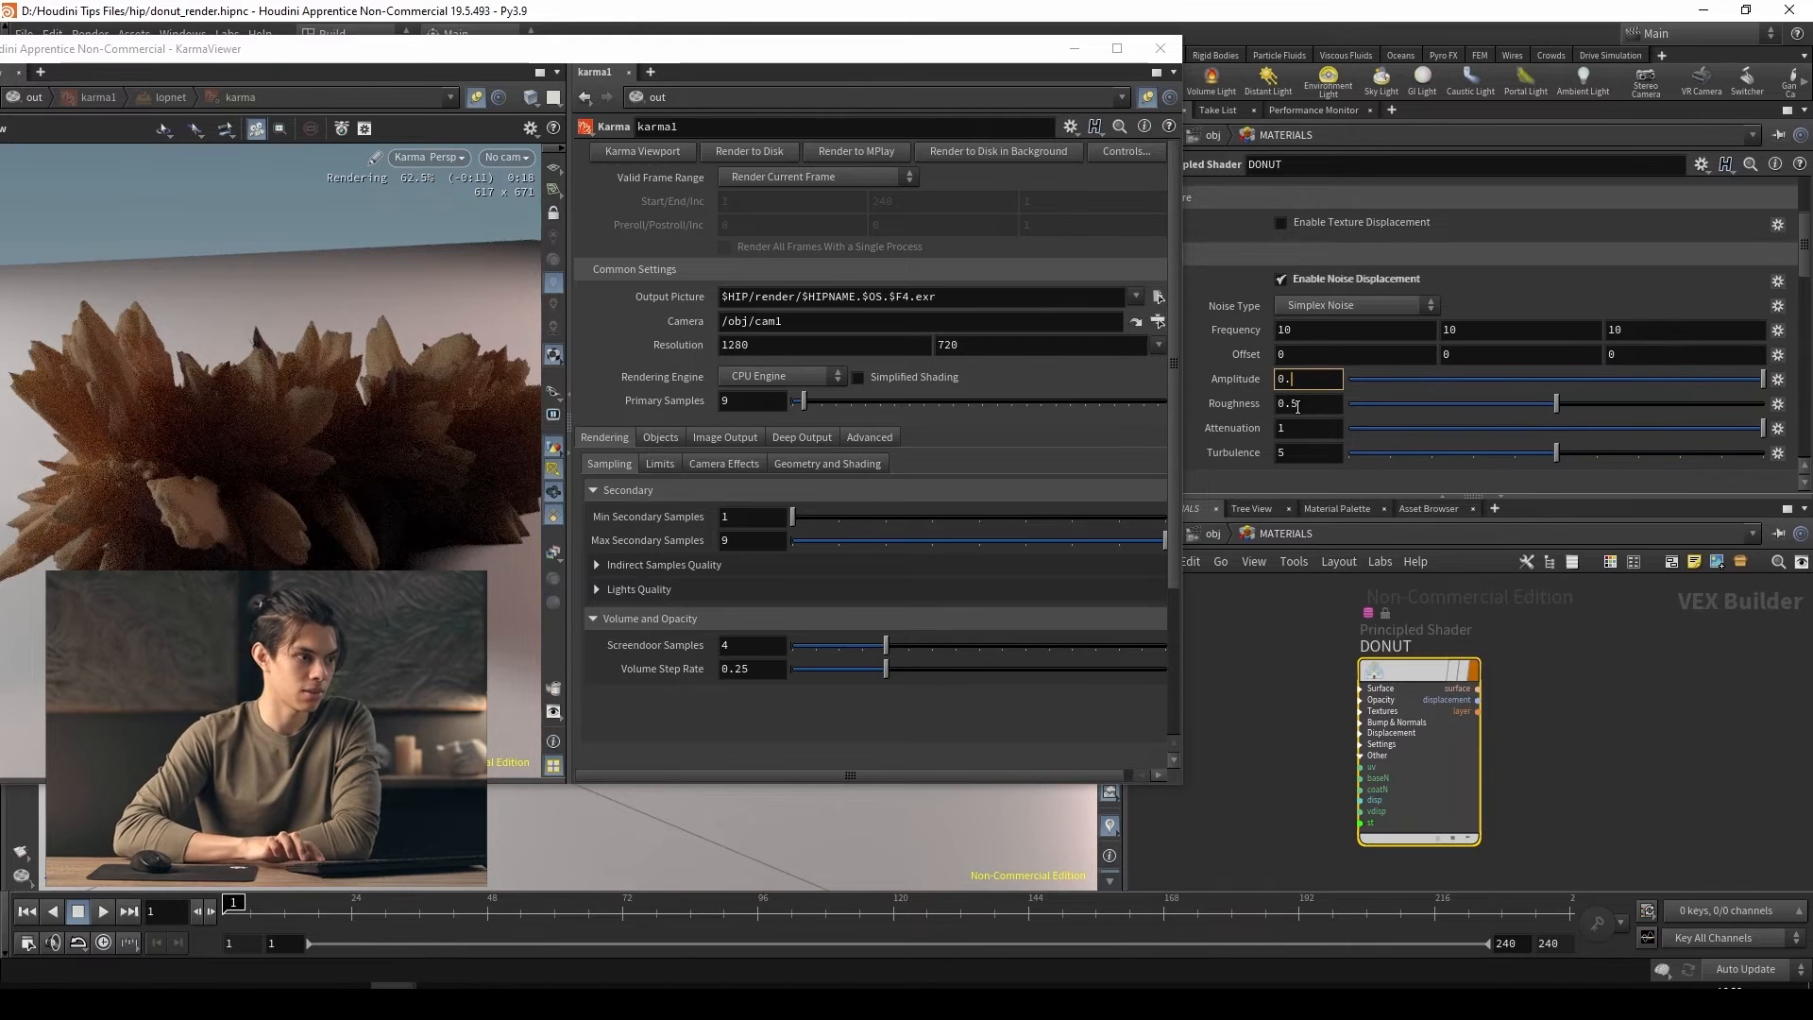
pyautogui.press('Return')
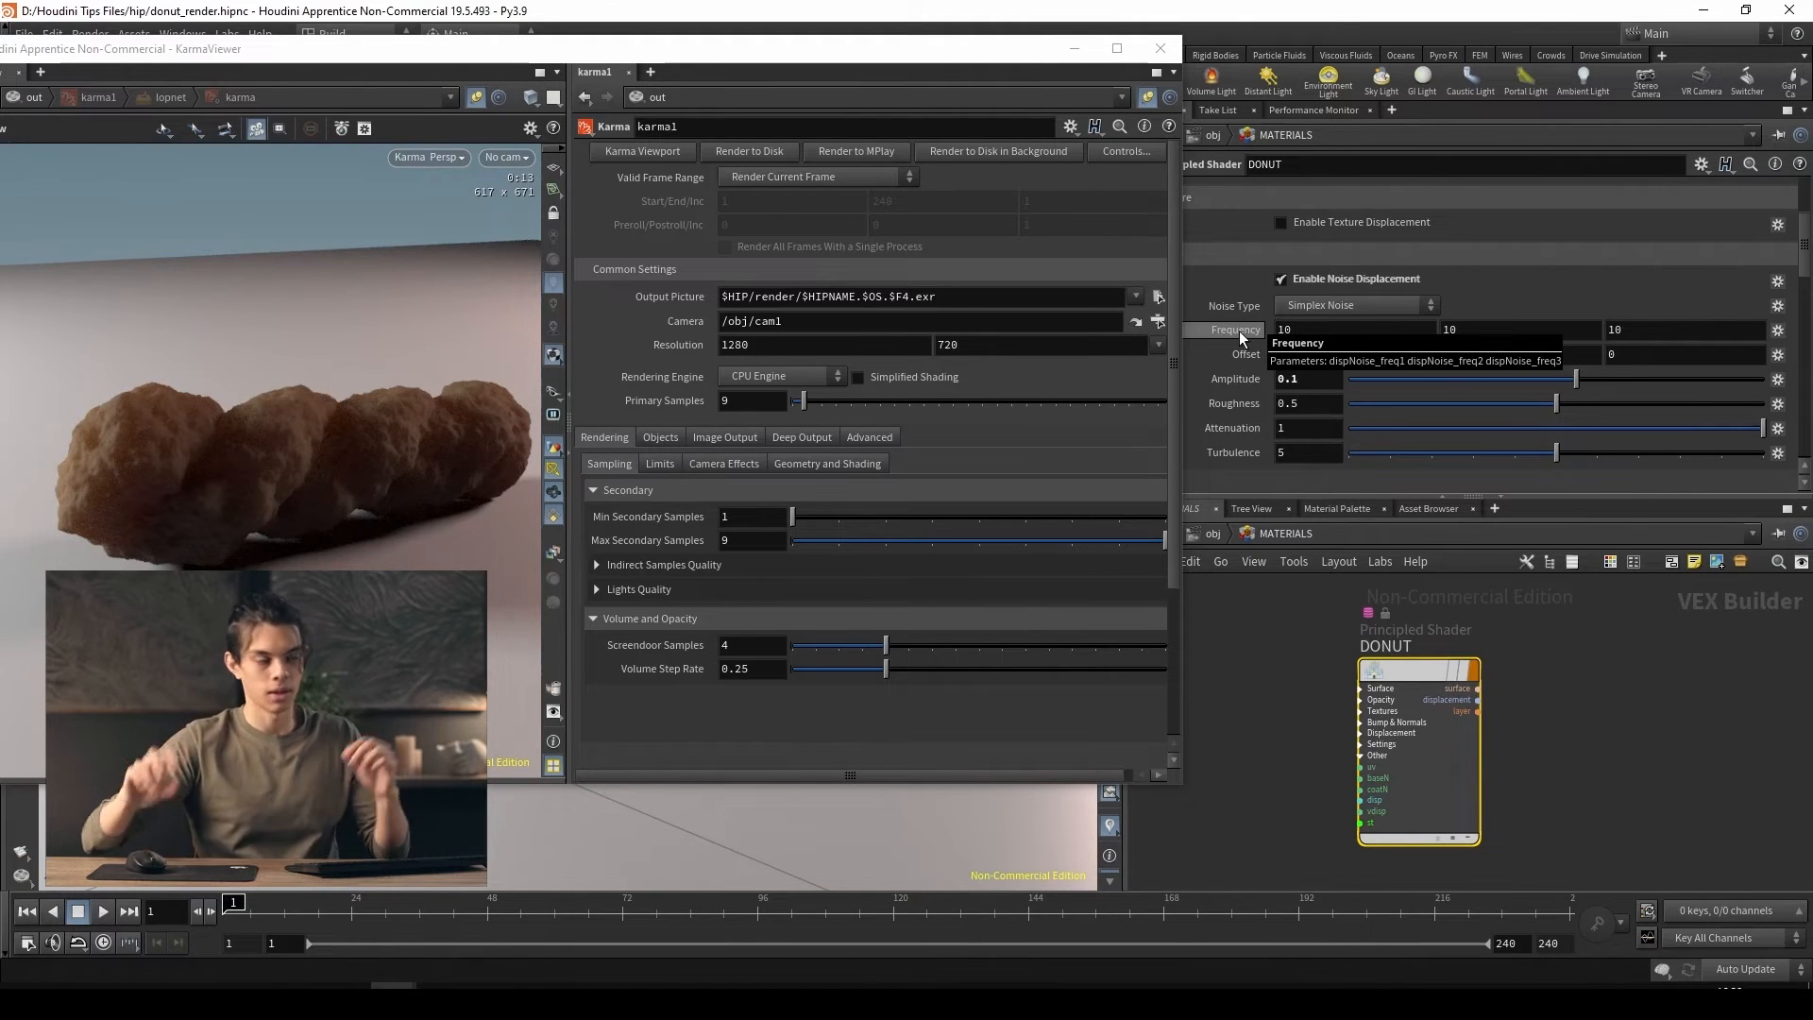
pyautogui.moveTo(1221, 331); pyautogui.dragTo(1394, 324, button='middle')
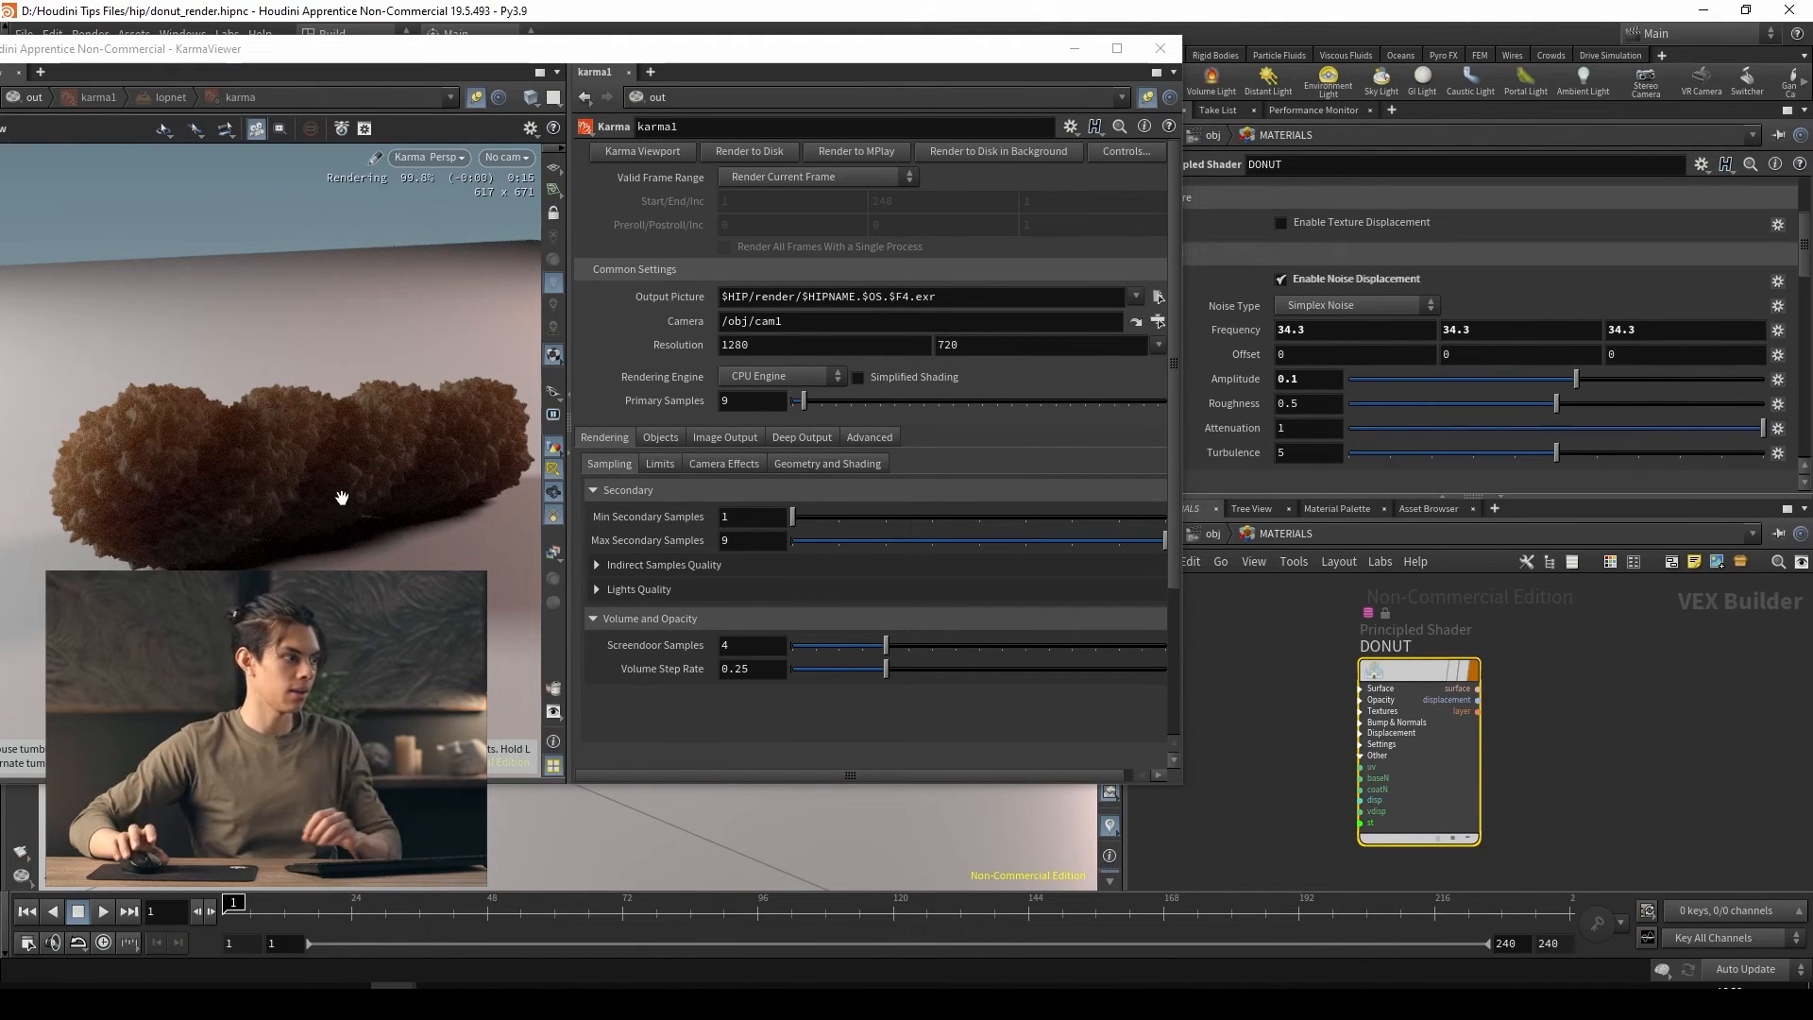
pyautogui.moveTo(1226, 332); pyautogui.dragTo(1354, 308, button='middle')
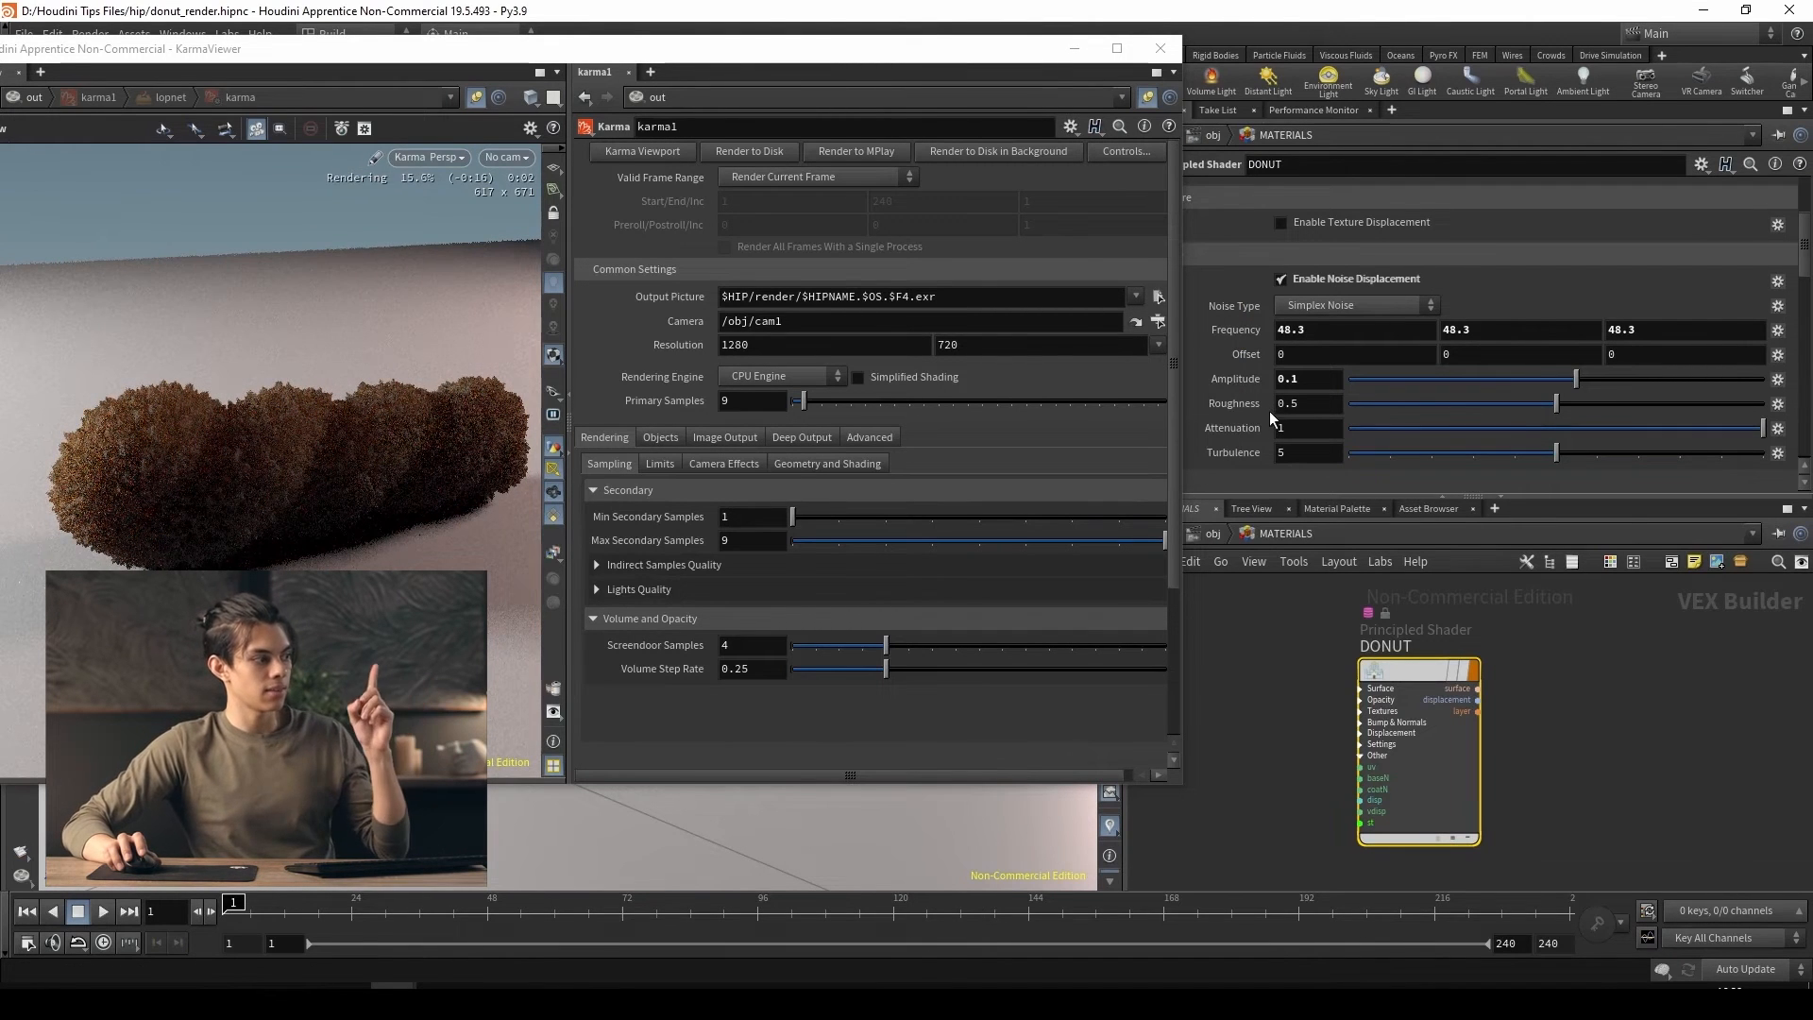
# Lower the DONUT shader's noise displacement amplitude to 0.01
pyautogui.doubleClick(1310, 382)
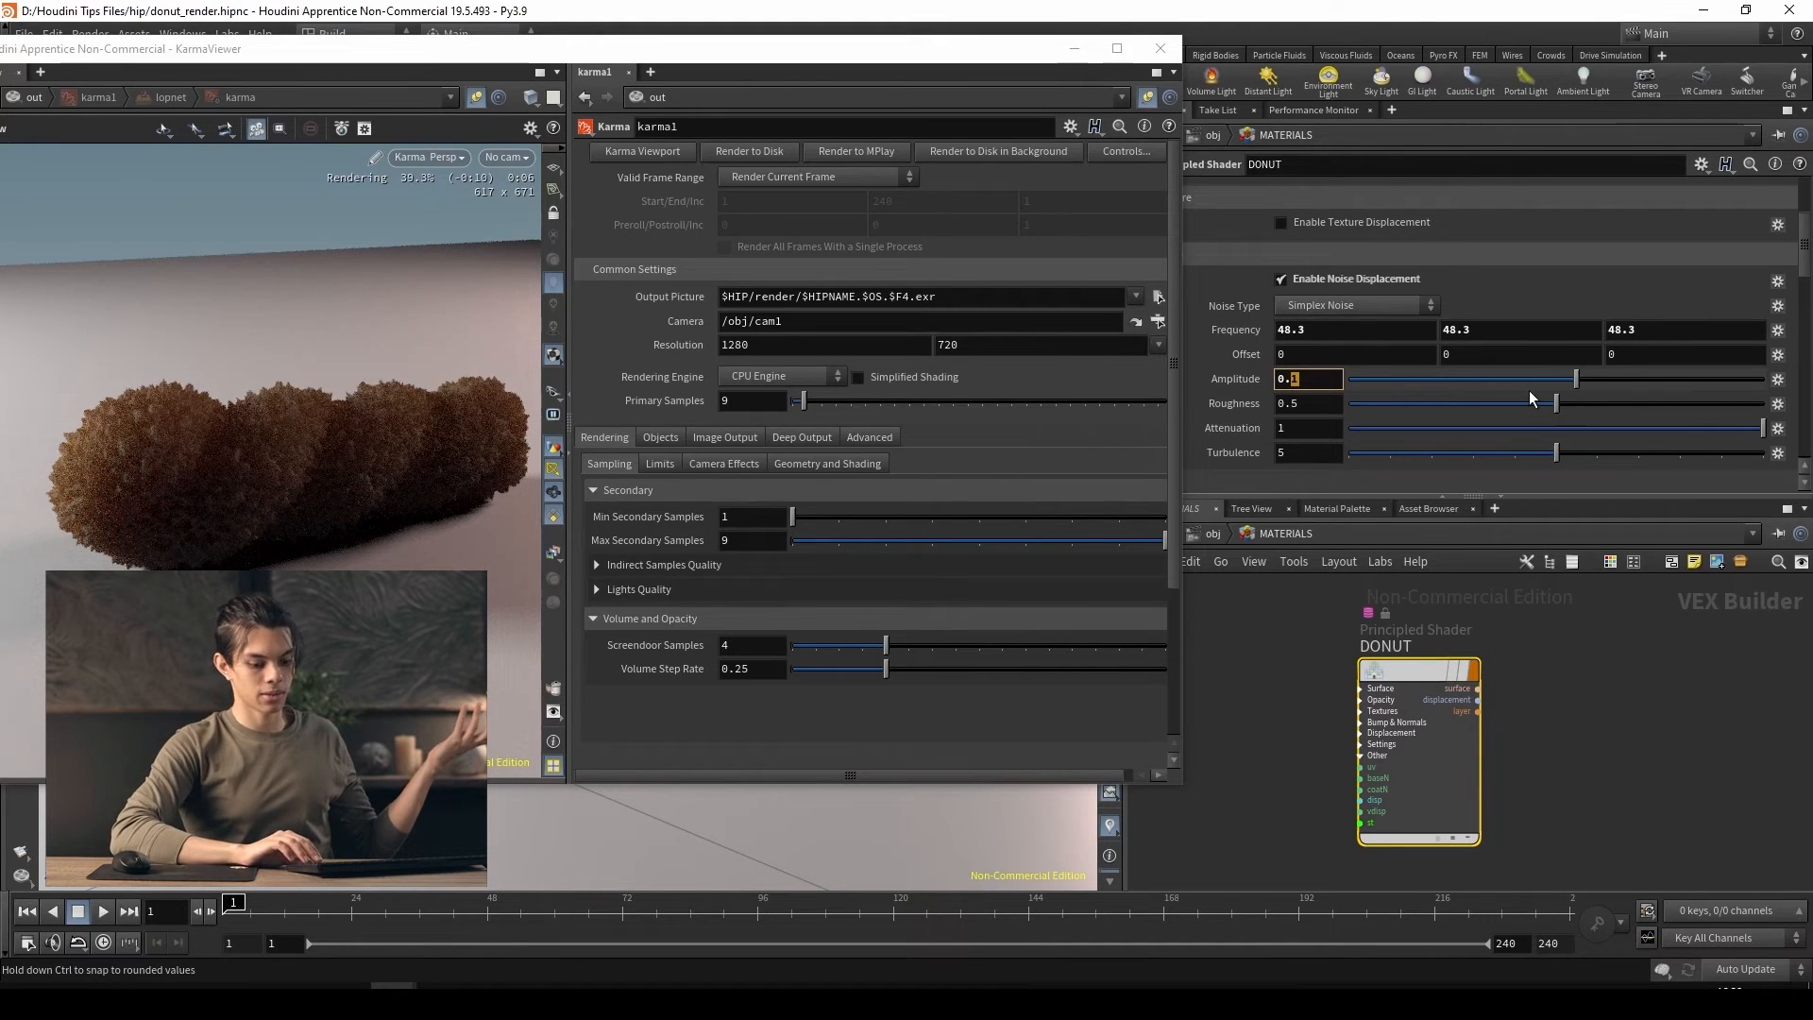
pyautogui.write('01')
pyautogui.press('Return')
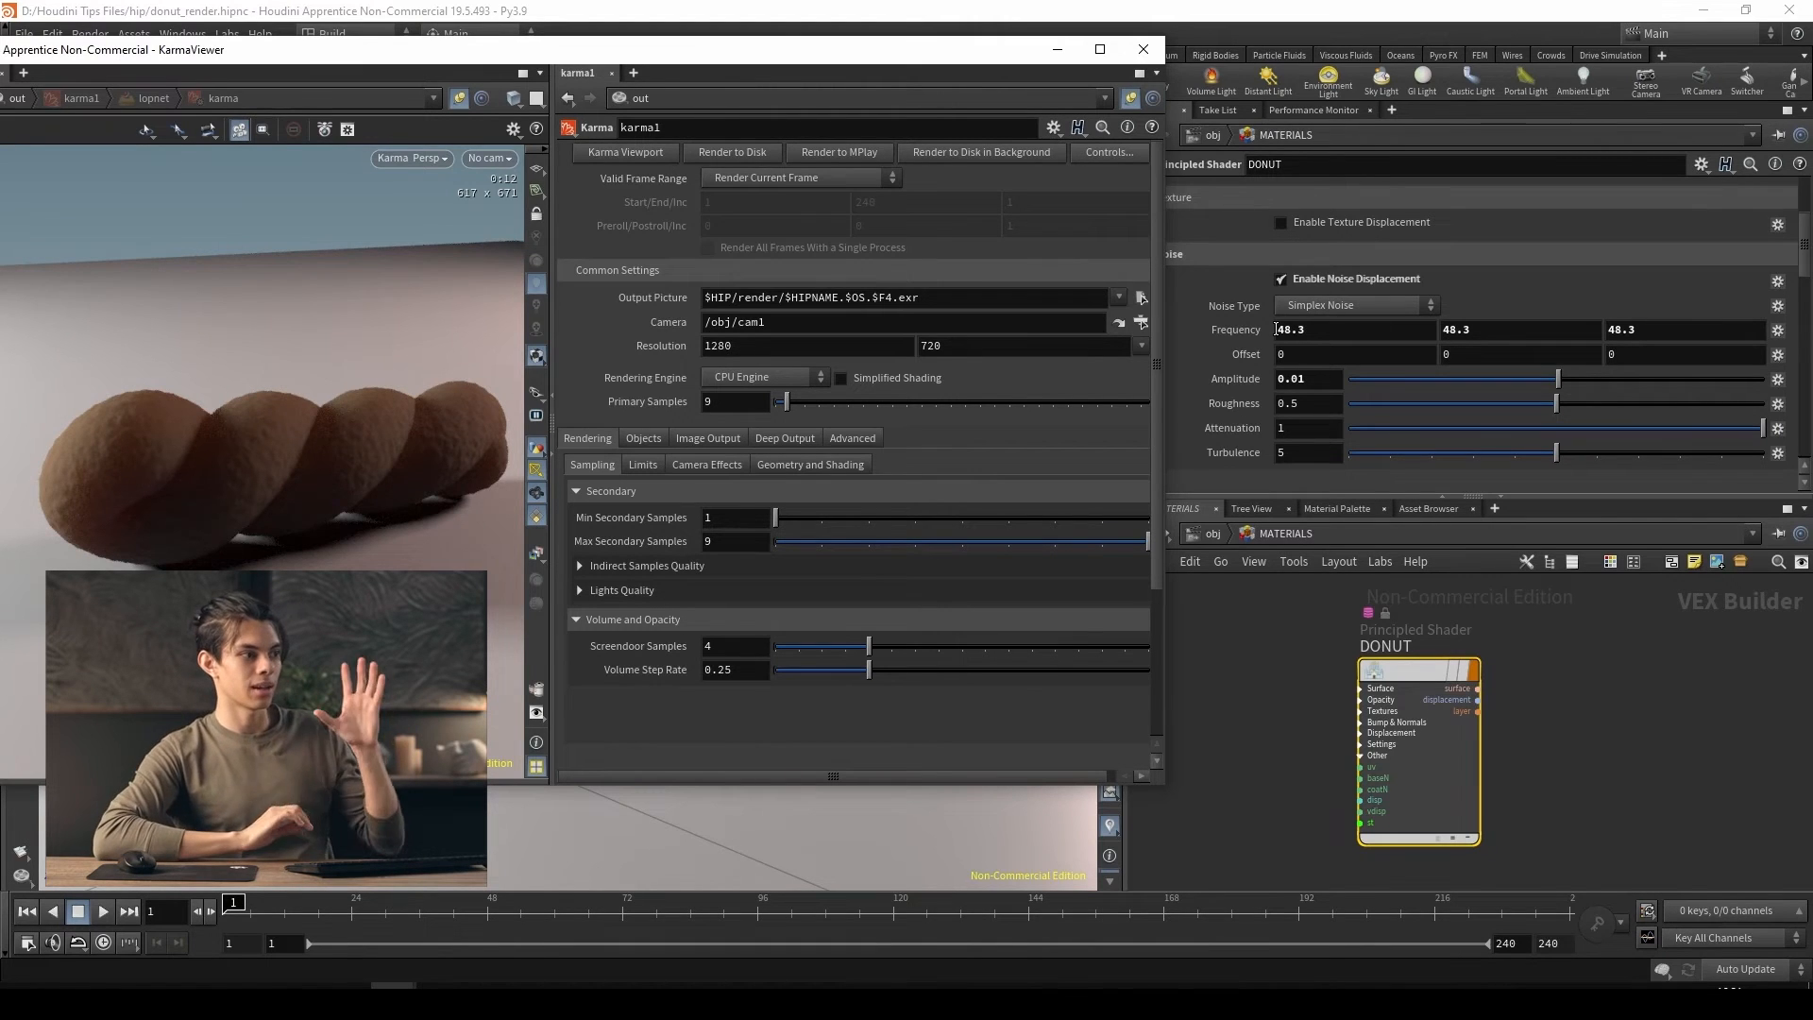
# Go back to the DONUT shader's surface settings and raise the reflection coat to 1
pyautogui.scroll(3, 1261, 325)
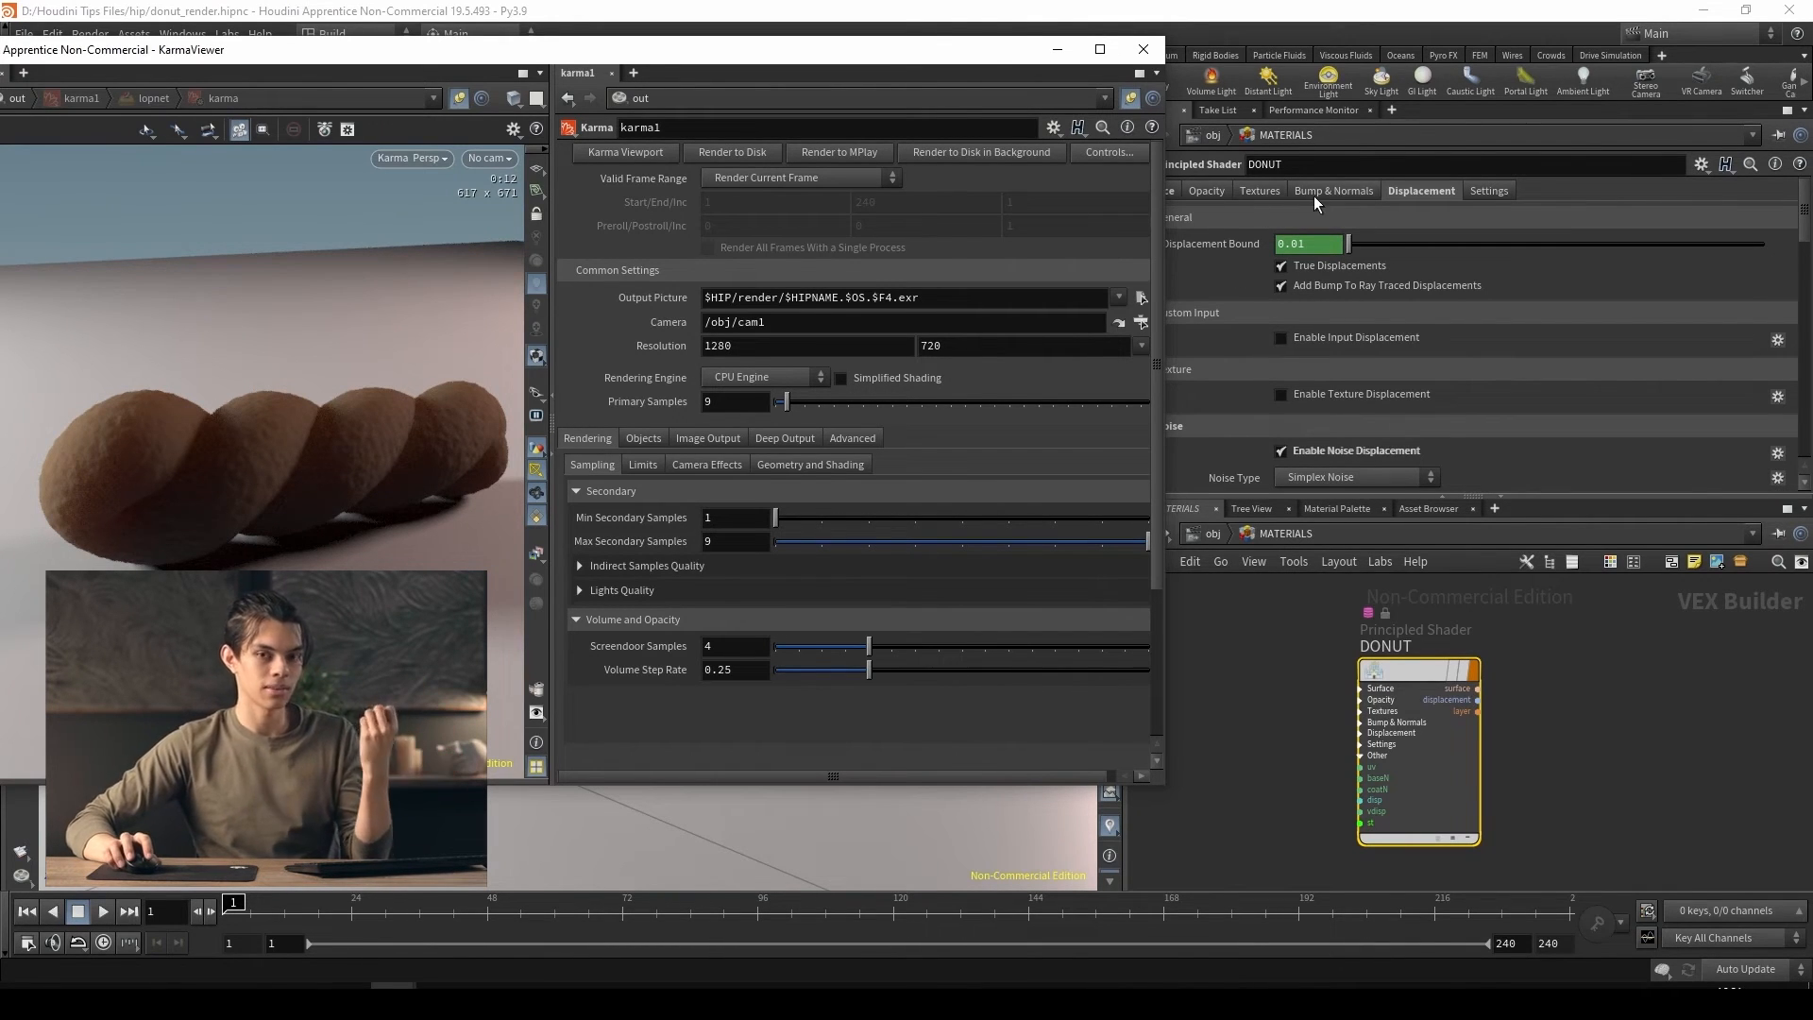
pyautogui.moveTo(875, 62); pyautogui.dragTo(837, 59)
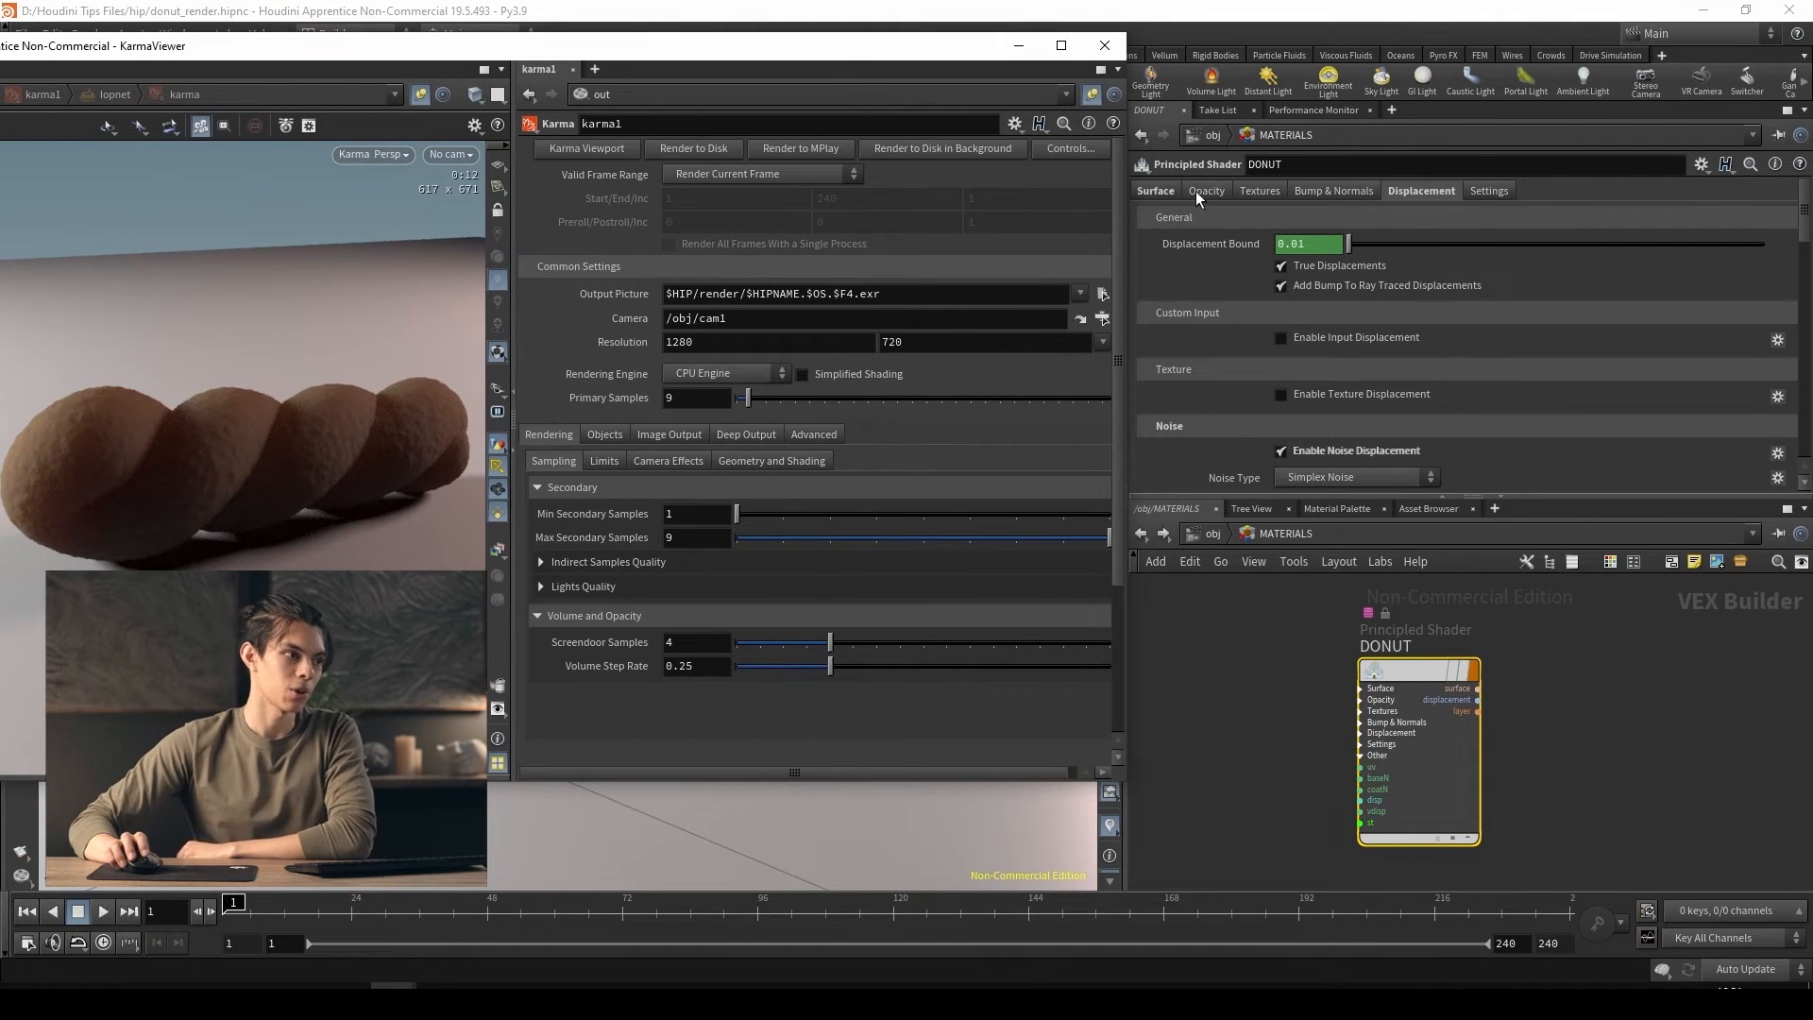
pyautogui.click(1176, 192)
pyautogui.scroll(-5, 1205, 365)
pyautogui.scroll(-3, 1205, 364)
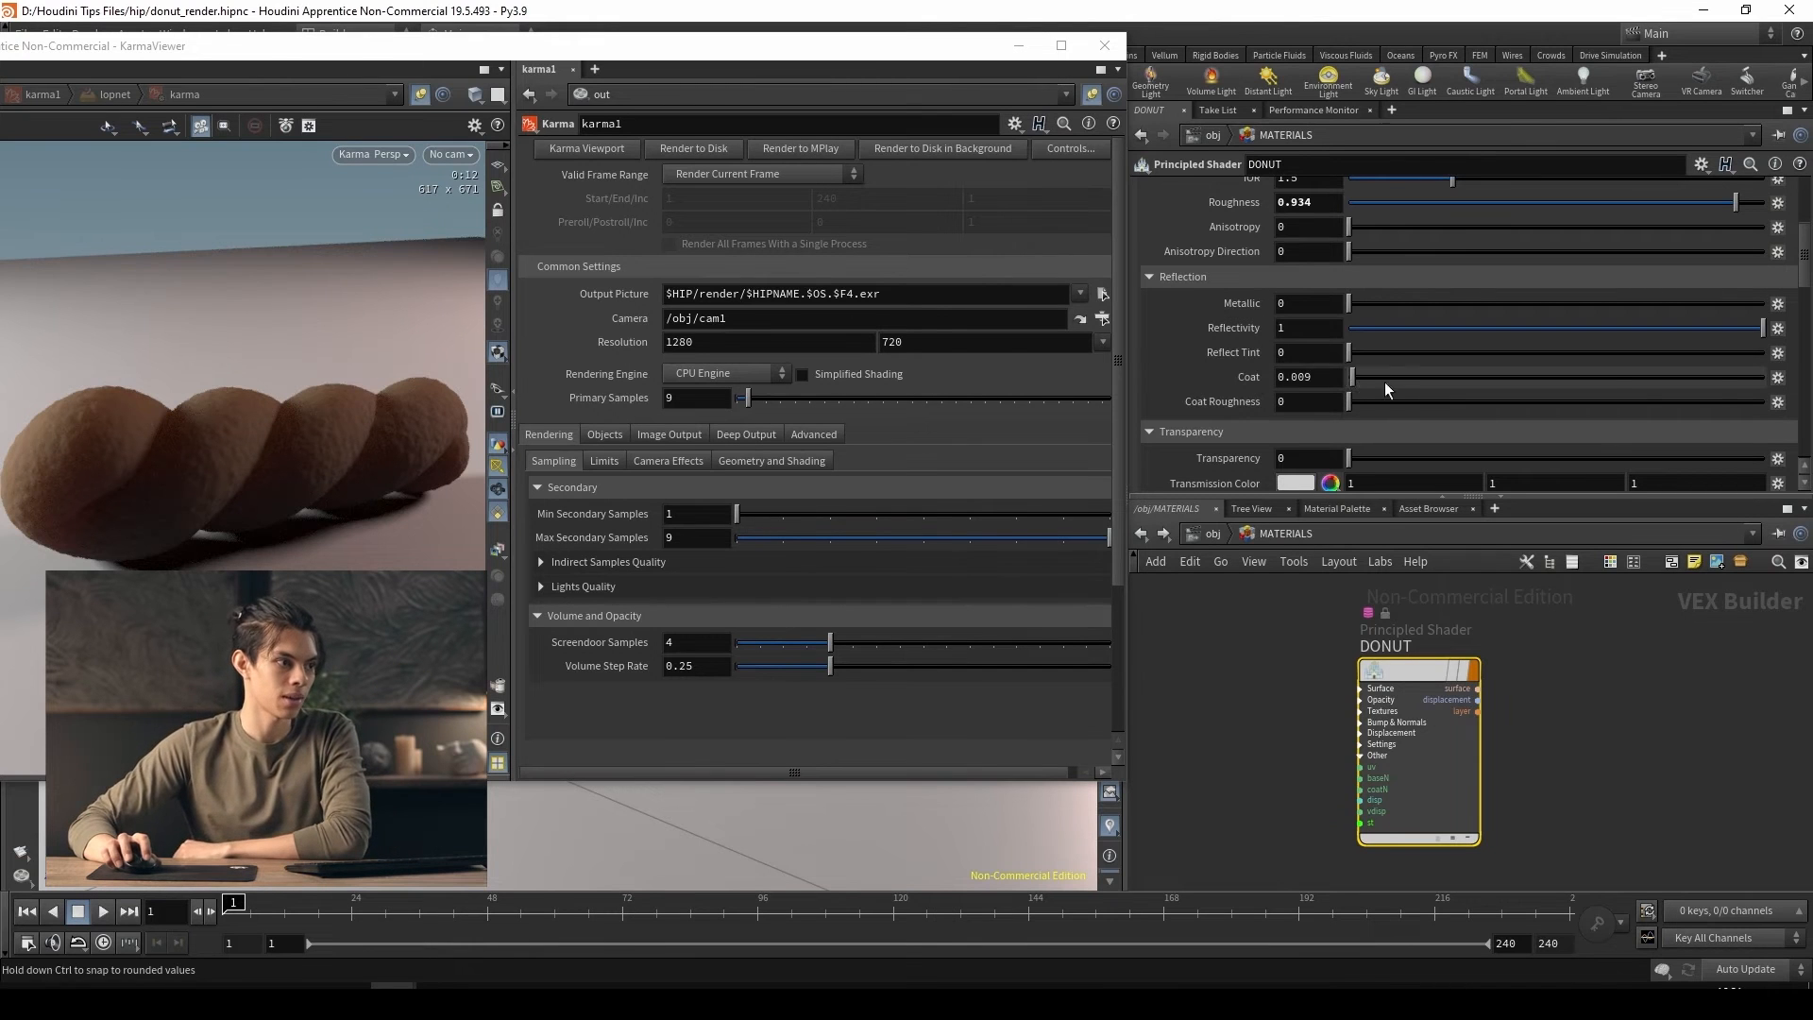
pyautogui.moveTo(1384, 382); pyautogui.dragTo(1764, 381)
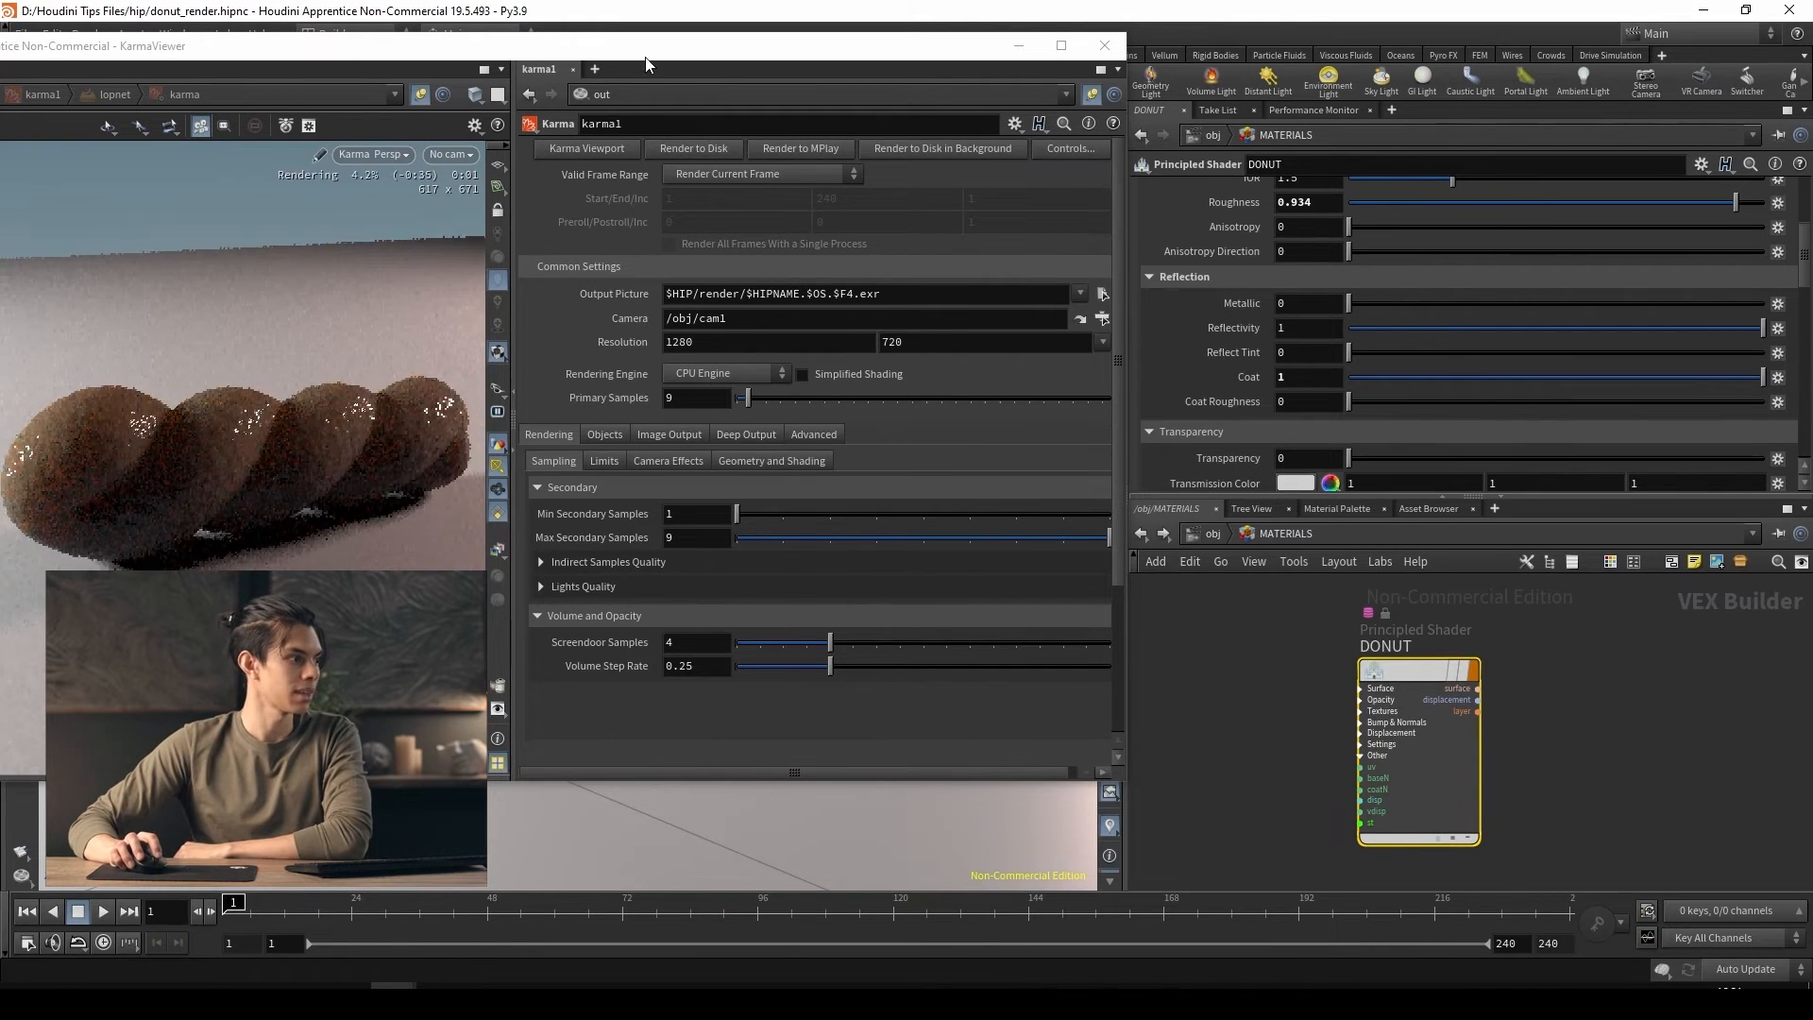
pyautogui.moveTo(610, 57); pyautogui.dragTo(689, 64)
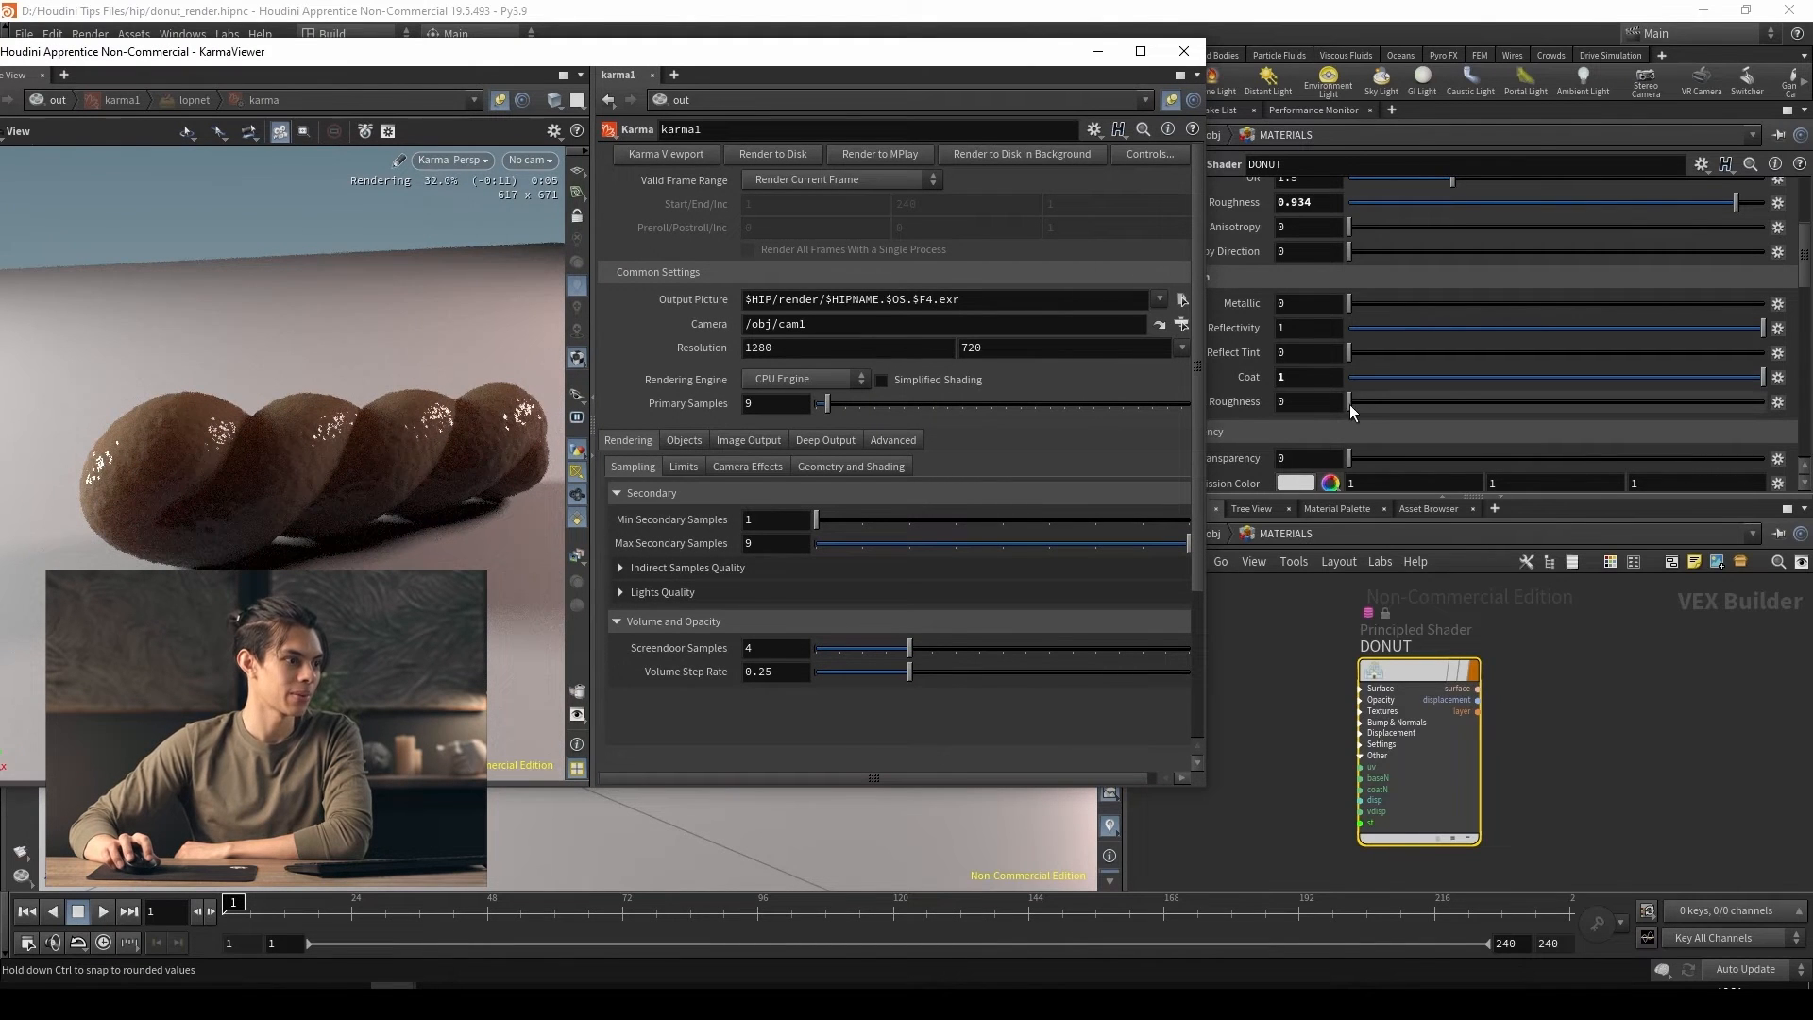
# Set the DONUT shader's coat roughness to 0.223
pyautogui.moveTo(1351, 404); pyautogui.dragTo(1373, 406)
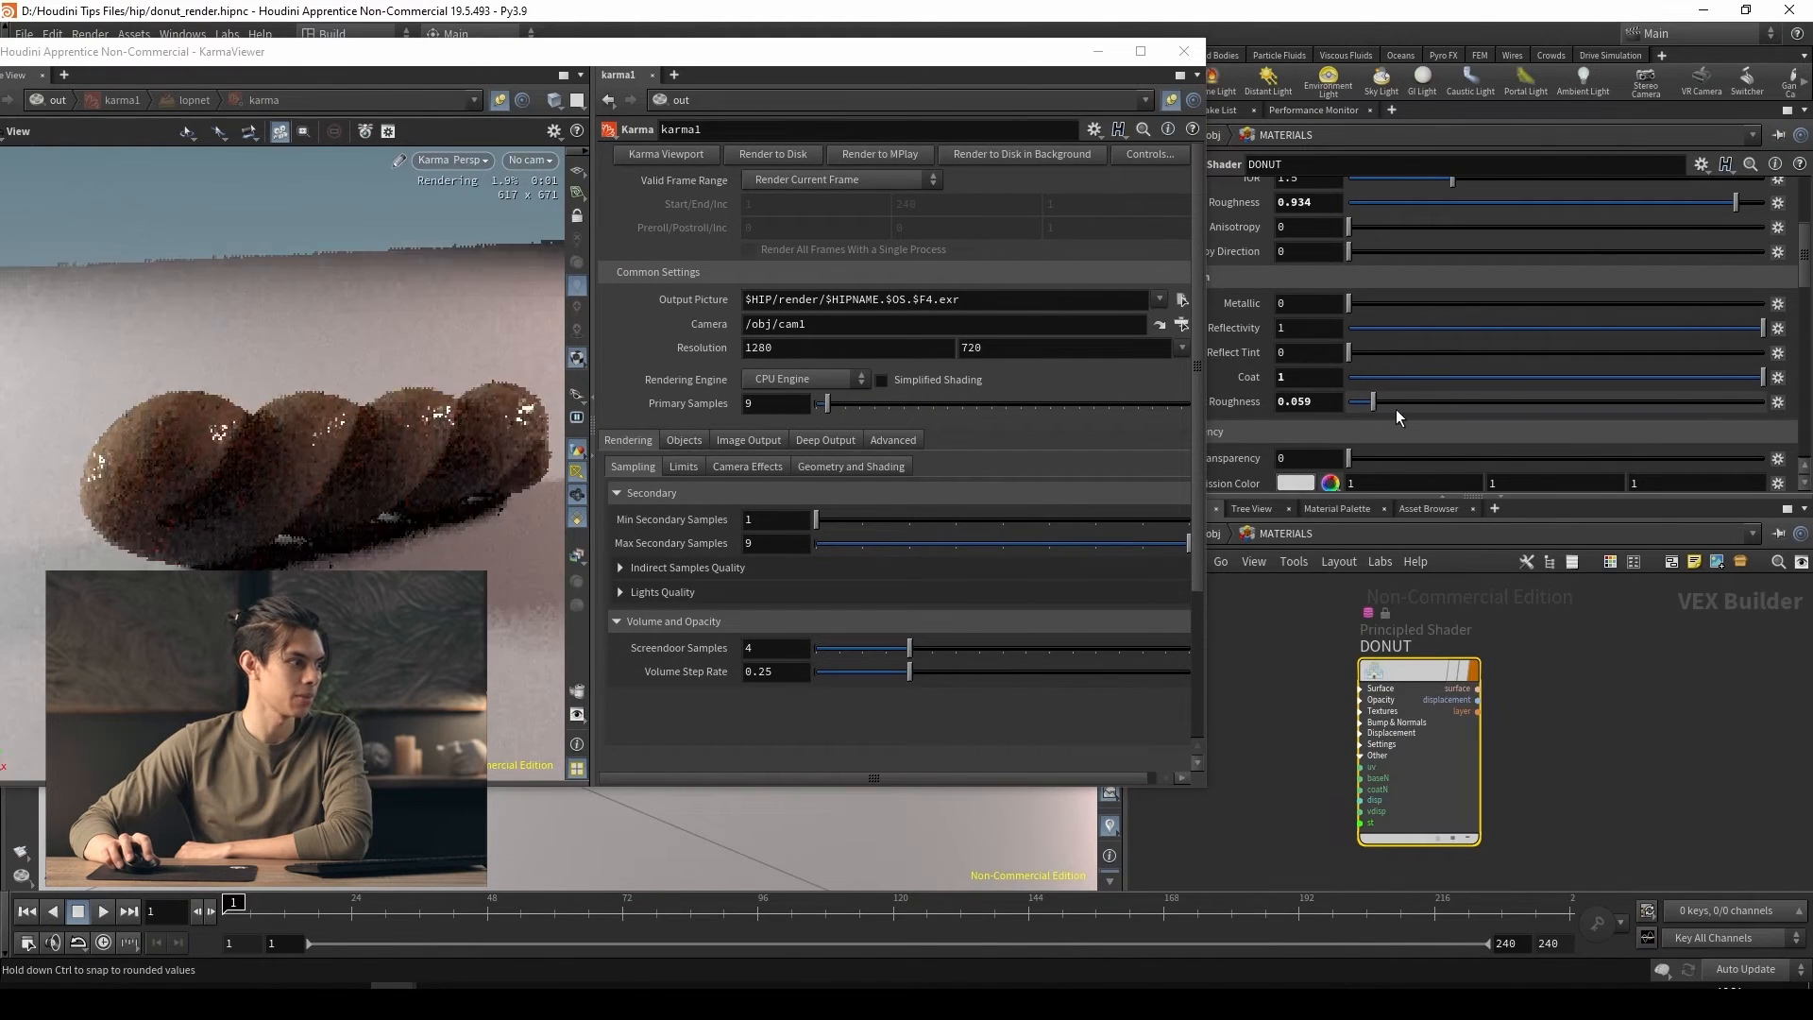
pyautogui.click(1396, 409)
pyautogui.click(1441, 412)
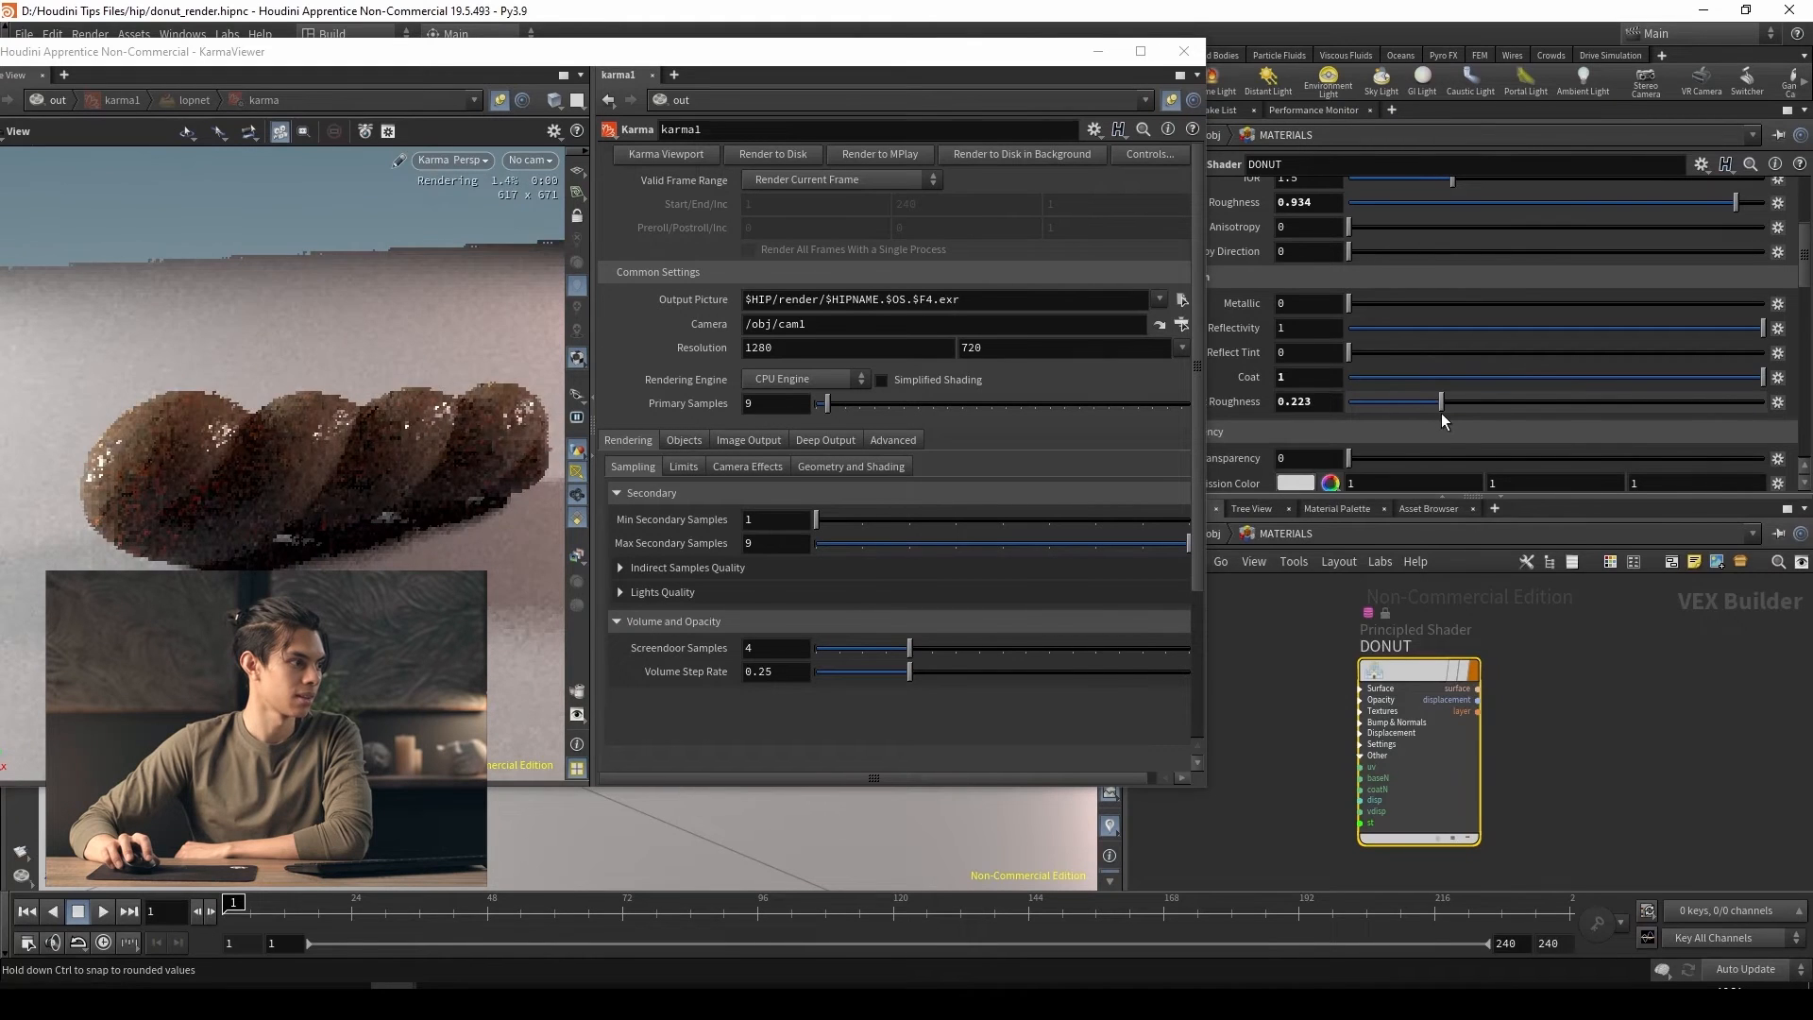
# Set the DONUT shader's base color to orange-brown (0.281, 0.0958785, 0) and view the Karma render through cam1
pyautogui.scroll(10, 1266, 312)
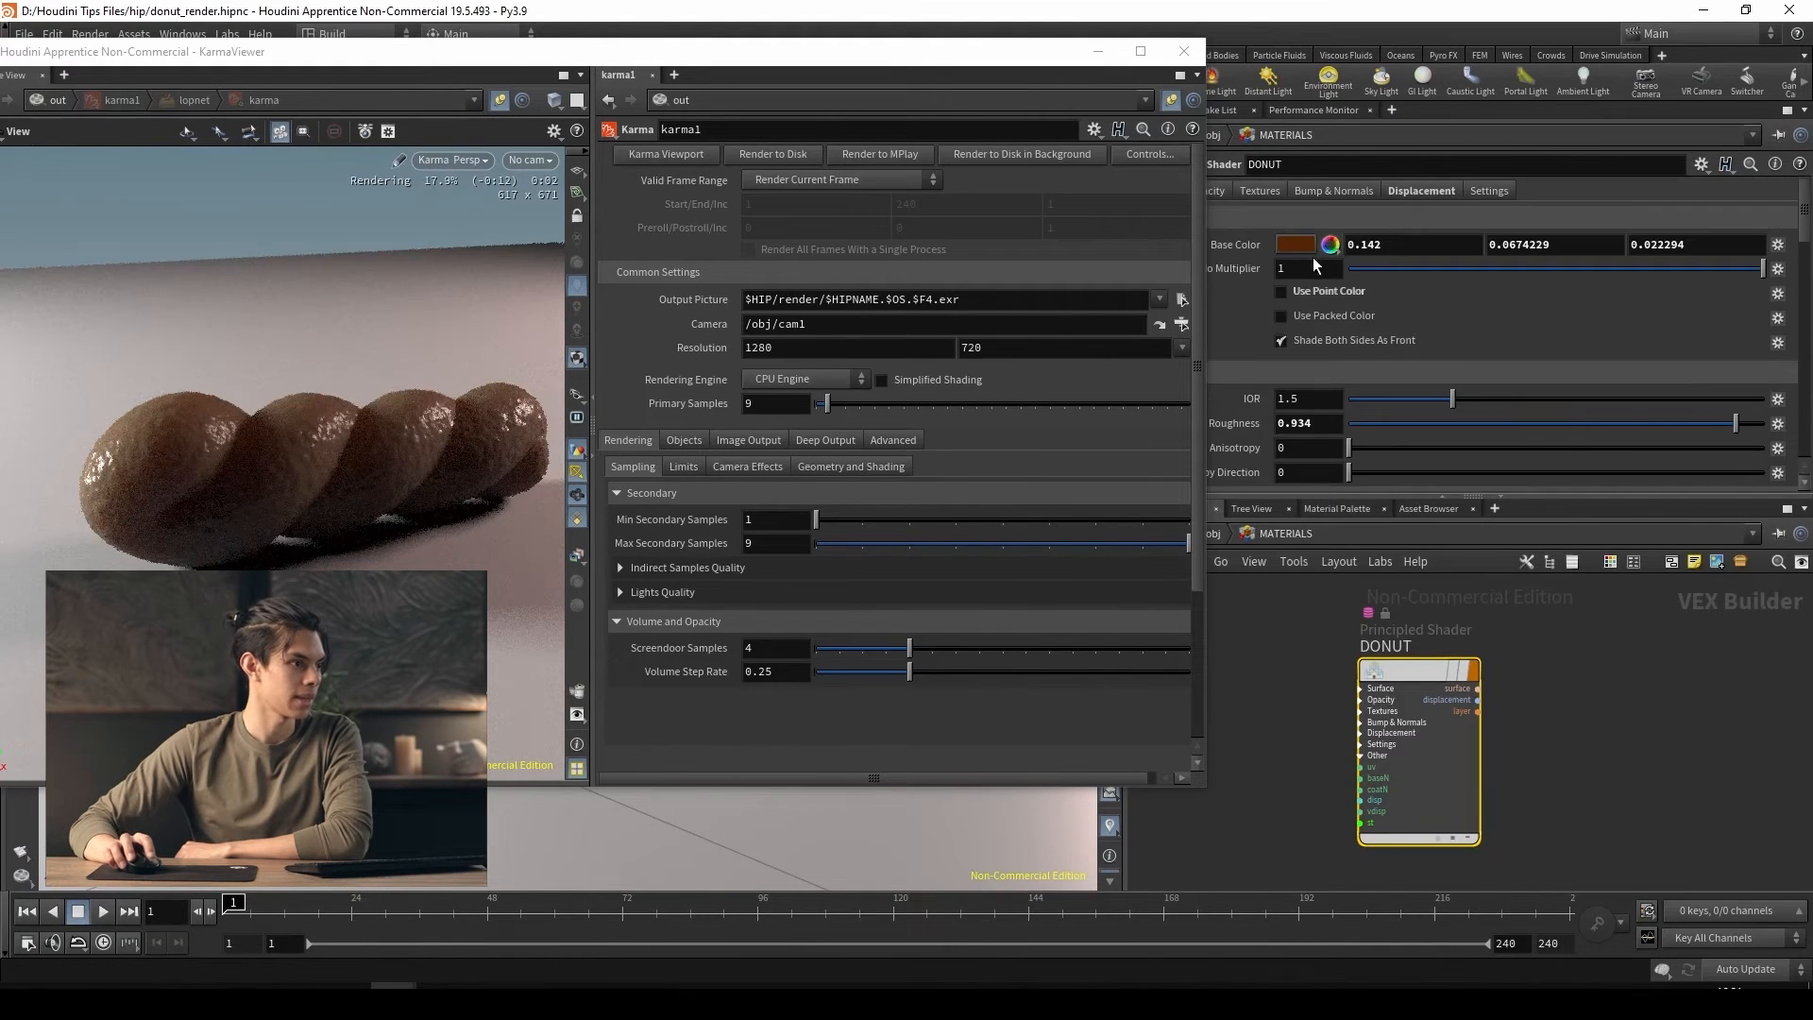
pyautogui.click(1311, 253)
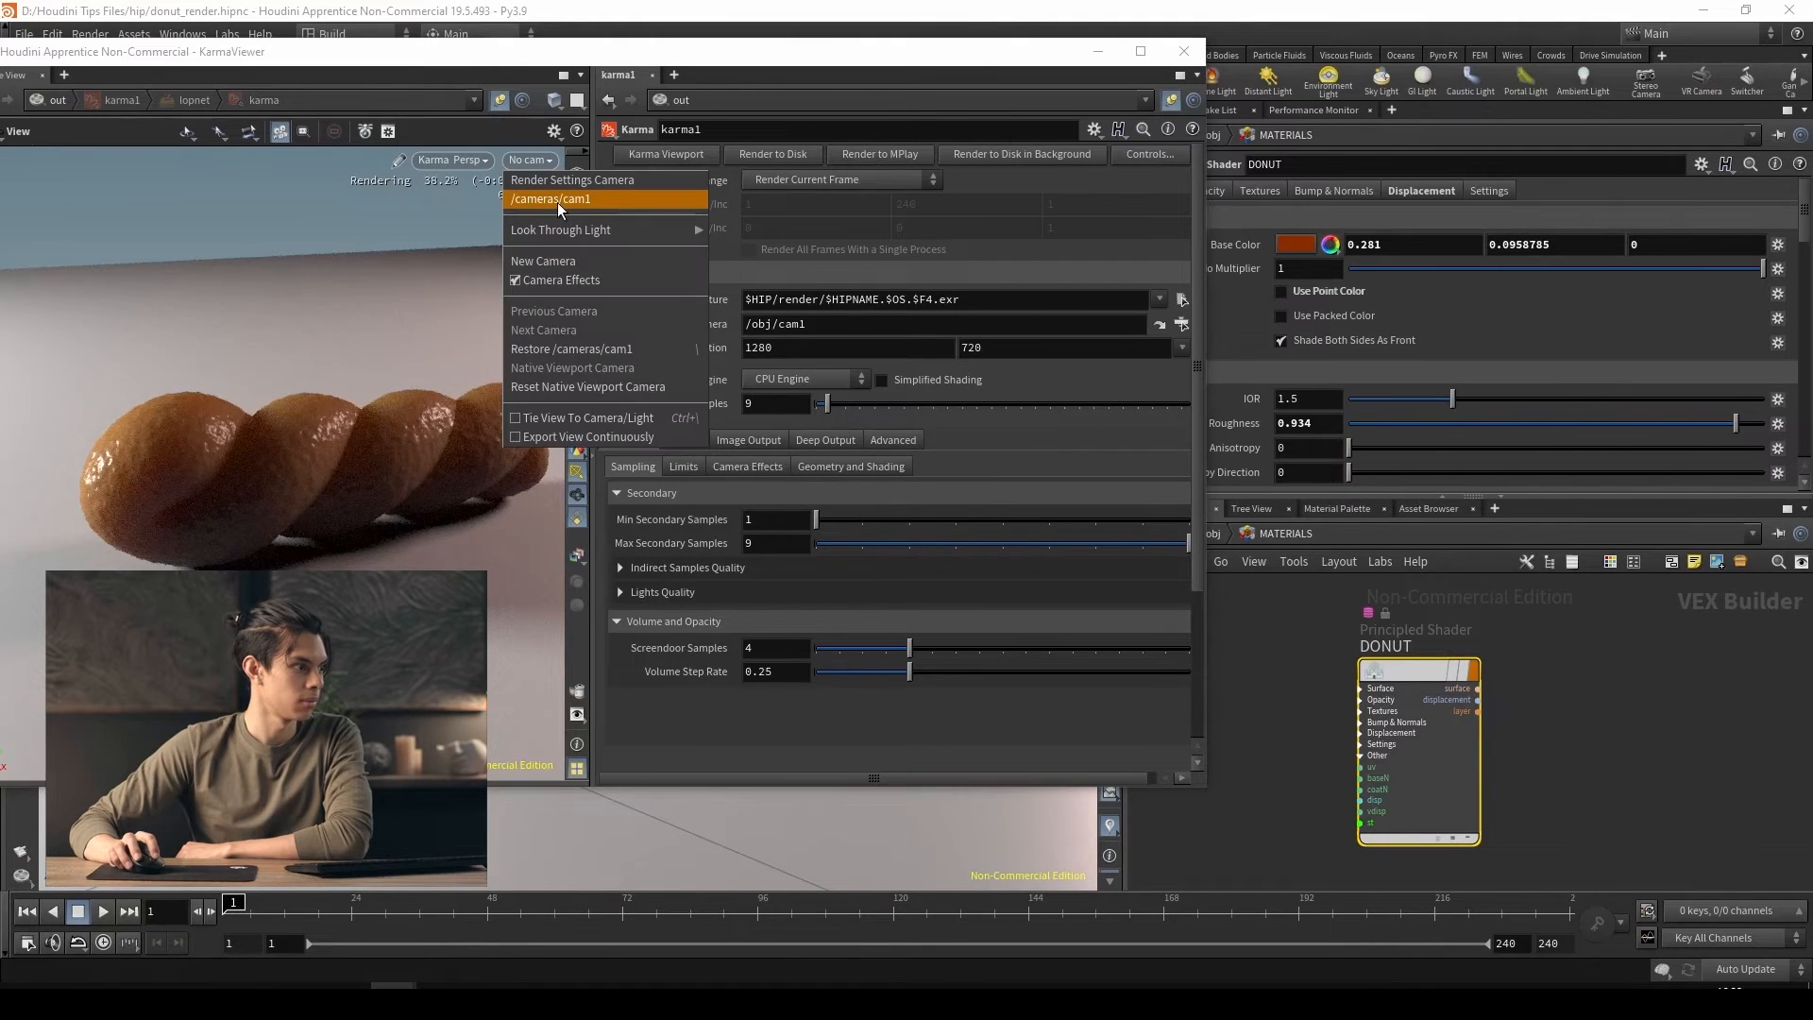
pyautogui.click(557, 202)
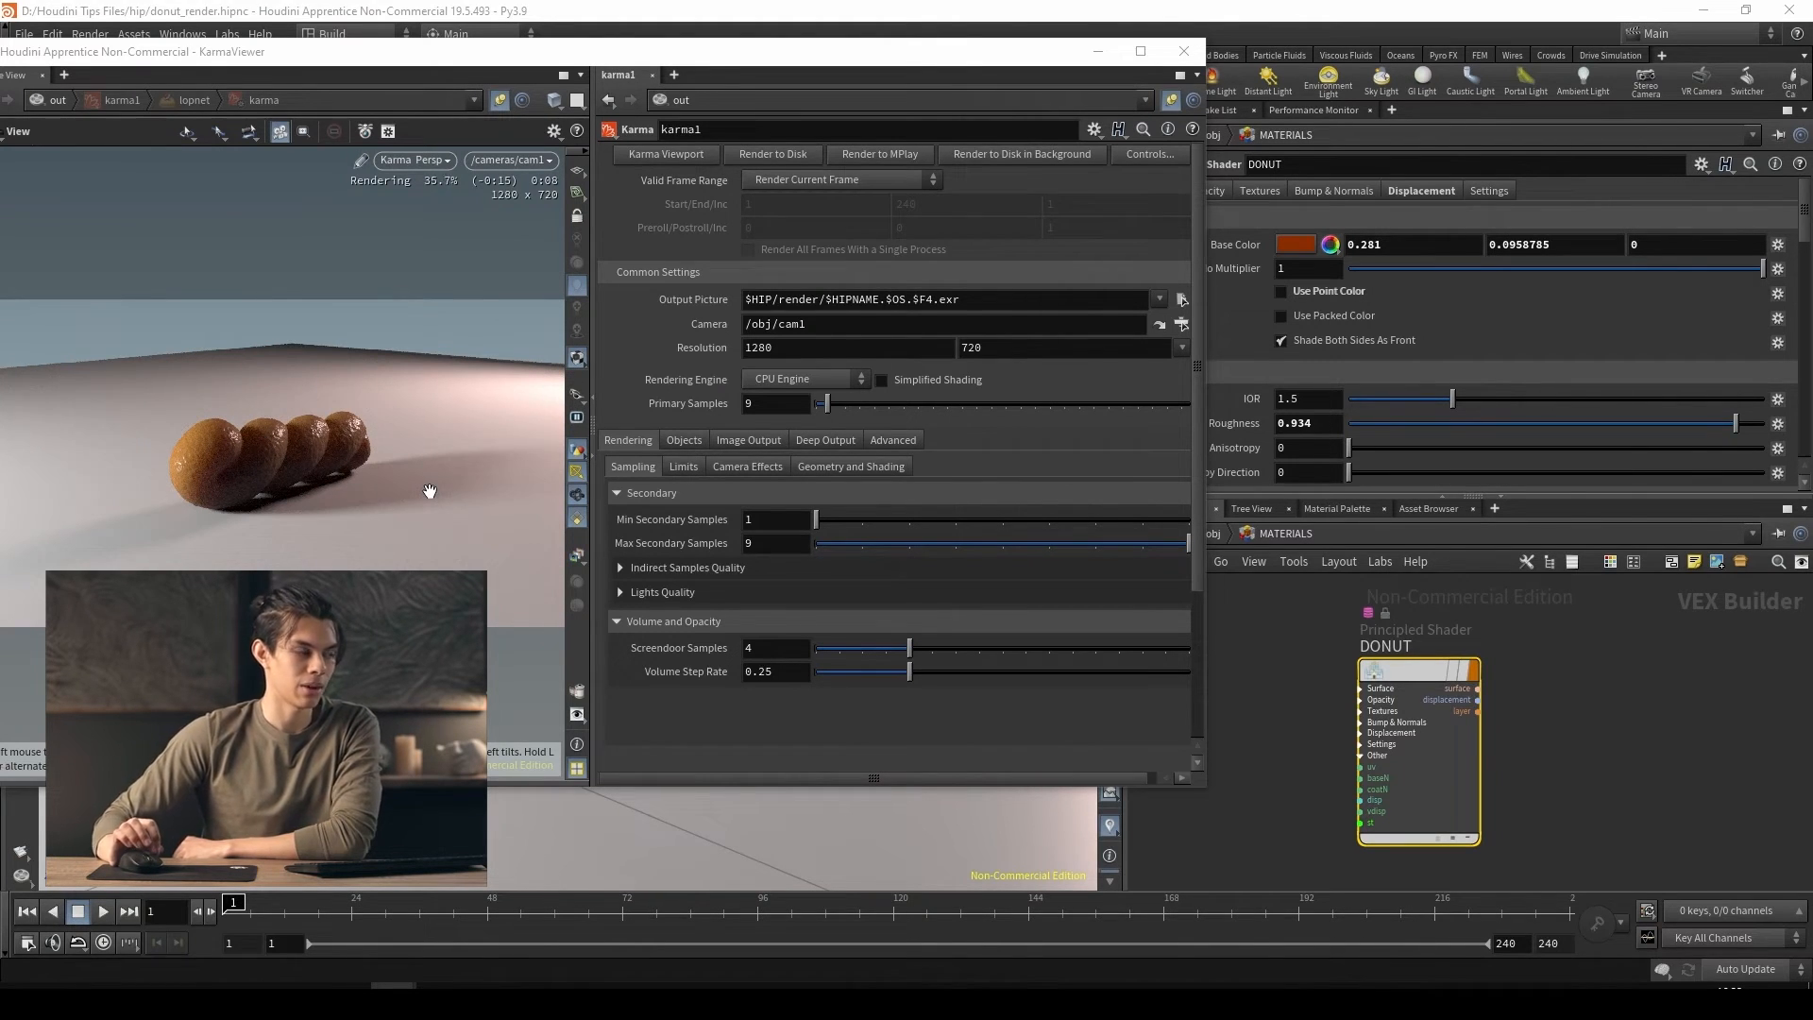
# Return the network to the object level and turn on the display of COCONUT_GENERATOR for the Karma view
pyautogui.moveTo(1401, 673)
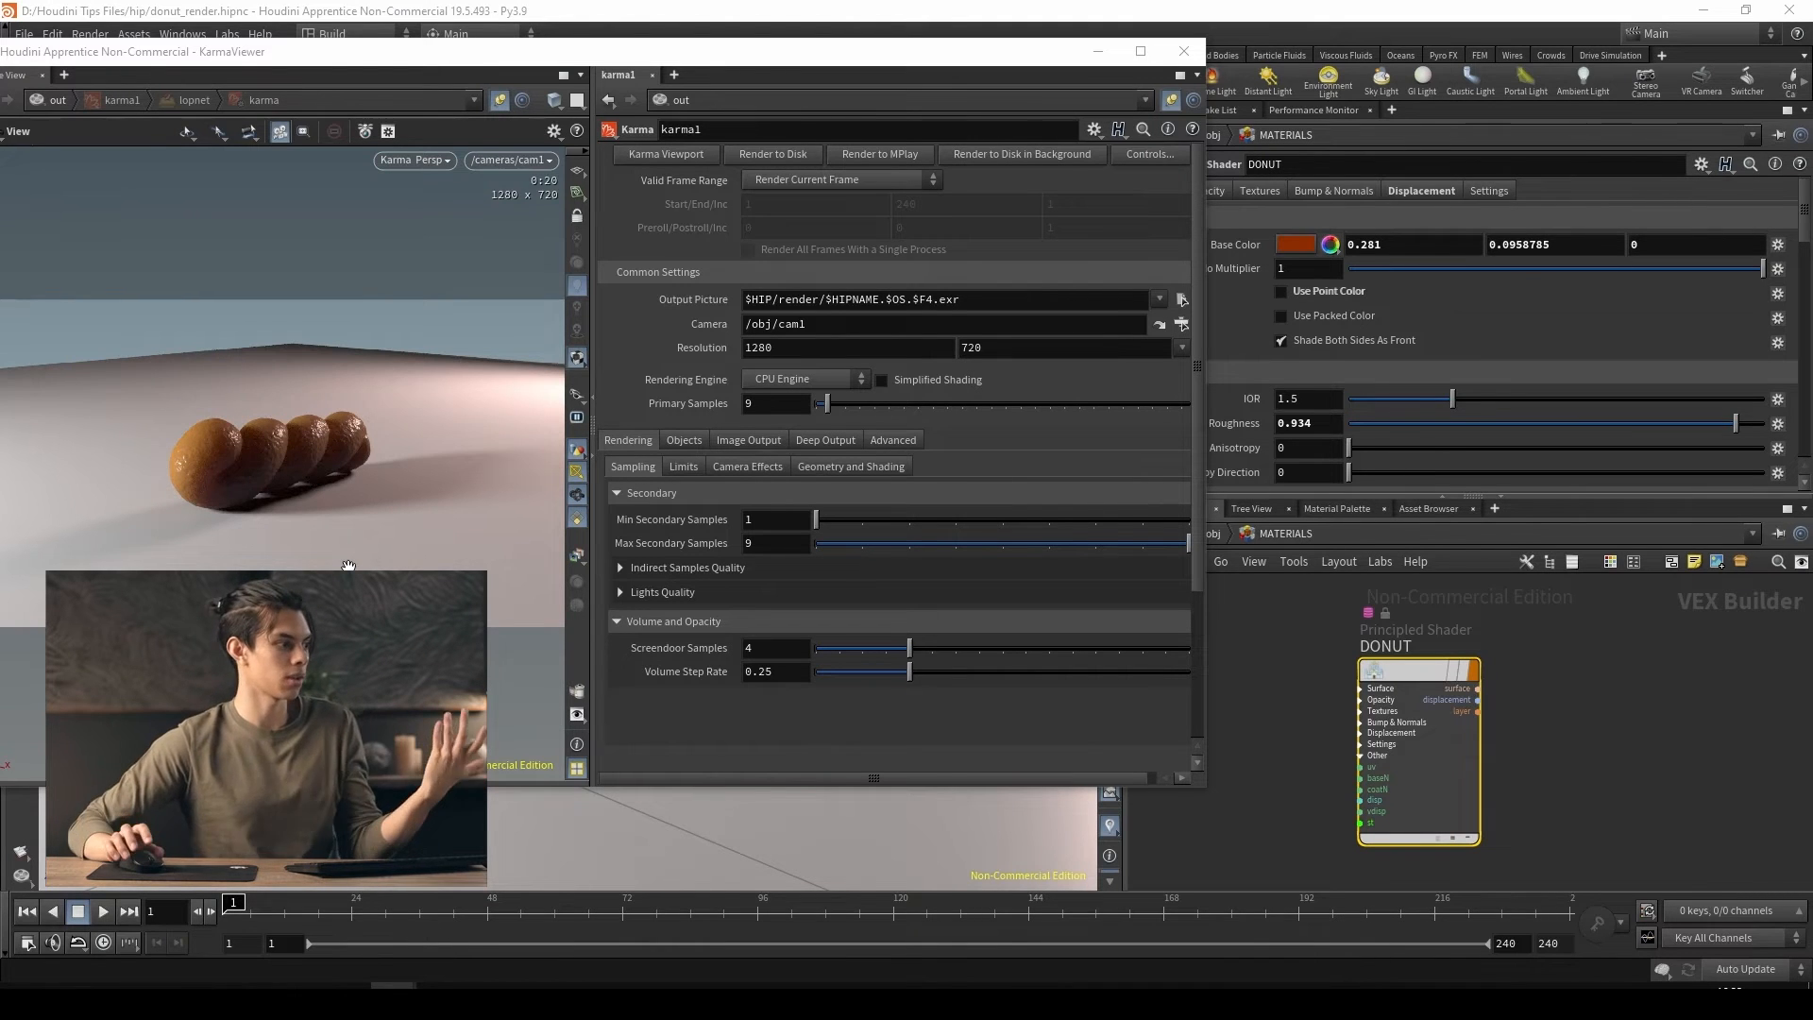
pyautogui.press('h')
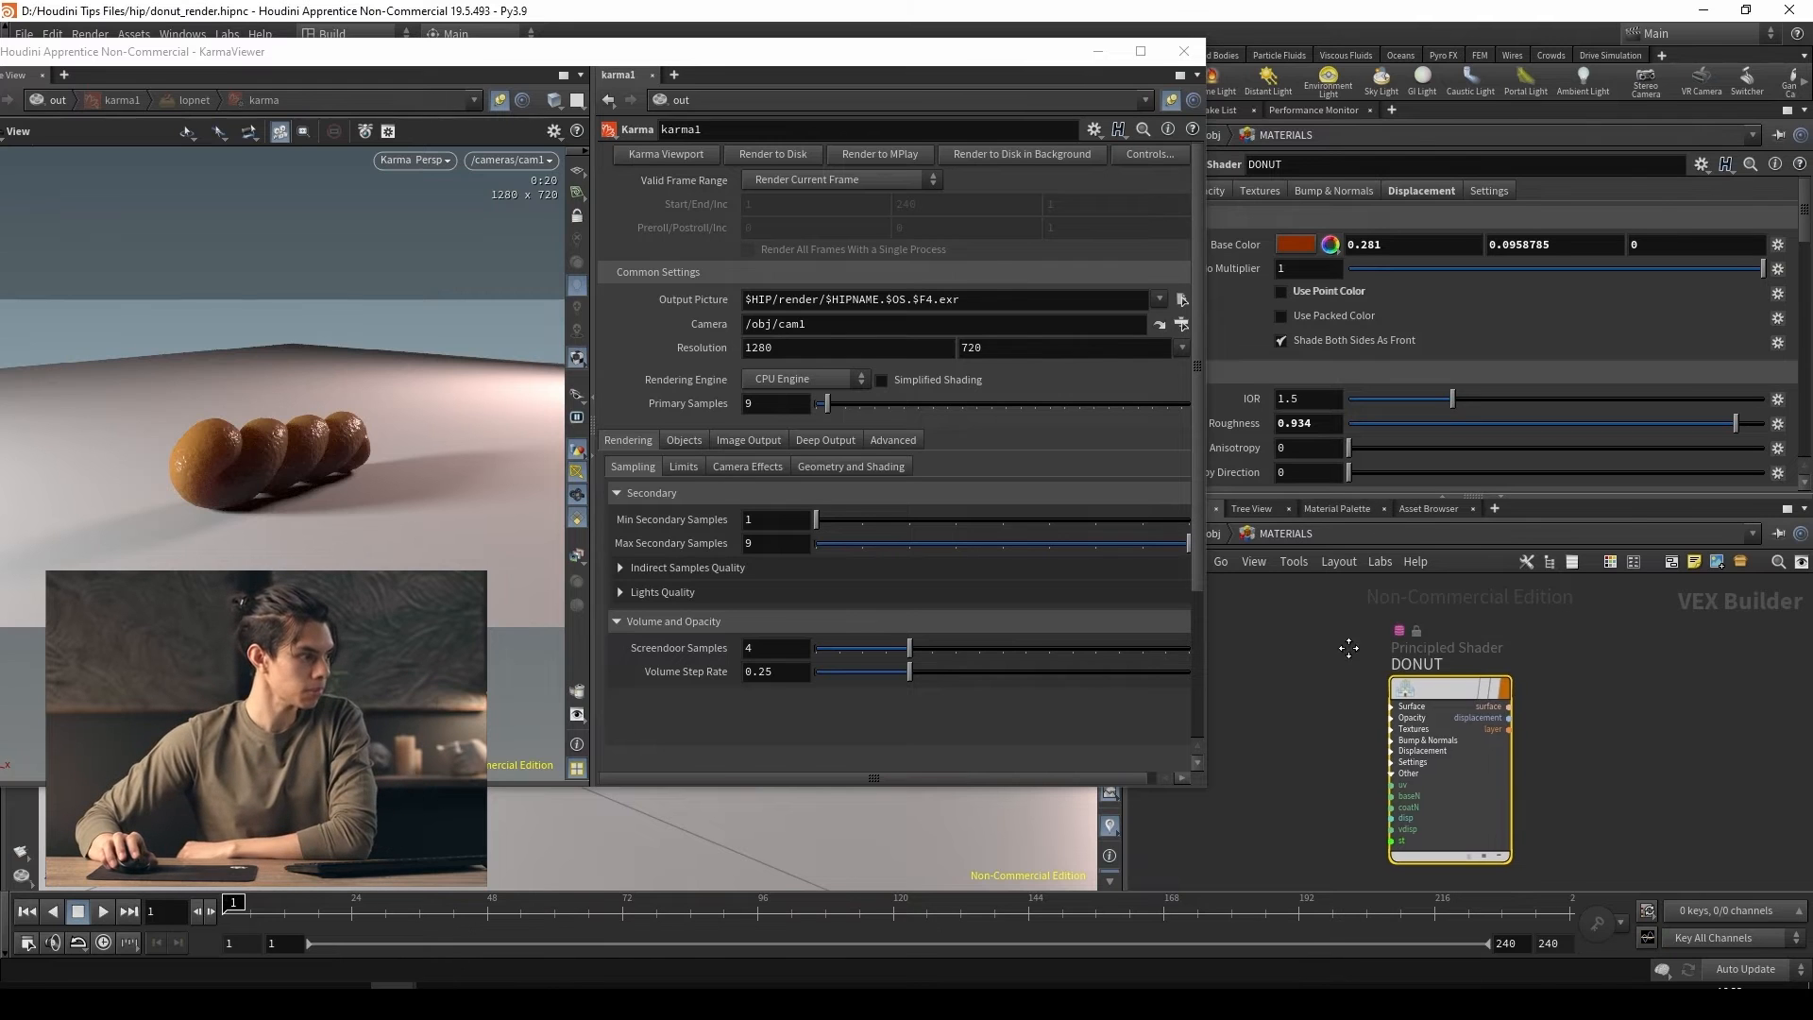
pyautogui.moveTo(1035, 53); pyautogui.dragTo(941, 86)
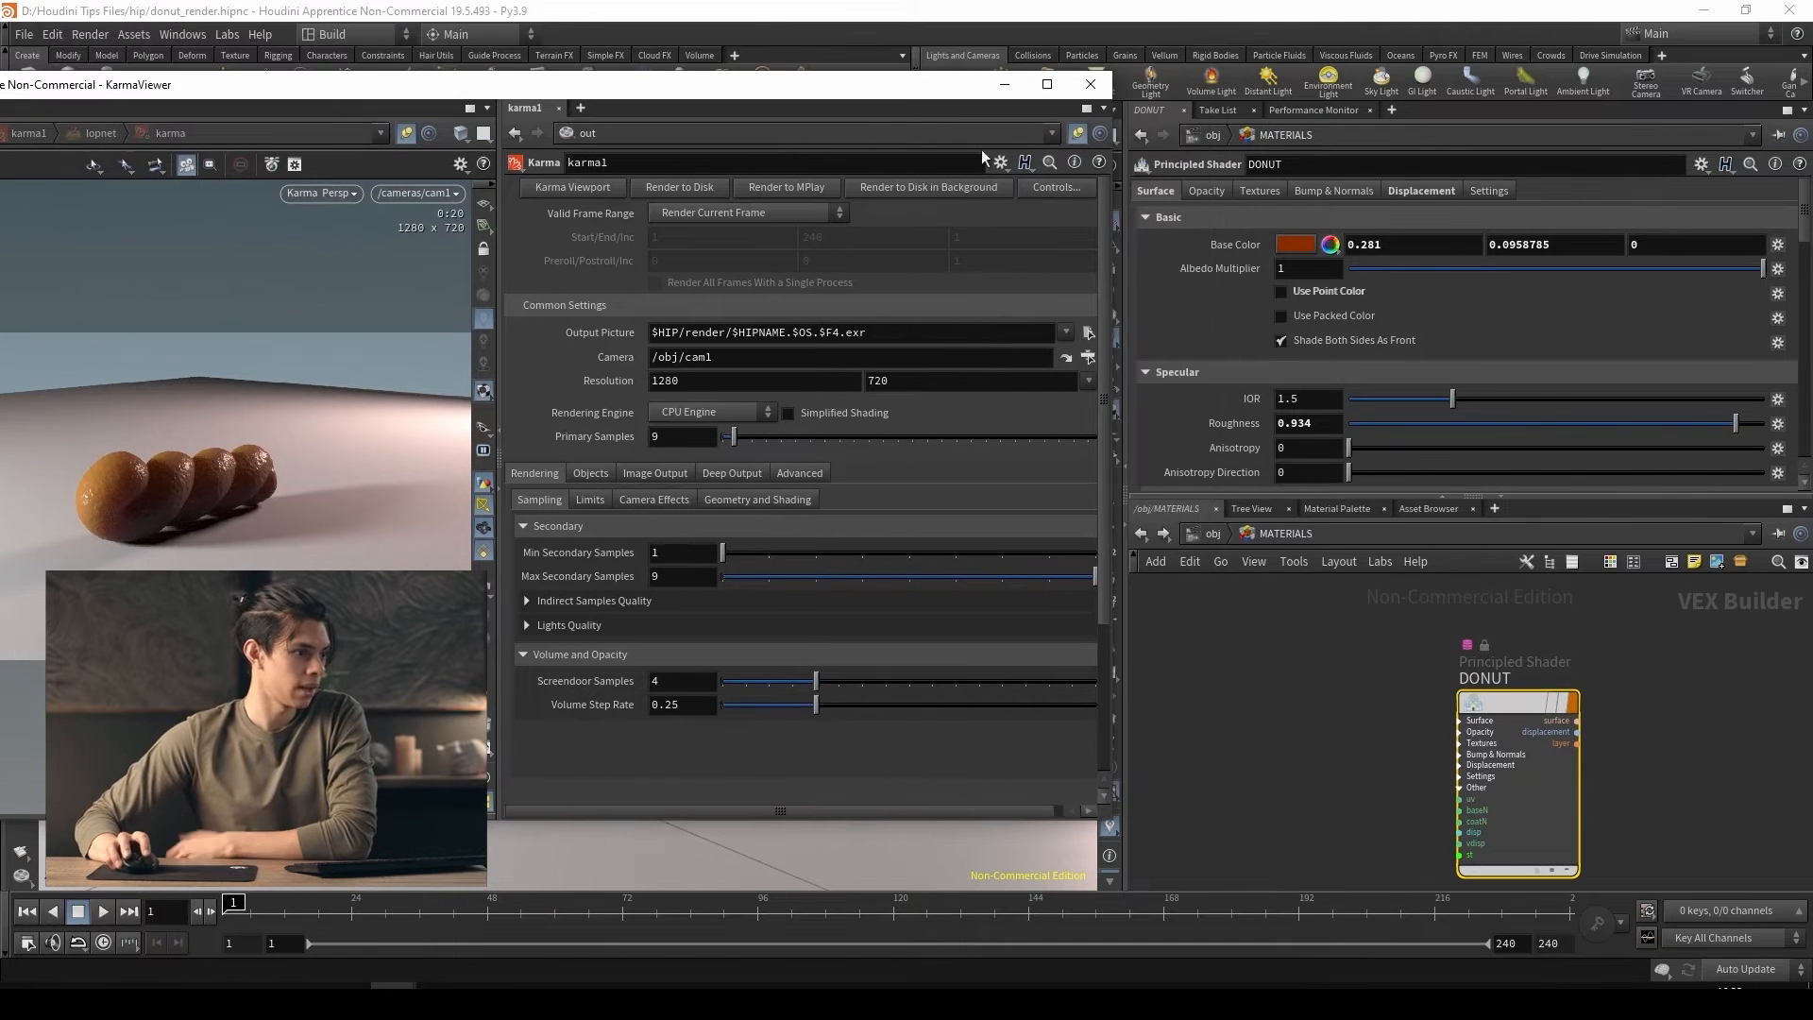
pyautogui.click(1217, 536)
pyautogui.click(1683, 681)
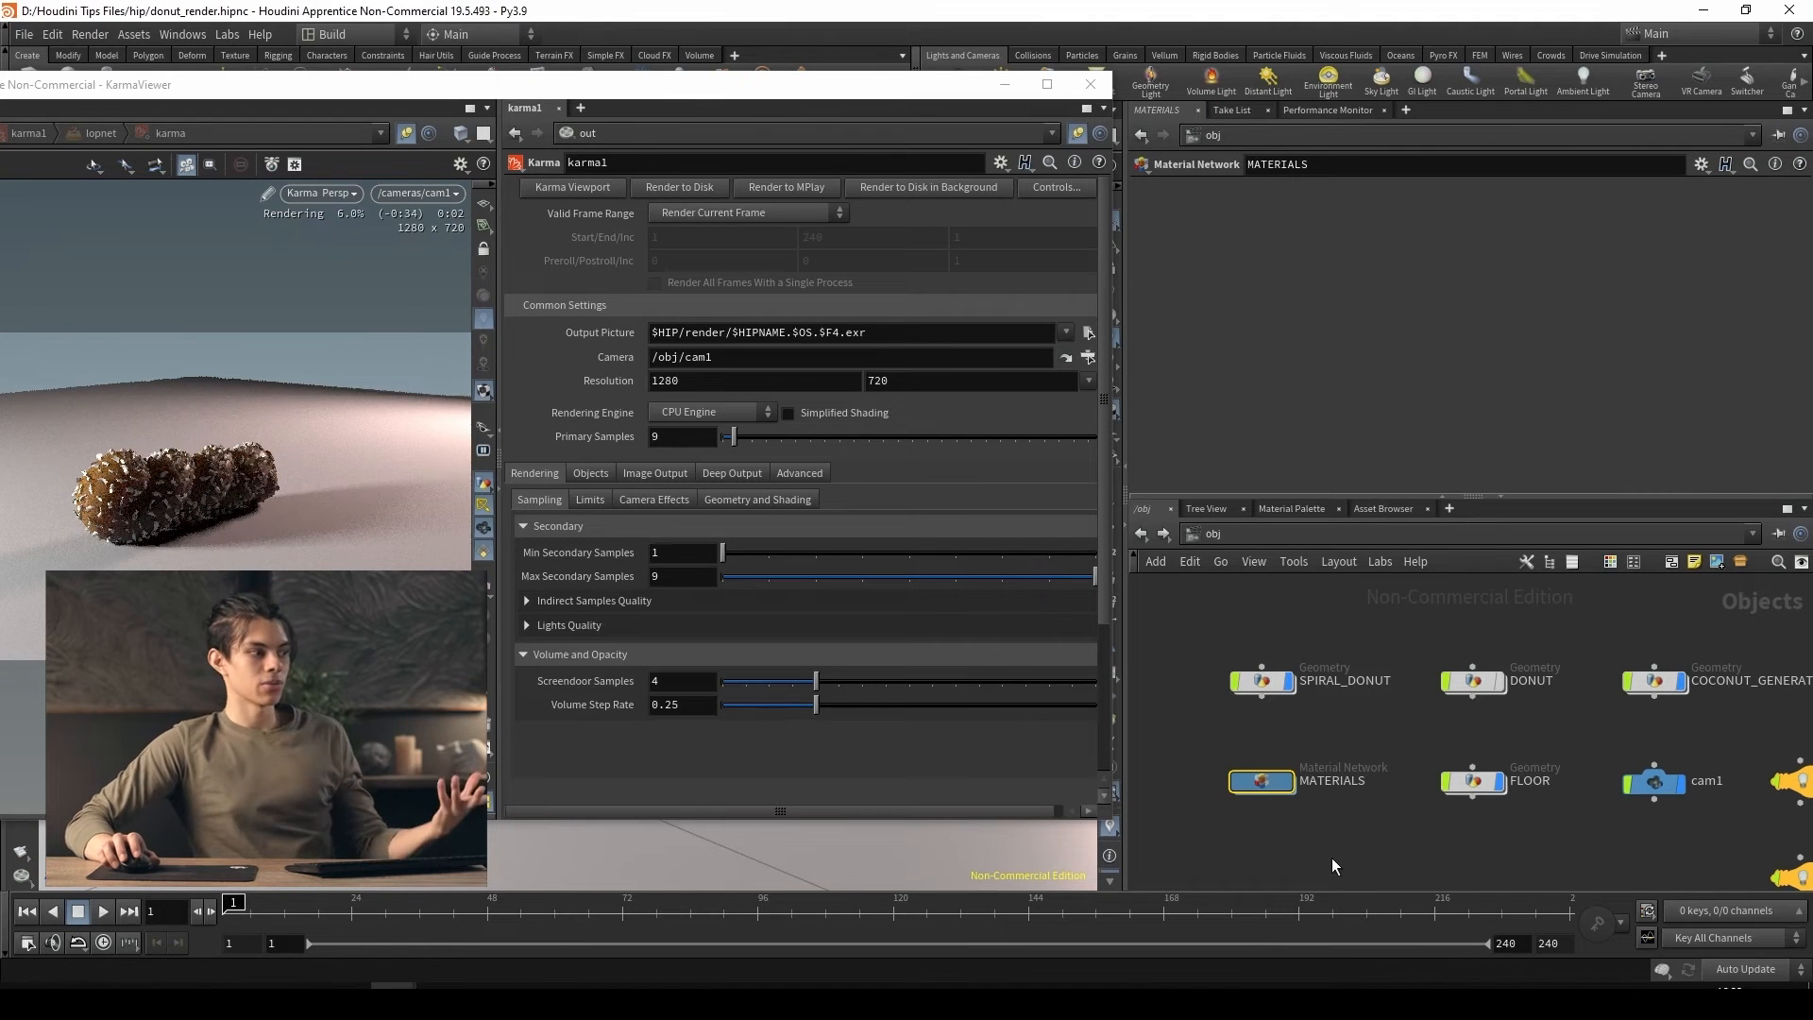
# Switch the Karma viewer's renderer to Houdini GL and close the viewer window
pyautogui.click(326, 194)
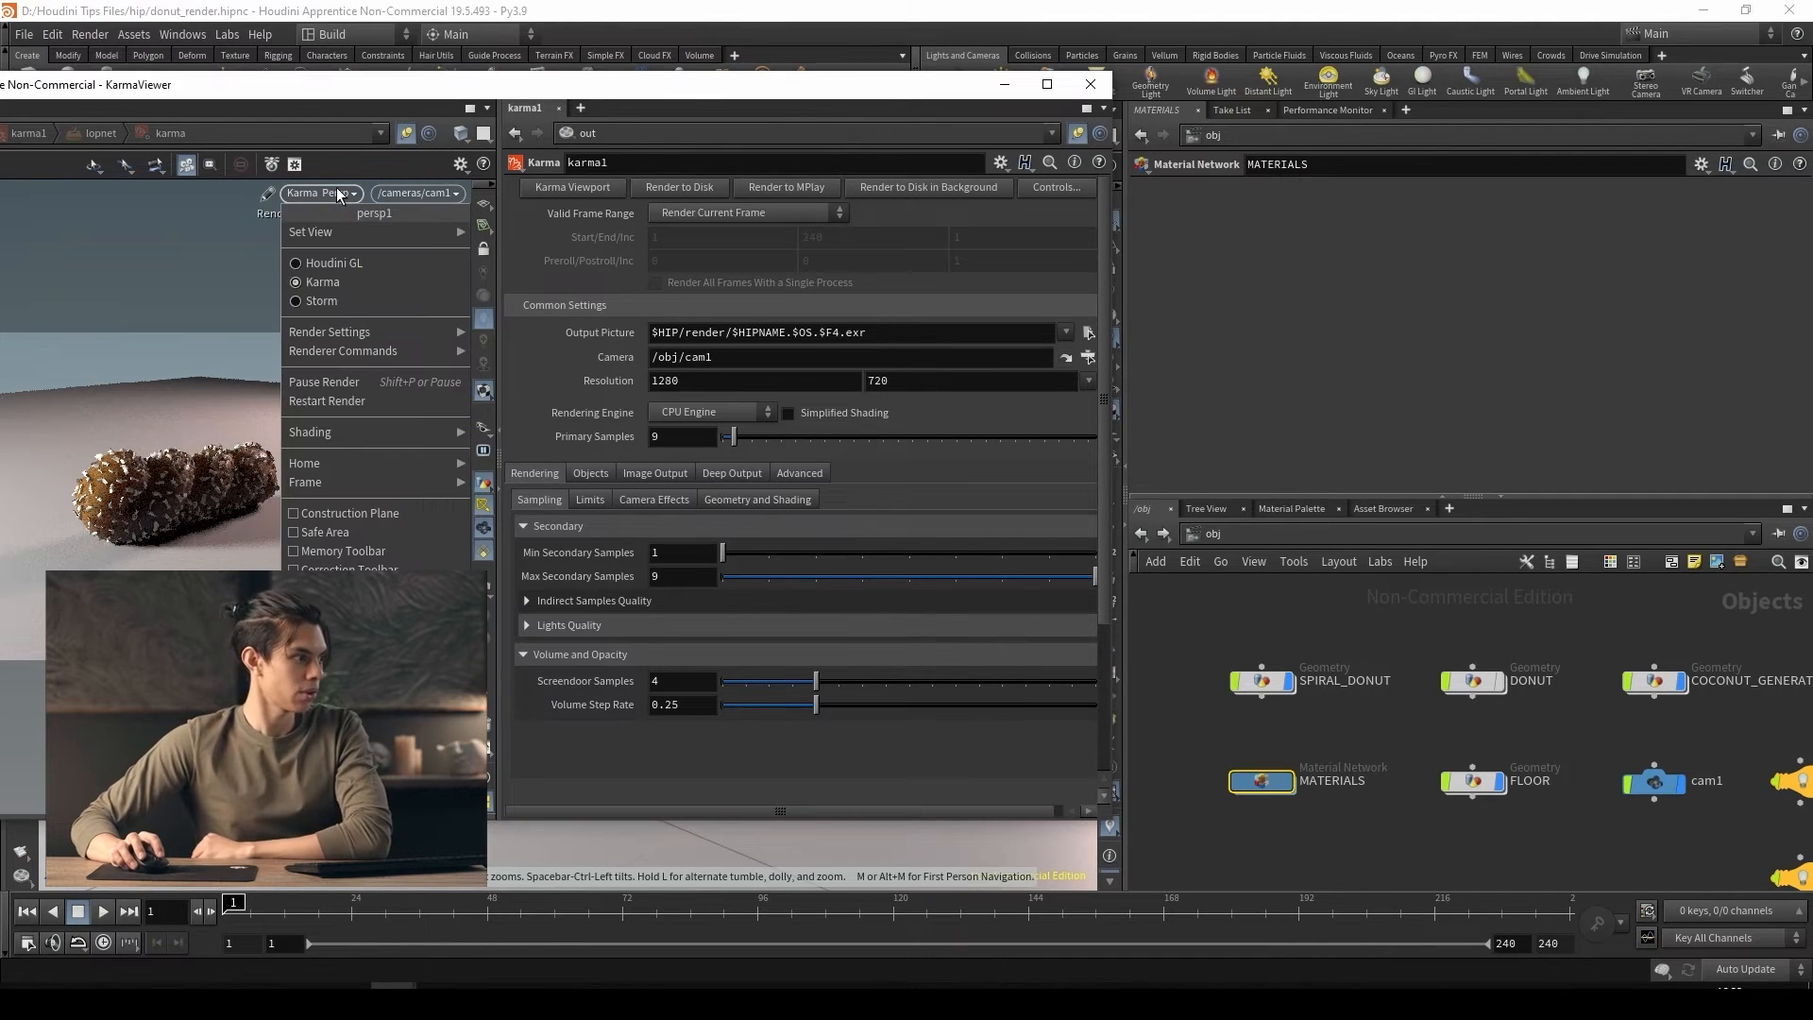
pyautogui.click(358, 267)
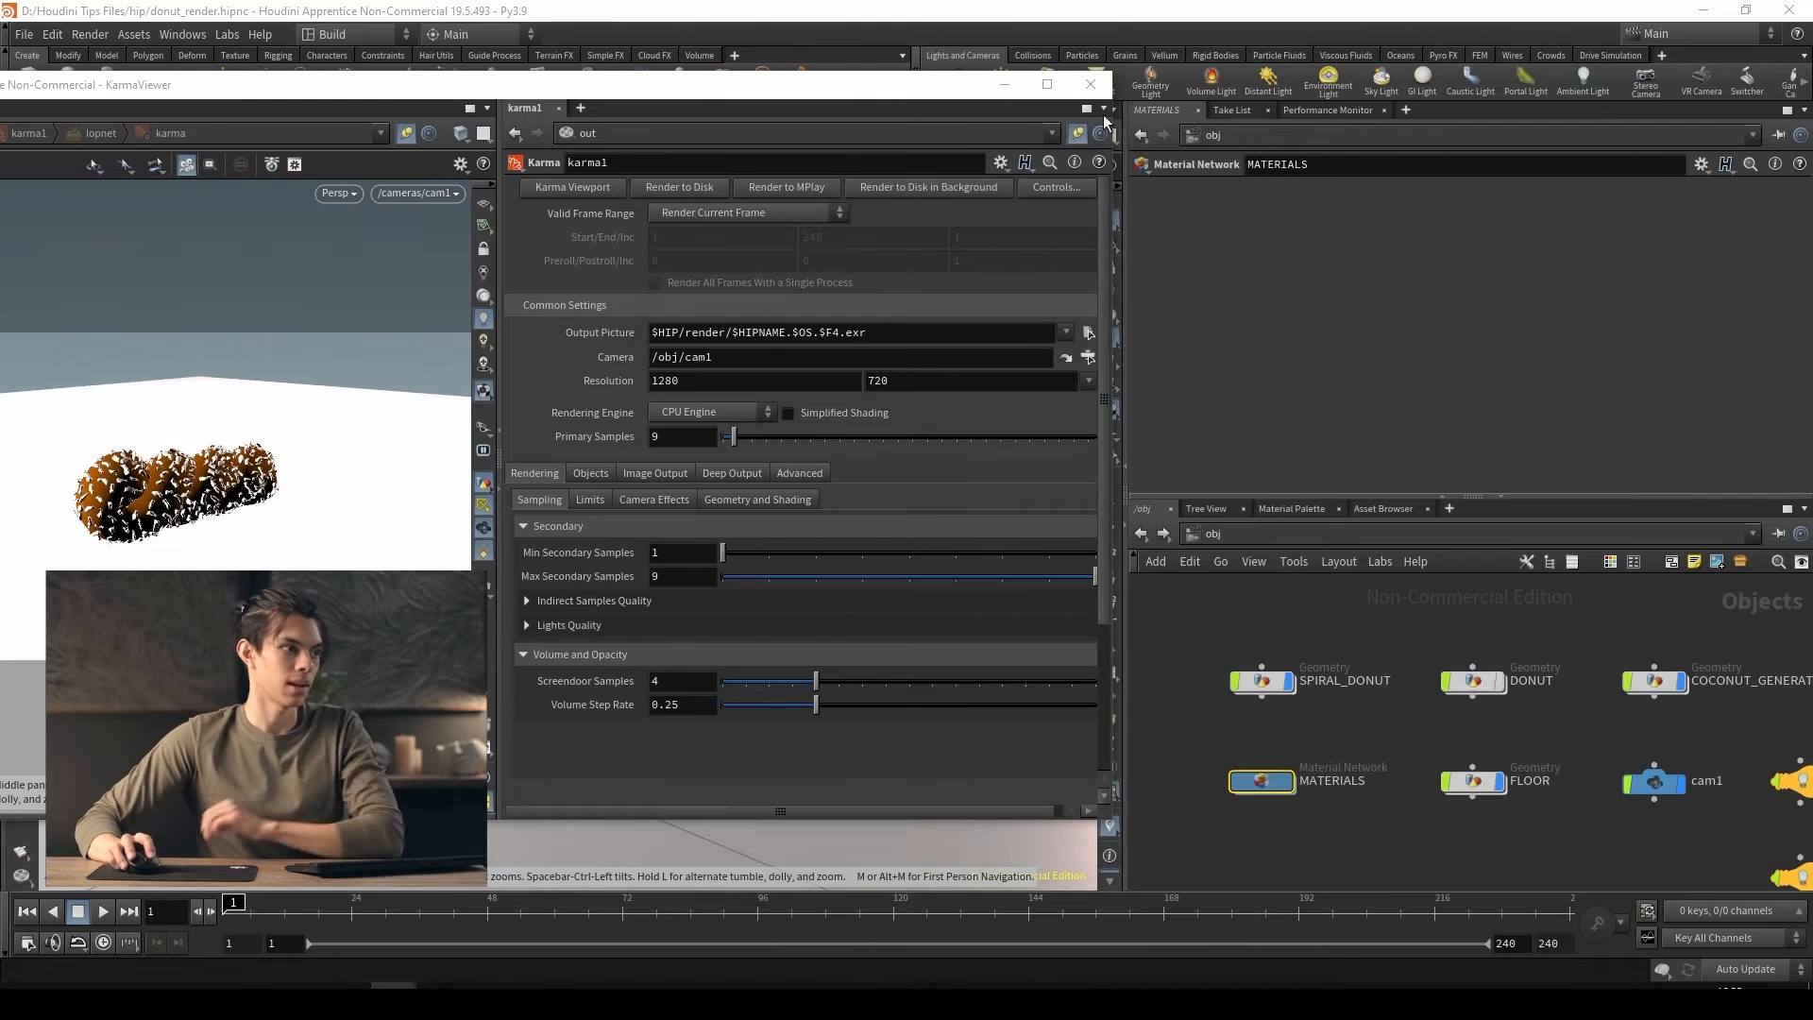
pyautogui.moveTo(1109, 94); pyautogui.dragTo(1253, 102)
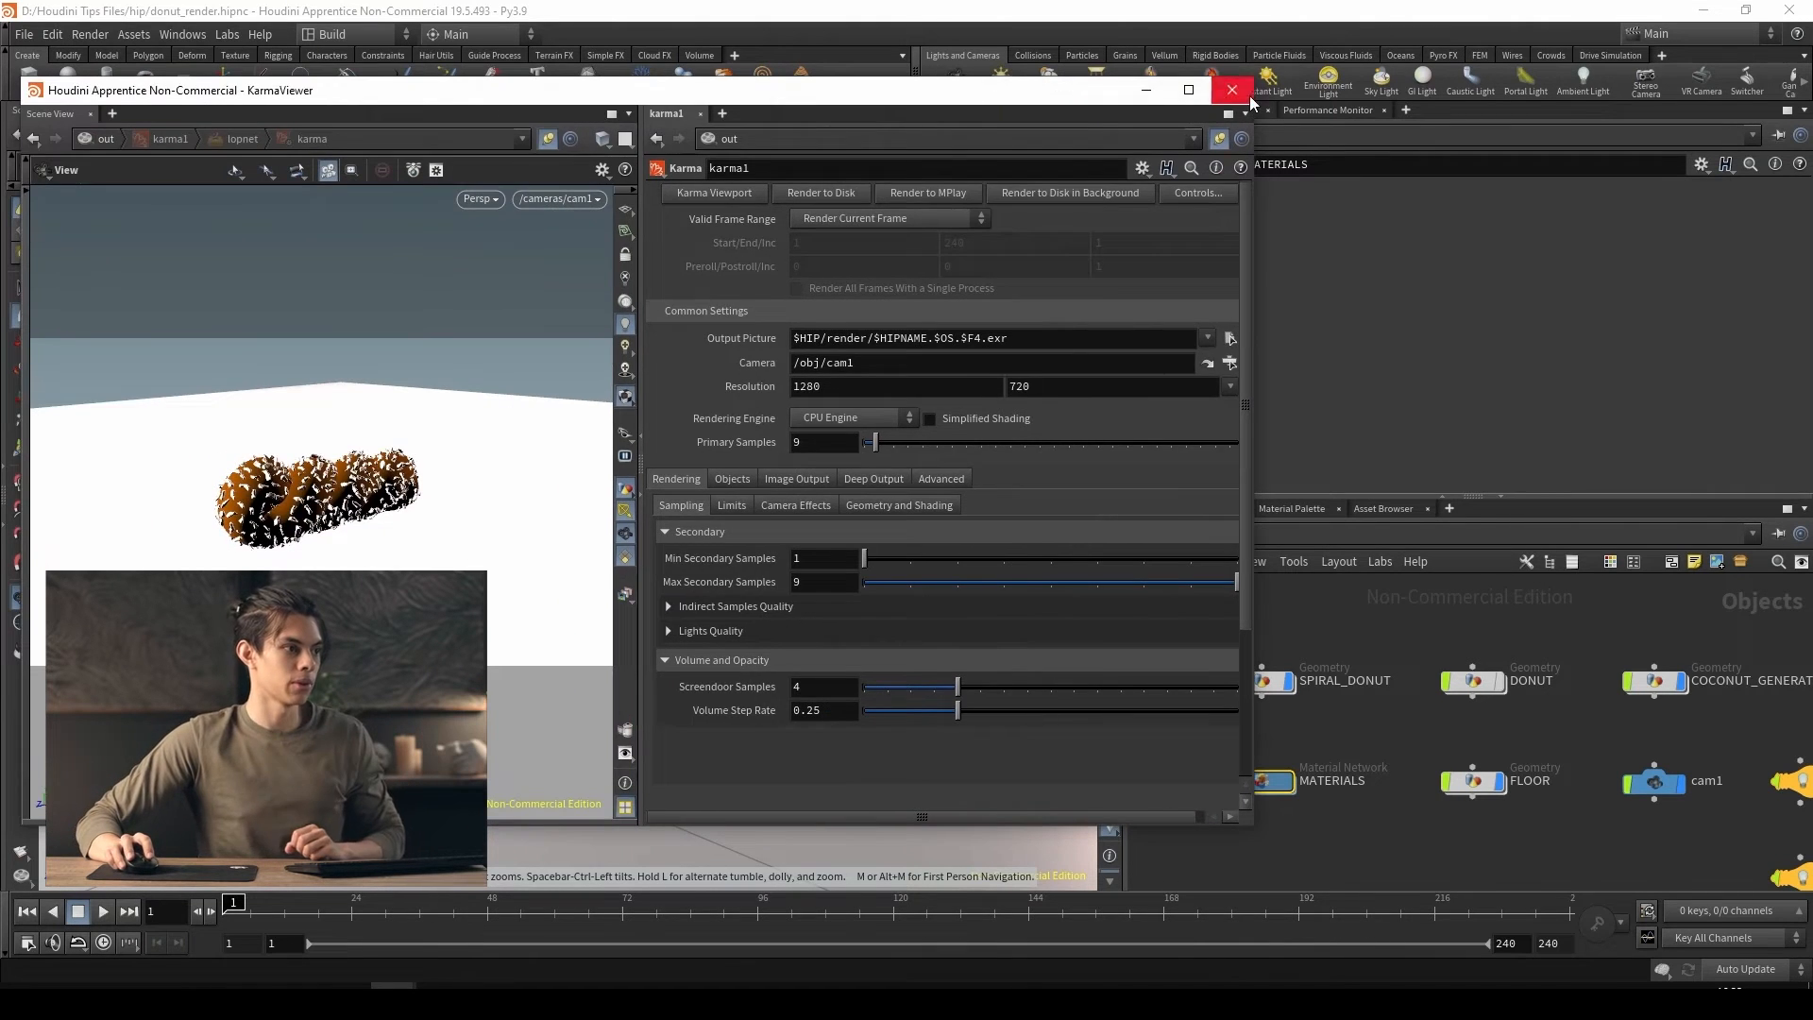
pyautogui.click(1231, 89)
# Go inside COCONUT_GENERATOR and examine the scatter1 and attribnoise1 nodes with their results on the coconut flakes
pyautogui.doubleClick(1652, 687)
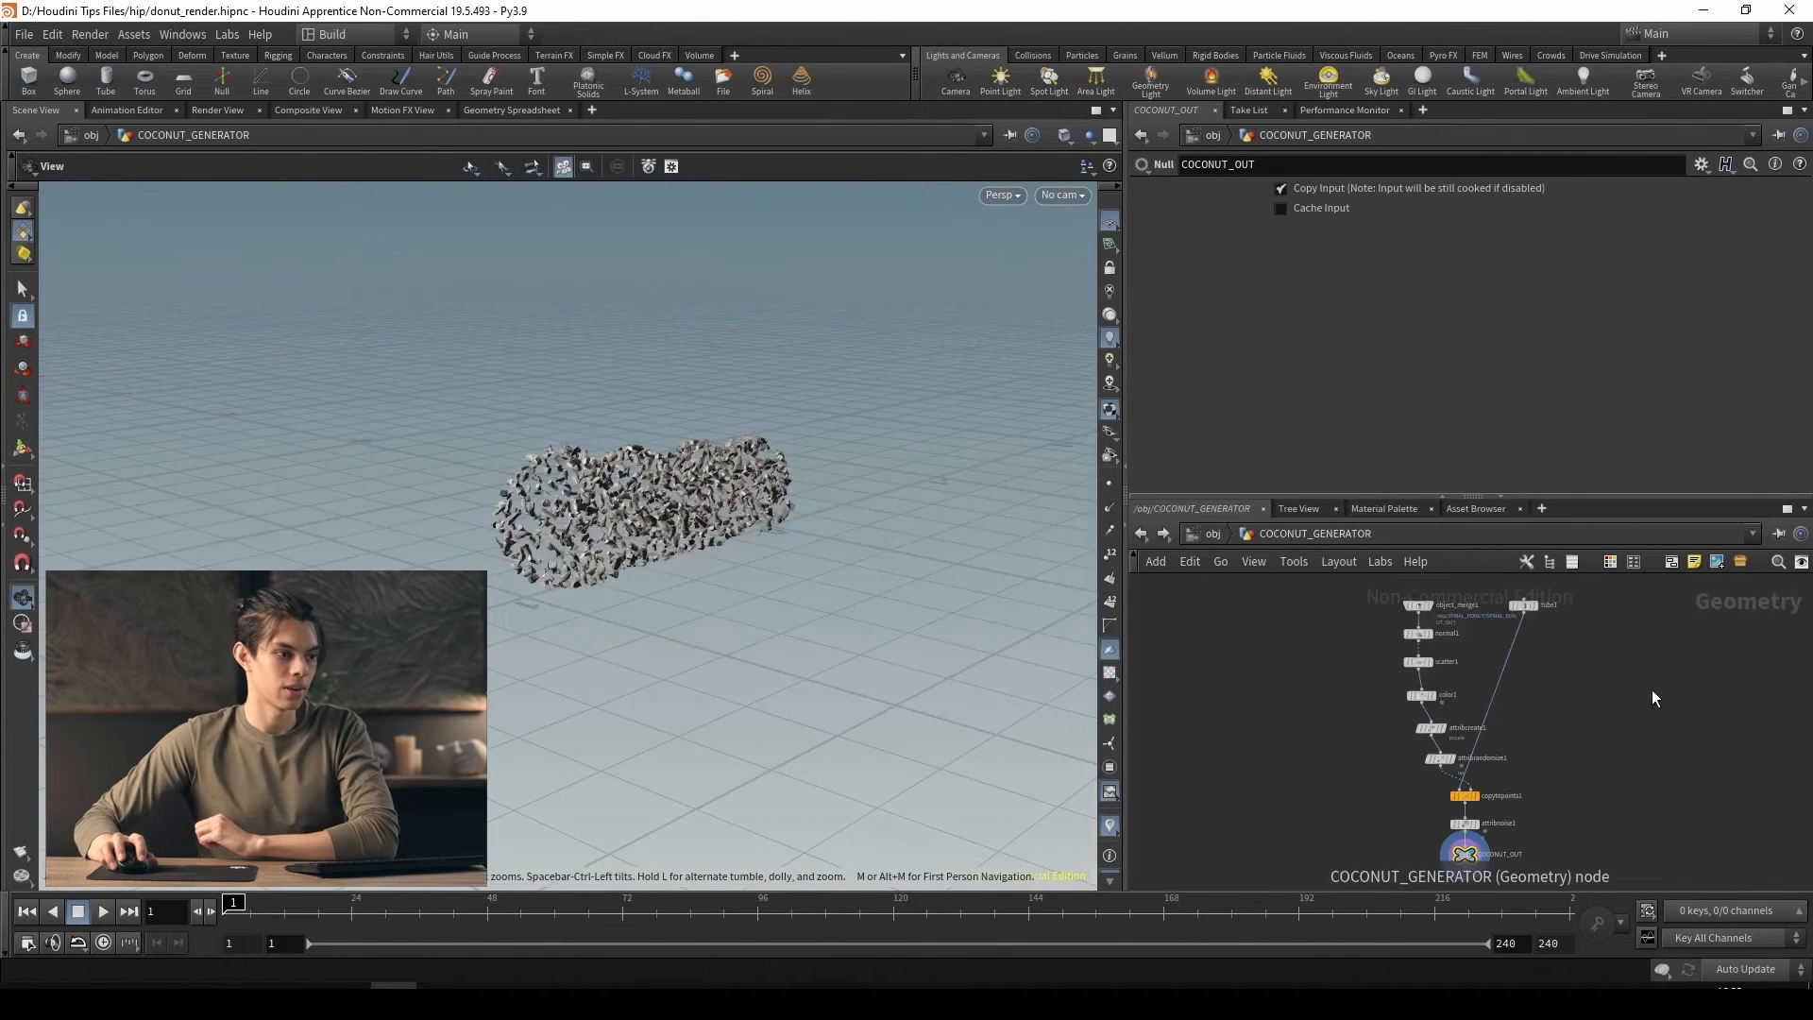
pyautogui.scroll(10, 1436, 623)
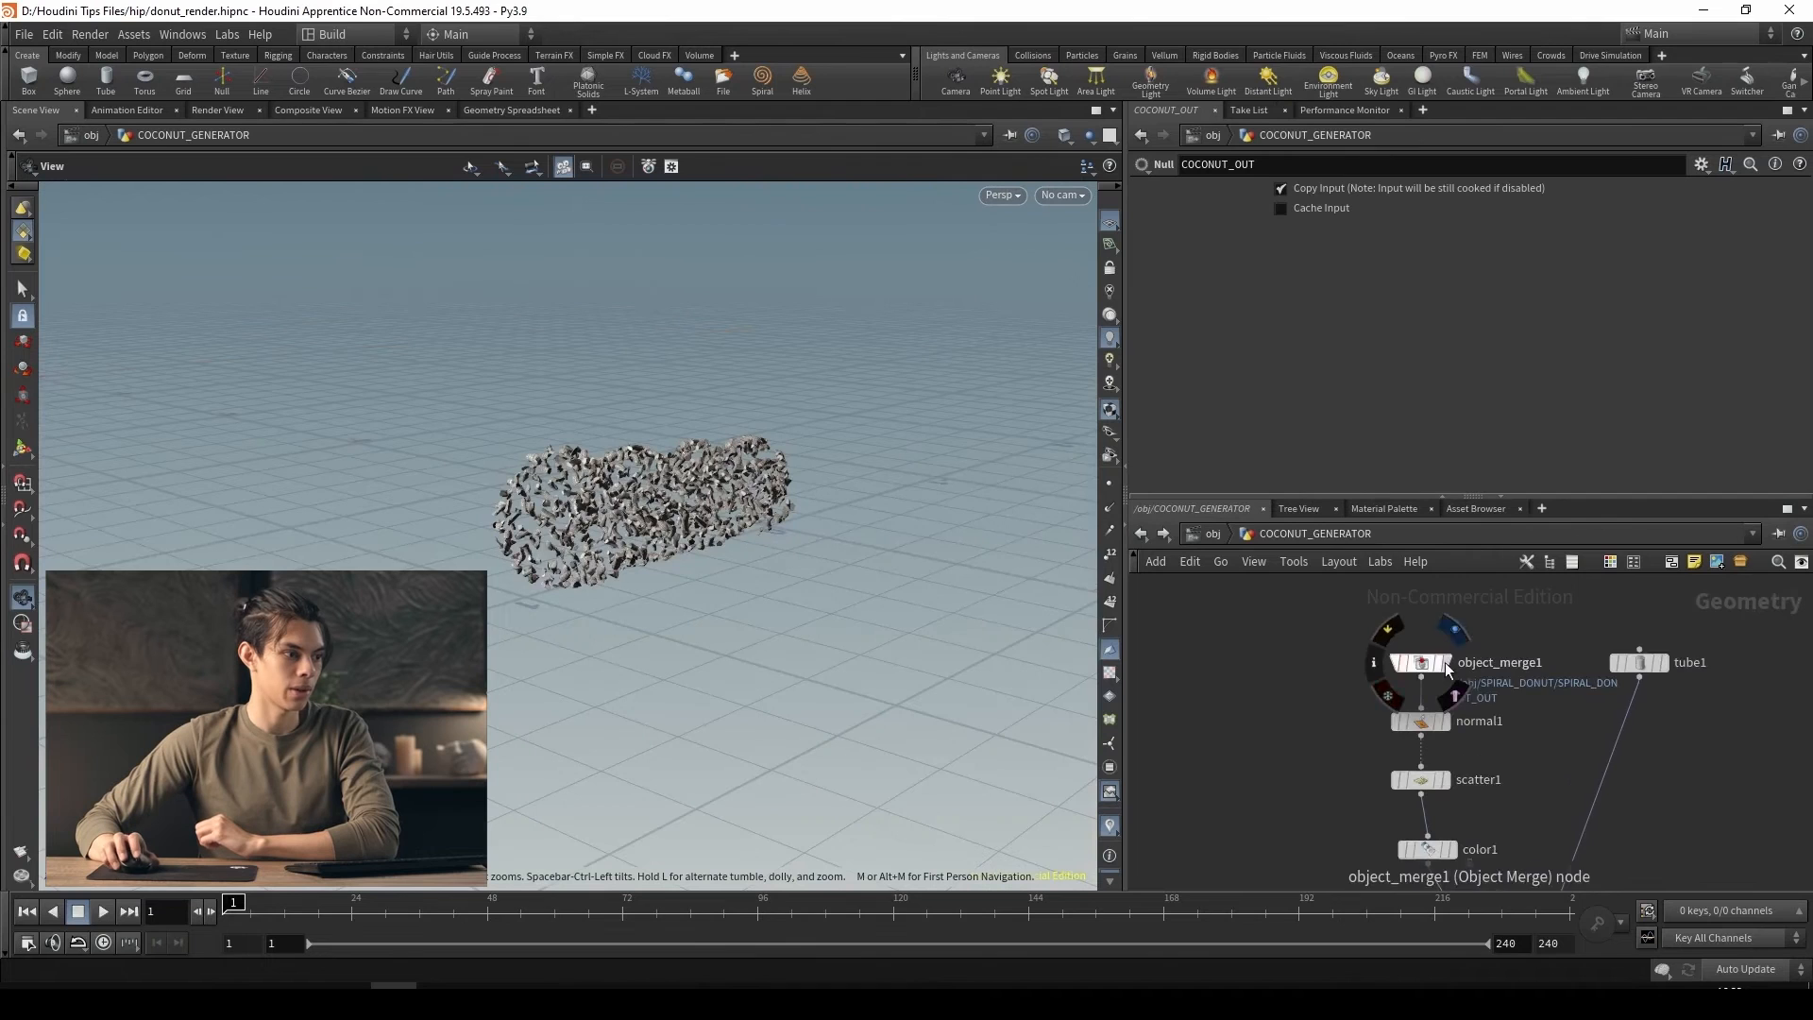
pyautogui.click(1426, 784)
pyautogui.moveTo(1622, 824); pyautogui.dragTo(1501, 627, button='middle')
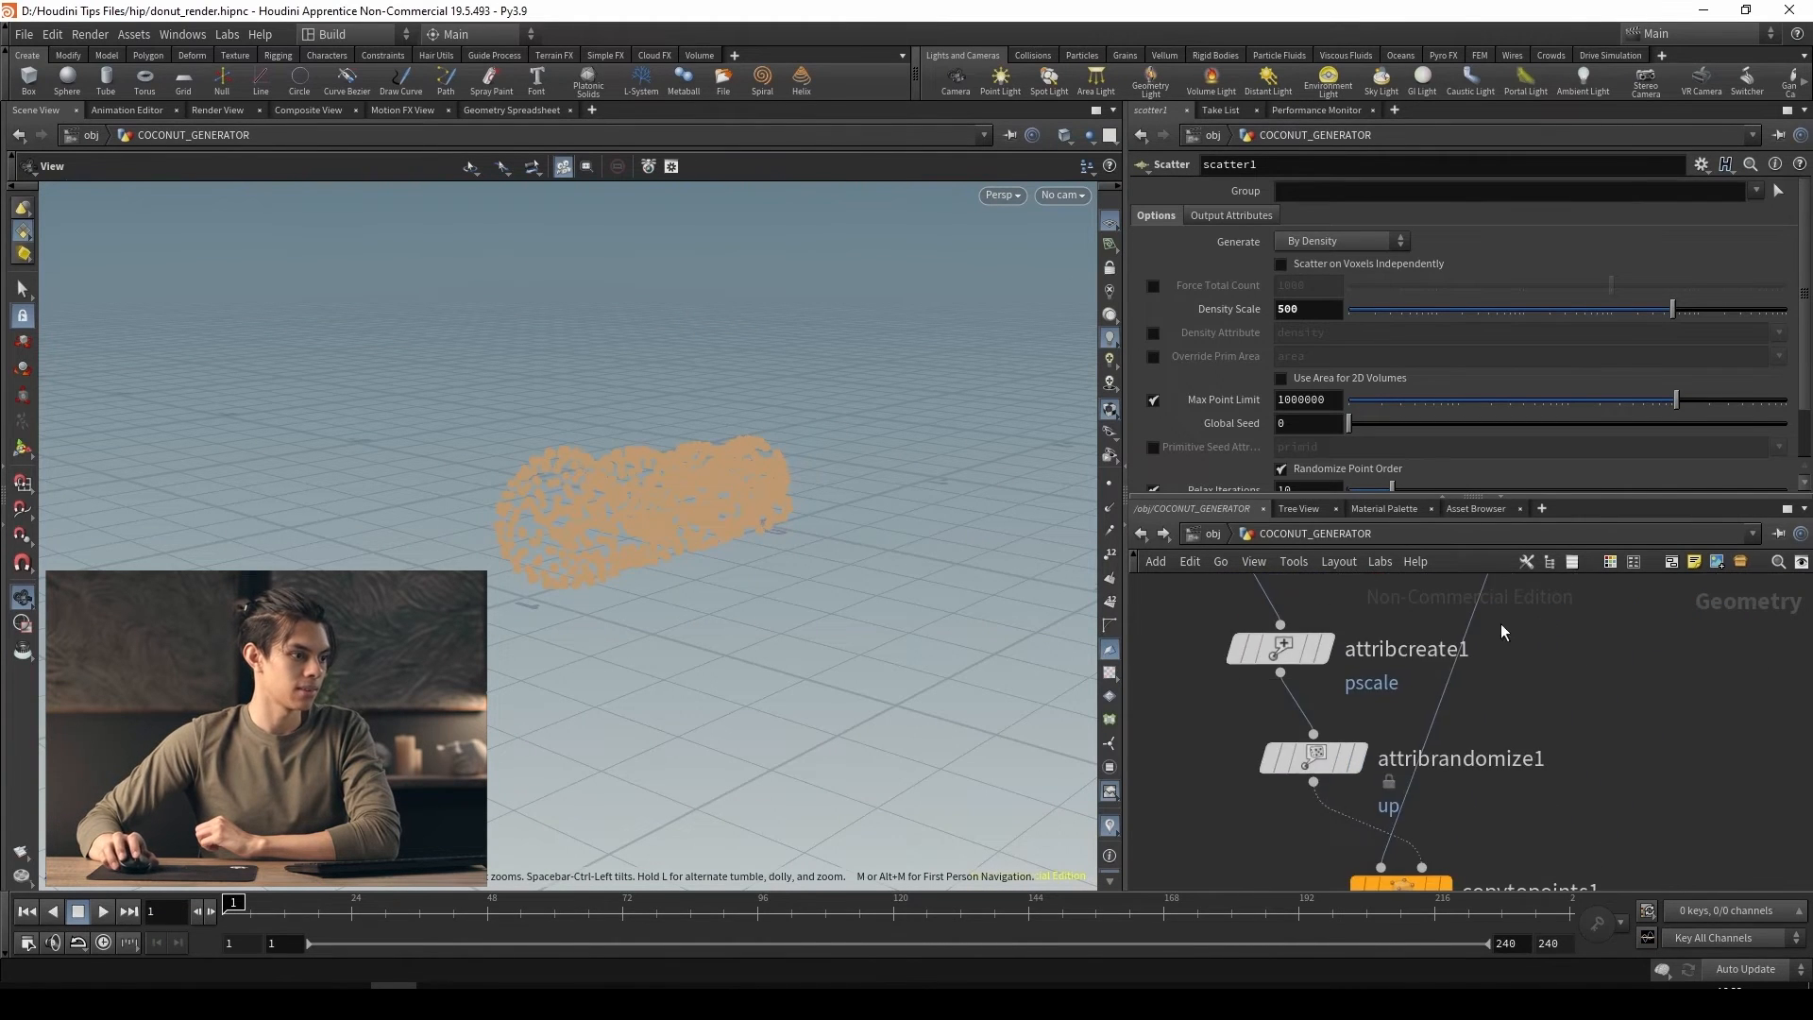
pyautogui.scroll(-3, 1510, 756)
pyautogui.moveTo(1510, 756); pyautogui.dragTo(1476, 616, button='middle')
pyautogui.scroll(3, 1451, 704)
pyautogui.click(1428, 825)
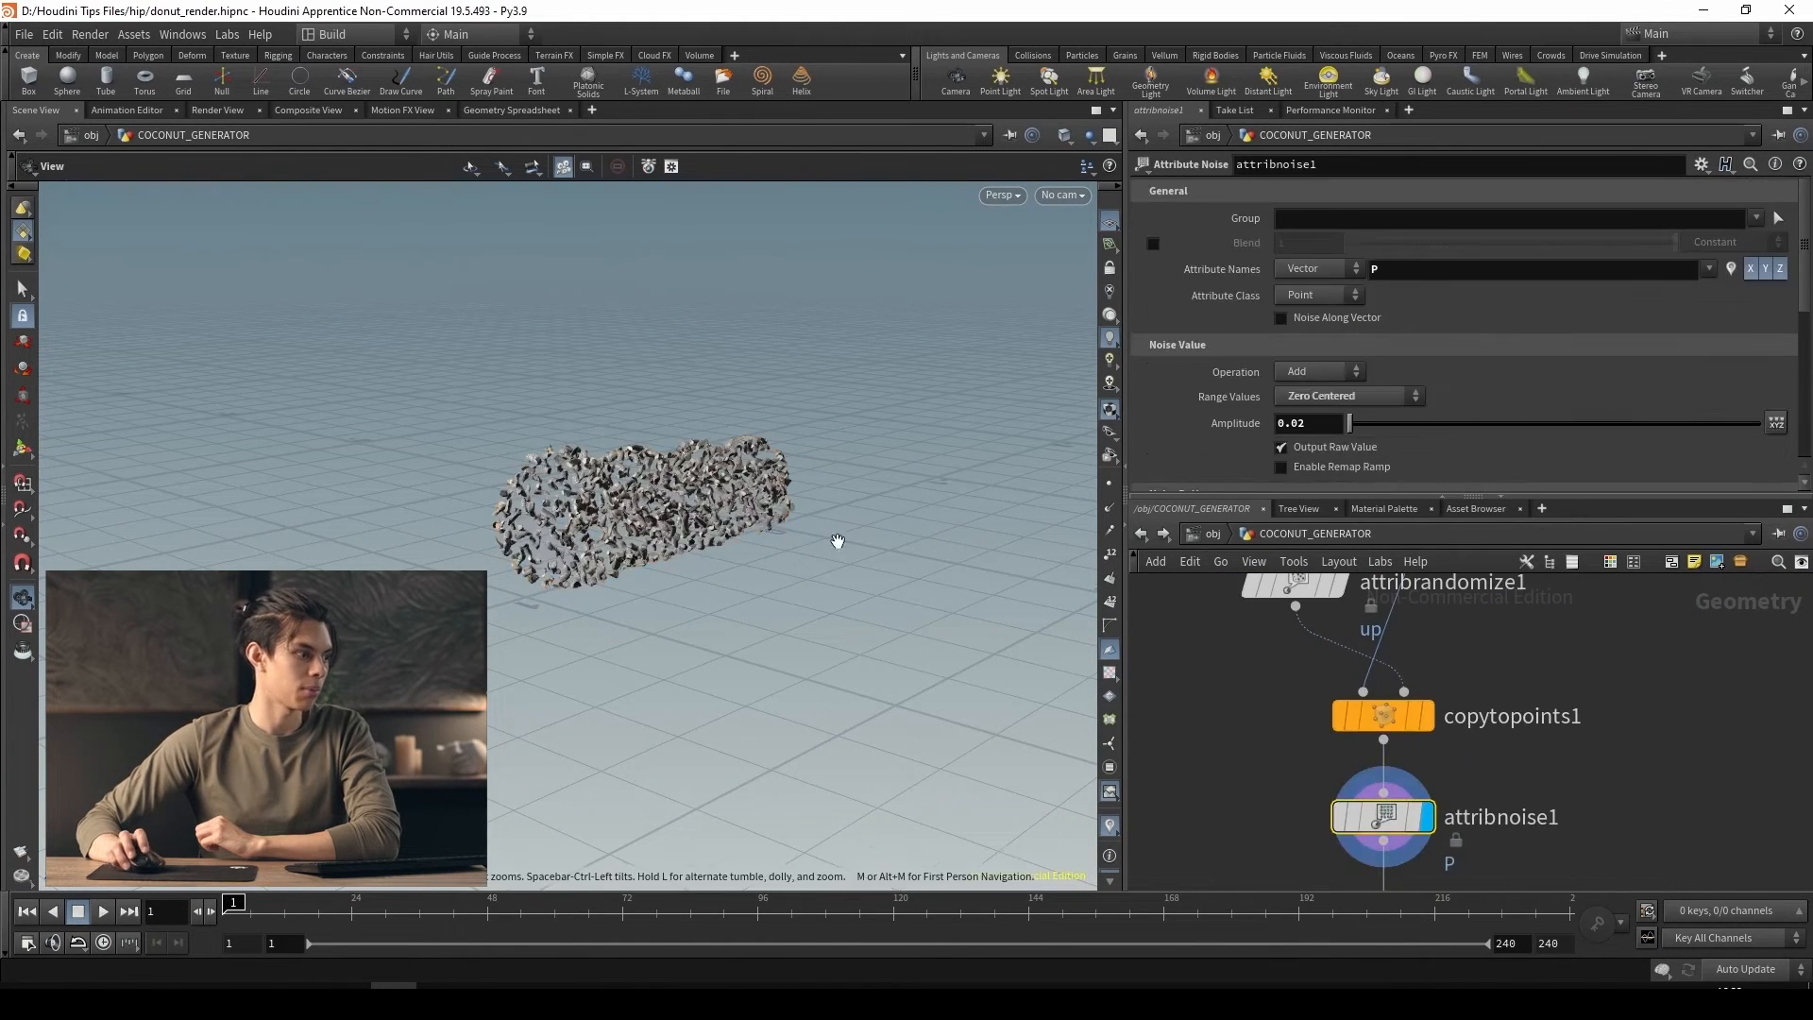
pyautogui.scroll(5, 606, 516)
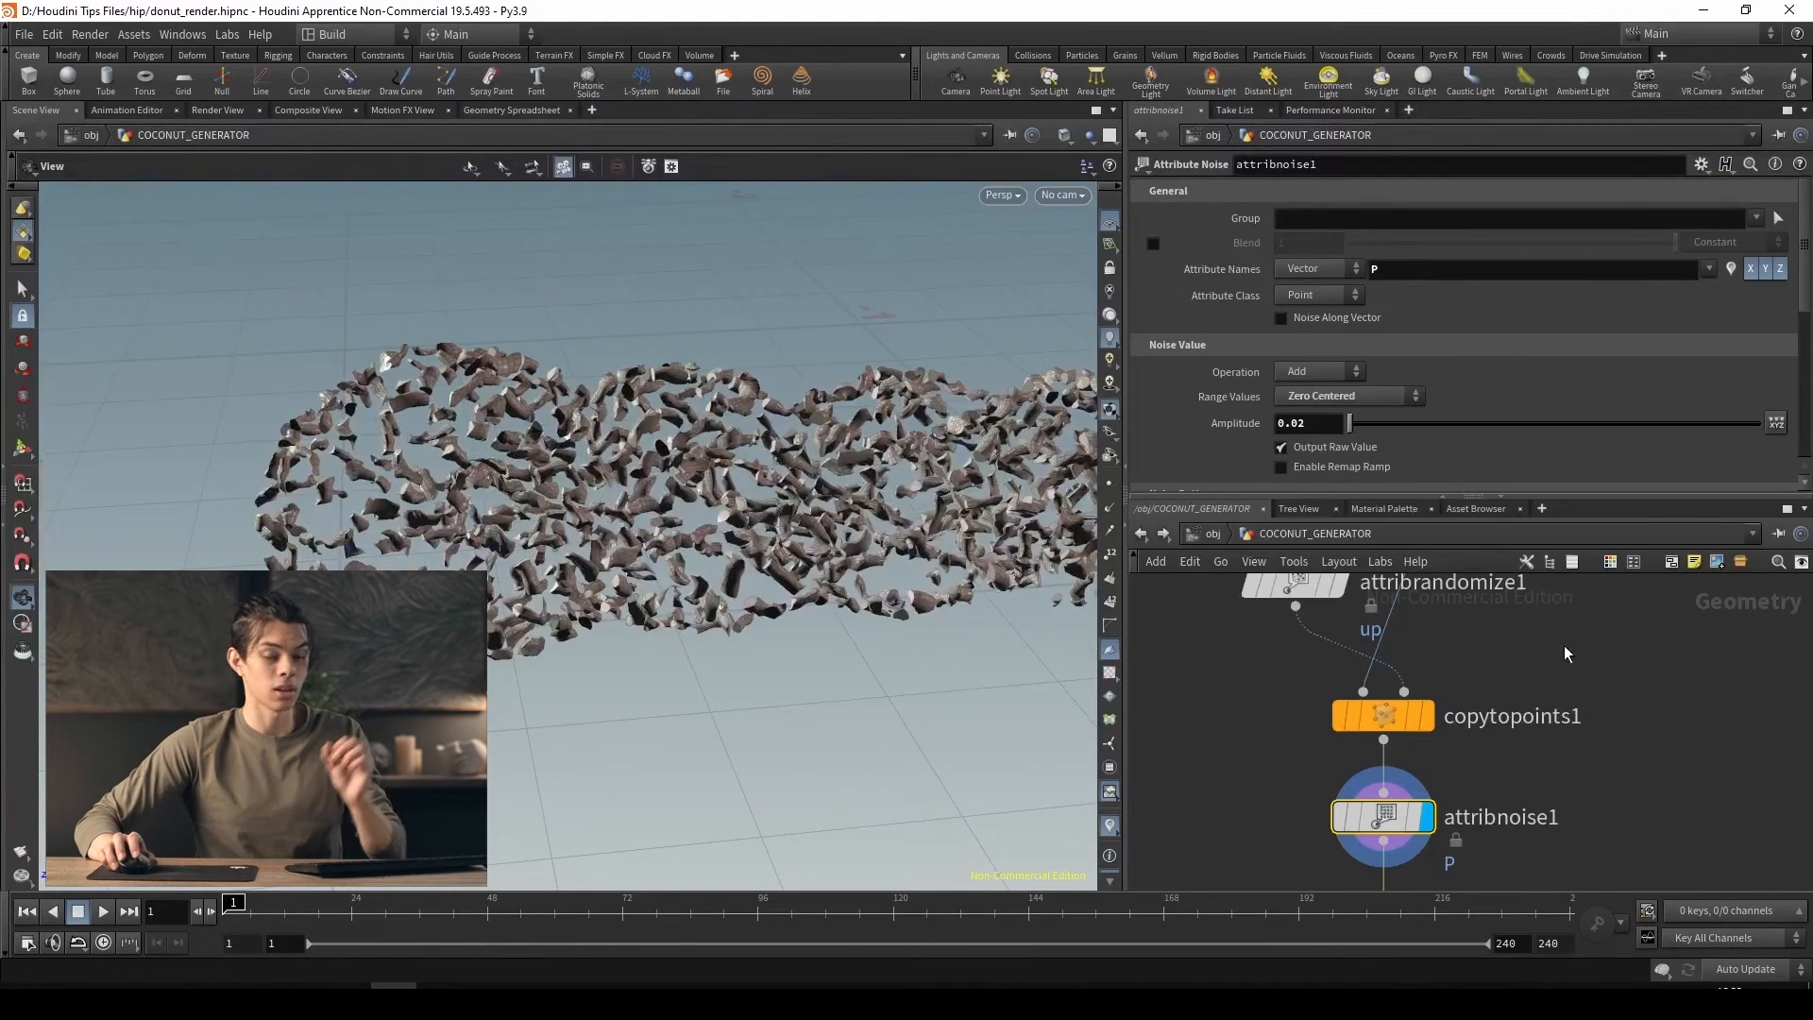
# Display scatter1 in COCONUT_GENERATOR and set its density scale to 1000
pyautogui.moveTo(1564, 658); pyautogui.dragTo(1611, 814, button='middle')
pyautogui.moveTo(1478, 736); pyautogui.dragTo(1511, 834, button='middle')
pyautogui.scroll(-3, 1511, 834)
pyautogui.moveTo(1468, 682); pyautogui.dragTo(1469, 708, button='middle')
pyautogui.scroll(3, 1433, 628)
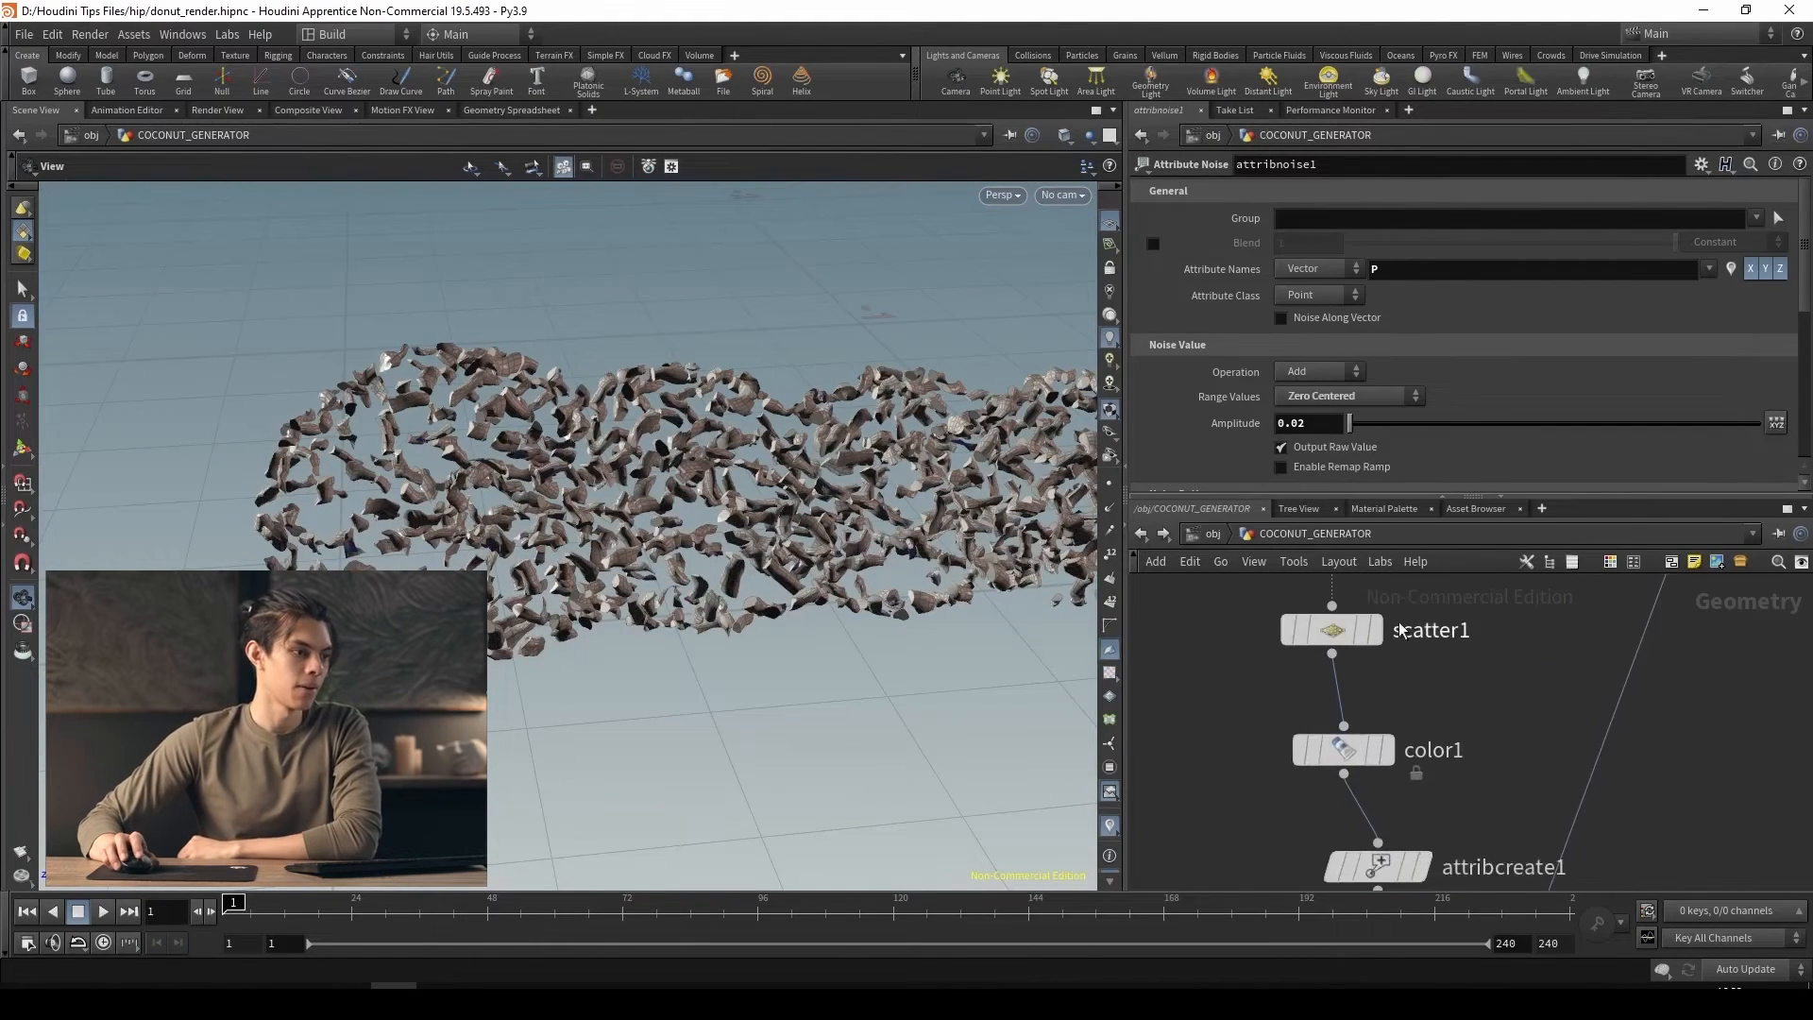
pyautogui.moveTo(1401, 631); pyautogui.dragTo(1399, 712, button='middle')
pyautogui.click(1394, 714)
pyautogui.click(1343, 714)
pyautogui.scroll(-3, 1455, 746)
pyautogui.moveTo(1480, 760); pyautogui.dragTo(1455, 713, button='middle')
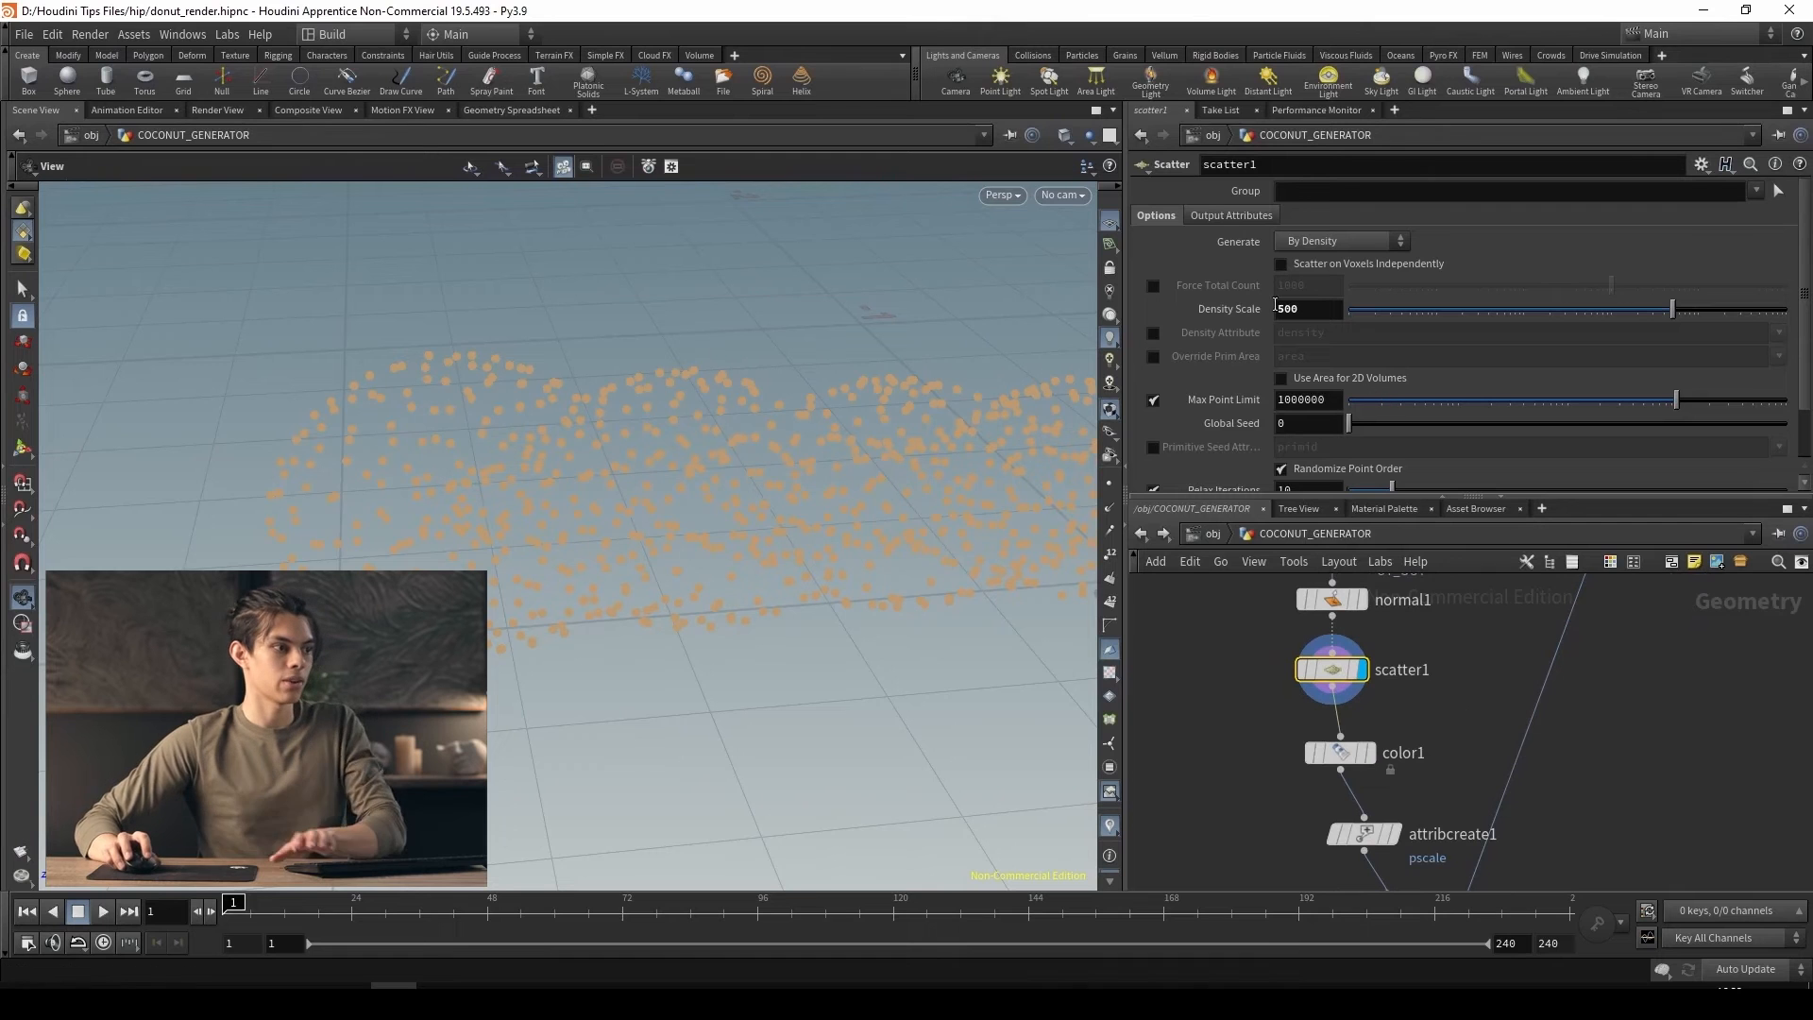
pyautogui.write('000')
pyautogui.press('Return')
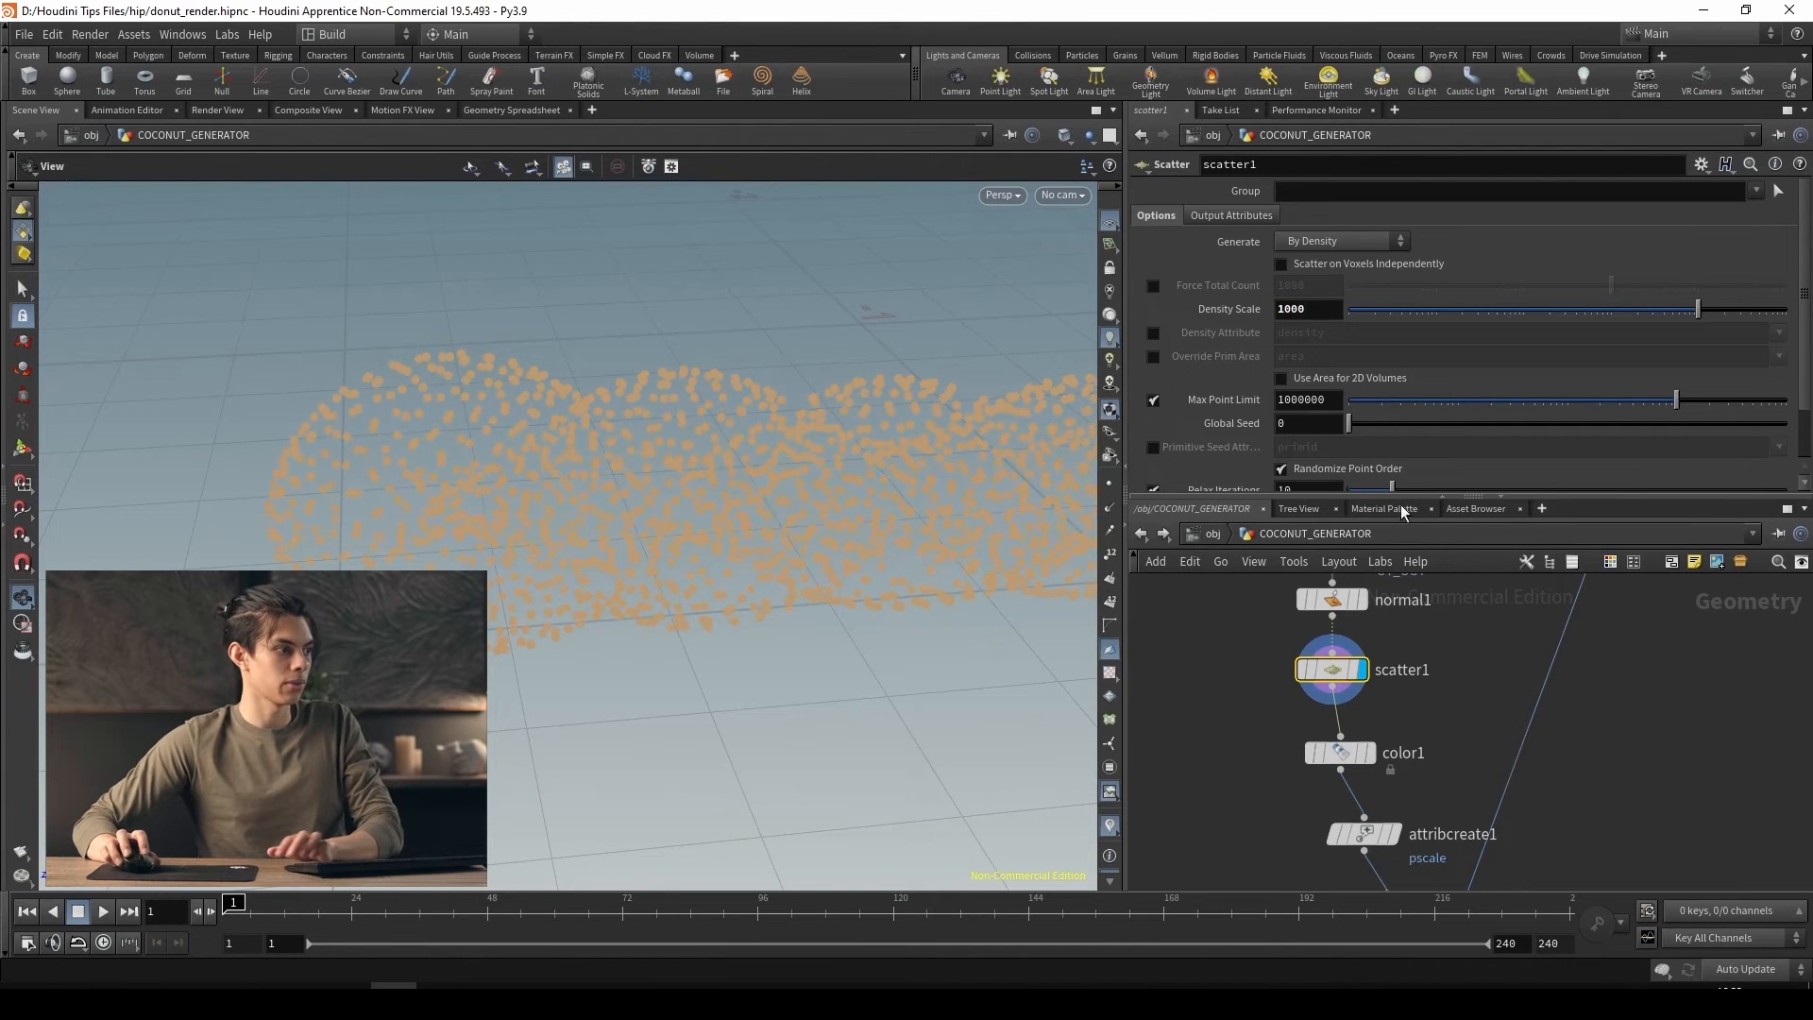
# Display the COCONUT_OUT result and reduce the pscale value in attribcreate1 to 0.013
pyautogui.scroll(-1, 1376, 738)
pyautogui.moveTo(1469, 817); pyautogui.dragTo(1338, 676, button='middle')
pyautogui.click(1355, 757)
pyautogui.click(1425, 817)
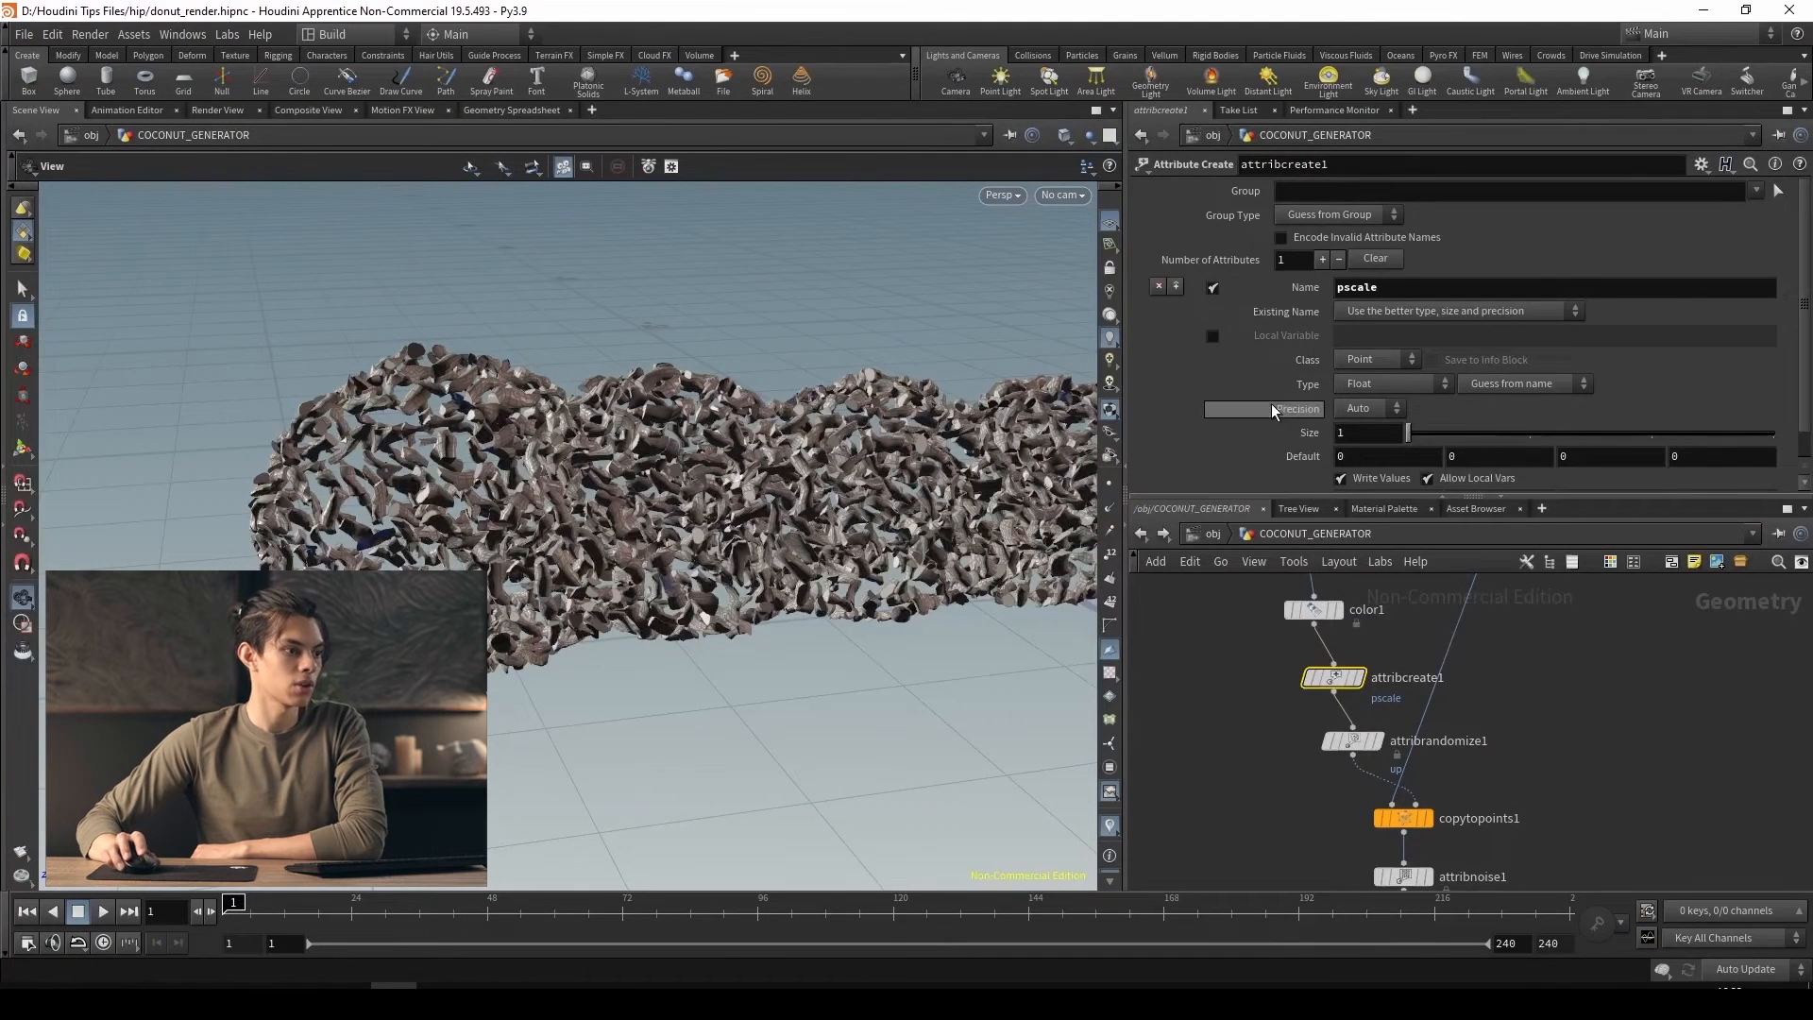
pyautogui.scroll(-1, 1331, 406)
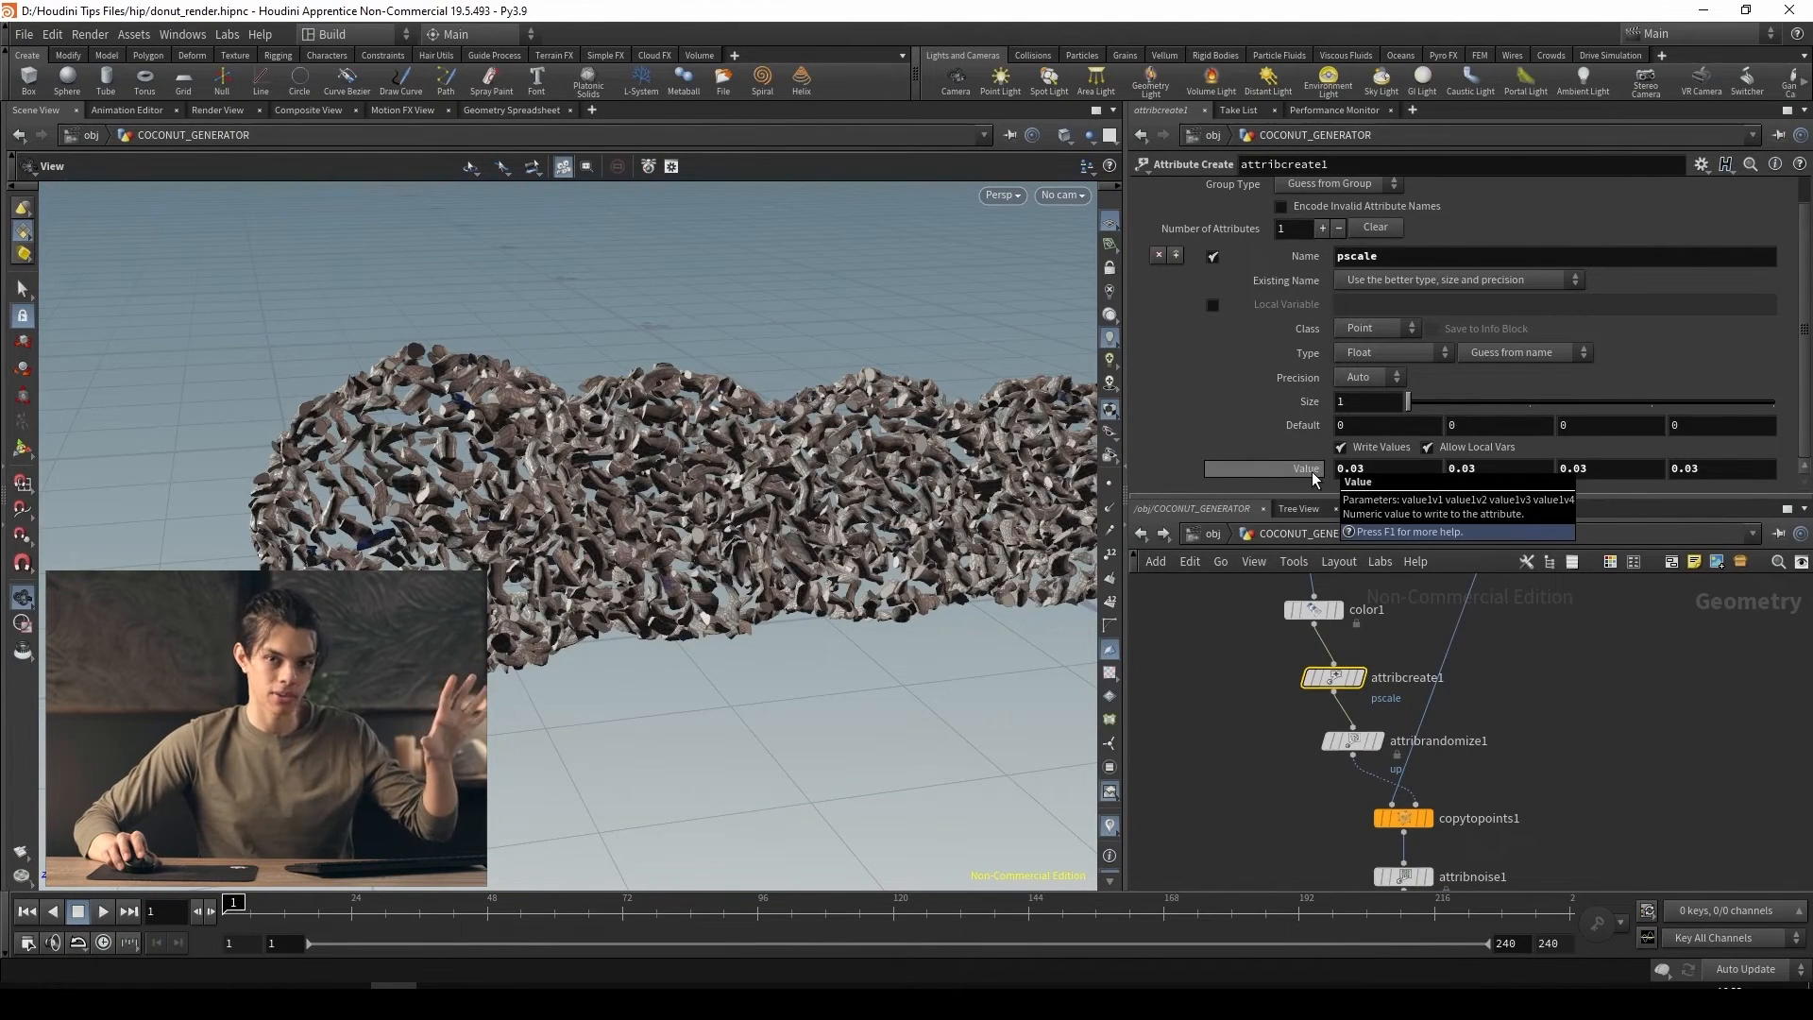
pyautogui.moveTo(1313, 477); pyautogui.dragTo(1159, 542, button='middle')
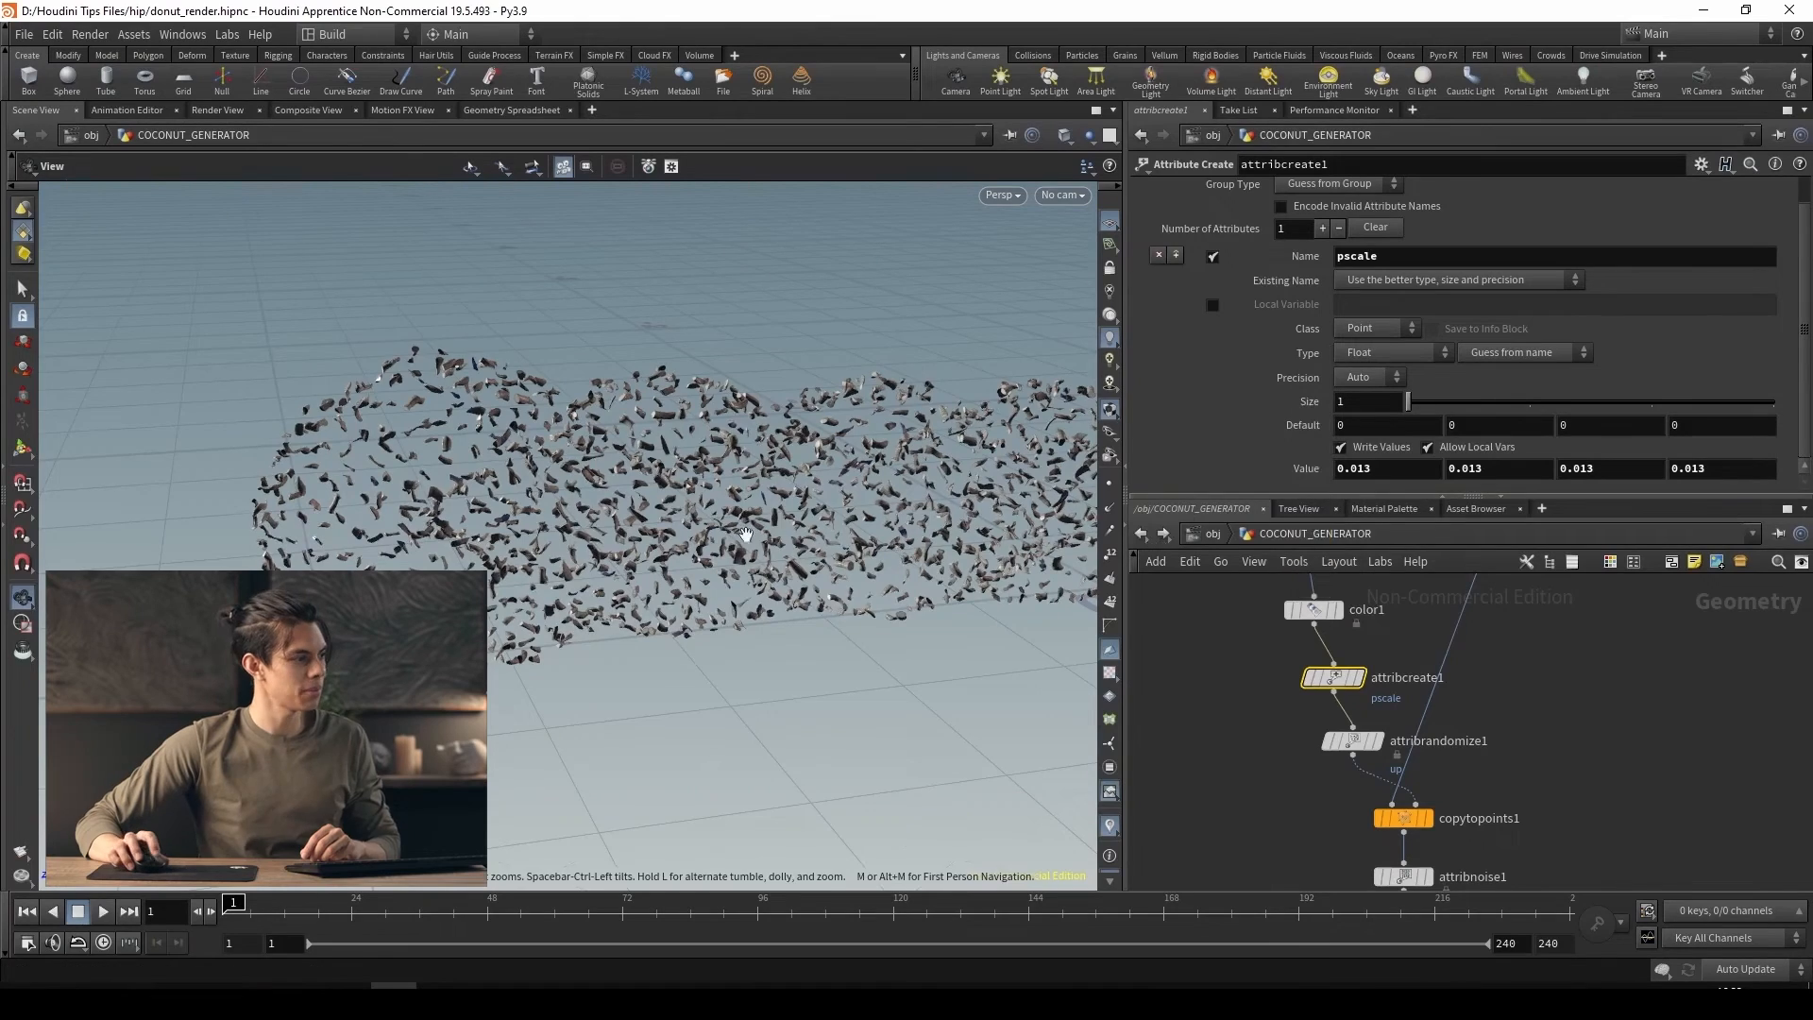
# Return to the object level and examine the size and shape of the coconut flakes on the spiral donut up close
pyautogui.moveTo(742, 536); pyautogui.dragTo(845, 472)
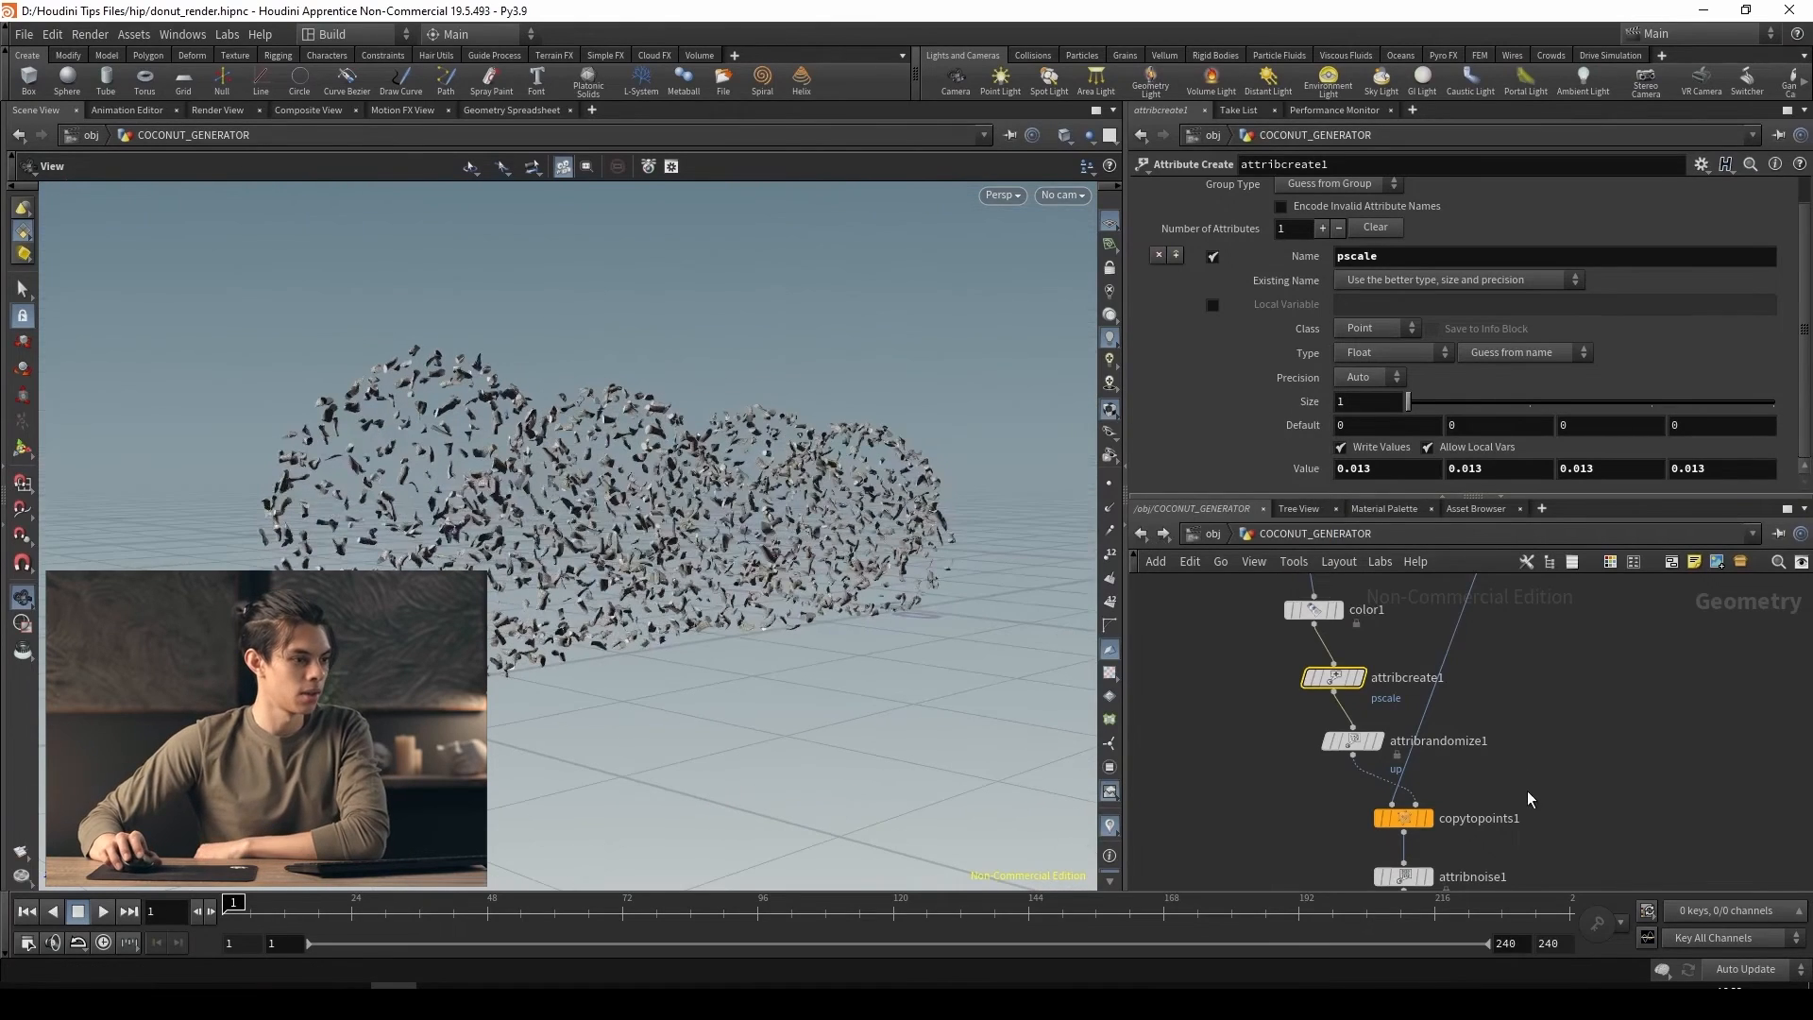
pyautogui.click(1213, 533)
pyautogui.moveTo(746, 533); pyautogui.dragTo(675, 595)
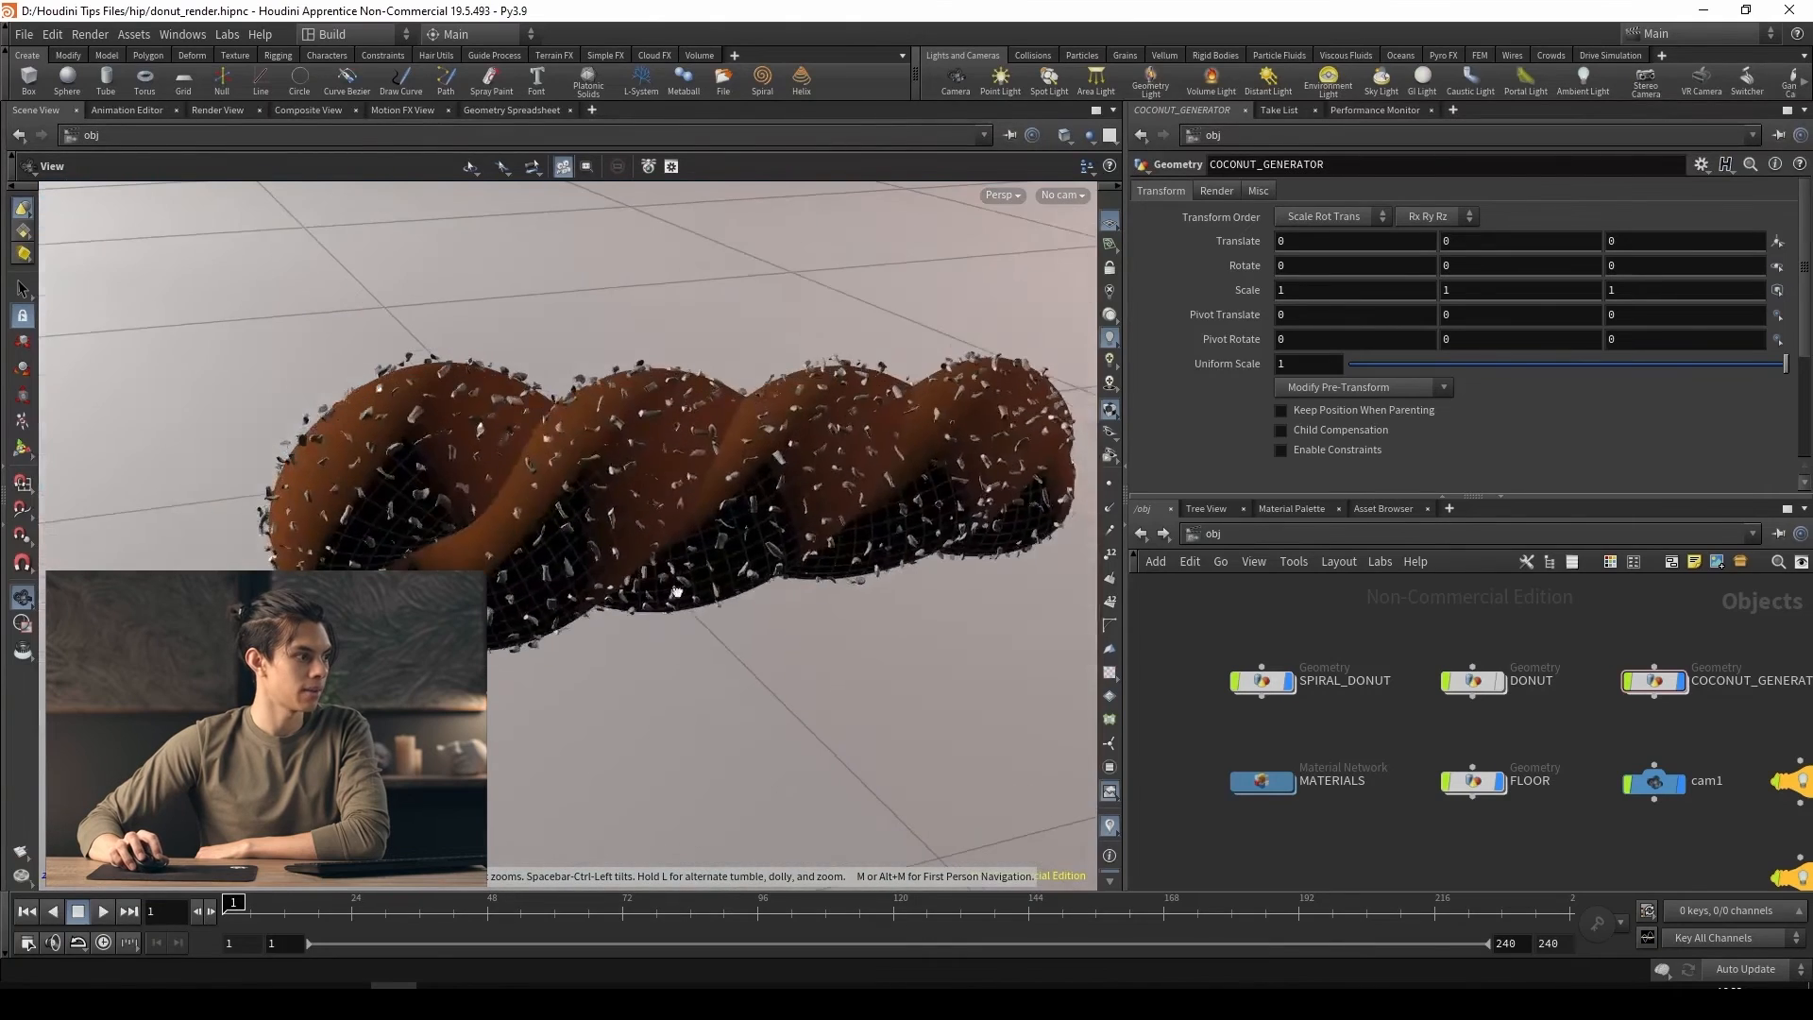
pyautogui.scroll(8, 473, 398)
pyautogui.moveTo(473, 398); pyautogui.dragTo(341, 320)
pyautogui.moveTo(341, 320); pyautogui.dragTo(654, 416, button='right')
# Set attribnoise1's amplitude to 0.01 and its element size to 0.025 inside COCONUT_GENERATOR
pyautogui.doubleClick(1654, 679)
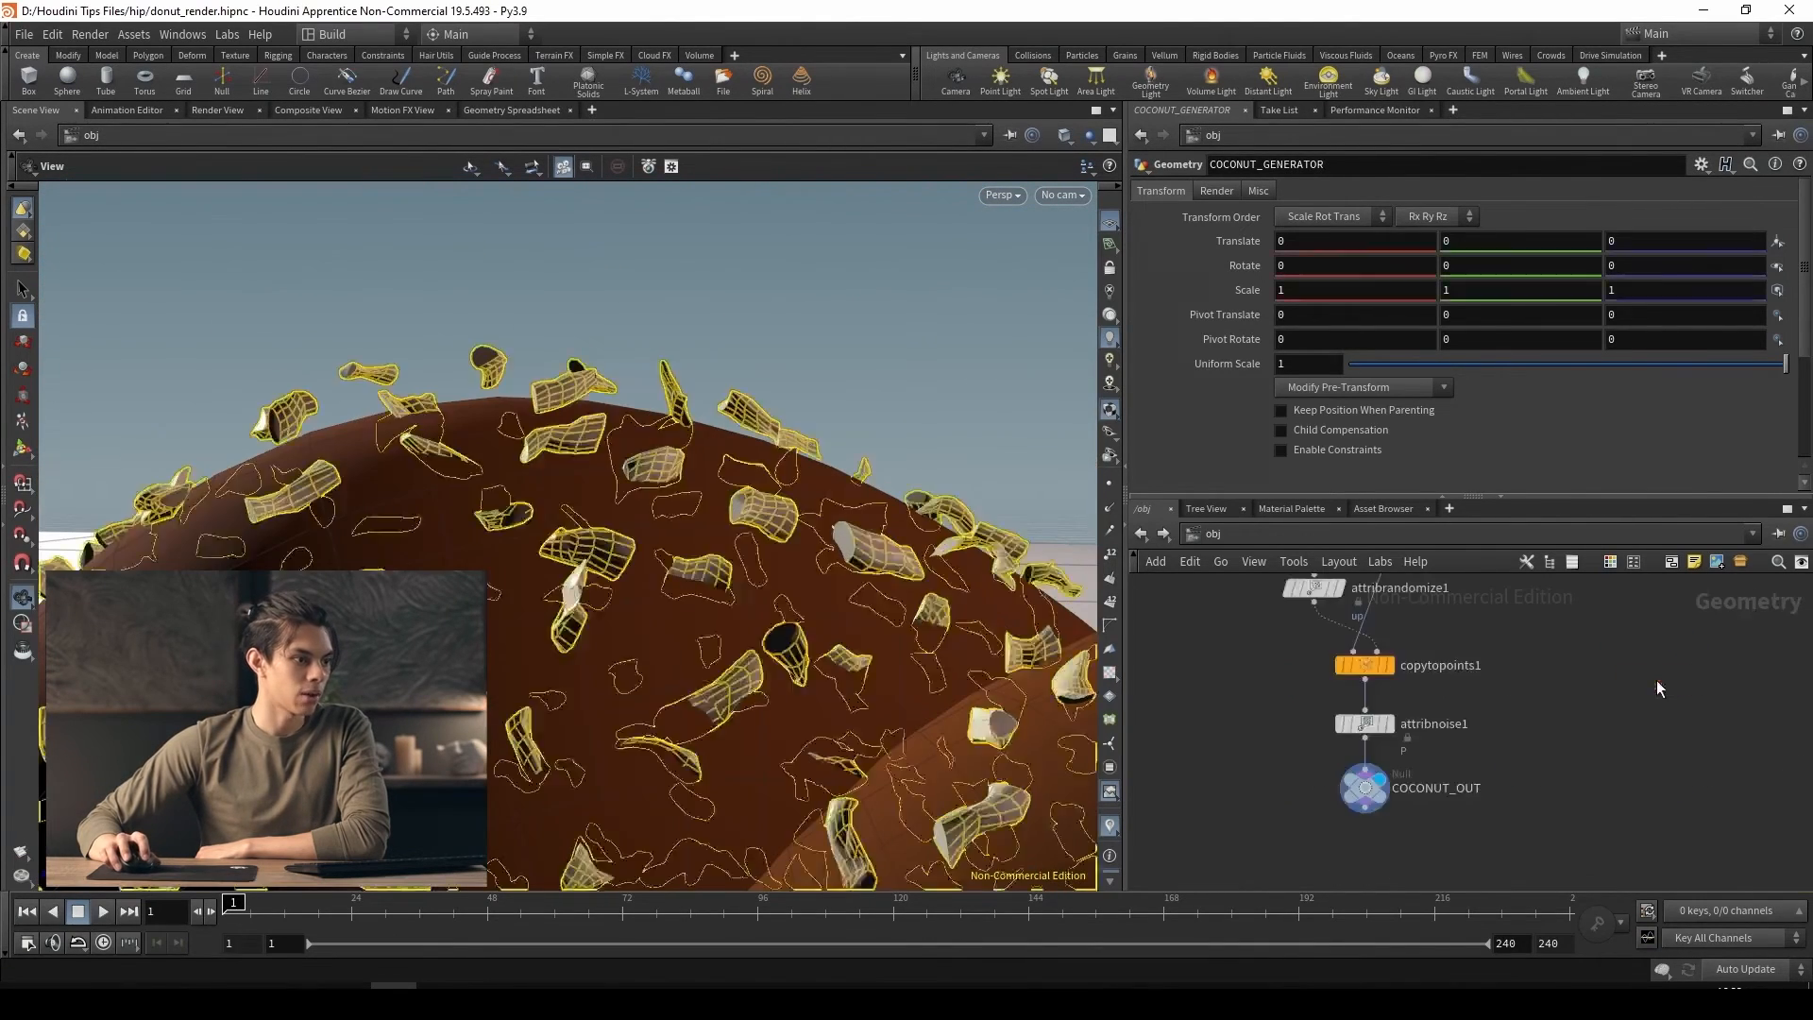
pyautogui.click(1367, 726)
pyautogui.scroll(-1, 1309, 429)
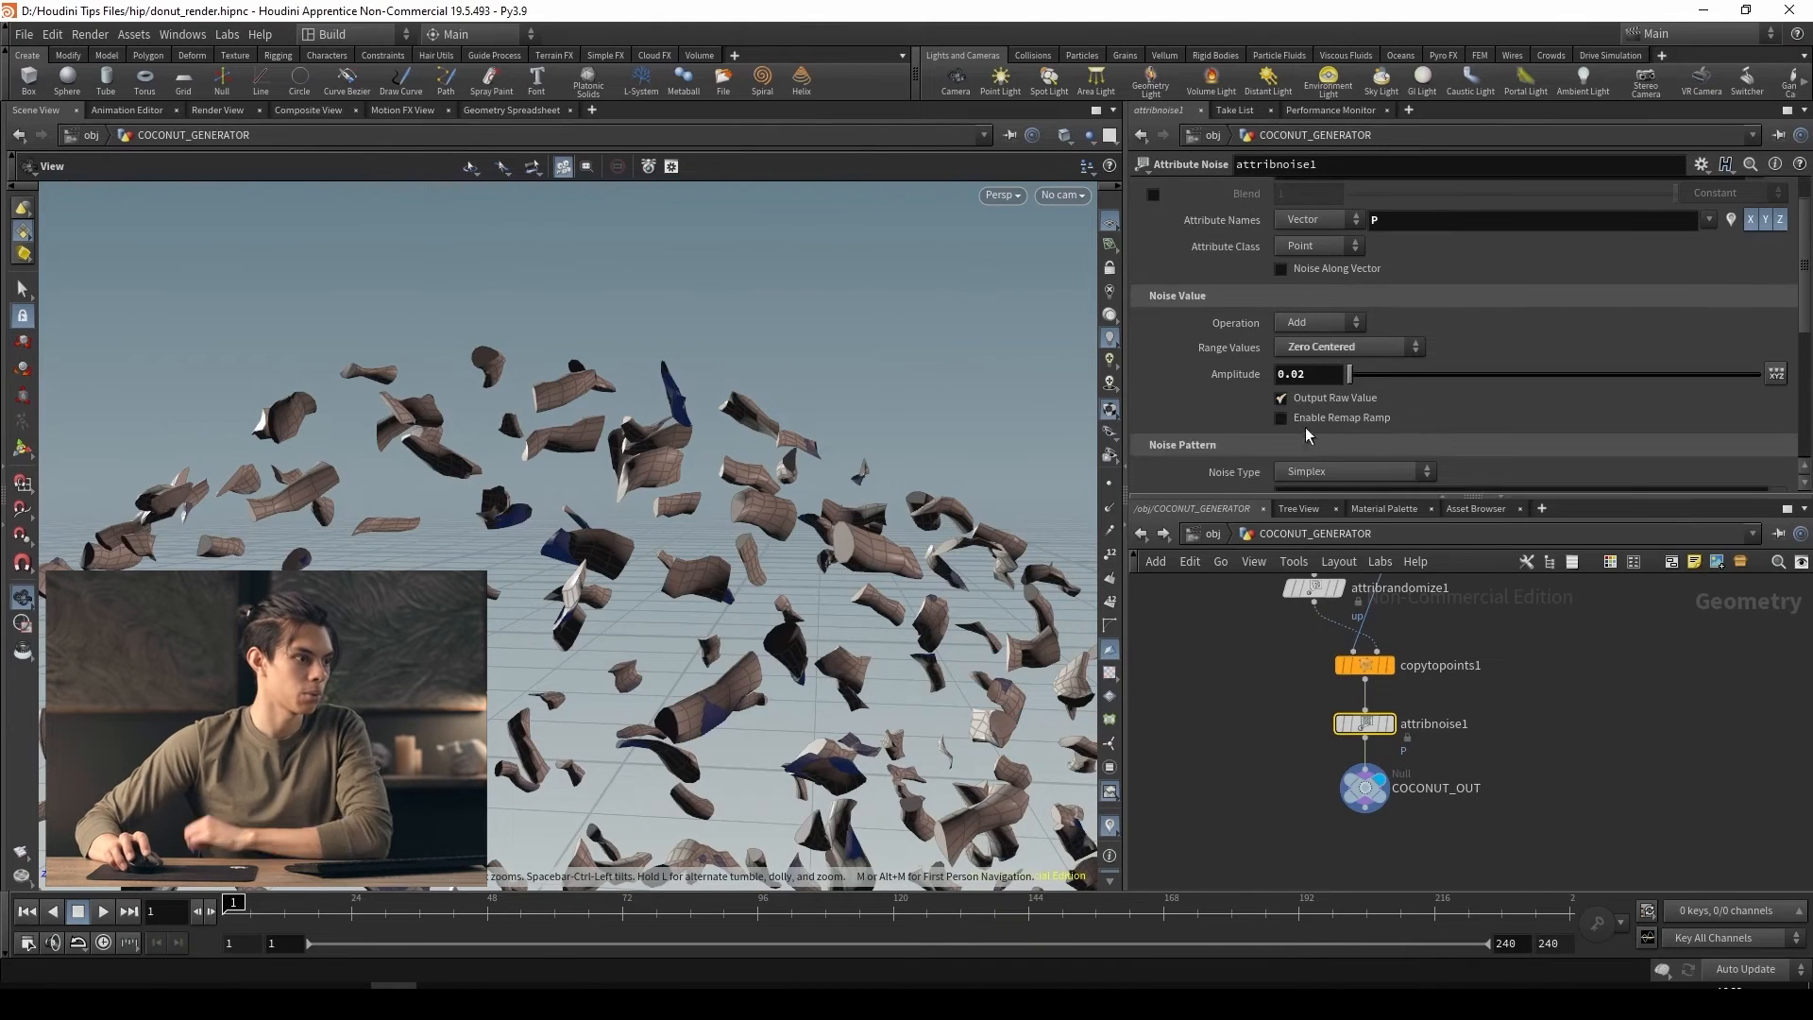
pyautogui.click(1302, 380)
pyautogui.press('BackSpace')
pyautogui.write('1')
pyautogui.press('Return')
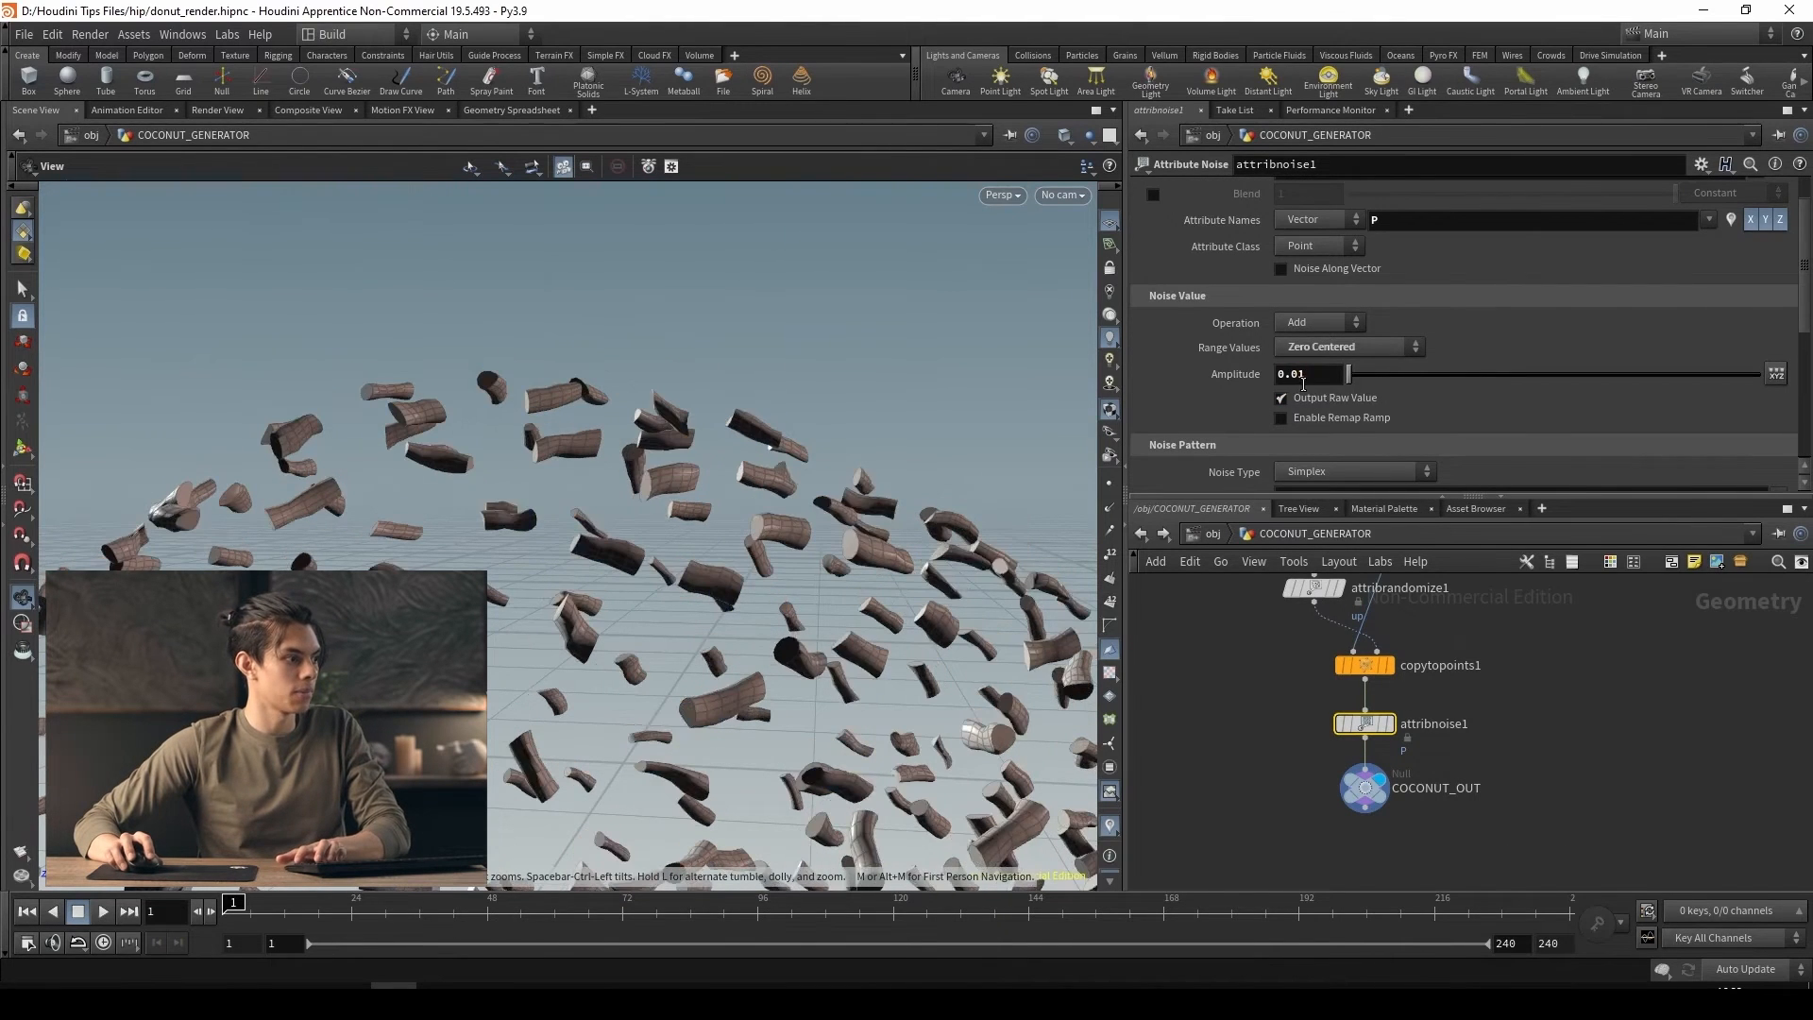
pyautogui.scroll(-2, 1225, 444)
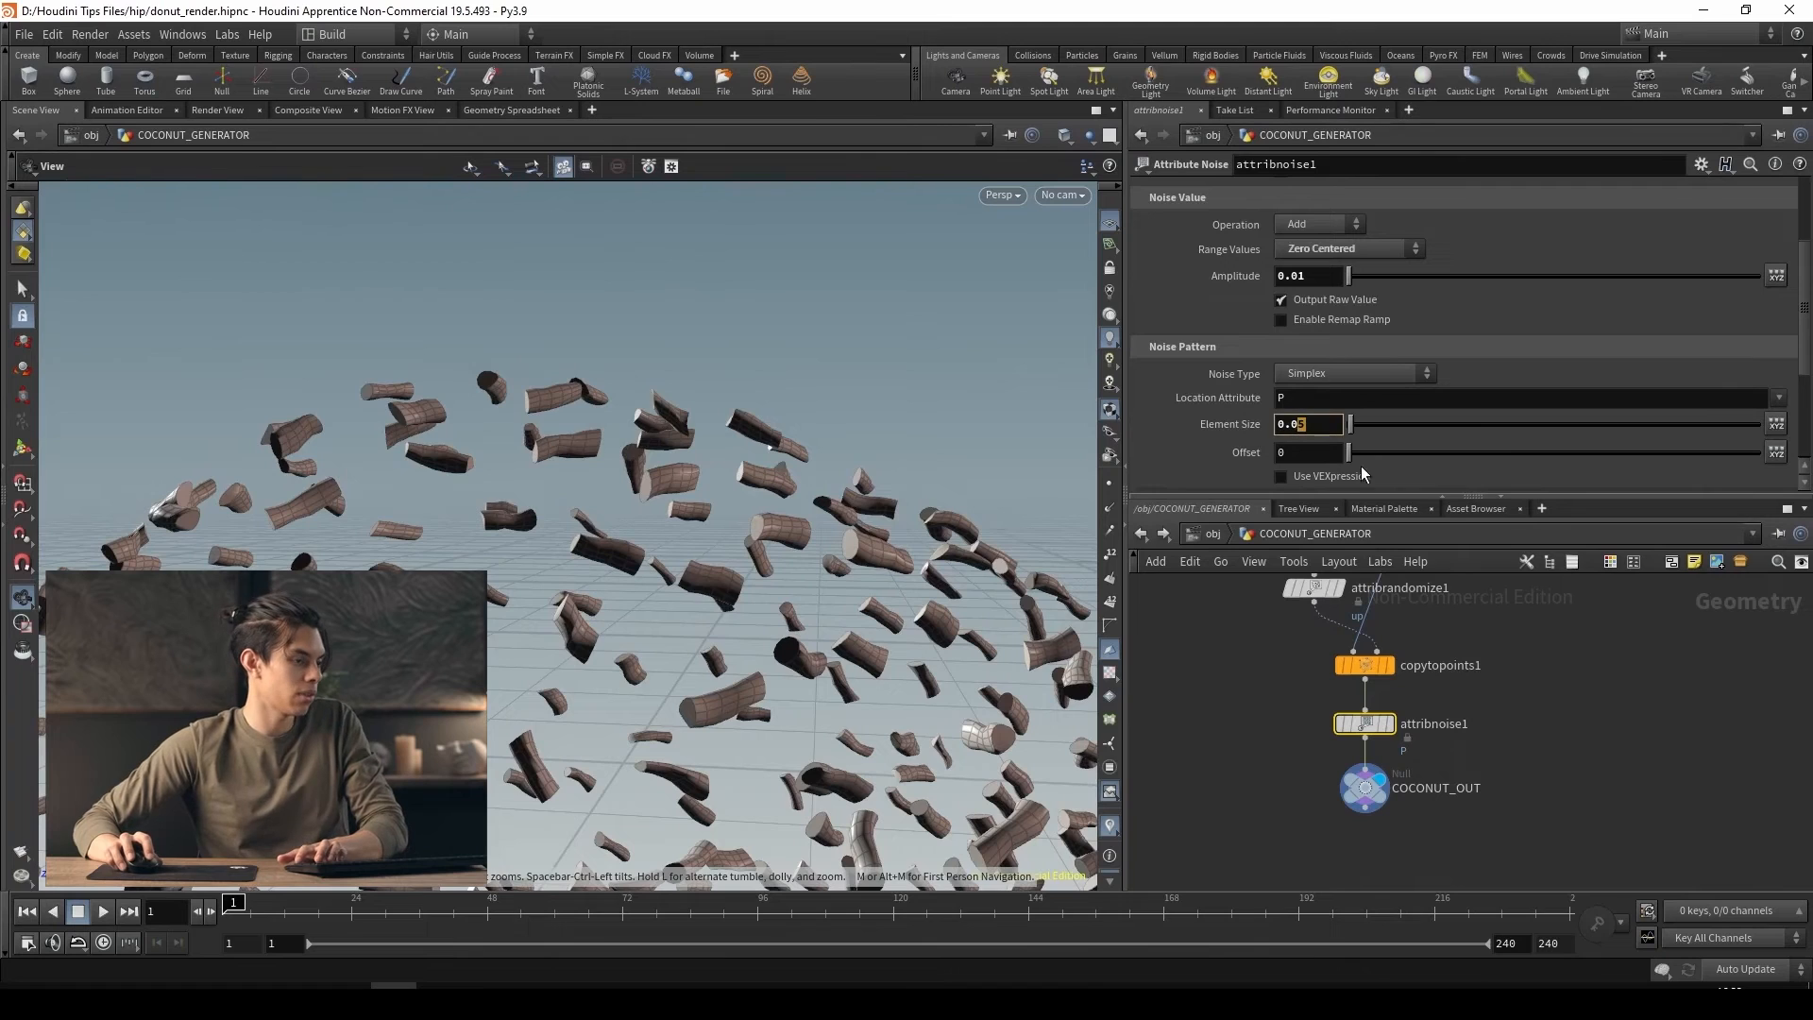
pyautogui.write('2')
pyautogui.press('Return')
# Go back to the object level, deselect the coconut and examine the flake coverage along the spiral donut
pyautogui.scroll(-8, 725, 601)
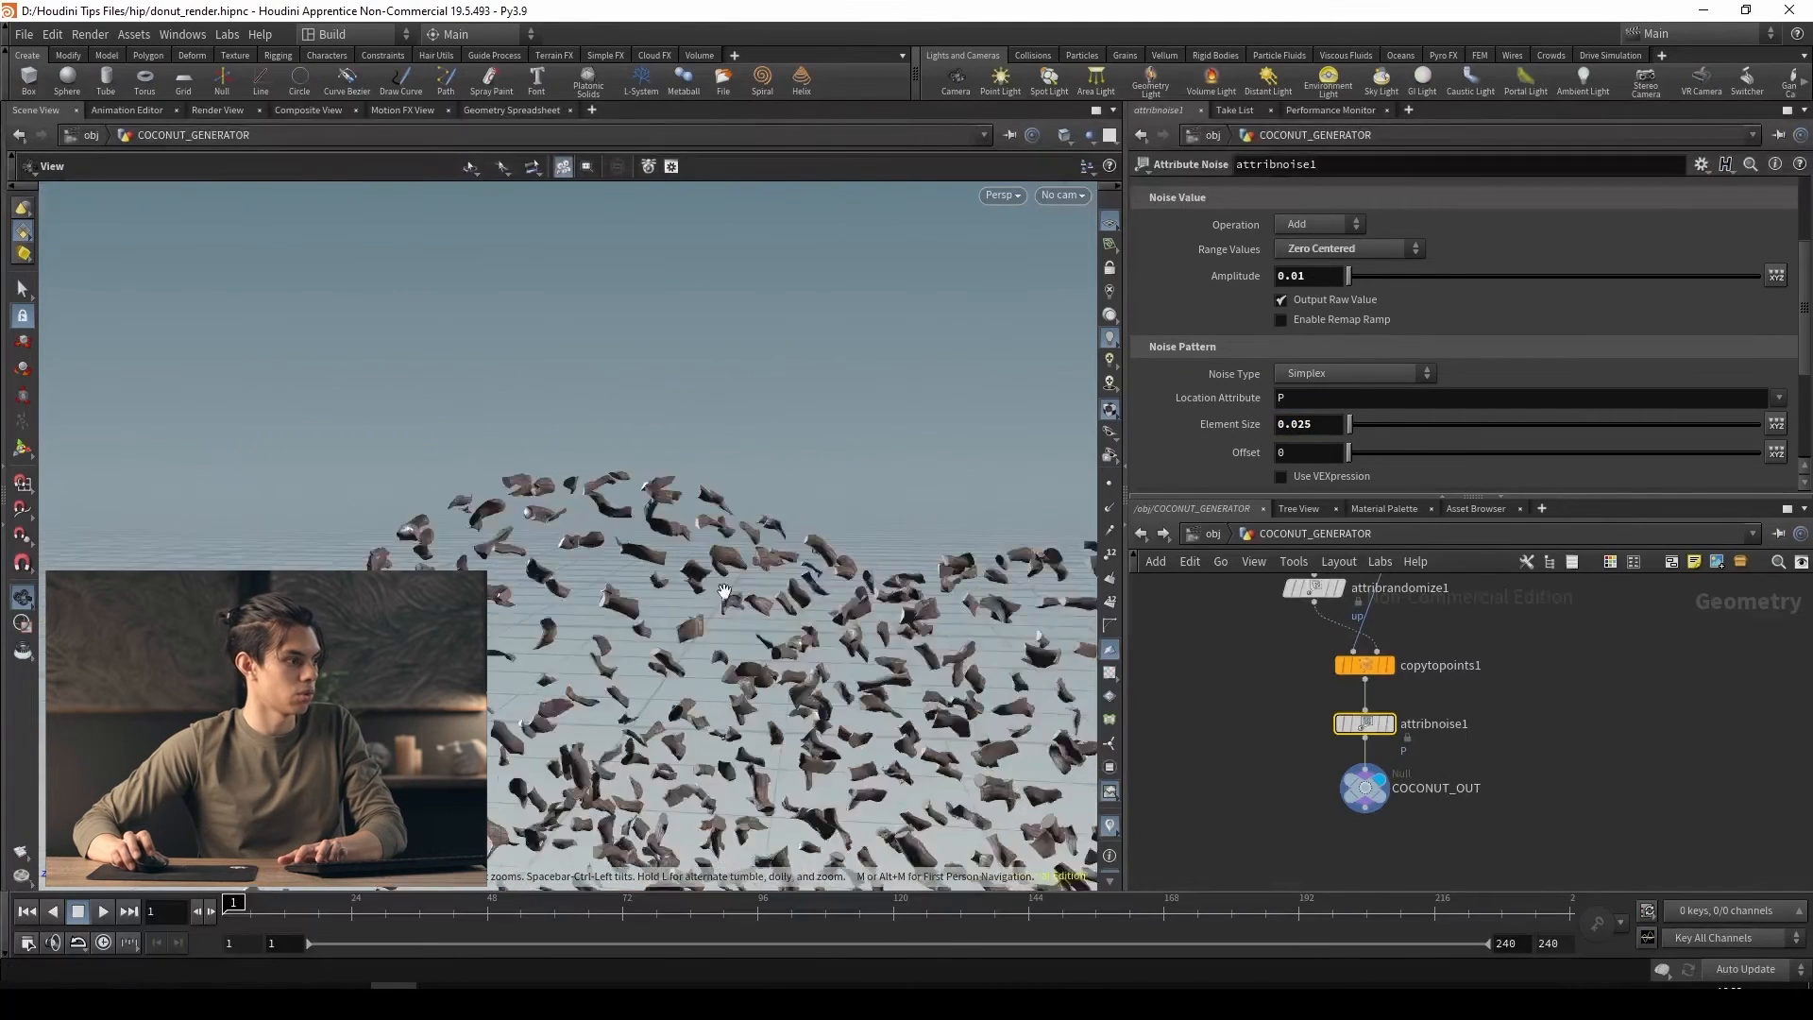
pyautogui.moveTo(731, 558); pyautogui.dragTo(887, 579)
pyautogui.click(1214, 535)
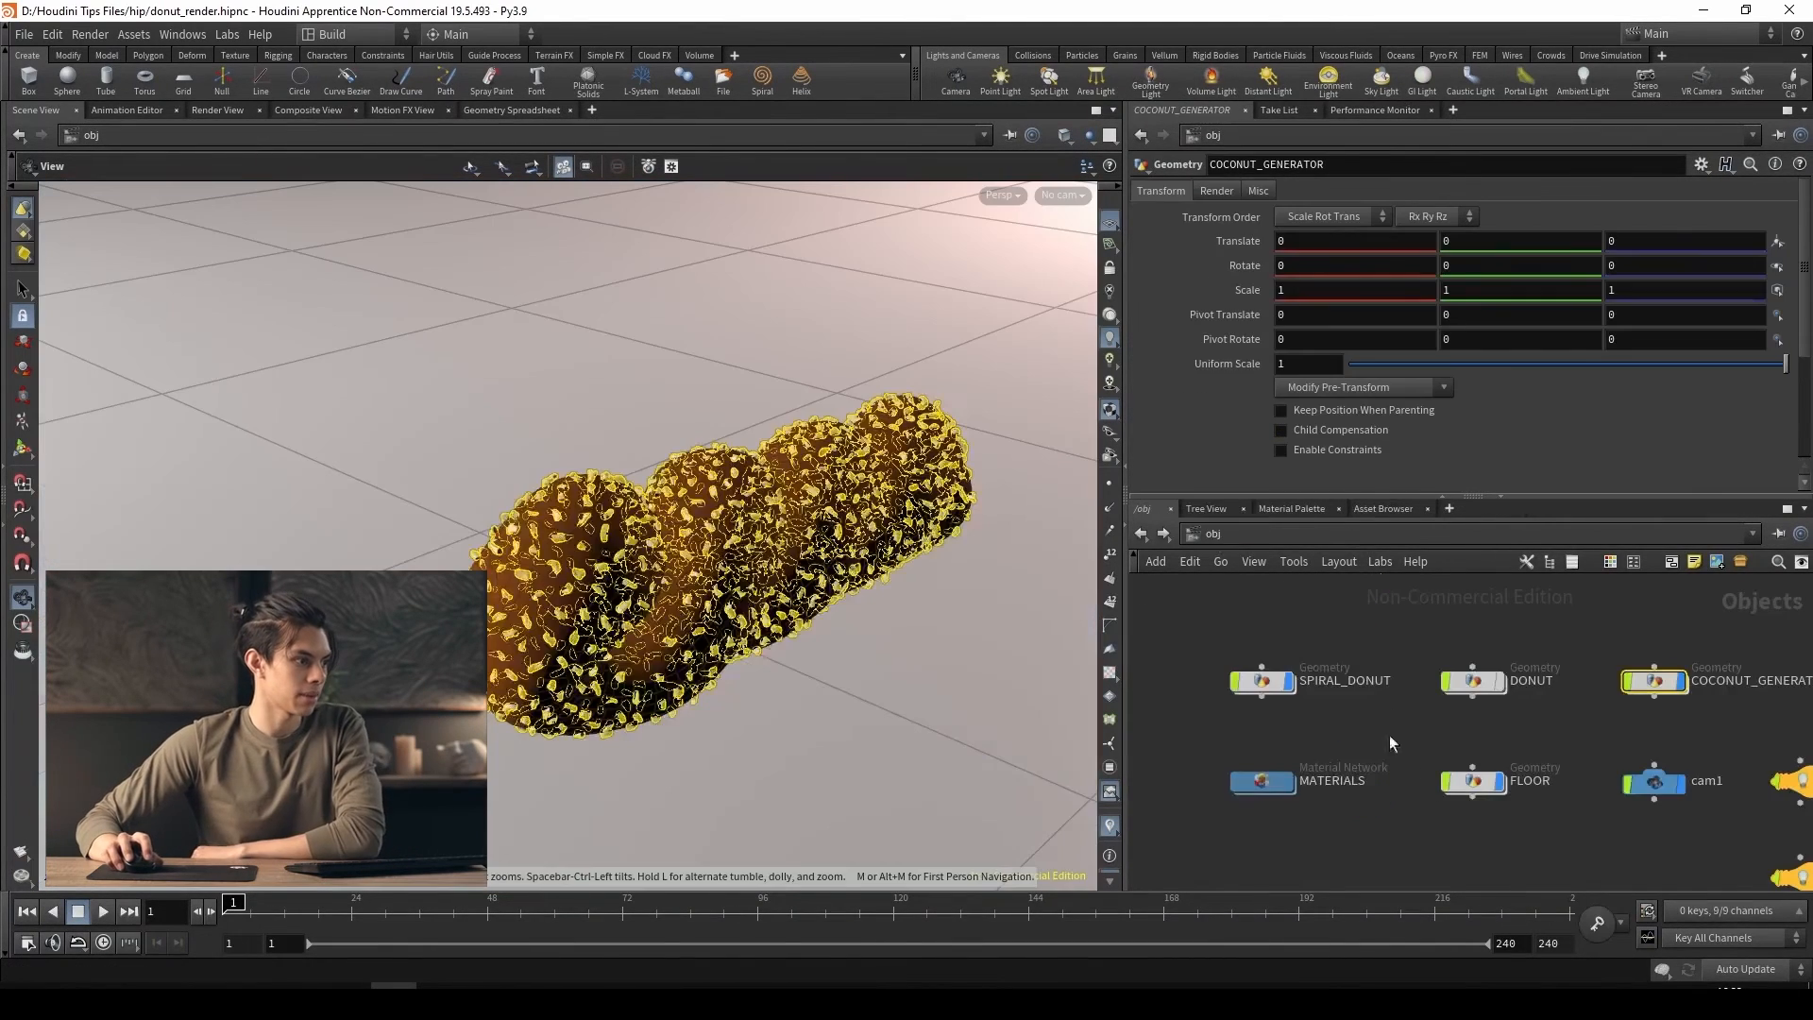
pyautogui.click(1350, 849)
pyautogui.moveTo(951, 680); pyautogui.dragTo(671, 648)
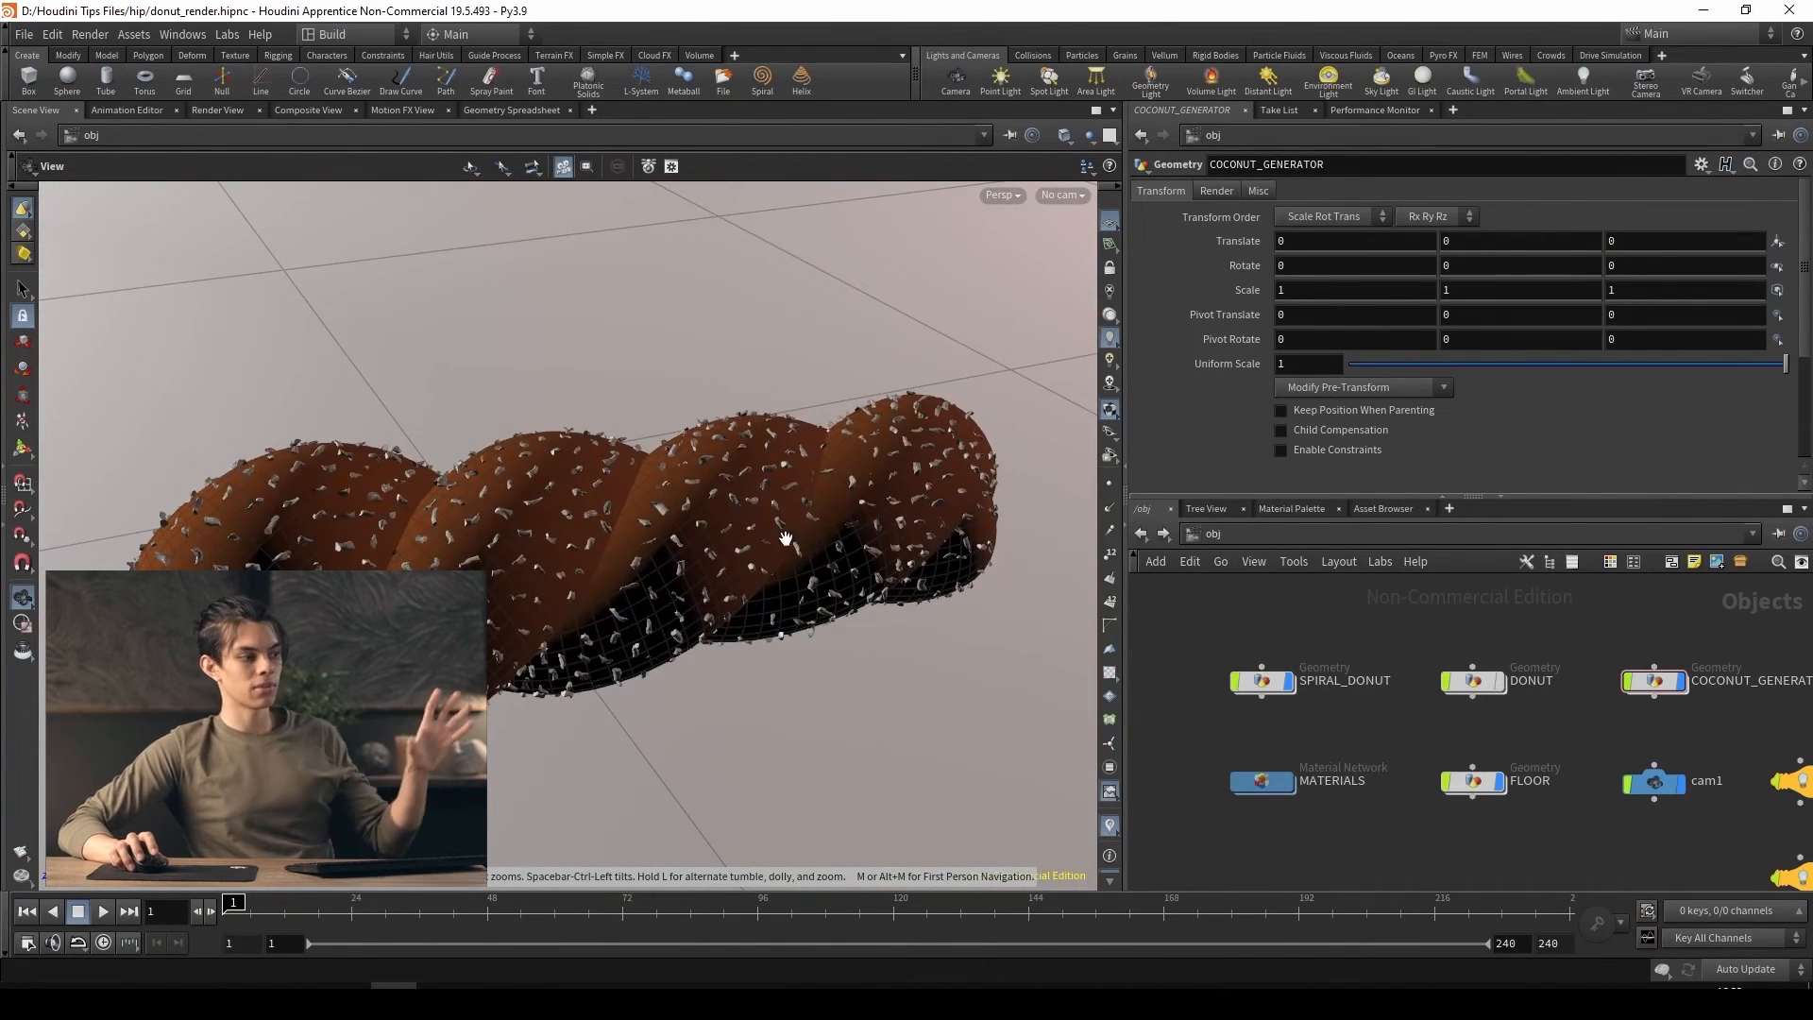
# Reopen COCONUT_GENERATOR and move its upper nodes to make room between normal1 and scatter1
pyautogui.doubleClick(1654, 681)
pyautogui.scroll(-3, 1447, 734)
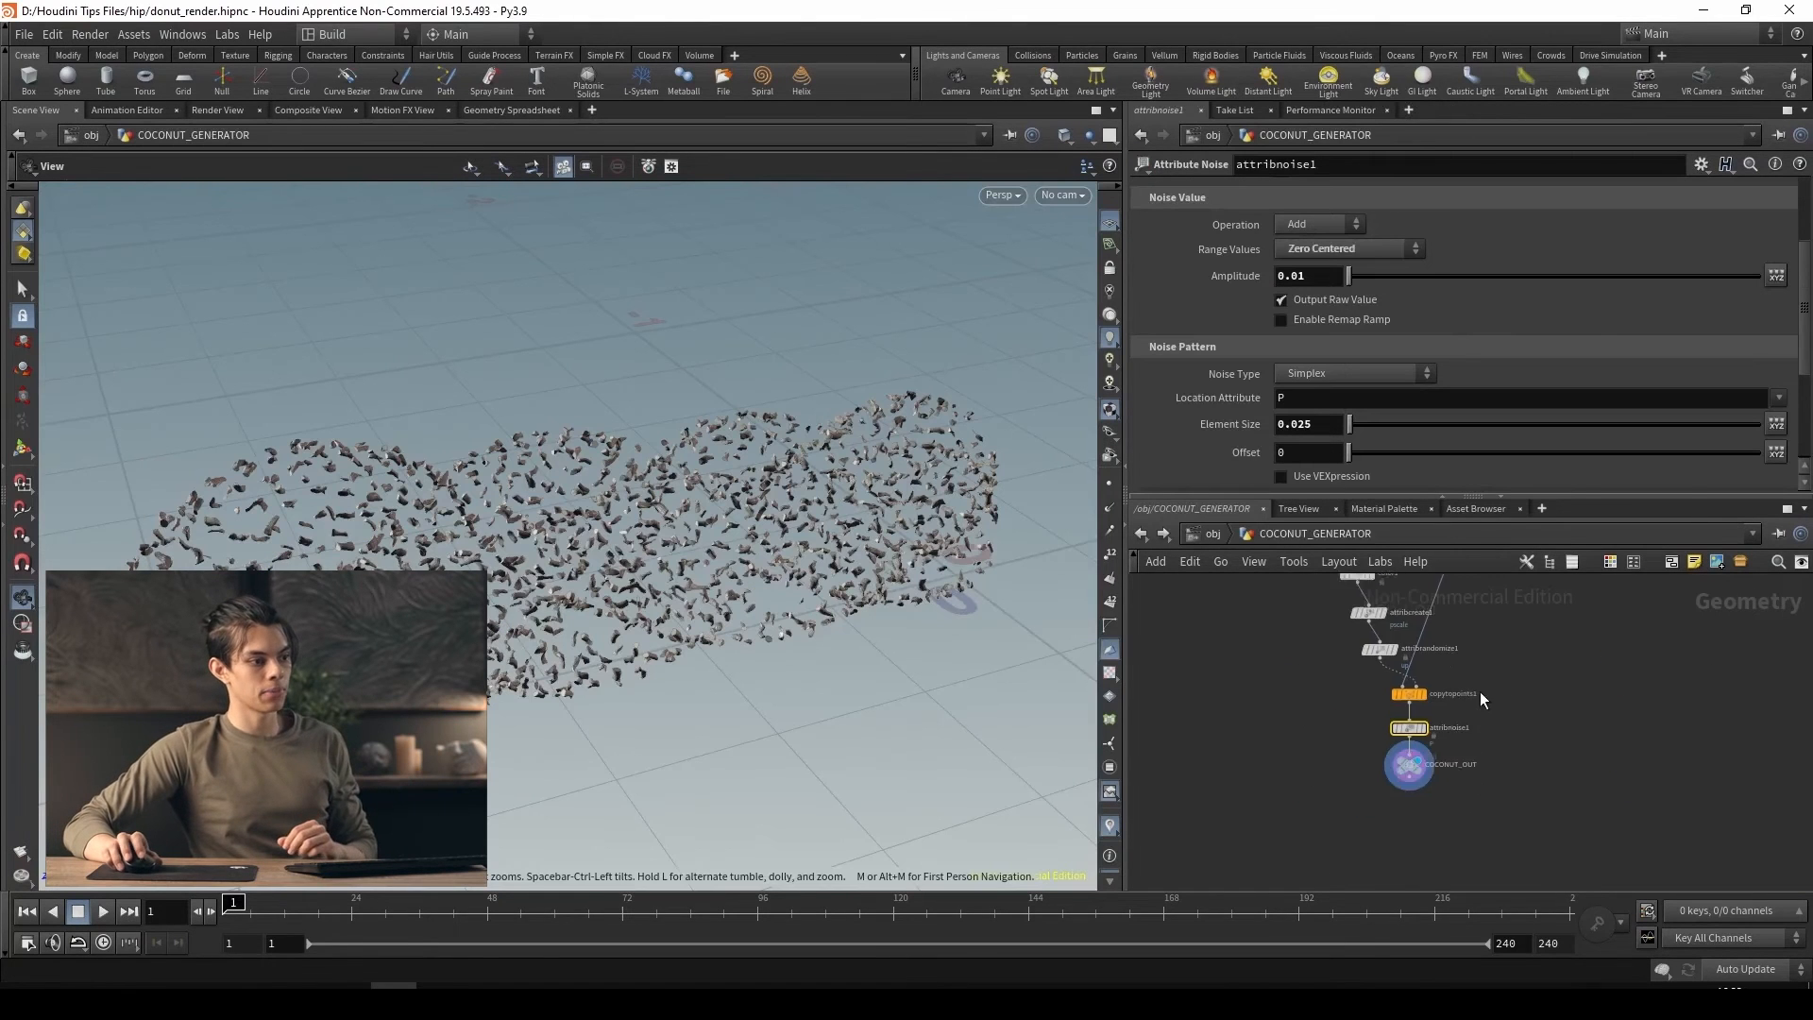
pyautogui.moveTo(1484, 618); pyautogui.dragTo(1473, 864, button='middle')
pyautogui.scroll(3, 1397, 717)
pyautogui.moveTo(1318, 692); pyautogui.dragTo(1306, 610)
pyautogui.moveTo(1314, 682); pyautogui.dragTo(1322, 722, button='middle')
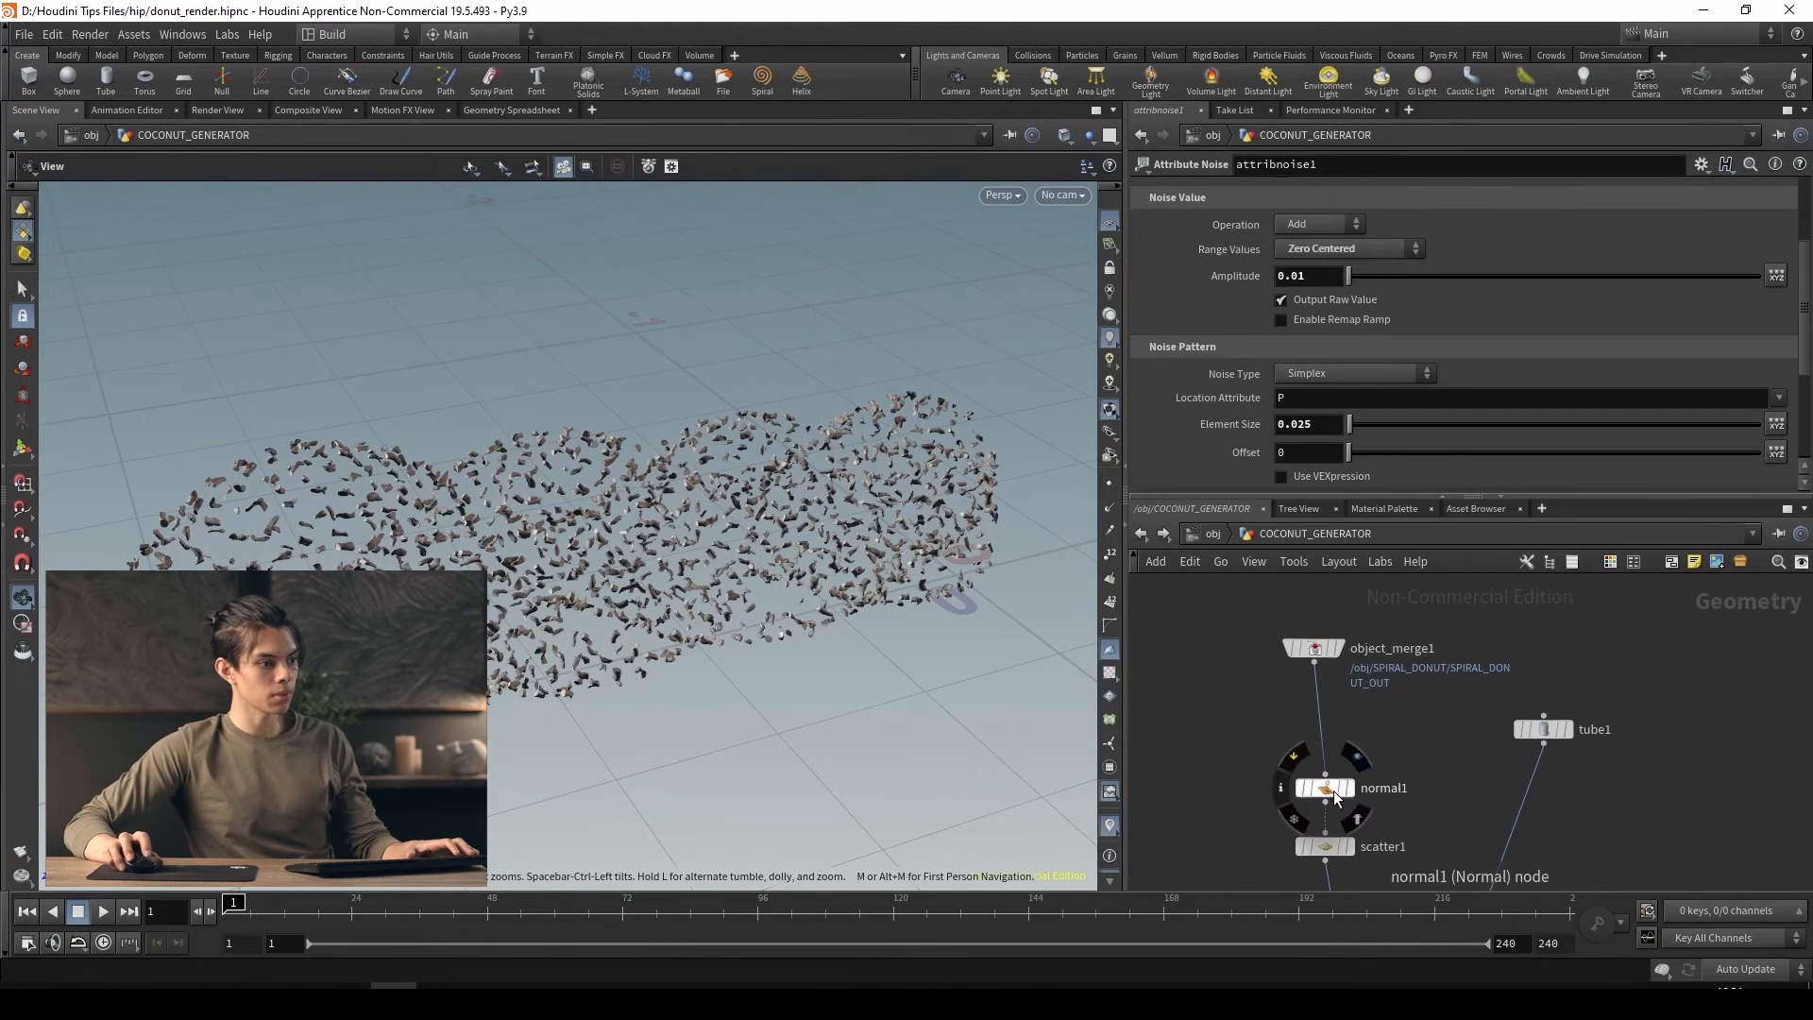
pyautogui.moveTo(1325, 790); pyautogui.dragTo(1315, 731)
pyautogui.moveTo(1382, 793); pyautogui.dragTo(1375, 743, button='middle')
pyautogui.click(1315, 784)
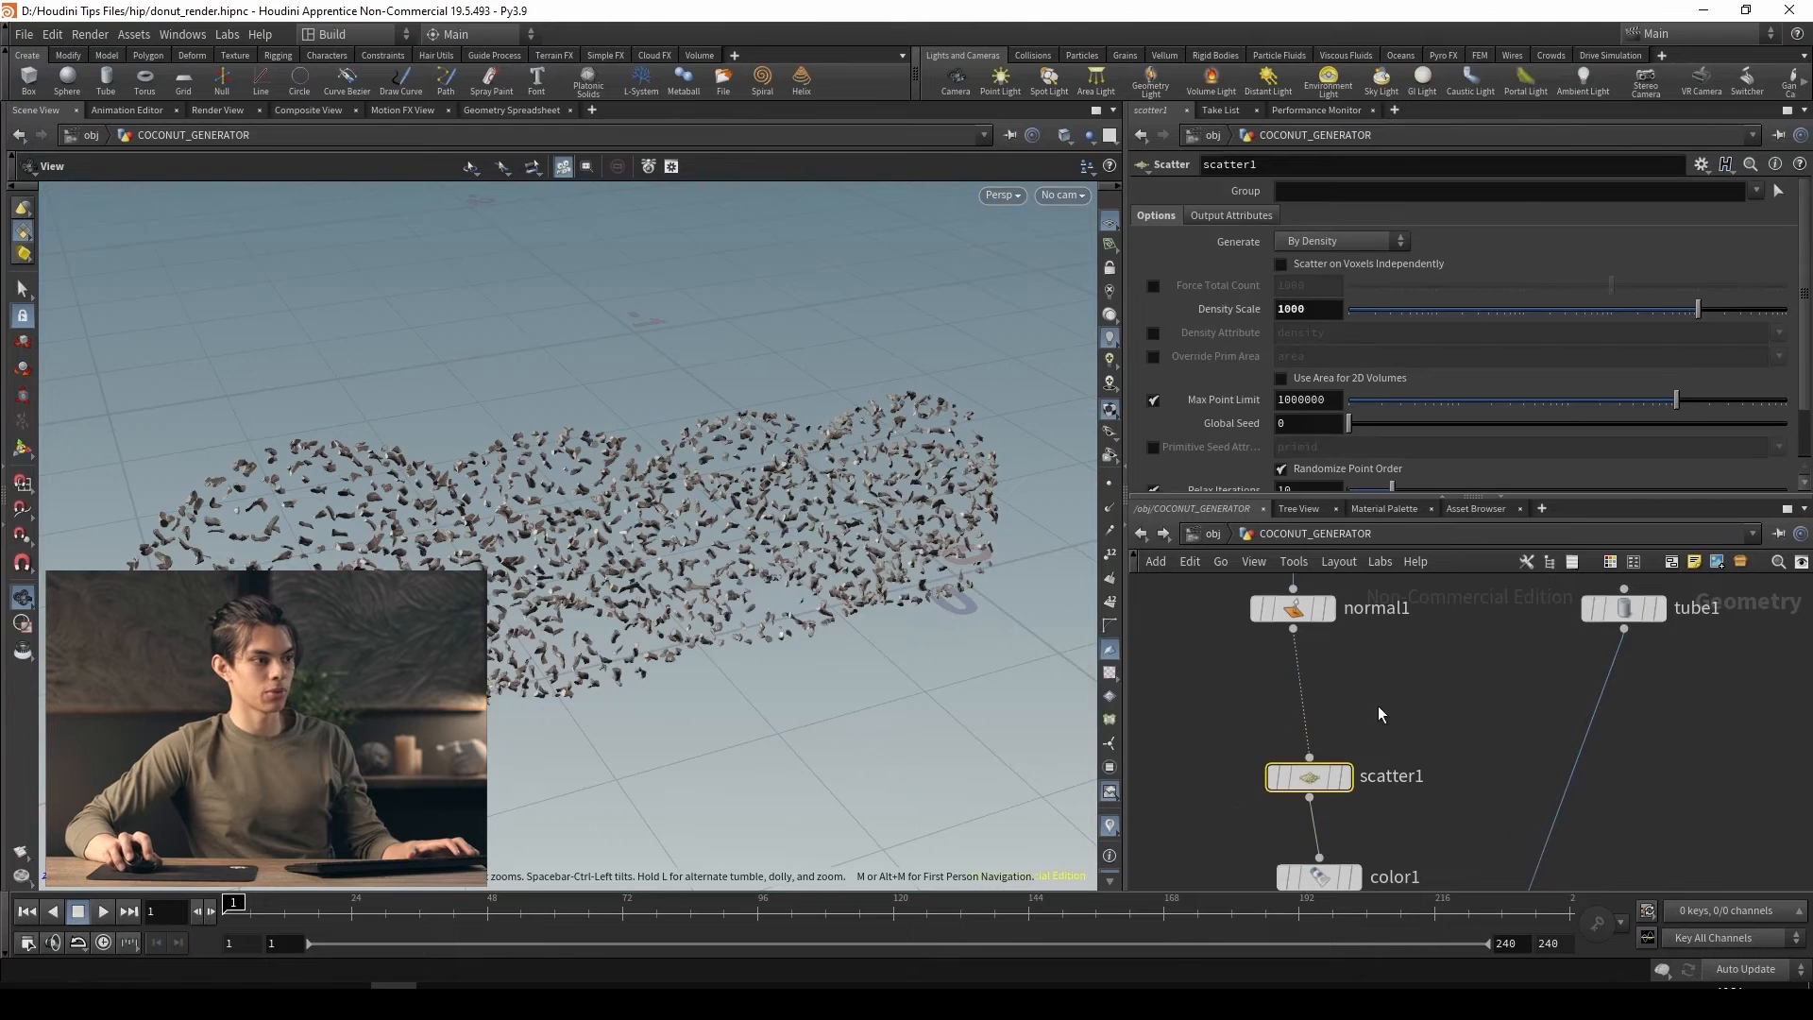
# Insert an Attribute Noise node between normal1 and scatter1 and set its attribute type to Float
pyautogui.press('Tab')
pyautogui.write('attribute noise')
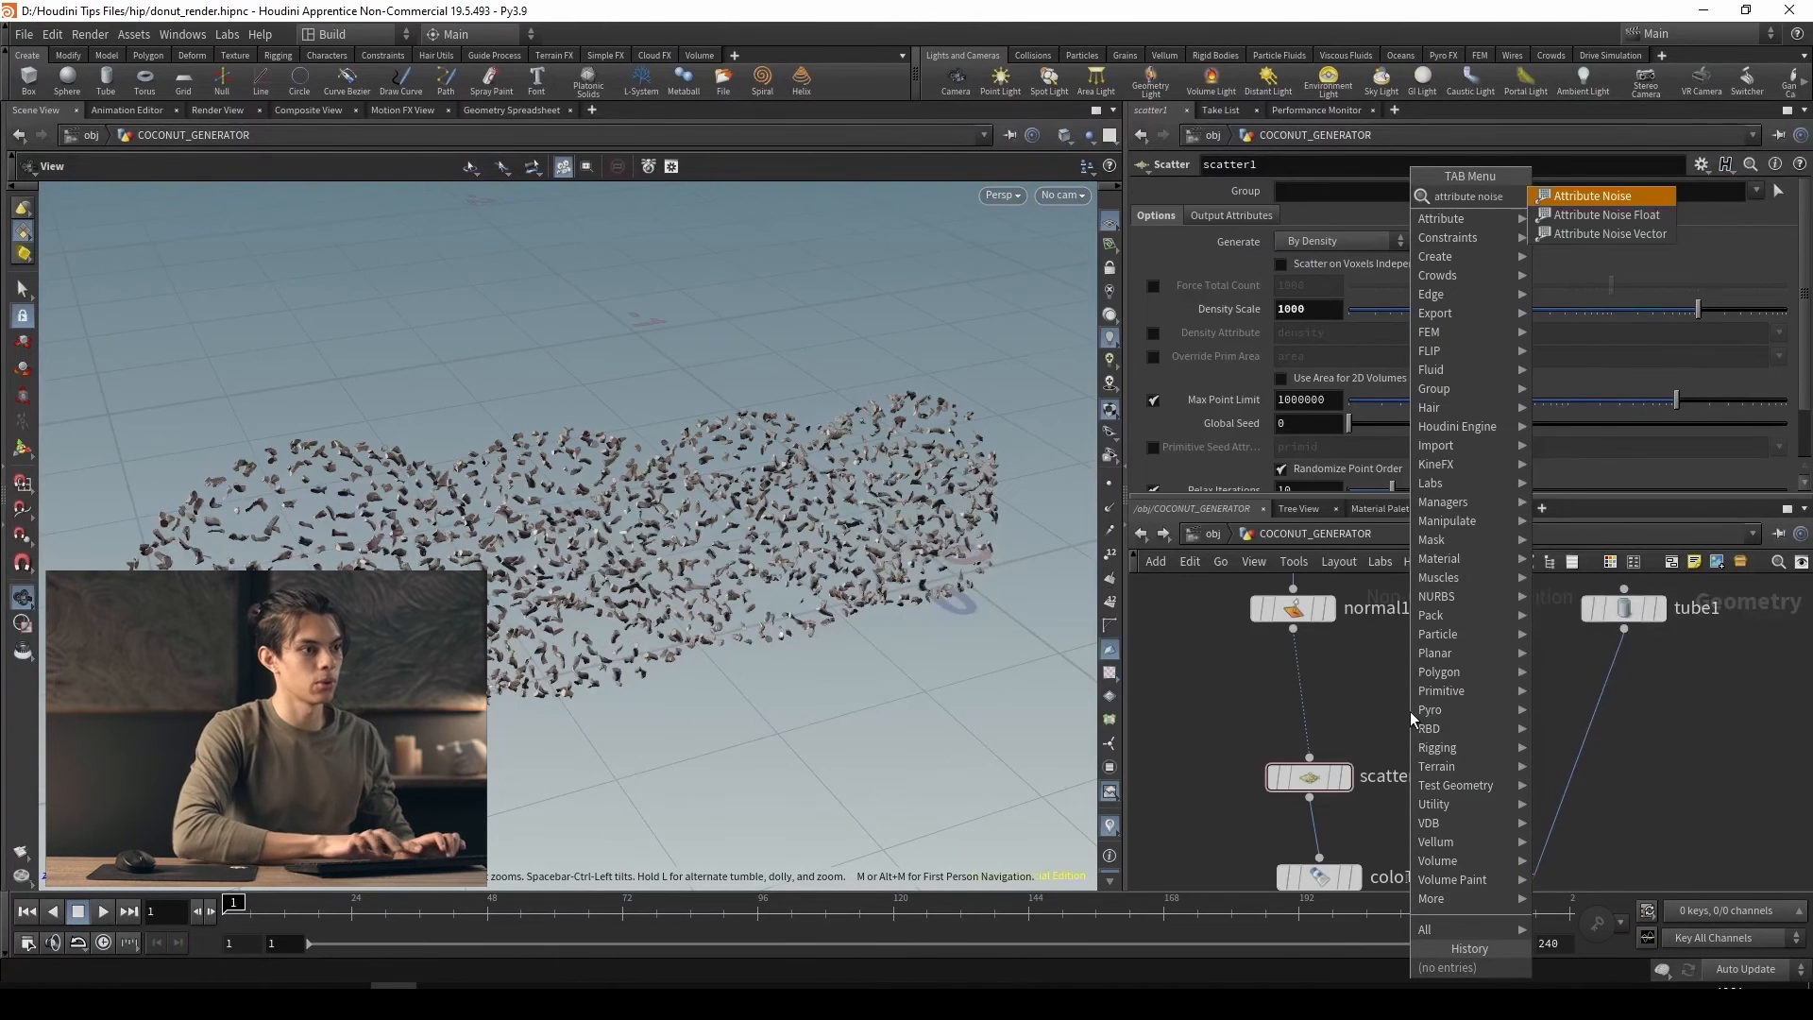
pyautogui.press('Return')
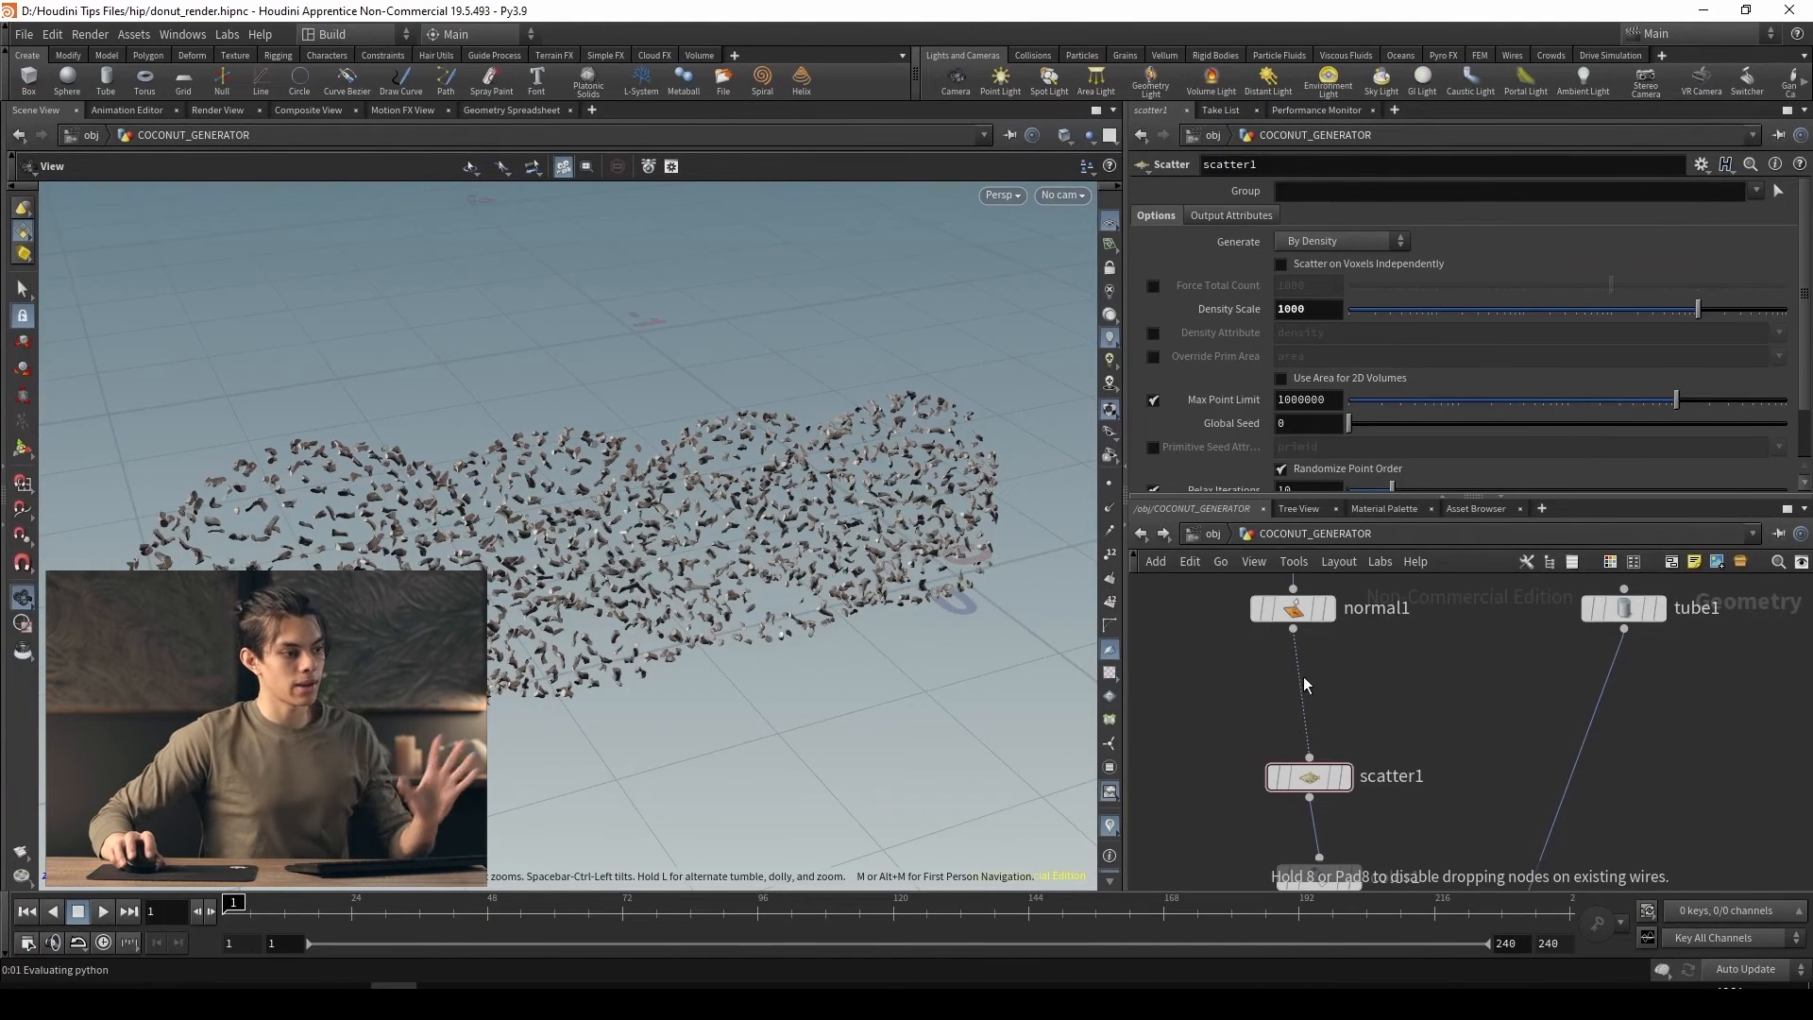
pyautogui.click(1301, 682)
pyautogui.scroll(3, 1398, 297)
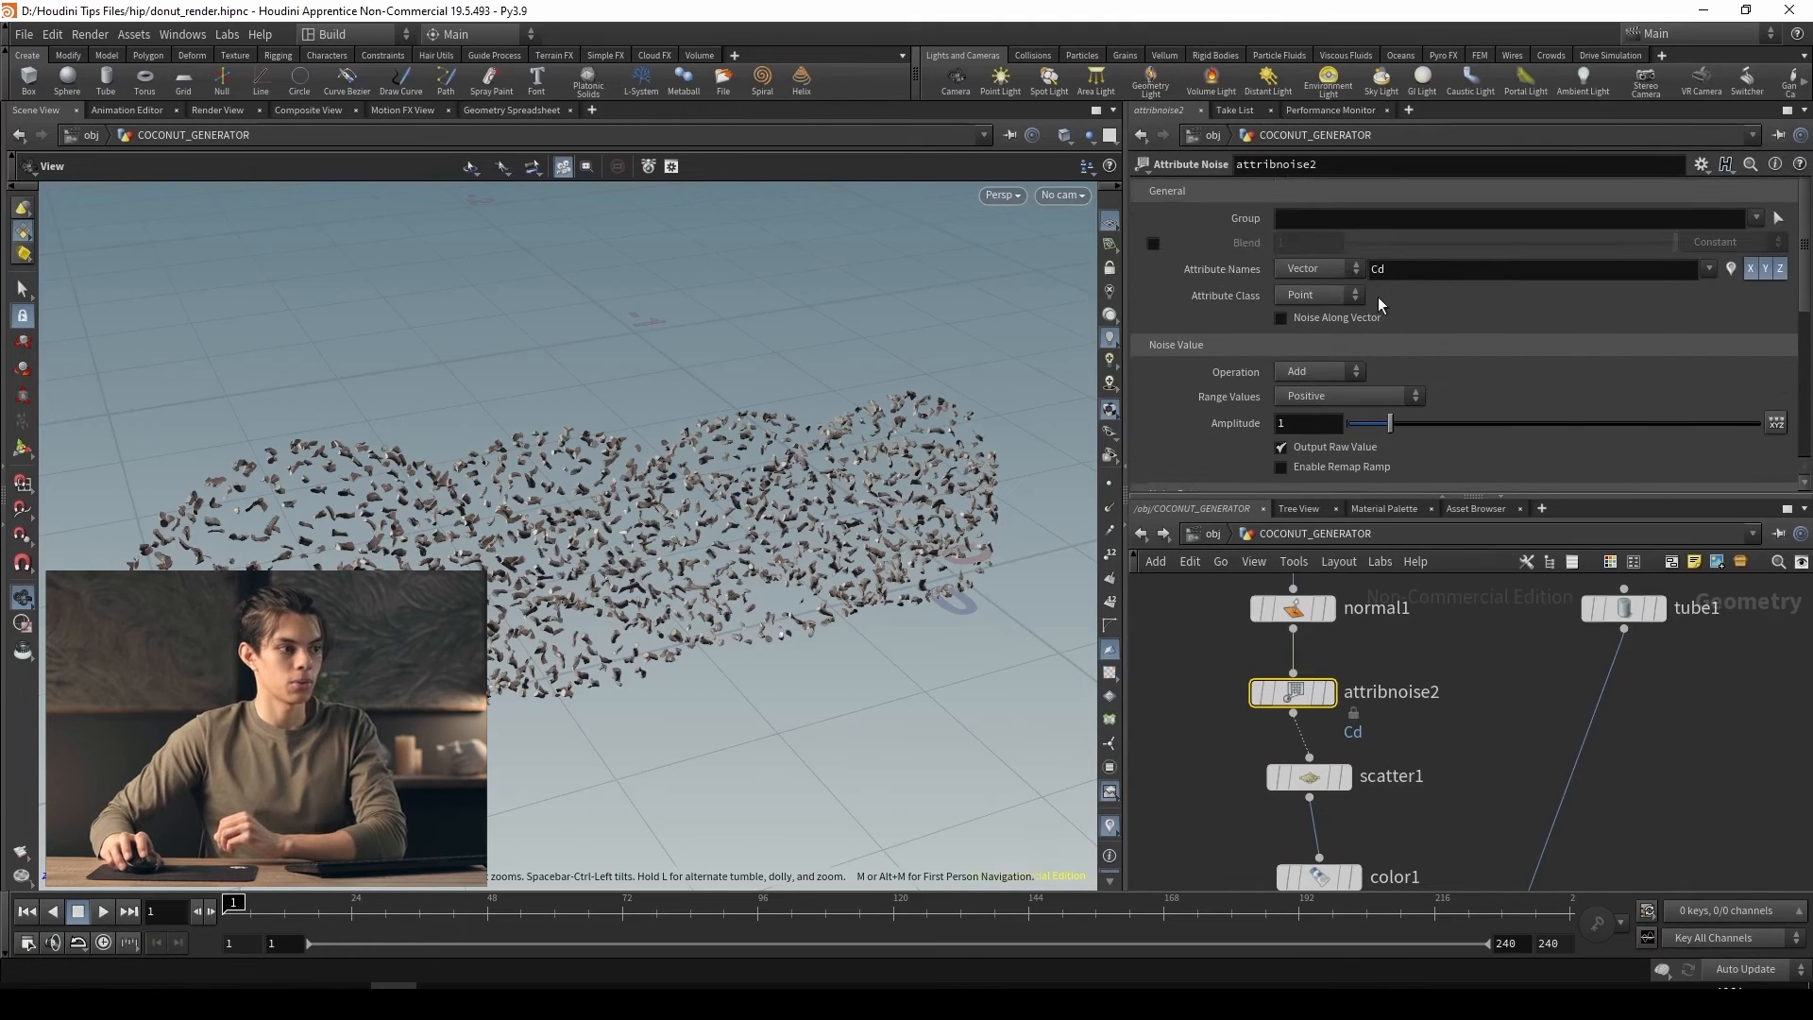
pyautogui.click(1335, 276)
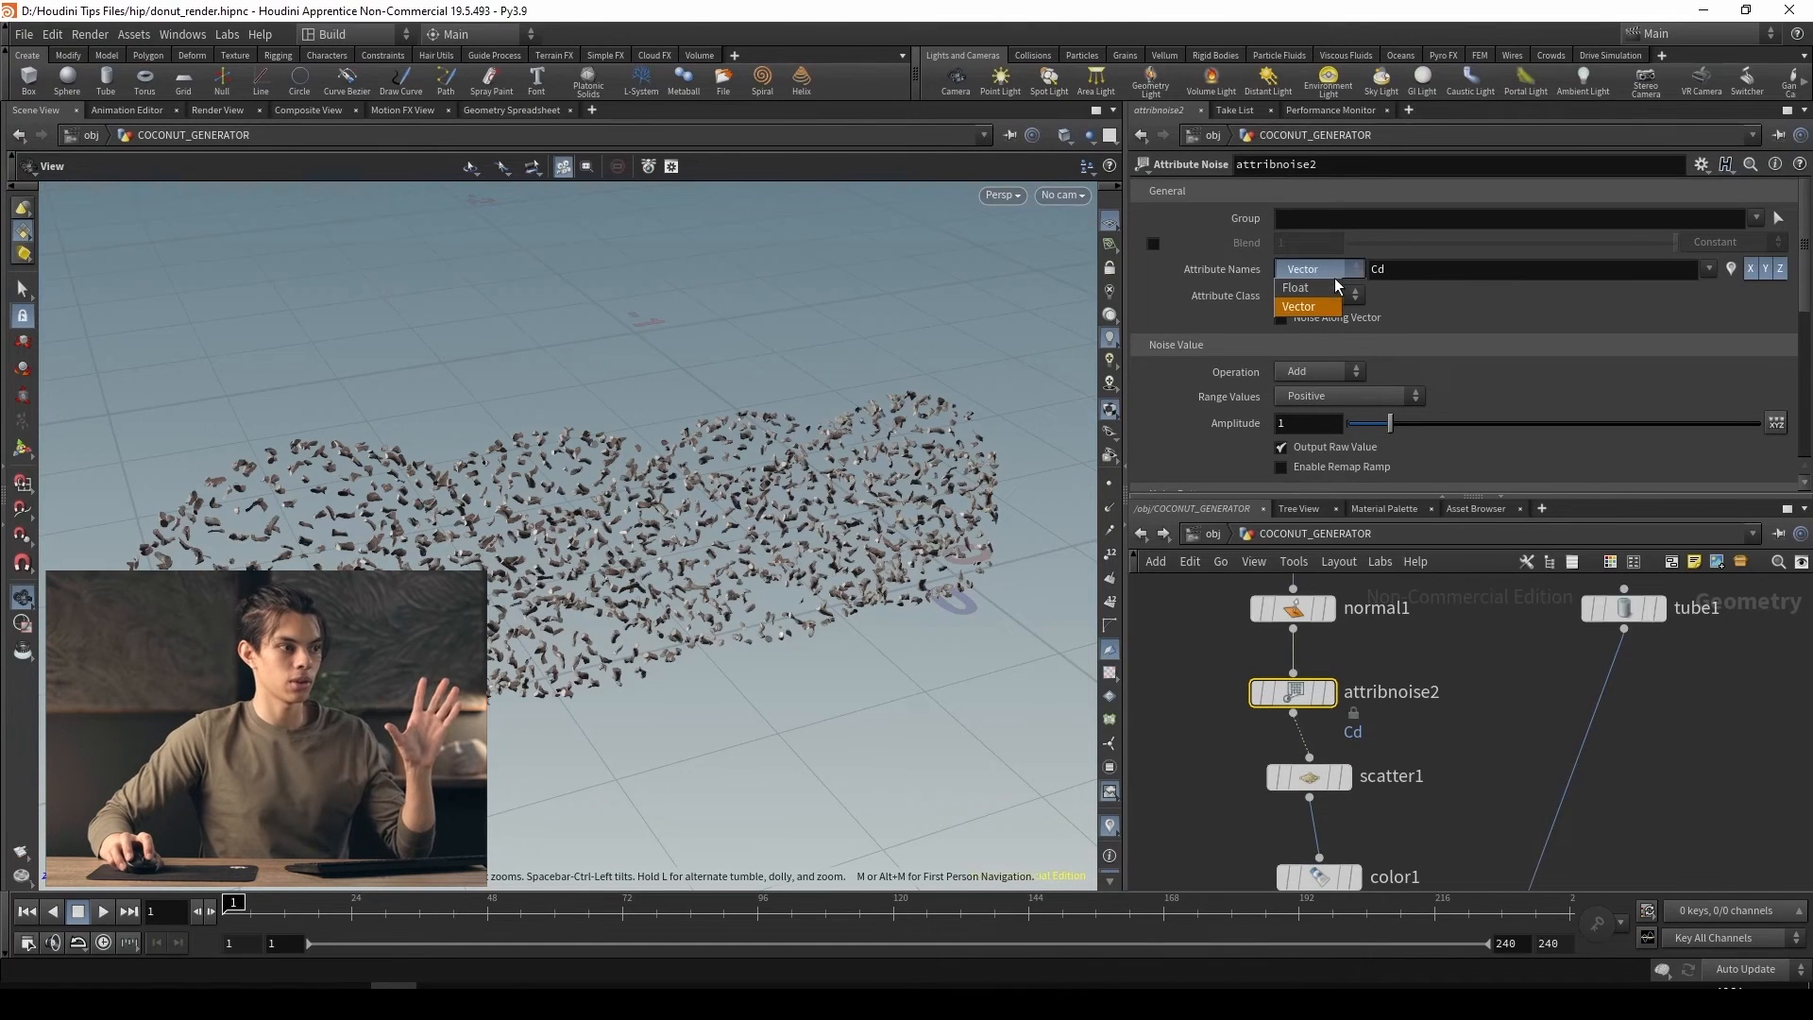
pyautogui.click(1324, 284)
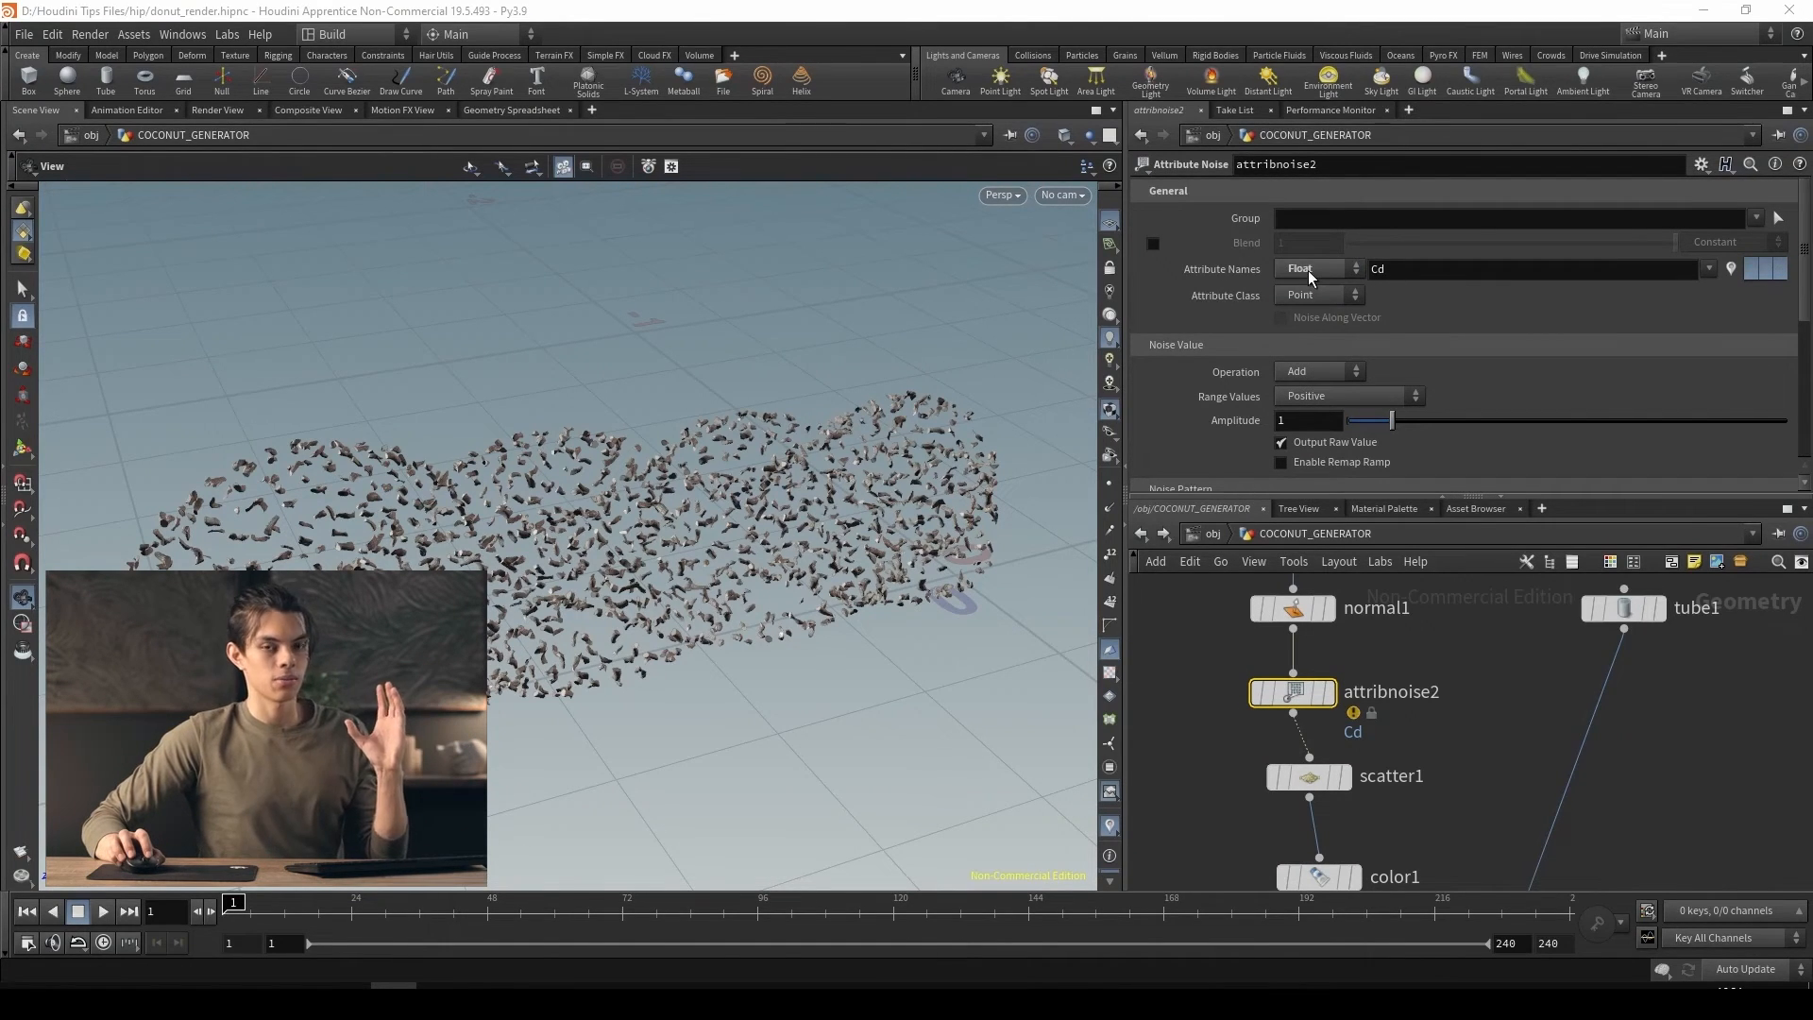
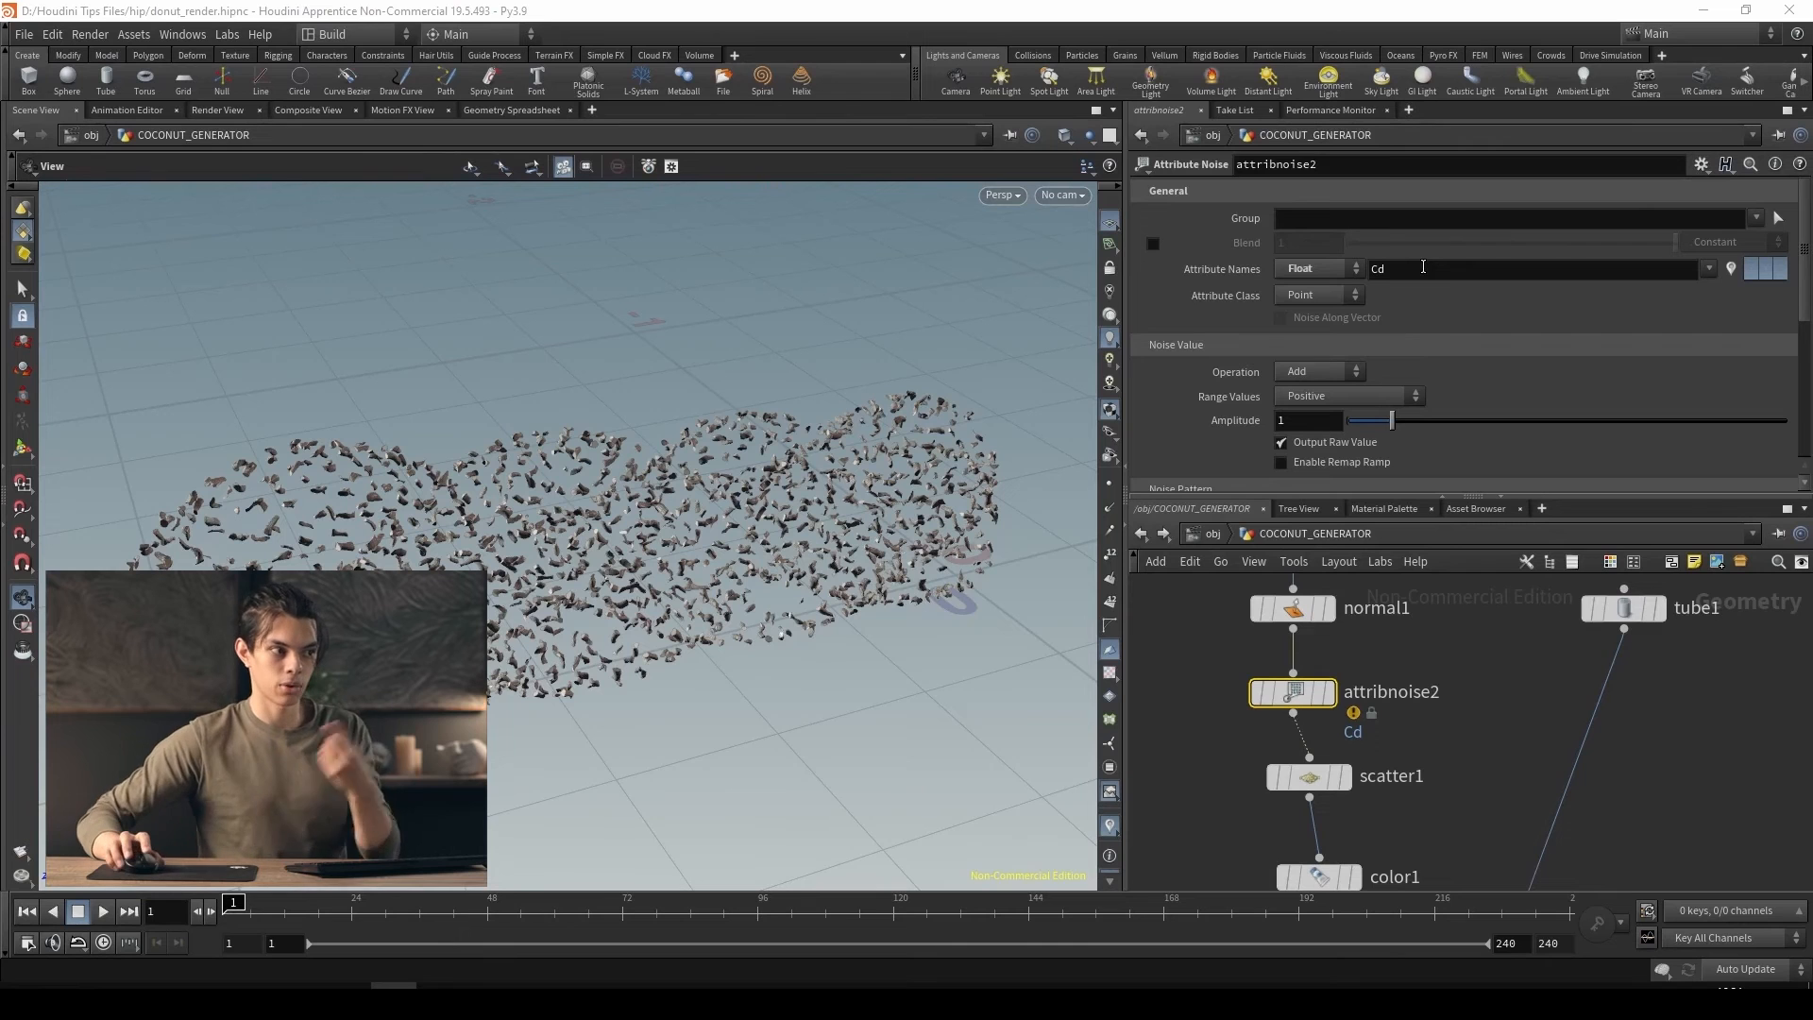
# Set attribnoise2's attribute name to density and enable the density attribute on scatter1
pyautogui.doubleClick(1408, 269)
pyautogui.write('density')
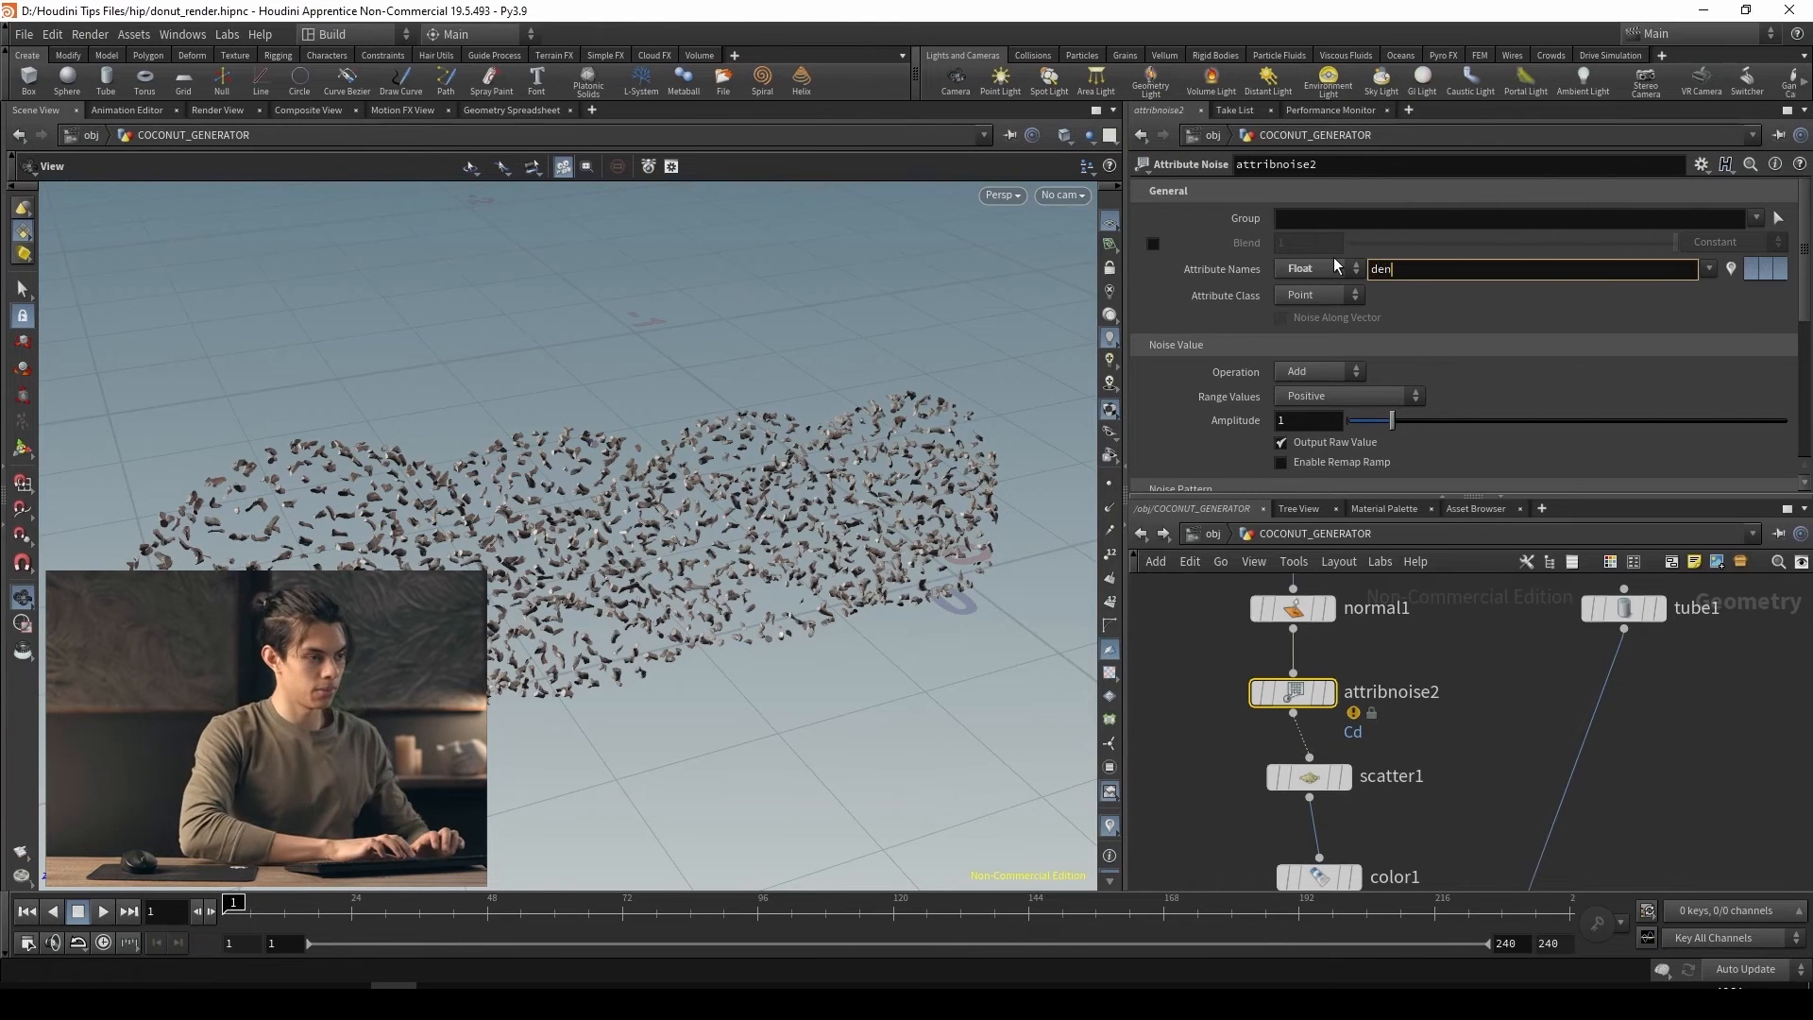
pyautogui.press('Return')
pyautogui.scroll(-3, 1229, 310)
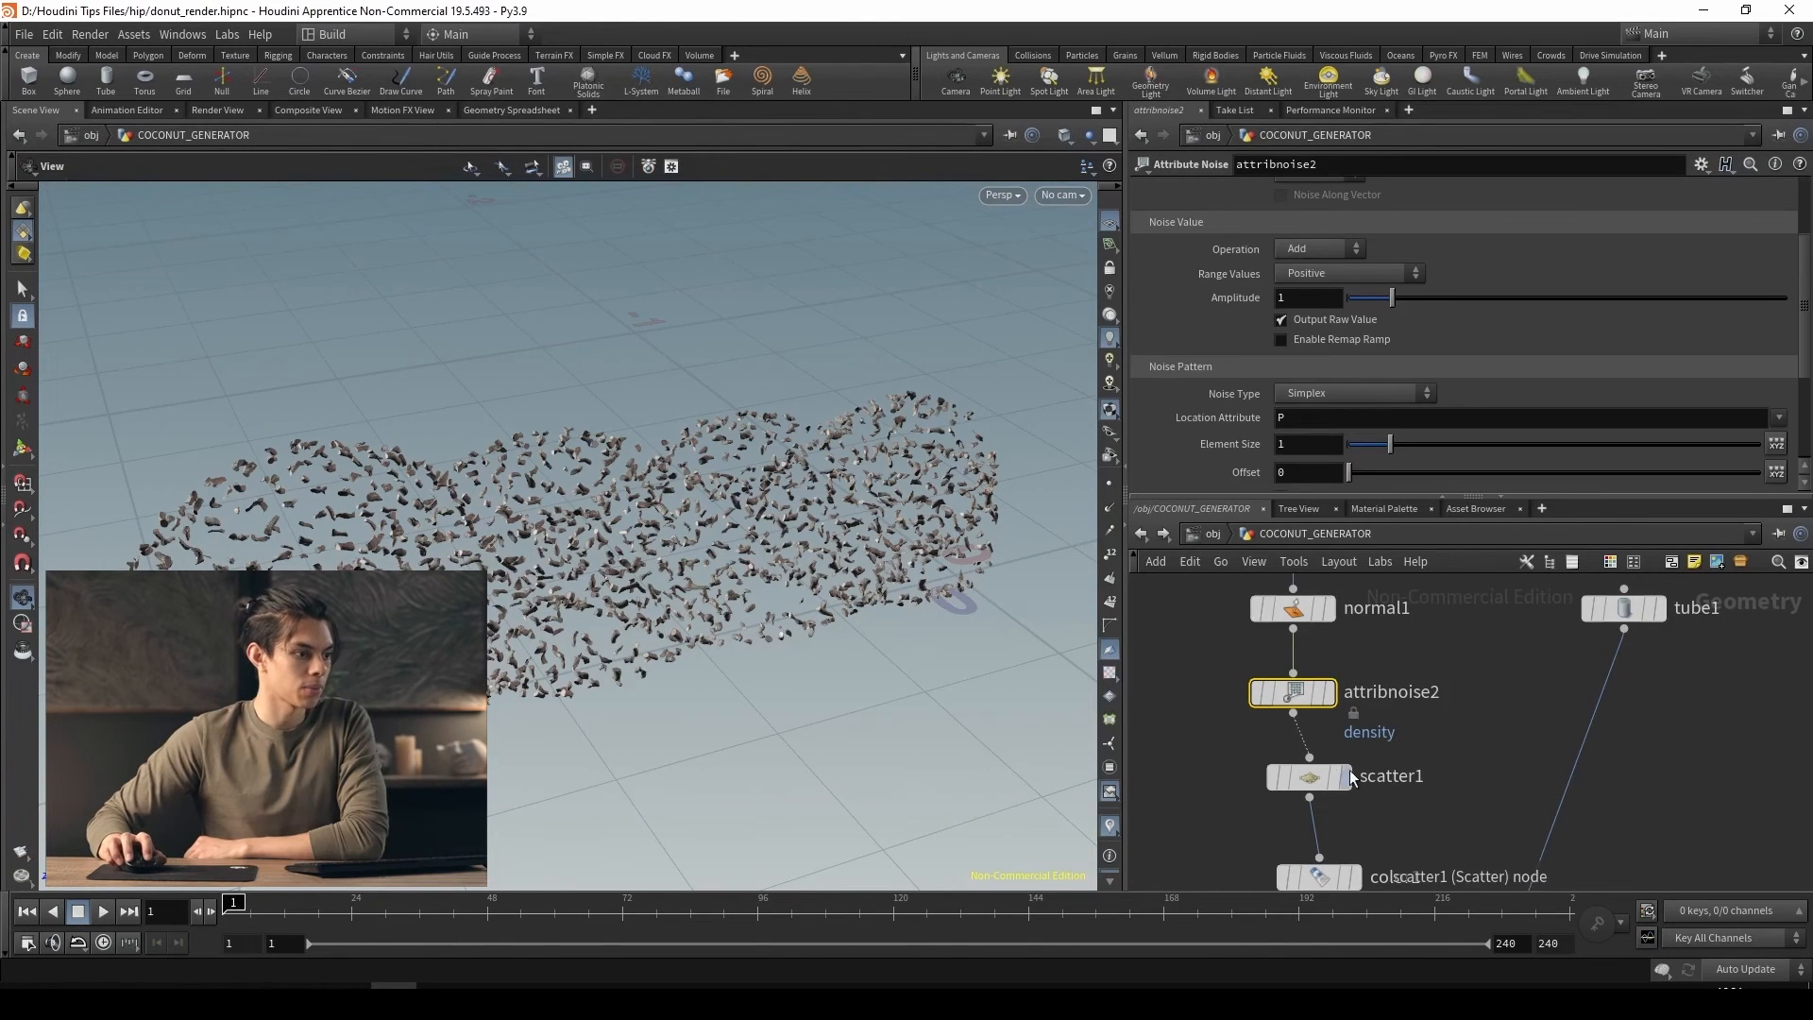
pyautogui.click(1313, 776)
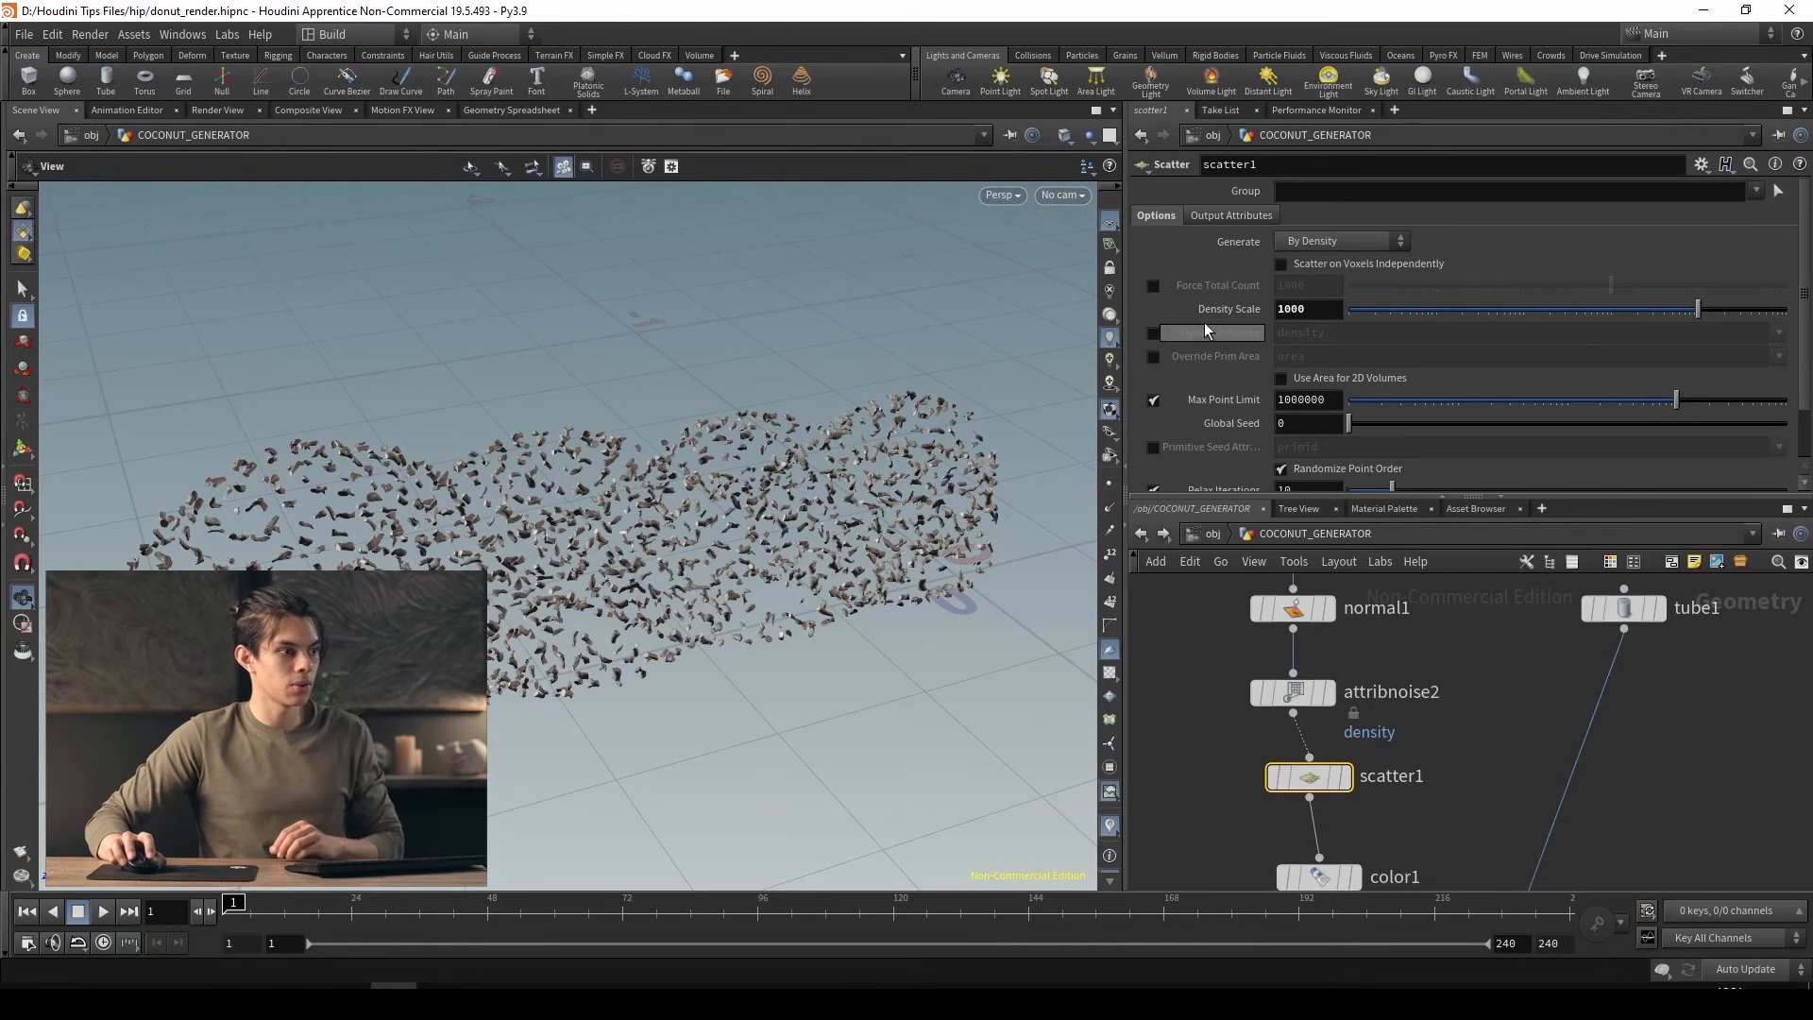
pyautogui.click(1153, 339)
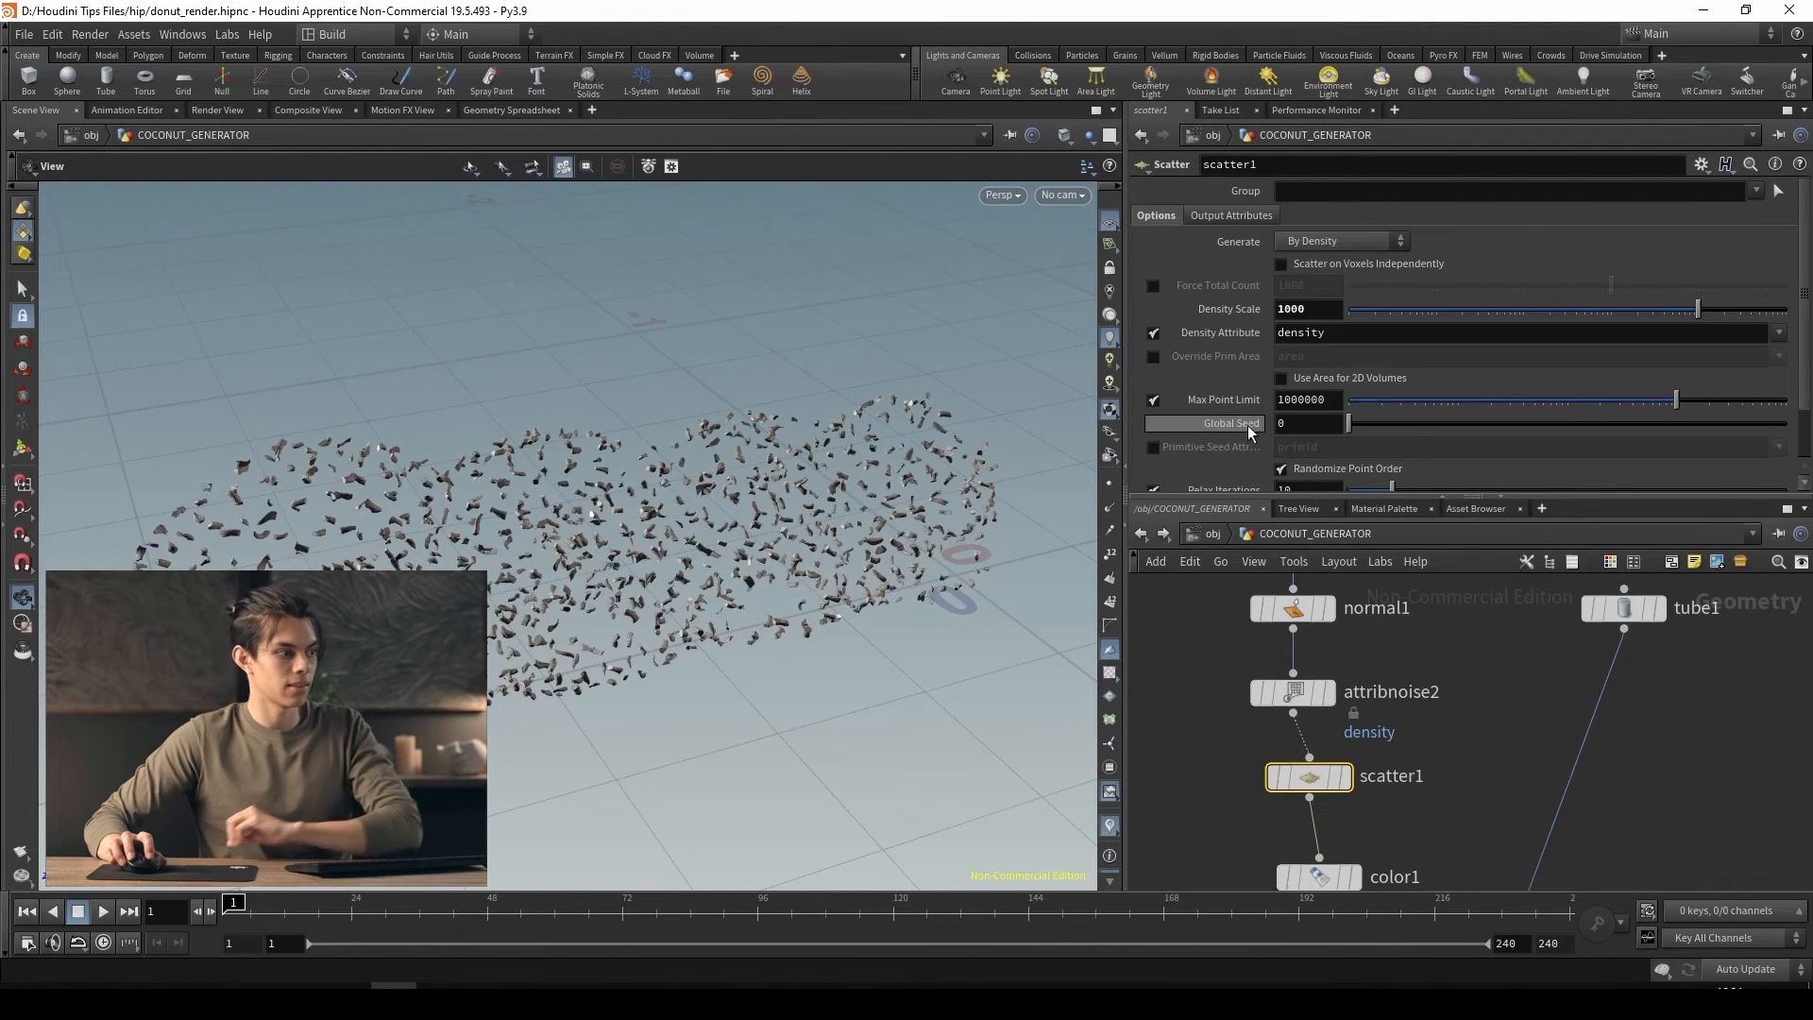
pyautogui.moveTo(644, 443); pyautogui.dragTo(722, 518)
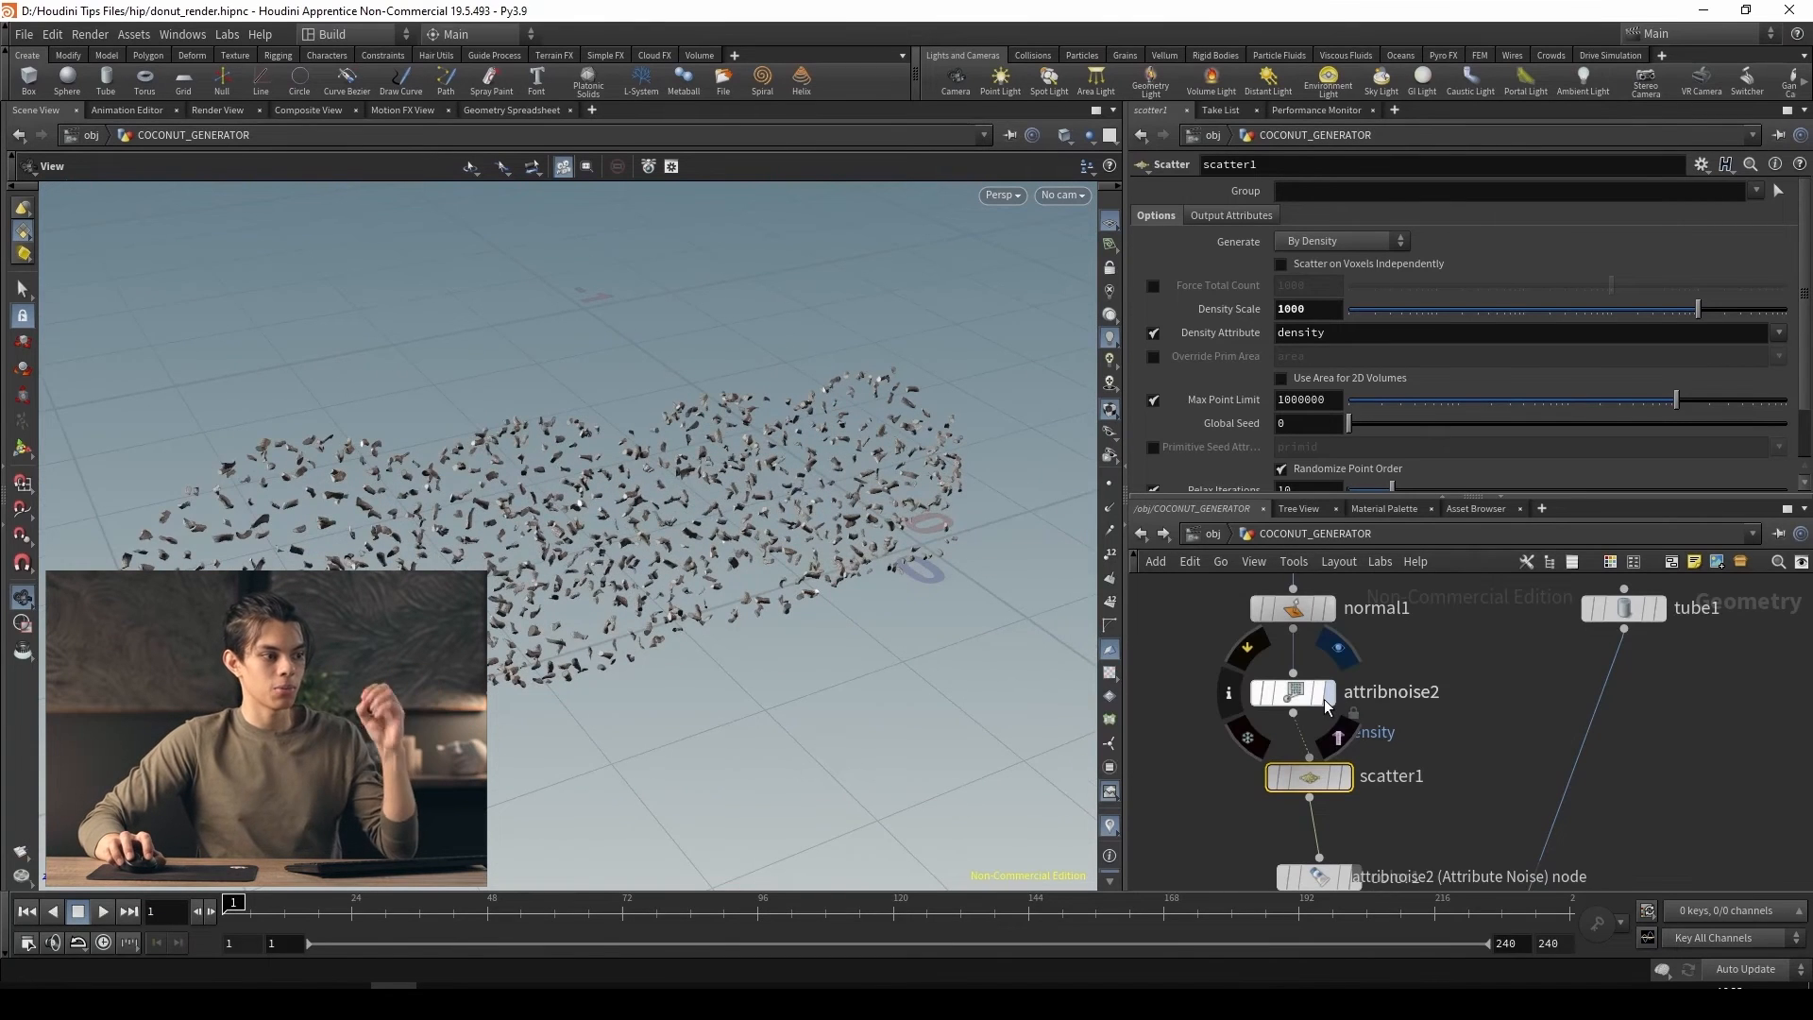
# Display attribnoise2 and visualize its density attribute as colours on the spiral donut
pyautogui.click(1328, 699)
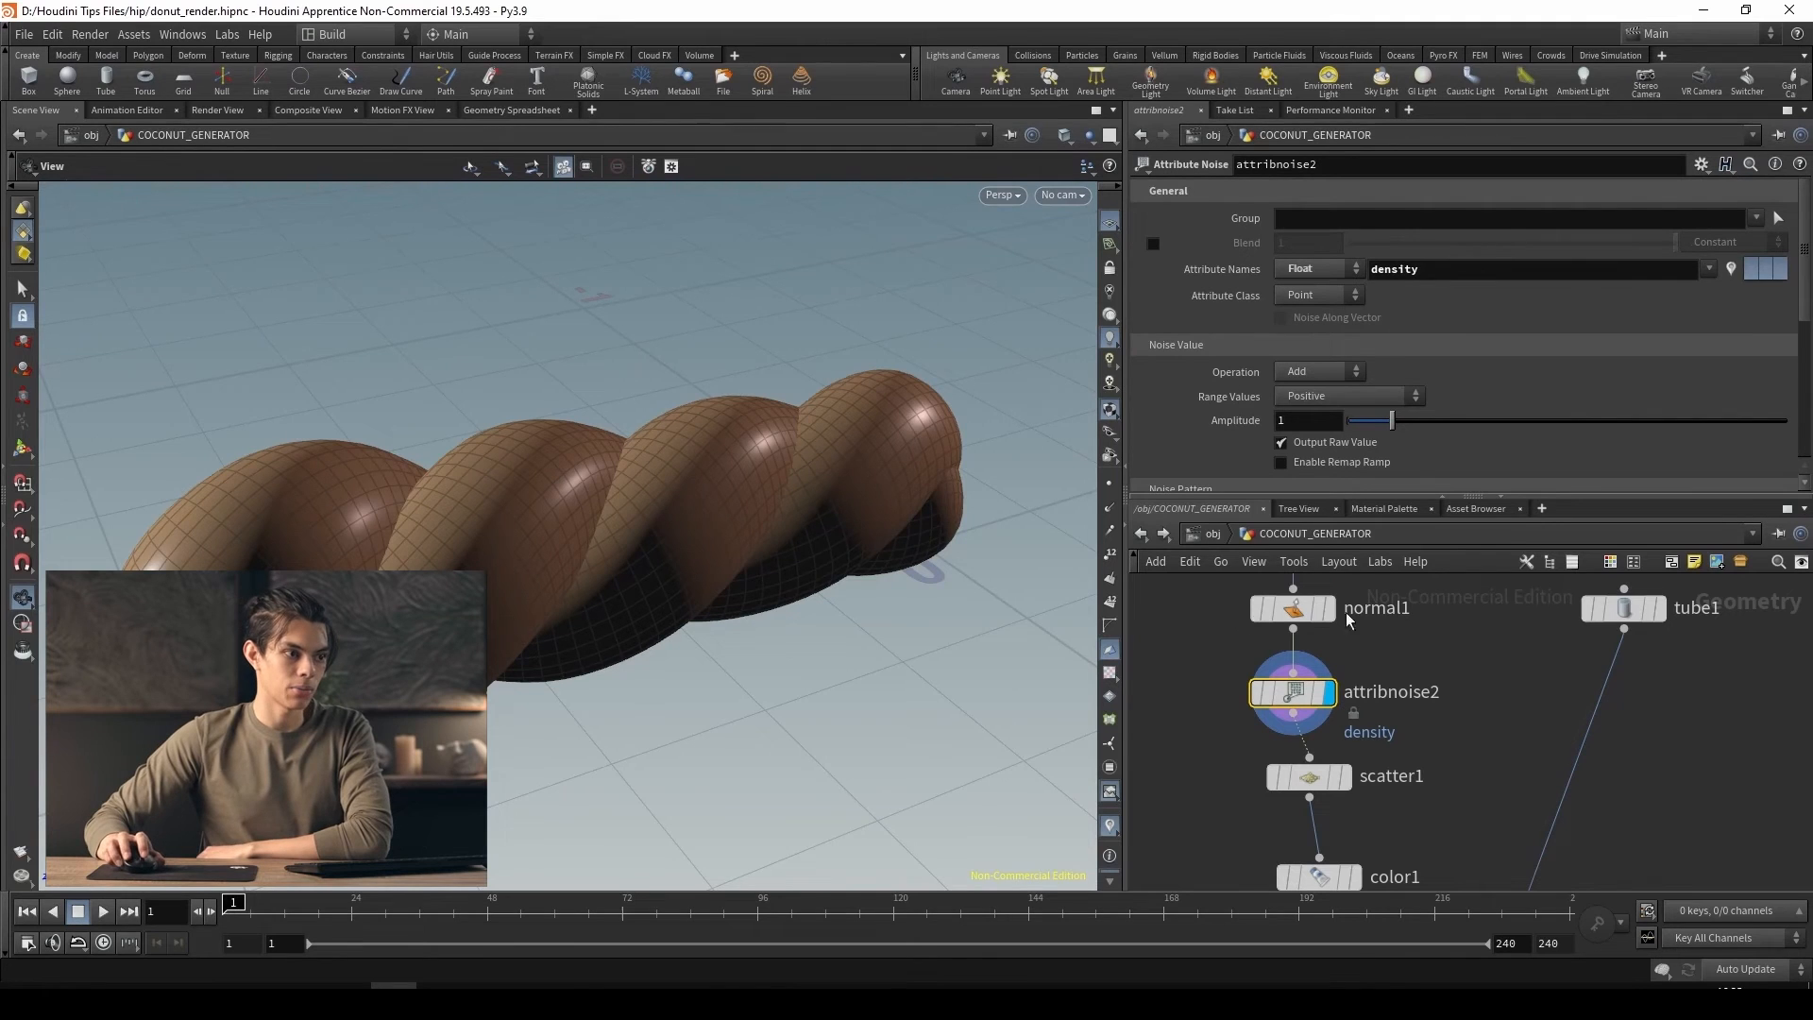
pyautogui.click(1731, 269)
pyautogui.moveTo(850, 434); pyautogui.dragTo(989, 704)
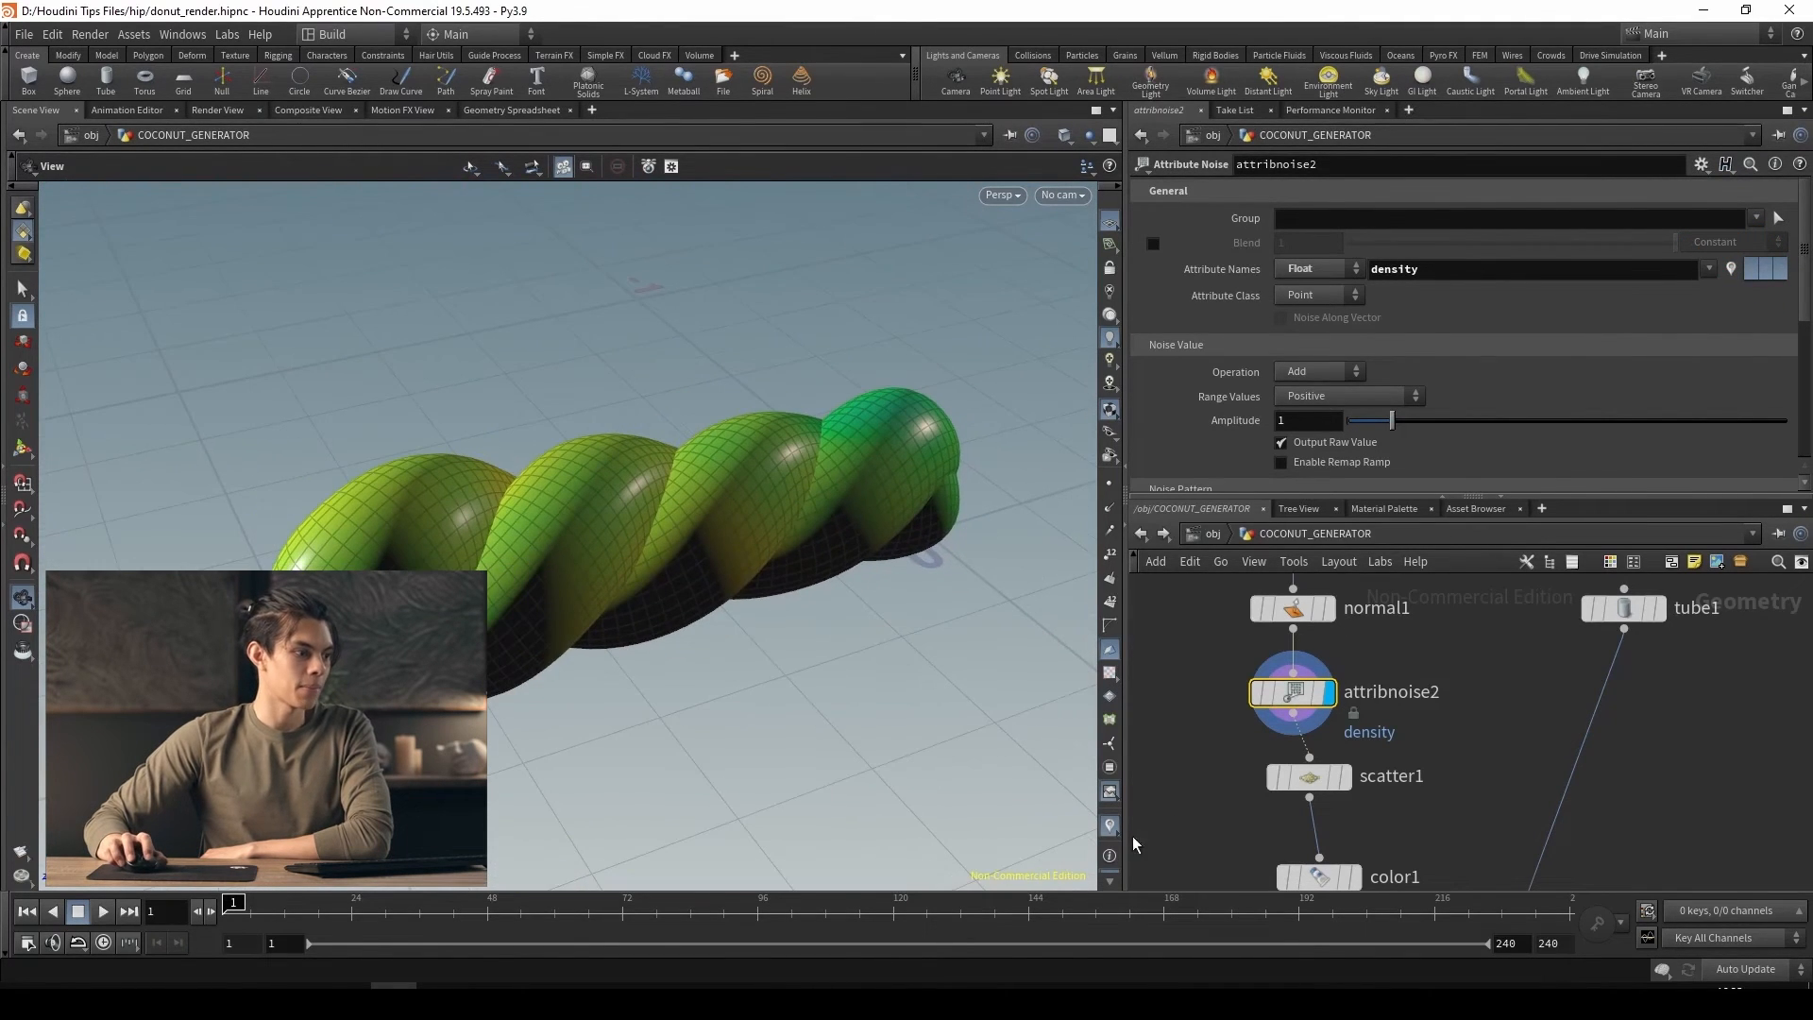
pyautogui.moveTo(501, 519)
pyautogui.mouseDown()
pyautogui.moveTo(543, 562)
pyautogui.moveTo(526, 529)
pyautogui.mouseUp()
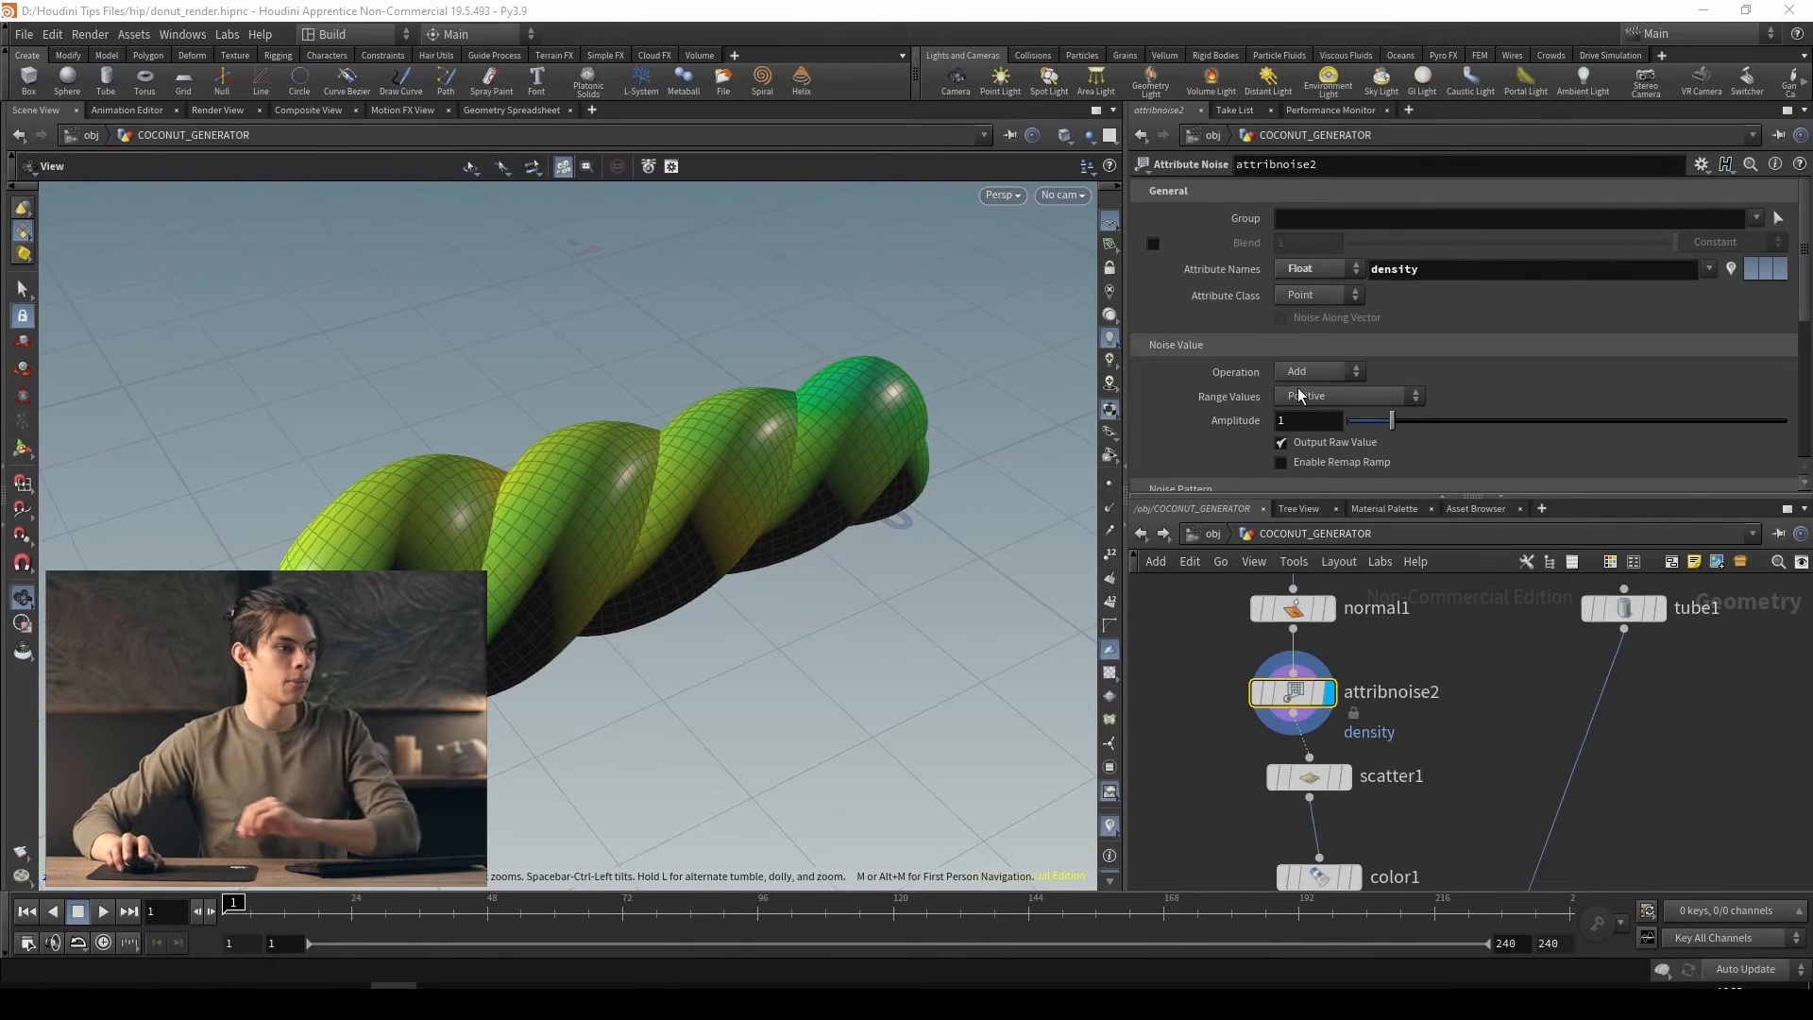
# Reduce attribnoise2's element size to 0.48
pyautogui.scroll(-4, 1300, 396)
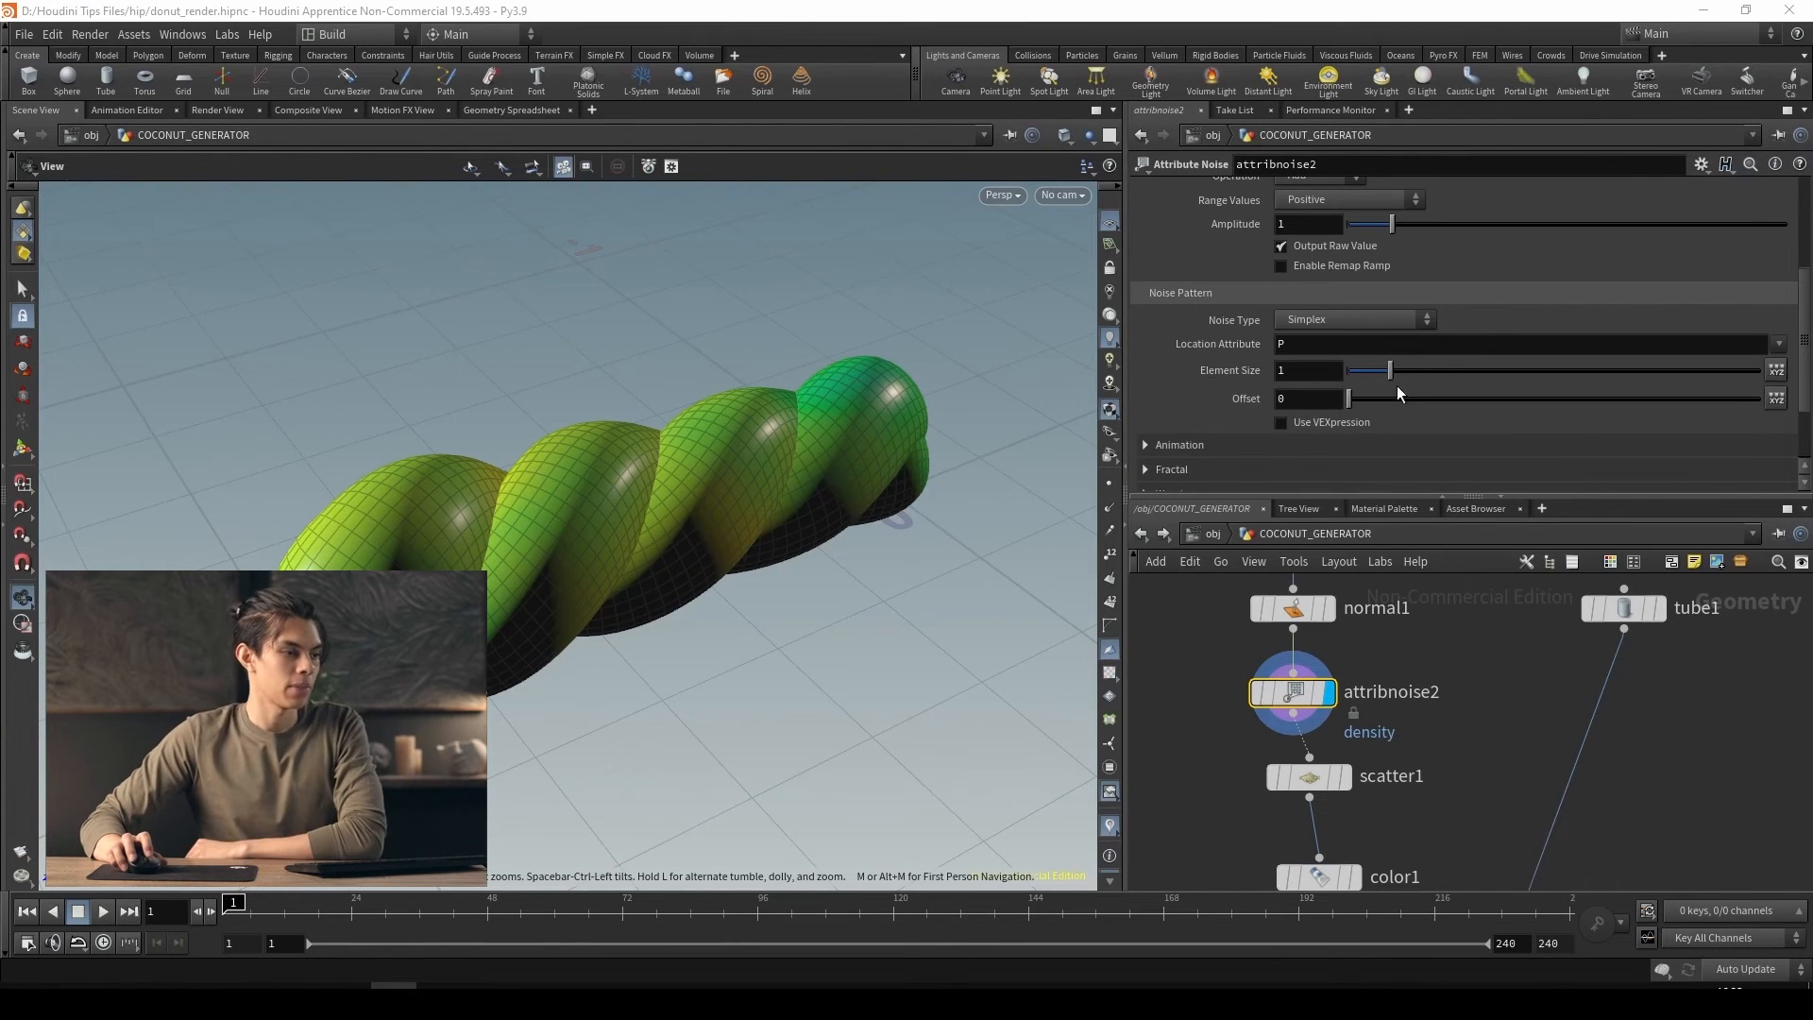
pyautogui.moveTo(1391, 371); pyautogui.dragTo(1368, 376)
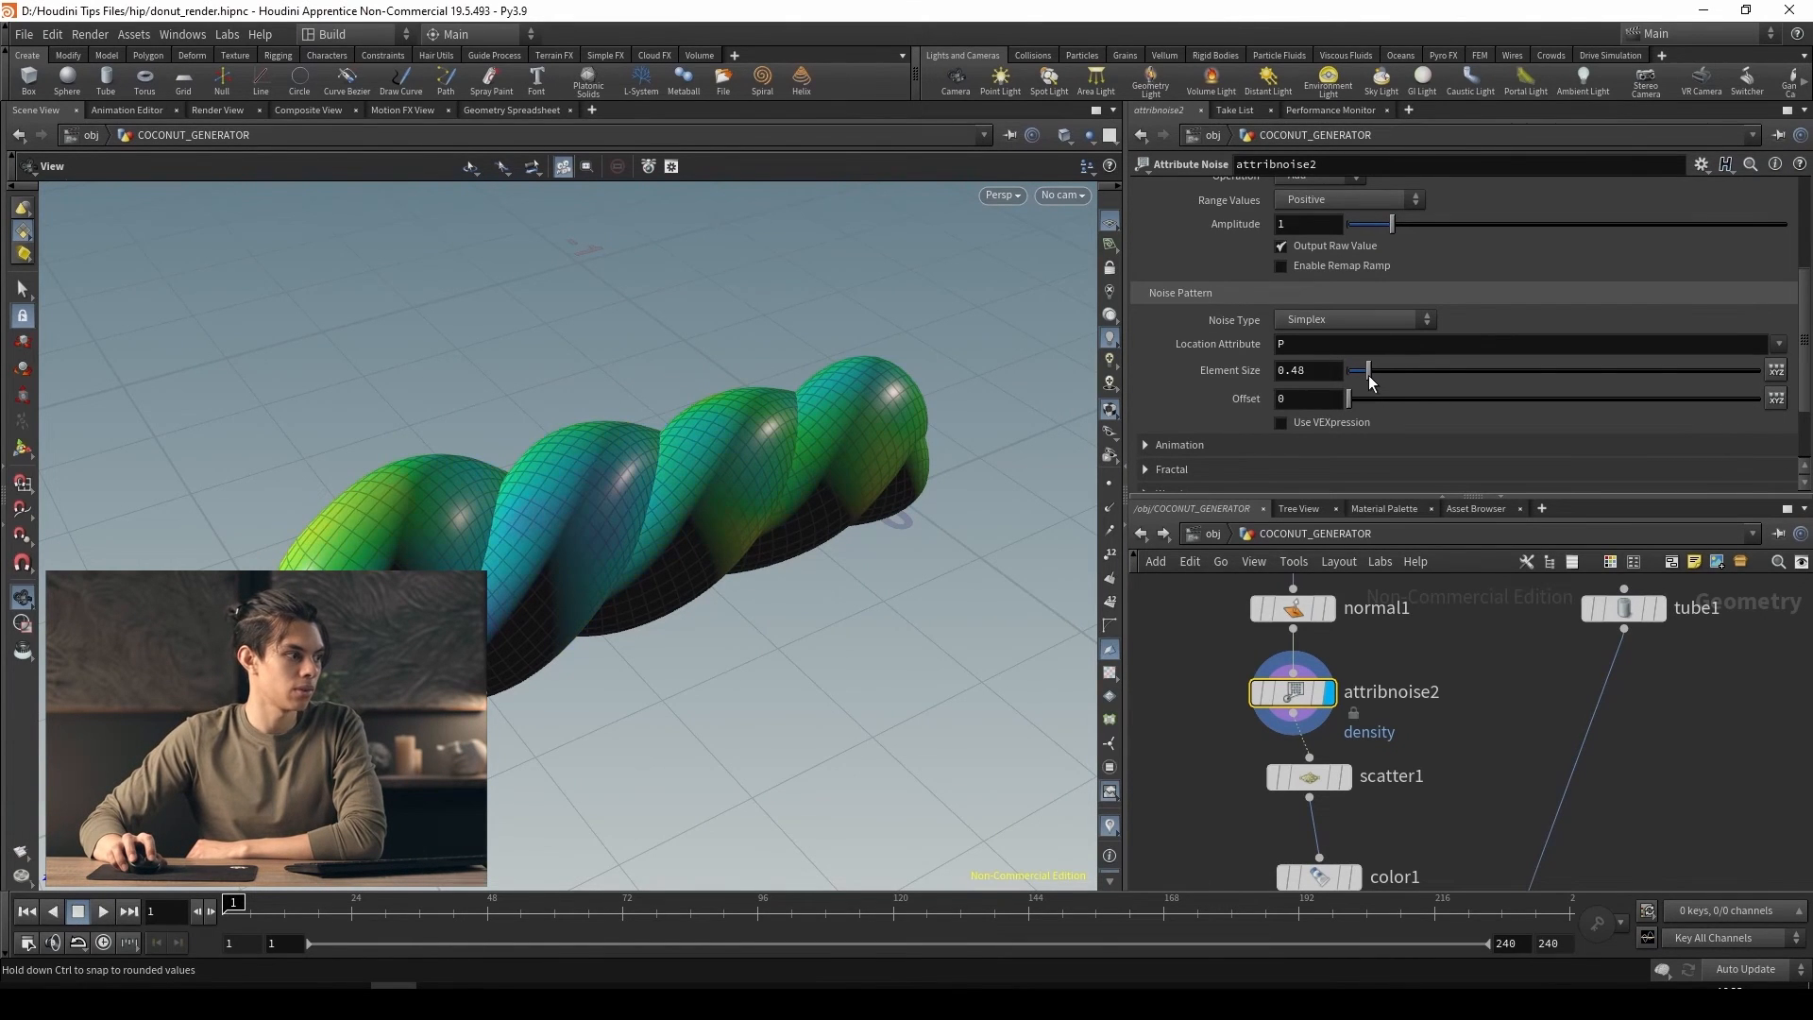
pyautogui.moveTo(493, 547); pyautogui.dragTo(416, 510)
# Enable attribnoise2's remap ramp and move its low point to about one fifth and its high point to about two thirds
pyautogui.scroll(2, 1188, 410)
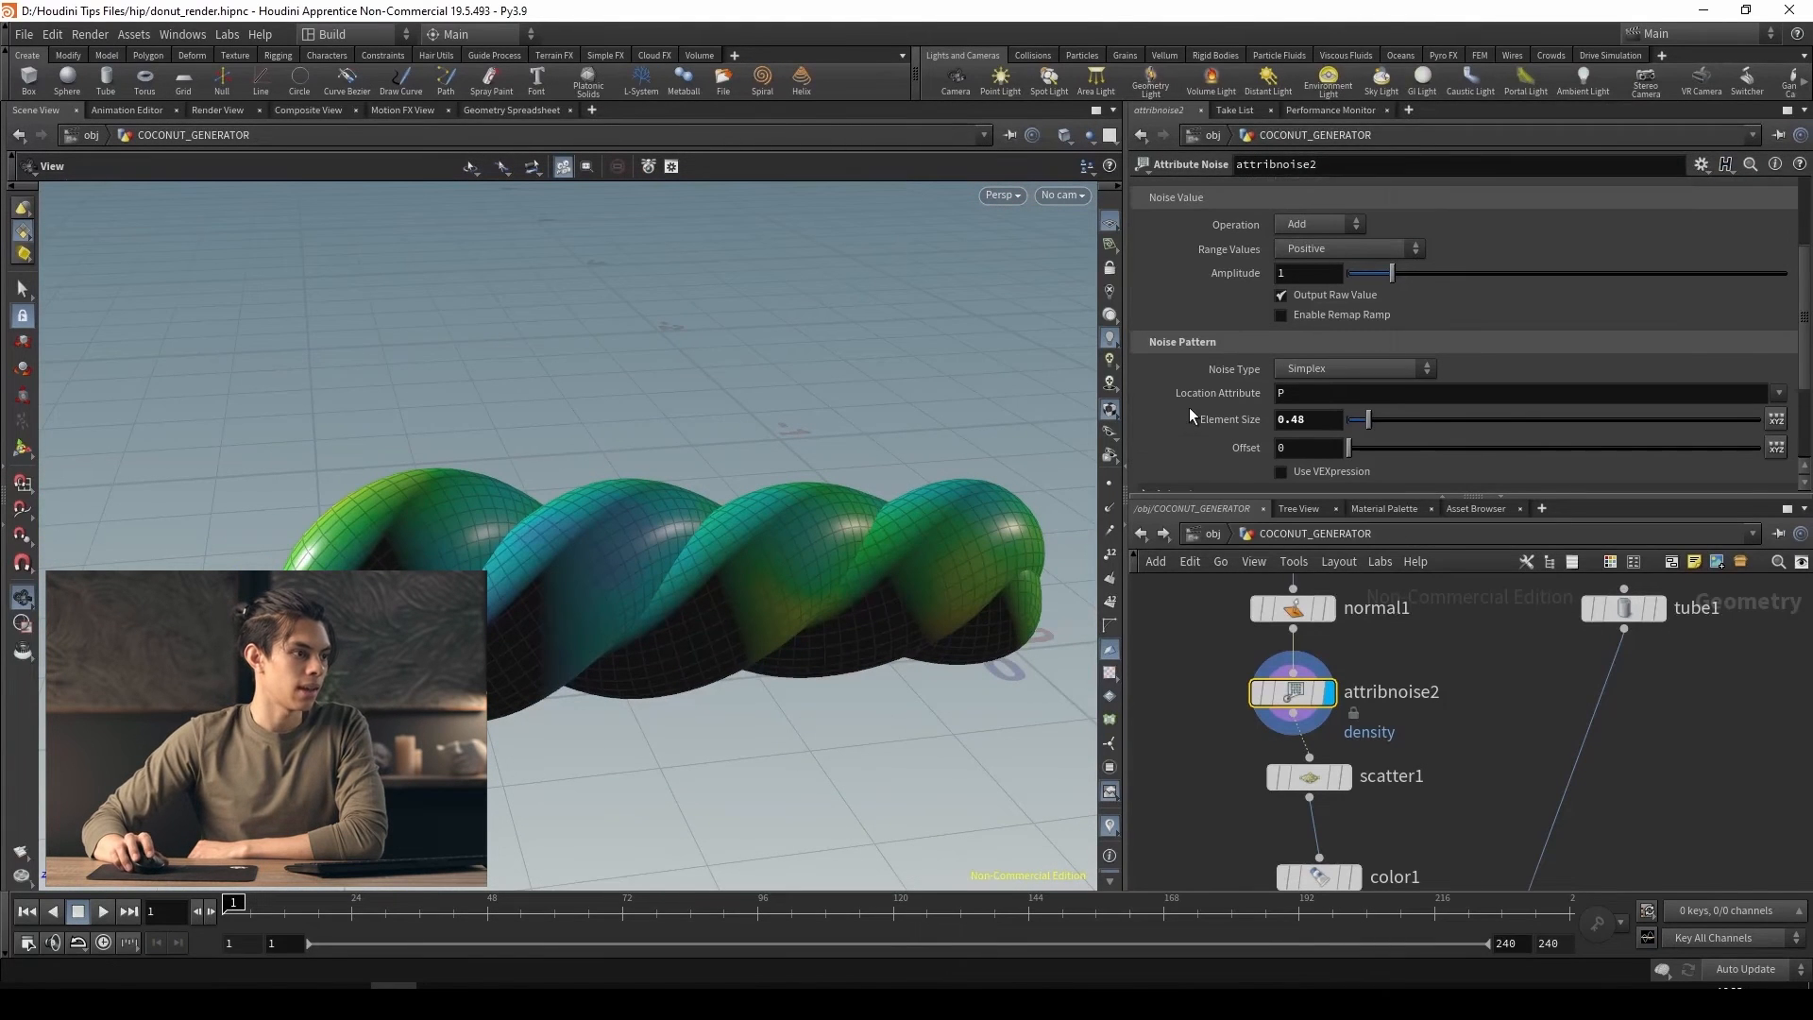
pyautogui.scroll(2, 1190, 413)
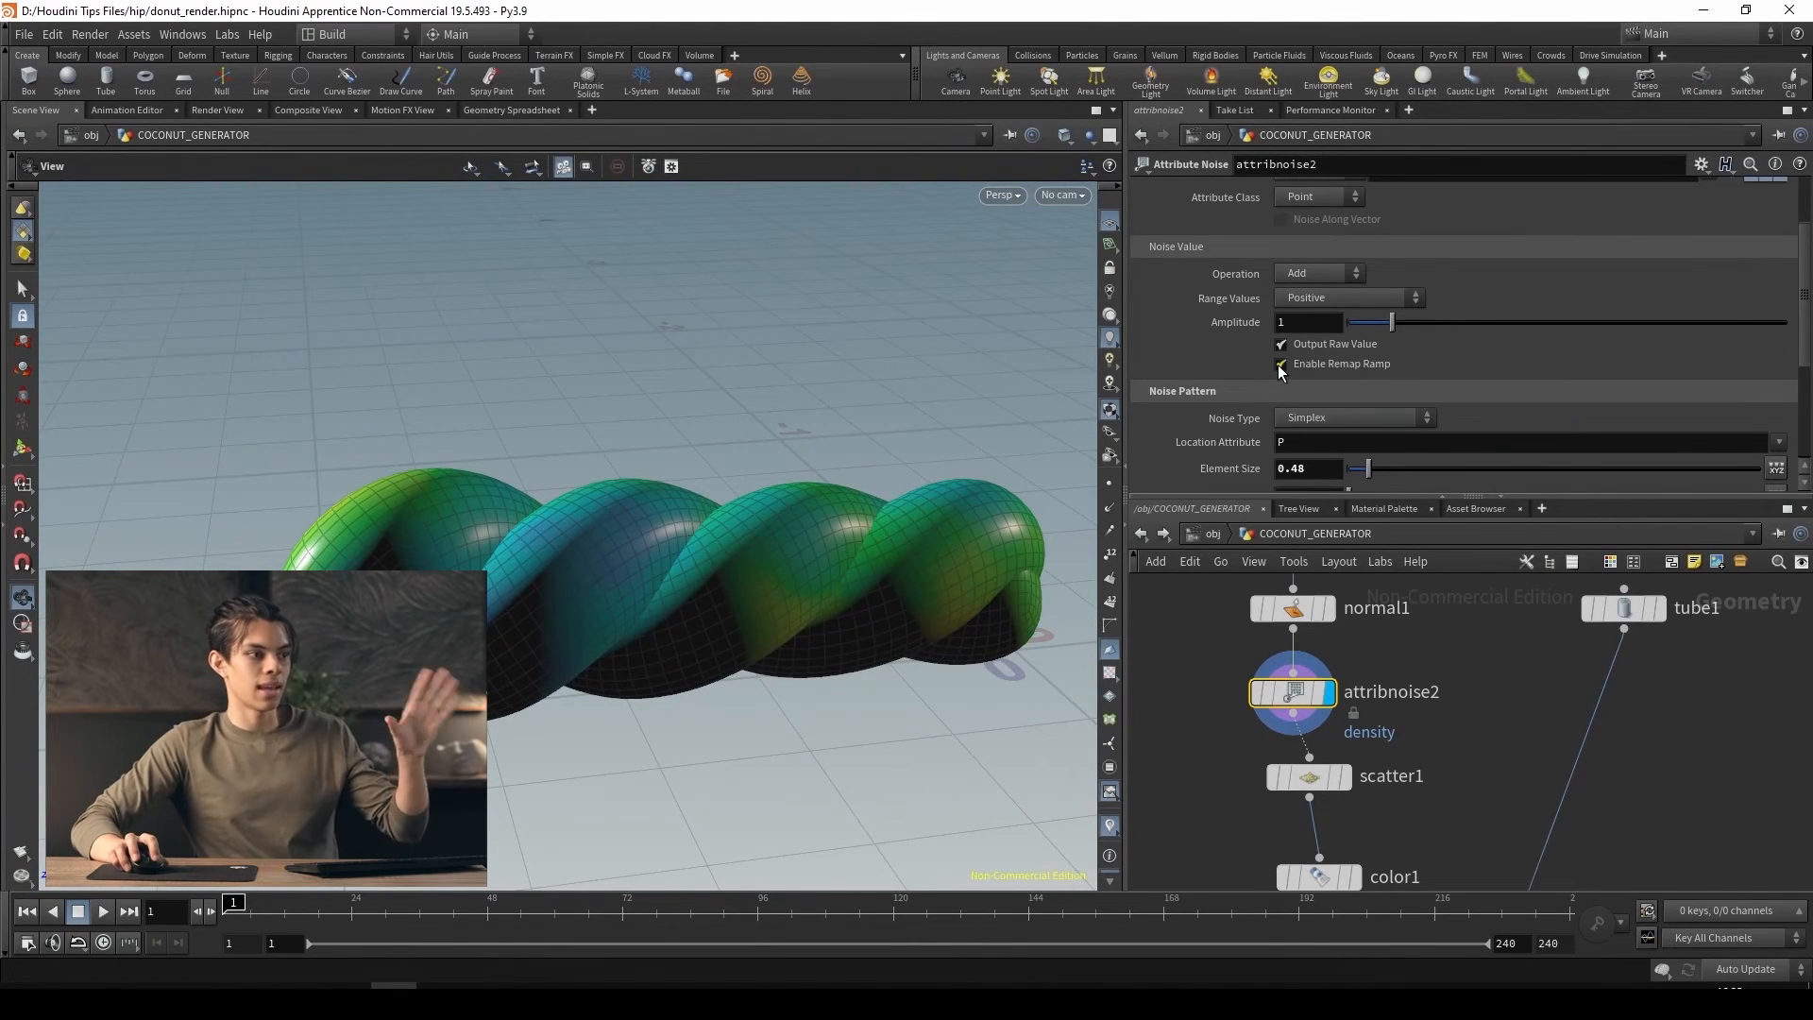
pyautogui.click(1281, 365)
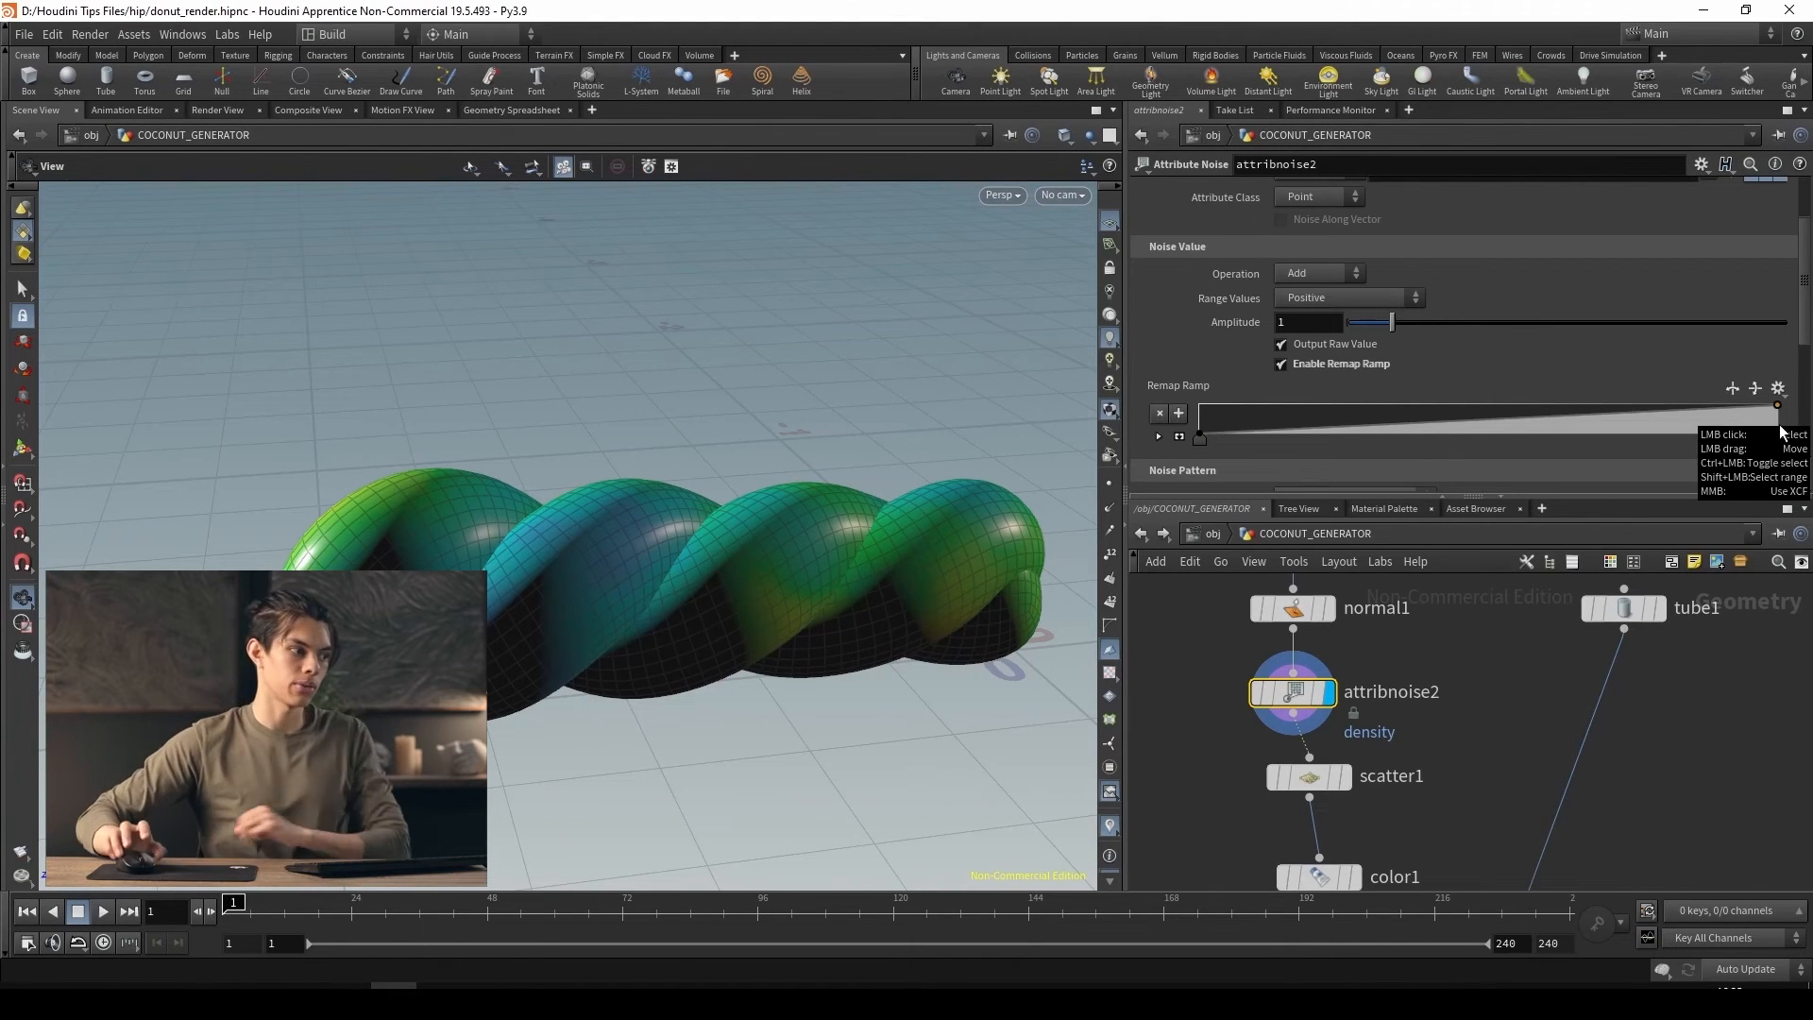
pyautogui.moveTo(1201, 442); pyautogui.dragTo(1328, 449)
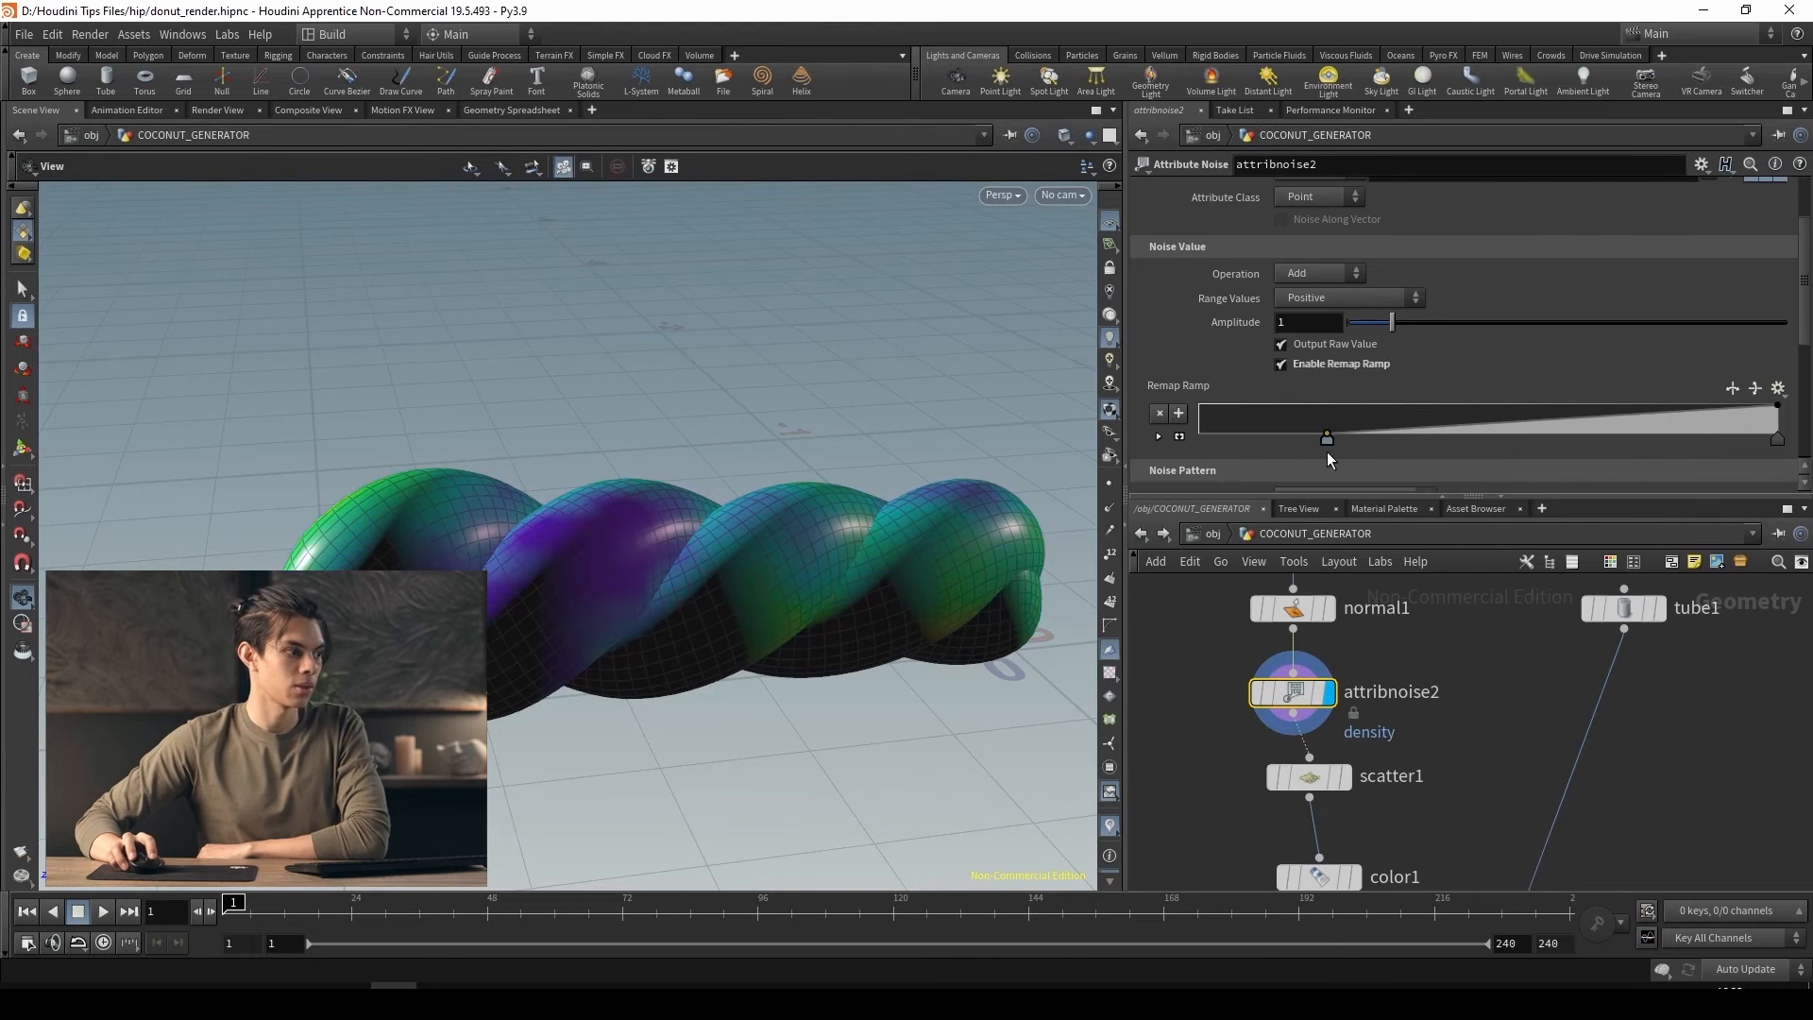
pyautogui.moveTo(682, 609); pyautogui.dragTo(812, 831)
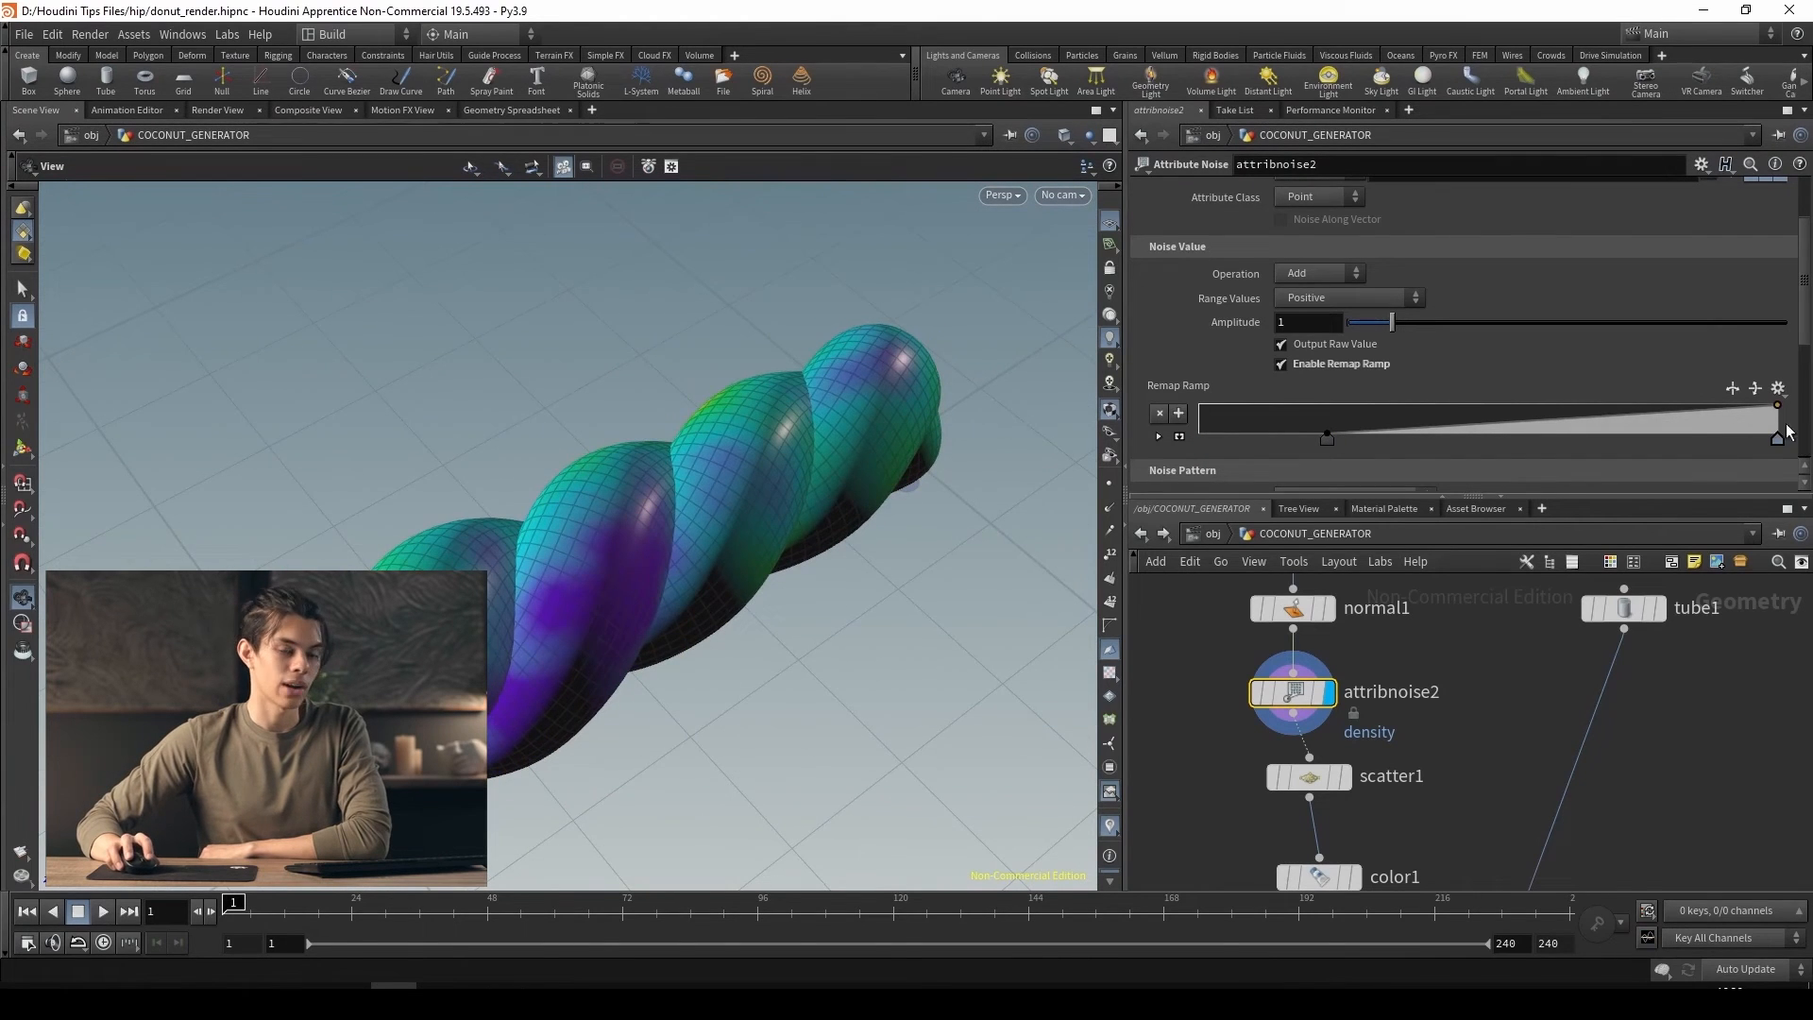
pyautogui.moveTo(1780, 436); pyautogui.dragTo(1620, 435)
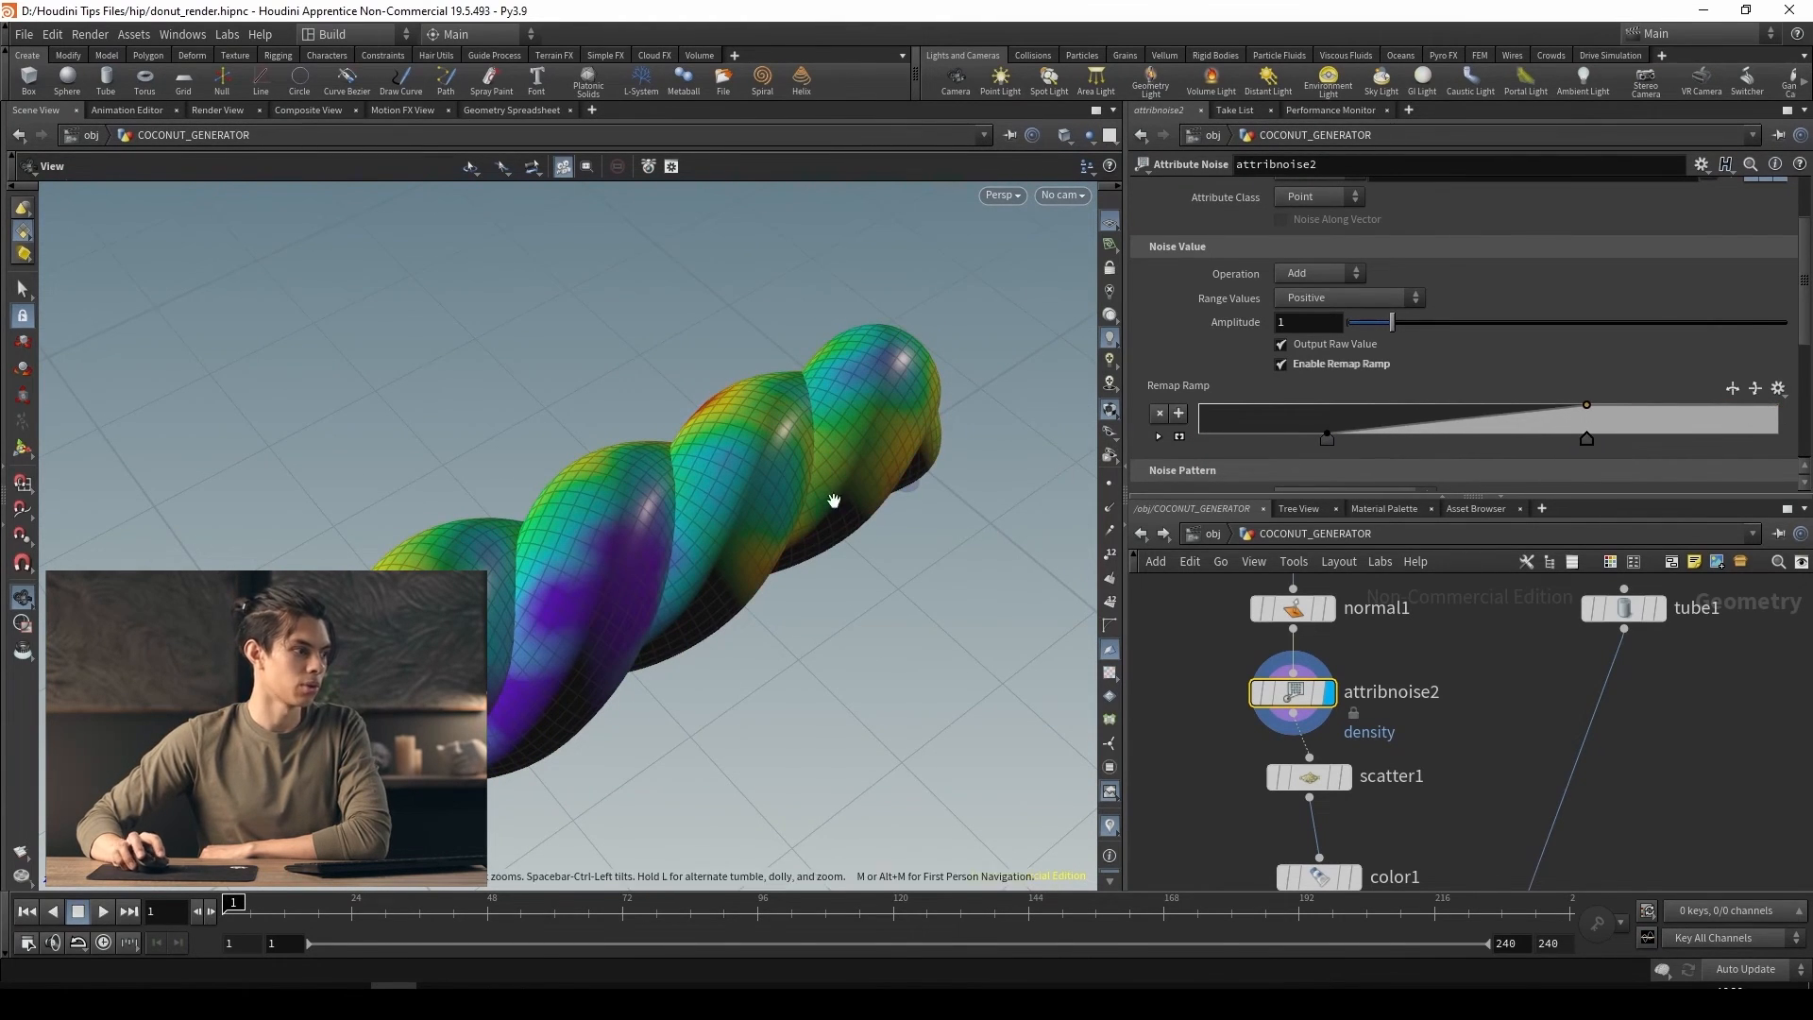
pyautogui.moveTo(831, 502); pyautogui.dragTo(954, 463)
# Display scatter1 and examine how the points are distributed according to the density noise
pyautogui.click(1345, 776)
pyautogui.click(1322, 777)
pyautogui.moveTo(860, 628); pyautogui.dragTo(753, 540)
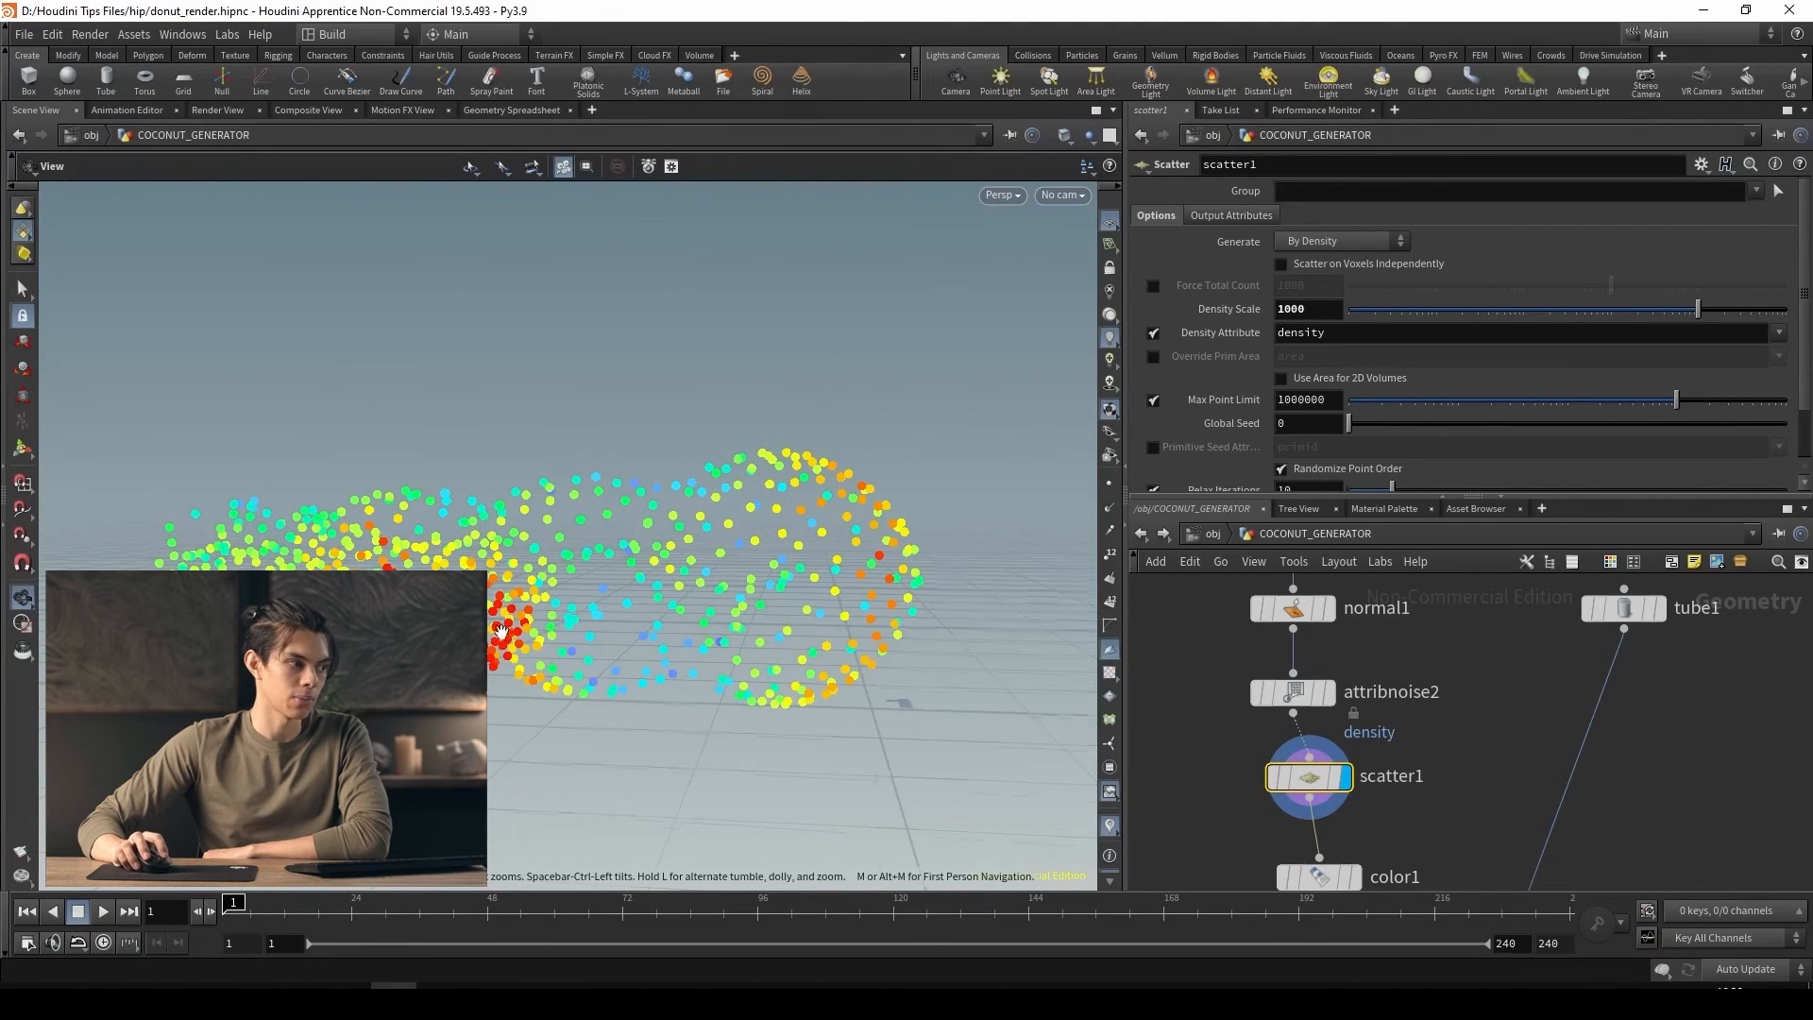
pyautogui.moveTo(501, 628); pyautogui.dragTo(718, 718)
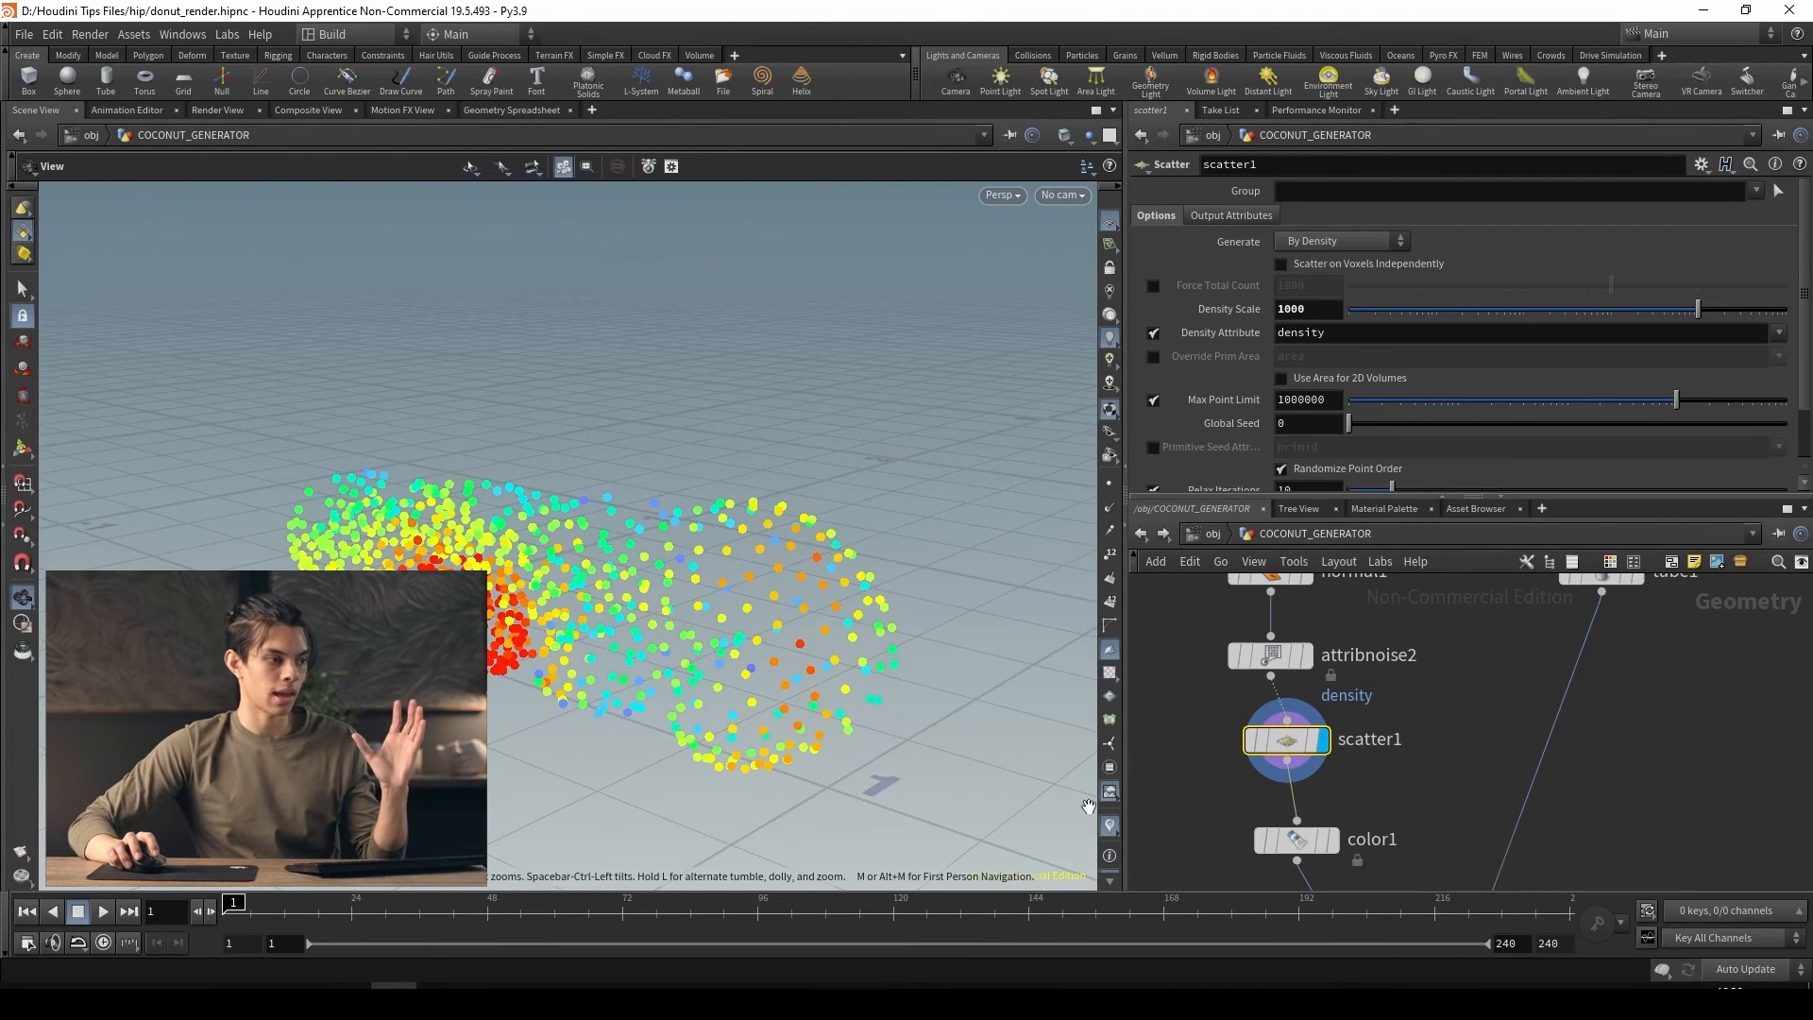
# Turn off the density visualization and display COCONUT_OUT to examine the distribution of the flakes
pyautogui.click(1271, 654)
pyautogui.scroll(3, 1414, 428)
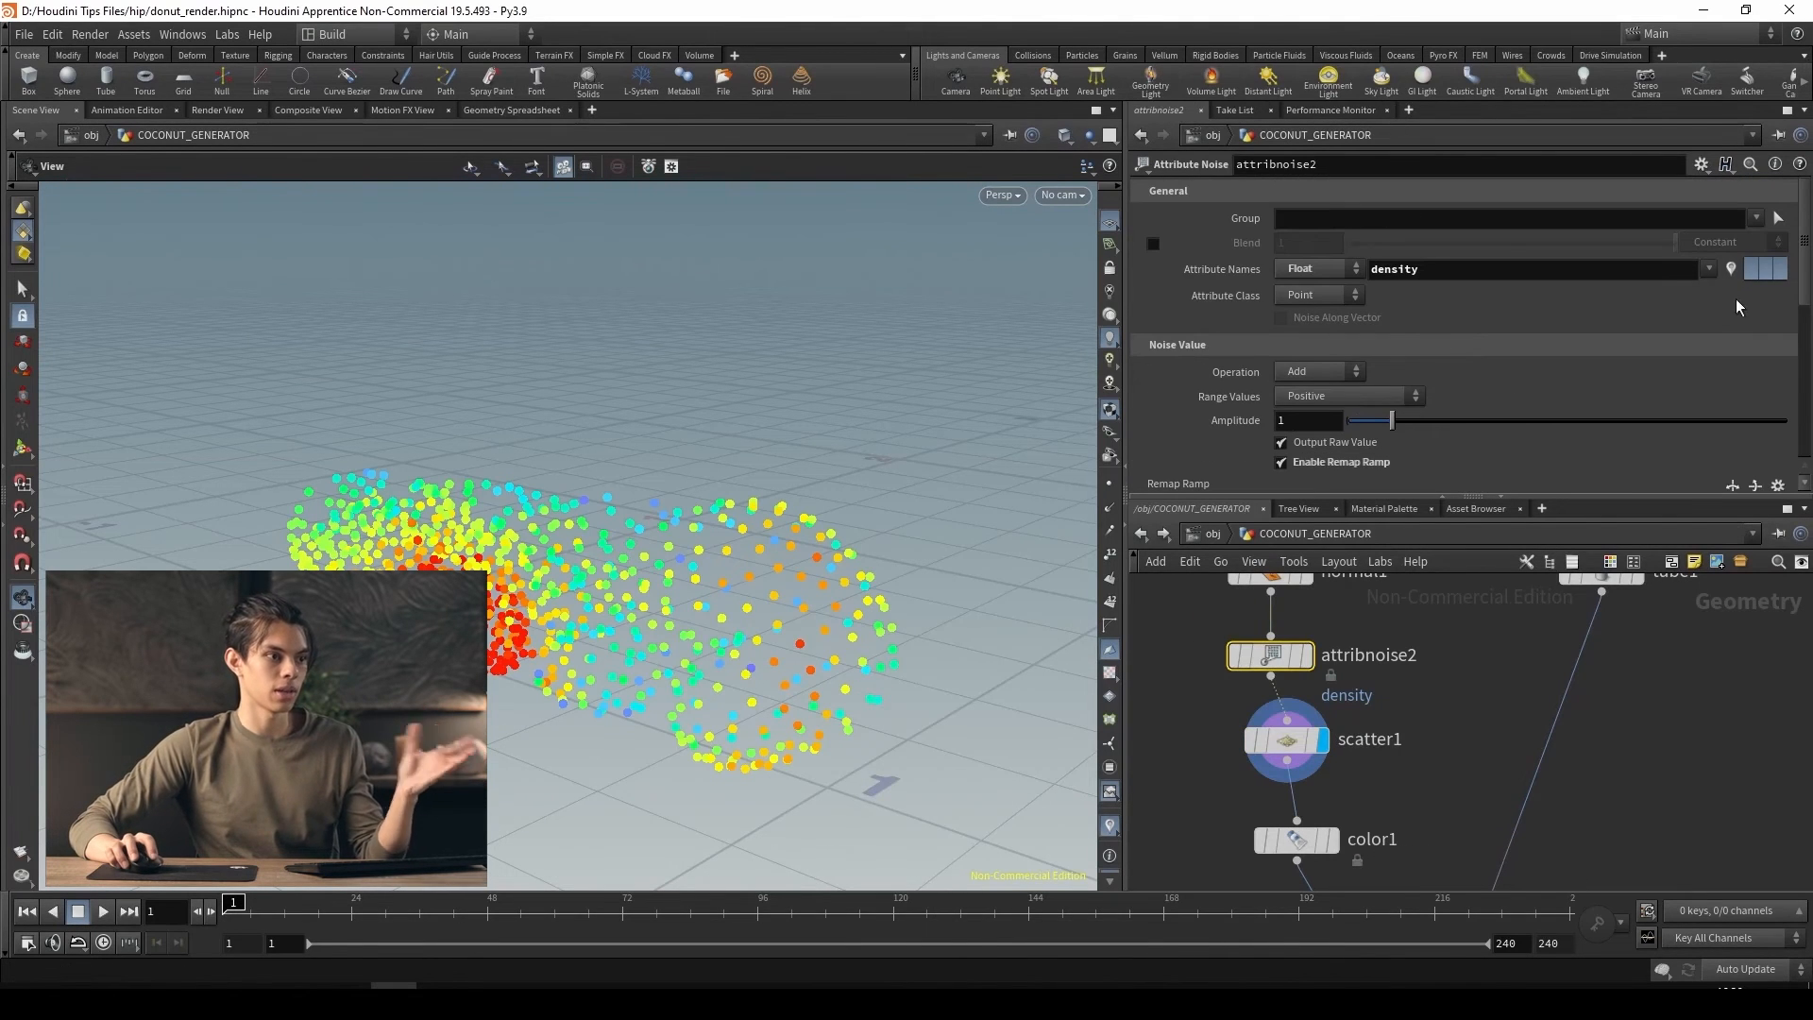
pyautogui.click(1734, 269)
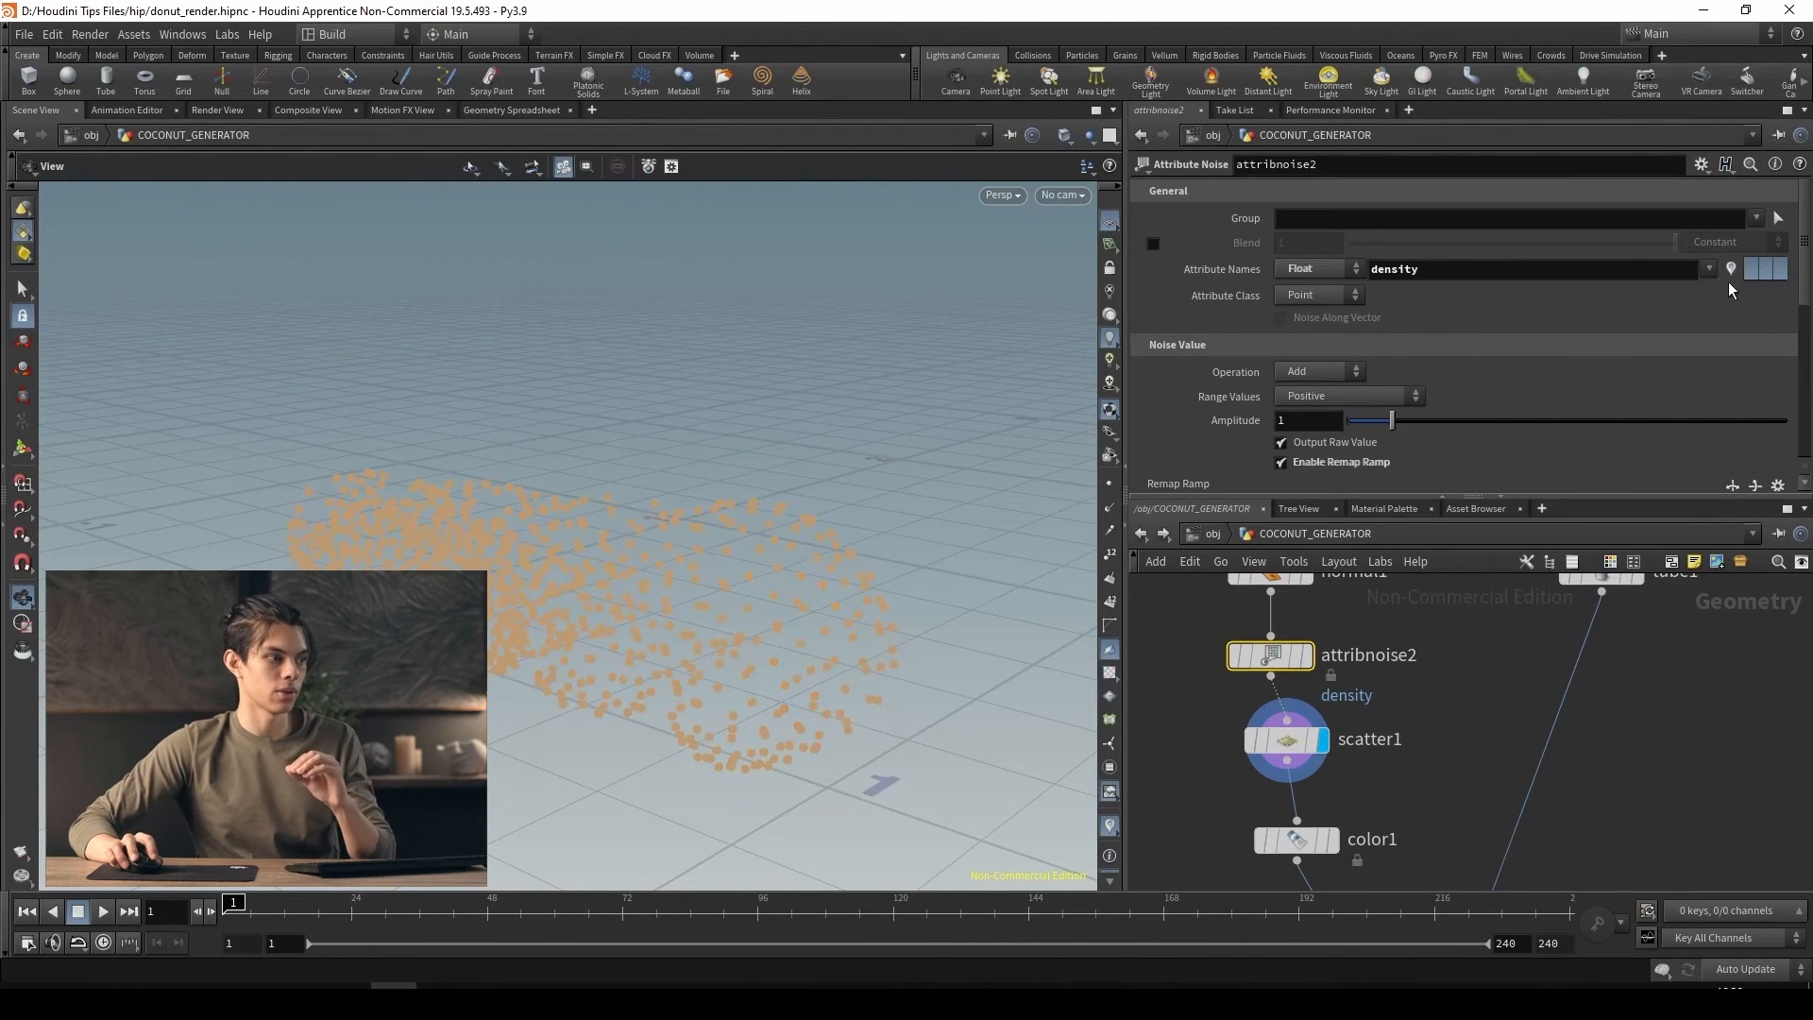
pyautogui.click(1110, 826)
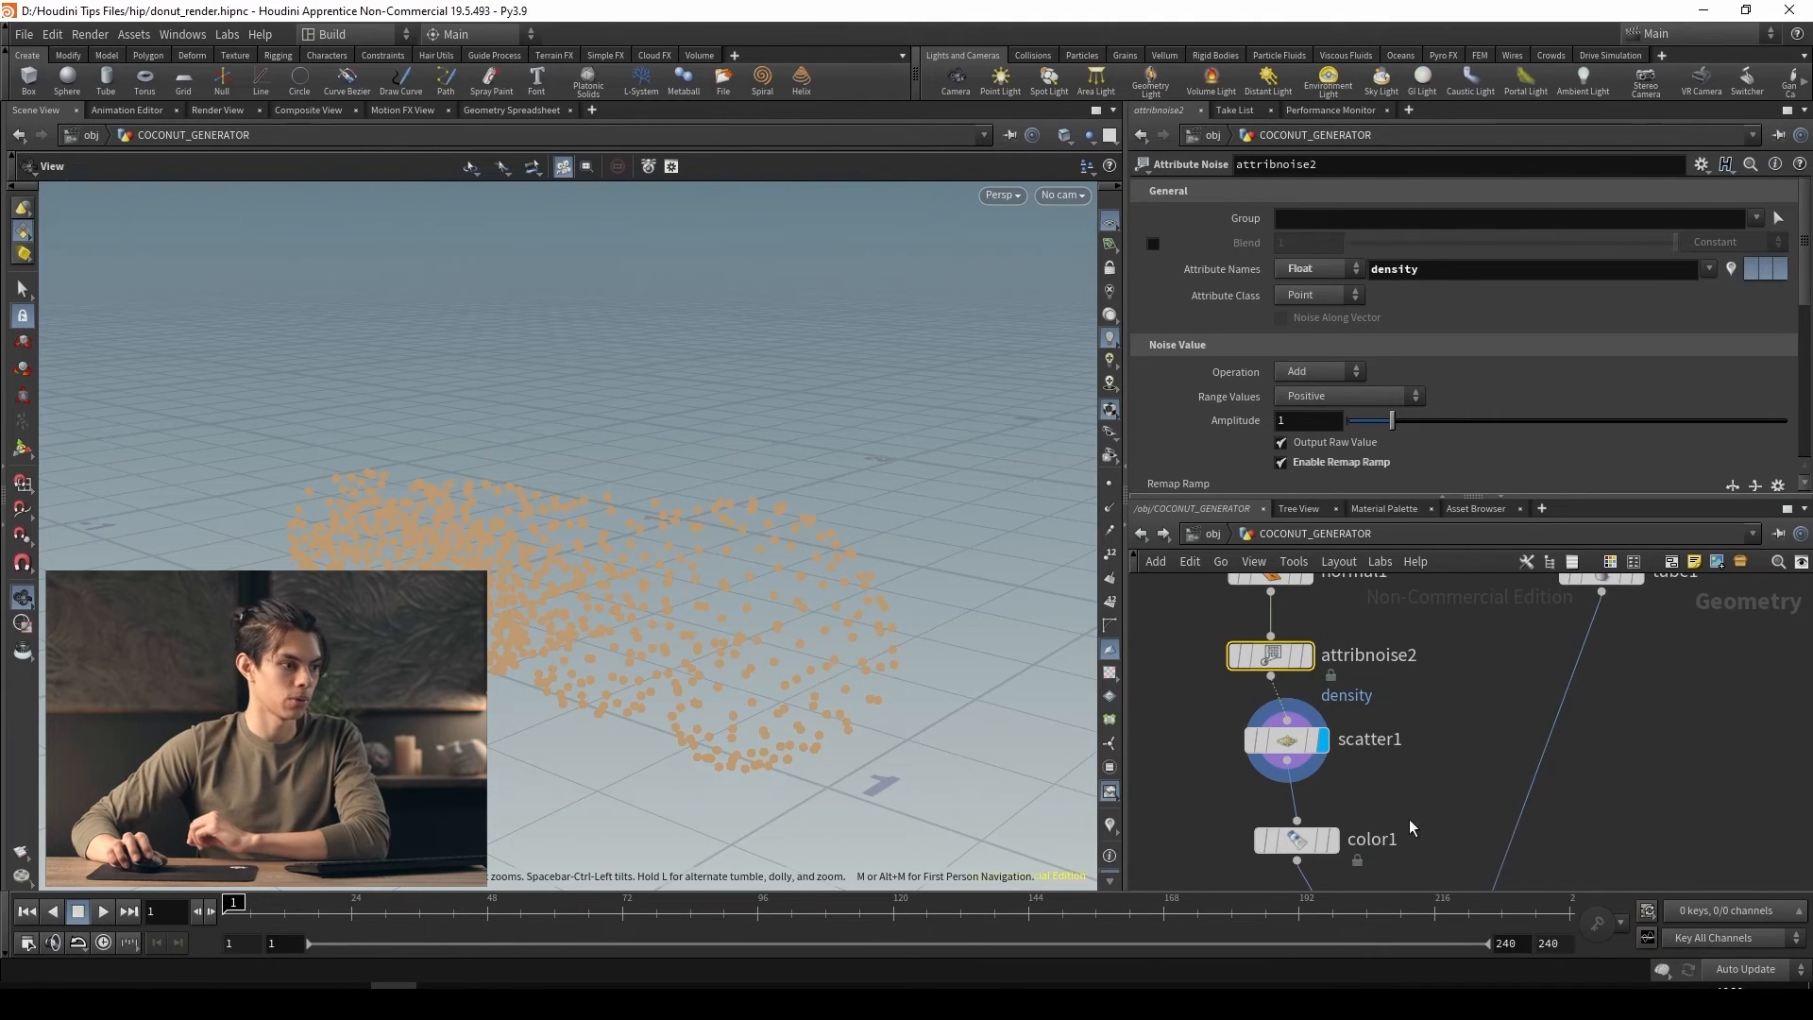
pyautogui.scroll(-2, 1409, 819)
pyautogui.moveTo(1409, 819); pyautogui.dragTo(1383, 739, button='middle')
pyautogui.click(1330, 753)
pyautogui.moveTo(1499, 784); pyautogui.dragTo(1451, 558, button='middle')
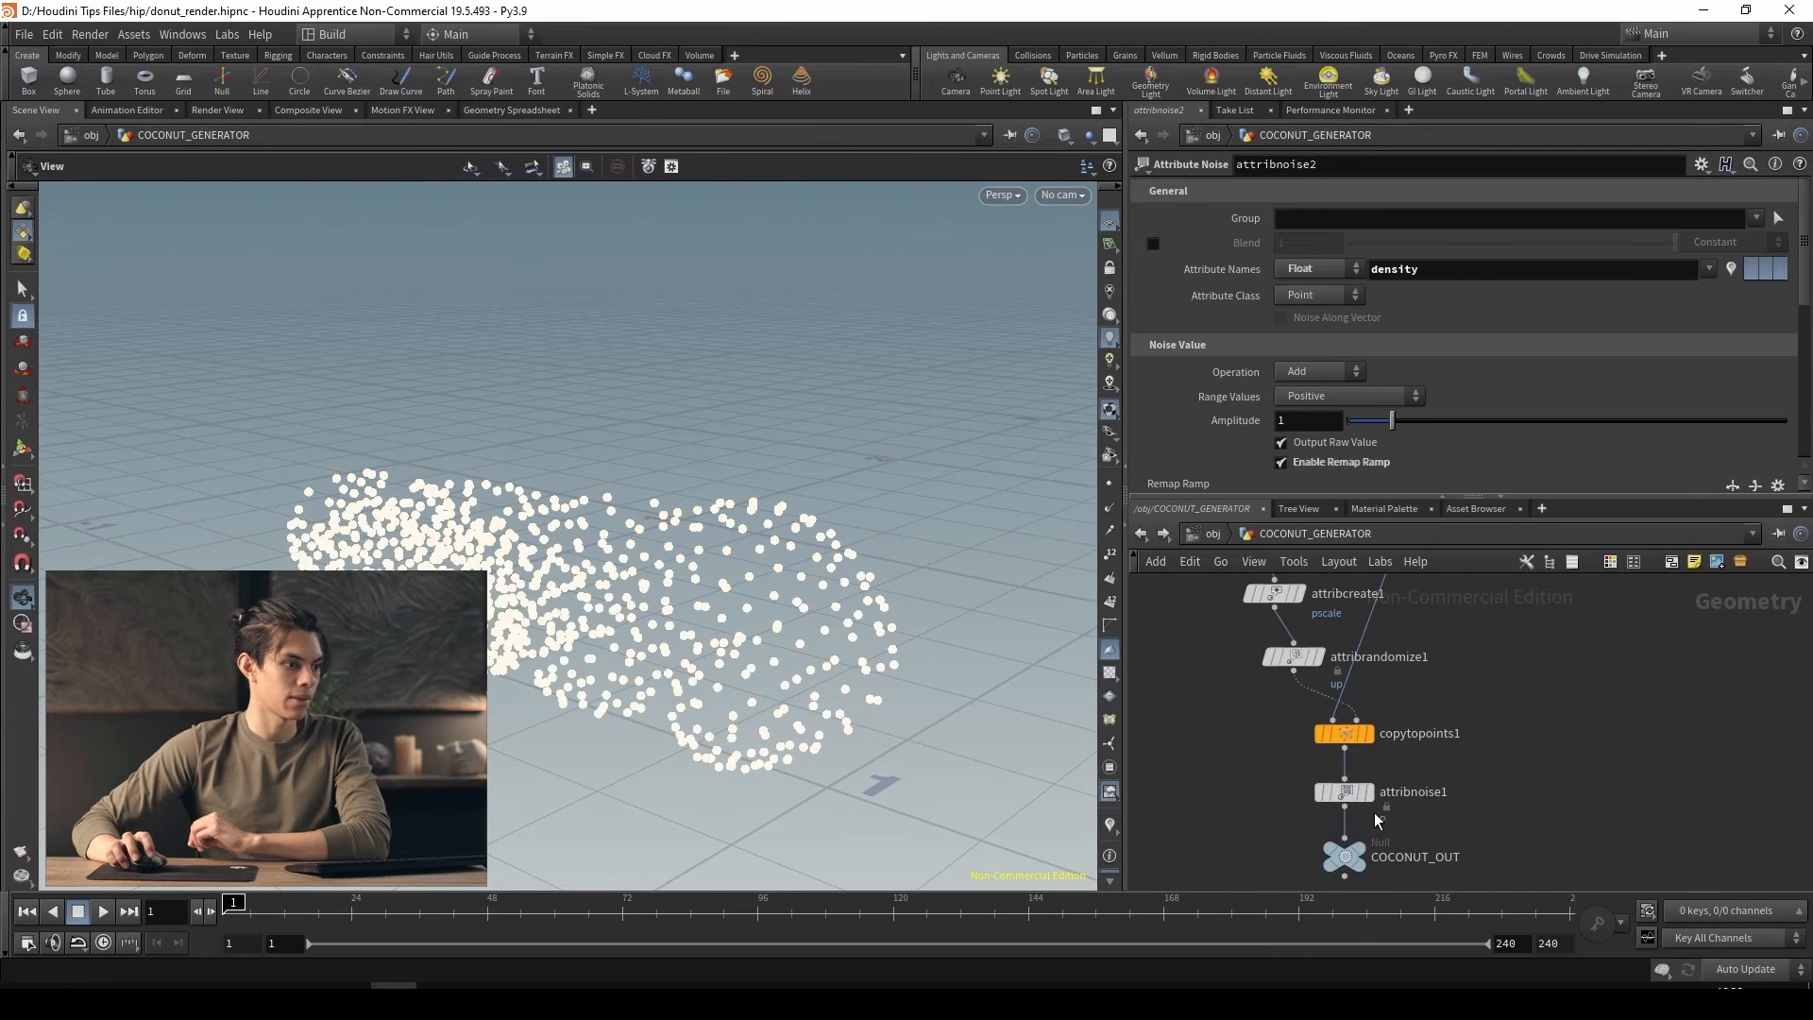
pyautogui.click(1360, 849)
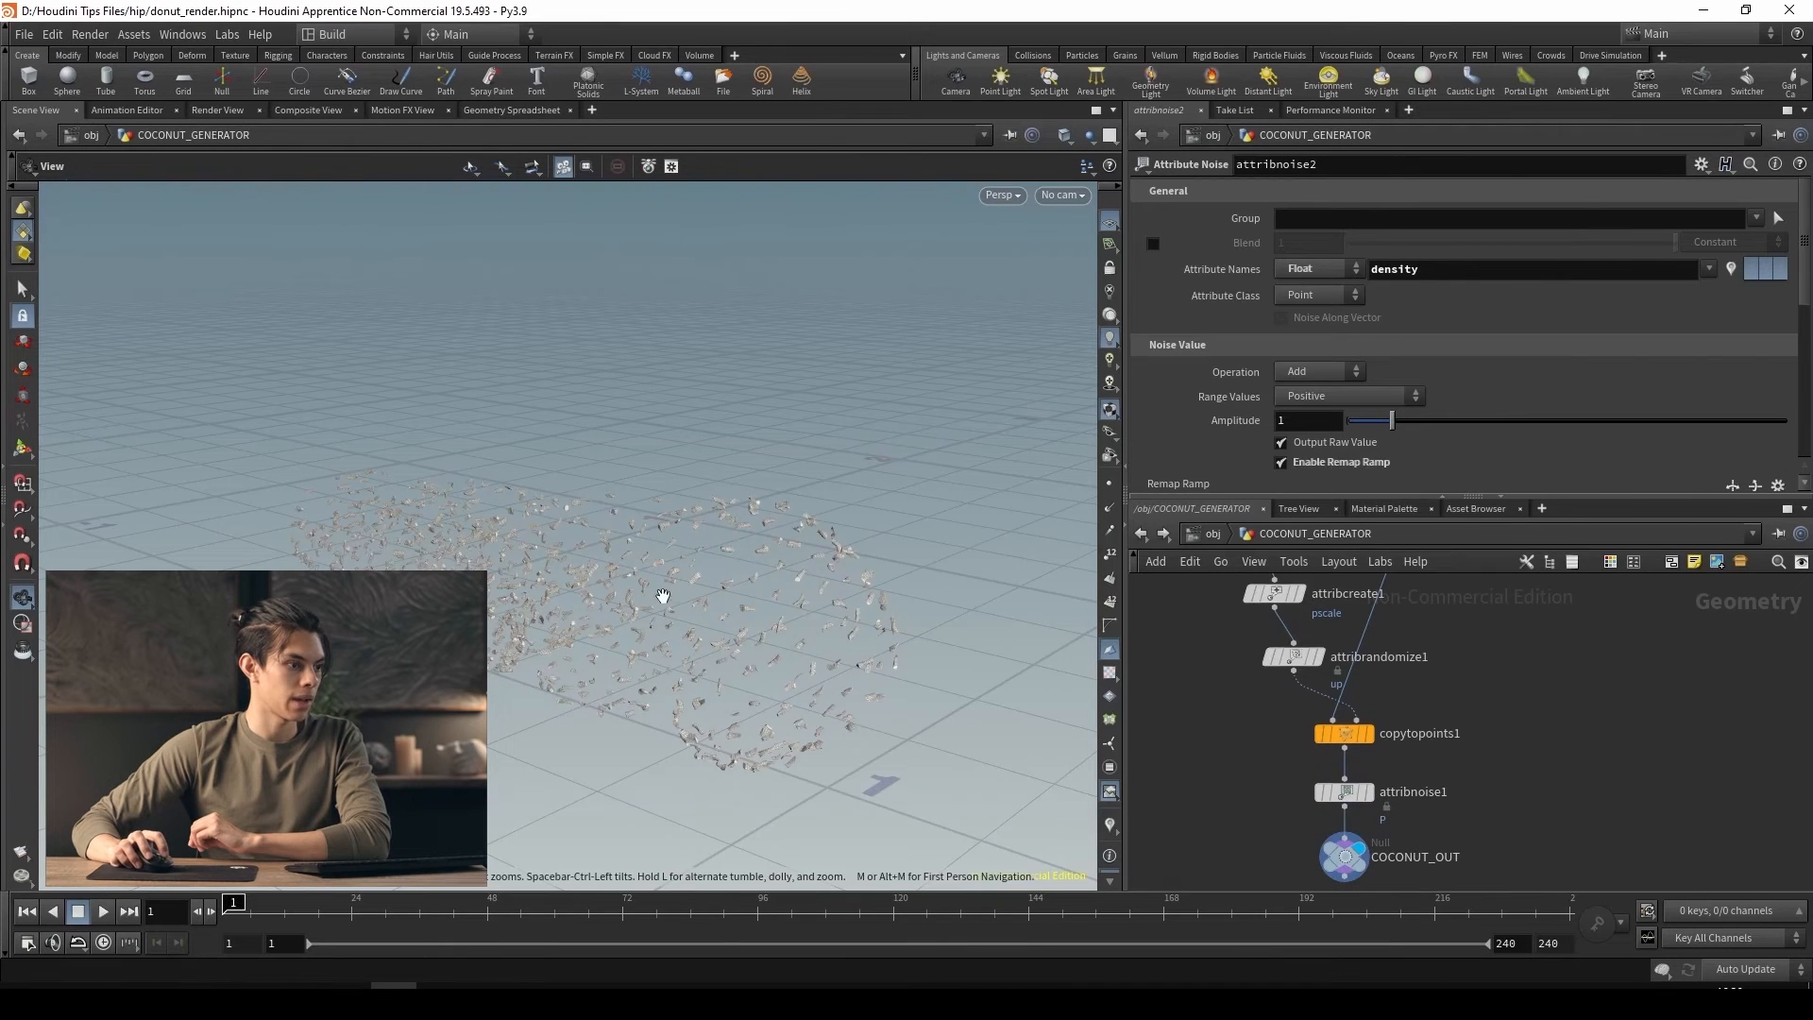
pyautogui.moveTo(663, 596); pyautogui.dragTo(652, 671)
# Return to attribnoise2, display it and turn the density visualization back on
pyautogui.scroll(-2, 1440, 612)
pyautogui.moveTo(1440, 612); pyautogui.dragTo(1455, 829, button='middle')
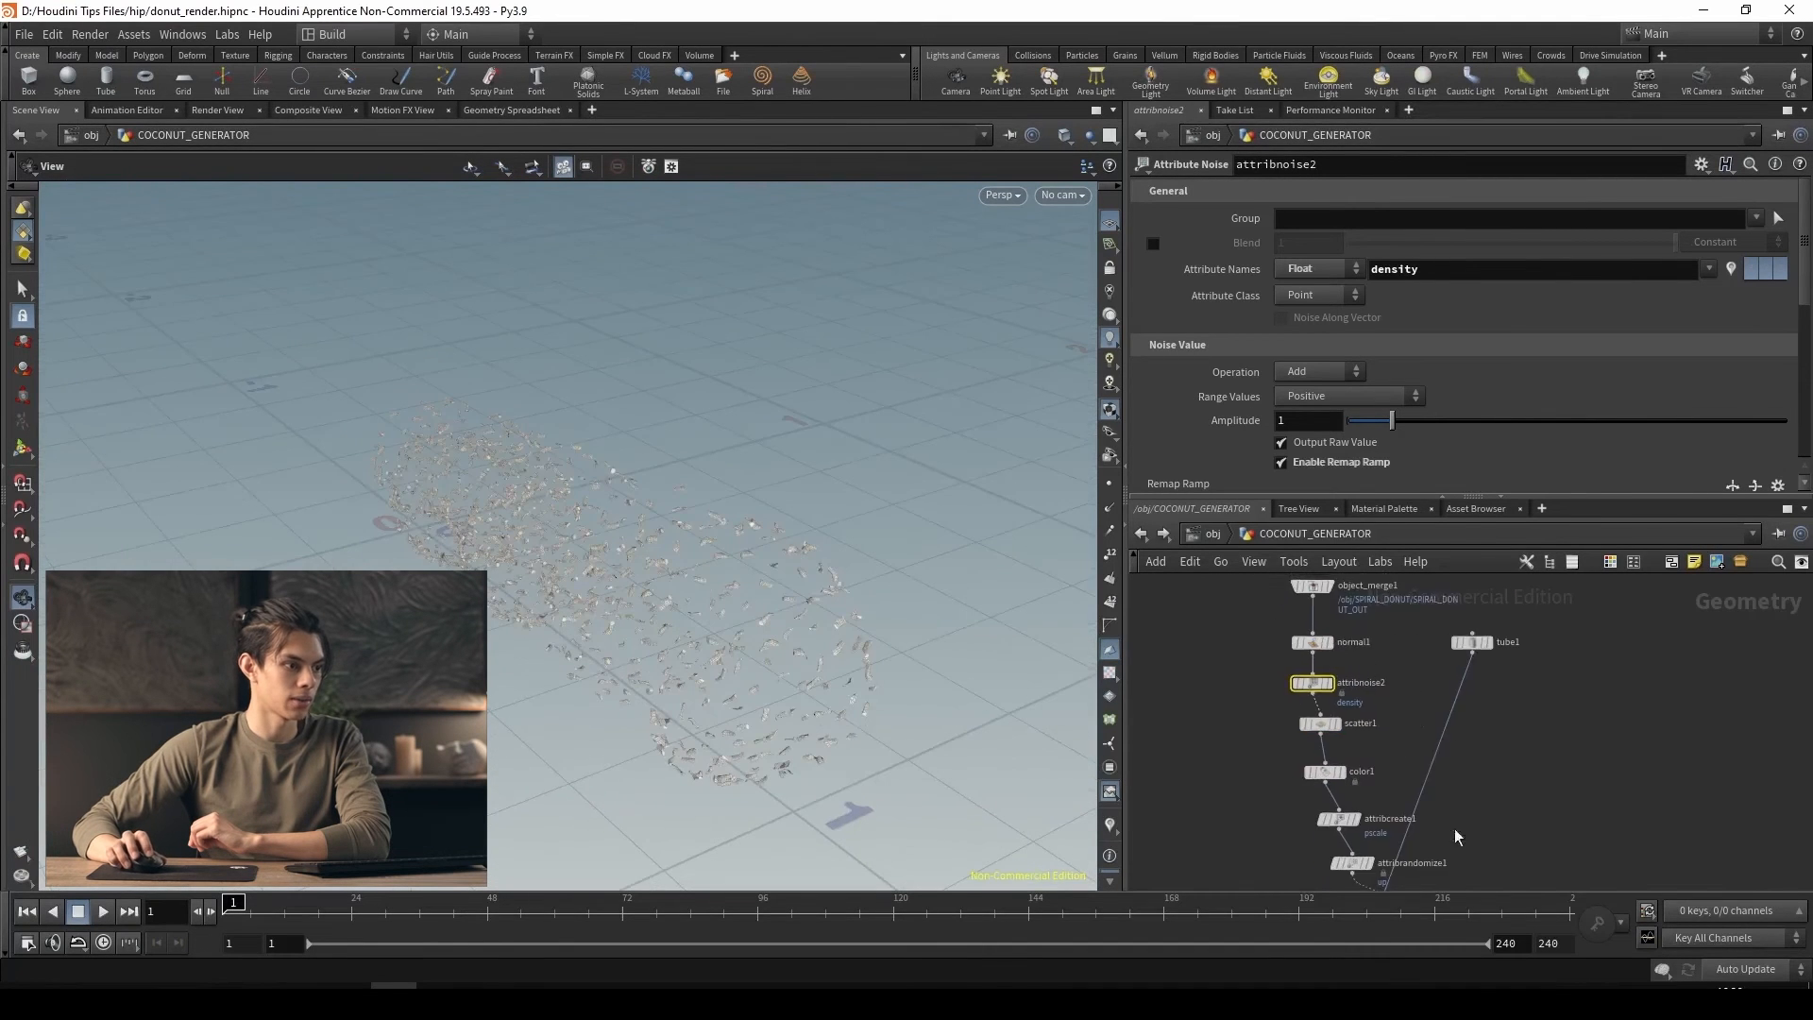
pyautogui.scroll(4, 1394, 731)
pyautogui.scroll(-1, 1285, 421)
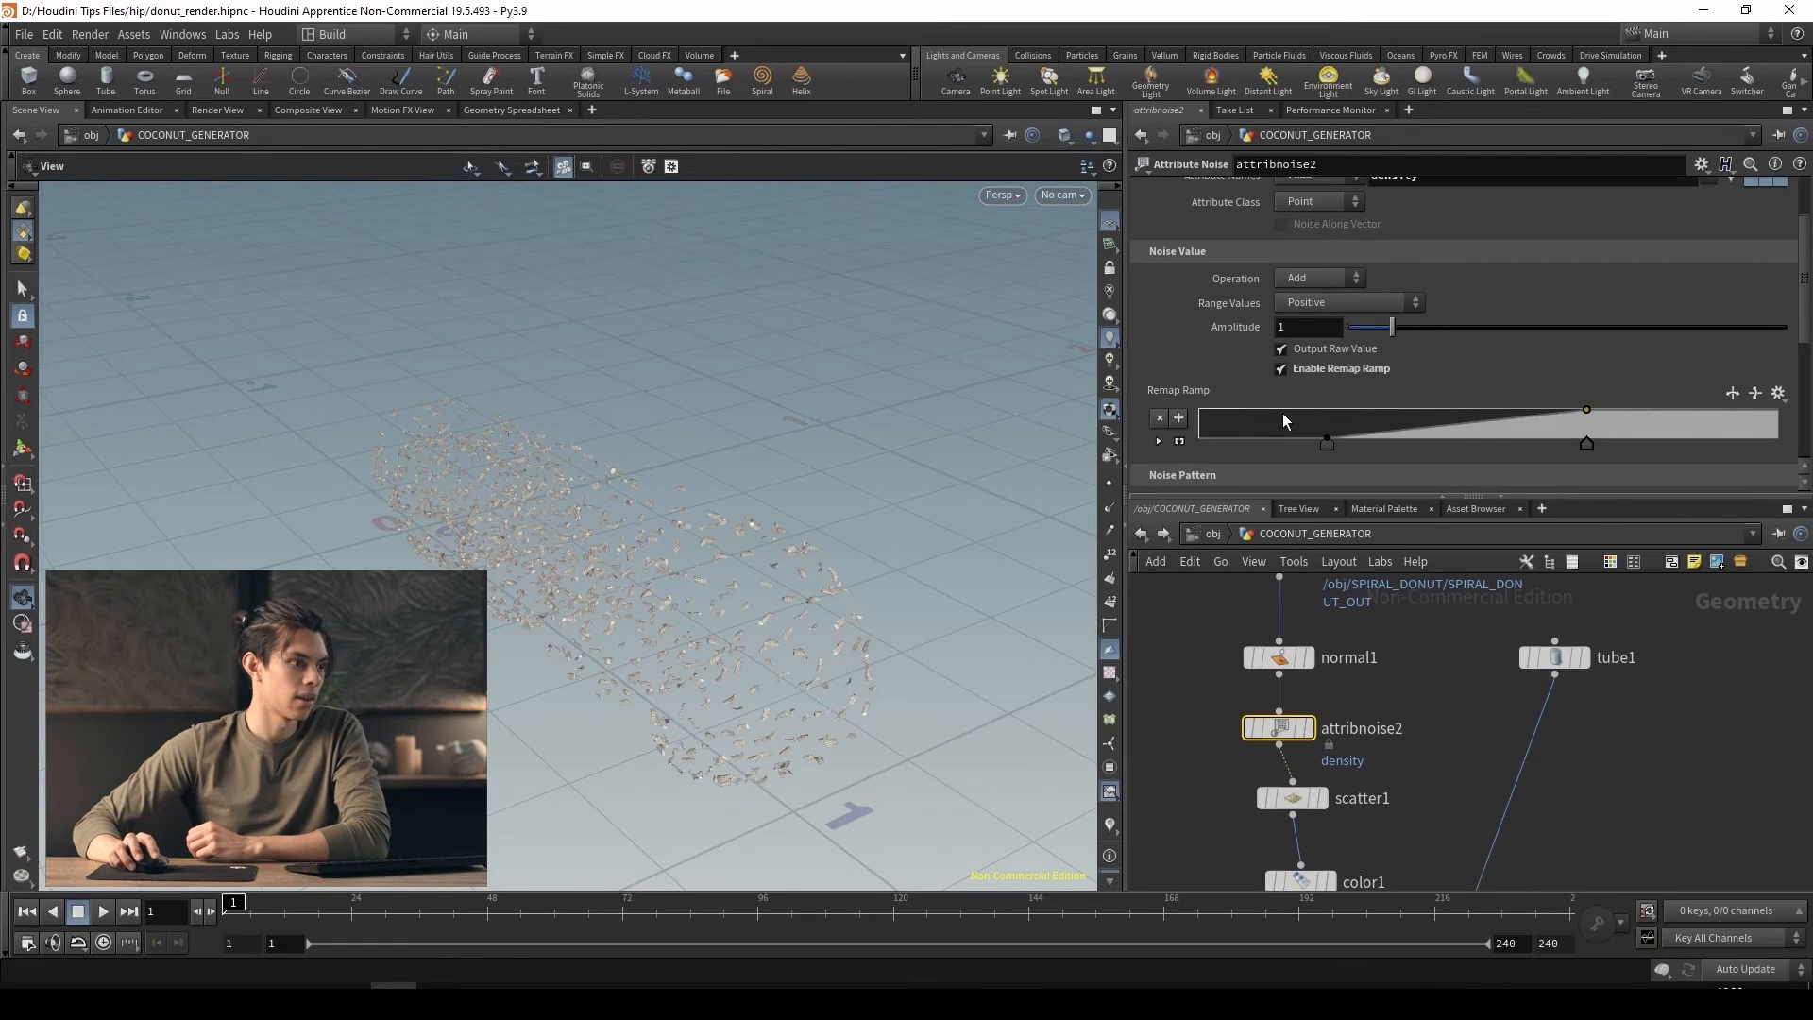
pyautogui.scroll(-4, 1294, 425)
pyautogui.moveTo(1277, 726); pyautogui.dragTo(1275, 722)
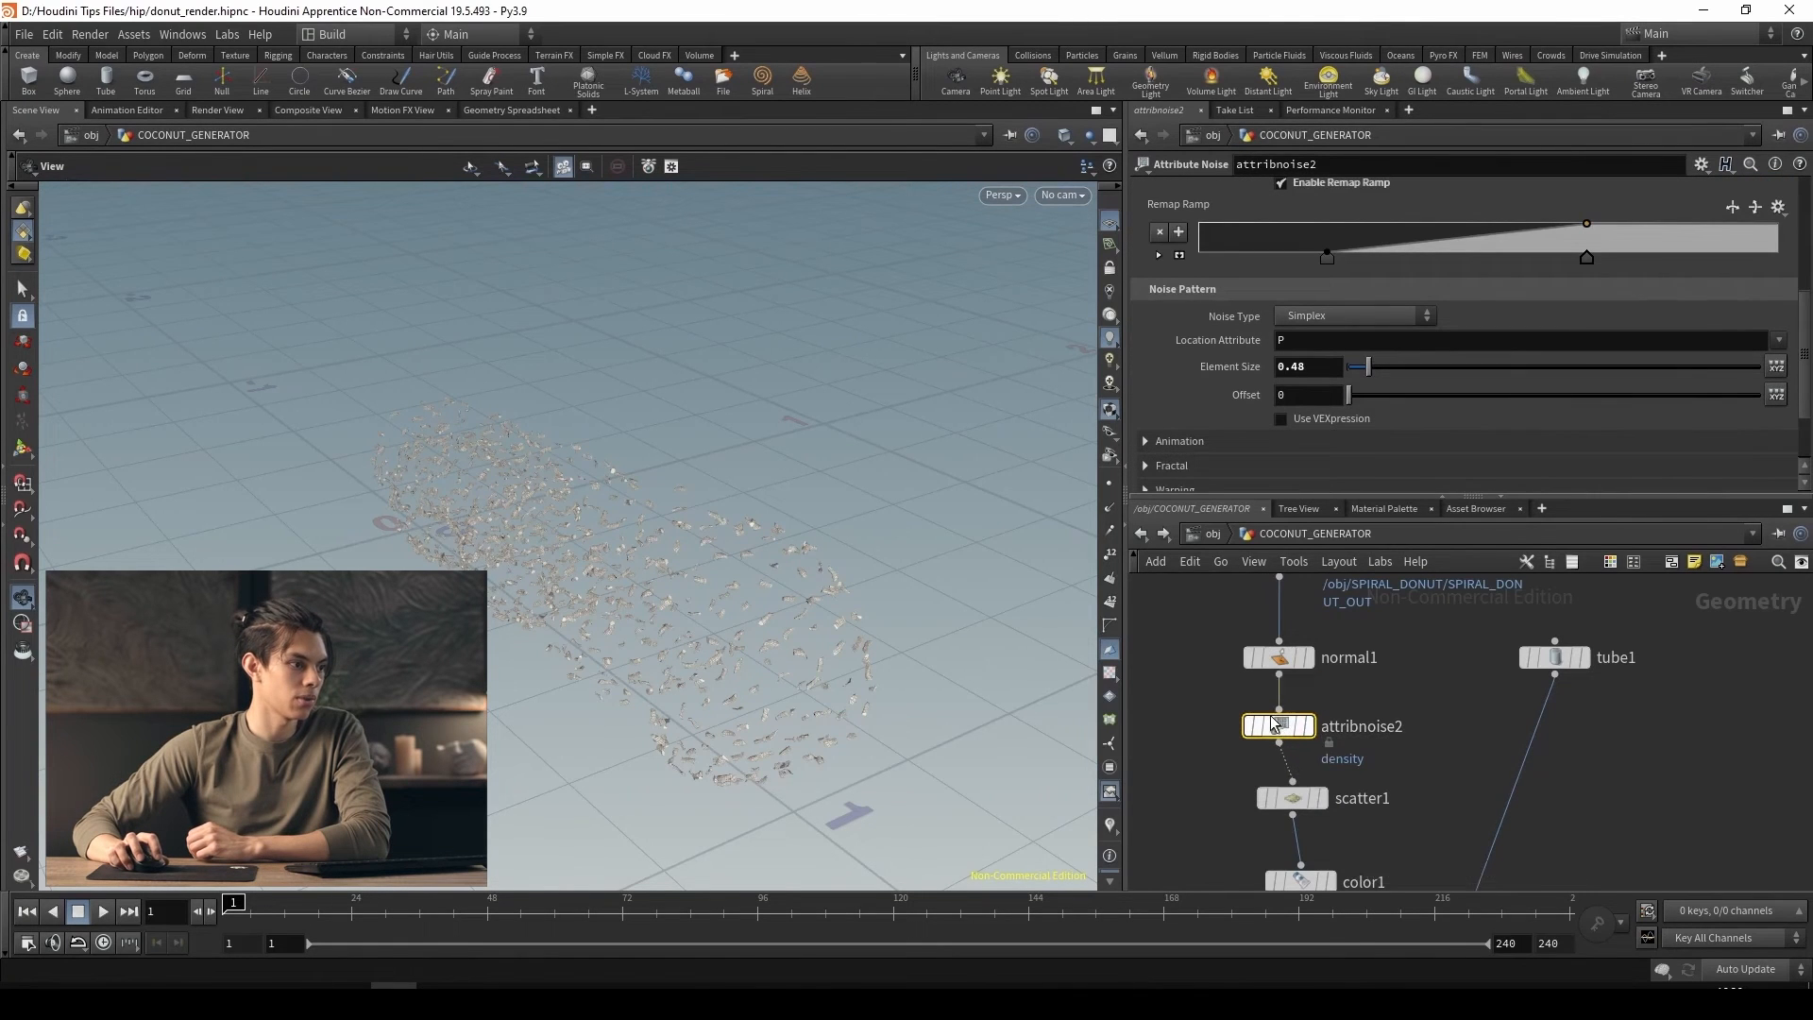
pyautogui.click(1306, 726)
pyautogui.scroll(5, 1236, 402)
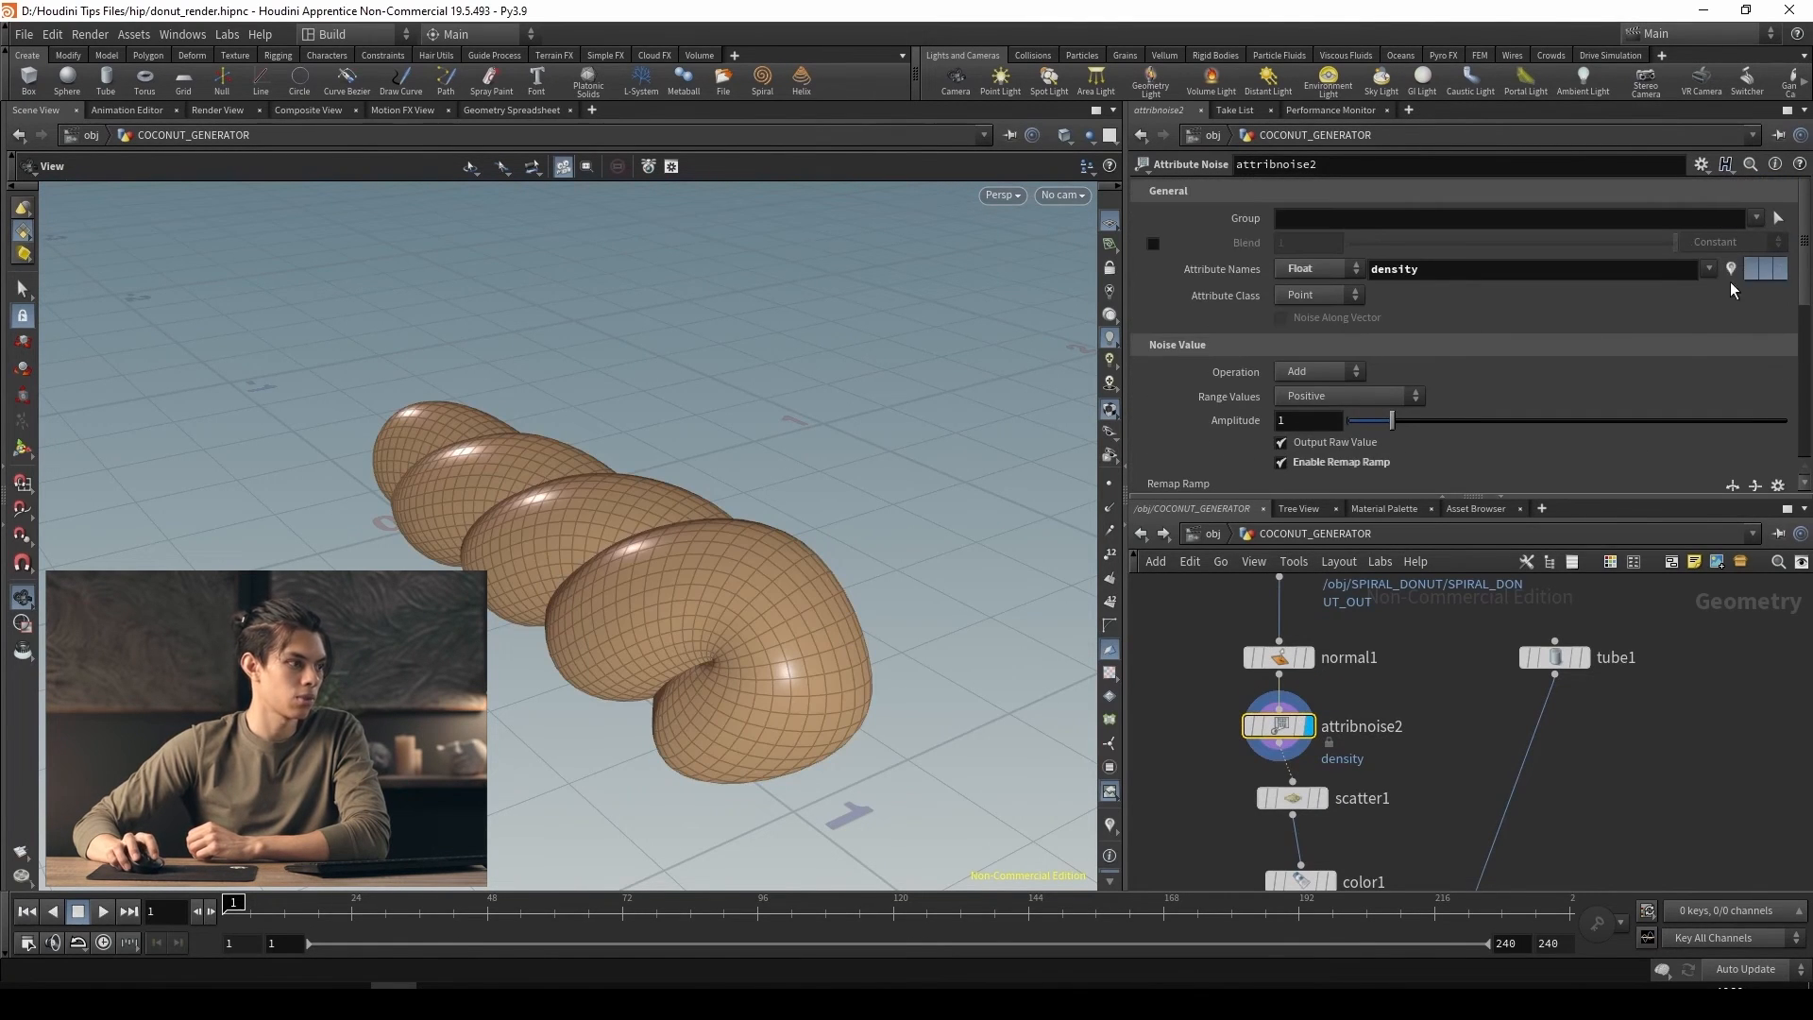
pyautogui.click(1110, 825)
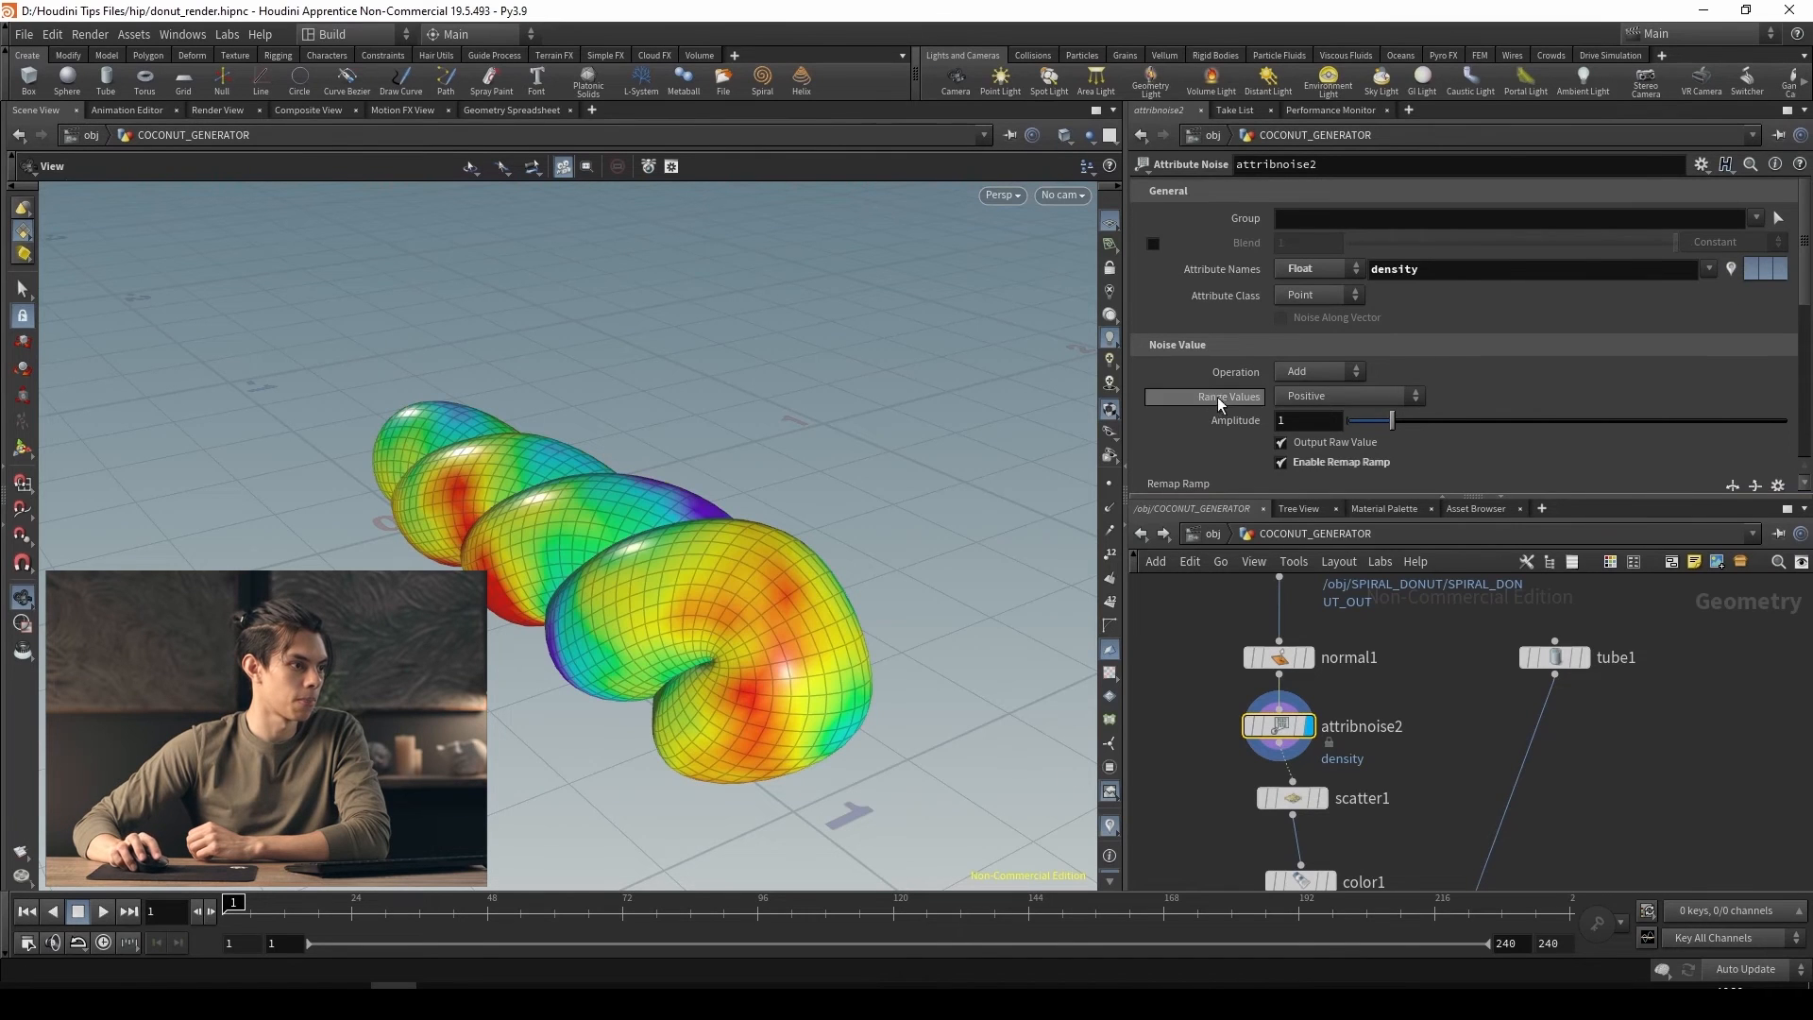
# Set attribnoise2's noise offset to 6.9
pyautogui.scroll(-5, 1217, 397)
pyautogui.moveTo(1351, 375); pyautogui.dragTo(1407, 395)
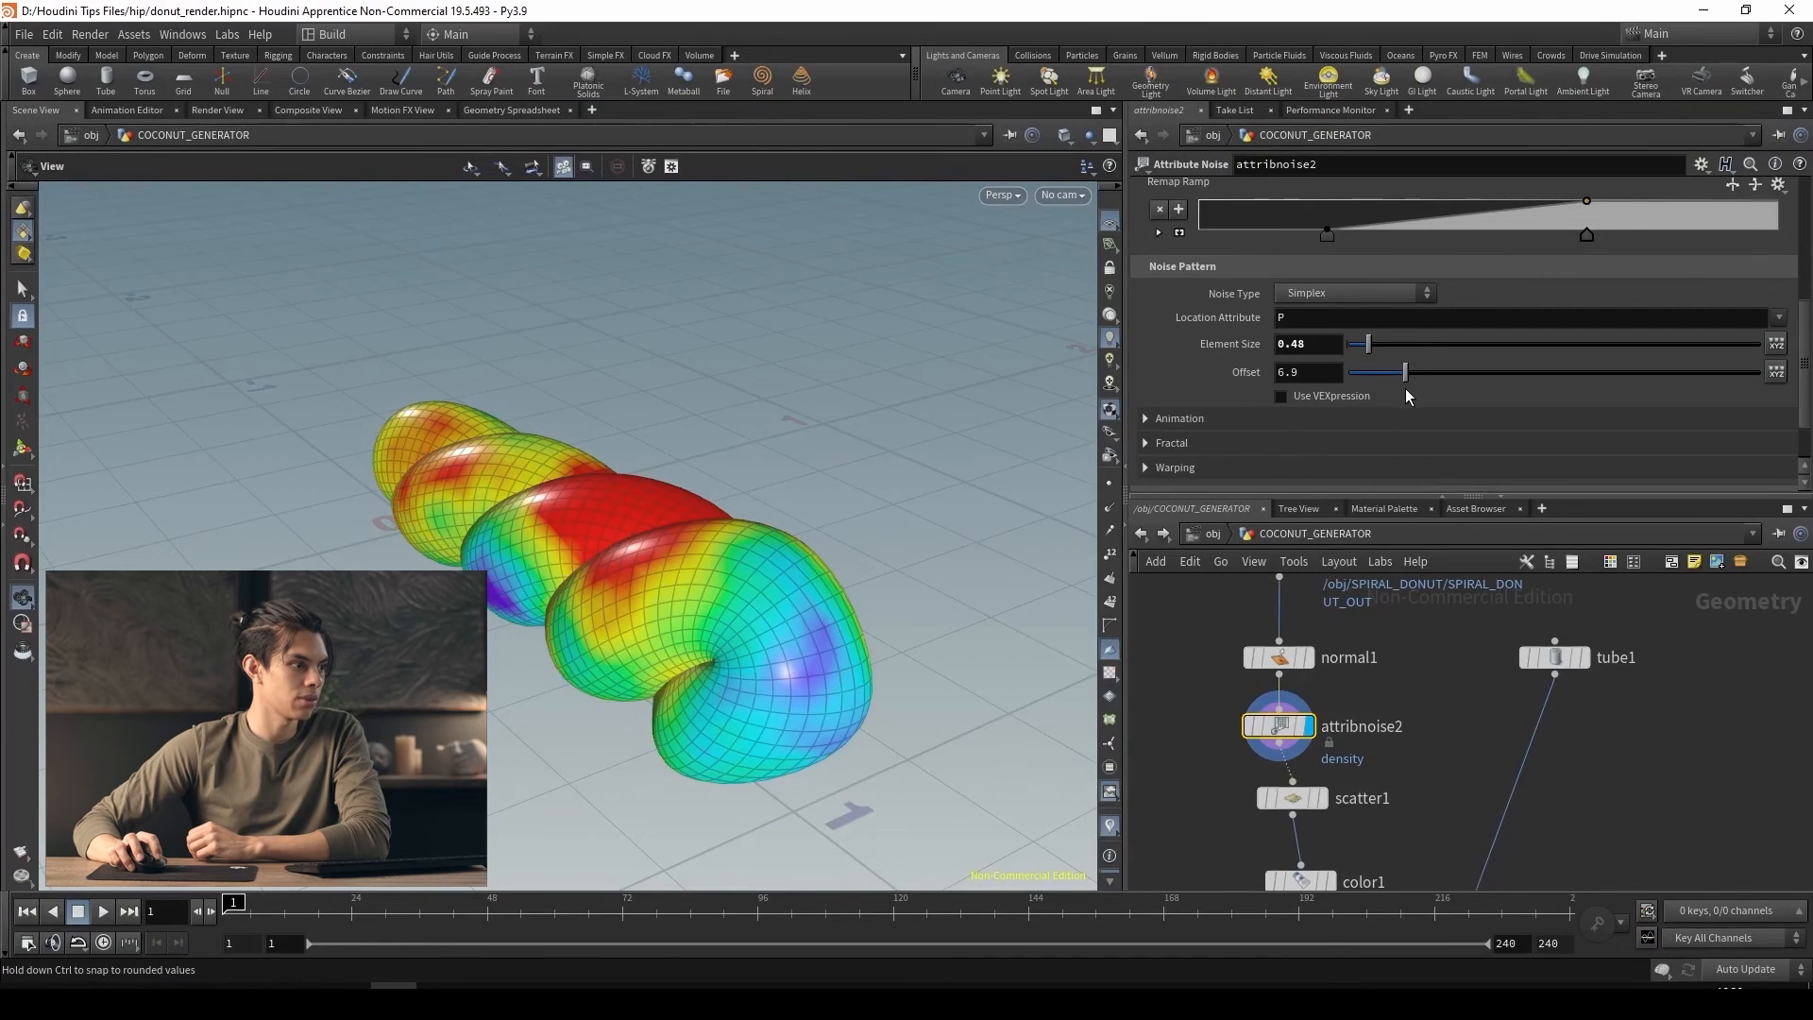
pyautogui.moveTo(759, 551); pyautogui.dragTo(685, 553)
# Display color1 briefly, then switch the display to COCONUT_OUT to check the density-coloured flakes
pyautogui.moveTo(1459, 830); pyautogui.dragTo(1423, 664, button='middle')
pyautogui.click(1310, 718)
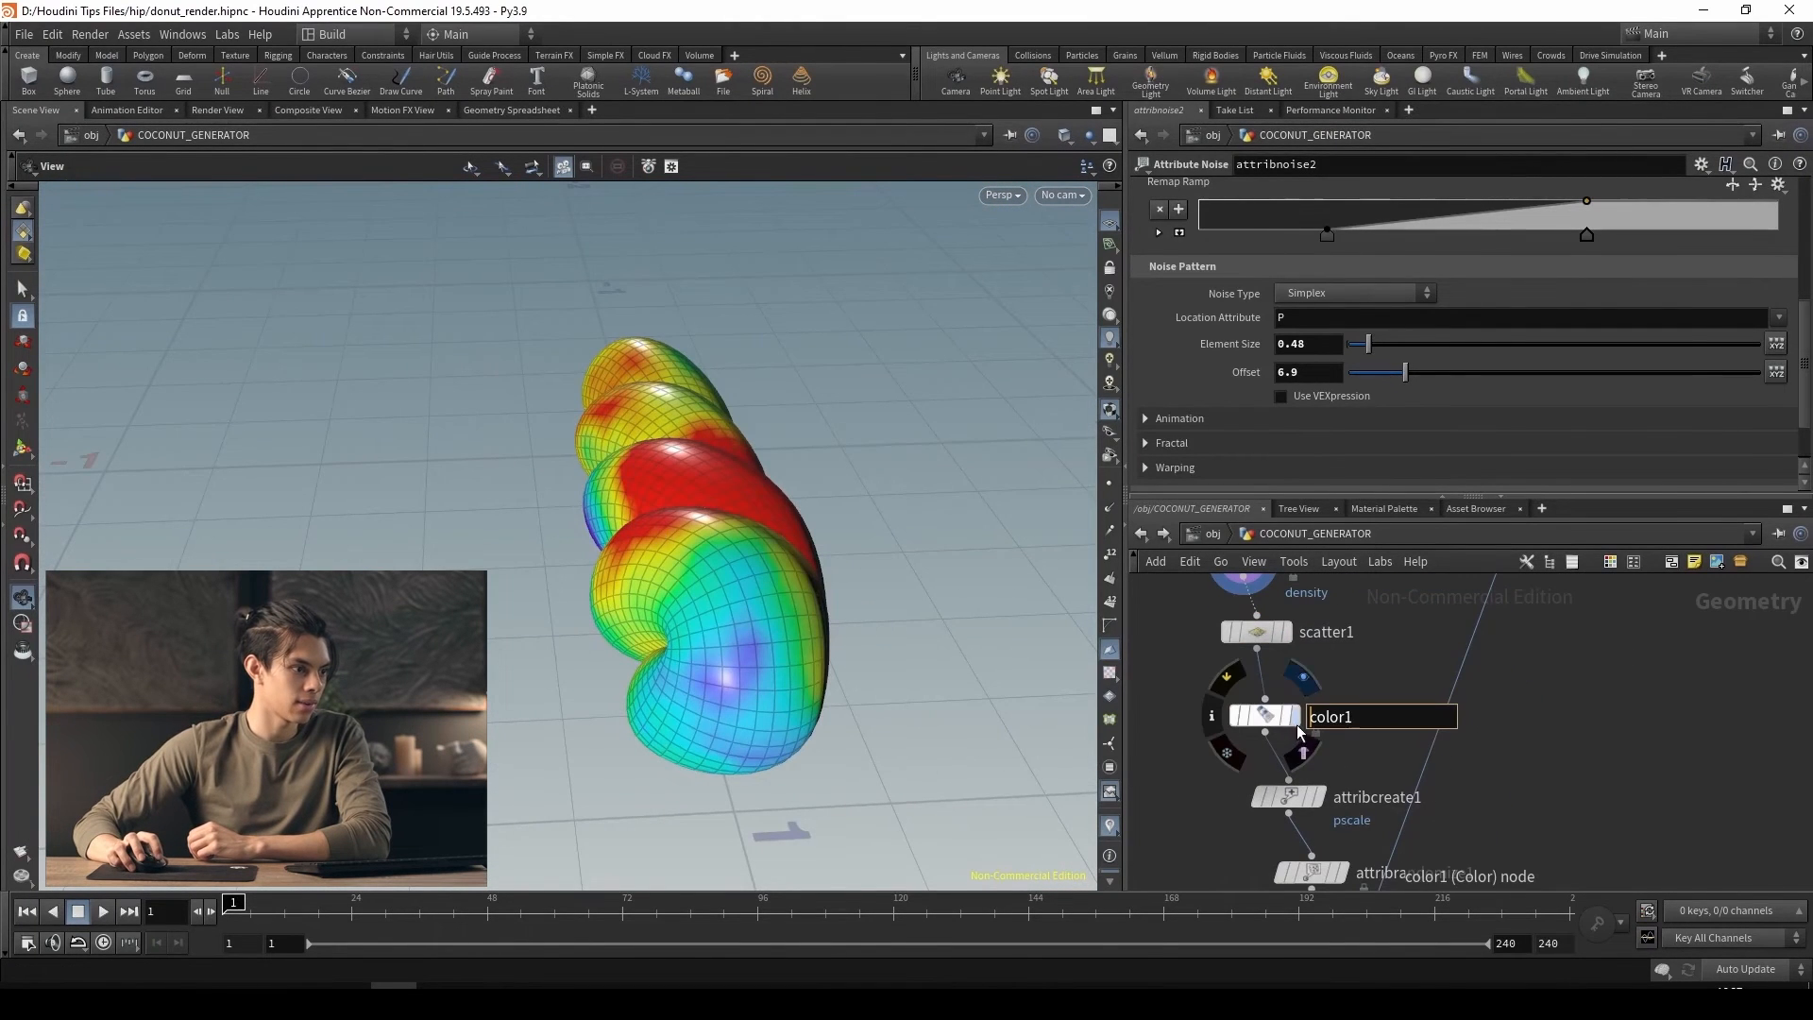
pyautogui.click(1295, 716)
pyautogui.moveTo(1317, 756); pyautogui.dragTo(1312, 586, button='middle')
pyautogui.moveTo(1505, 801); pyautogui.dragTo(1488, 635, button='middle')
pyautogui.click(1392, 742)
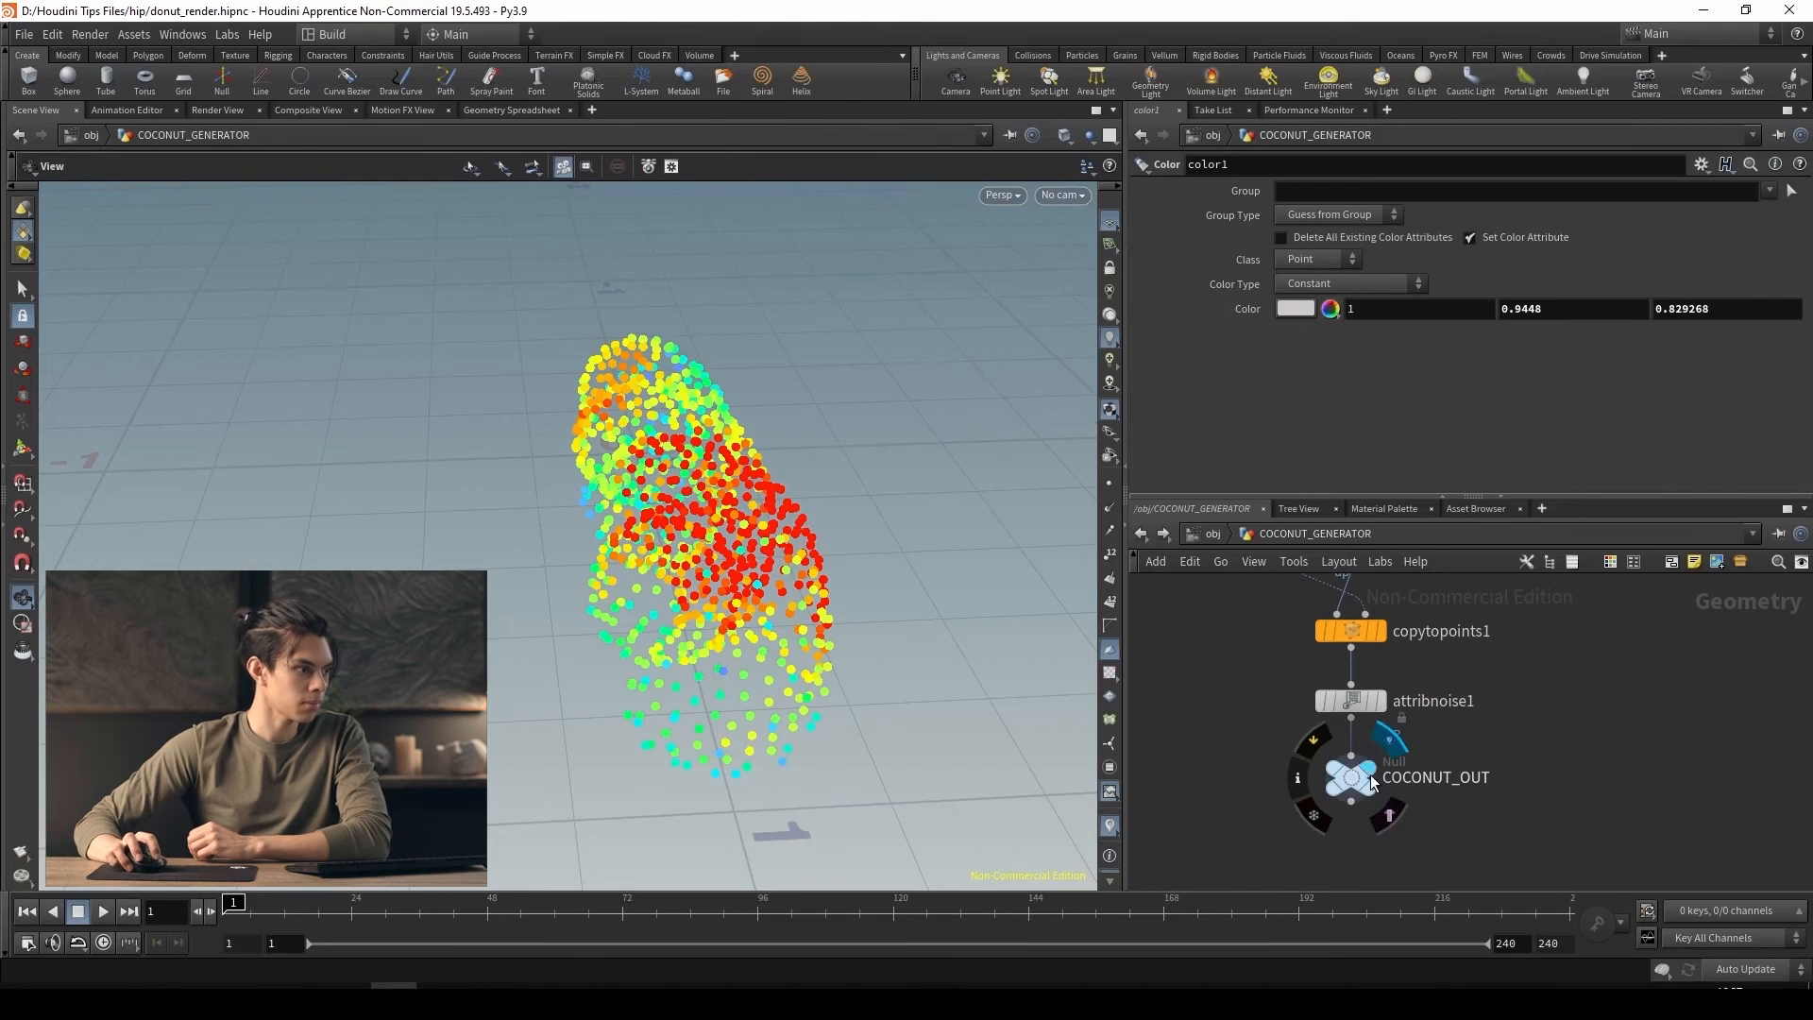
pyautogui.moveTo(783, 575); pyautogui.dragTo(1096, 661)
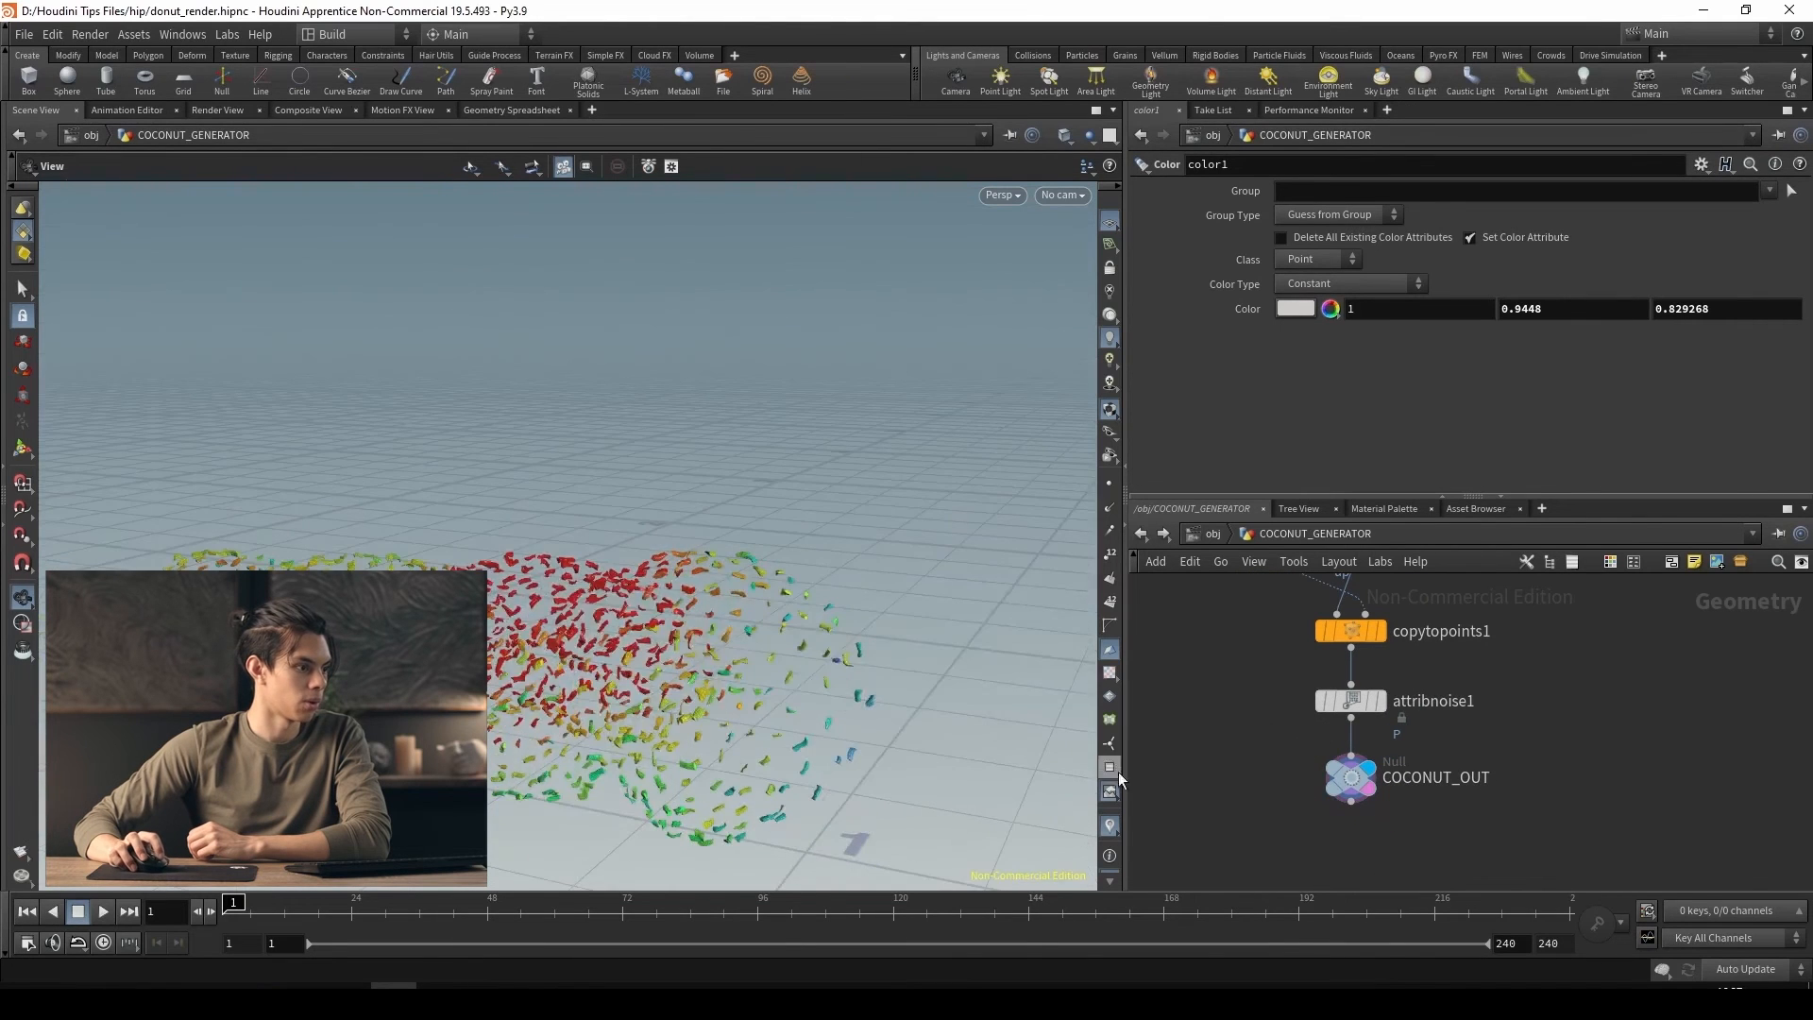
# Turn off the density visualization and go up to the object level to examine the flakes on the spiral donut
pyautogui.click(1112, 829)
pyautogui.moveTo(784, 652); pyautogui.dragTo(444, 567)
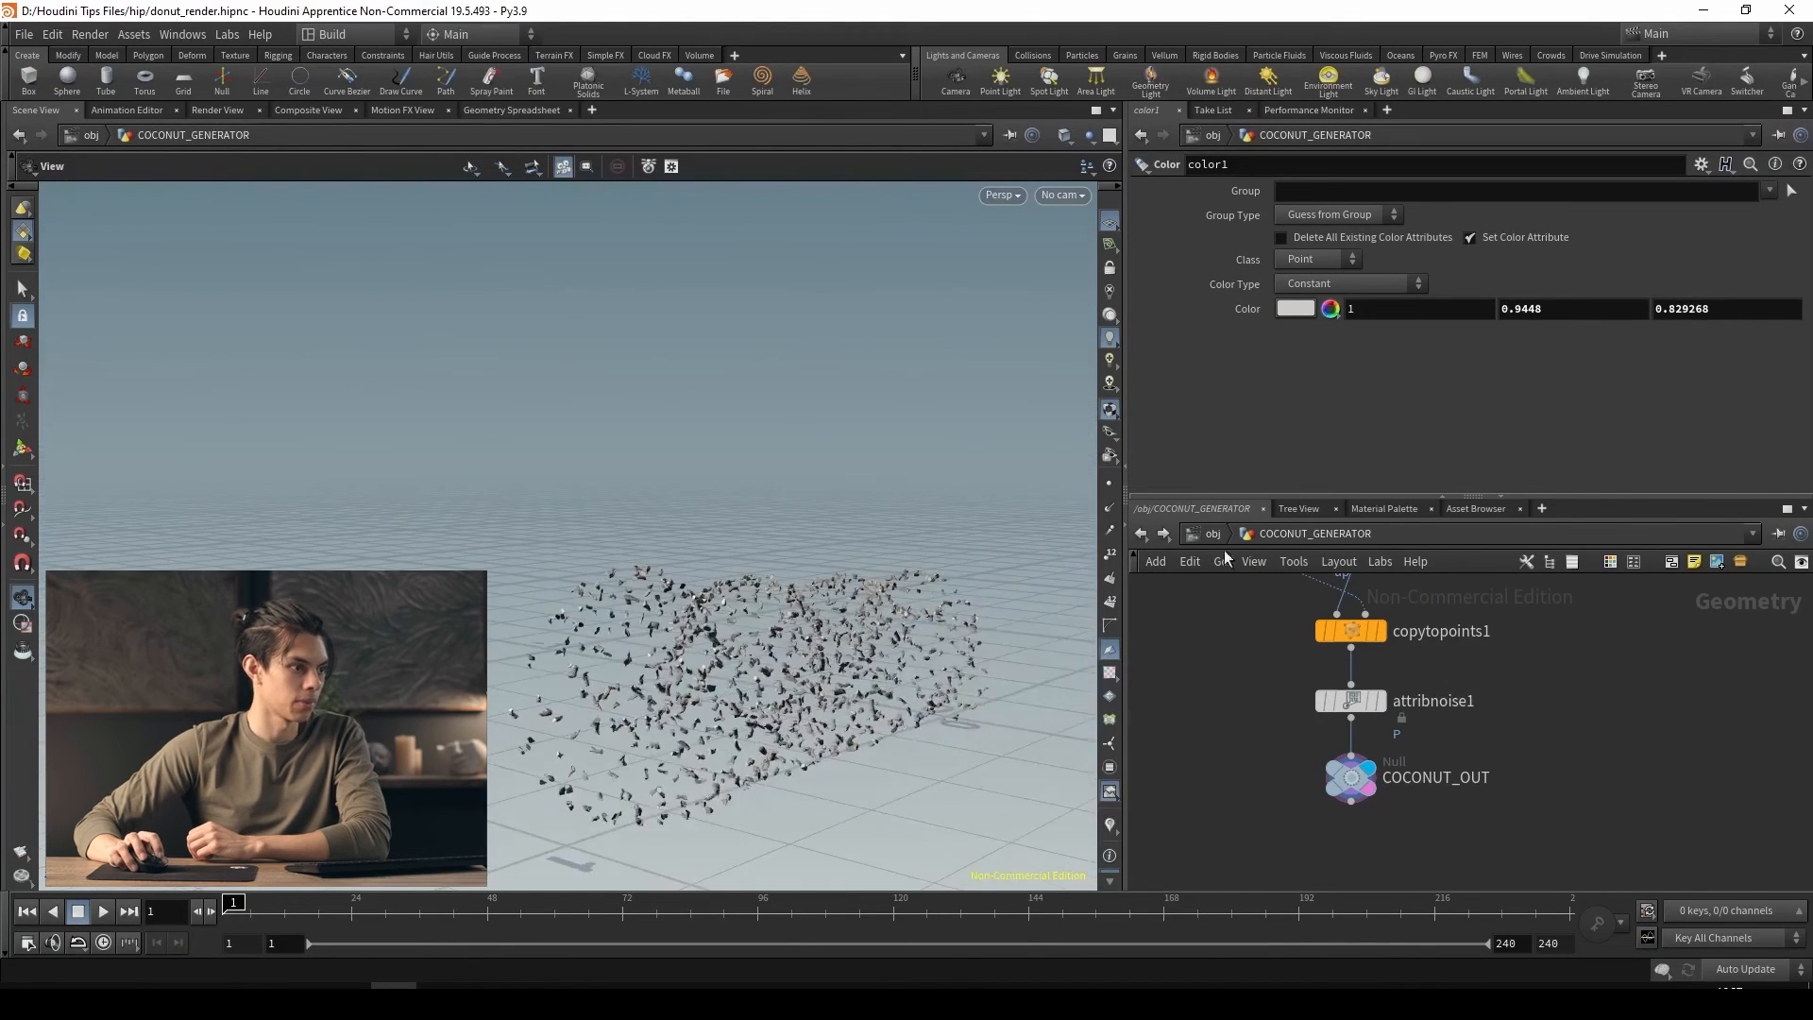
pyautogui.click(1212, 534)
pyautogui.moveTo(636, 619); pyautogui.dragTo(416, 576)
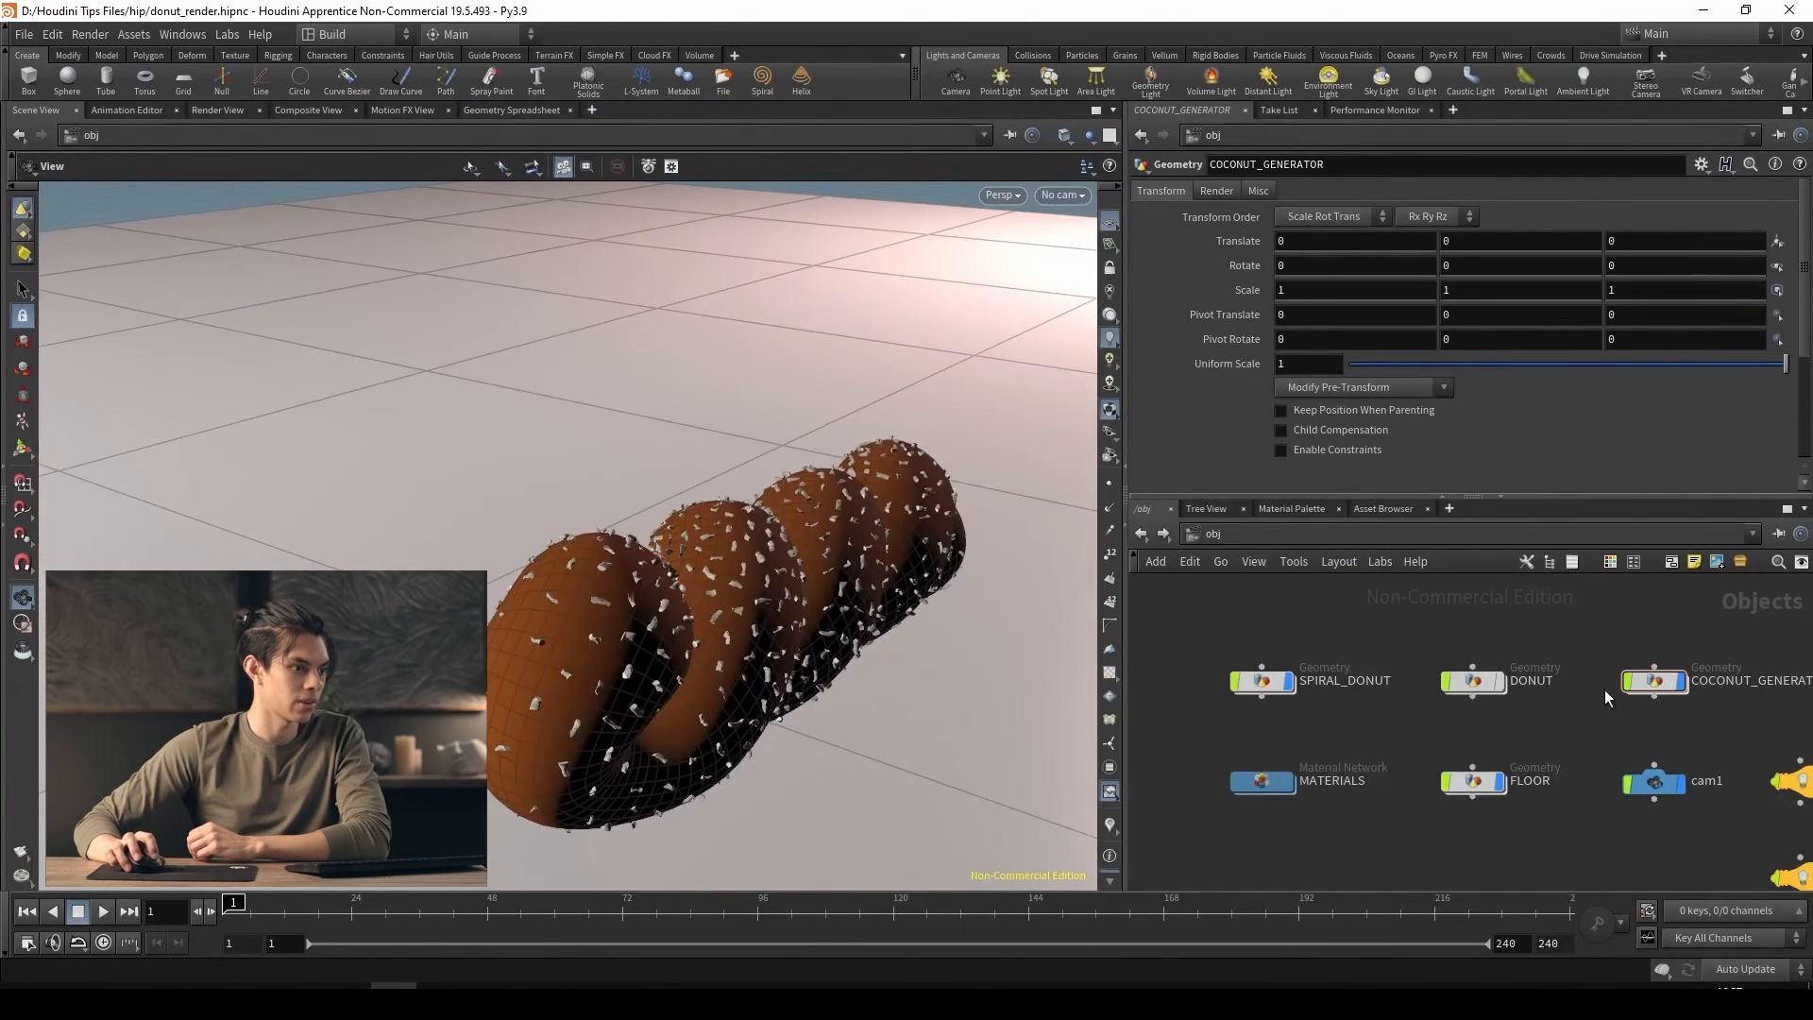
pyautogui.doubleClick(1655, 681)
pyautogui.scroll(-2, 1453, 723)
pyautogui.moveTo(1471, 710); pyautogui.dragTo(1353, 666, button='middle')
pyautogui.press('u')
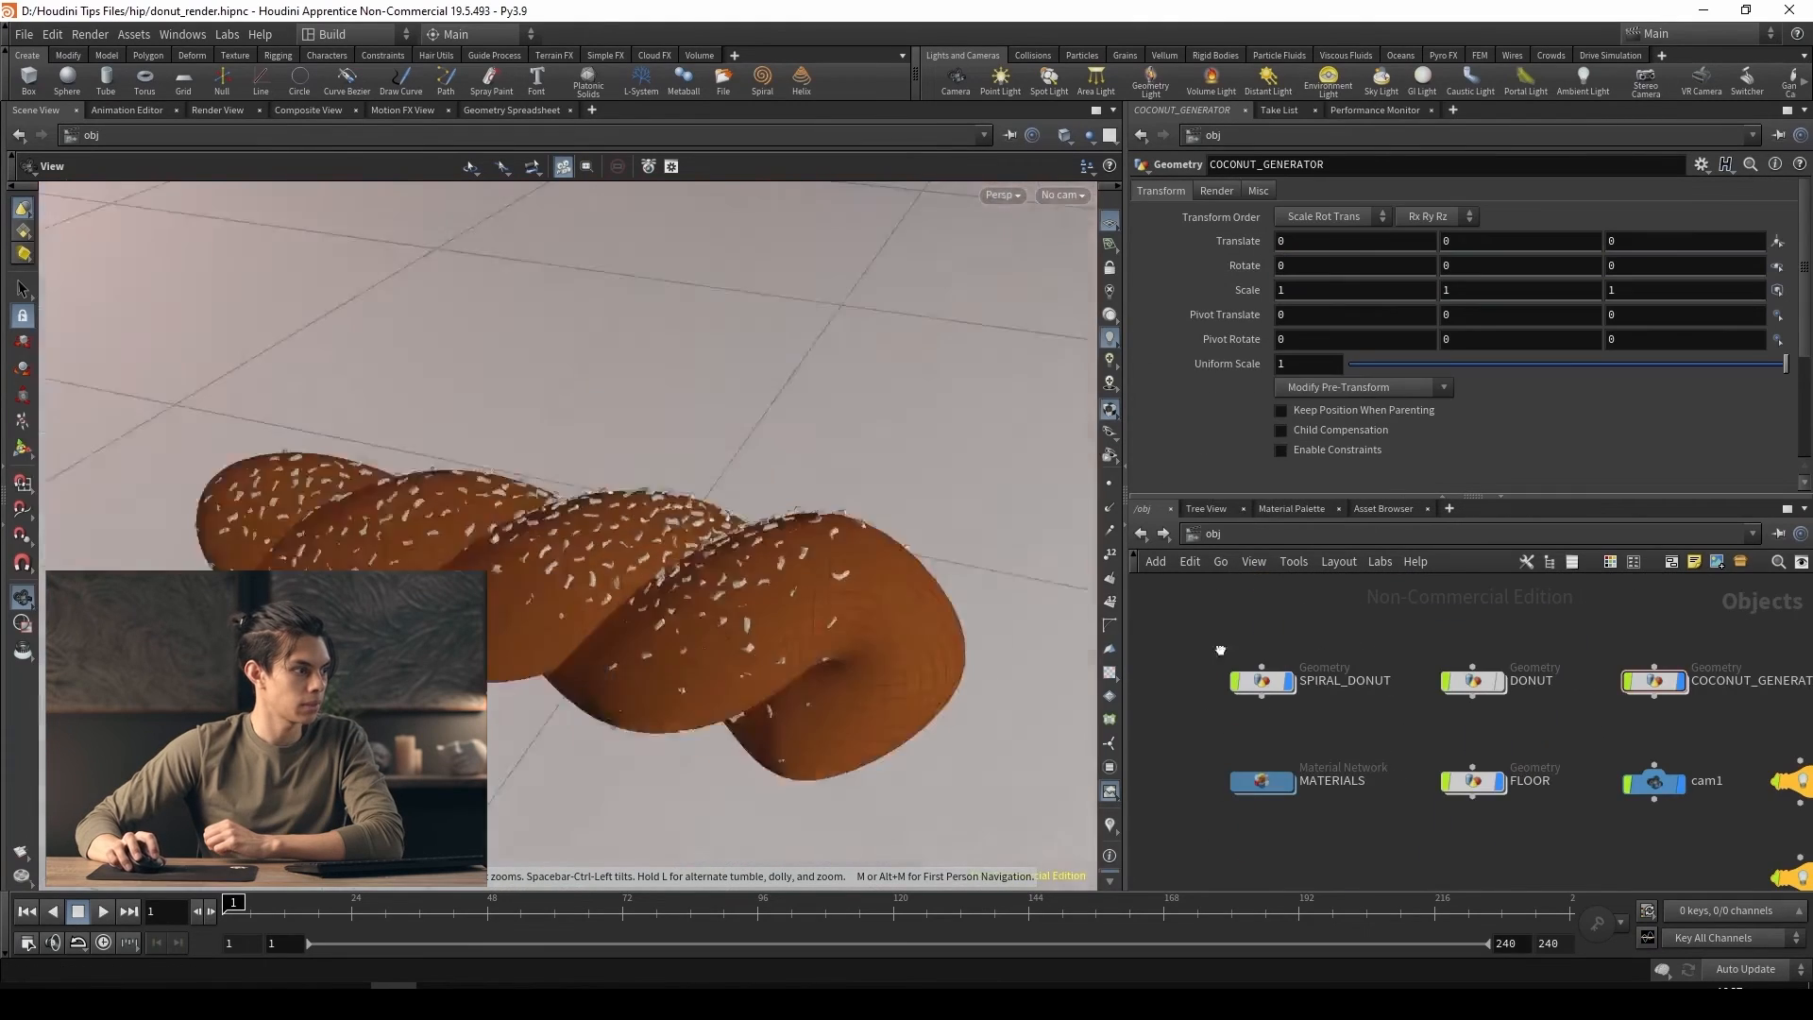
# Look through cam1 in the viewport
pyautogui.moveTo(1220, 649); pyautogui.dragTo(944, 566)
pyautogui.click(1063, 195)
pyautogui.click(1073, 283)
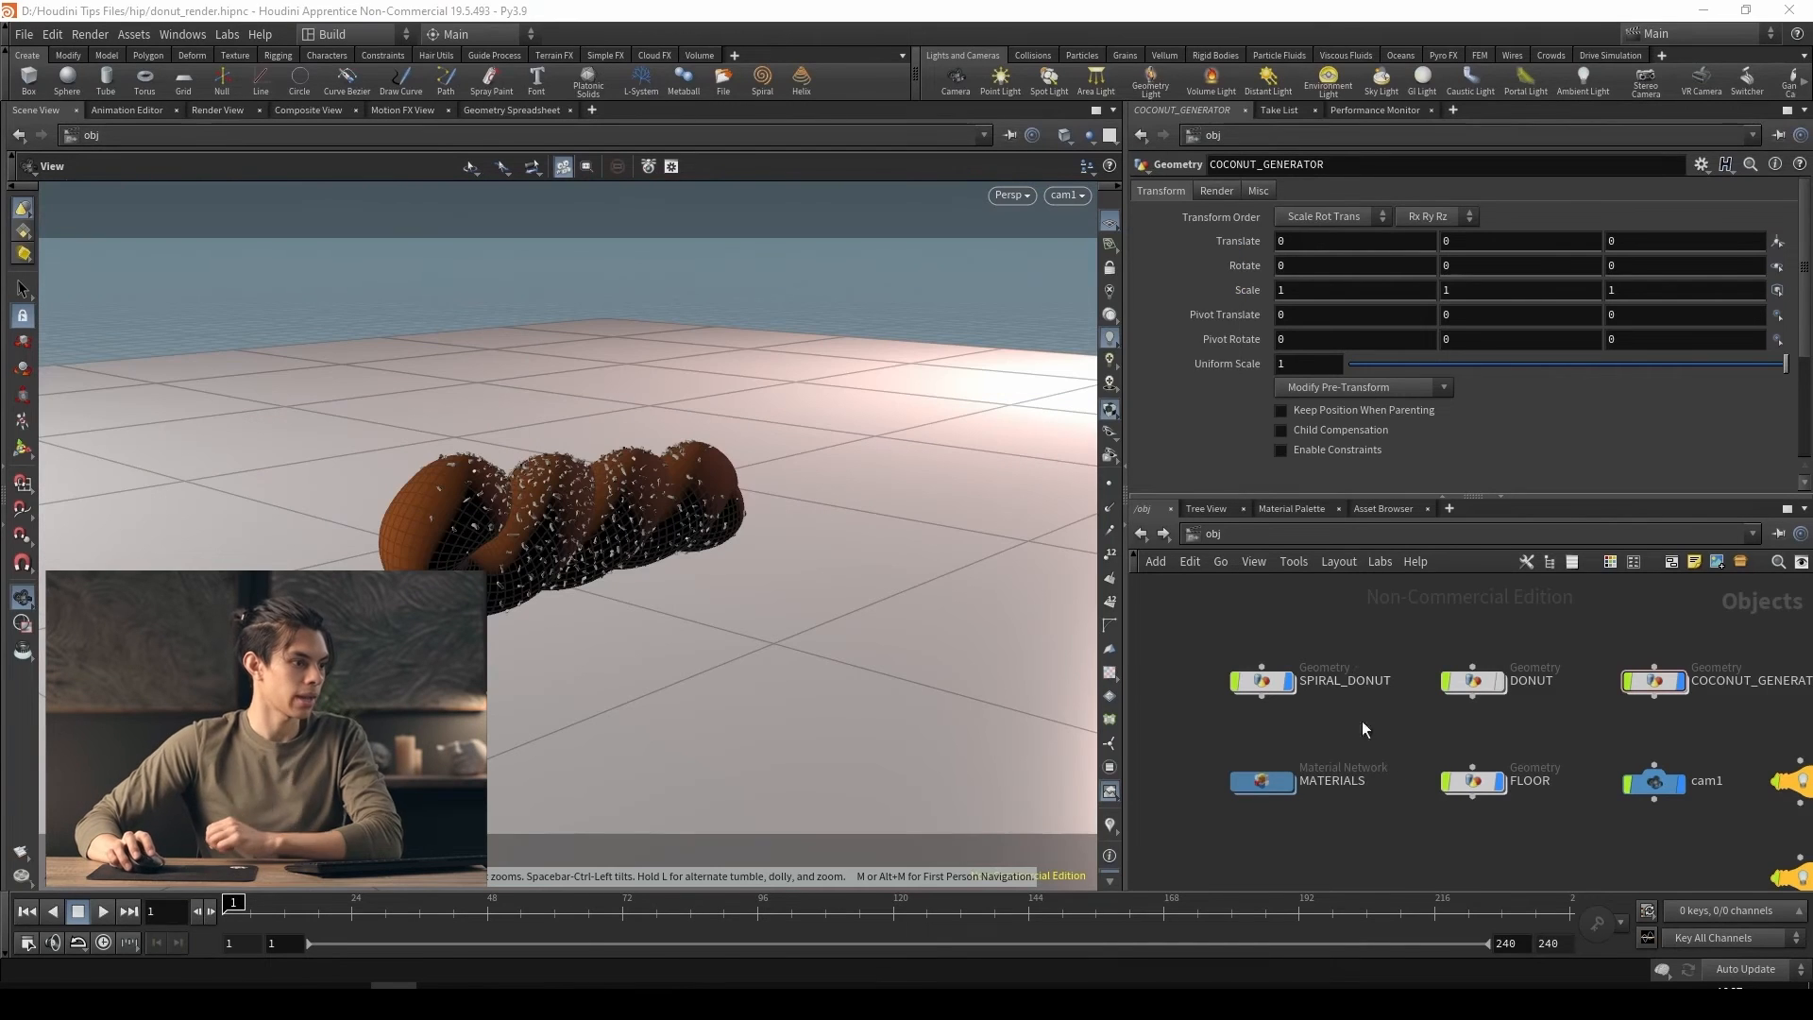
# Add a Principled Shader named COCONUT beside the DONUT shader in the MATERIALS network
pyautogui.doubleClick(1264, 780)
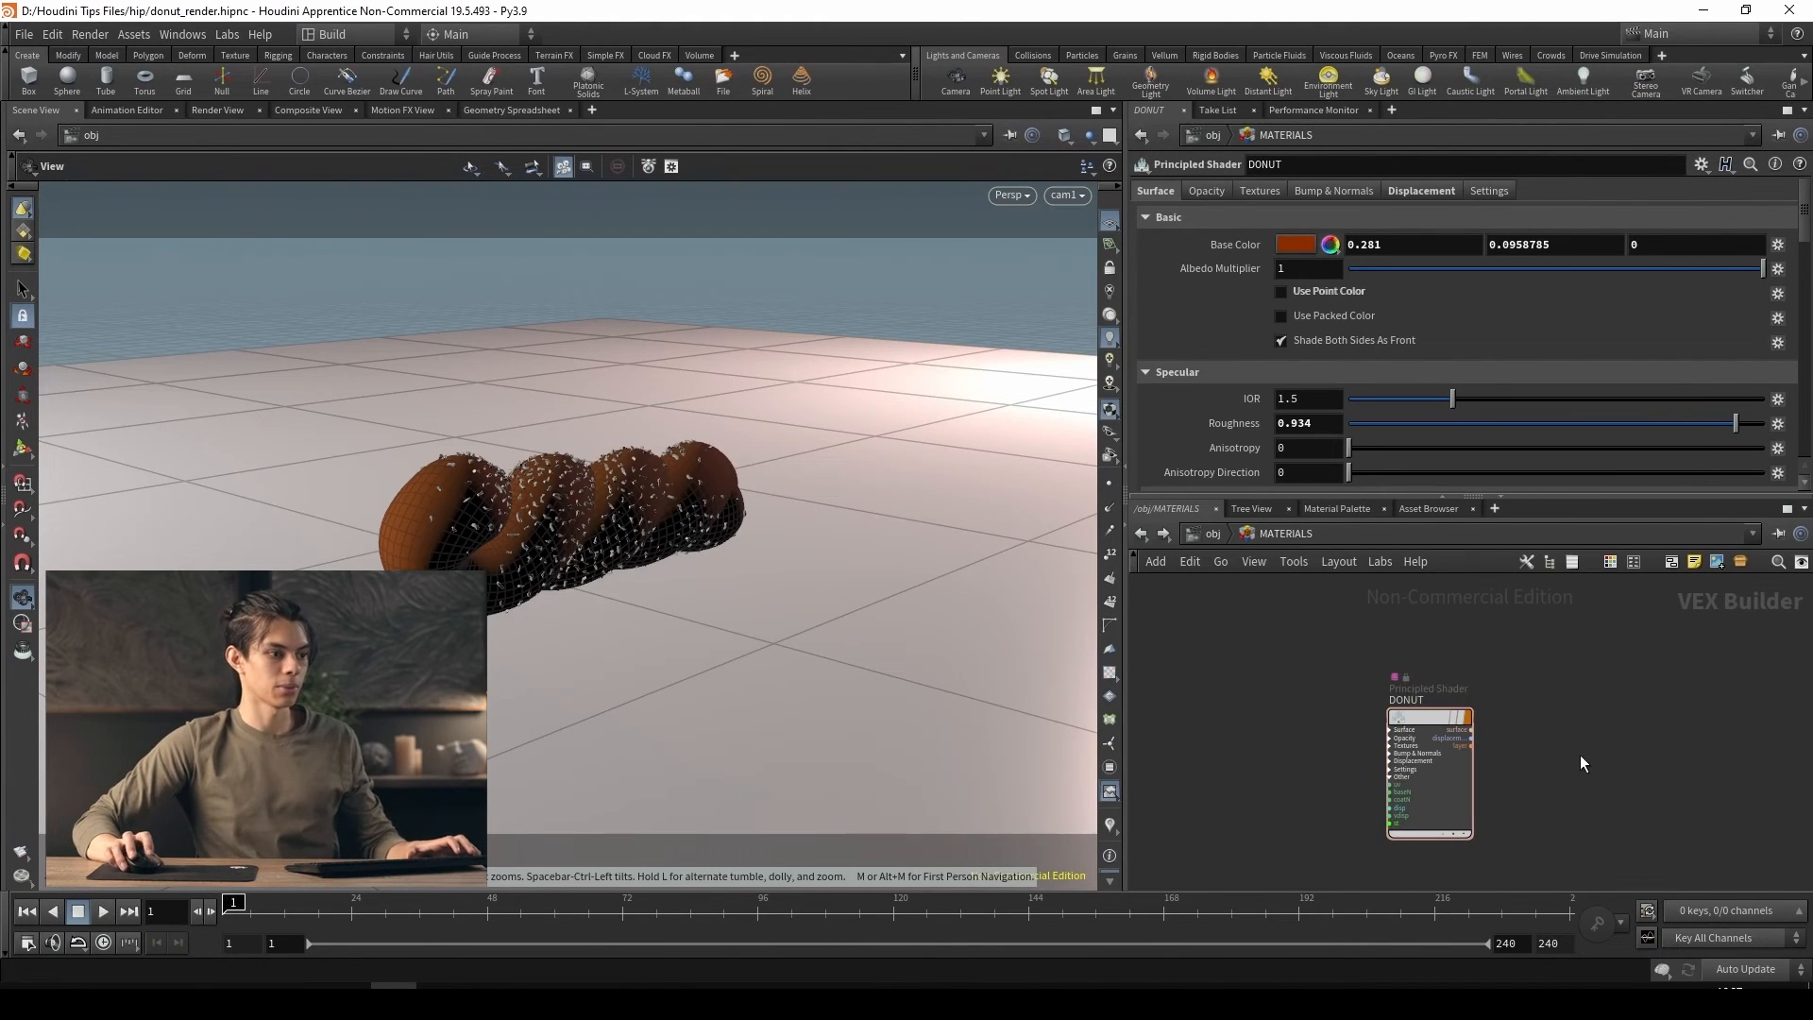
pyautogui.press('Tab')
pyautogui.write('princ')
pyautogui.press('Return')
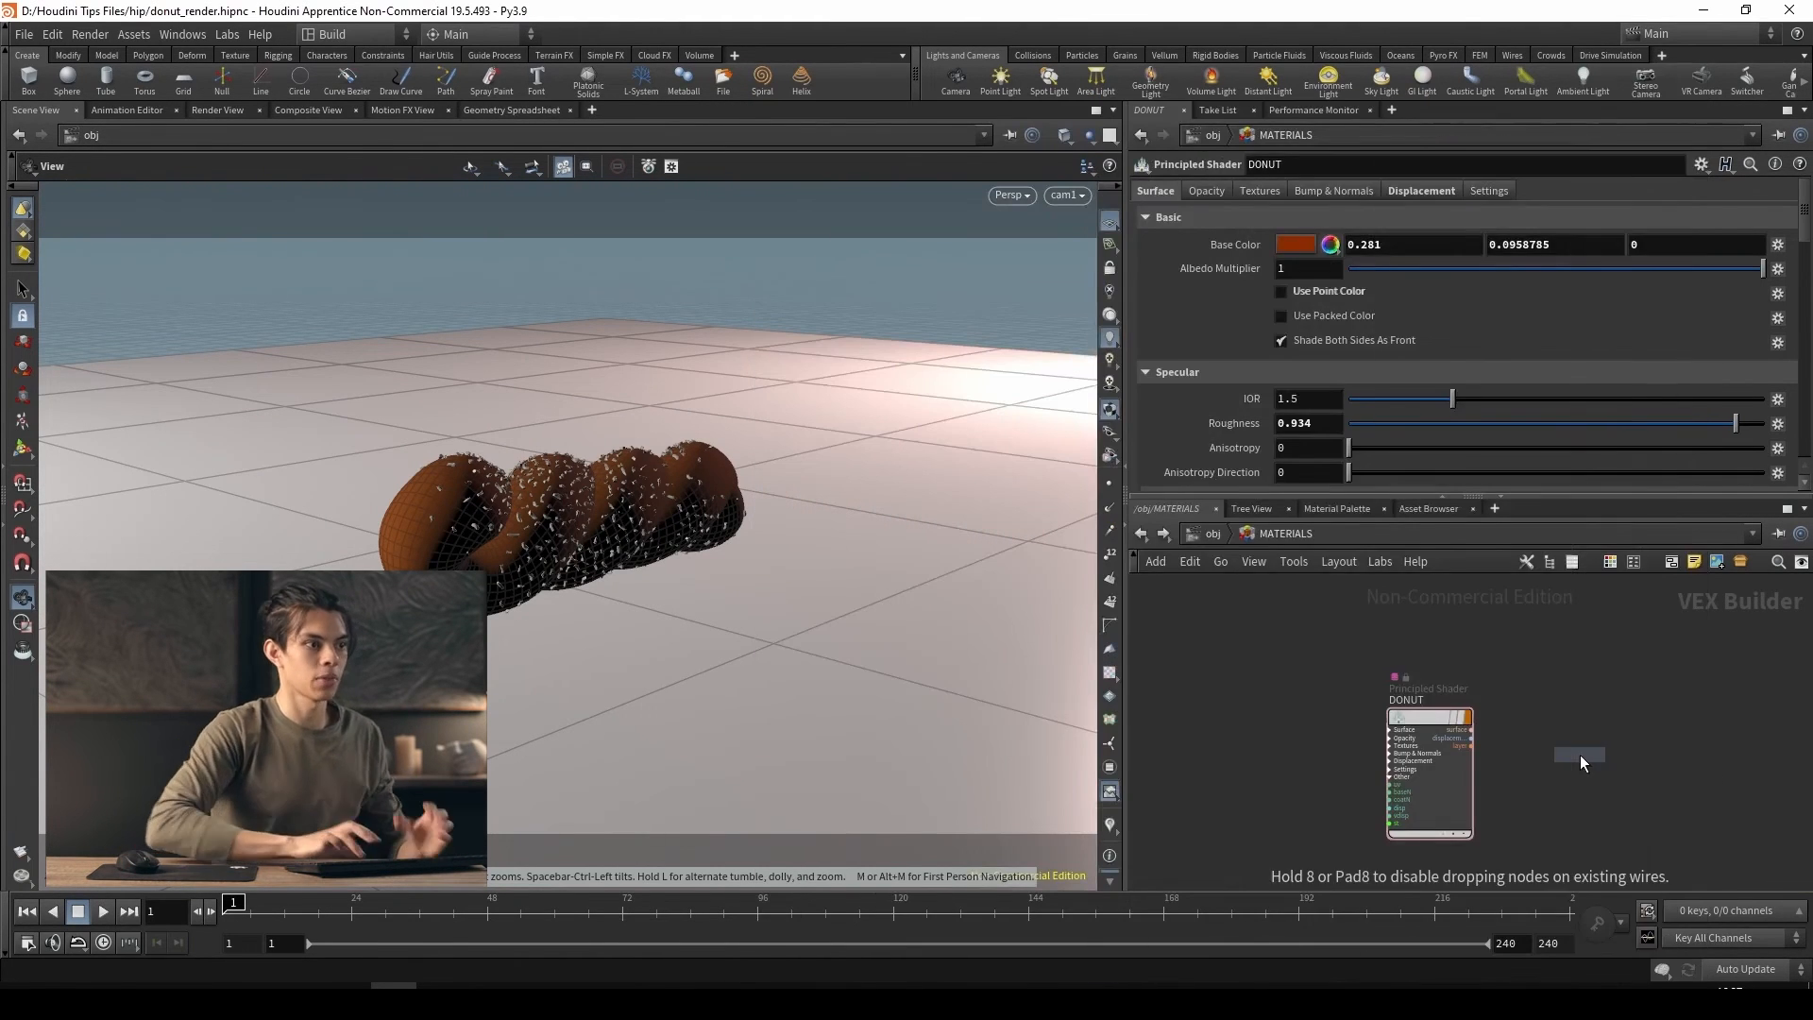
pyautogui.click(1579, 755)
pyautogui.doubleClick(1610, 686)
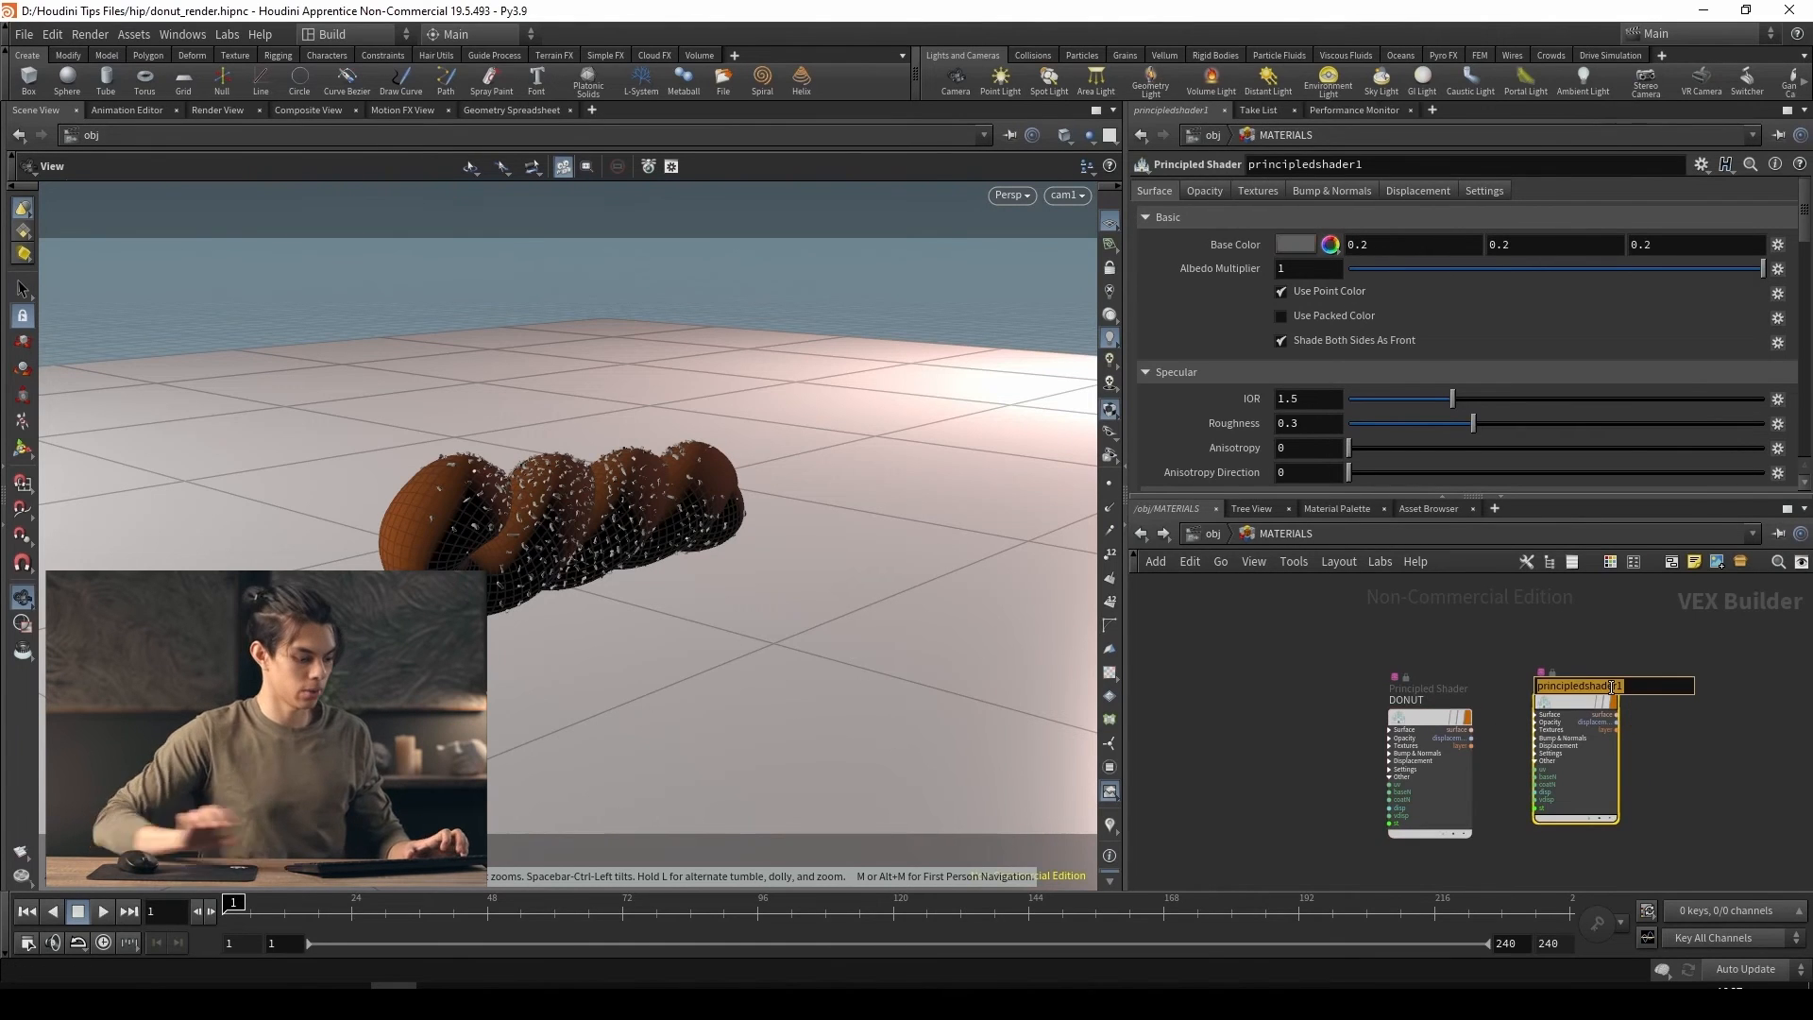
pyautogui.write('COCONUT')
pyautogui.press('Return')
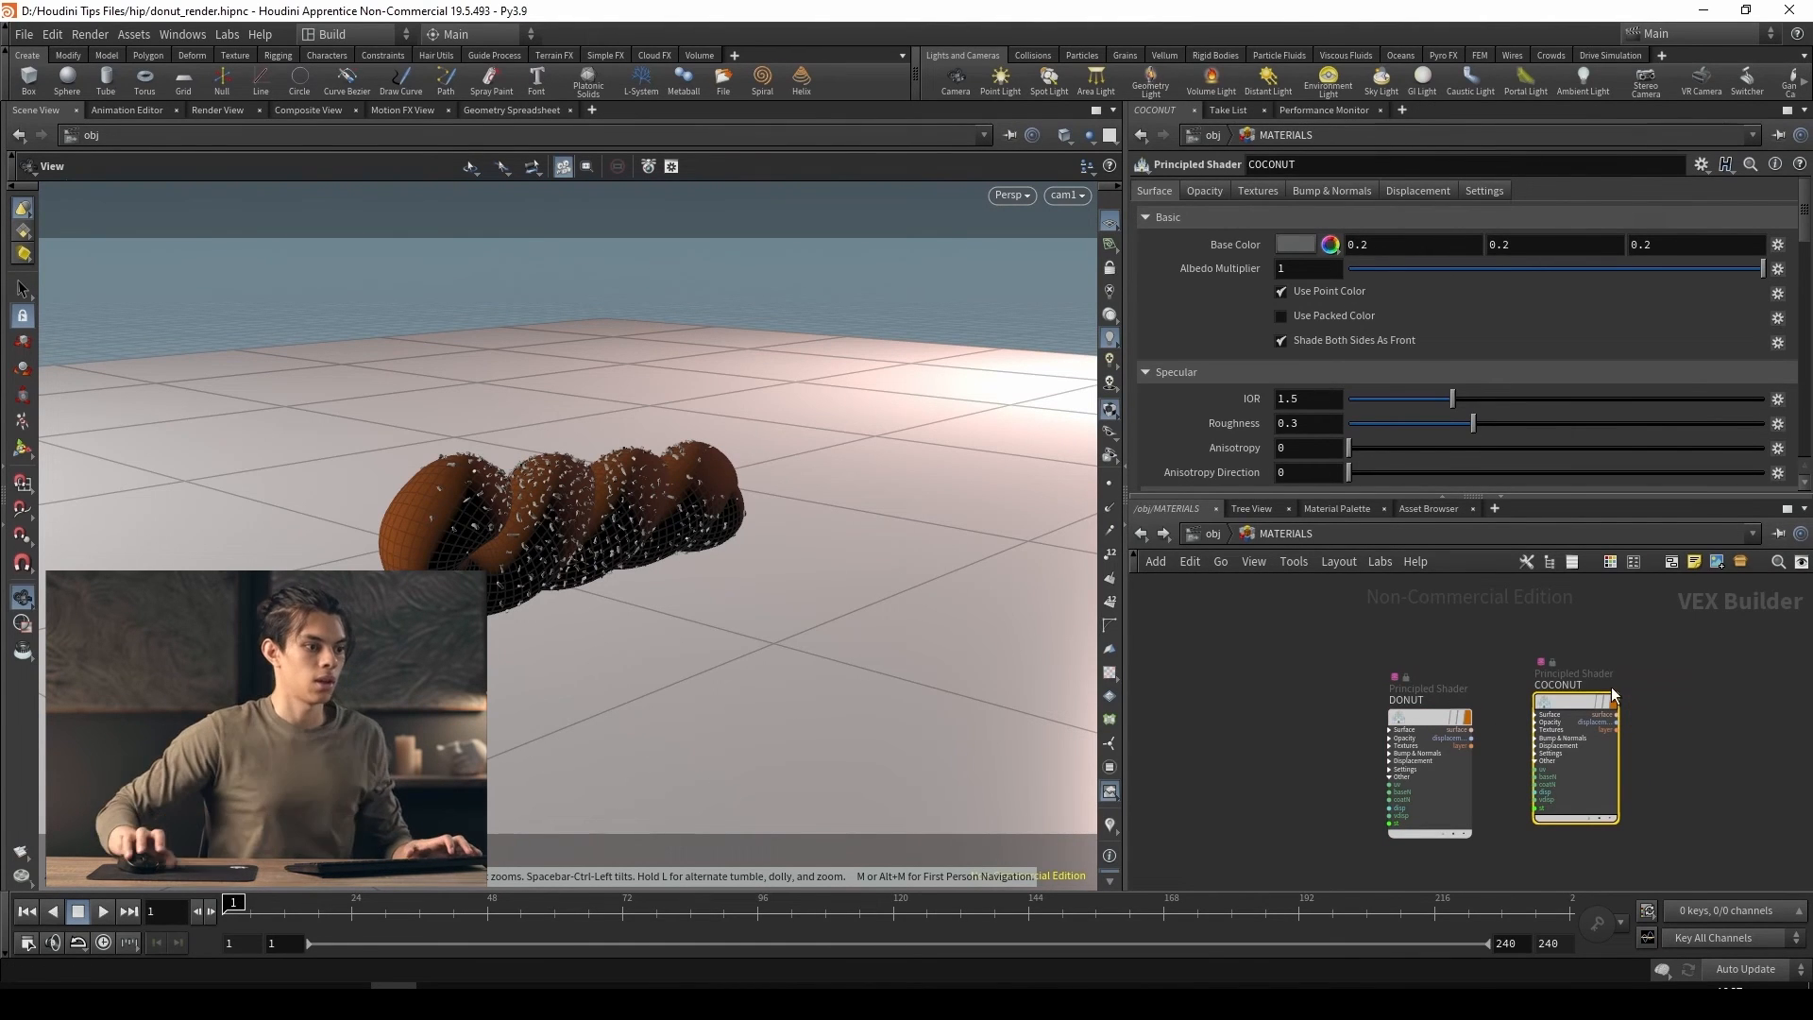
pyautogui.moveTo(1551, 702); pyautogui.dragTo(1570, 708)
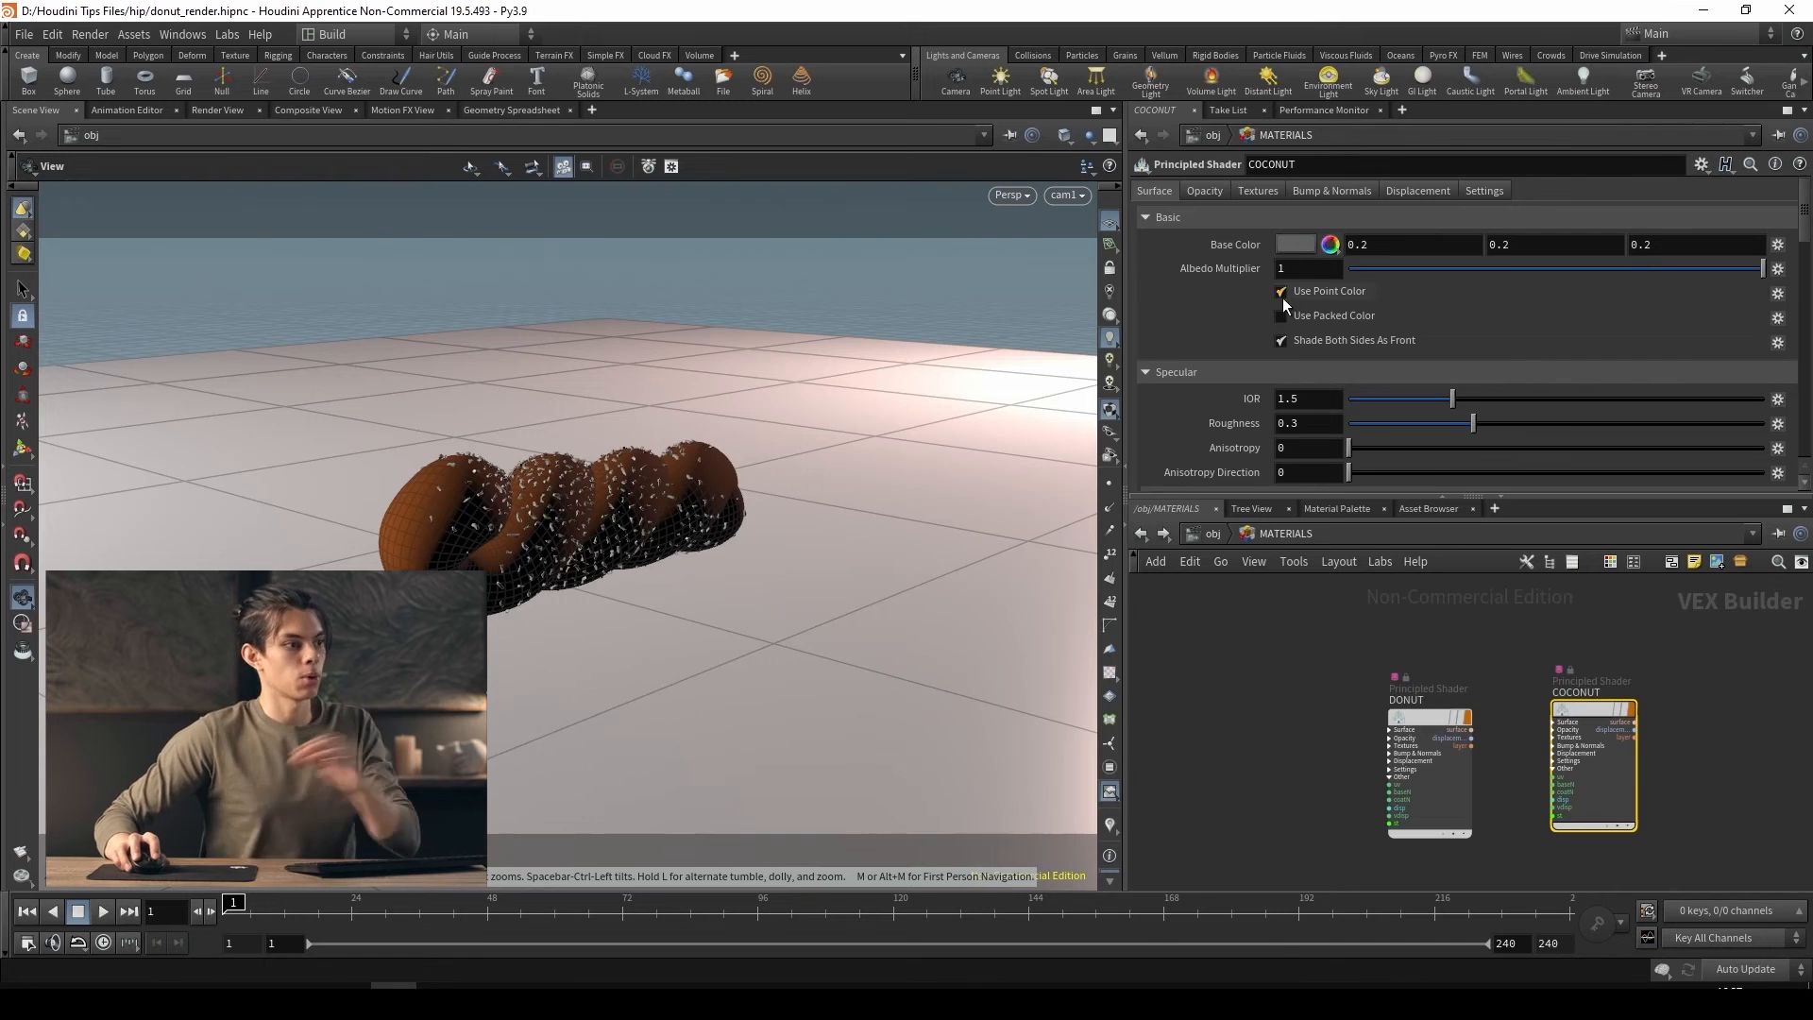
# Turn off point color on the COCONUT shader, give it a cream base color of 1, 0.955174, 0.670287 and set roughness to 0.918
pyautogui.click(1305, 251)
pyautogui.moveTo(1362, 406); pyautogui.dragTo(1571, 404)
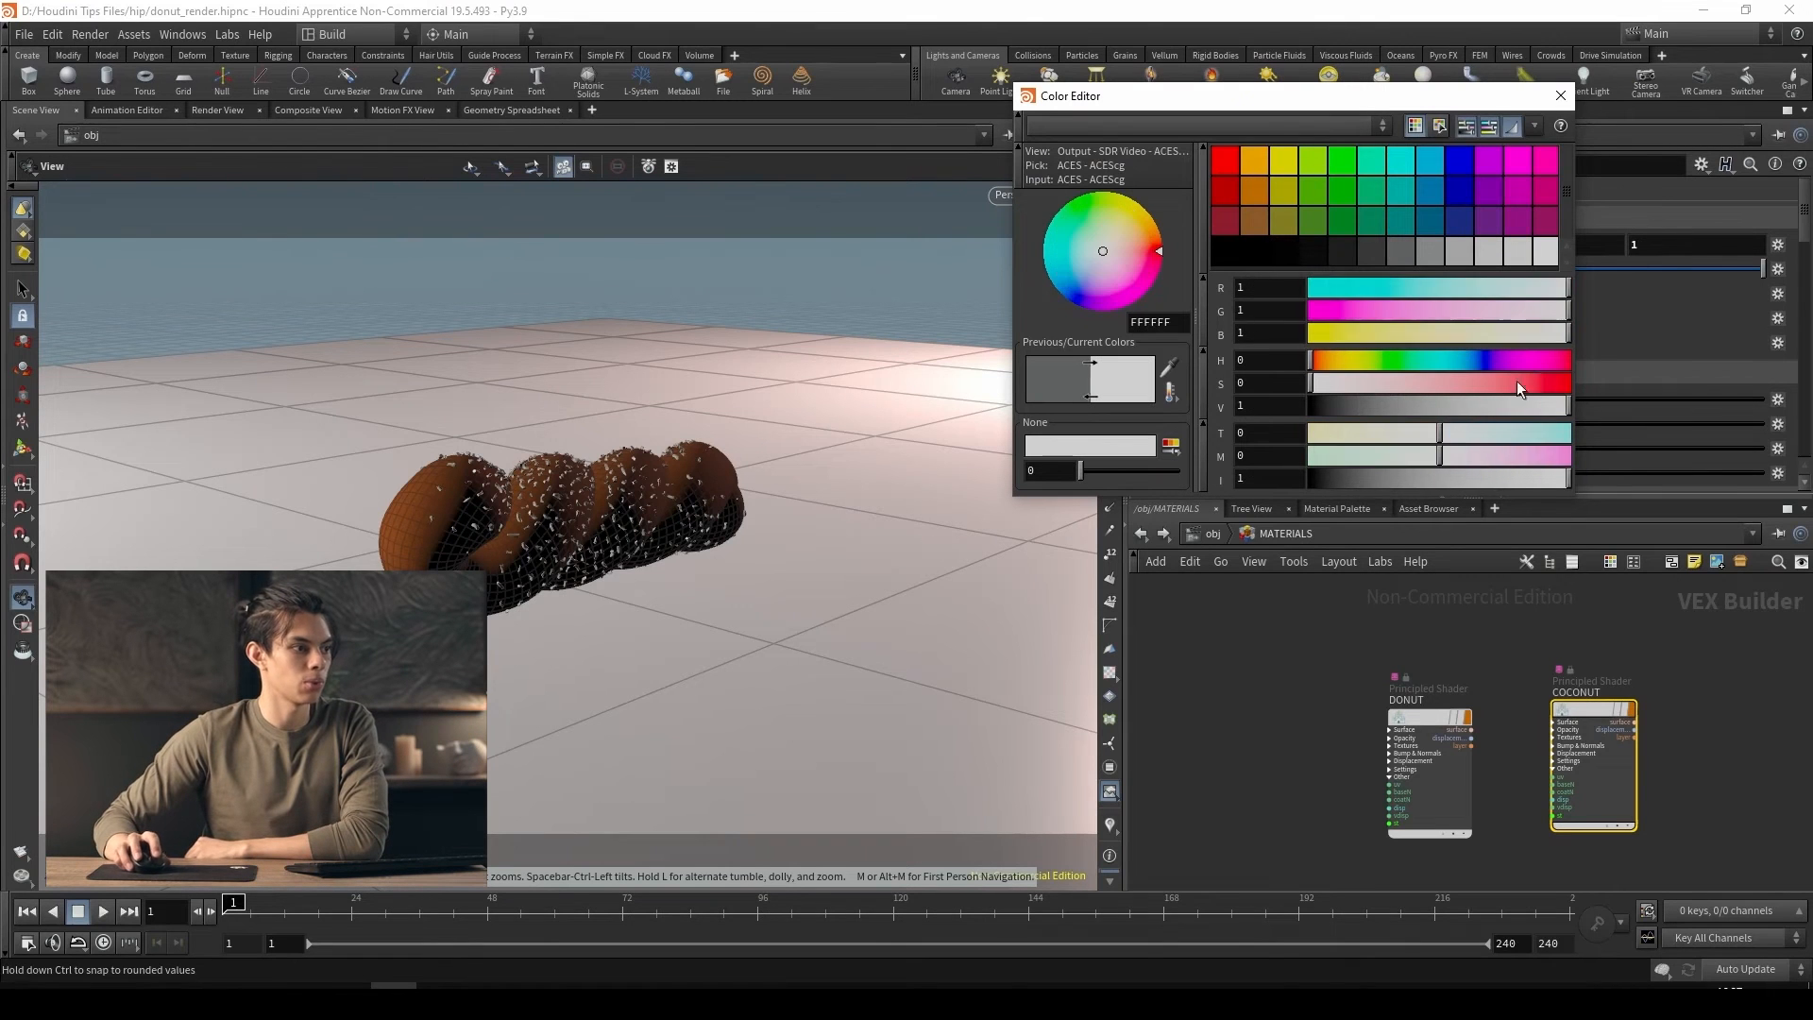
pyautogui.moveTo(1111, 247); pyautogui.dragTo(1113, 239)
pyautogui.click(1561, 96)
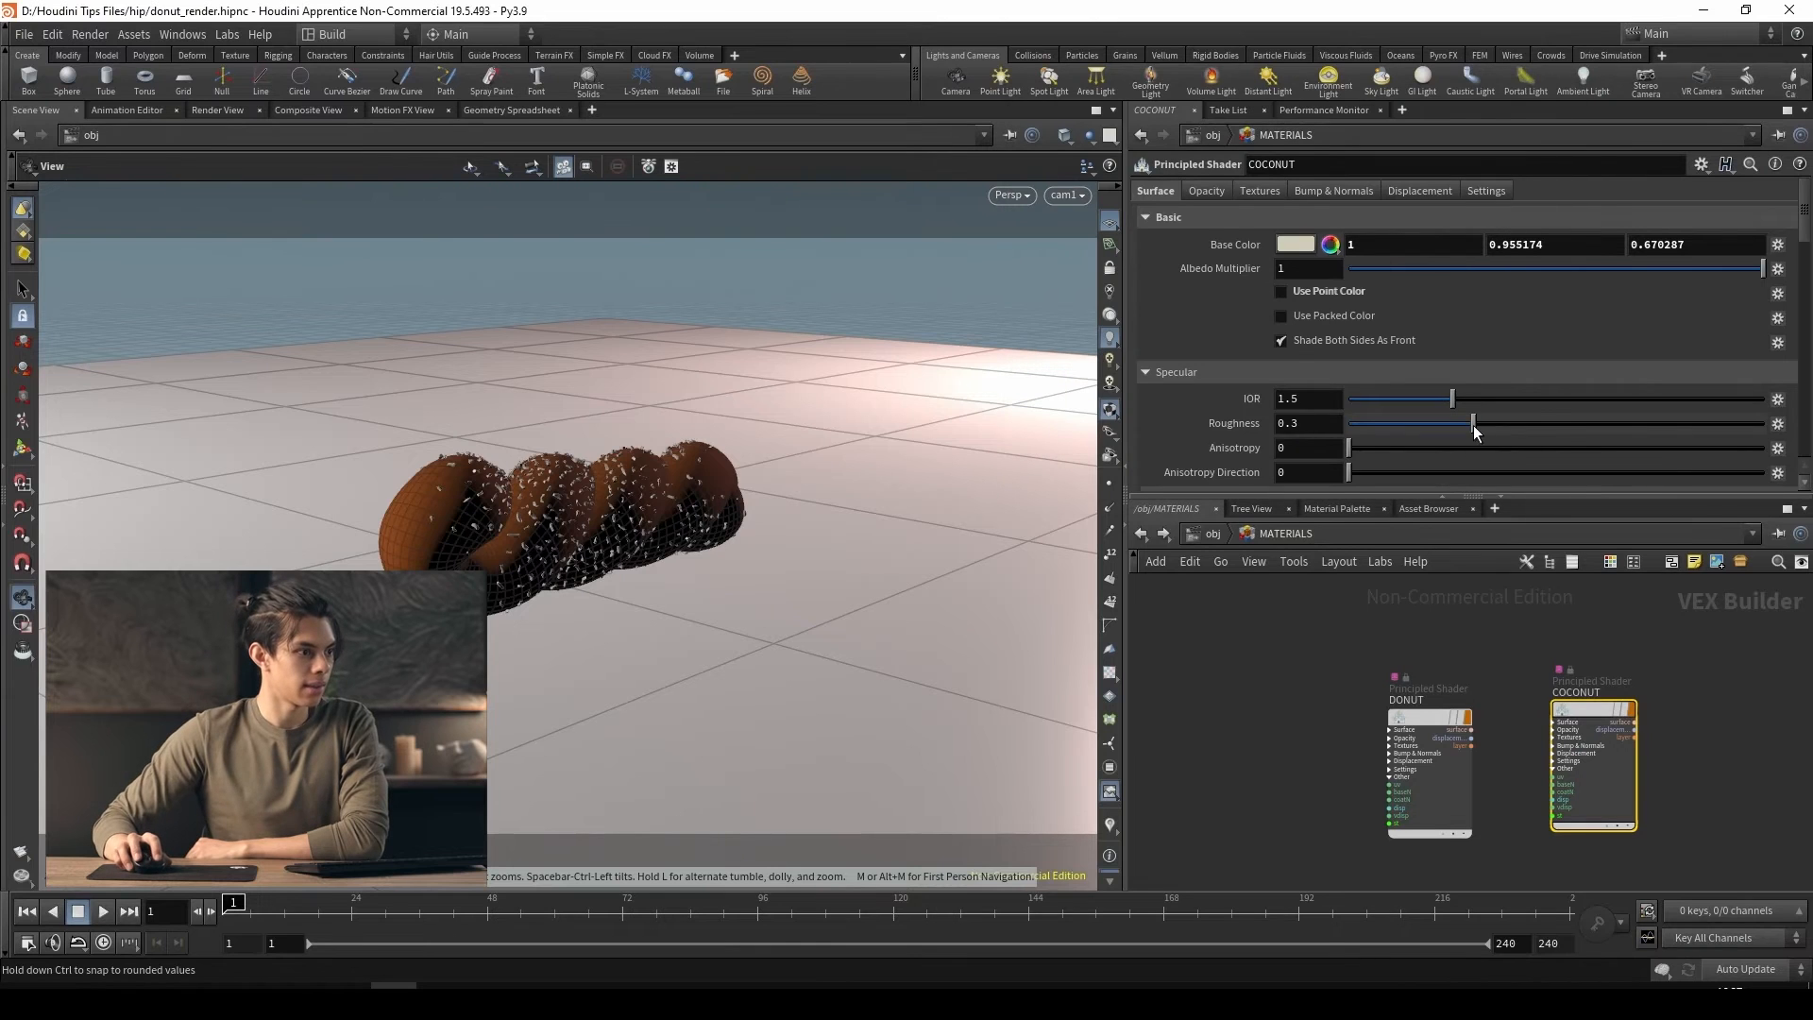
pyautogui.moveTo(1562, 432); pyautogui.dragTo(1696, 431)
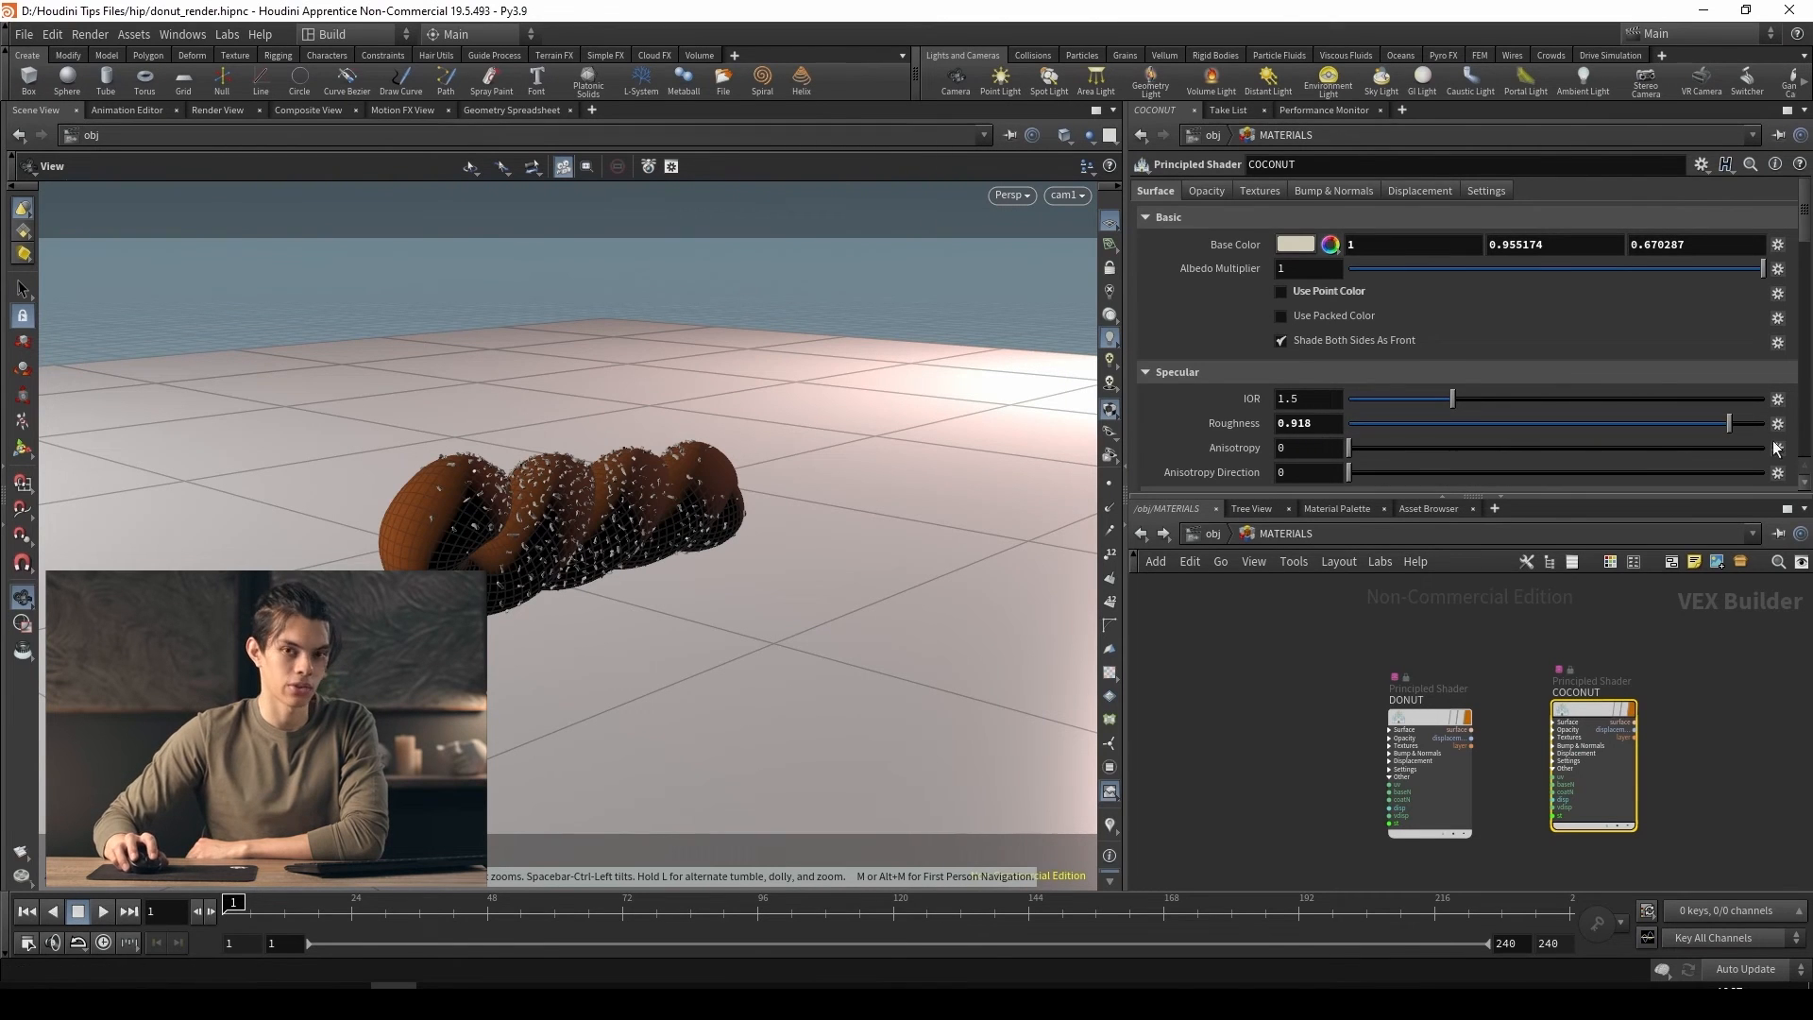
# Set the COCONUT shader's subsurface to 1 and its subsurface distance to 0.005
pyautogui.scroll(-3, 1265, 445)
pyautogui.scroll(-5, 1265, 445)
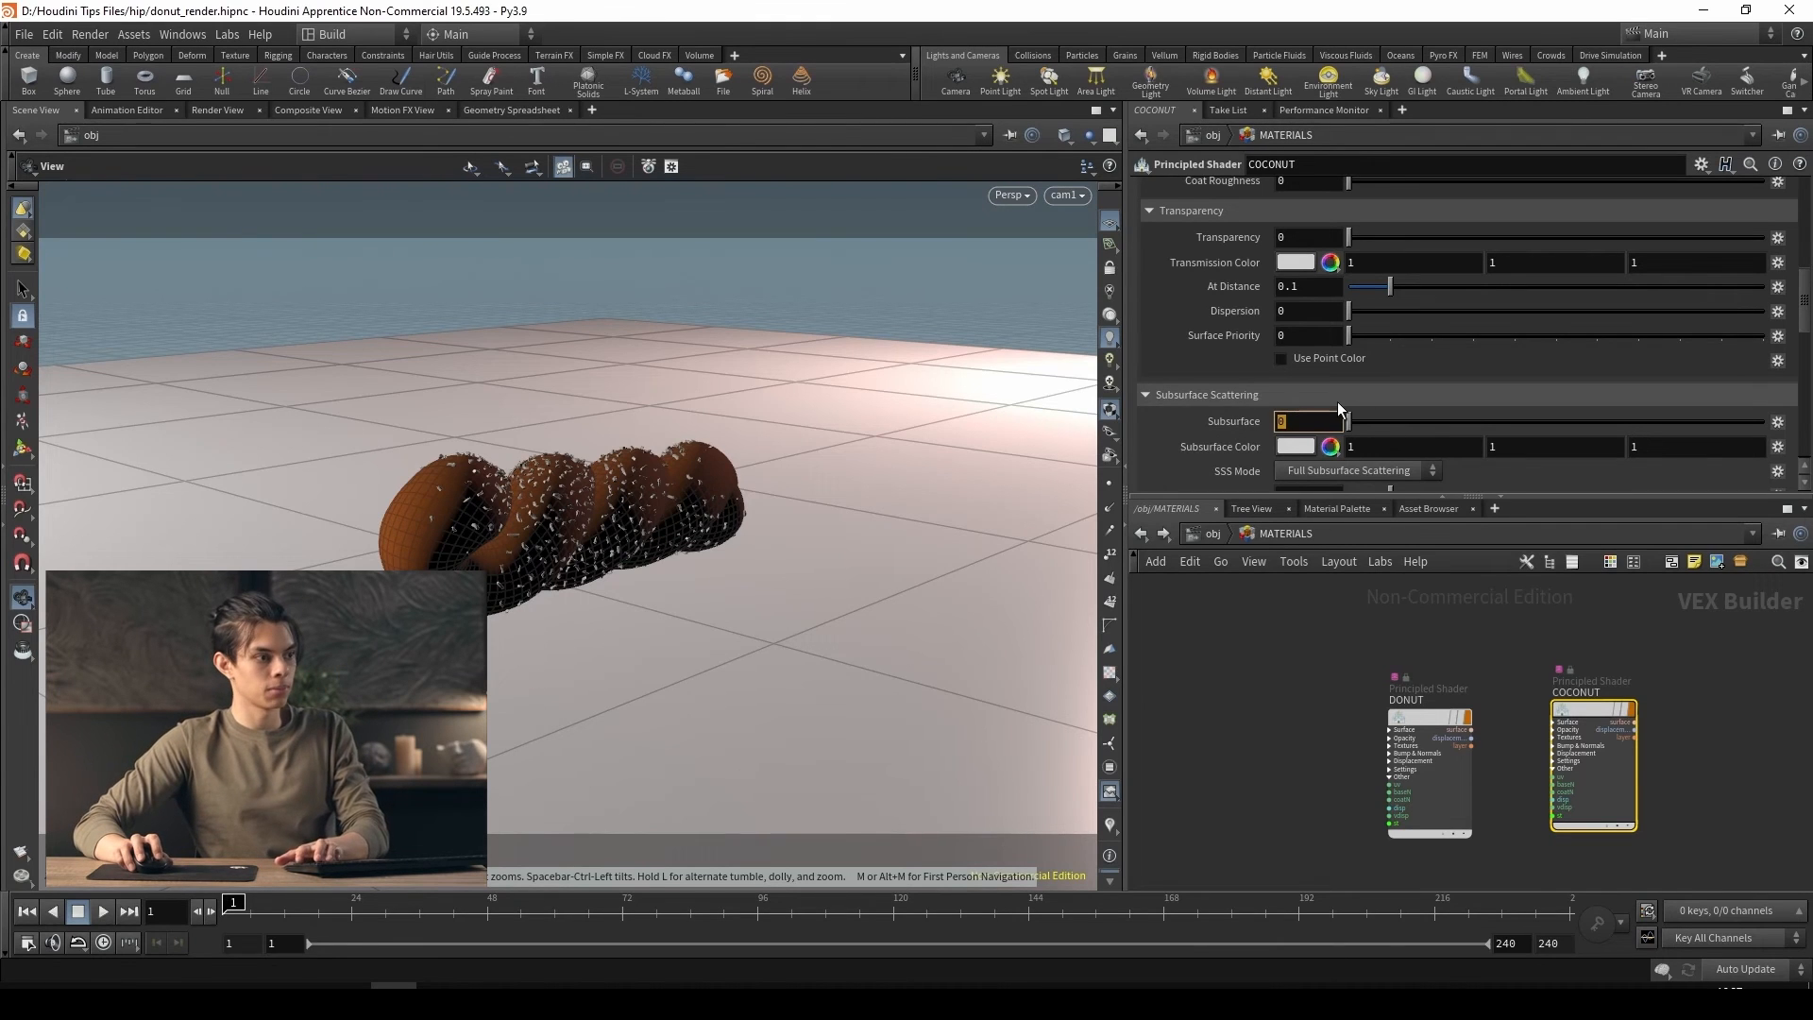
pyautogui.write('1')
pyautogui.press('Return')
pyautogui.scroll(-2, 1225, 438)
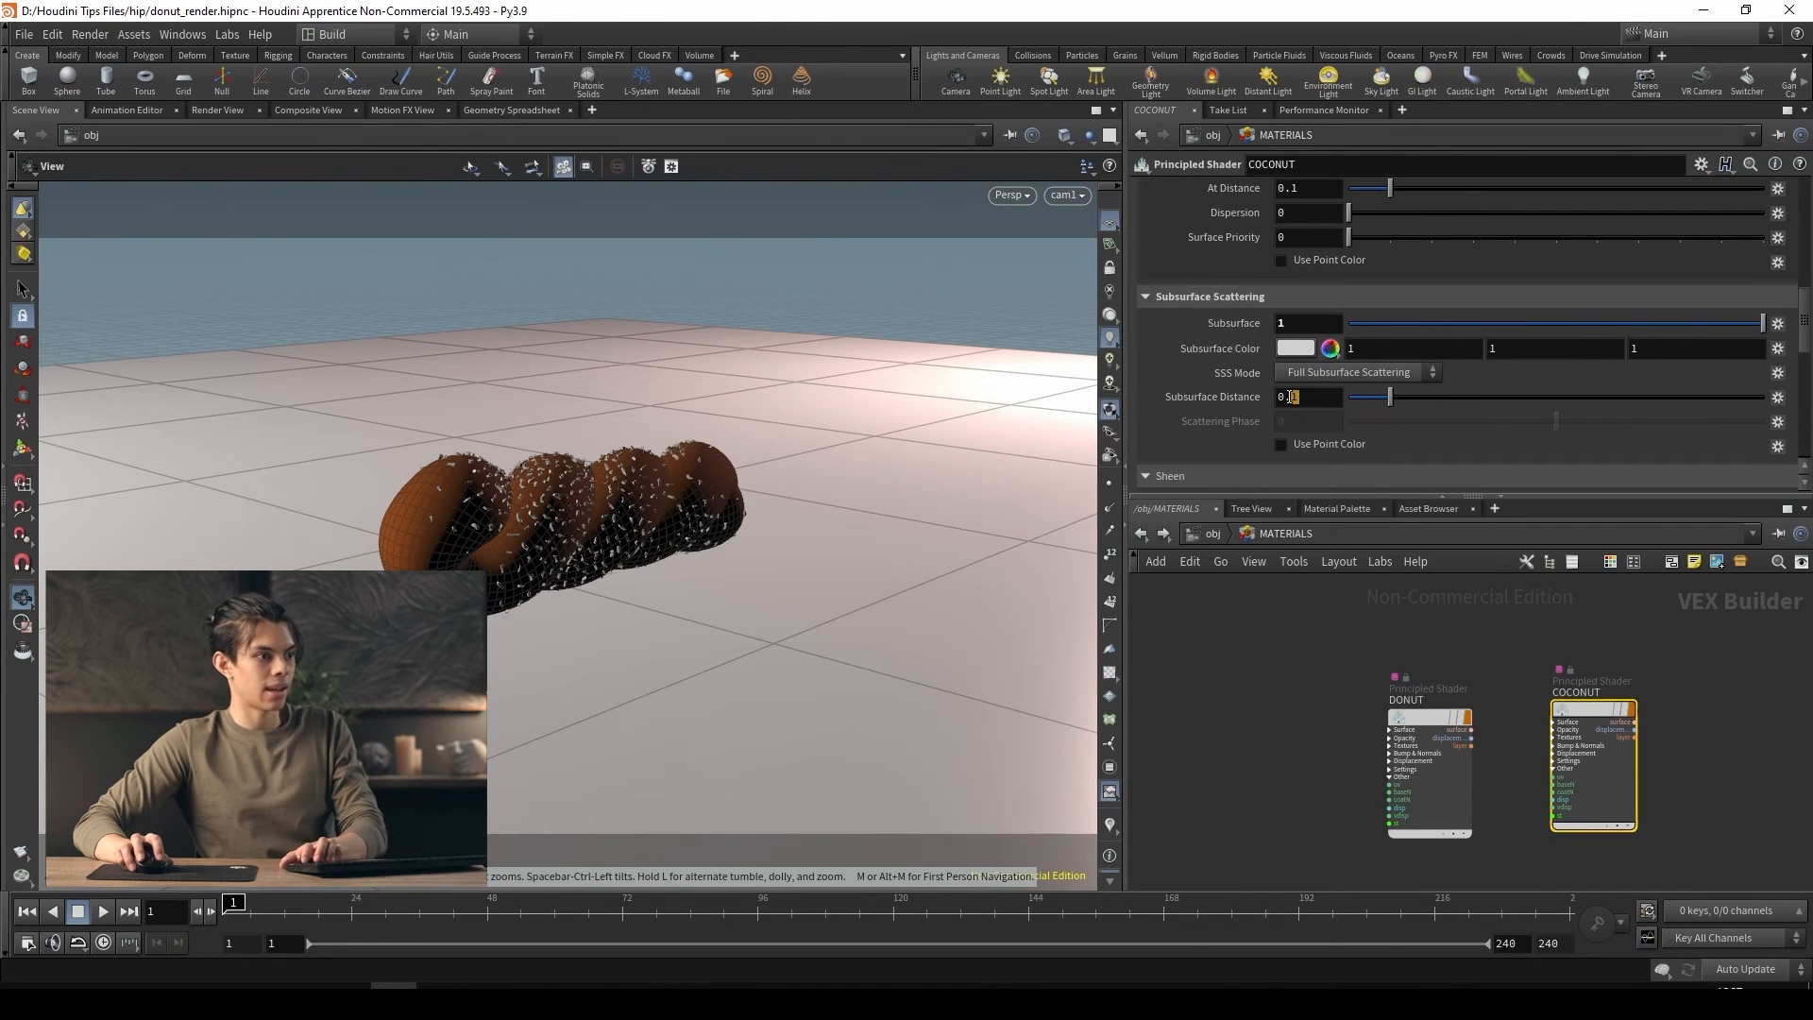
pyautogui.write('0.0')
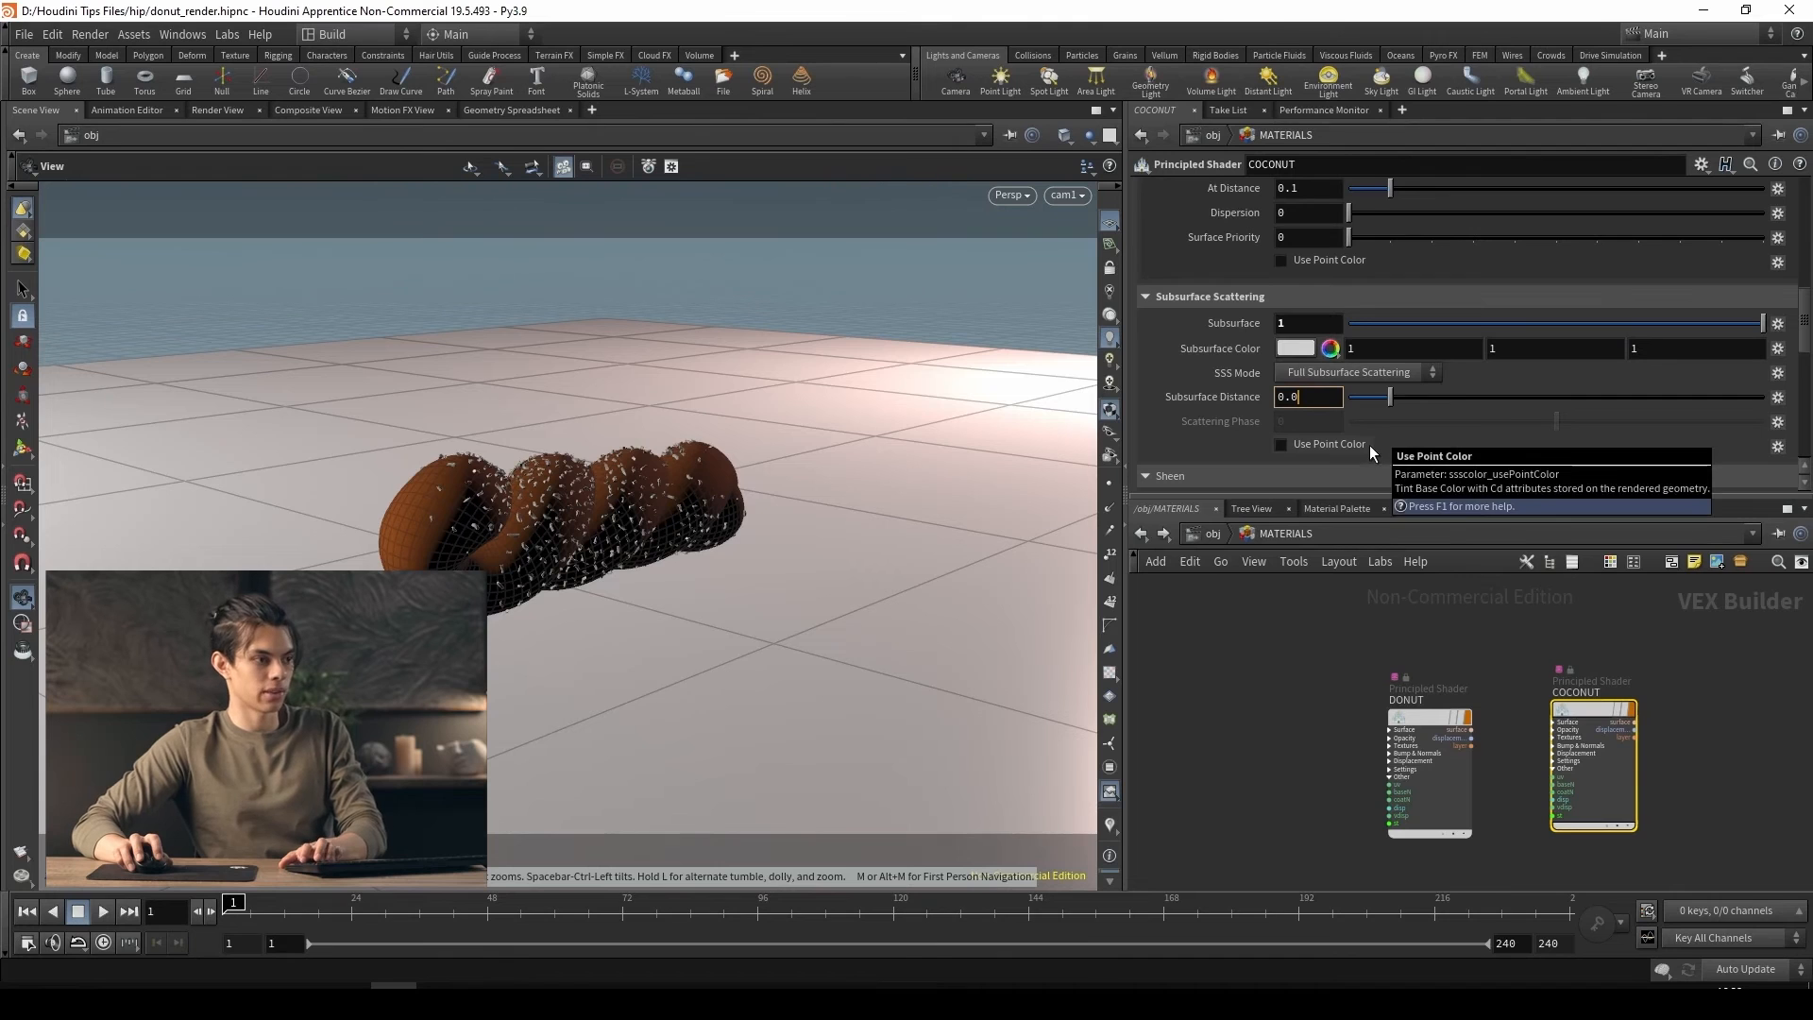
pyautogui.write('05')
pyautogui.press('Return')
# Assign the /obj/MATERIALS/COCONUT material to the COCONUT_GENERATOR object
pyautogui.click(1213, 534)
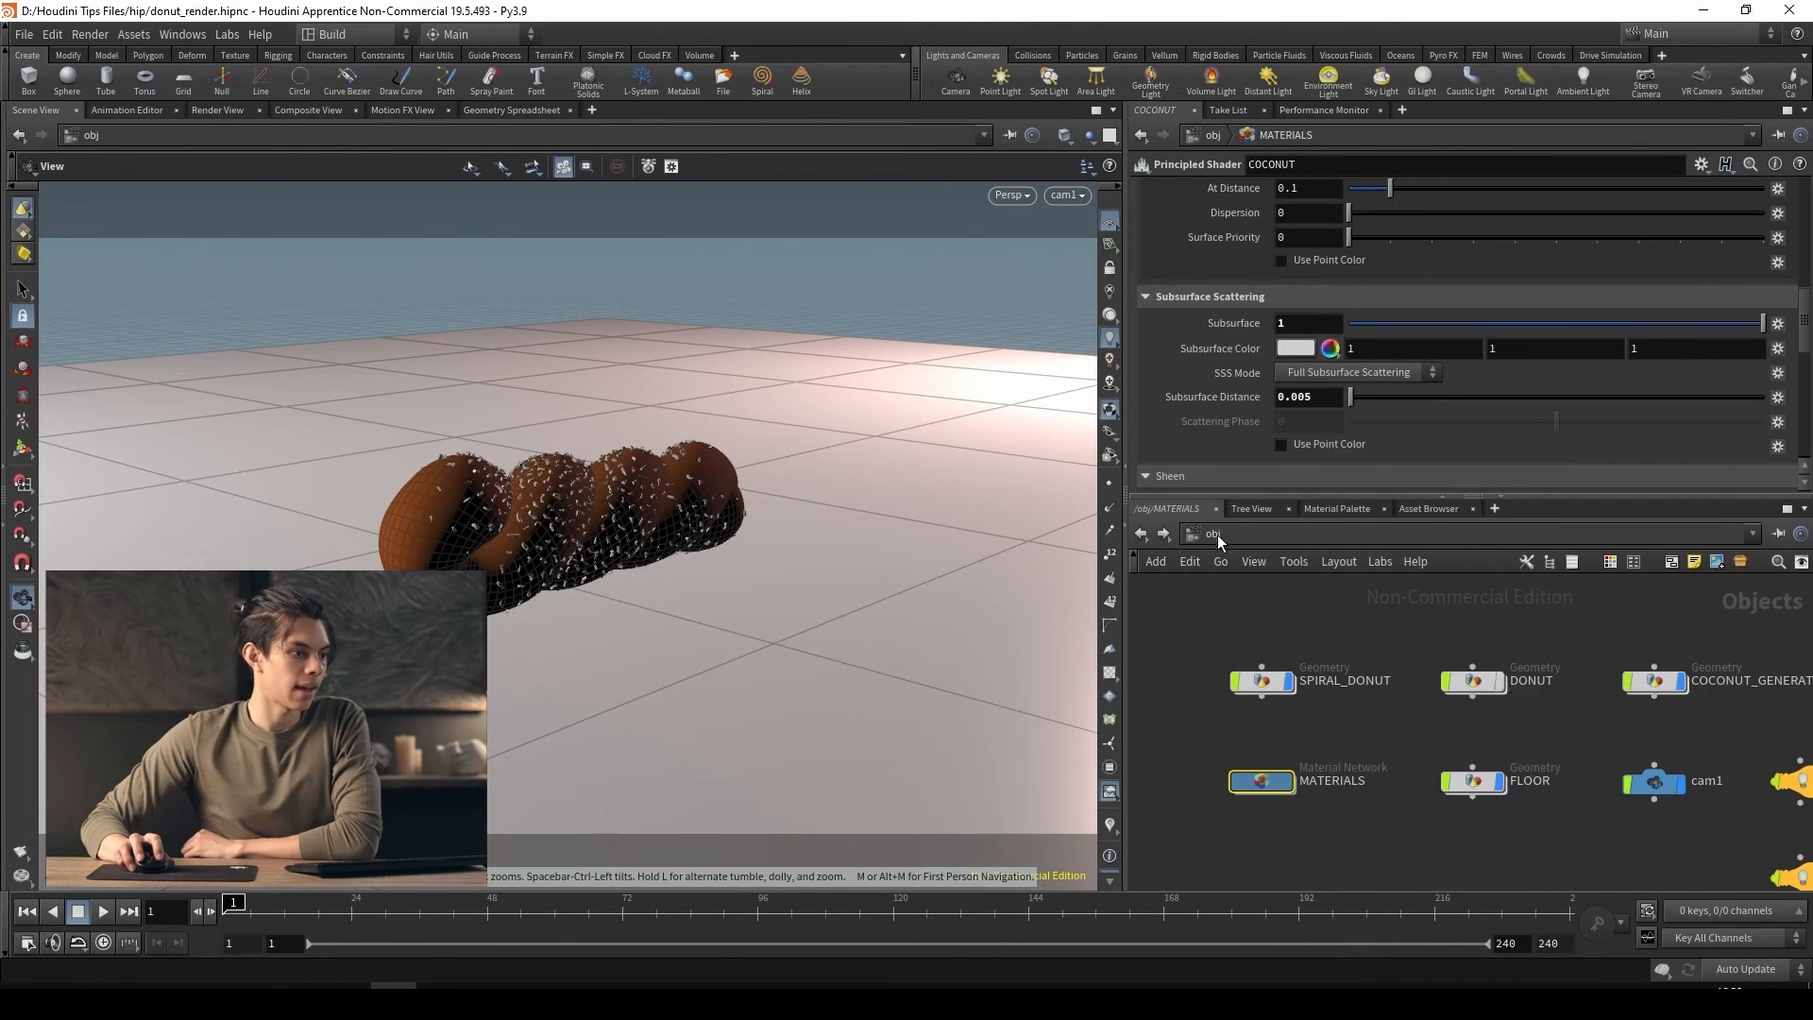
pyautogui.click(1655, 681)
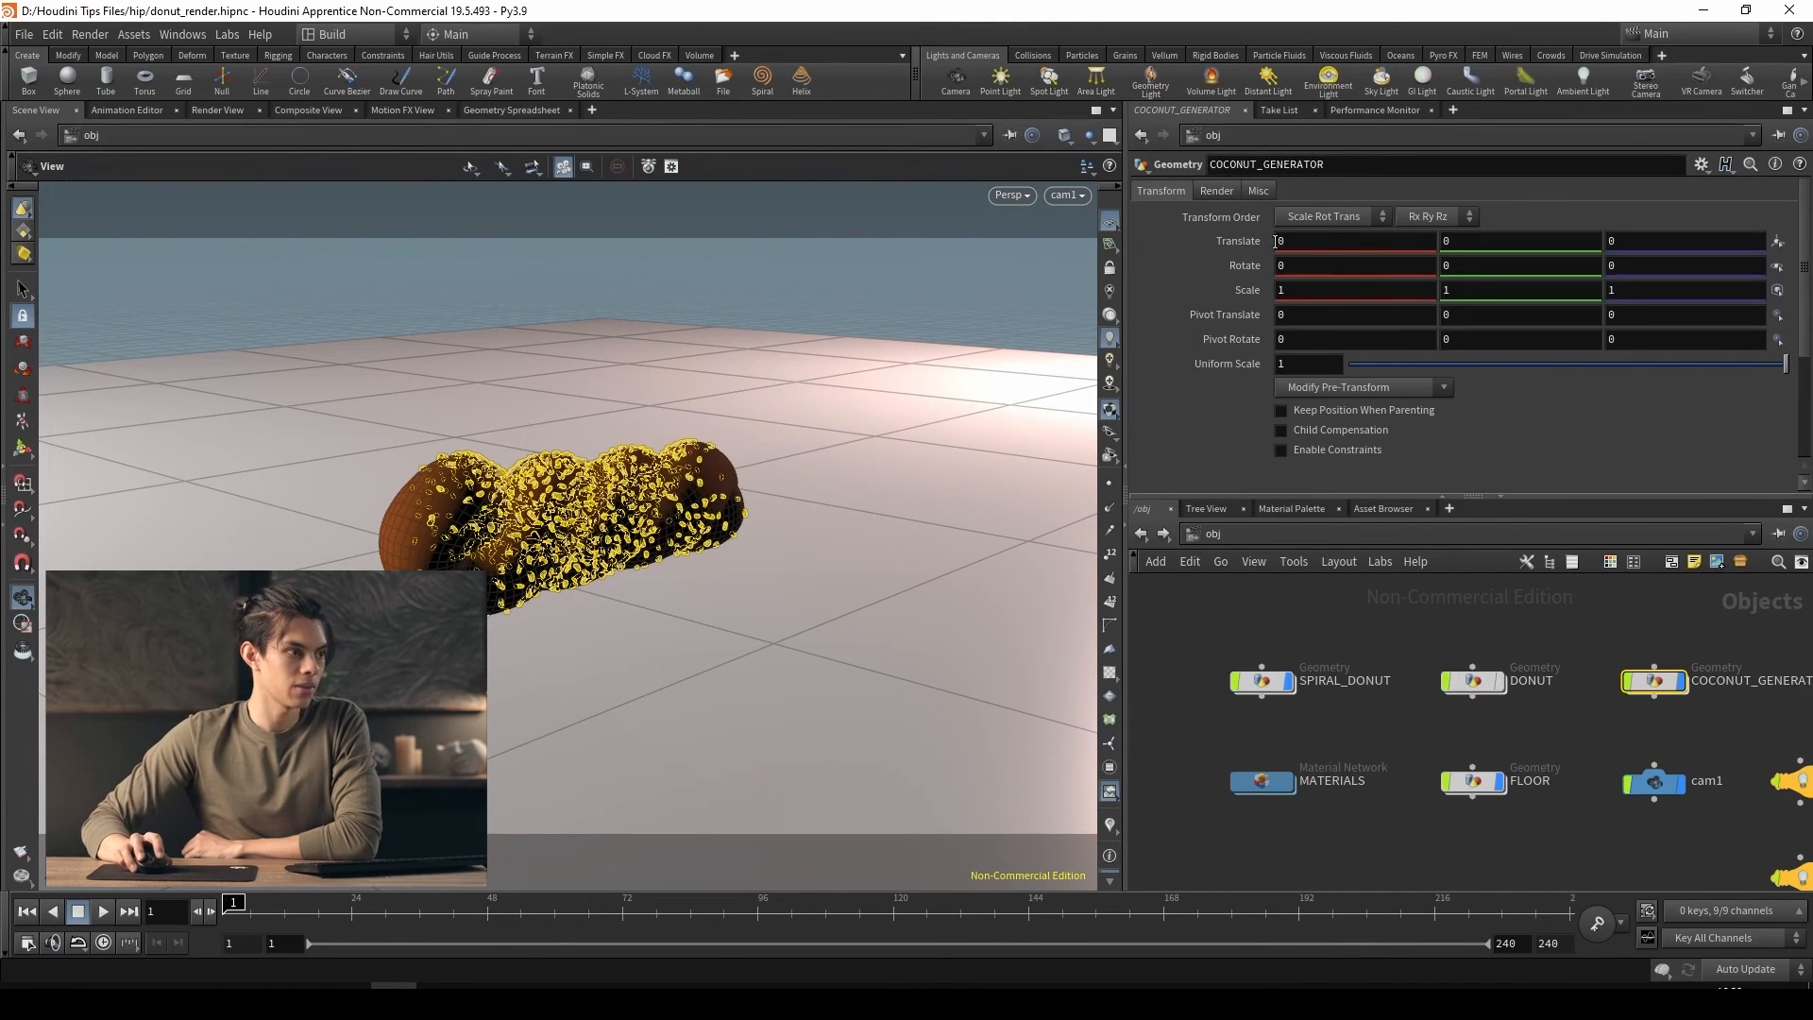
pyautogui.click(1217, 191)
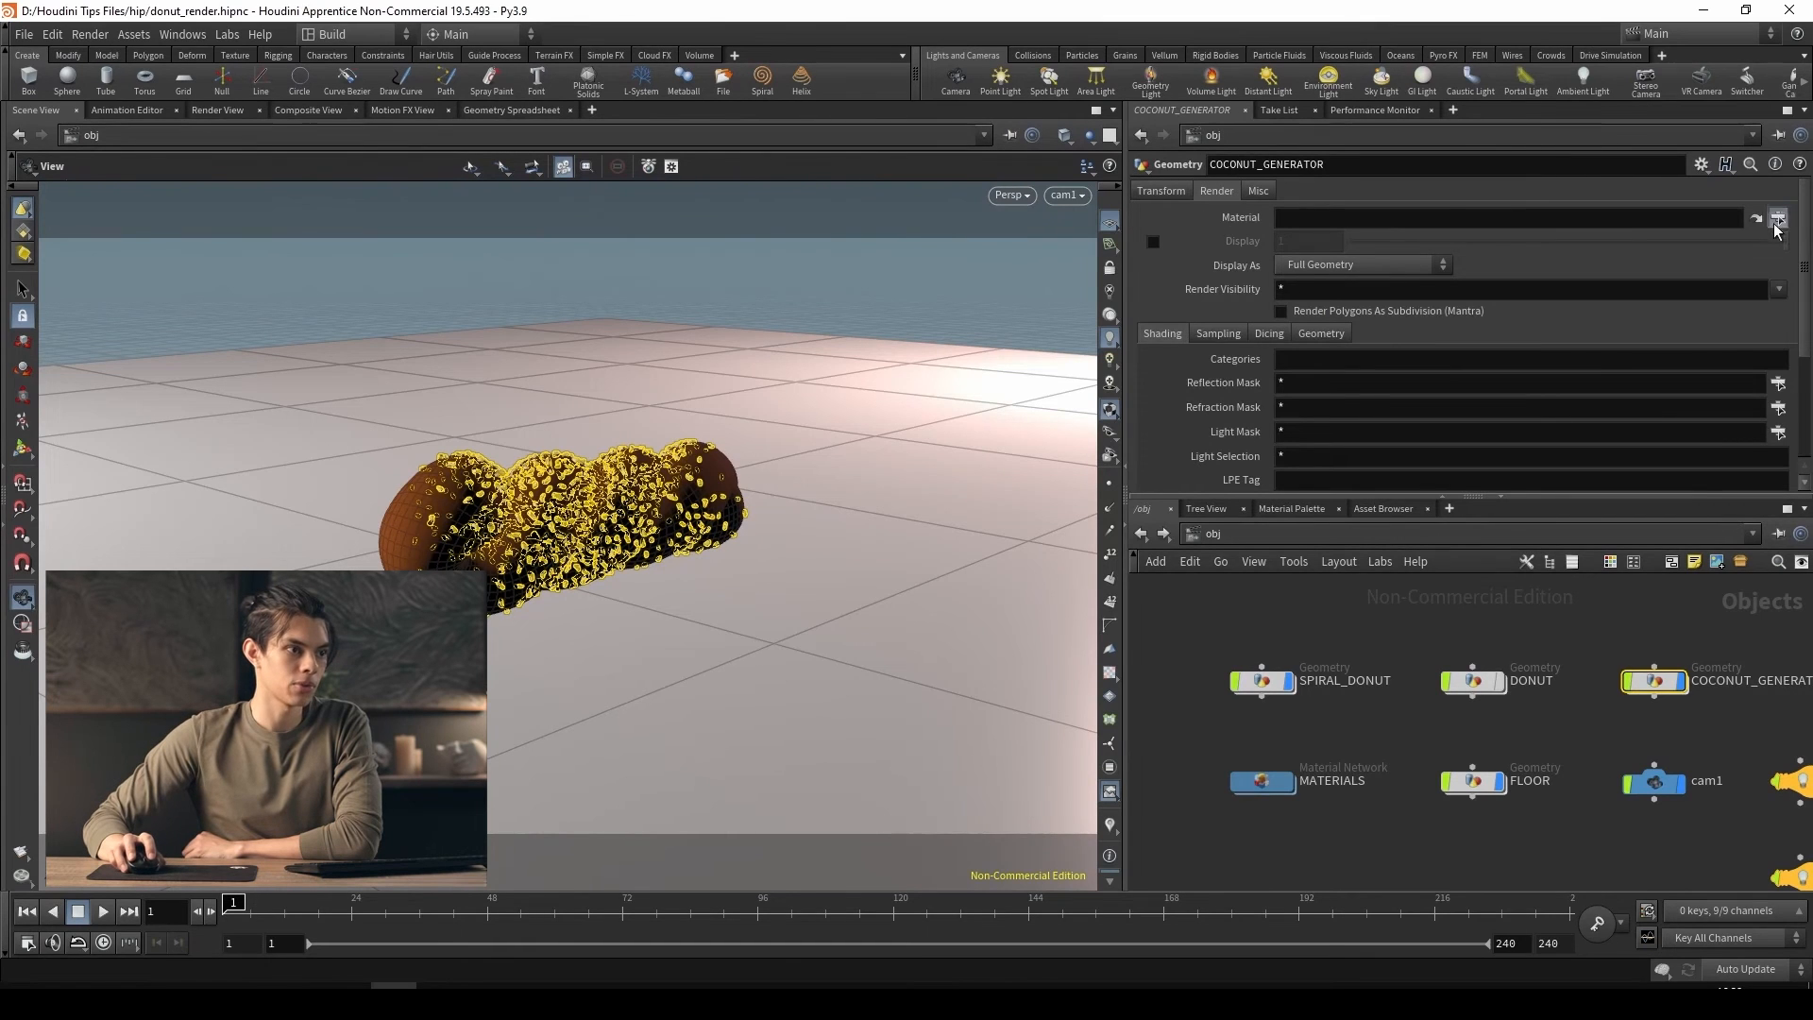
pyautogui.click(1777, 223)
pyautogui.doubleClick(1691, 177)
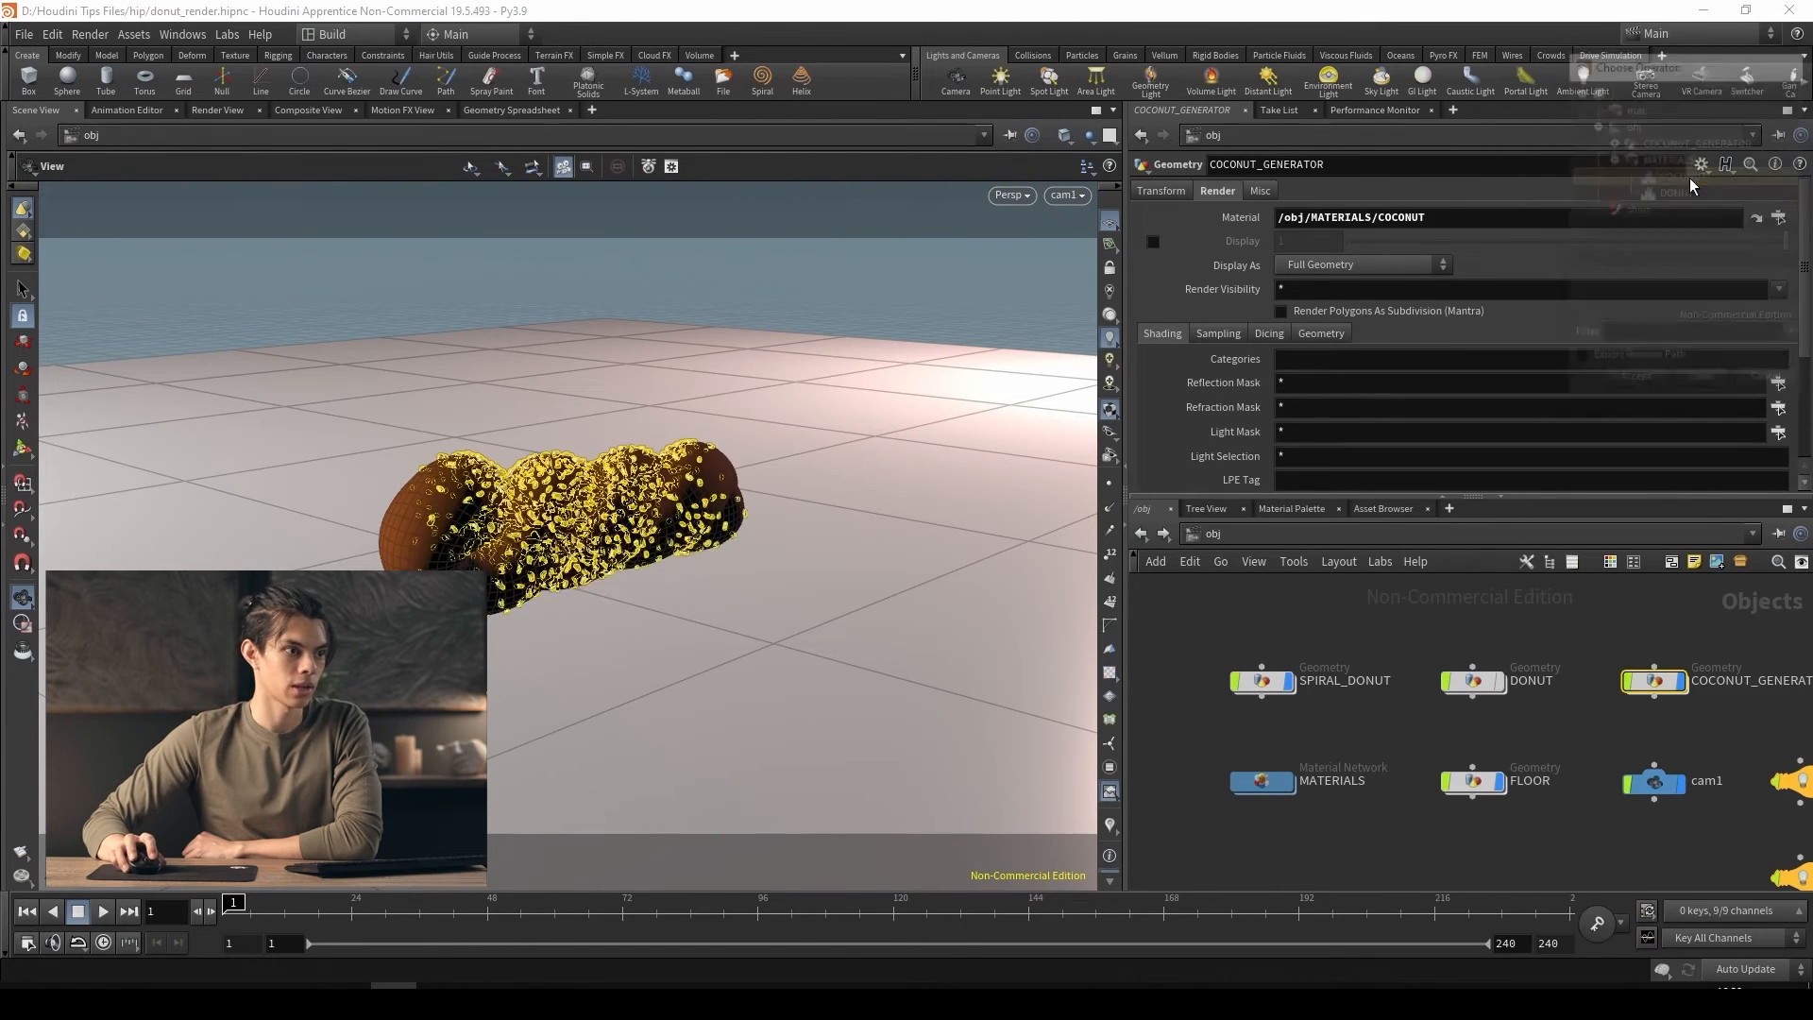
# Check the material assignments on SPIRAL_DONUT and COCONUT_GENERATOR
pyautogui.click(1262, 681)
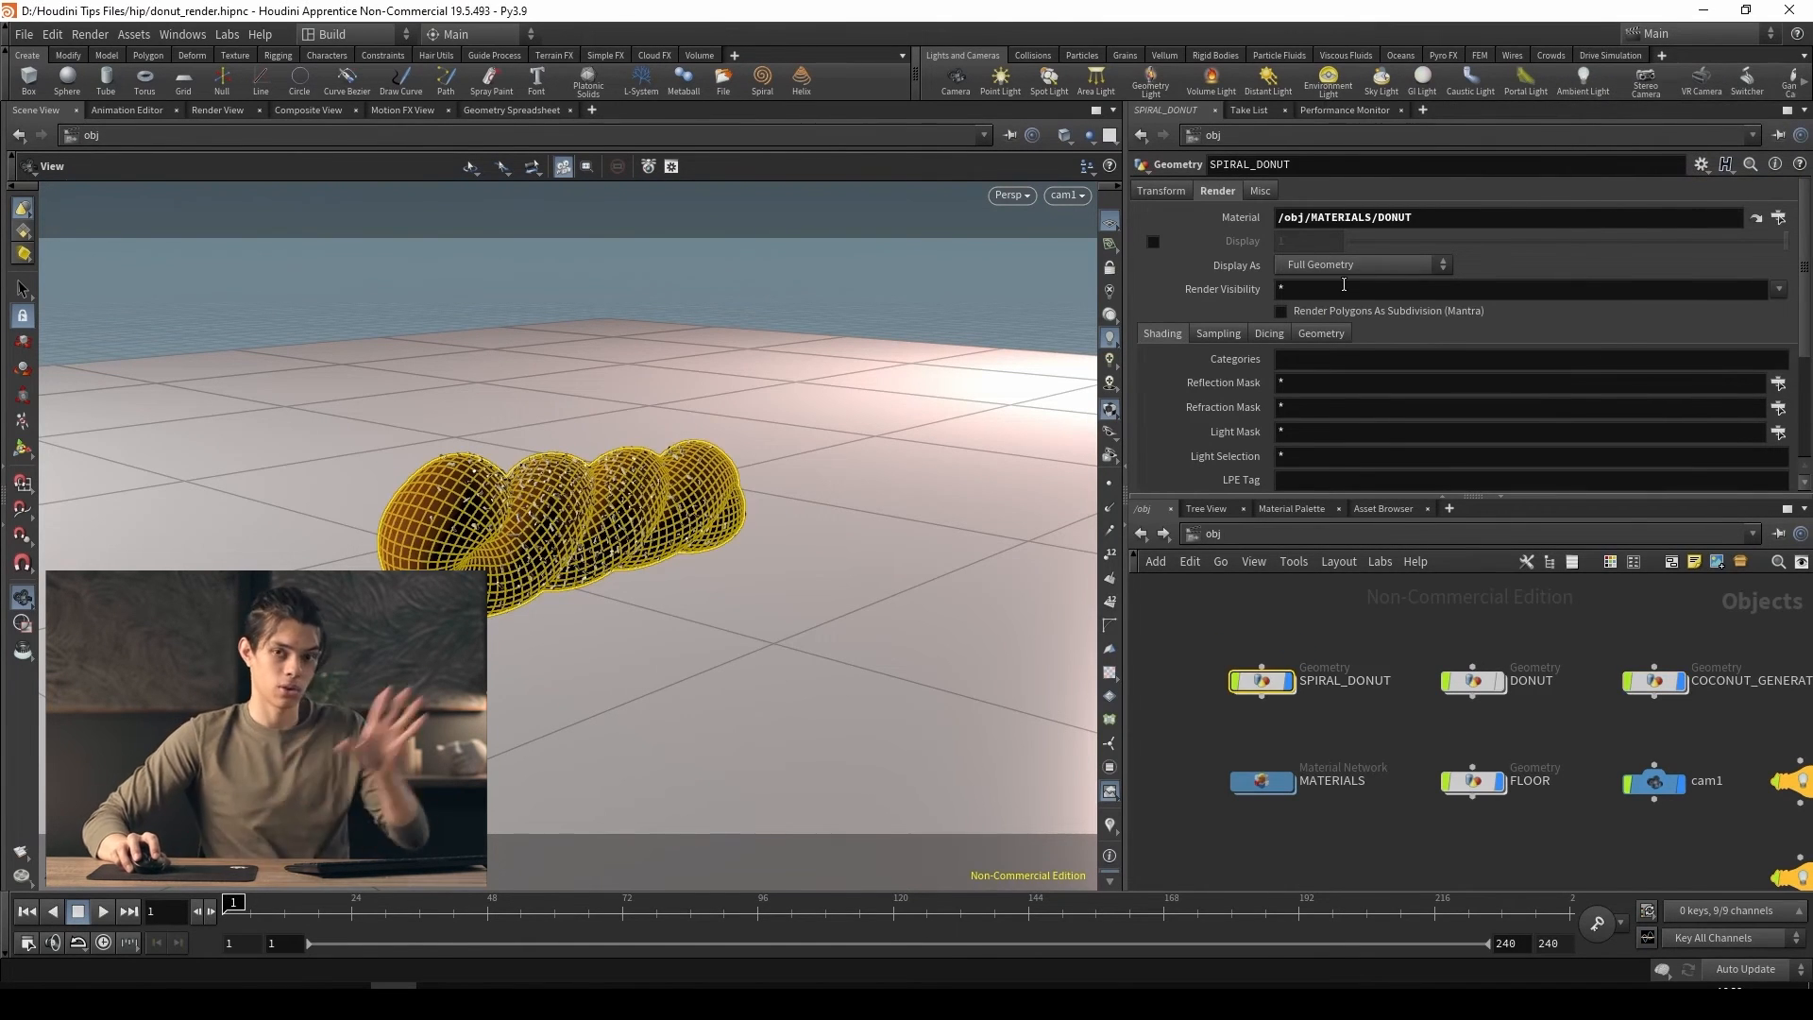
pyautogui.click(1644, 680)
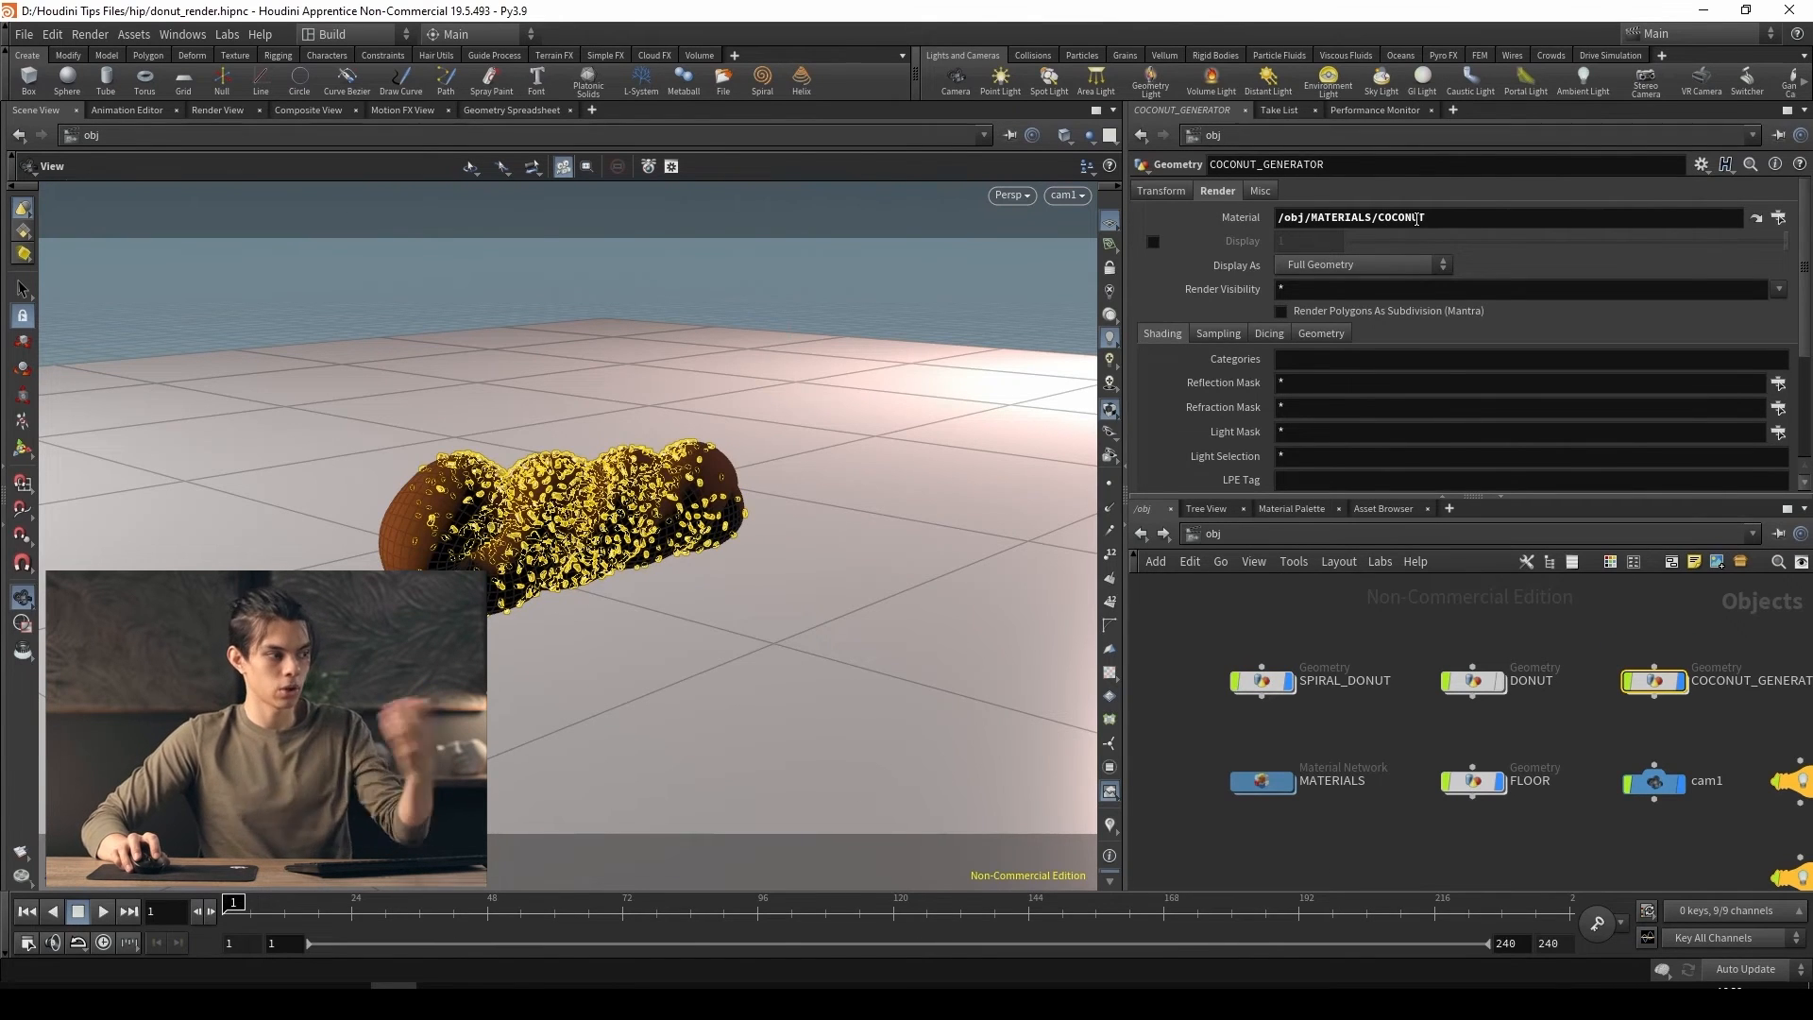
pyautogui.click(1555, 848)
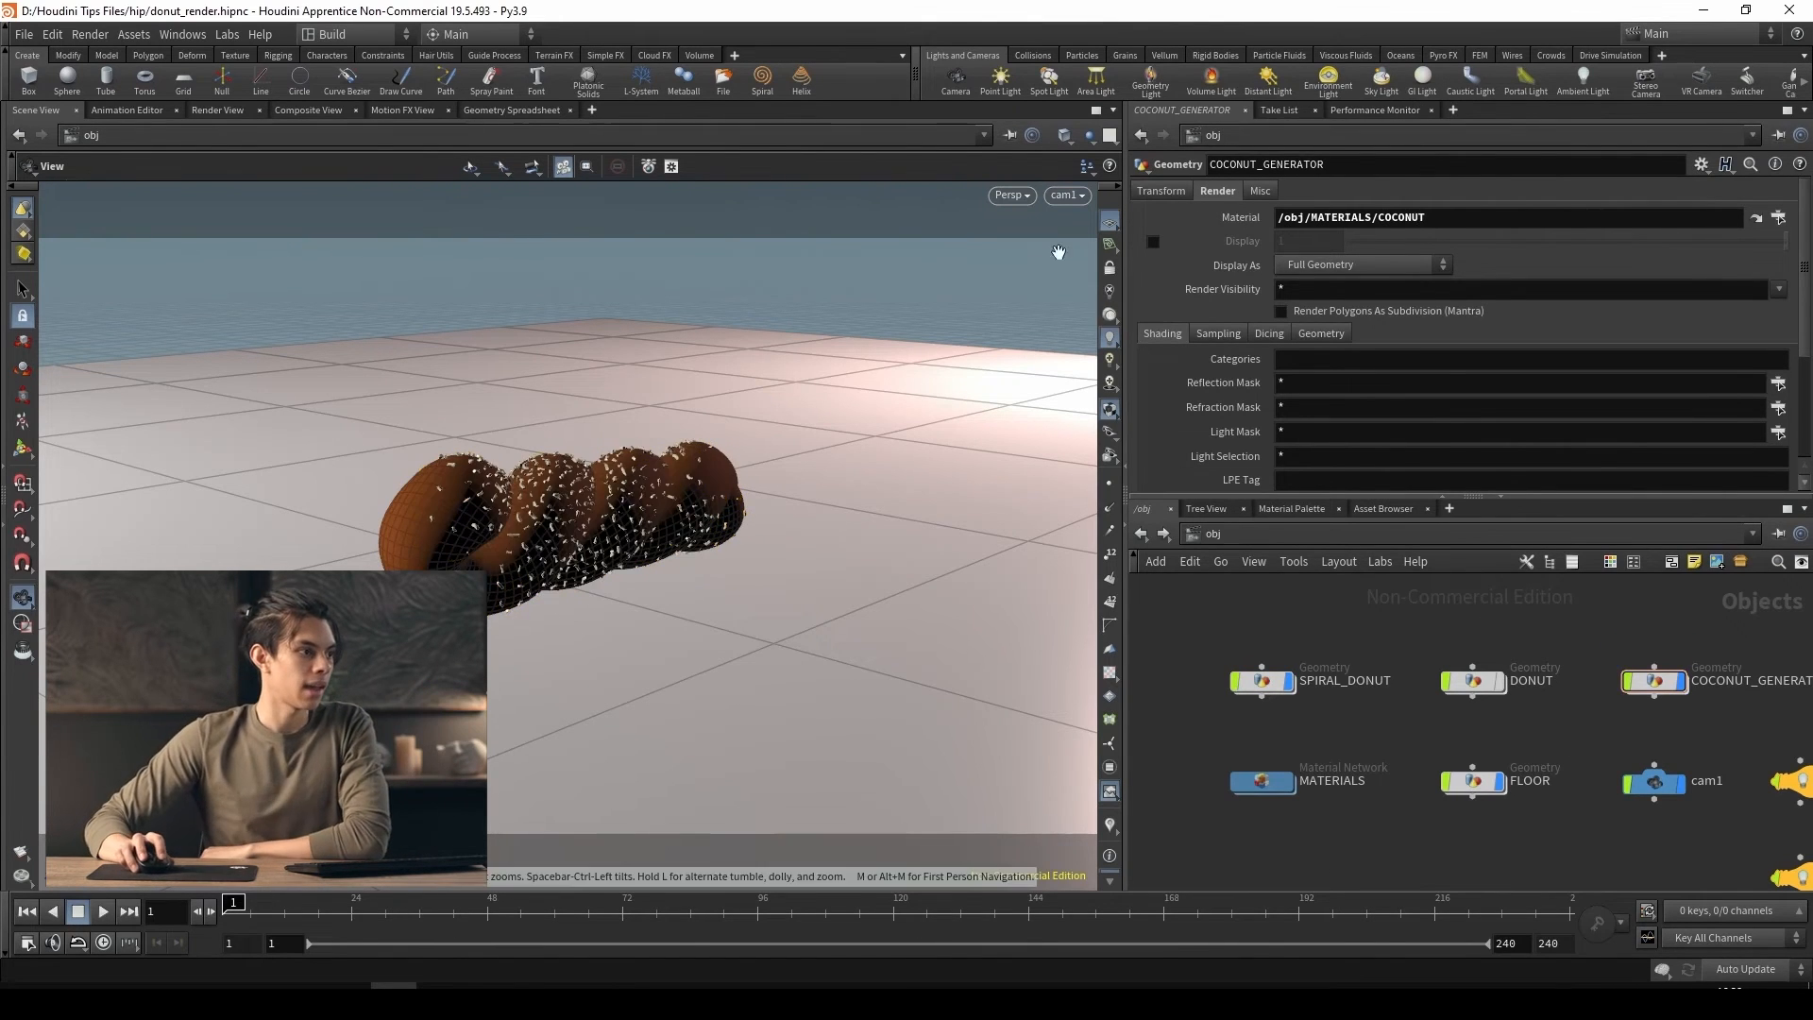
# Go to the out network and start a karma1 preview render in the Karma viewport
pyautogui.click(1249, 534)
pyautogui.click(1284, 633)
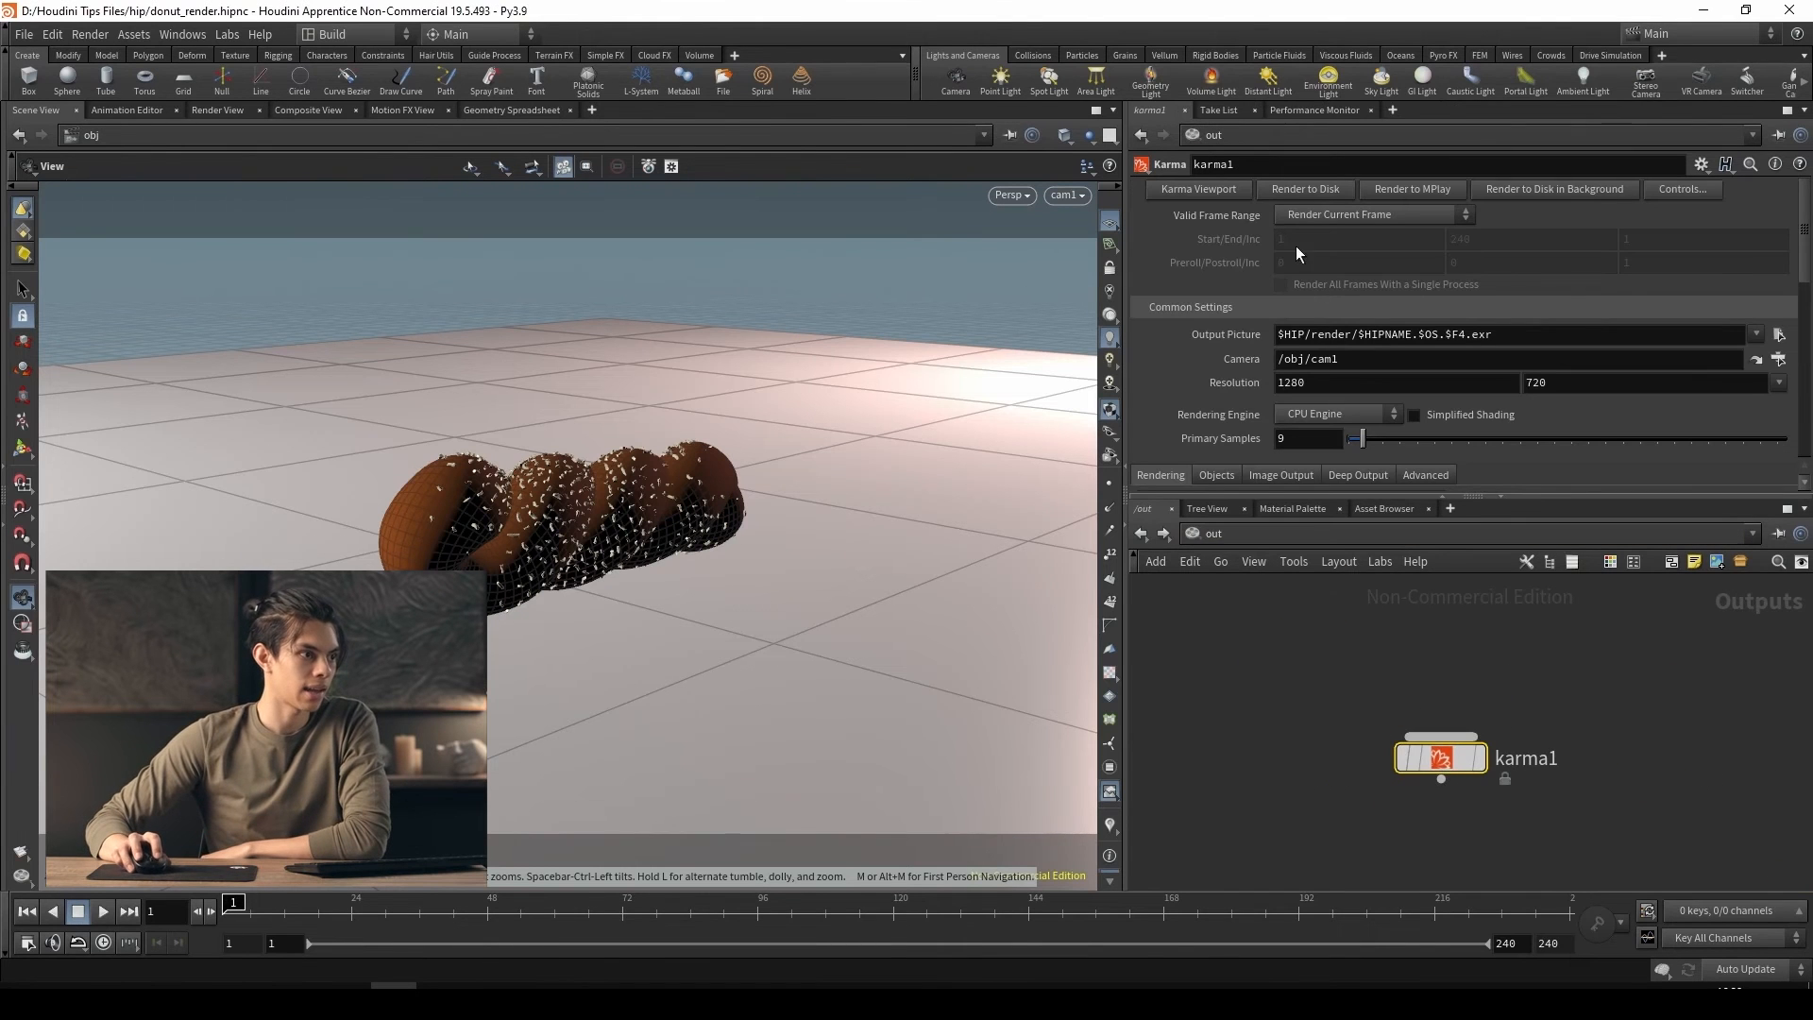
pyautogui.click(1198, 188)
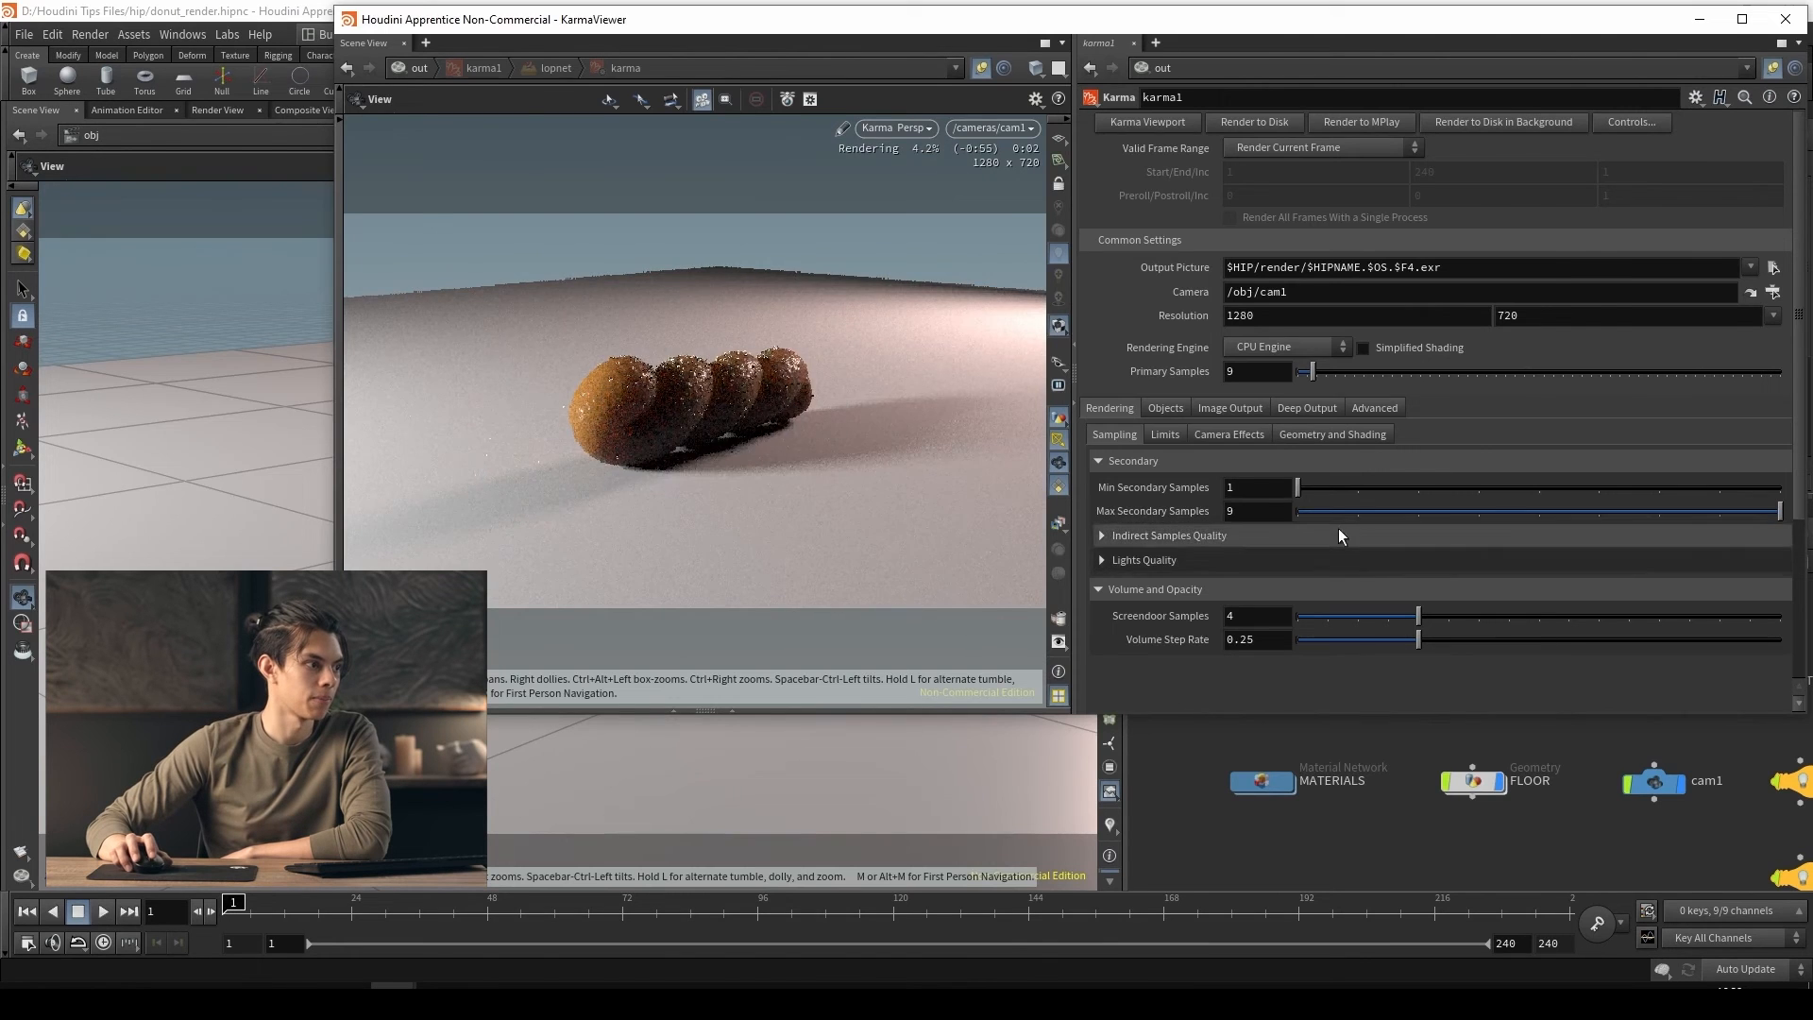
# Reduce the COCONUT shader's subsurface distance to 0.001 while checking the flakes up close in the render
pyautogui.scroll(3, 531, 441)
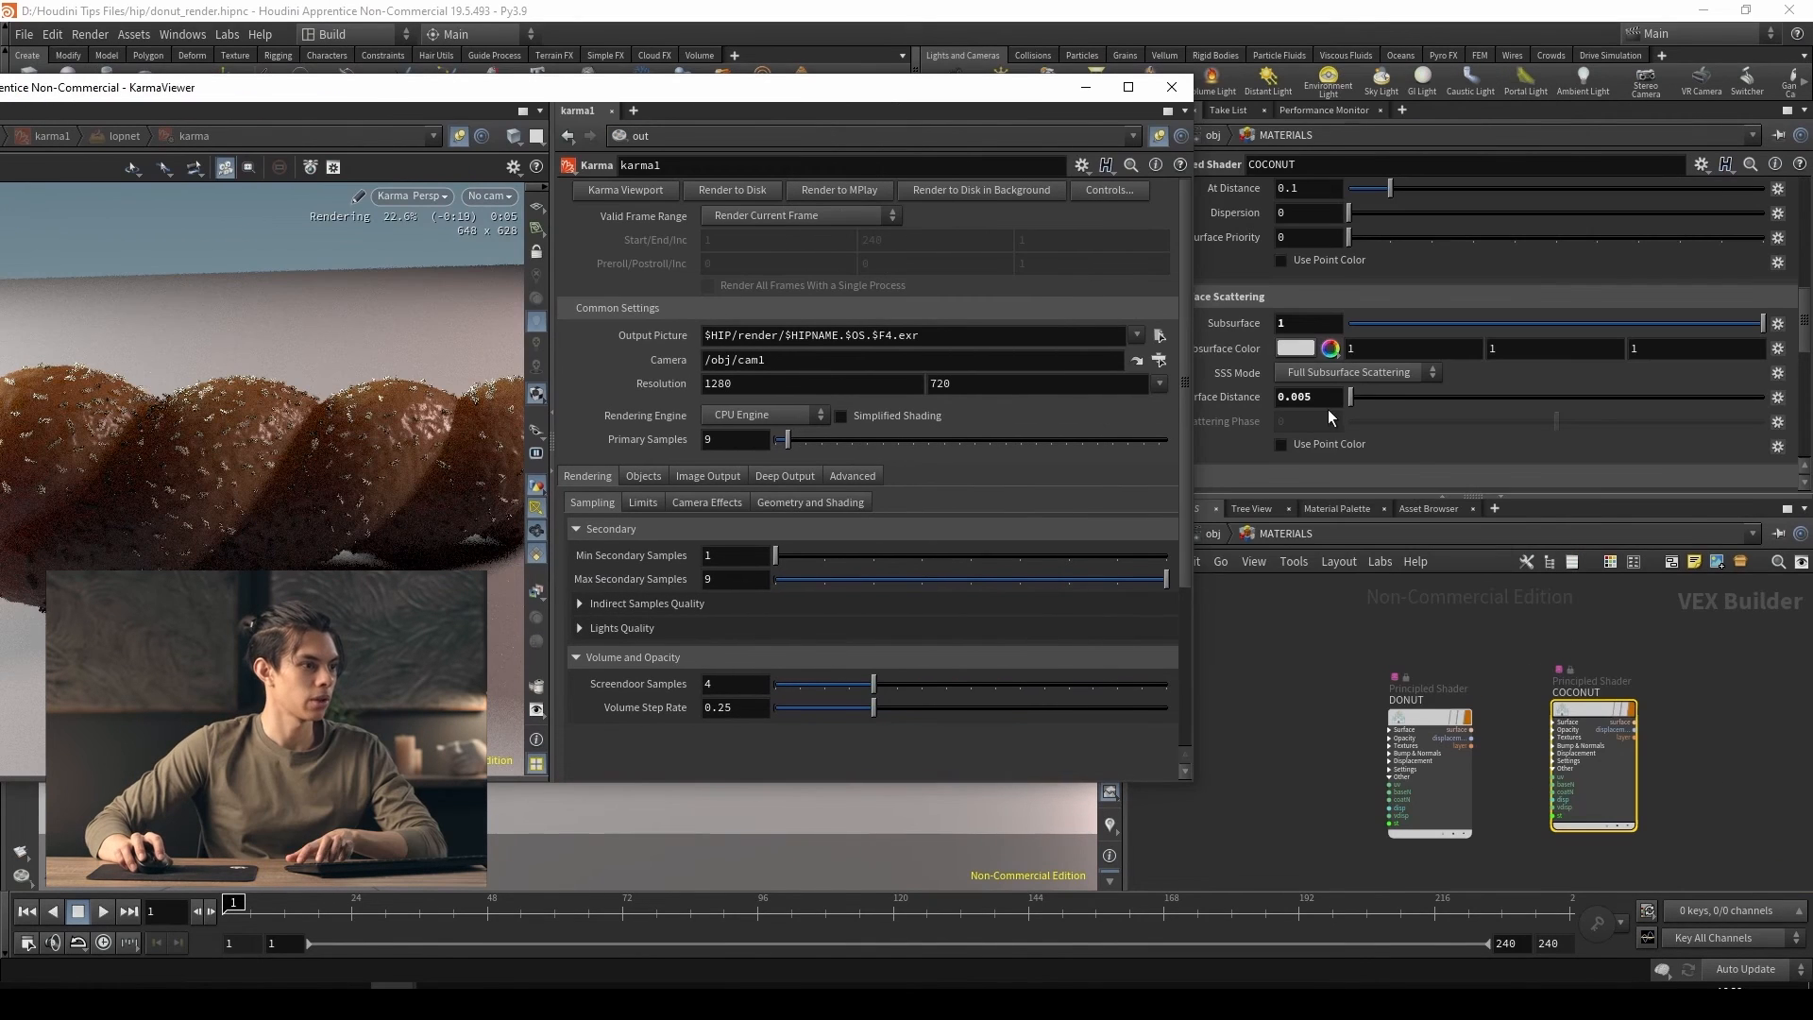
pyautogui.write('1')
pyautogui.press('Return')
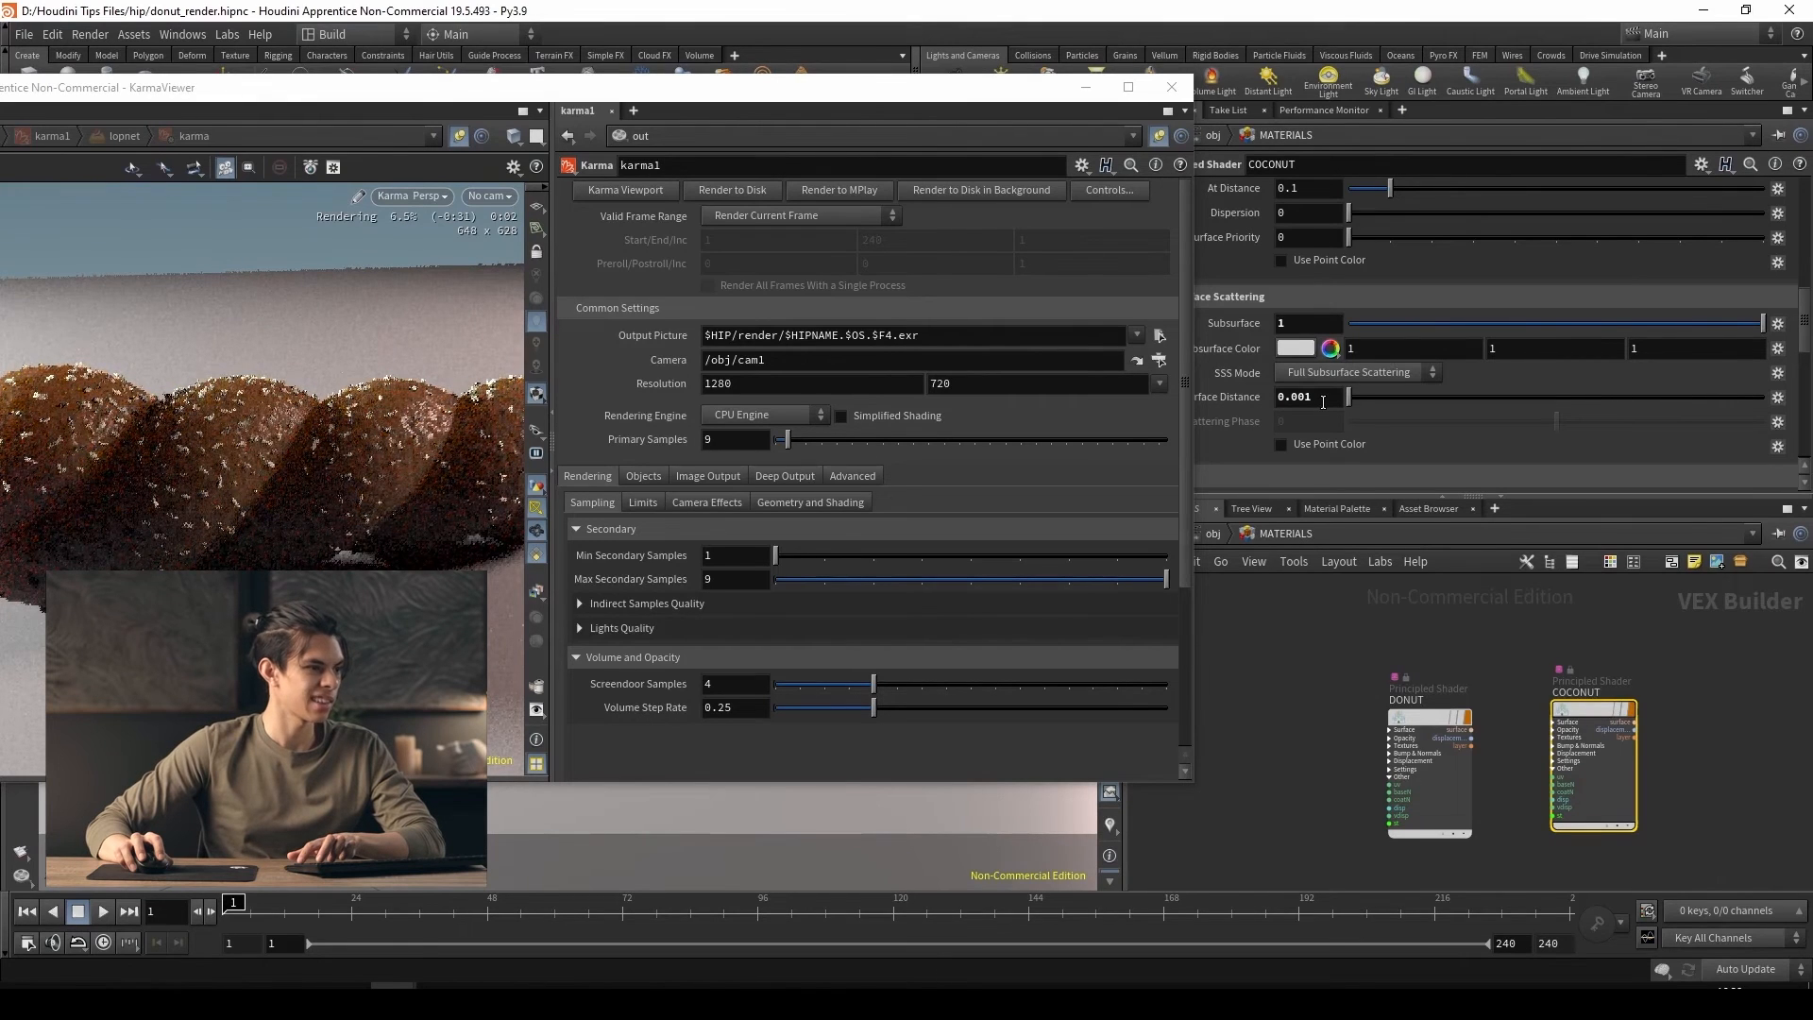
# Inside COCONUT_GENERATOR, raise attribcreate1's pscale value to 0.019 to enlarge the flakes
pyautogui.click(1215, 535)
pyautogui.moveTo(1776, 751); pyautogui.dragTo(1642, 741, button='middle')
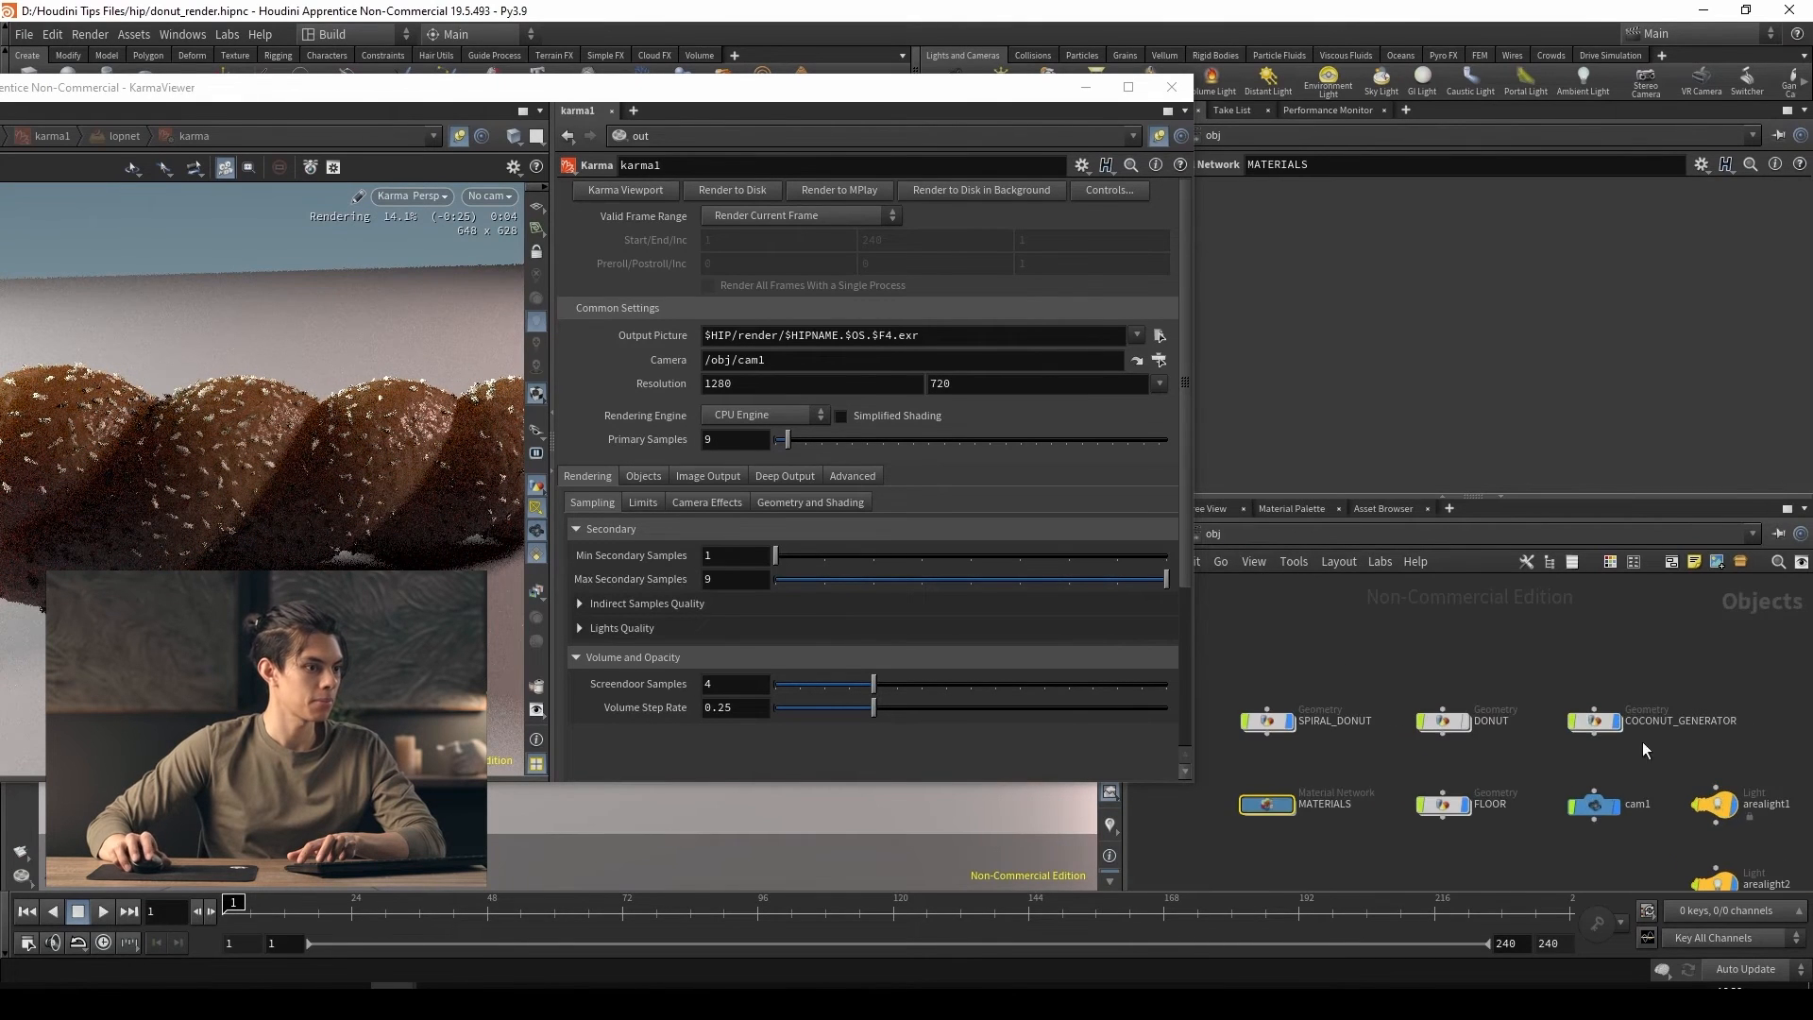
pyautogui.doubleClick(1594, 718)
pyautogui.moveTo(1482, 684); pyautogui.dragTo(1483, 823, button='middle')
pyautogui.click(1296, 740)
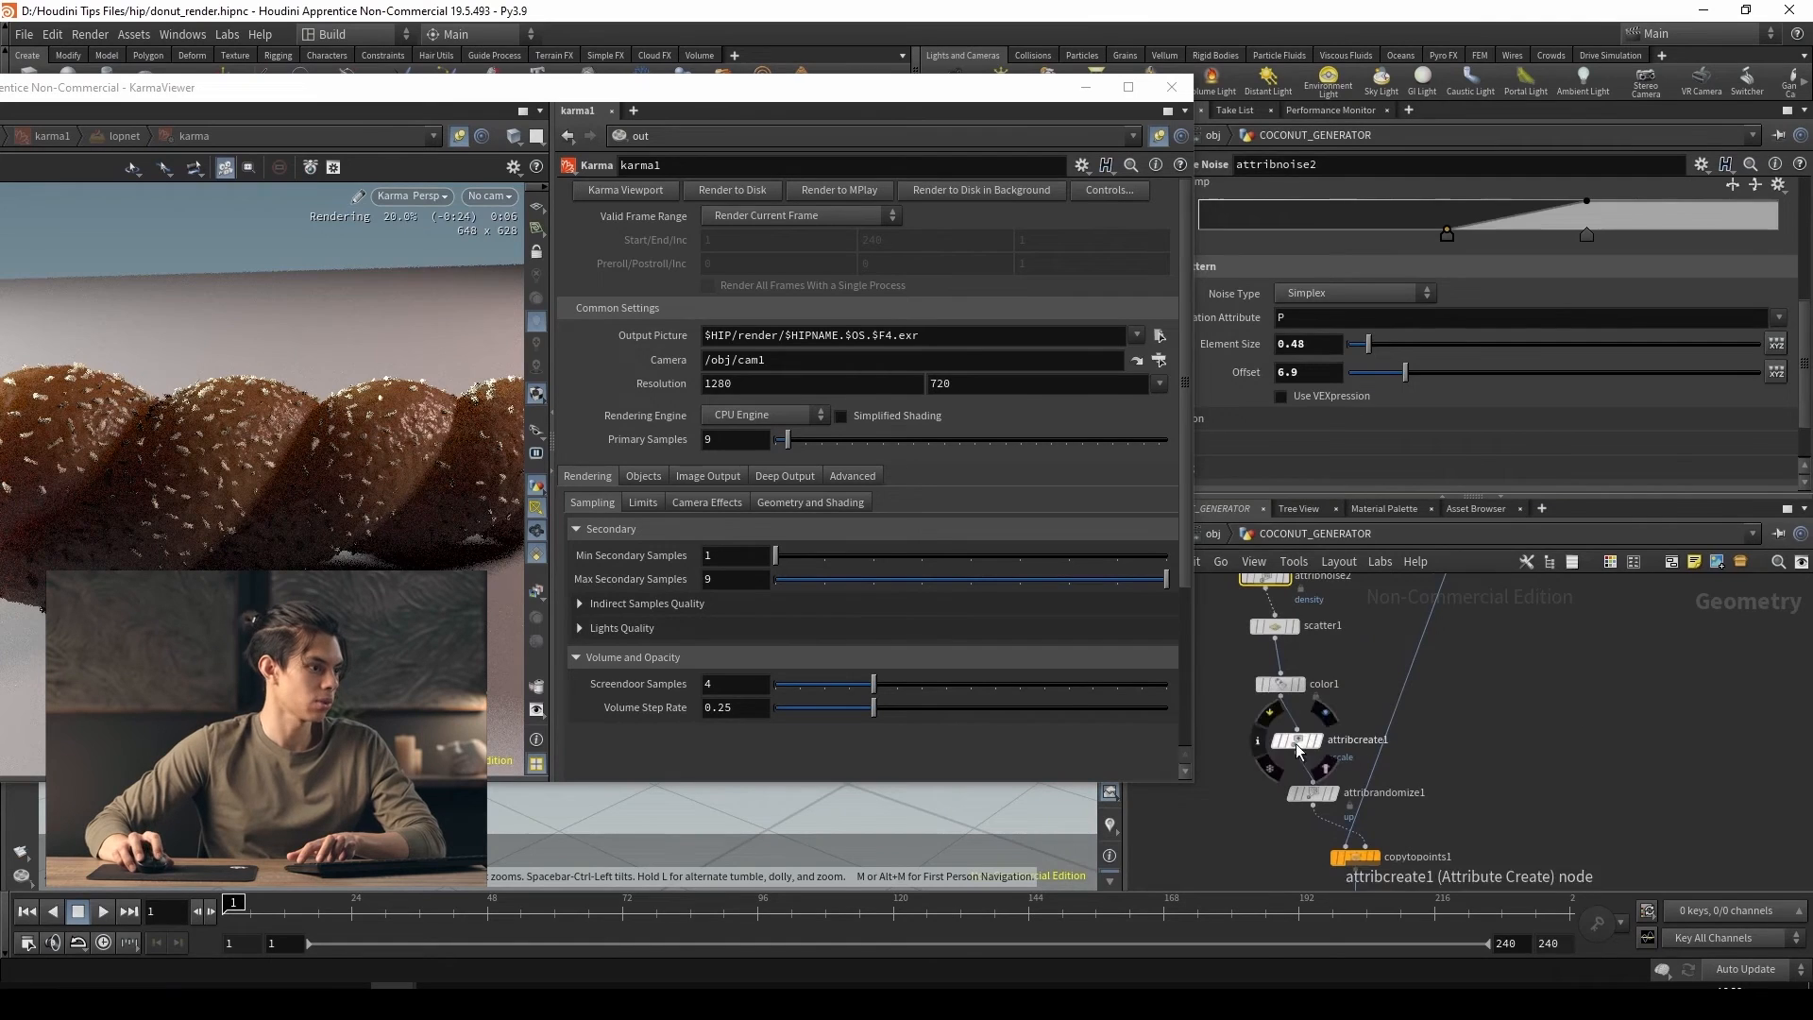
pyautogui.moveTo(1292, 472); pyautogui.dragTo(1348, 548, button='middle')
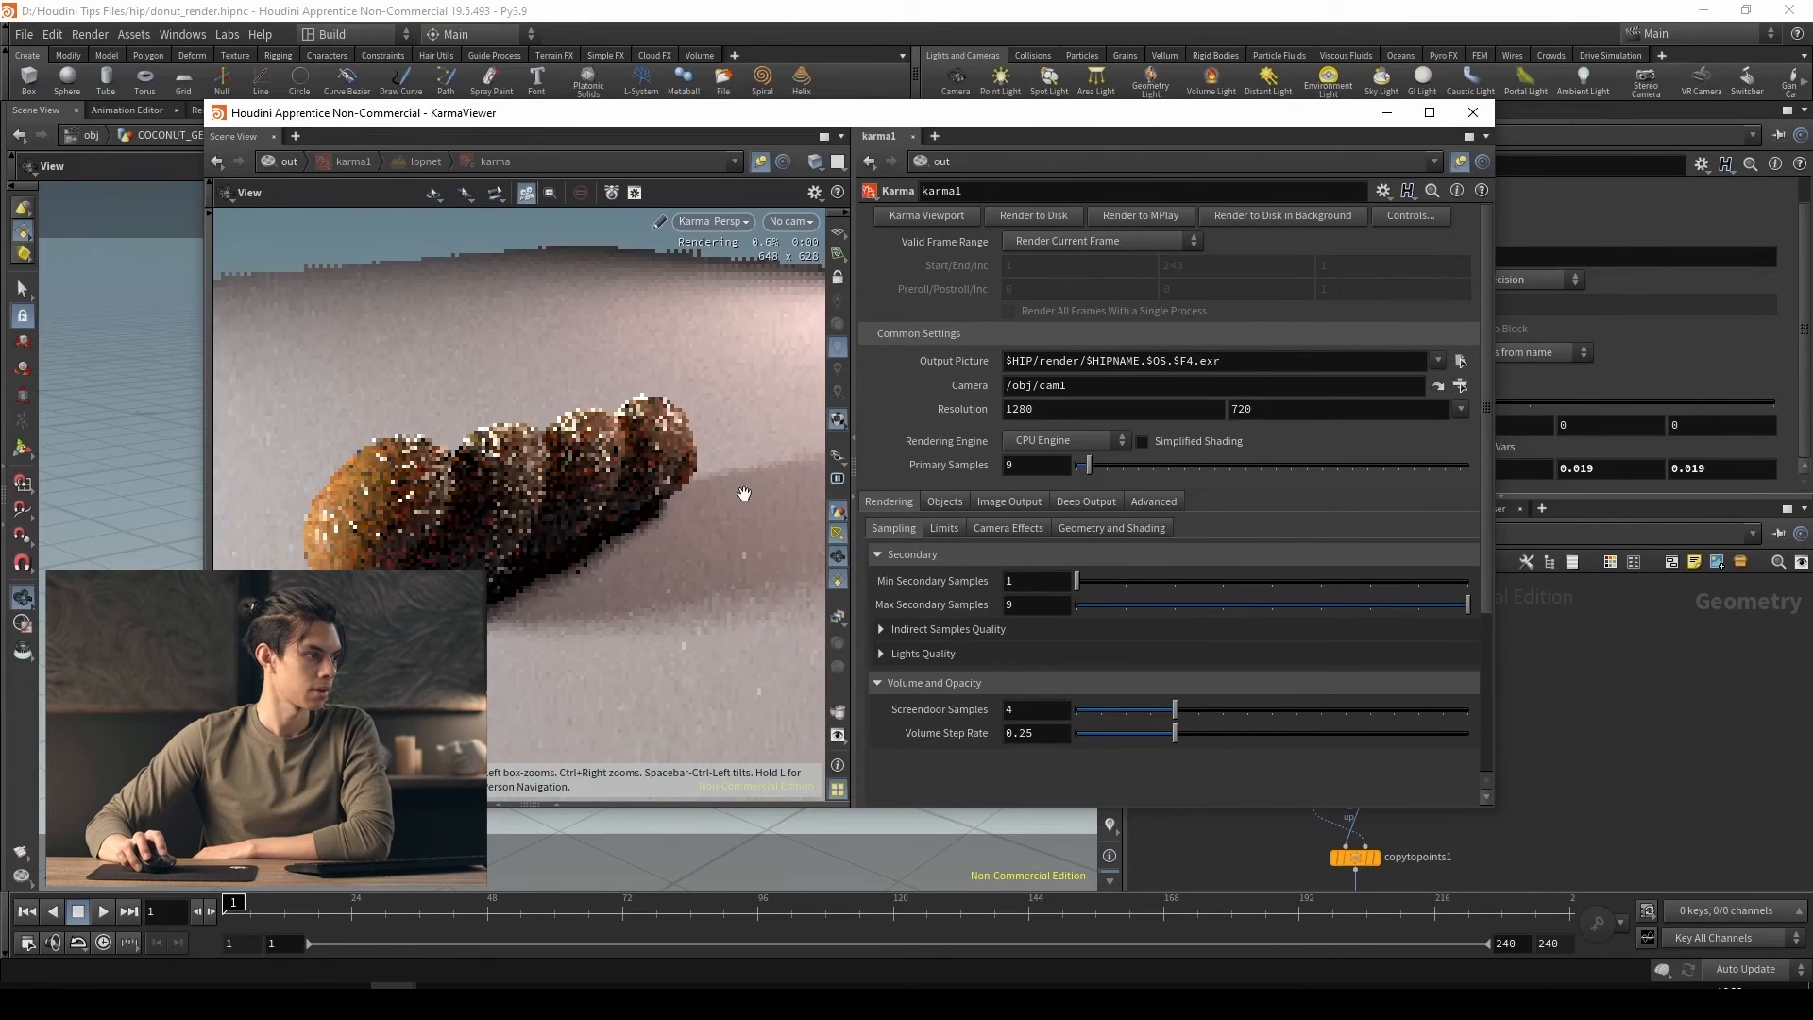
# Examine the larger flakes in the Karma render from a wider view, then close the render viewer
pyautogui.click(792, 220)
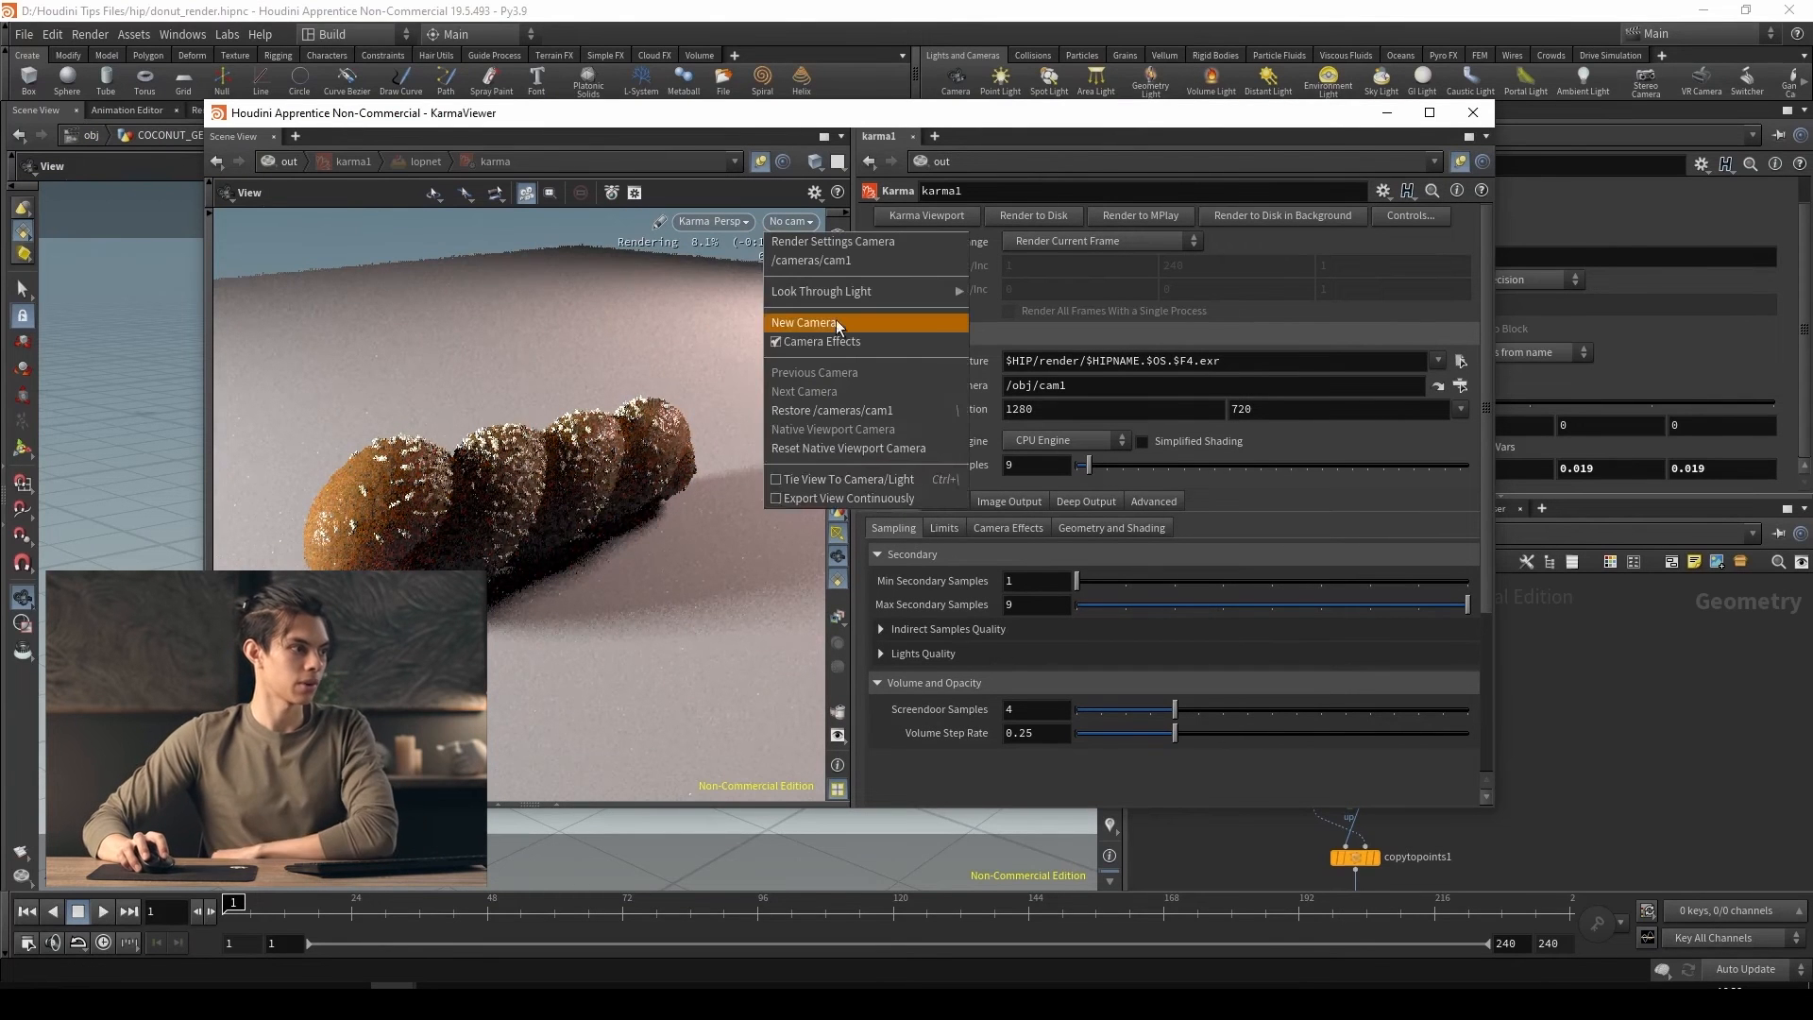
pyautogui.click(1509, 665)
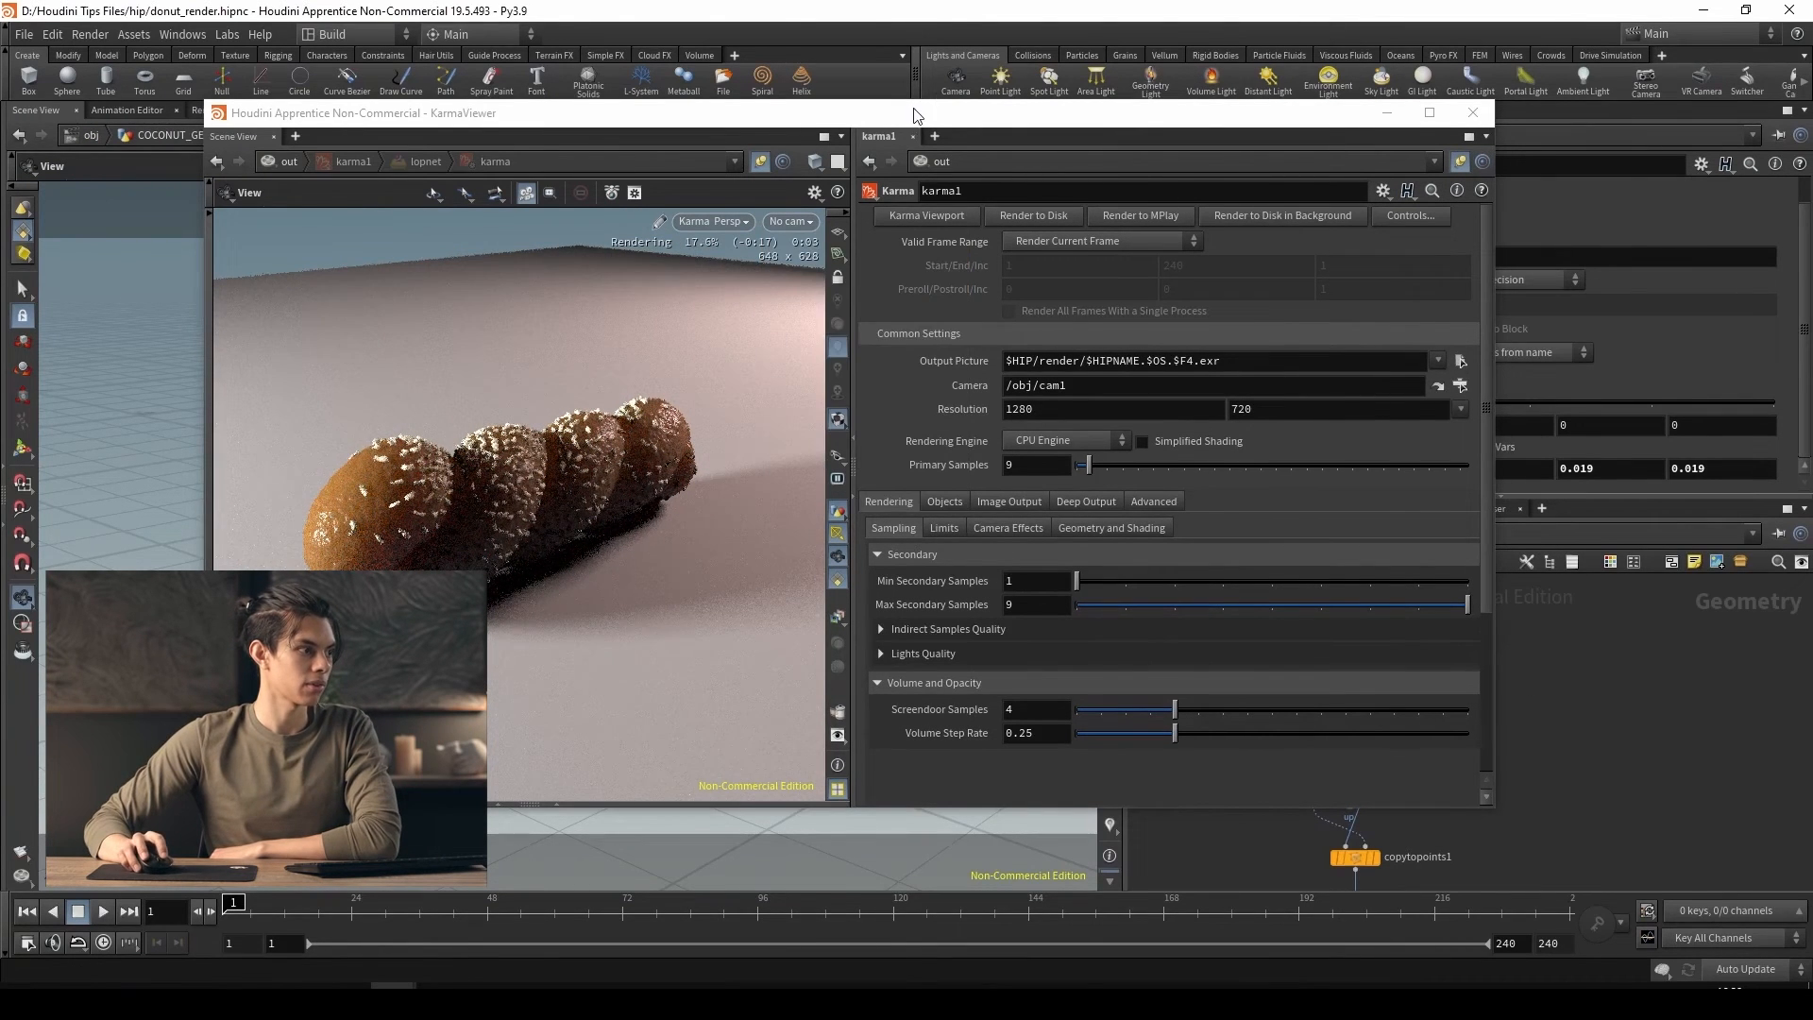
pyautogui.moveTo(913, 115); pyautogui.dragTo(983, 369)
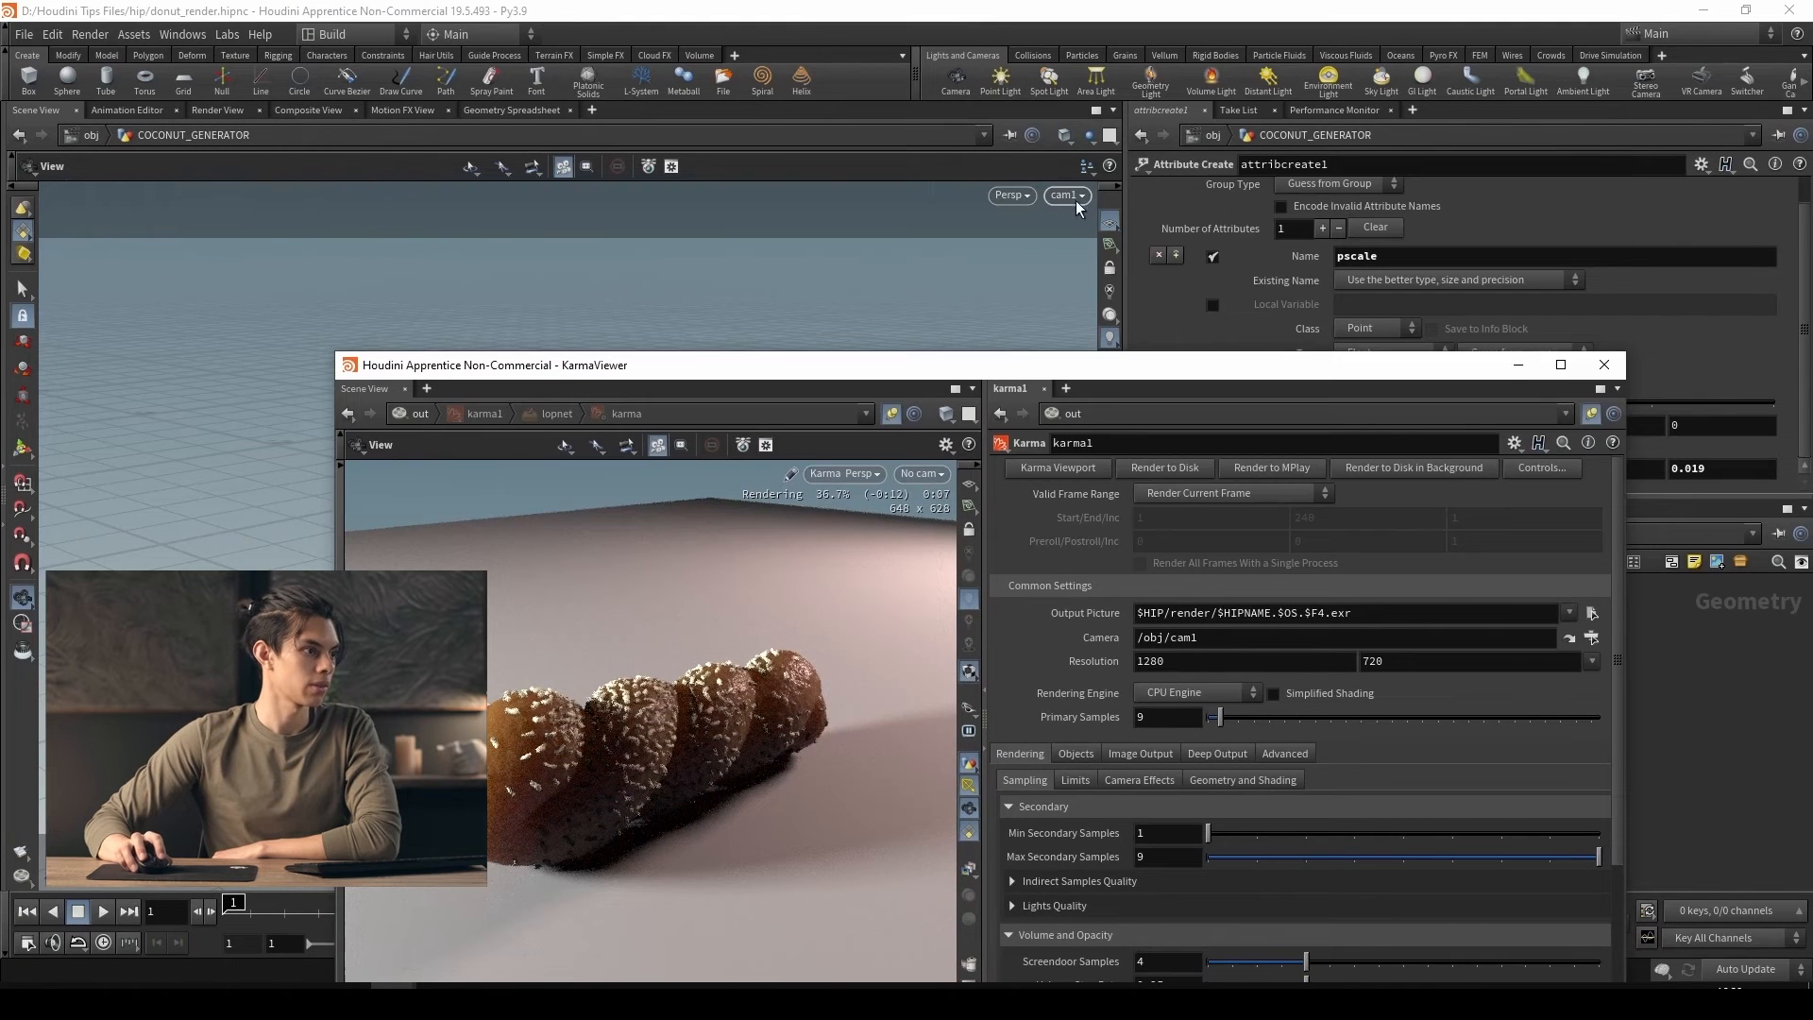
pyautogui.click(1603, 368)
# Return to the object level, lock cam1 to the view, reframe the spiral donut from a higher angle and unlock the camera
pyautogui.press('u')
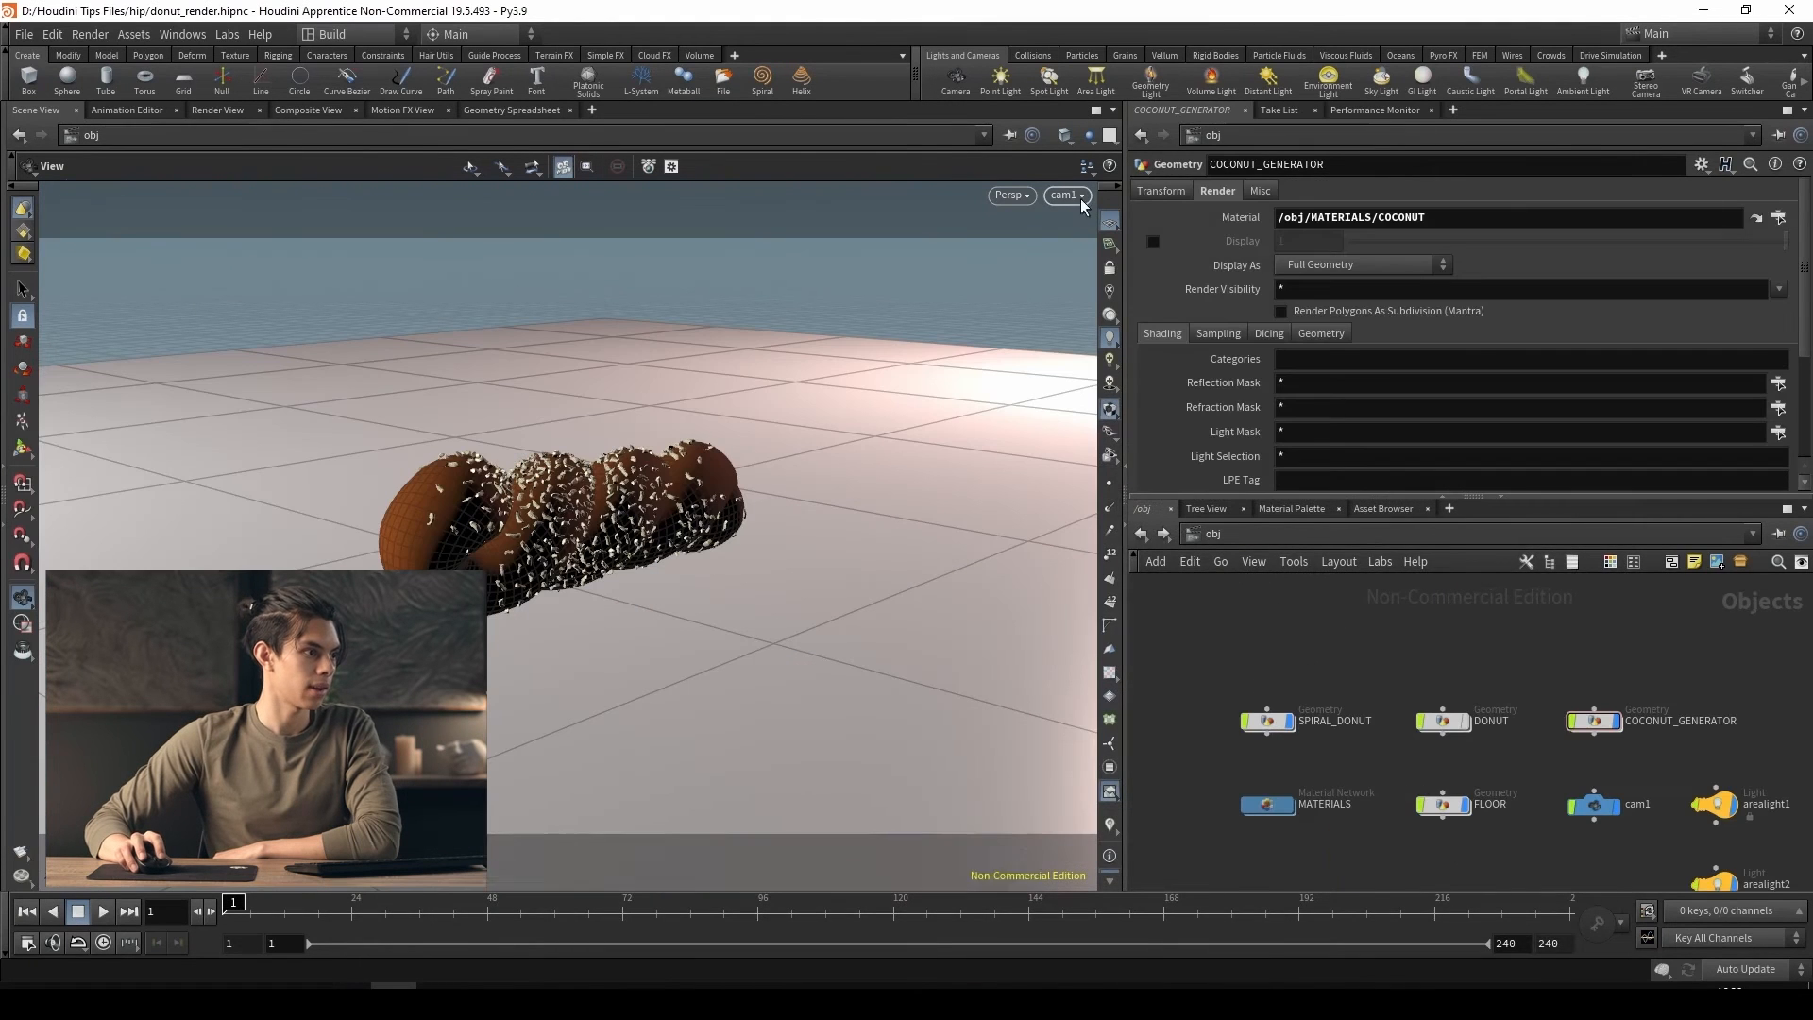
pyautogui.click(1110, 268)
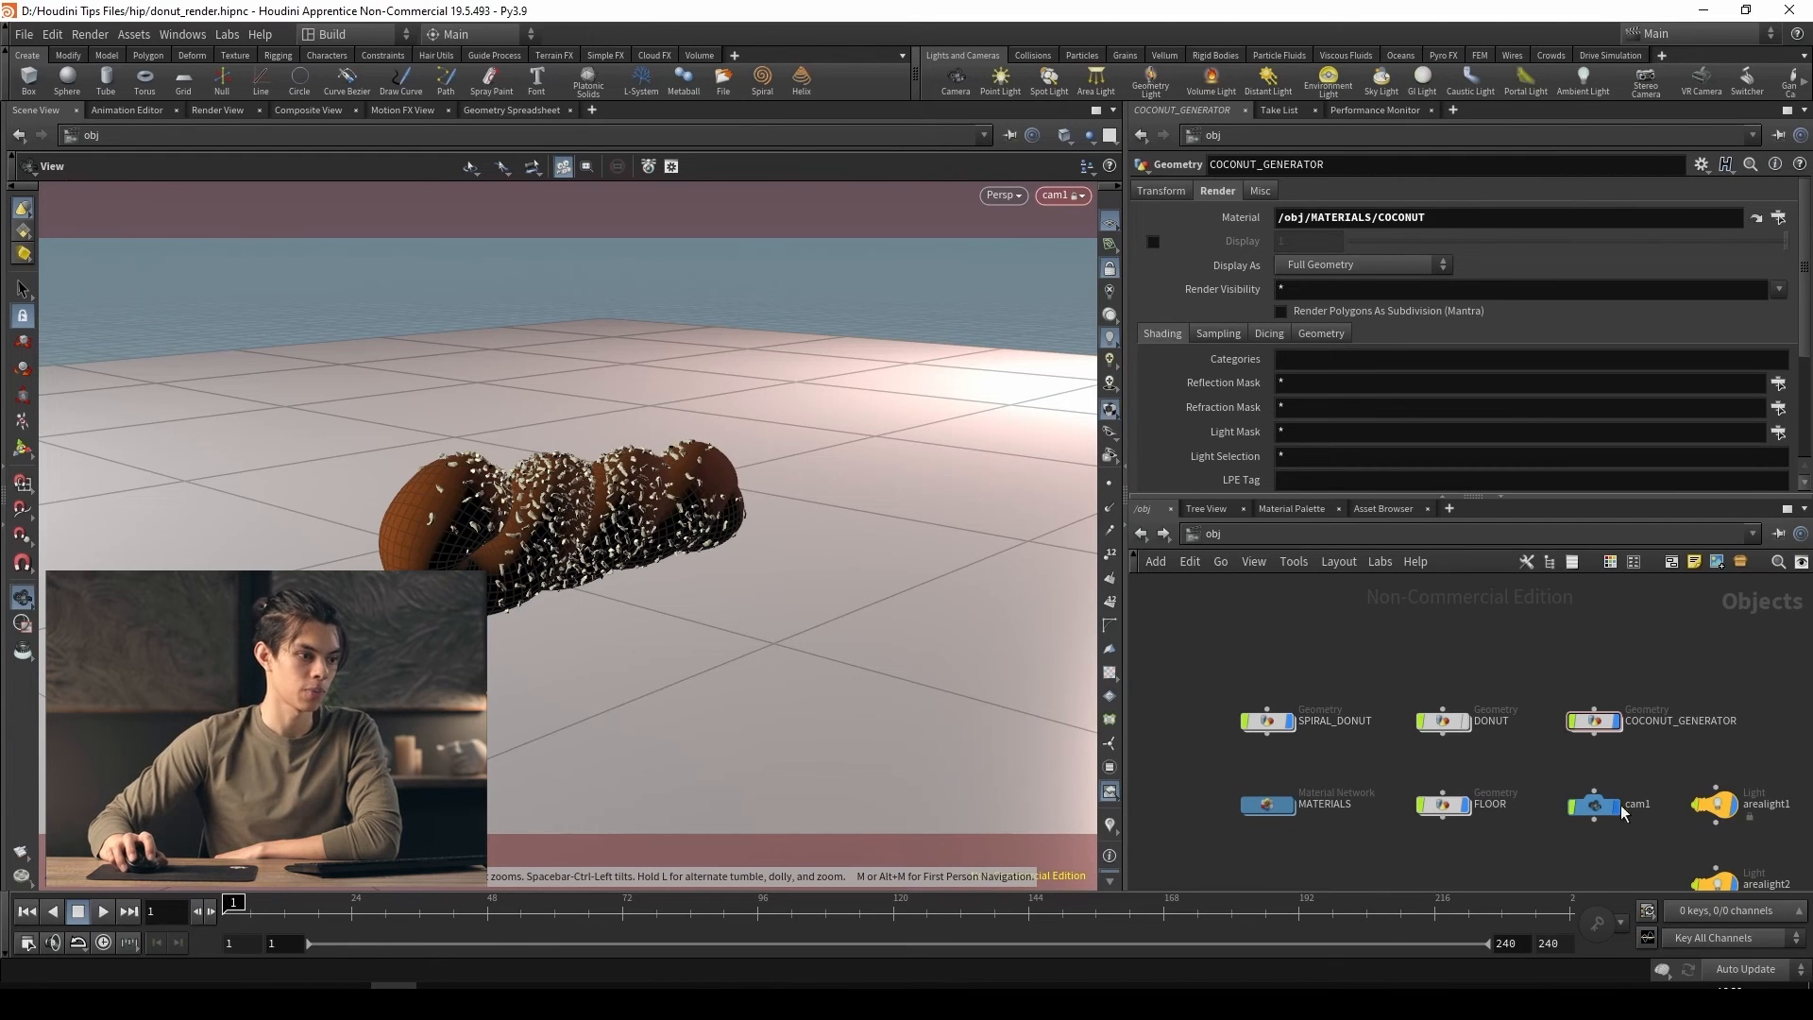
pyautogui.moveTo(531, 541); pyautogui.dragTo(583, 598)
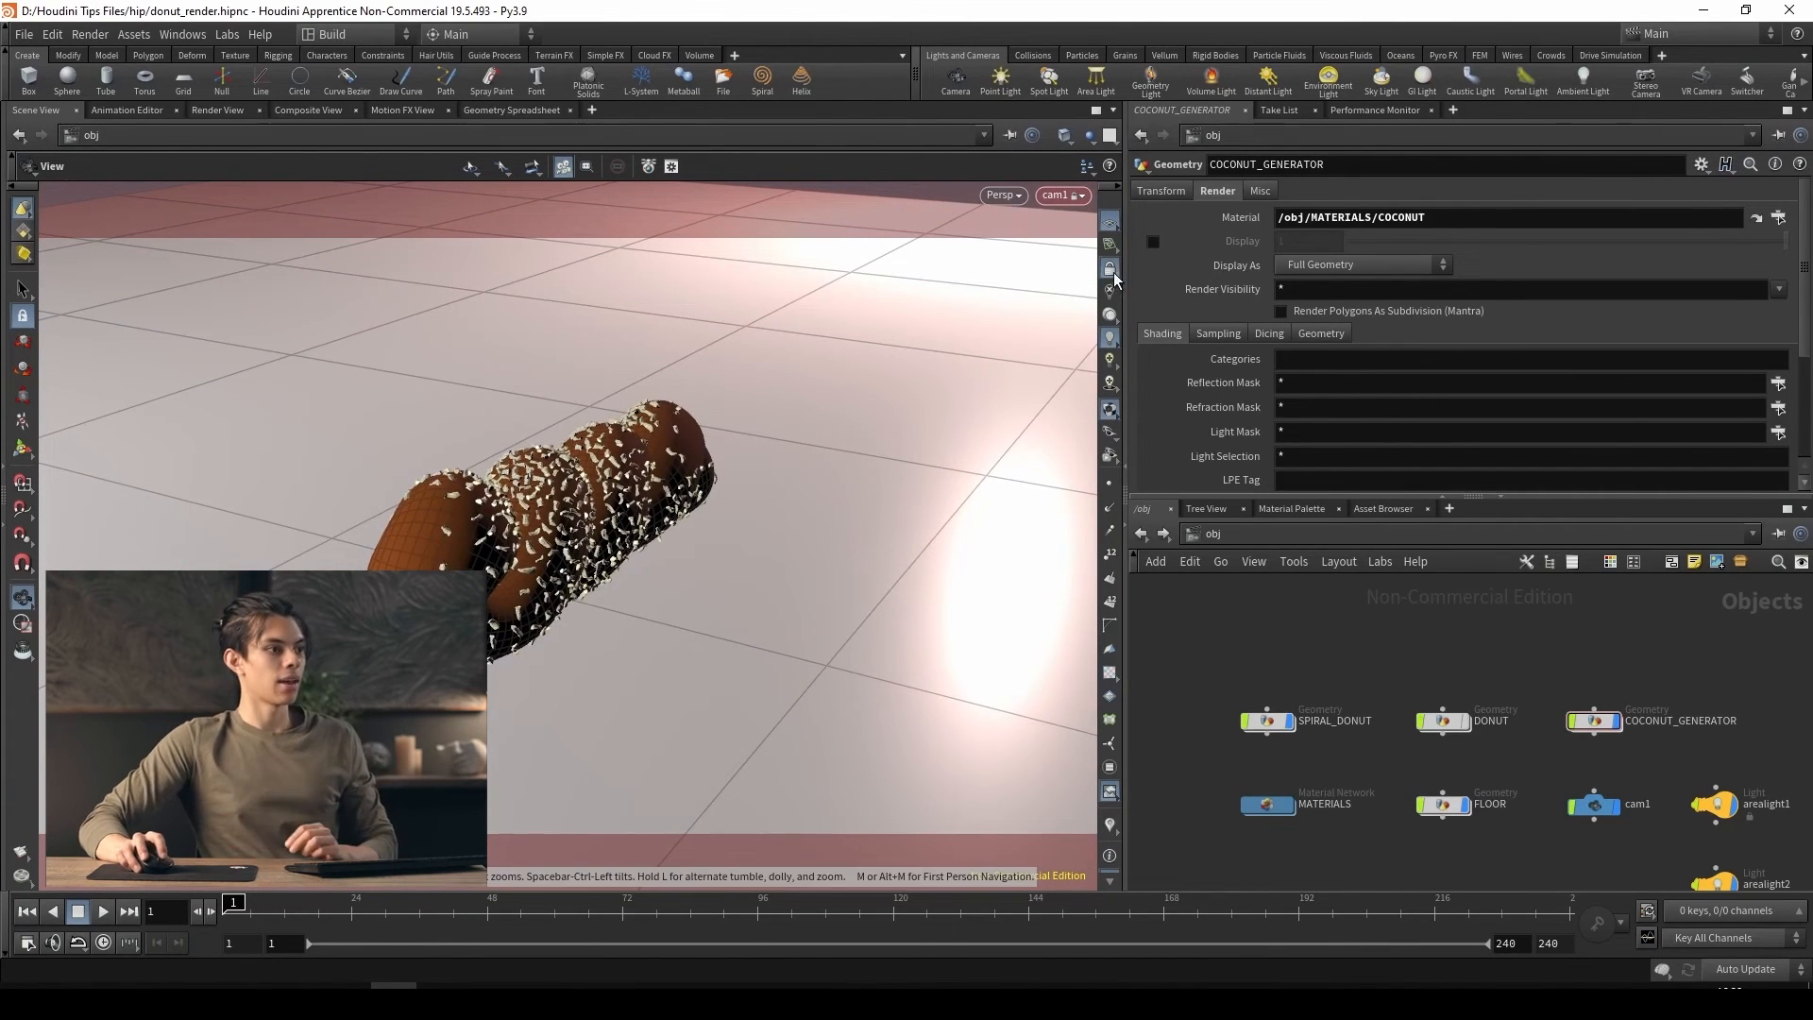
# Add a Principled Shader named FLOOR beside the COCONUT shader in the MATERIALS network
pyautogui.doubleClick(1262, 808)
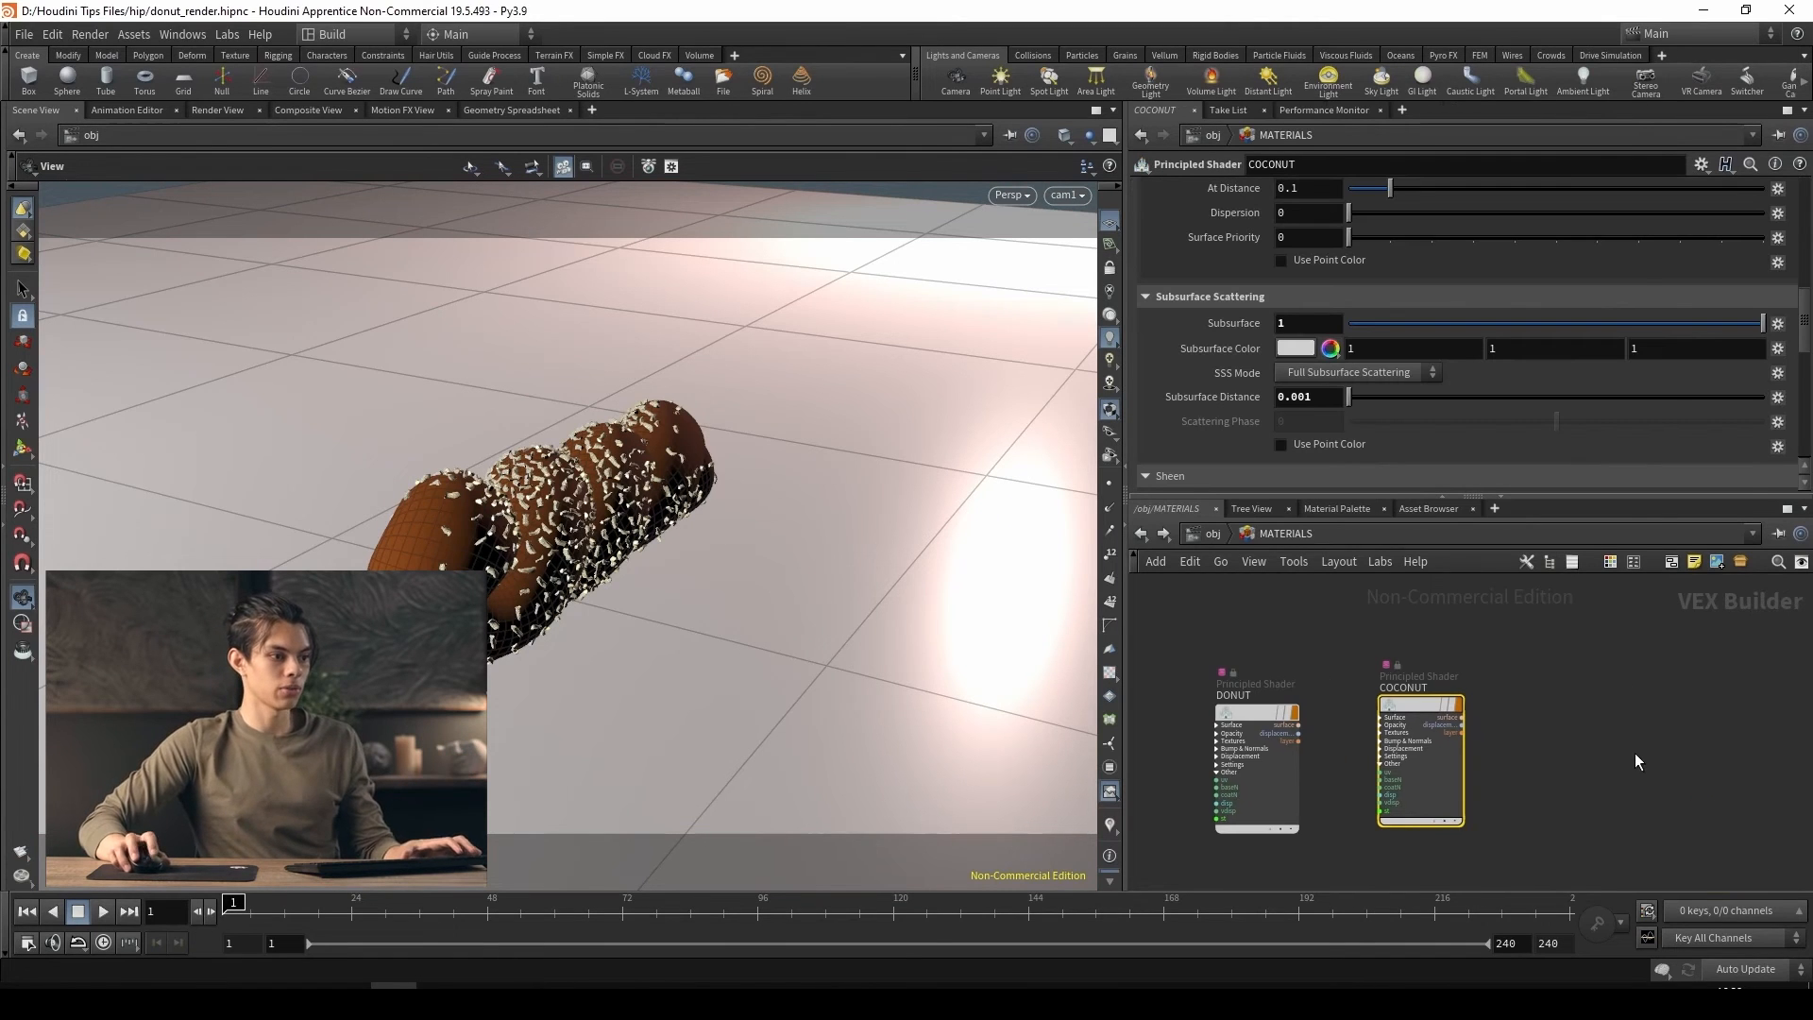
pyautogui.press('Tab')
pyautogui.write('princ')
pyautogui.press('Return')
pyautogui.press('Return')
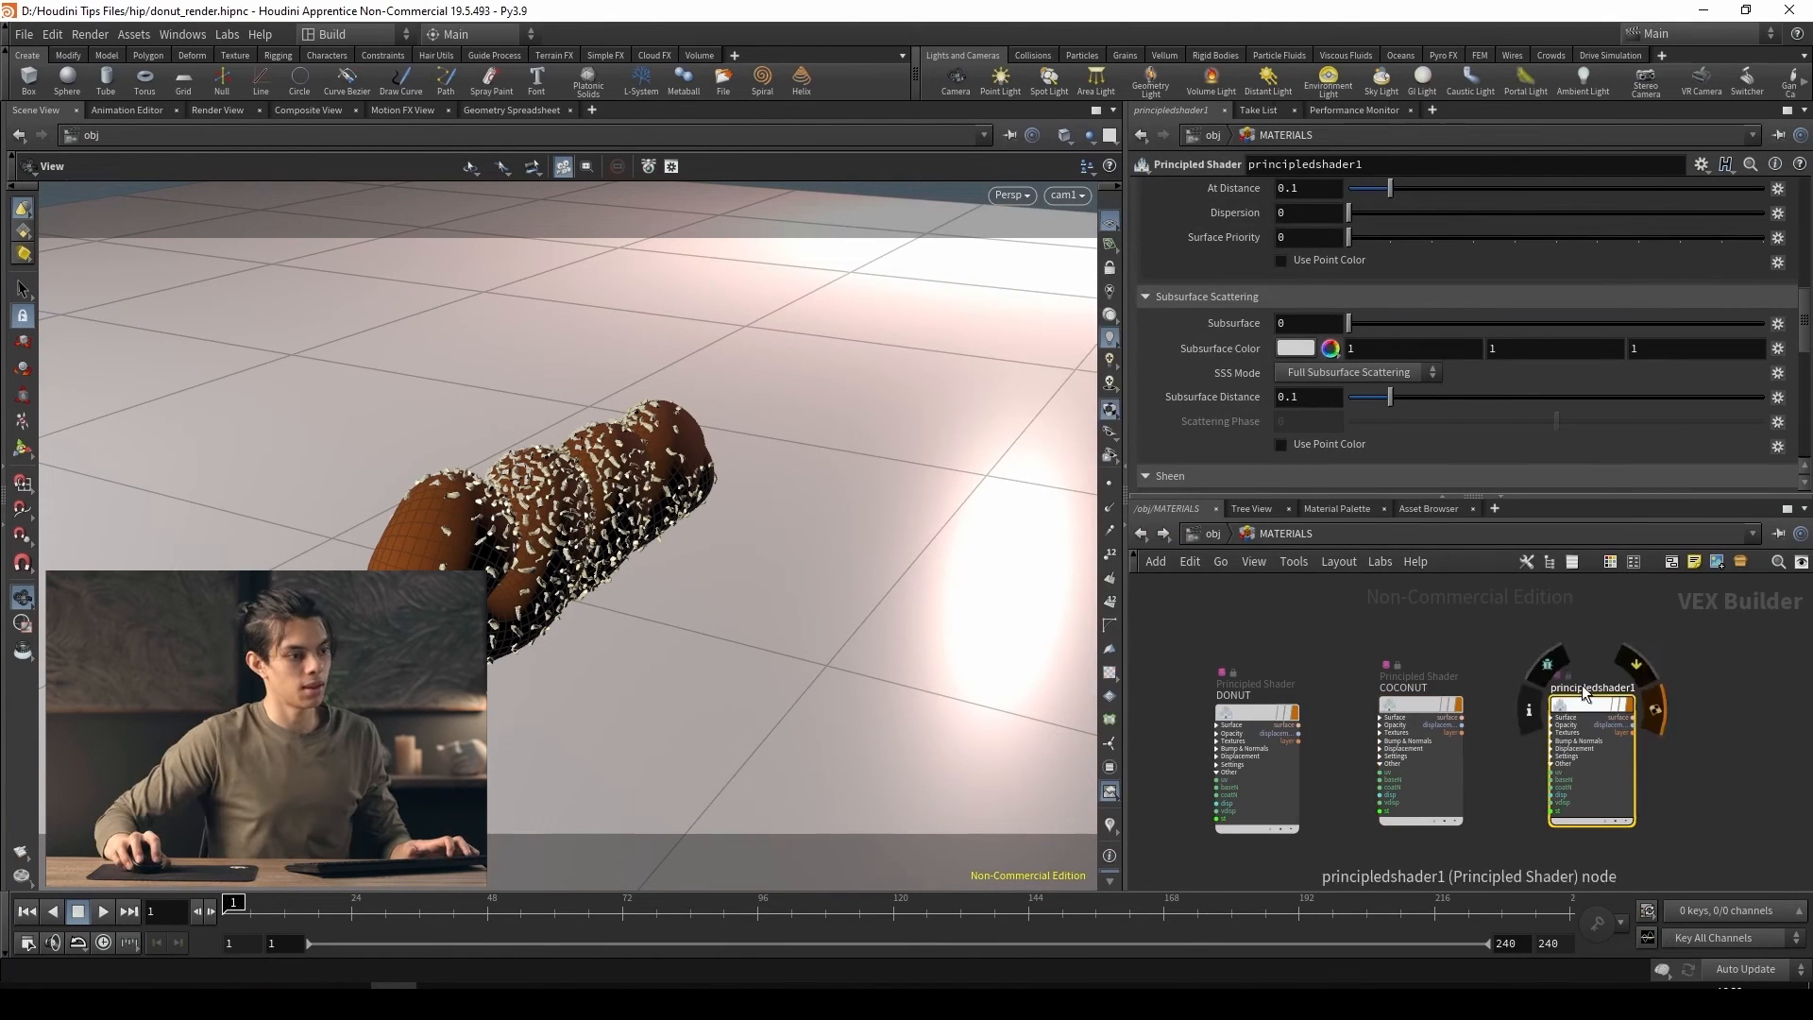
pyautogui.doubleClick(1582, 687)
pyautogui.write('FLOOR')
pyautogui.press('Return')
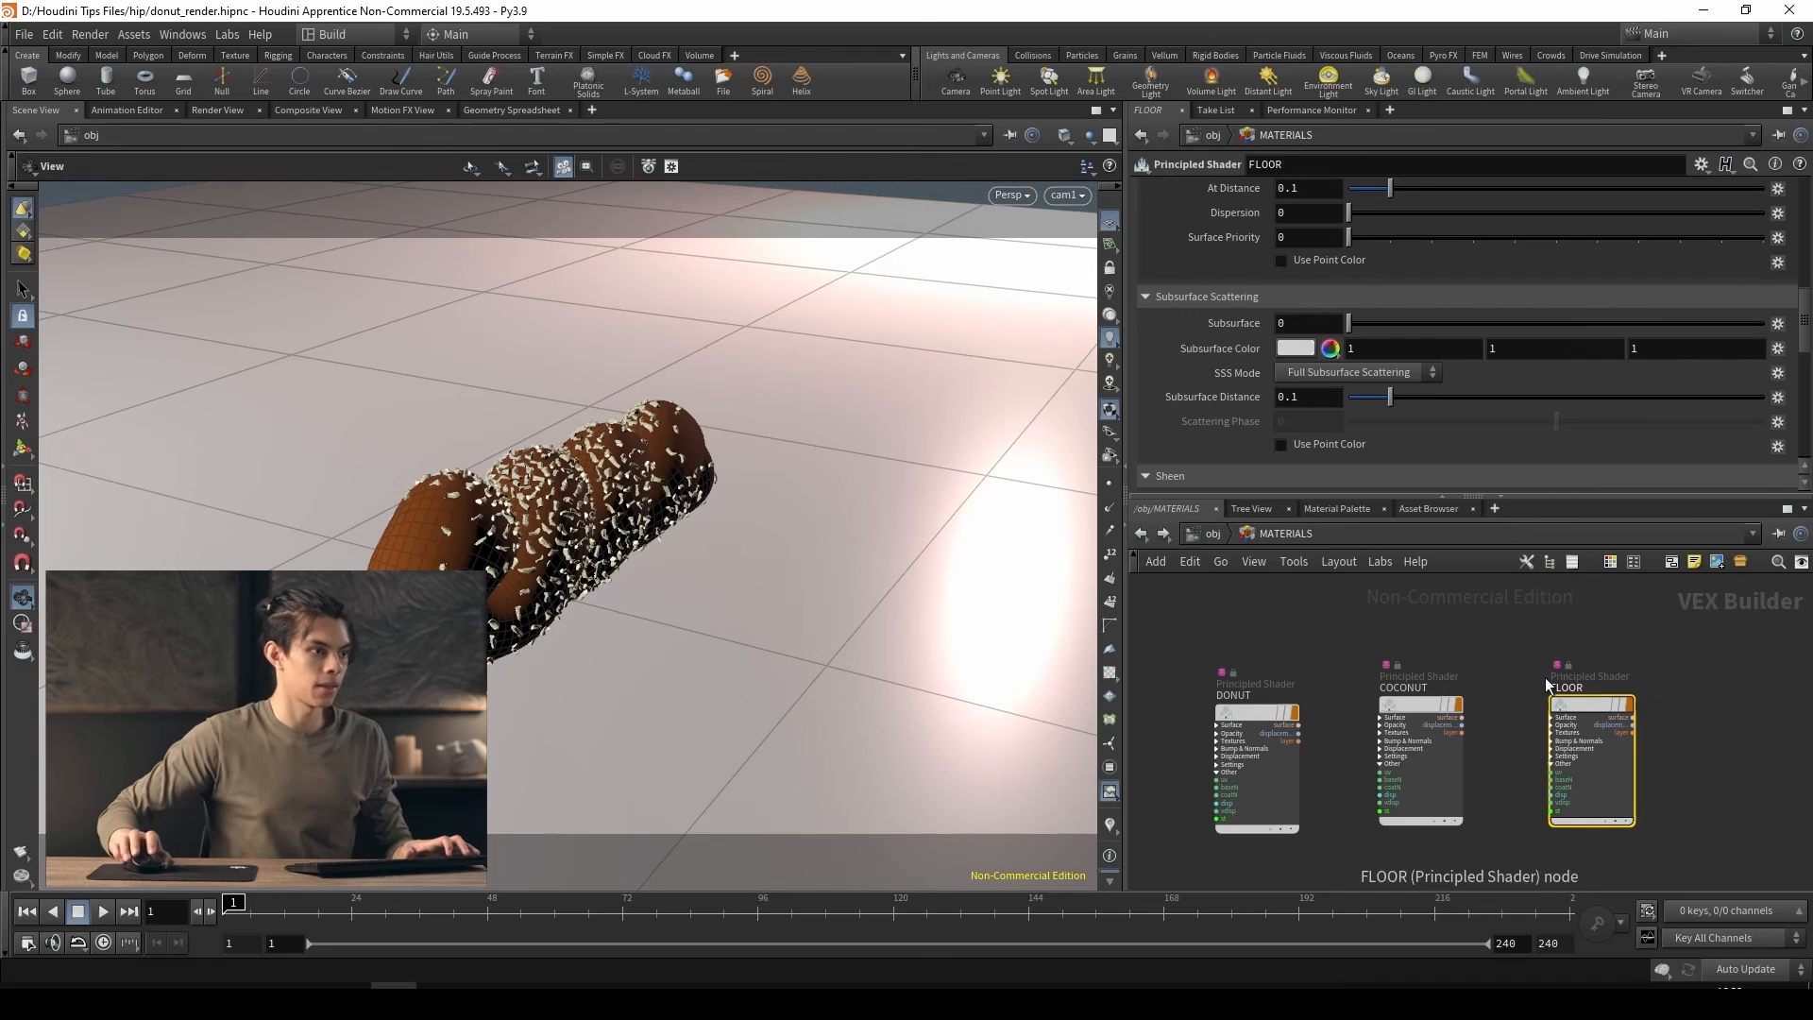
# Set the FLOOR shader's base color to light blue (0.44754, 0.635747, 1)
pyautogui.scroll(10, 1284, 308)
pyautogui.scroll(2, 1245, 317)
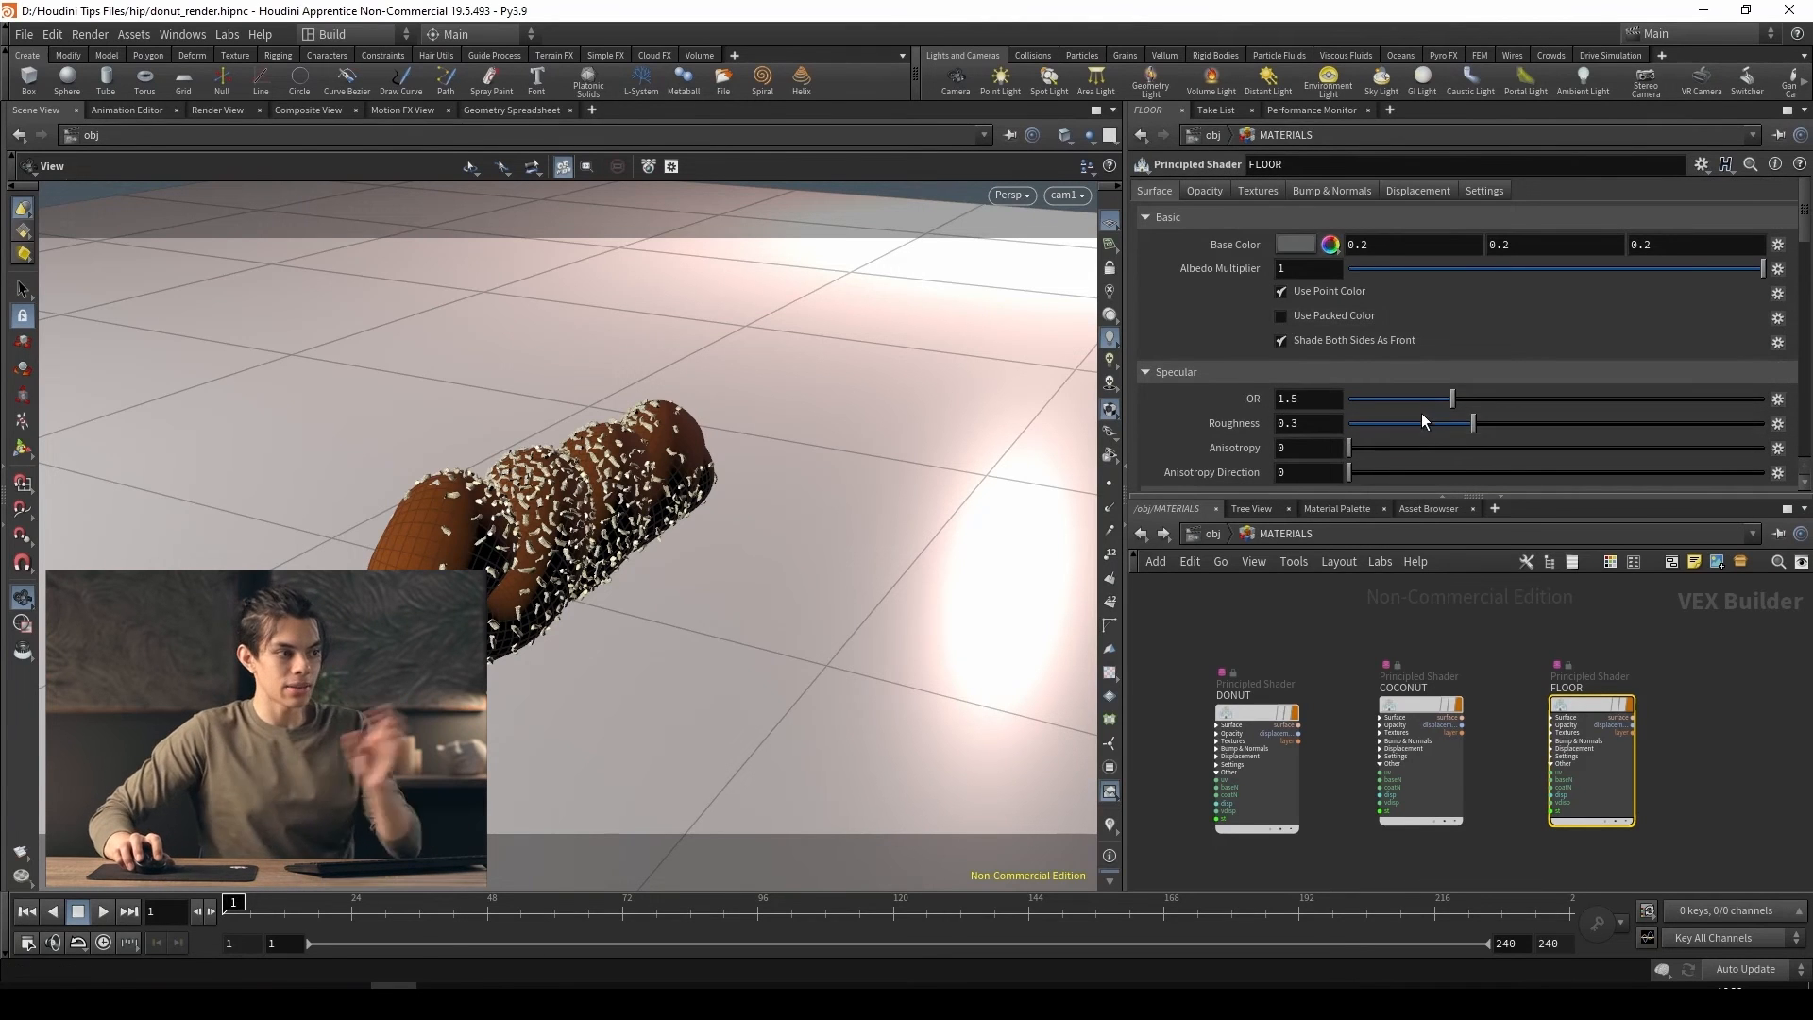
pyautogui.click(1330, 245)
pyautogui.moveTo(1138, 274); pyautogui.dragTo(1080, 269)
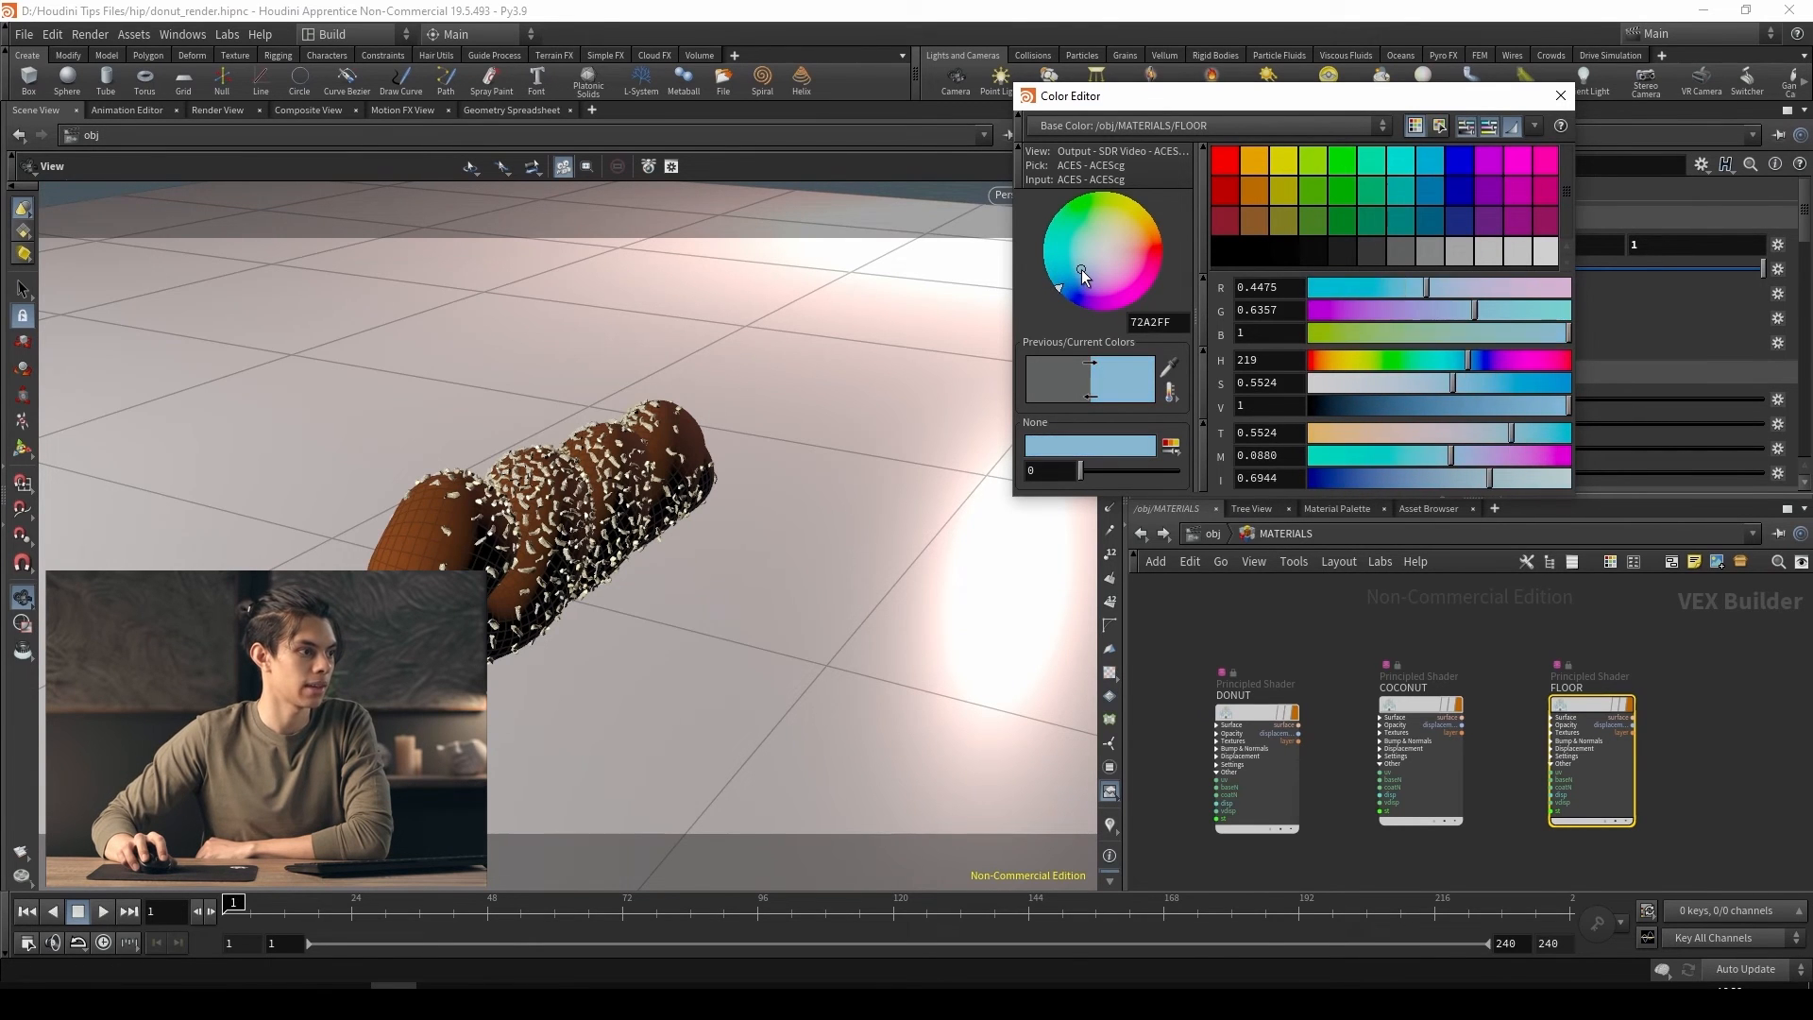
pyautogui.click(1561, 96)
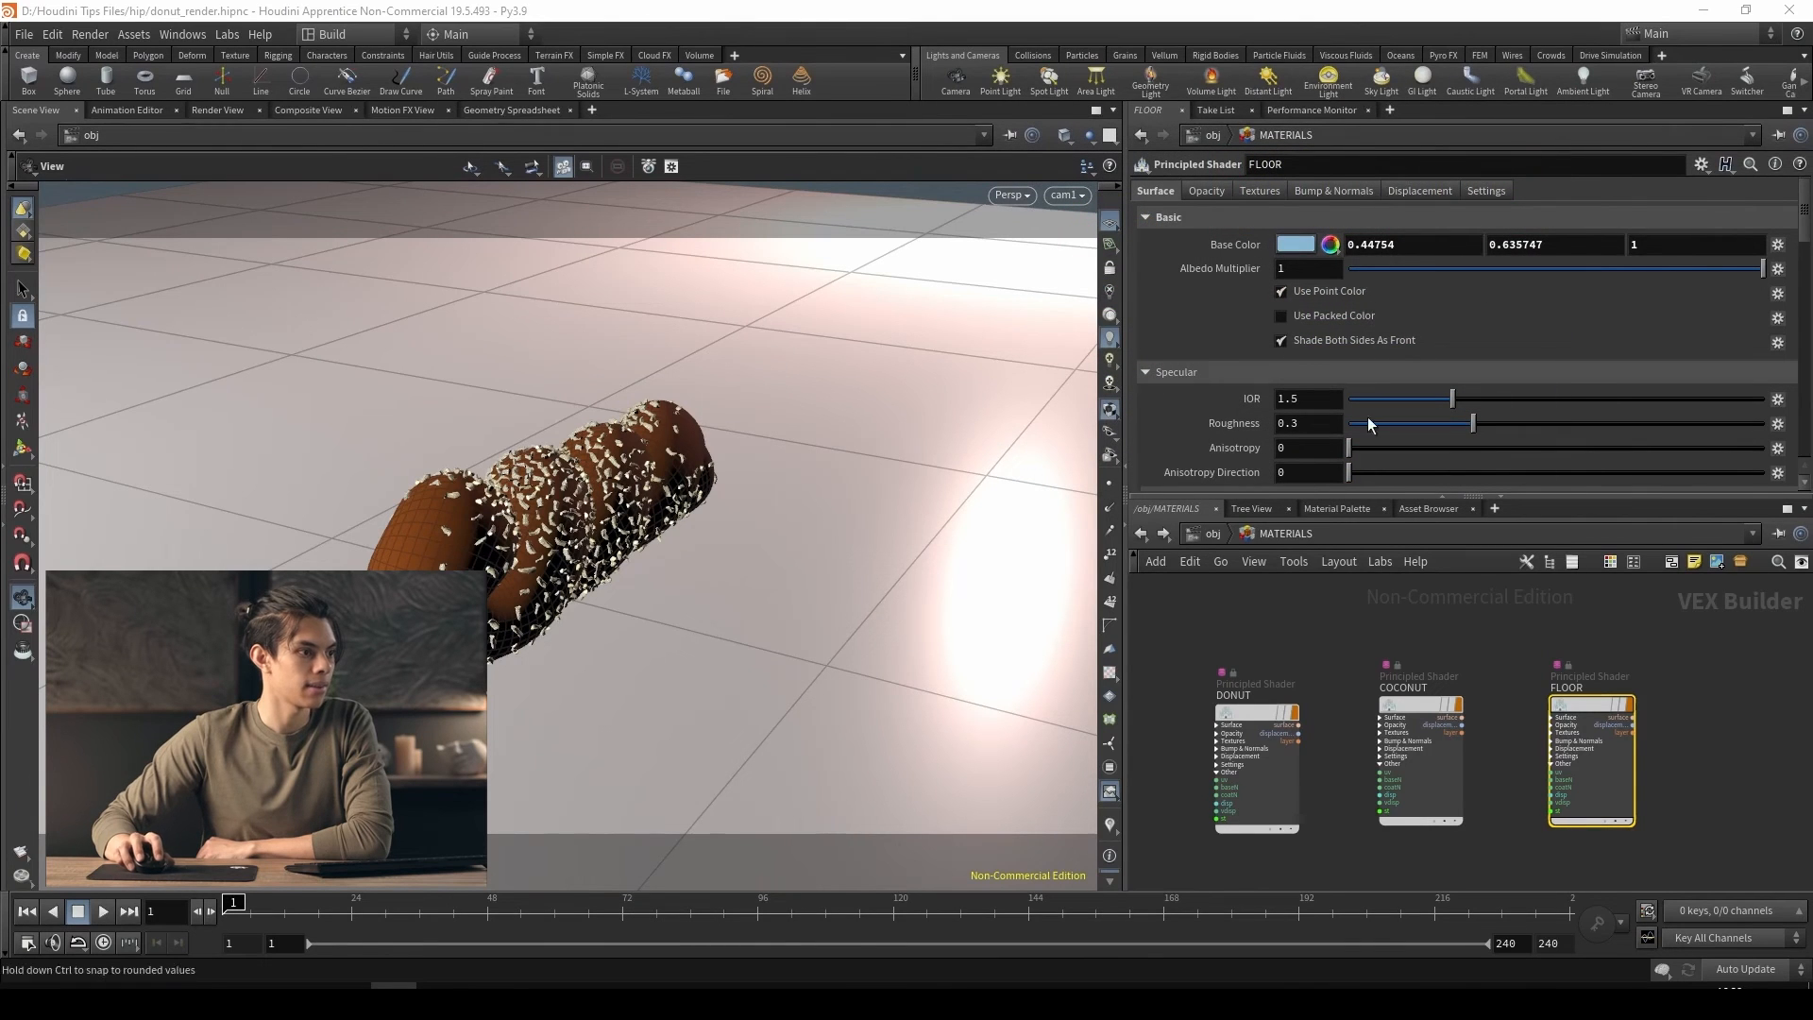
# Assign the FLOOR shader to the floor in the viewport and check the material path in the FLOOR object's render parameters
pyautogui.moveTo(1563, 712)
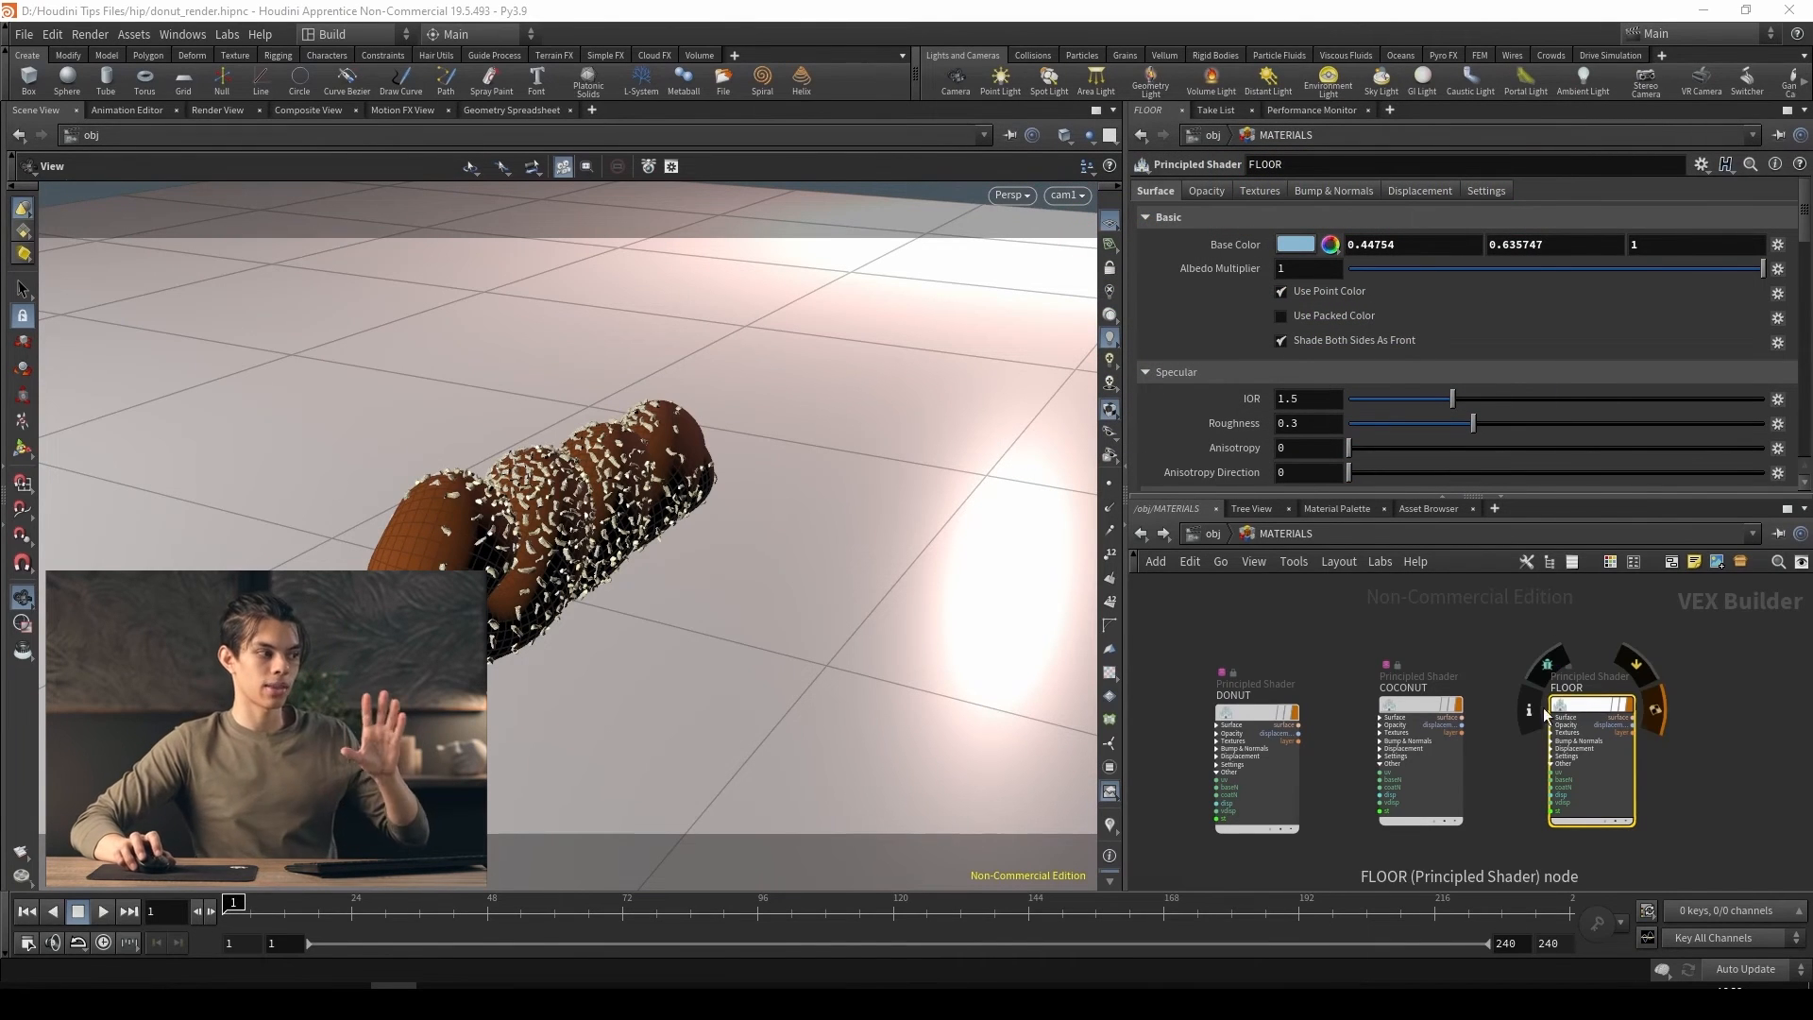
pyautogui.moveTo(1569, 723); pyautogui.dragTo(956, 491)
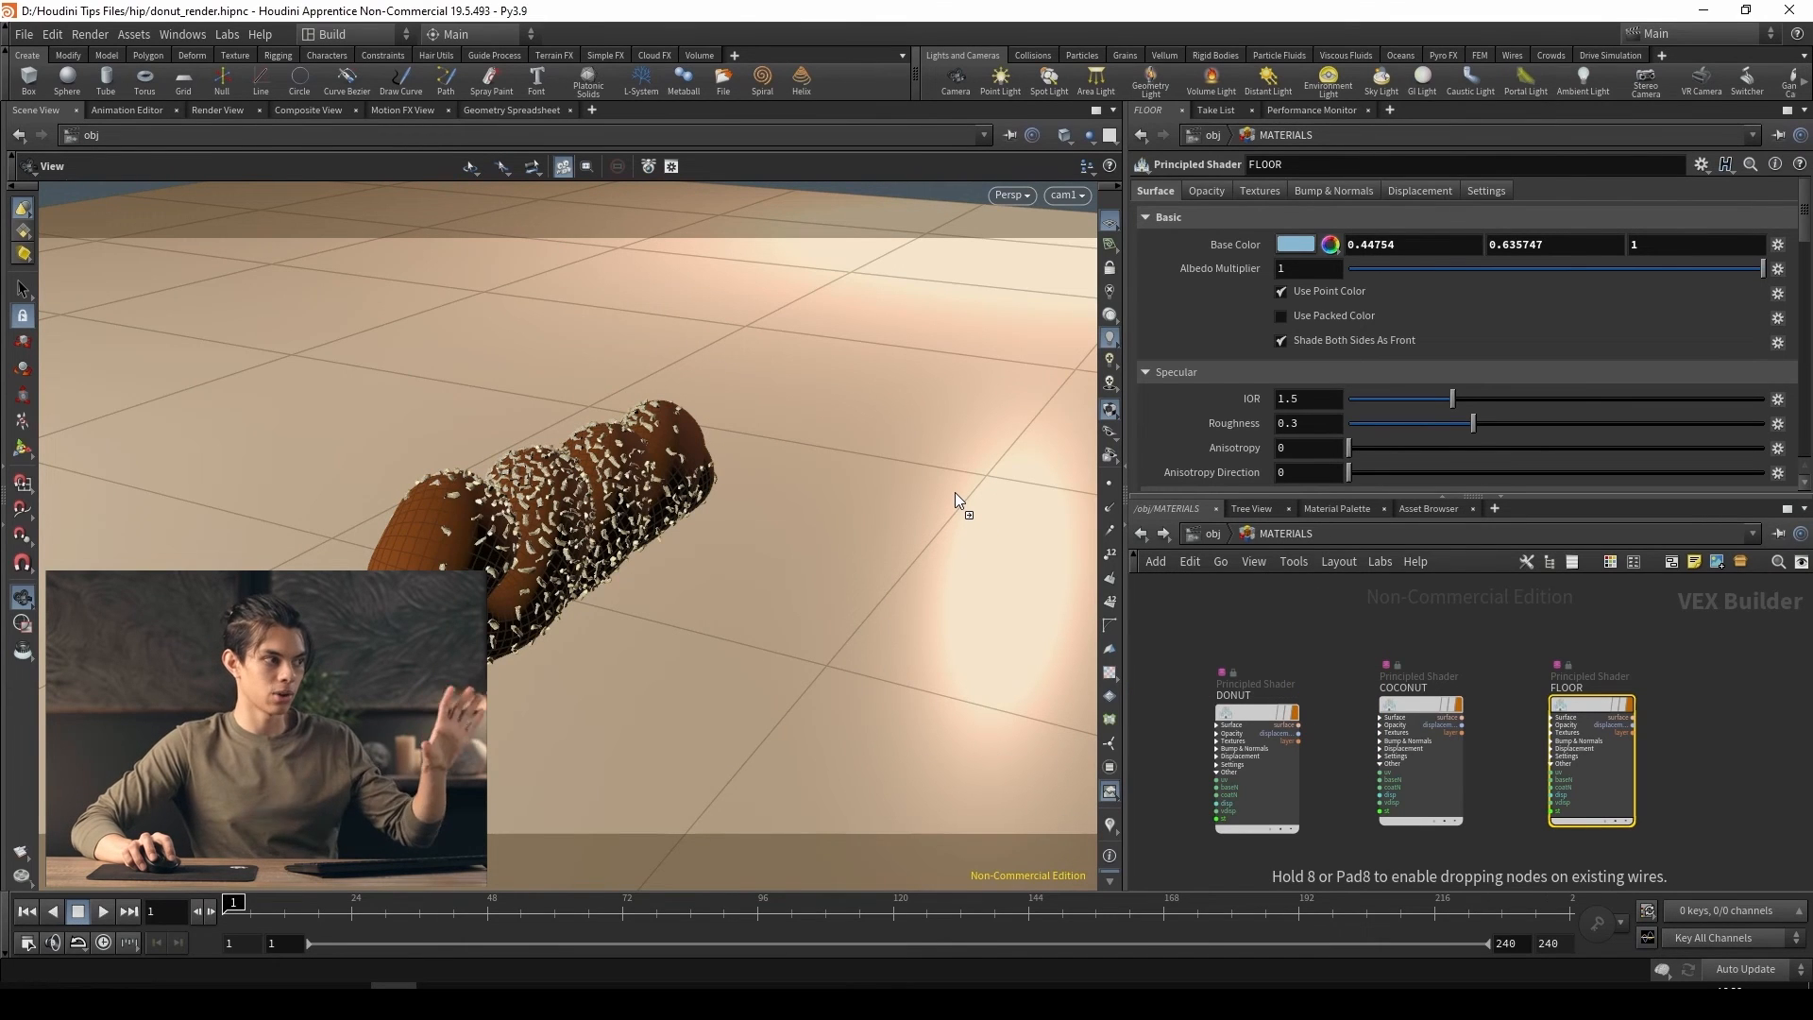
pyautogui.moveTo(955, 491); pyautogui.dragTo(954, 491)
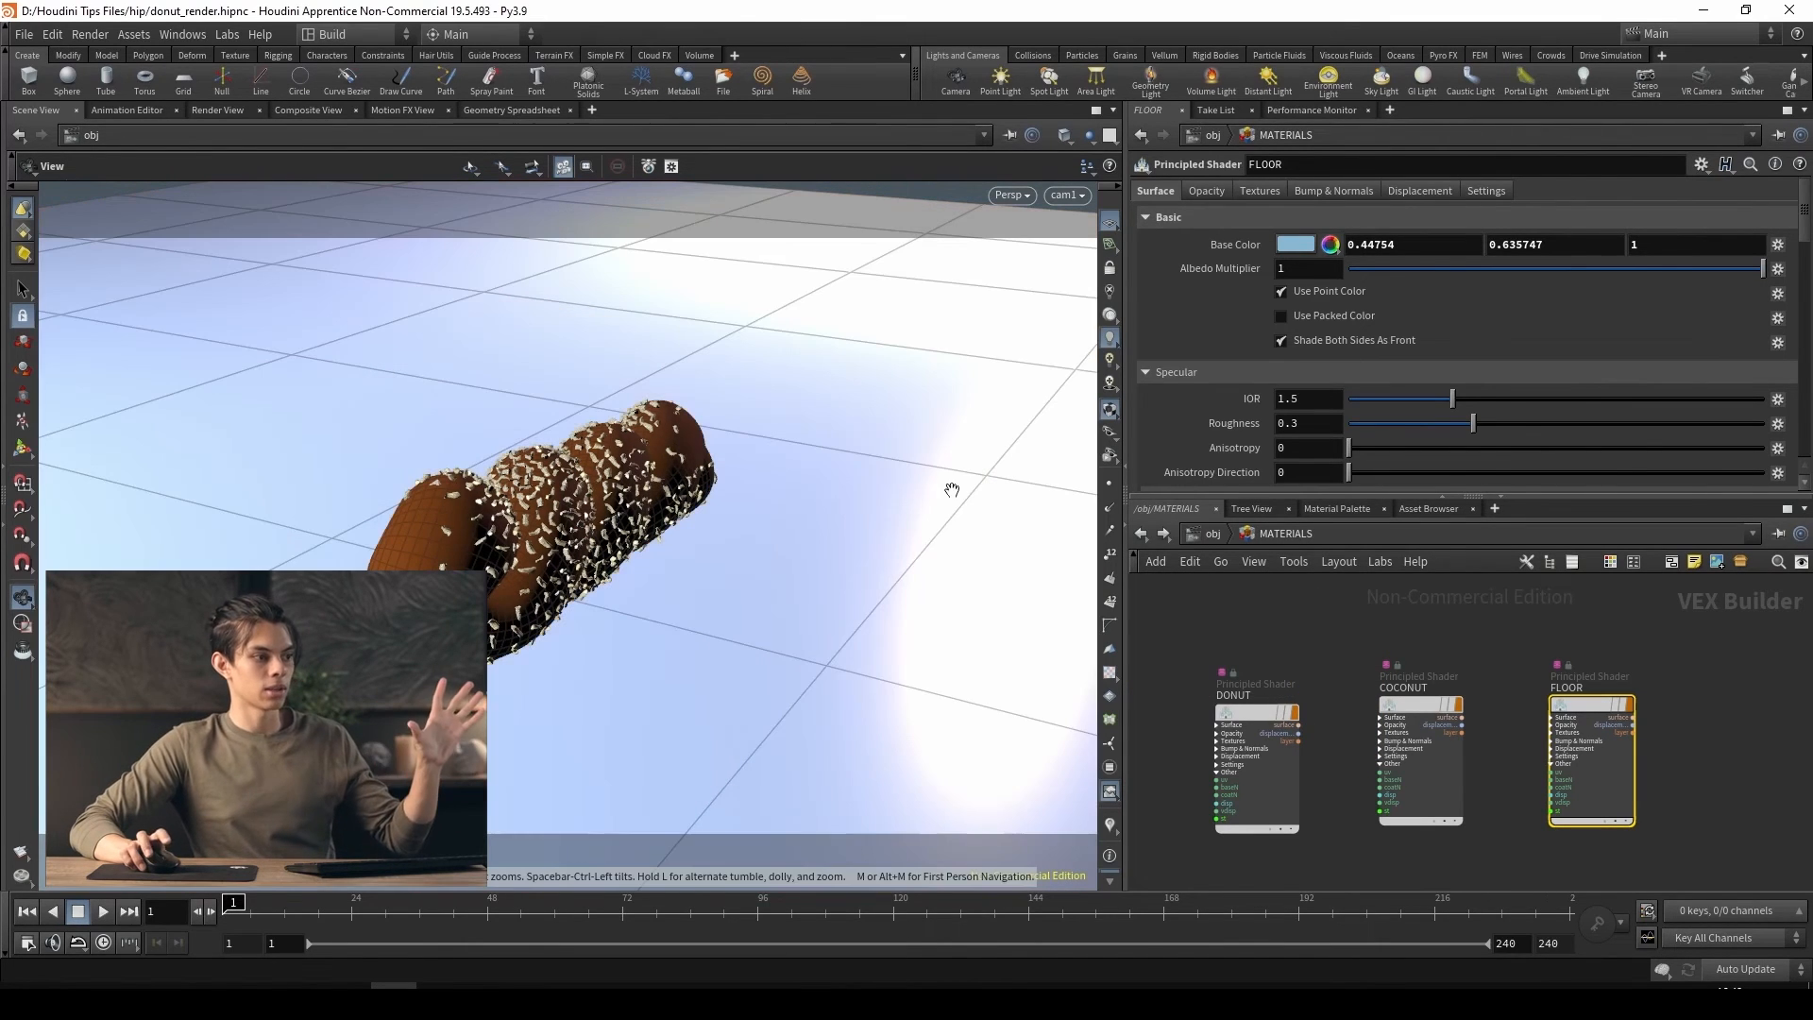
pyautogui.click(1213, 533)
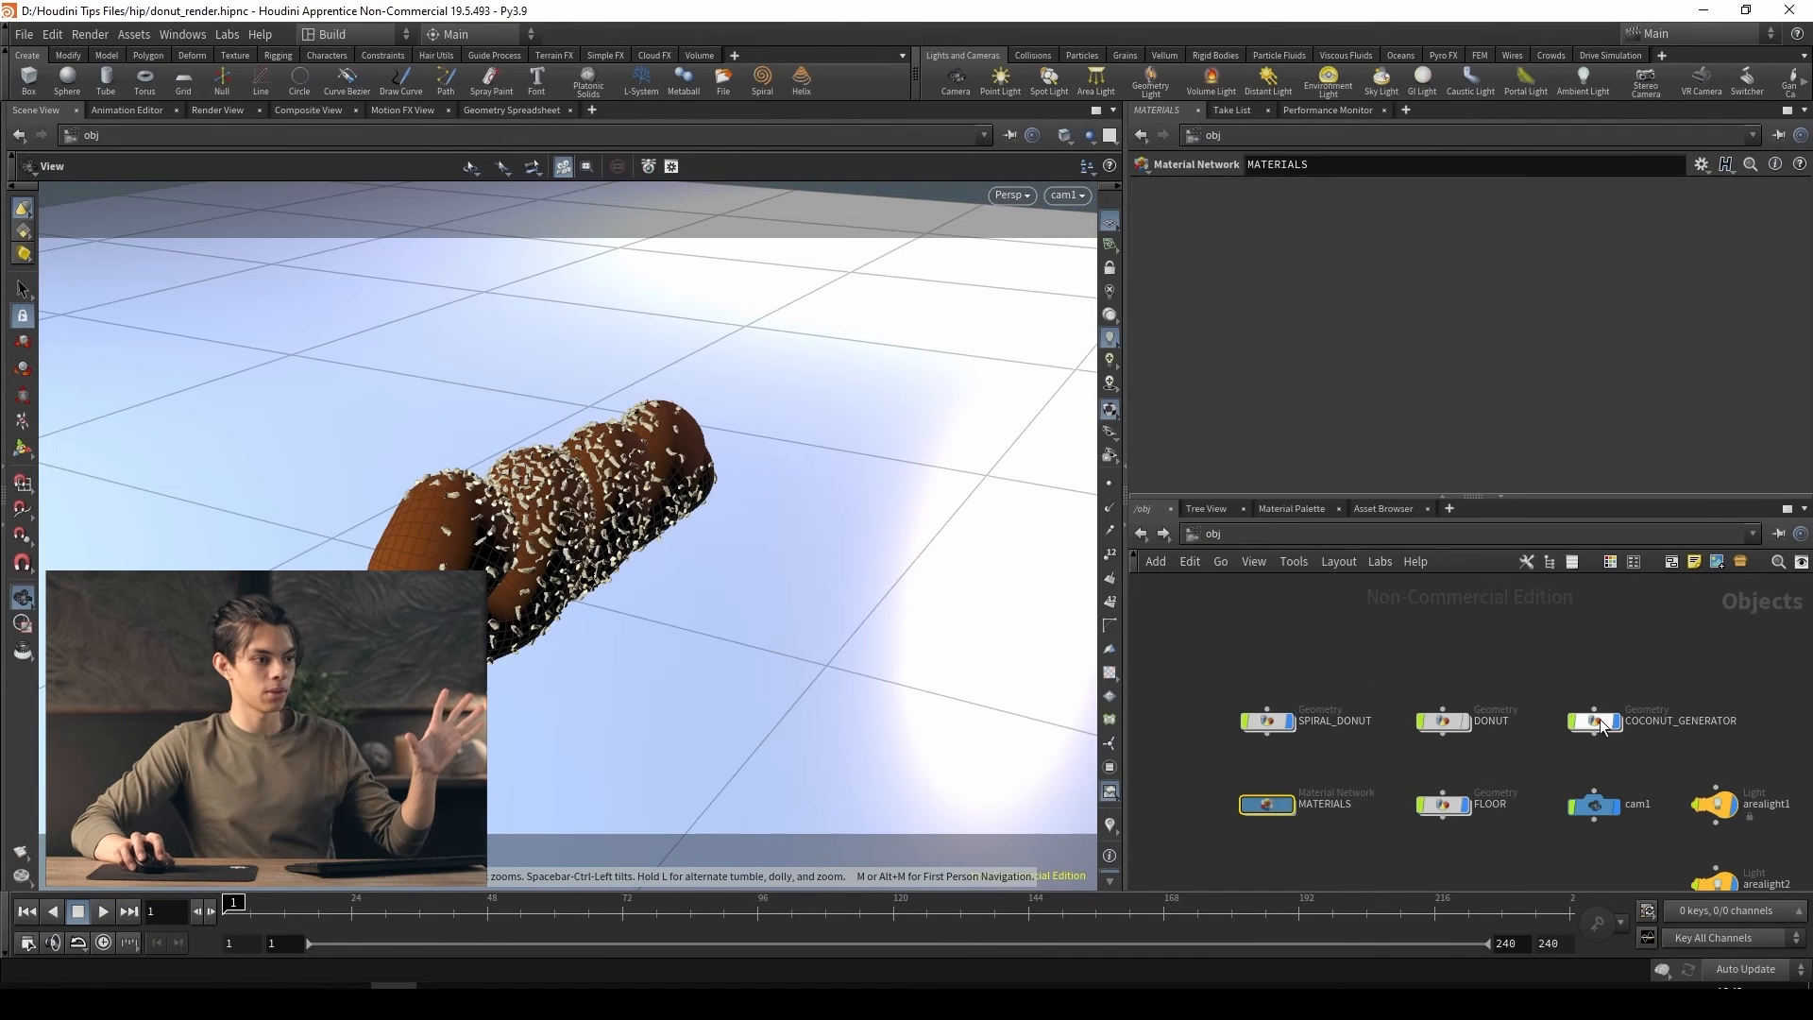
pyautogui.click(1443, 804)
pyautogui.click(1218, 191)
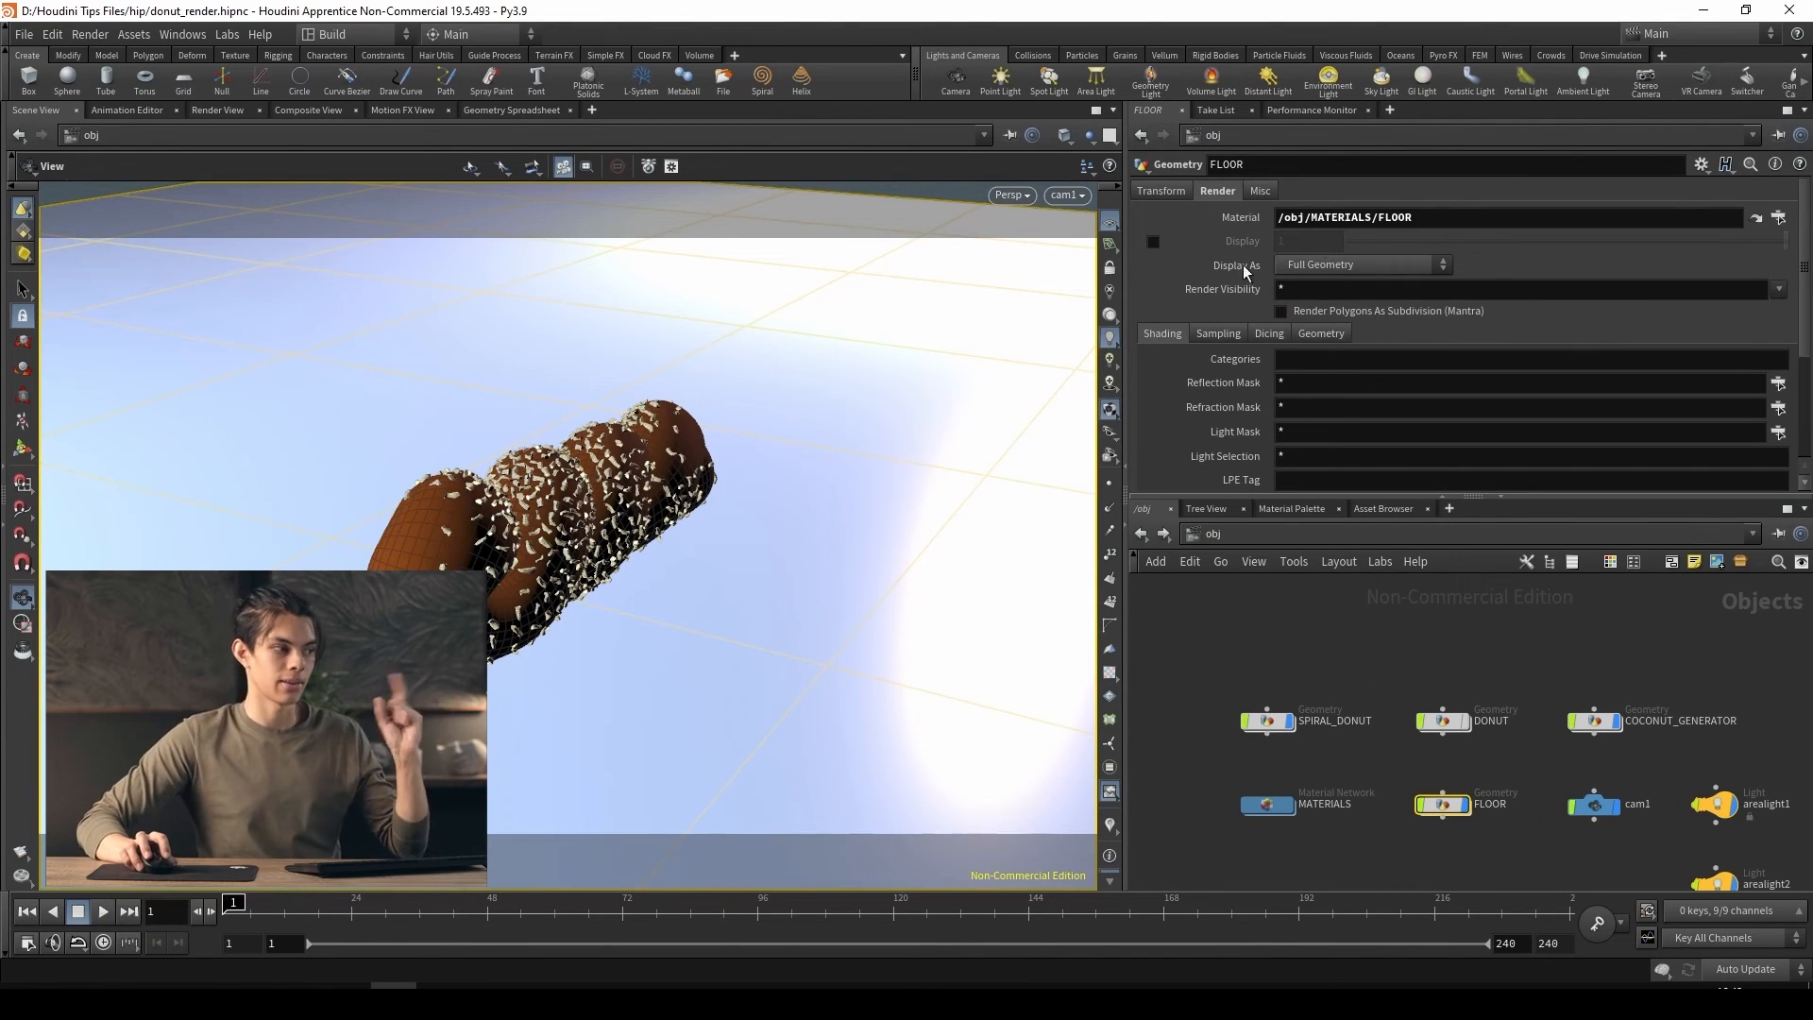
# Open the Karma viewport render from the out network and move the render window clear of the network view
pyautogui.click(1244, 531)
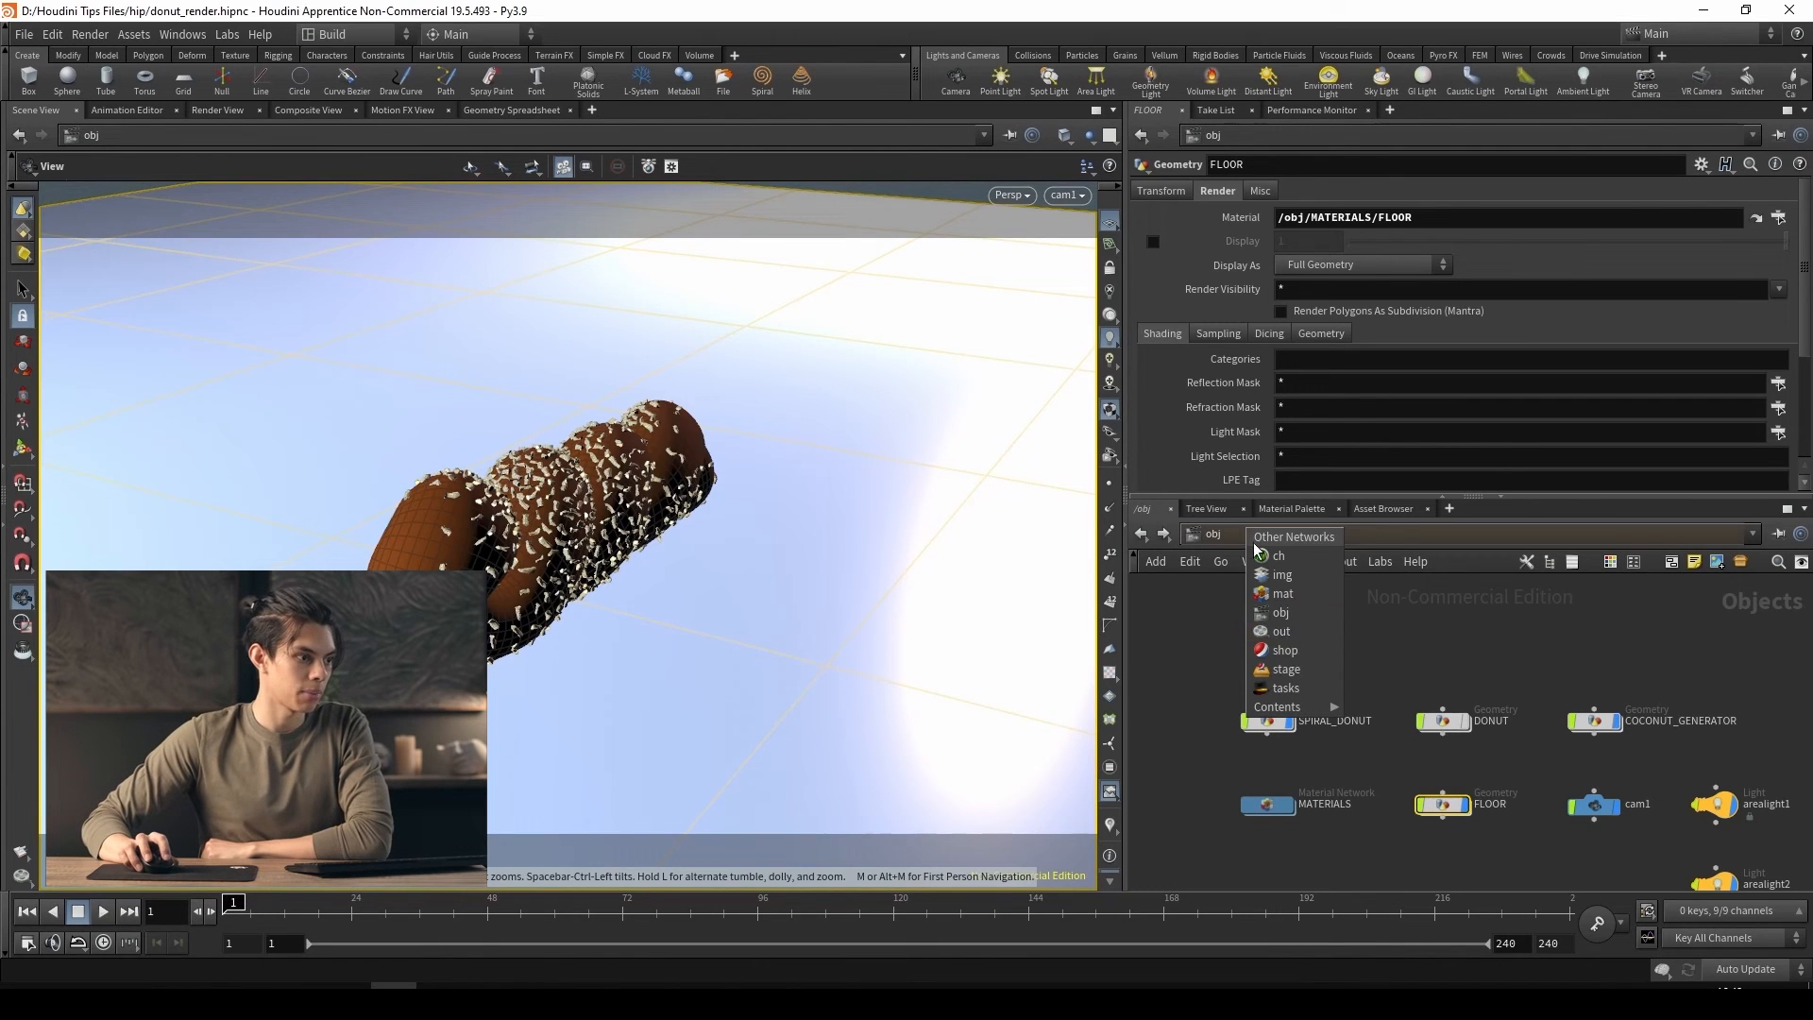
pyautogui.click(1300, 627)
pyautogui.click(1228, 194)
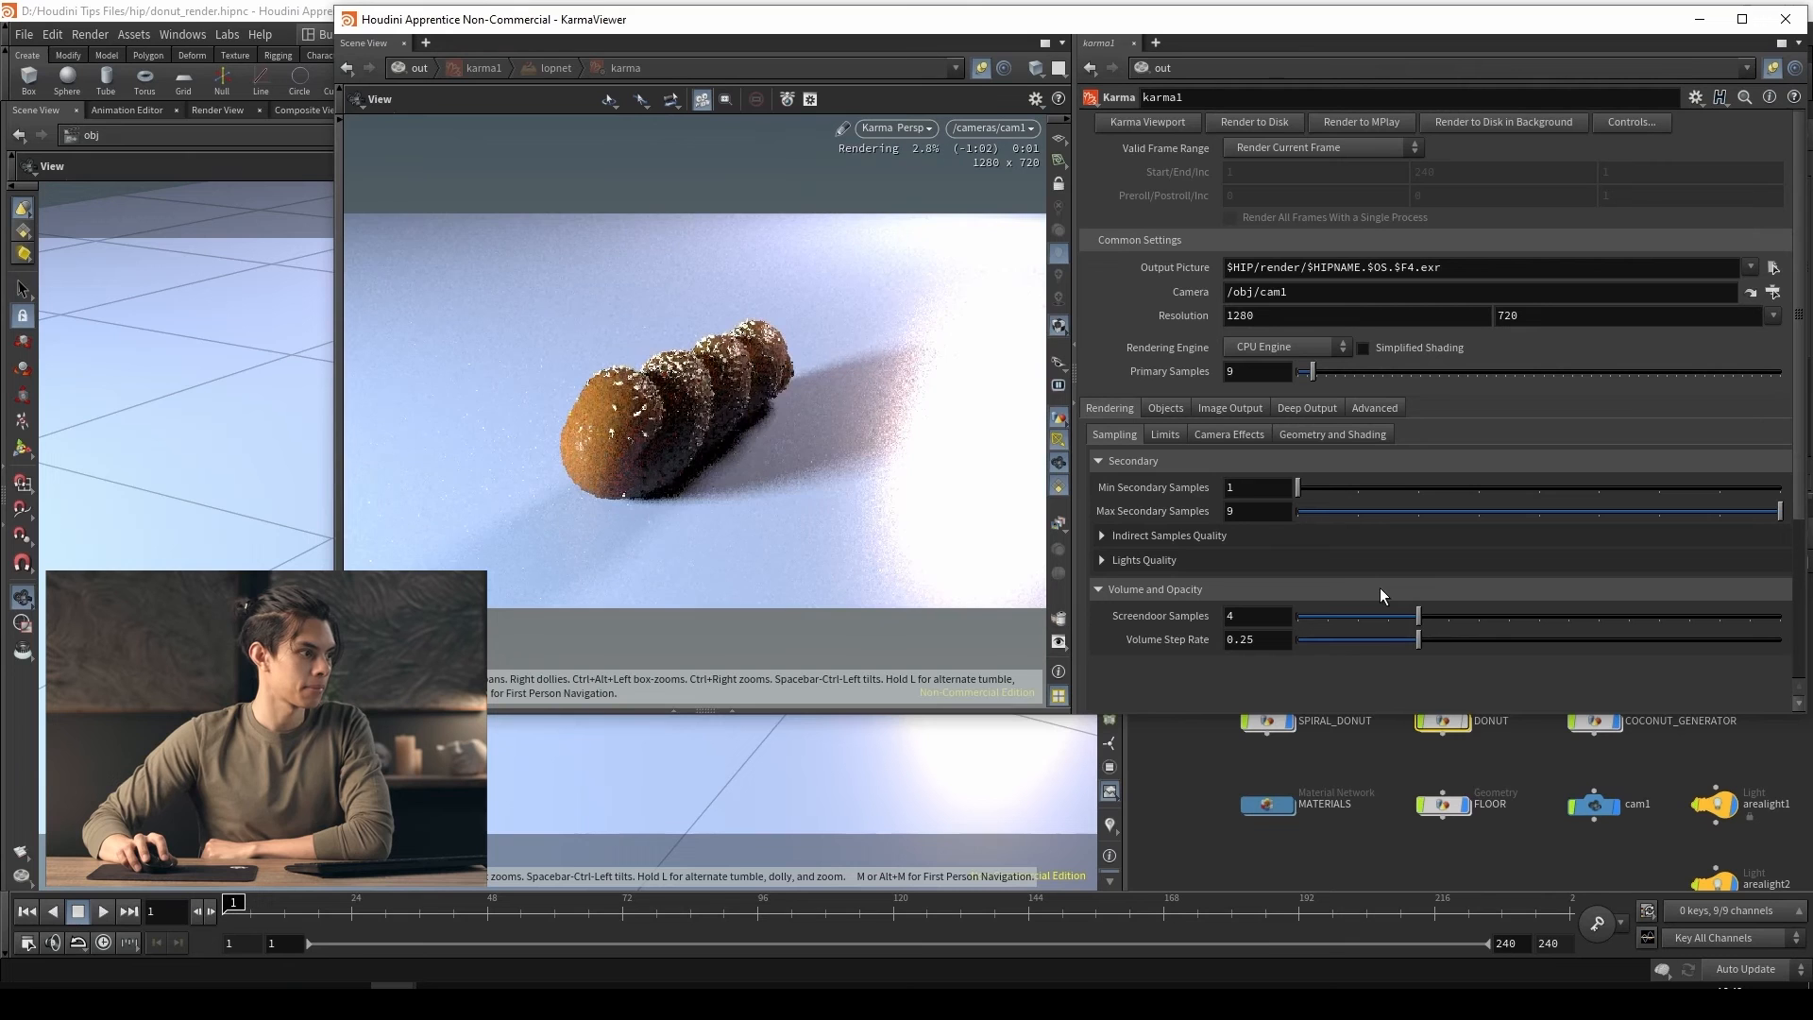
pyautogui.moveTo(1385, 10); pyautogui.dragTo(1115, 35)
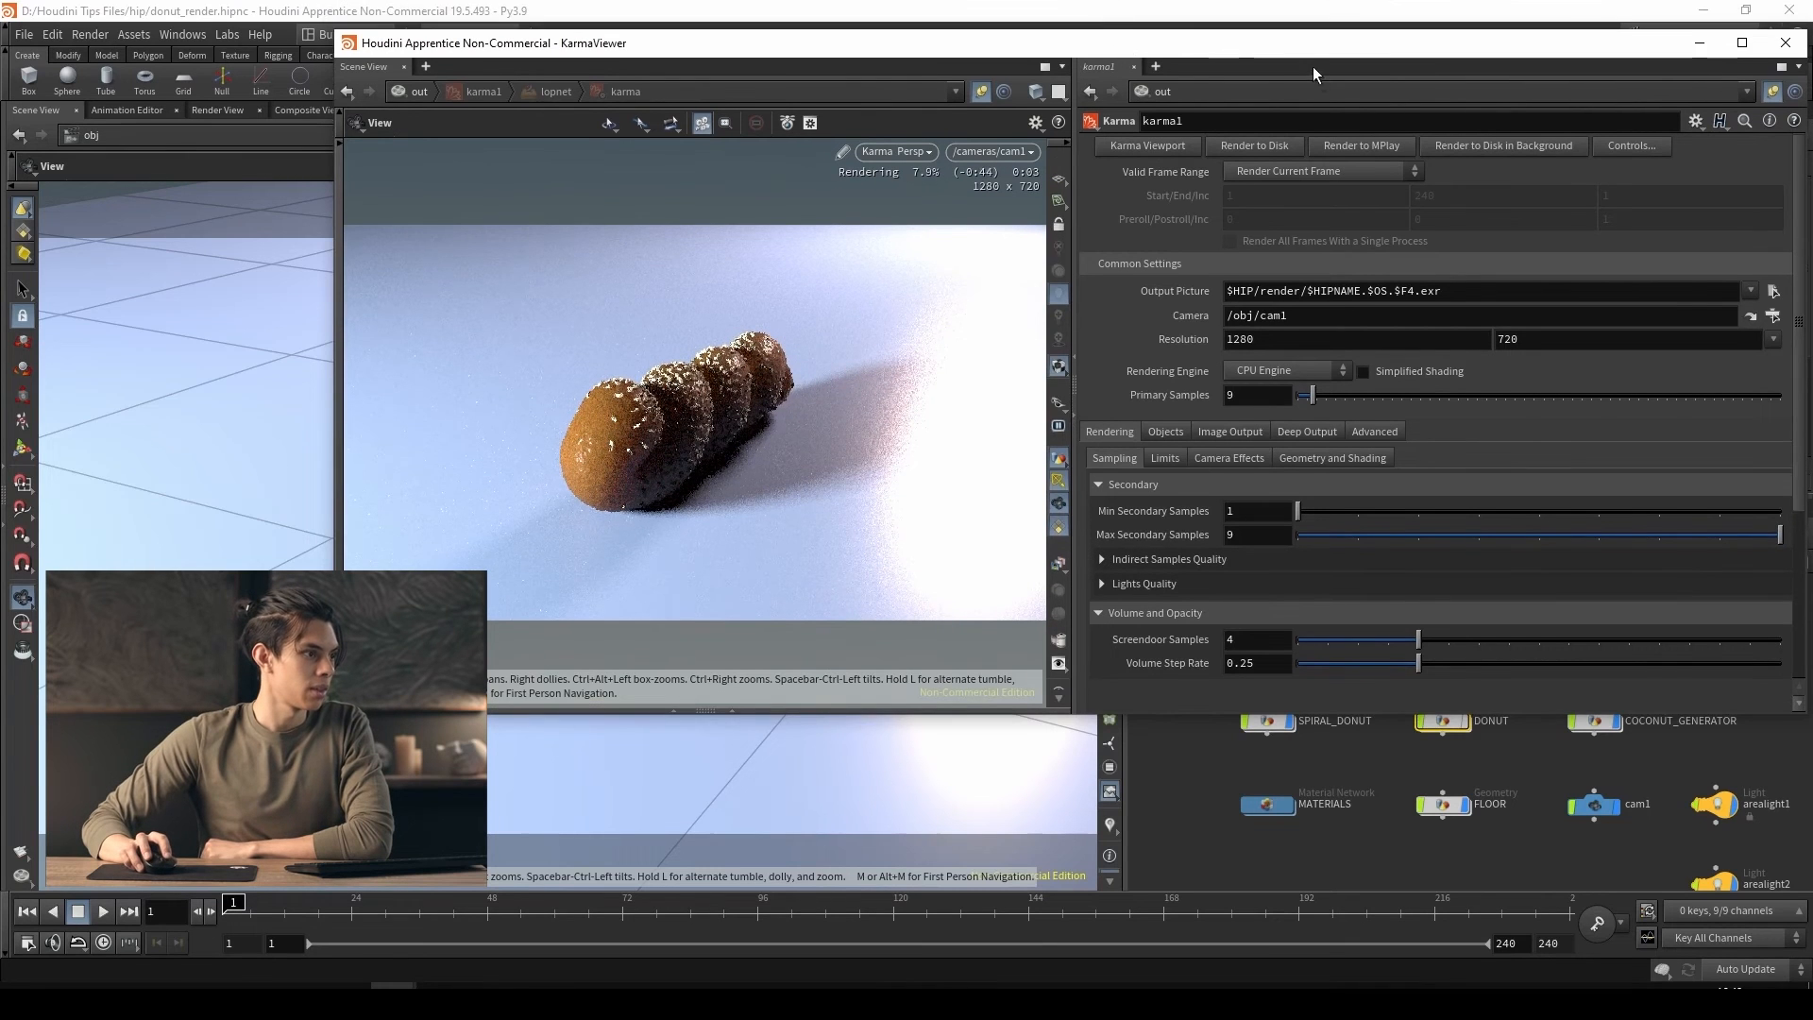
pyautogui.moveTo(1313, 66); pyautogui.dragTo(1001, 55)
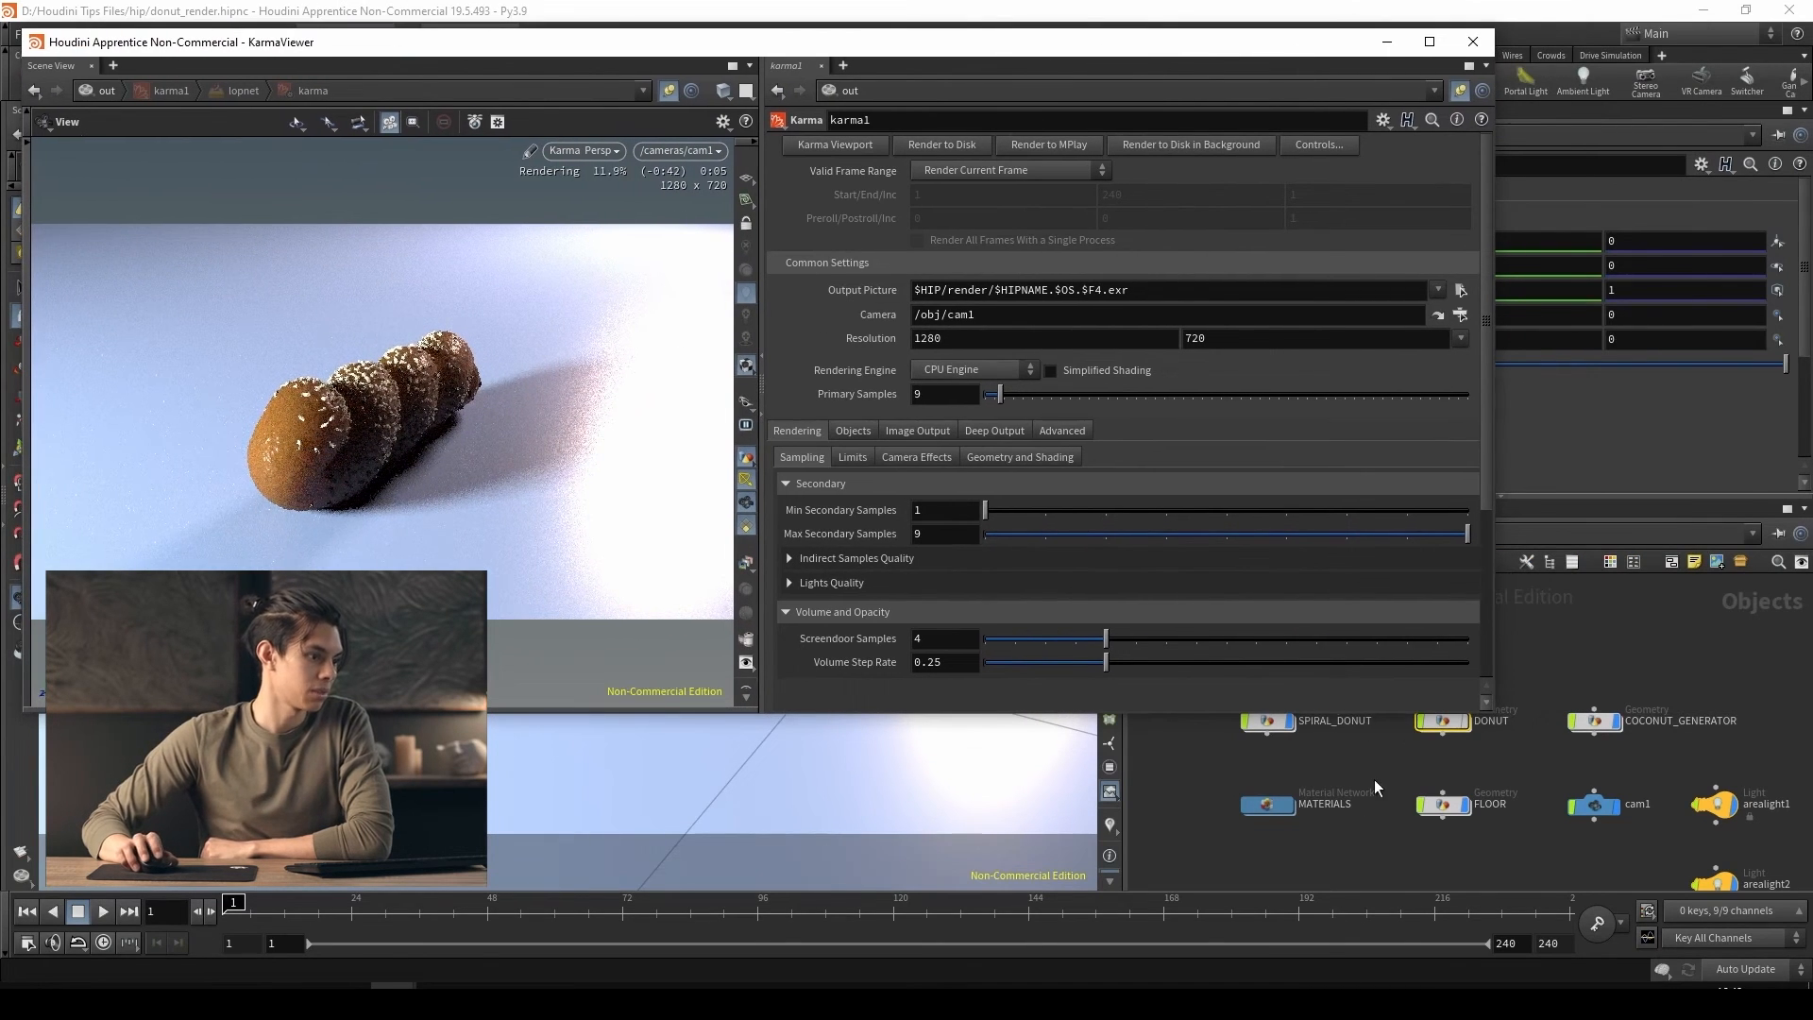
# In MATERIALS, set the FLOOR shader's base color to a deeper blue (0.299961, 0.562753, 1) and its roughness to 0.449
pyautogui.moveTo(1375, 781); pyautogui.dragTo(1388, 812, button='middle')
pyautogui.doubleClick(1284, 829)
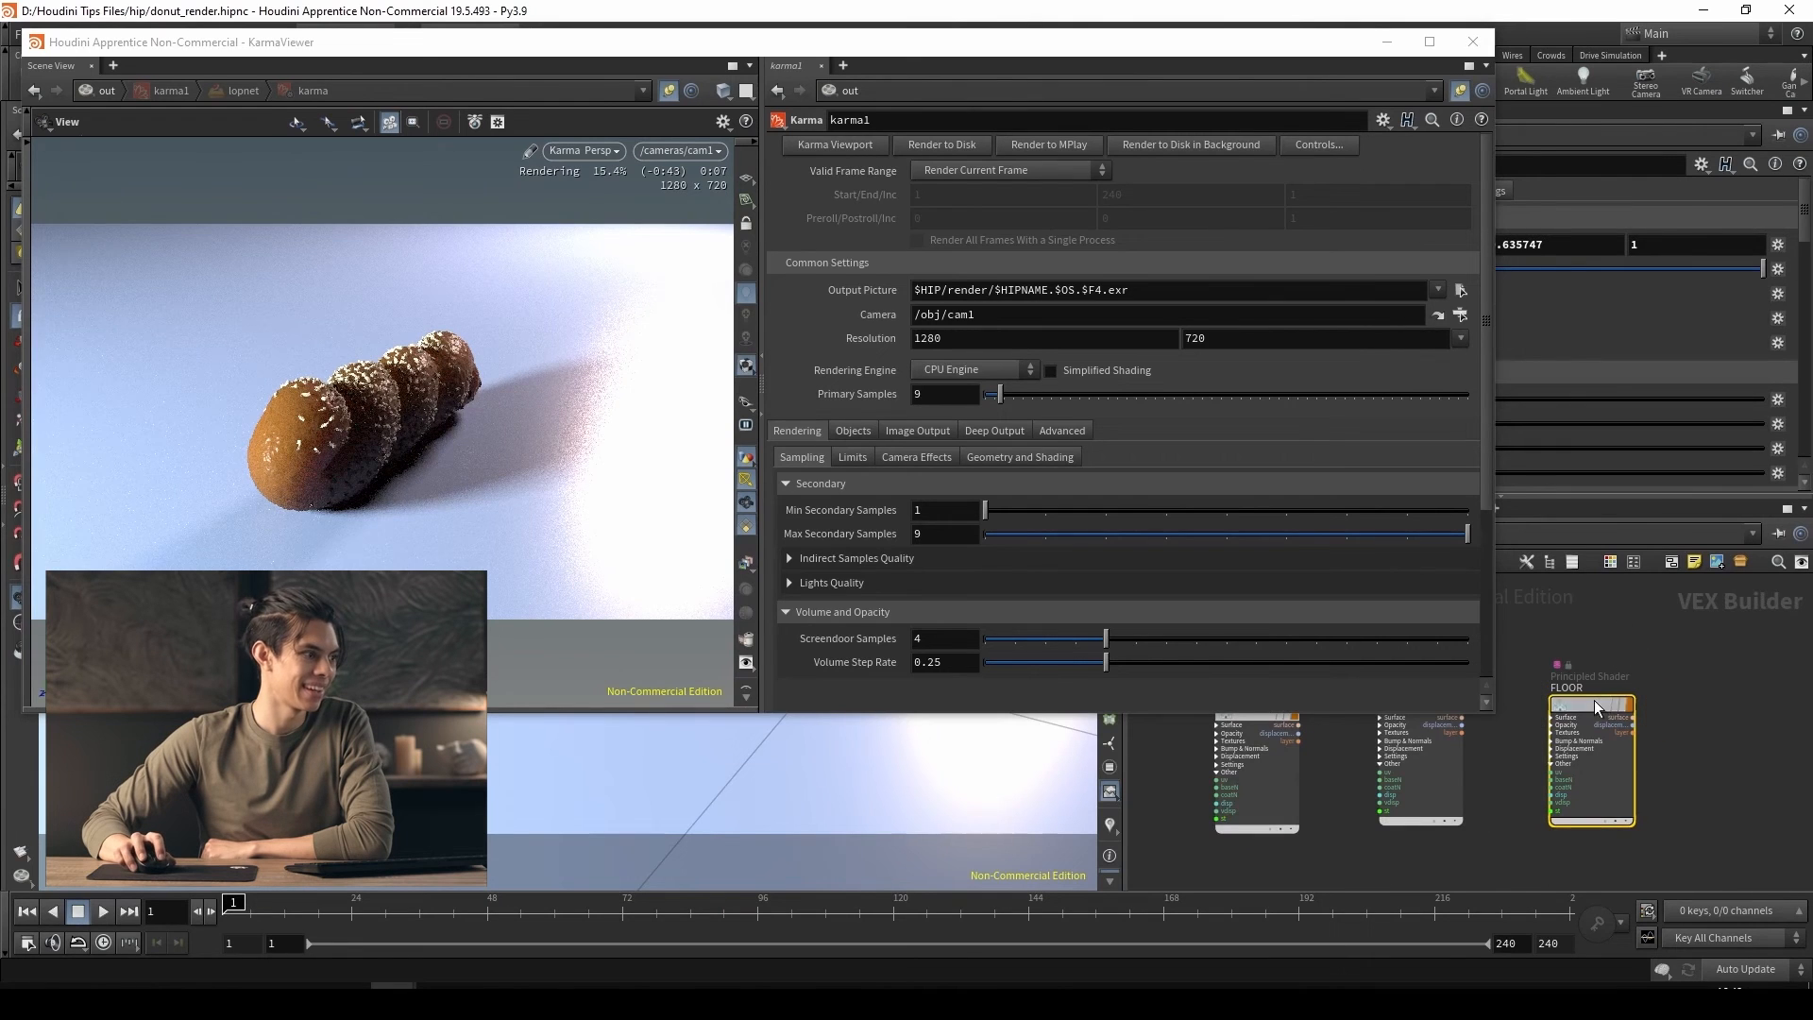
pyautogui.moveTo(1150, 66); pyautogui.dragTo(890, 98)
pyautogui.click(1296, 244)
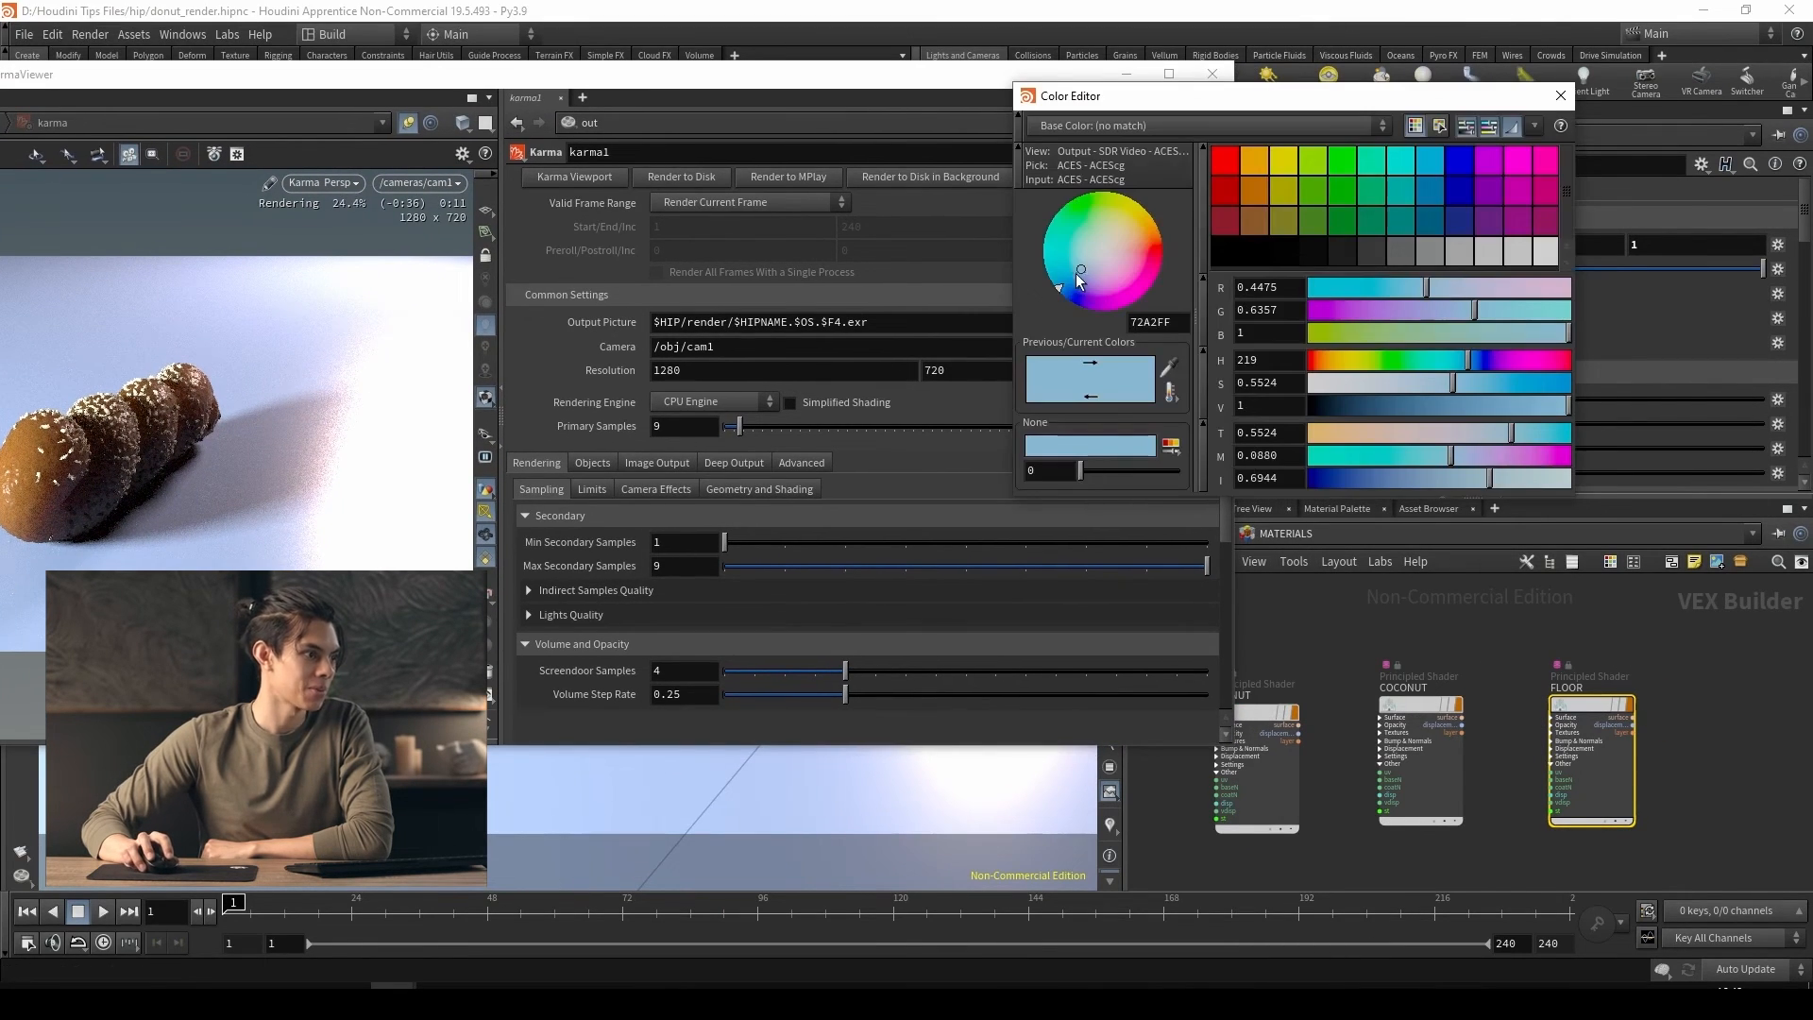
pyautogui.moveTo(1079, 272); pyautogui.dragTo(1075, 273)
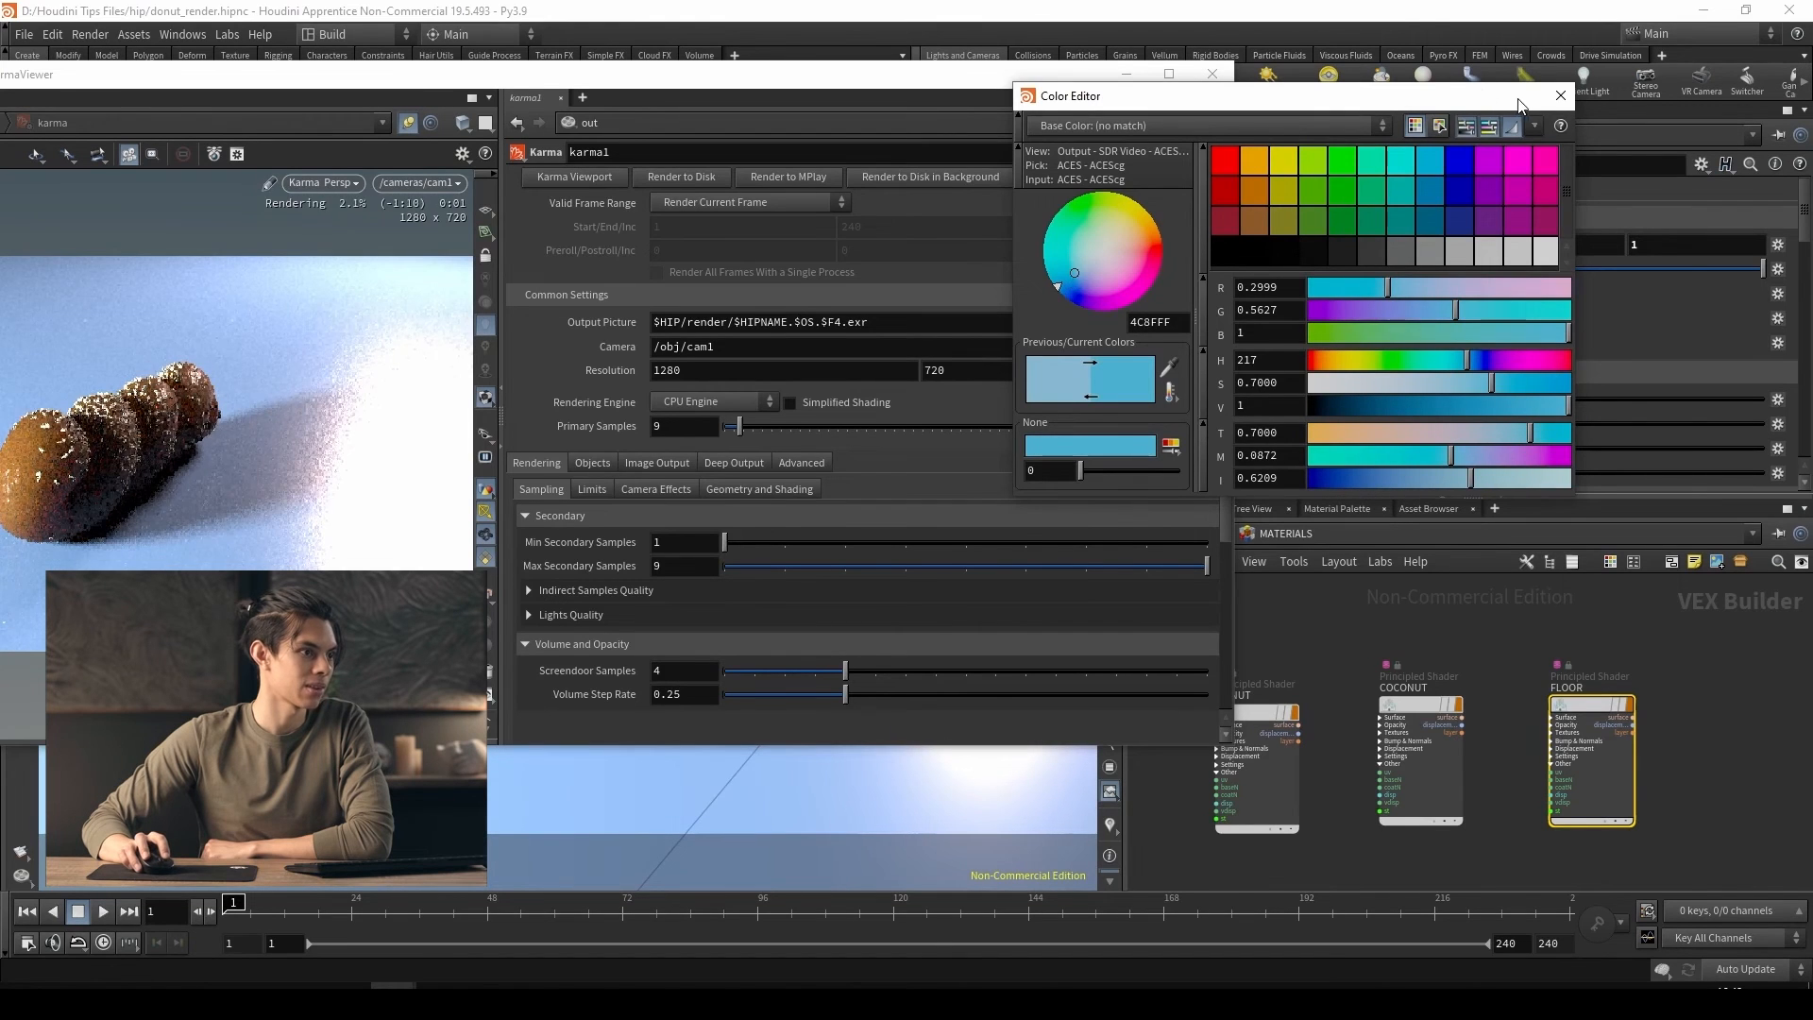
pyautogui.click(1560, 96)
pyautogui.click(1536, 424)
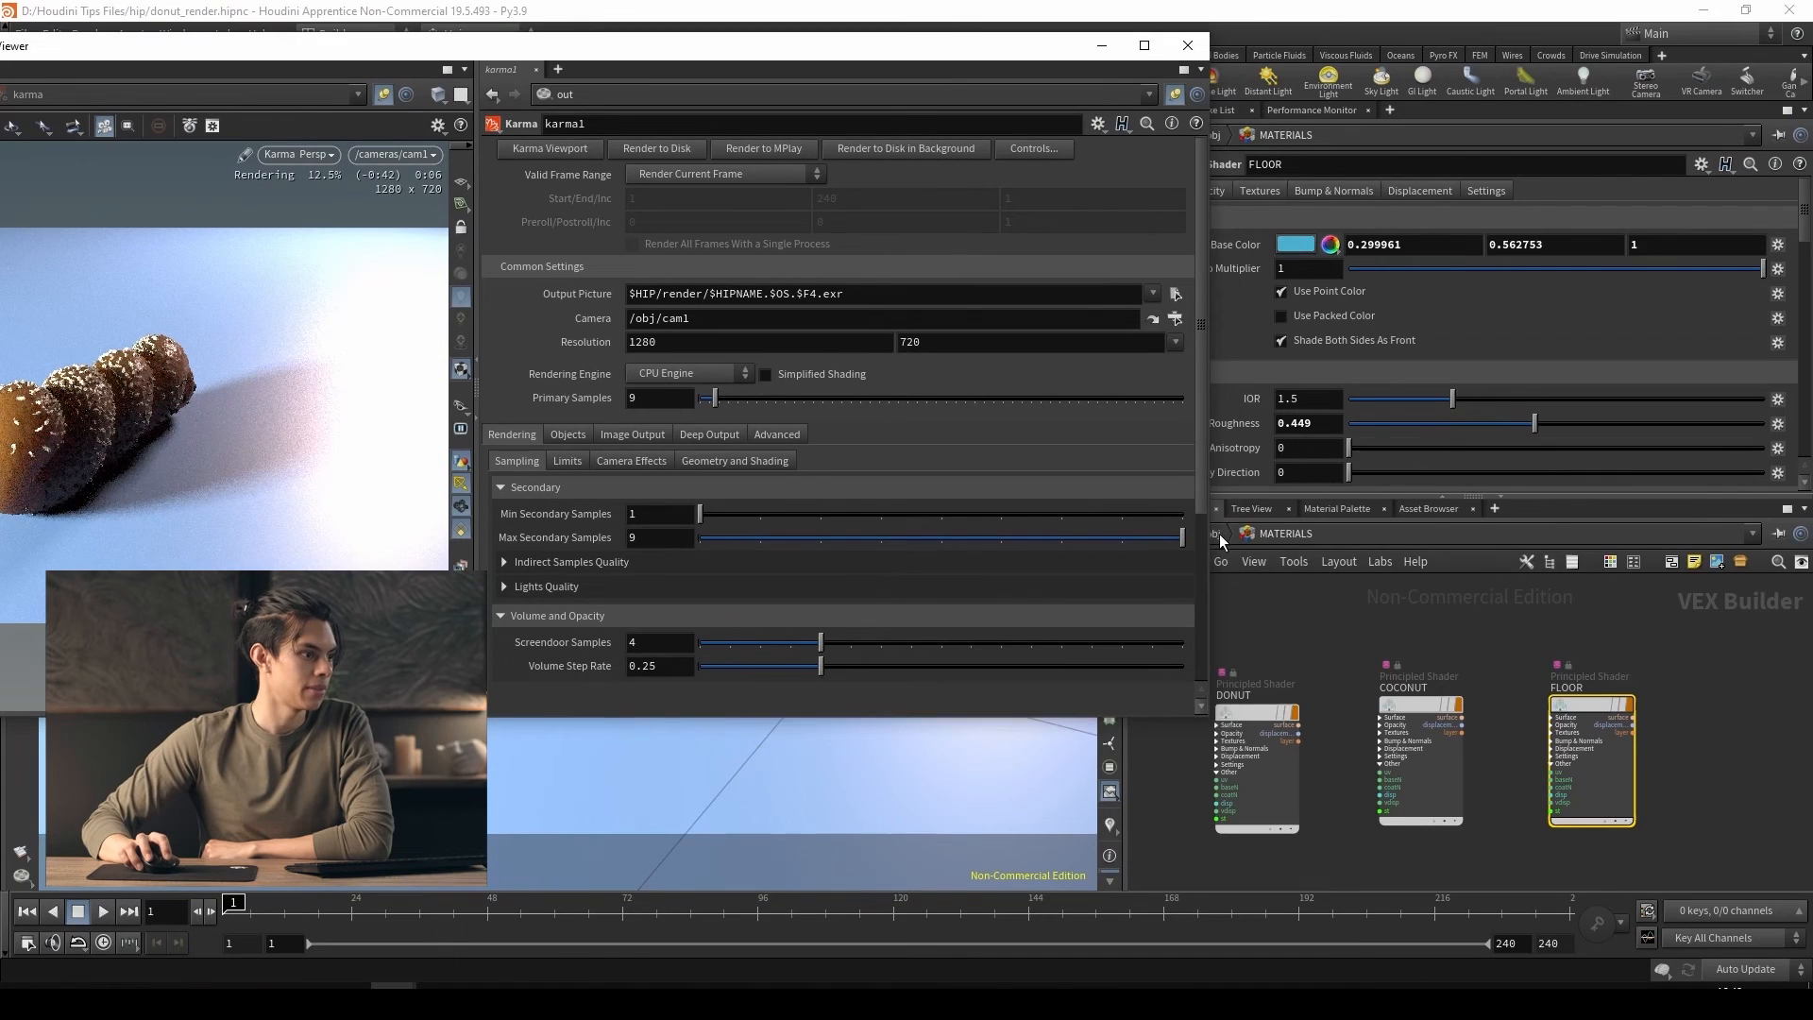
# Lower arealight2's exposure to 1.32 and bring the full Karma render back into view
pyautogui.click(1220, 534)
pyautogui.click(1526, 781)
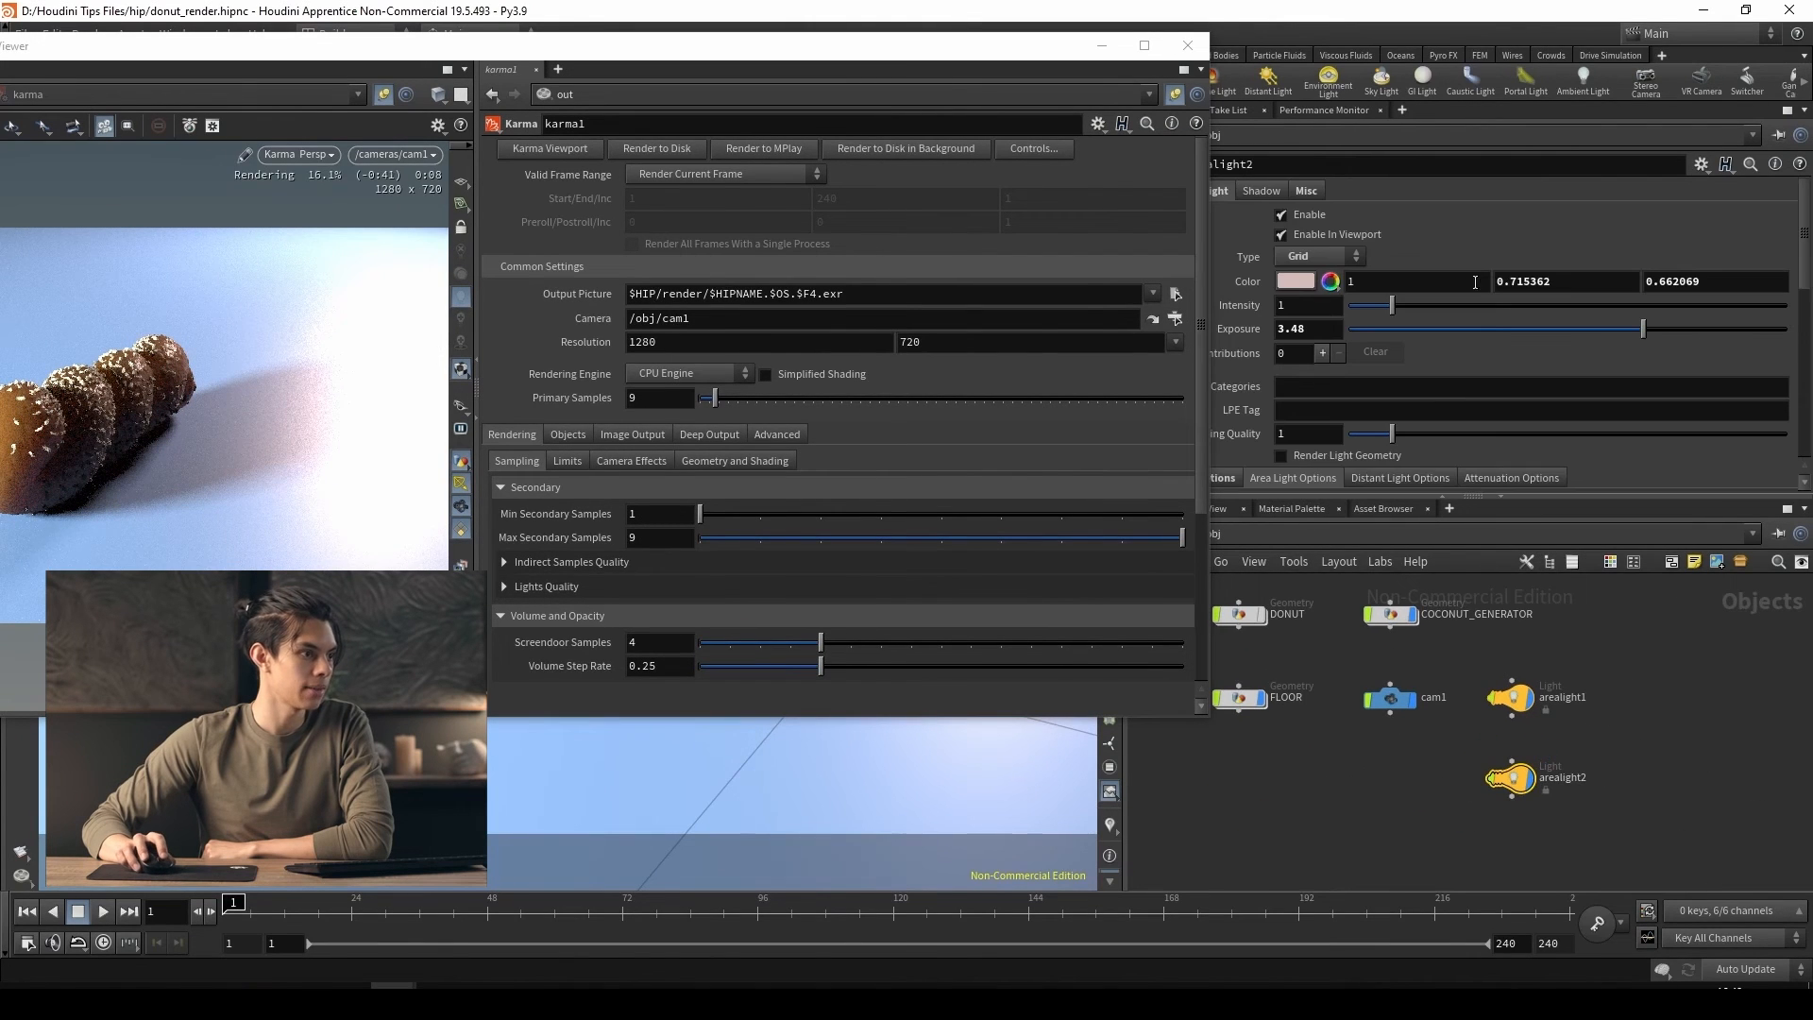
pyautogui.moveTo(1547, 329); pyautogui.dragTo(1596, 337)
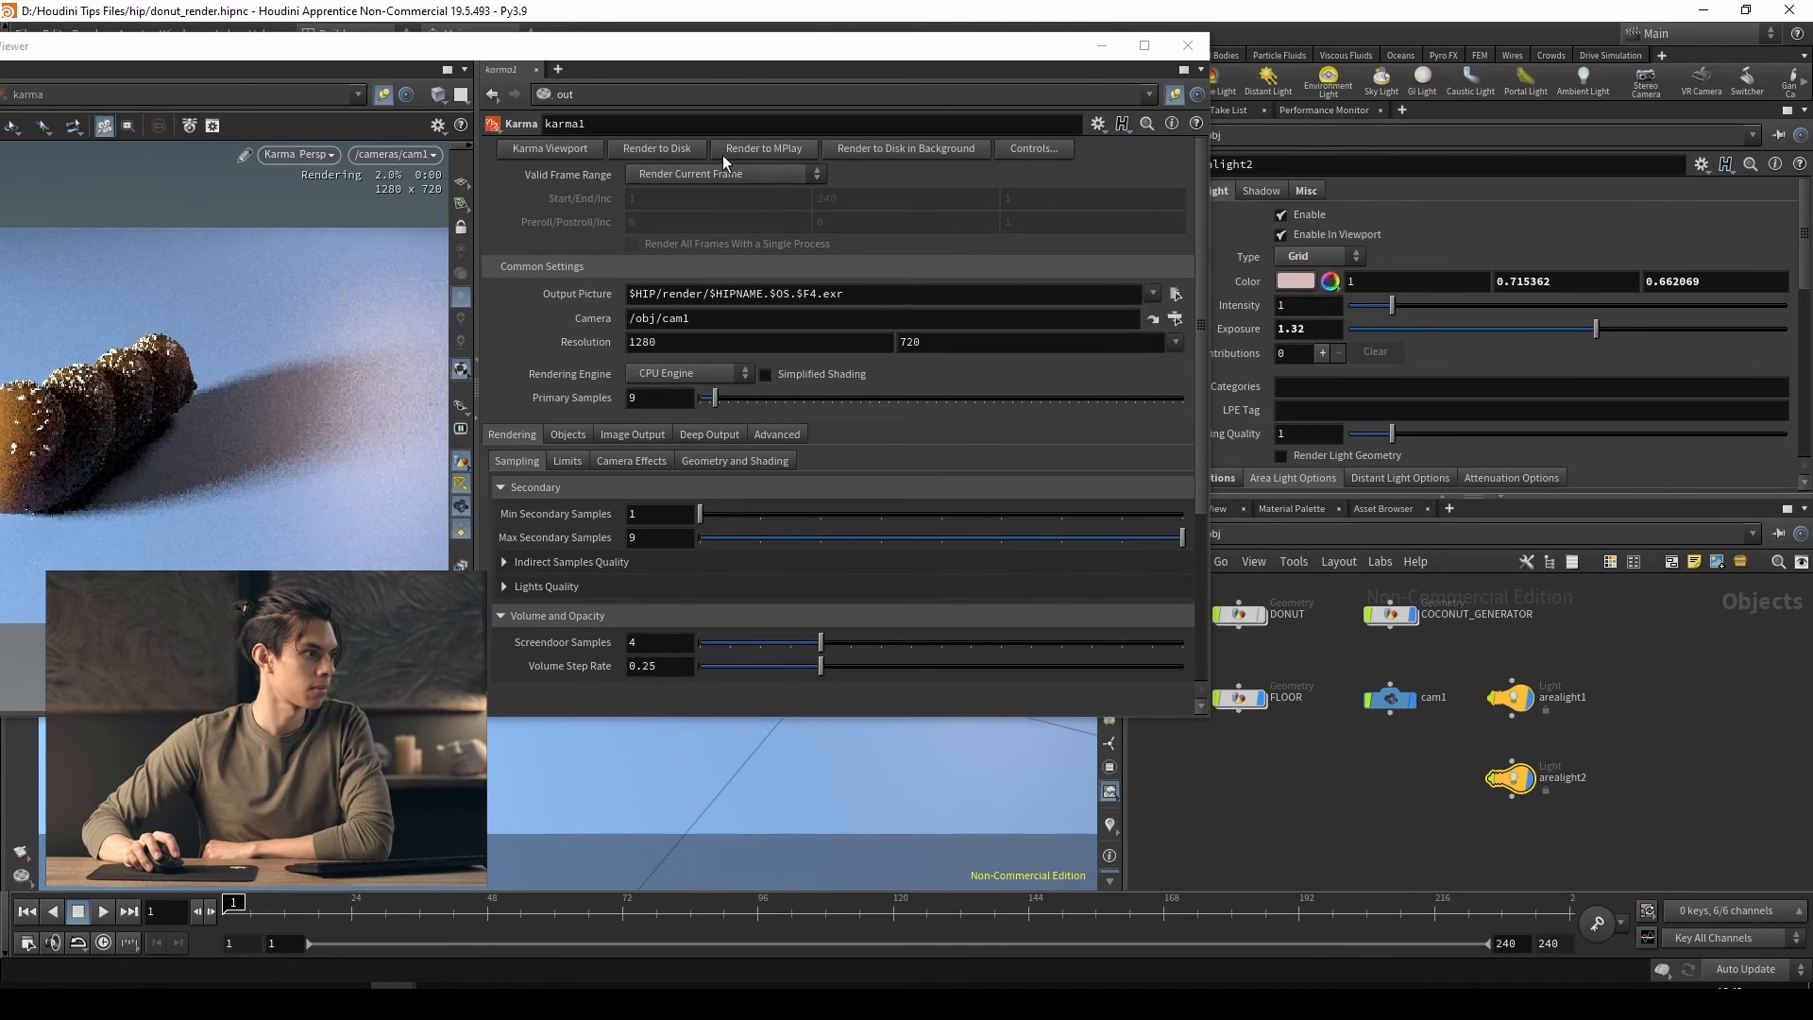
pyautogui.moveTo(732, 52); pyautogui.dragTo(1191, 97)
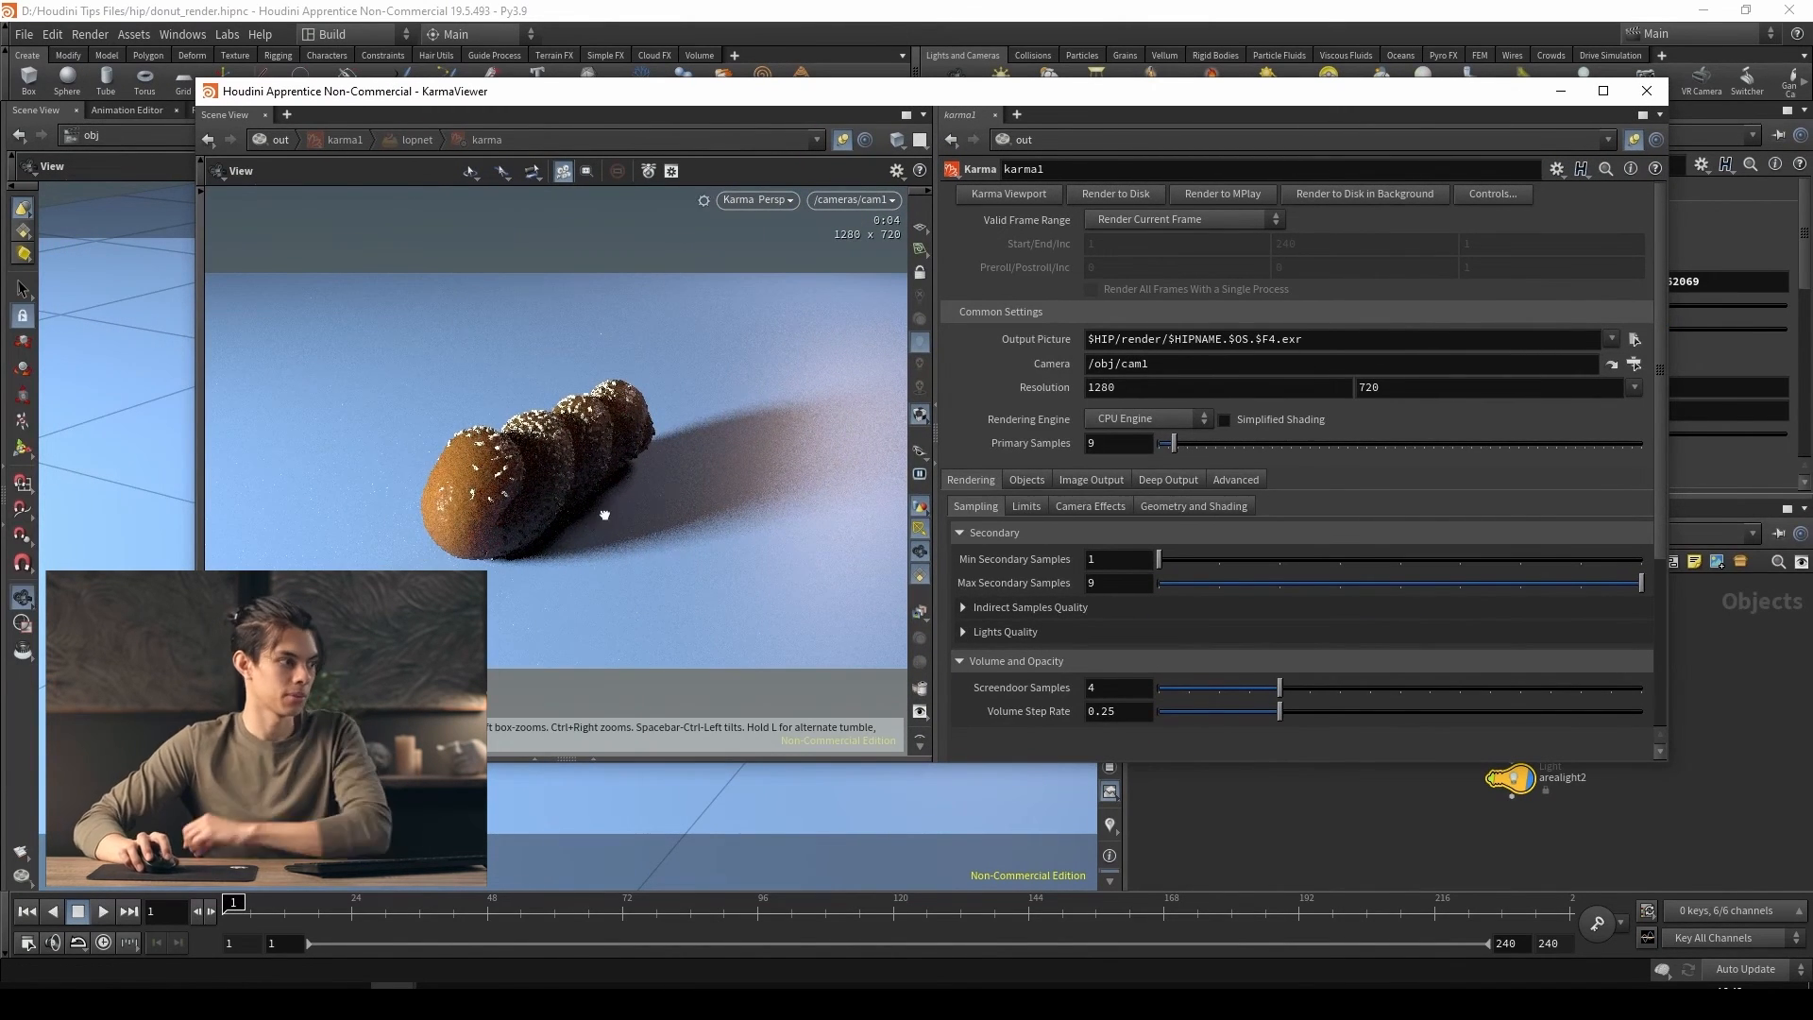
# Open the DONUT shader in MATERIALS and set its base color to dark teal (0, 0.2095, 0.281)
pyautogui.moveTo(599, 513); pyautogui.dragTo(717, 506)
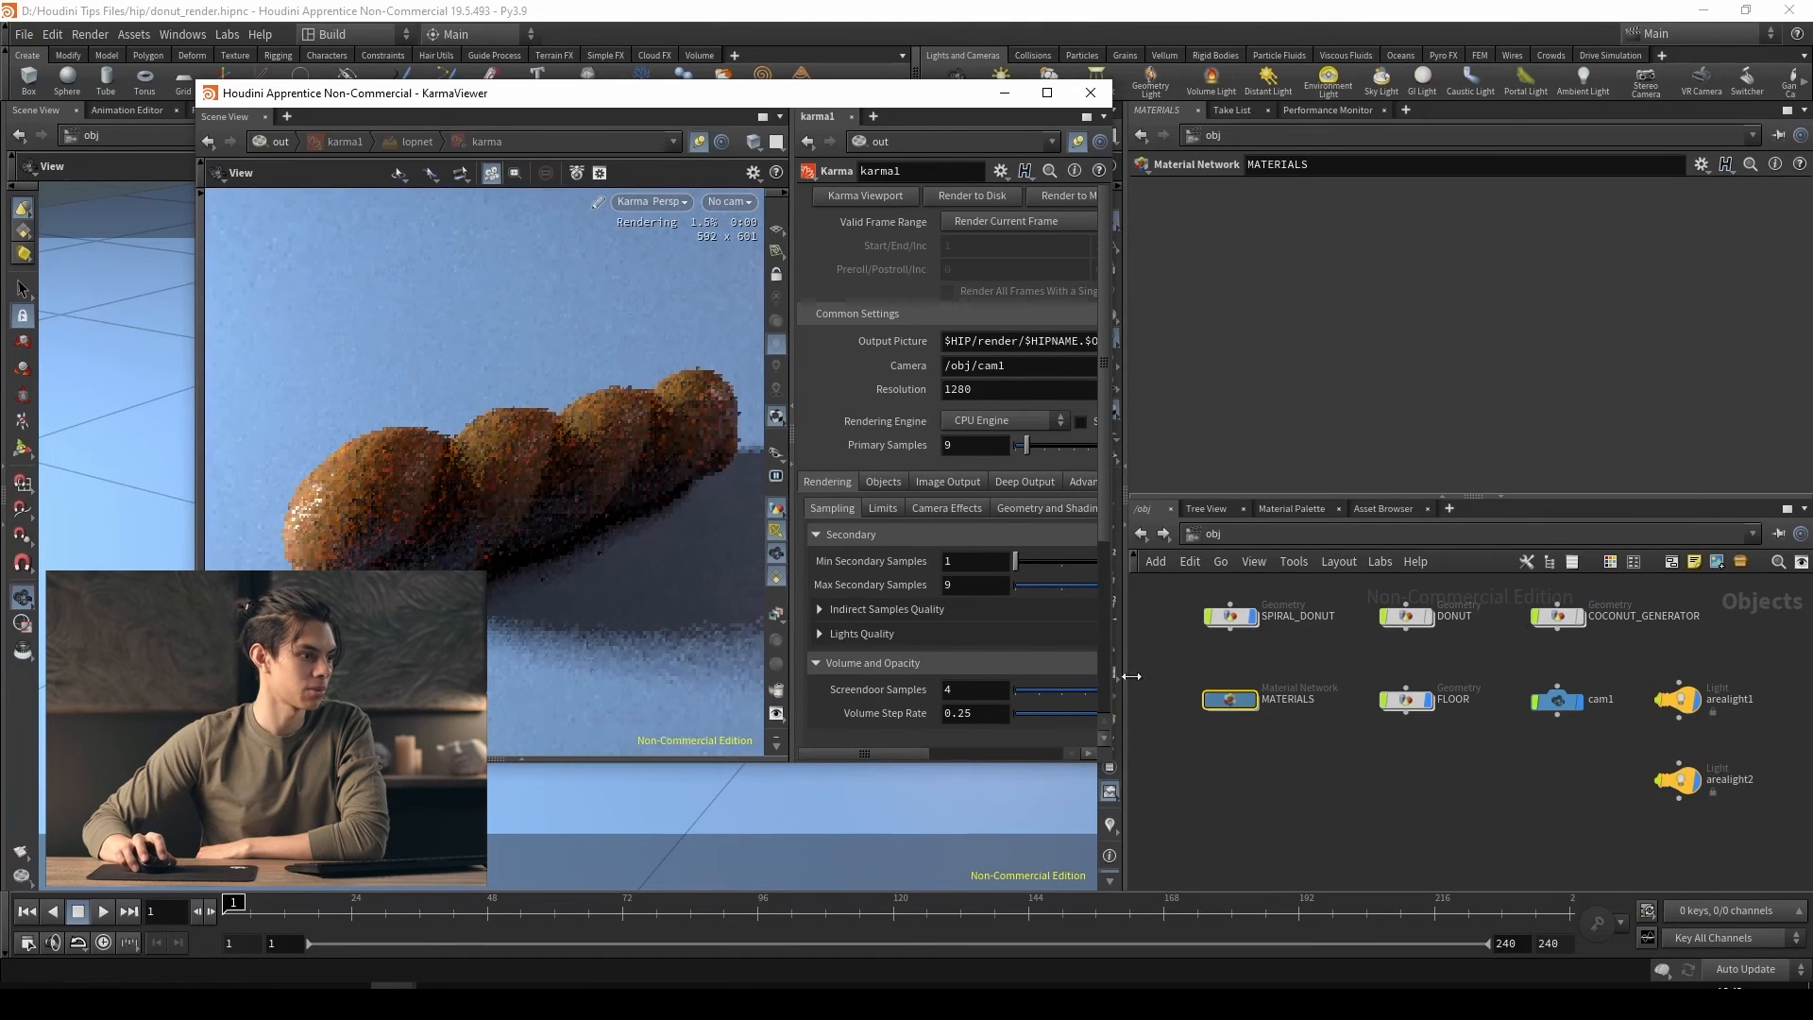
pyautogui.doubleClick(1226, 701)
pyautogui.click(1223, 712)
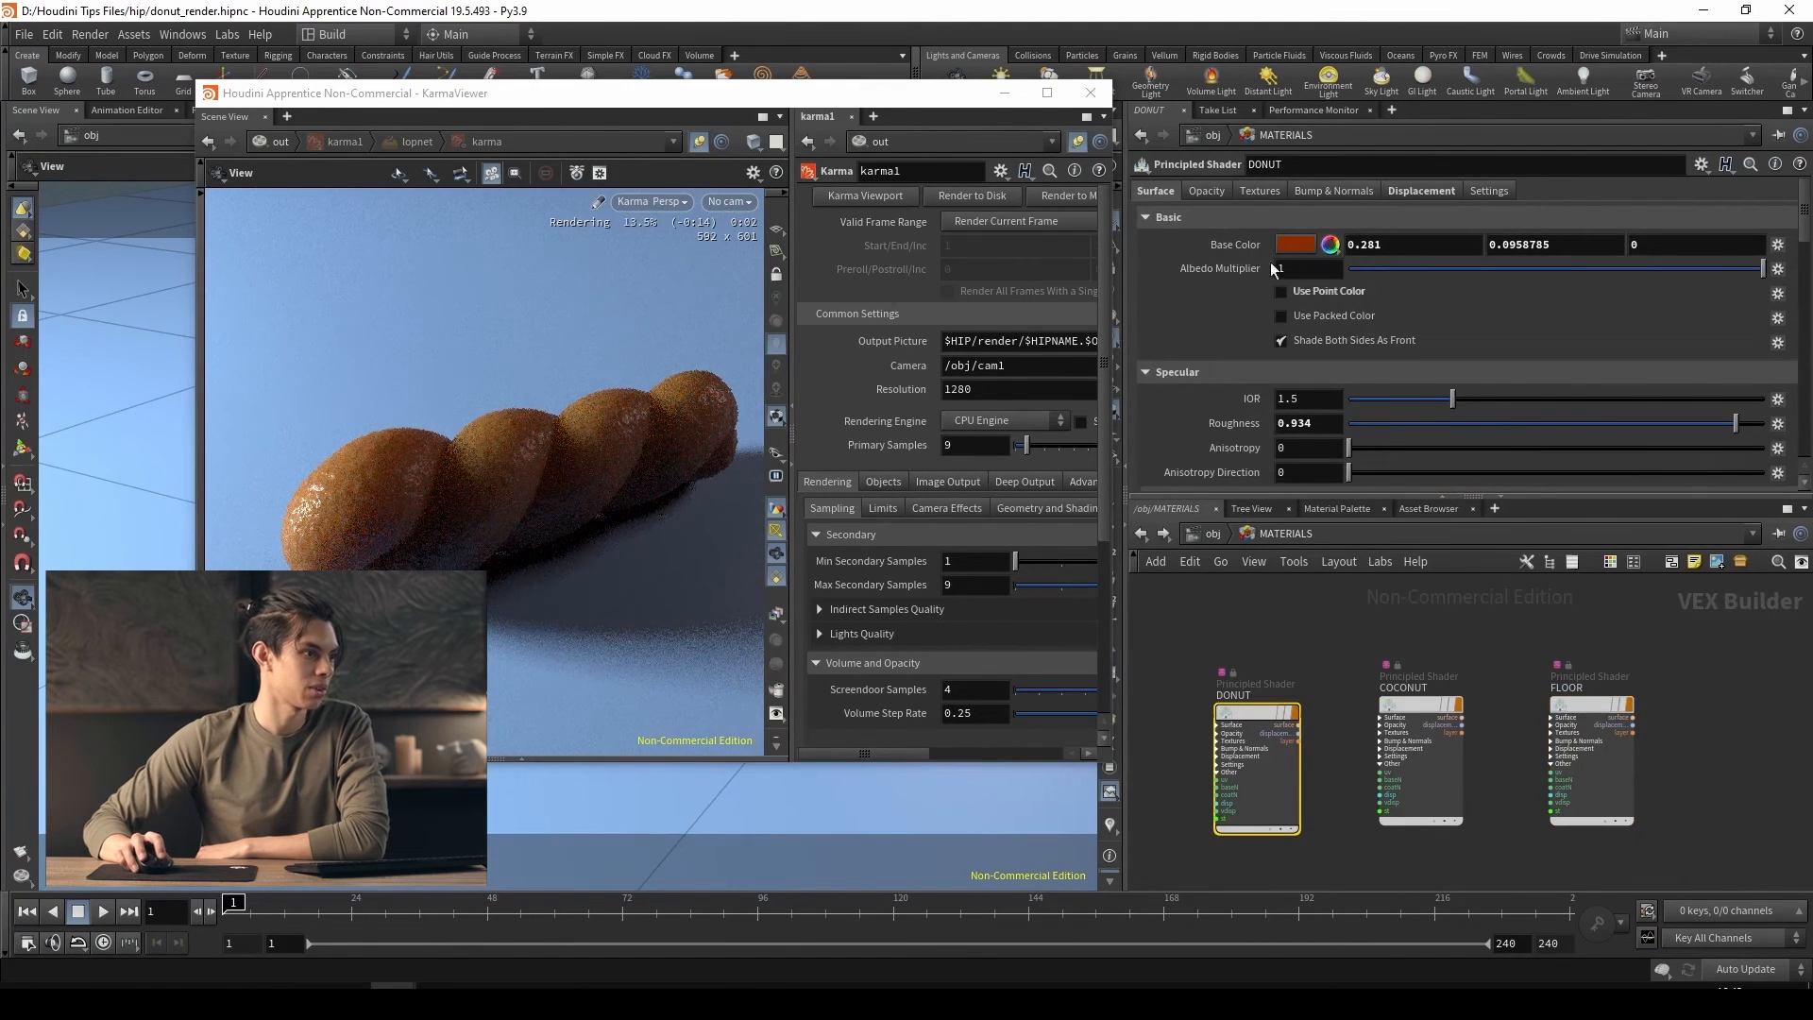
pyautogui.click(1295, 248)
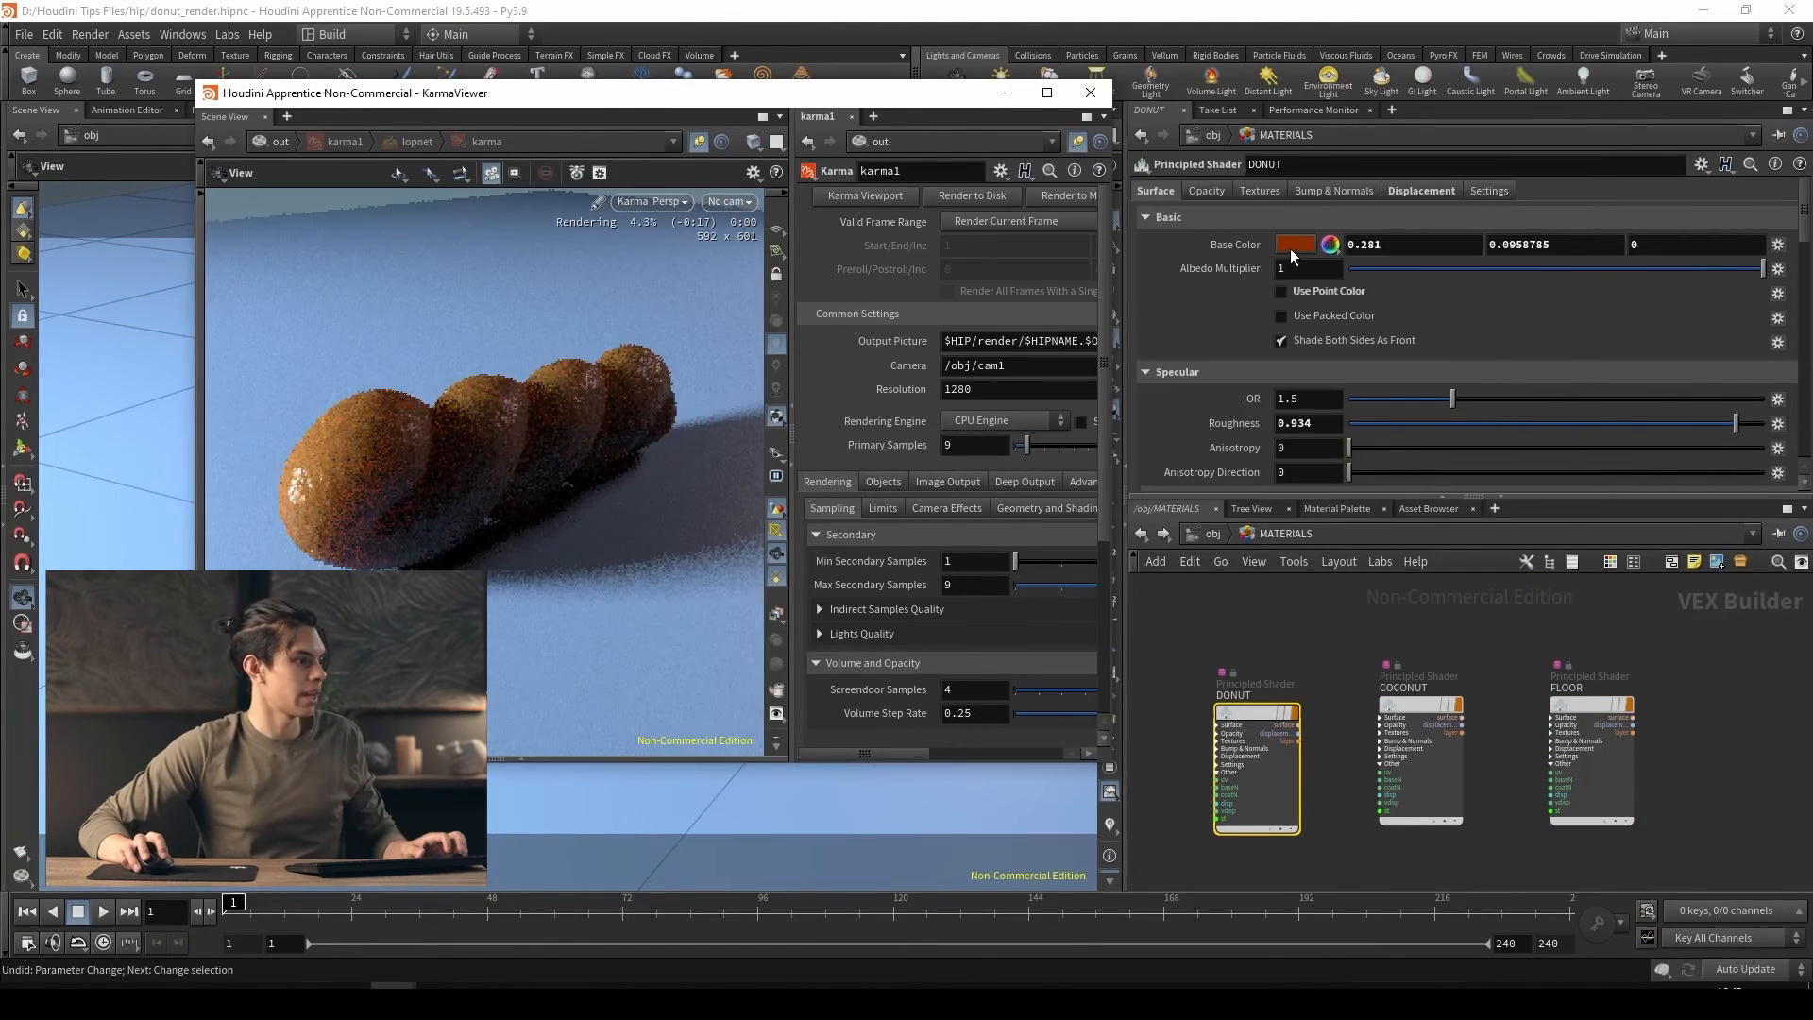
pyautogui.click(1290, 248)
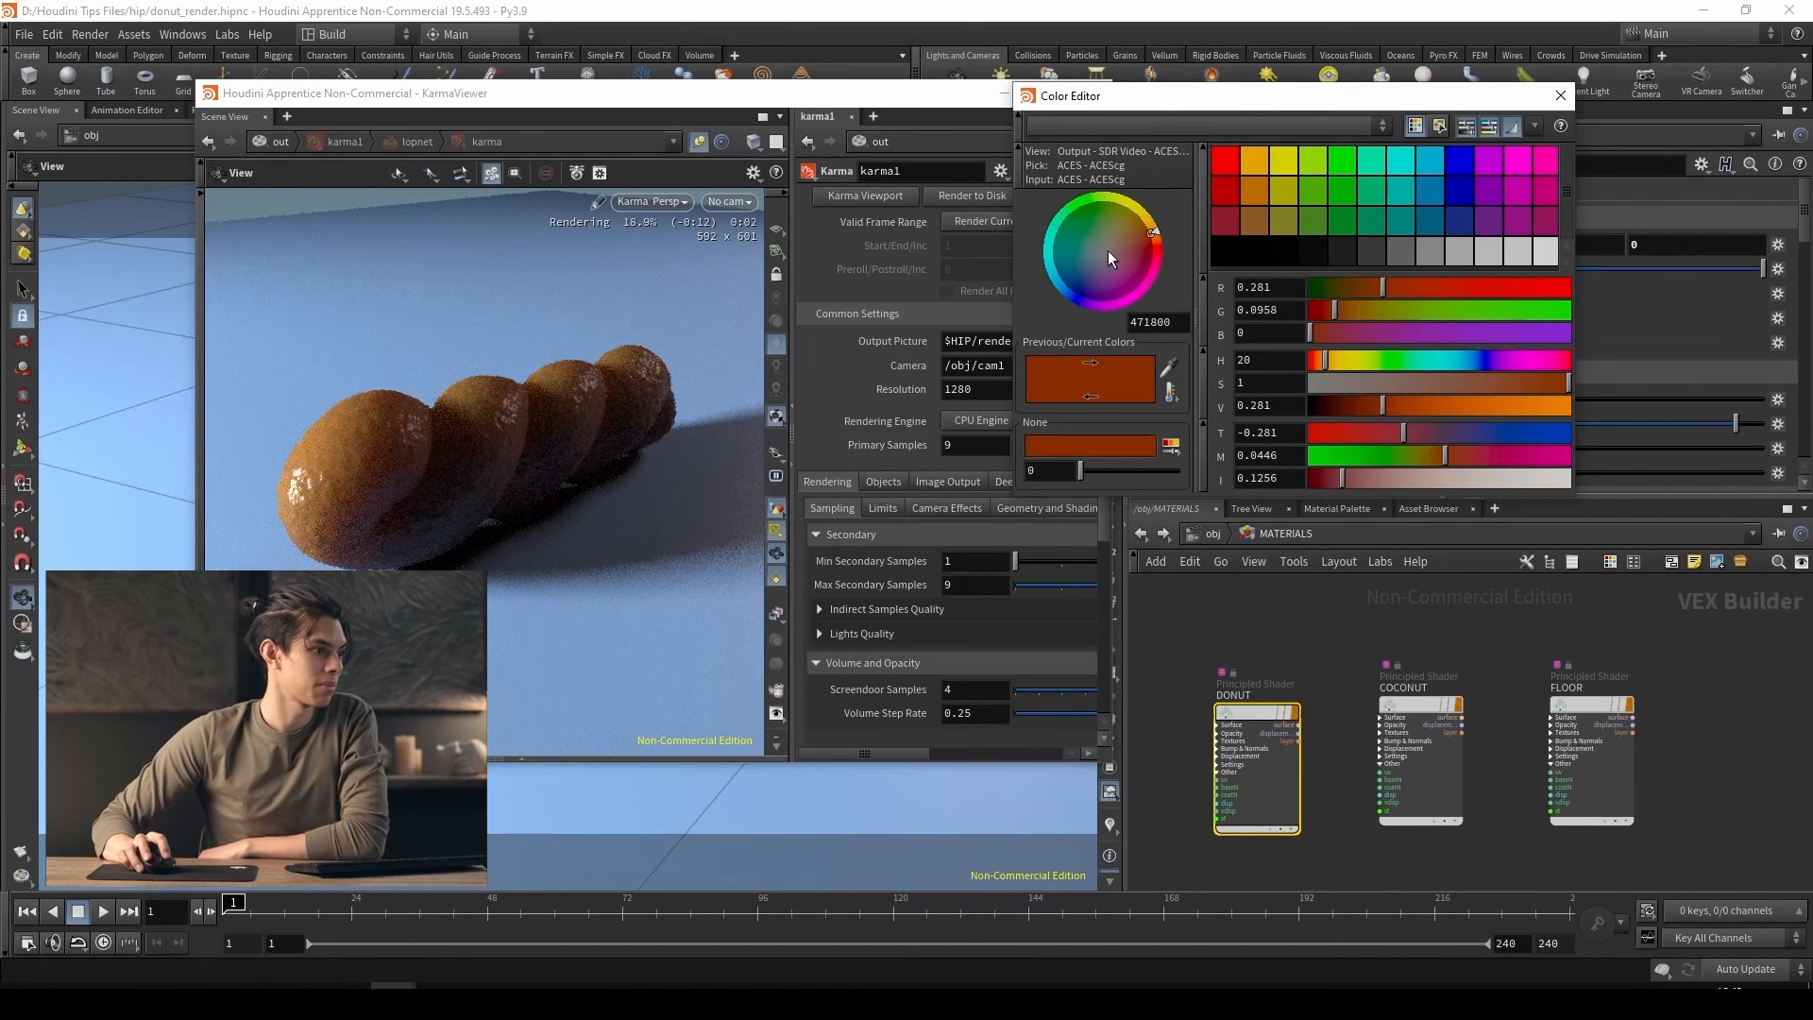
pyautogui.moveTo(1080, 254); pyautogui.dragTo(1029, 274)
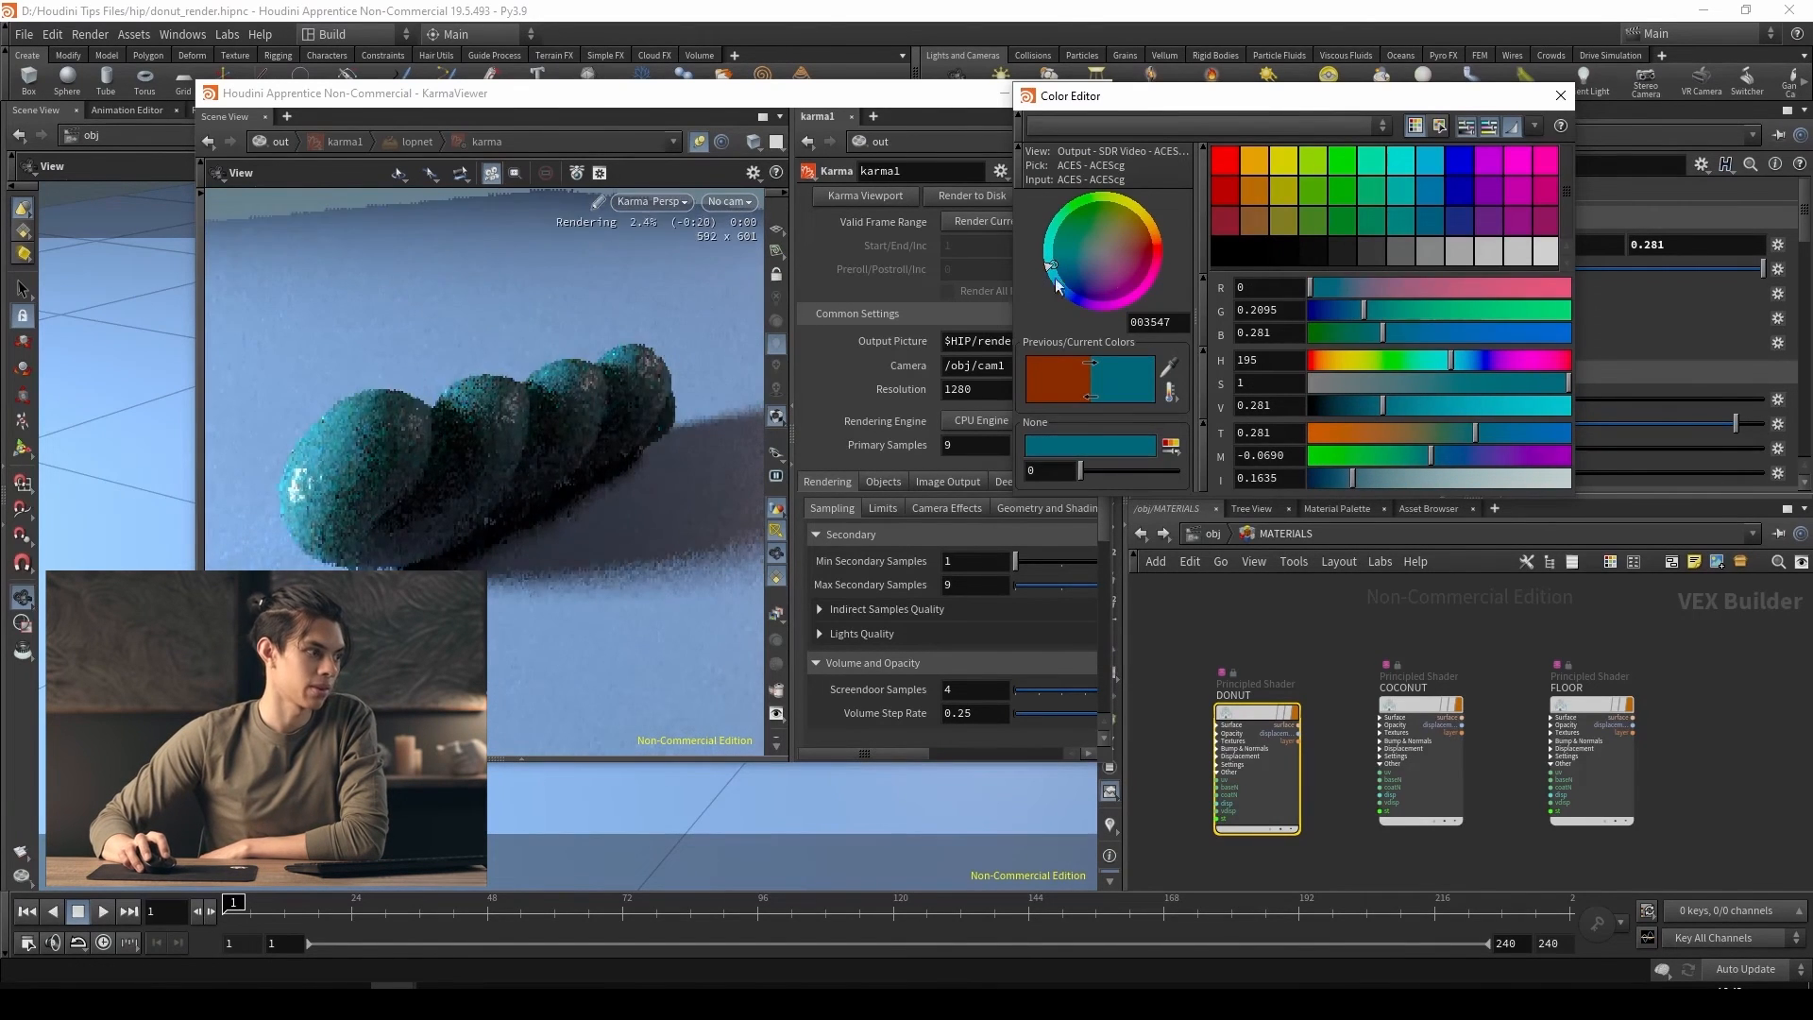
# Set the DONUT shader's subsurface distance to 0.05
pyautogui.scroll(-10, 1243, 434)
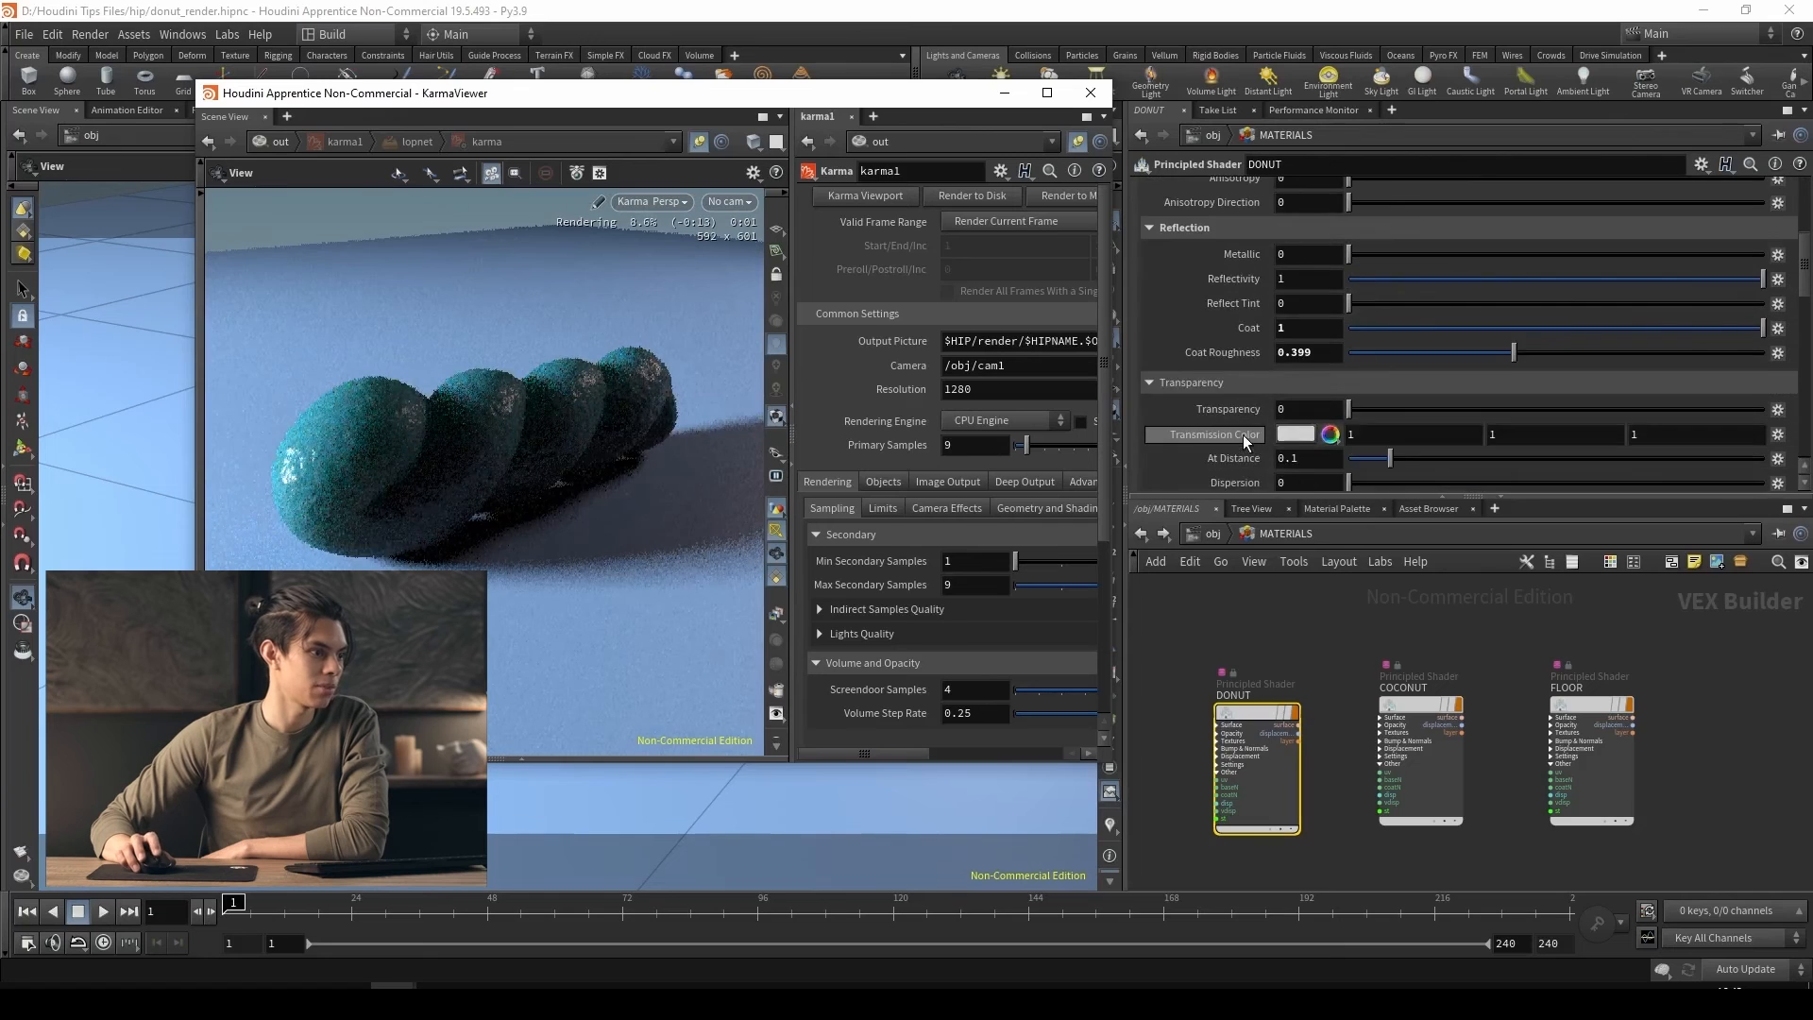
pyautogui.scroll(-5, 1243, 435)
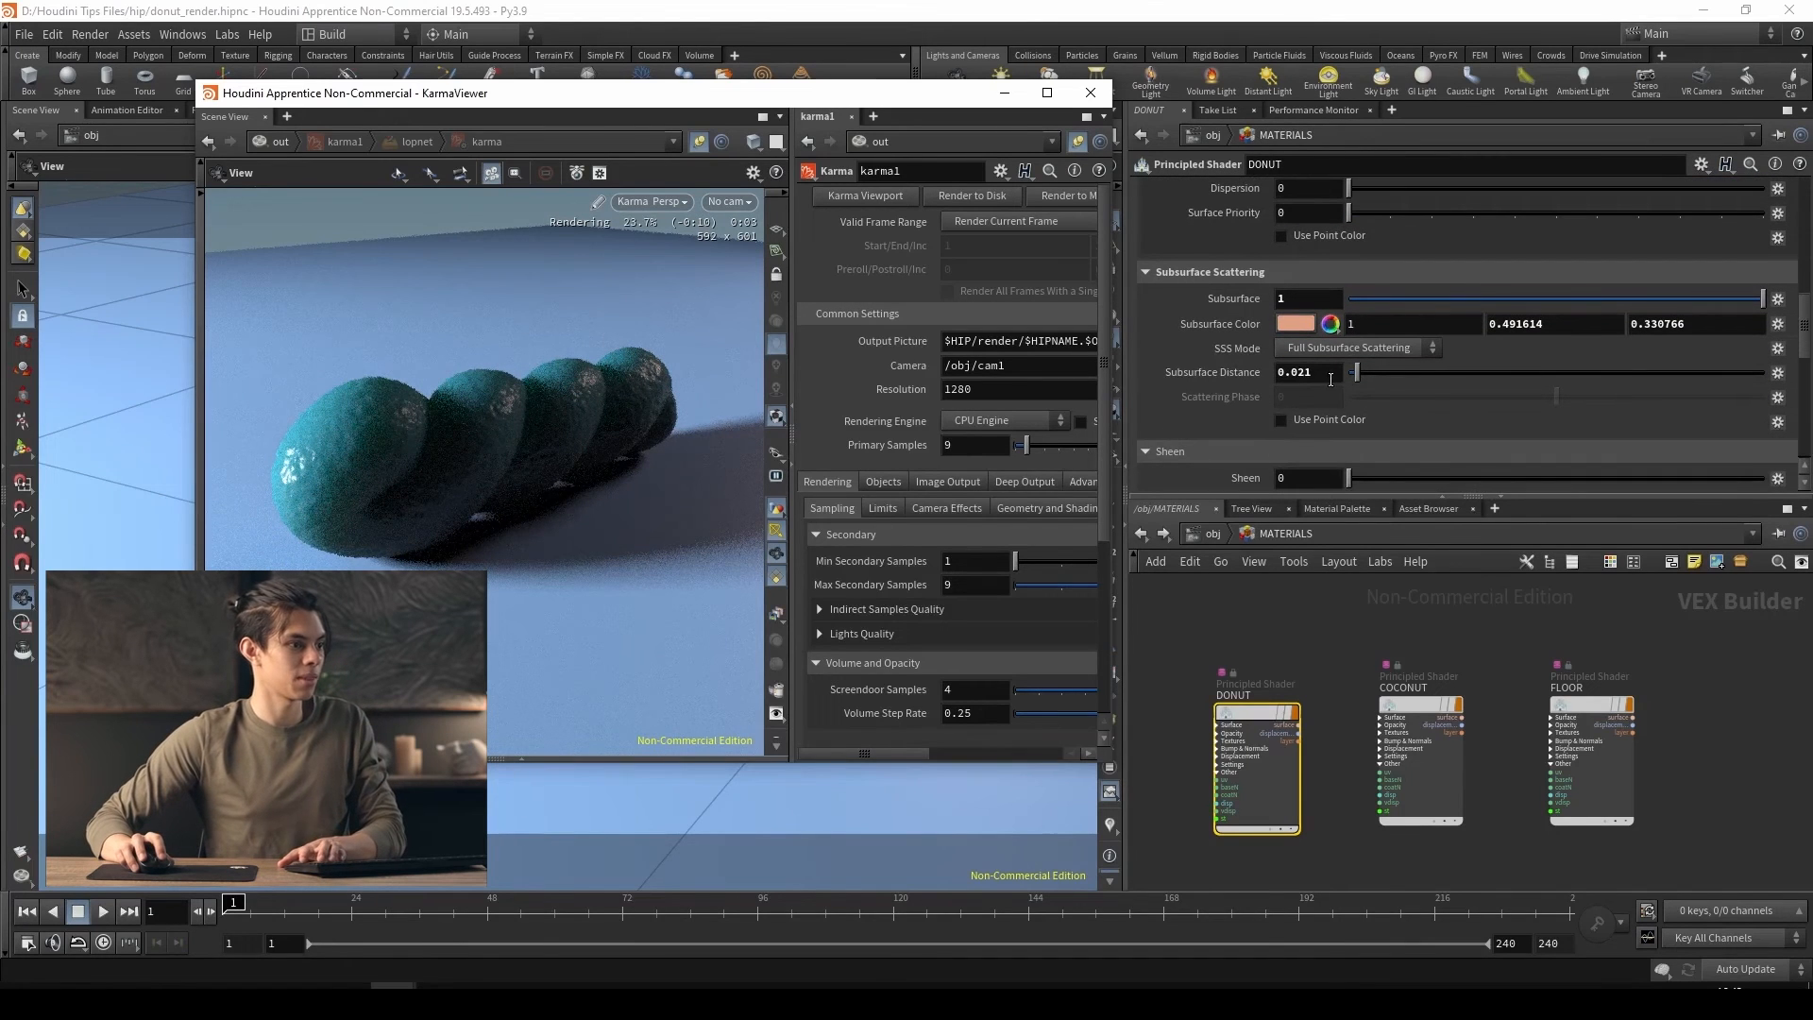
pyautogui.moveTo(1331, 379); pyautogui.dragTo(1279, 372)
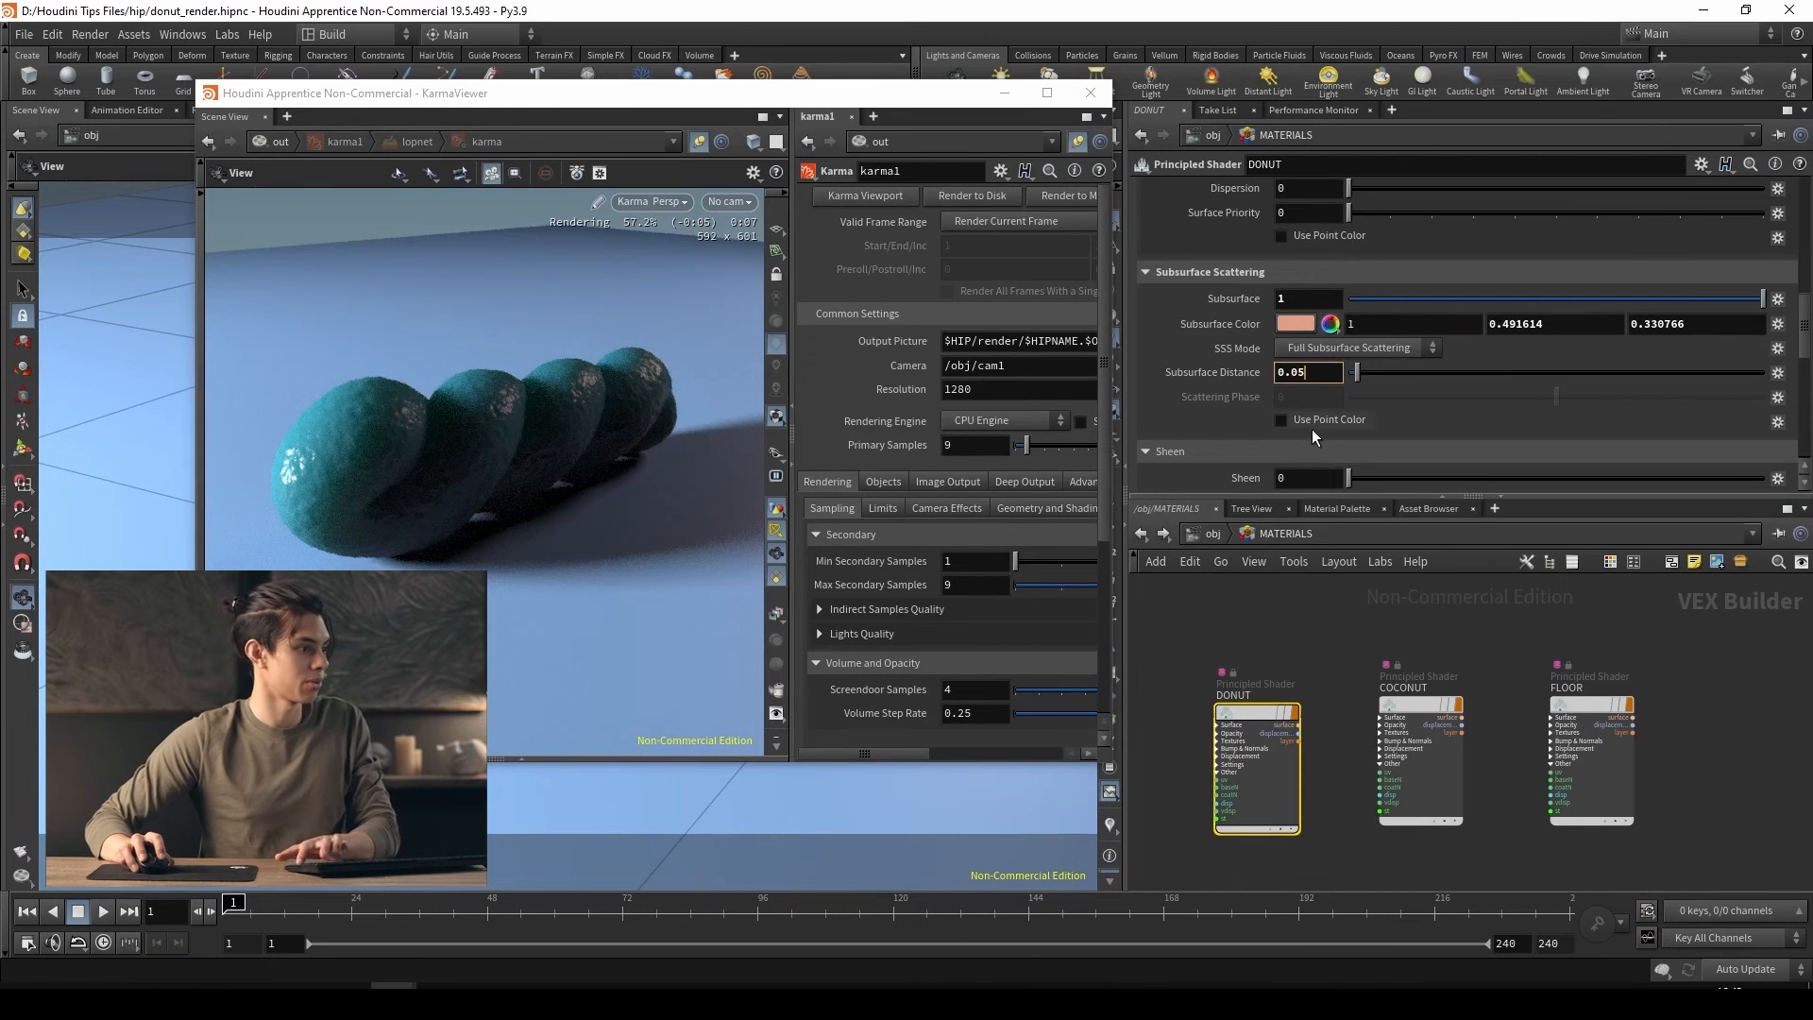
pyautogui.write('05')
pyautogui.press('Return')
# Set the DONUT shader's subsurface color to light green (0.436781, 1, 0.56508)
pyautogui.click(1326, 326)
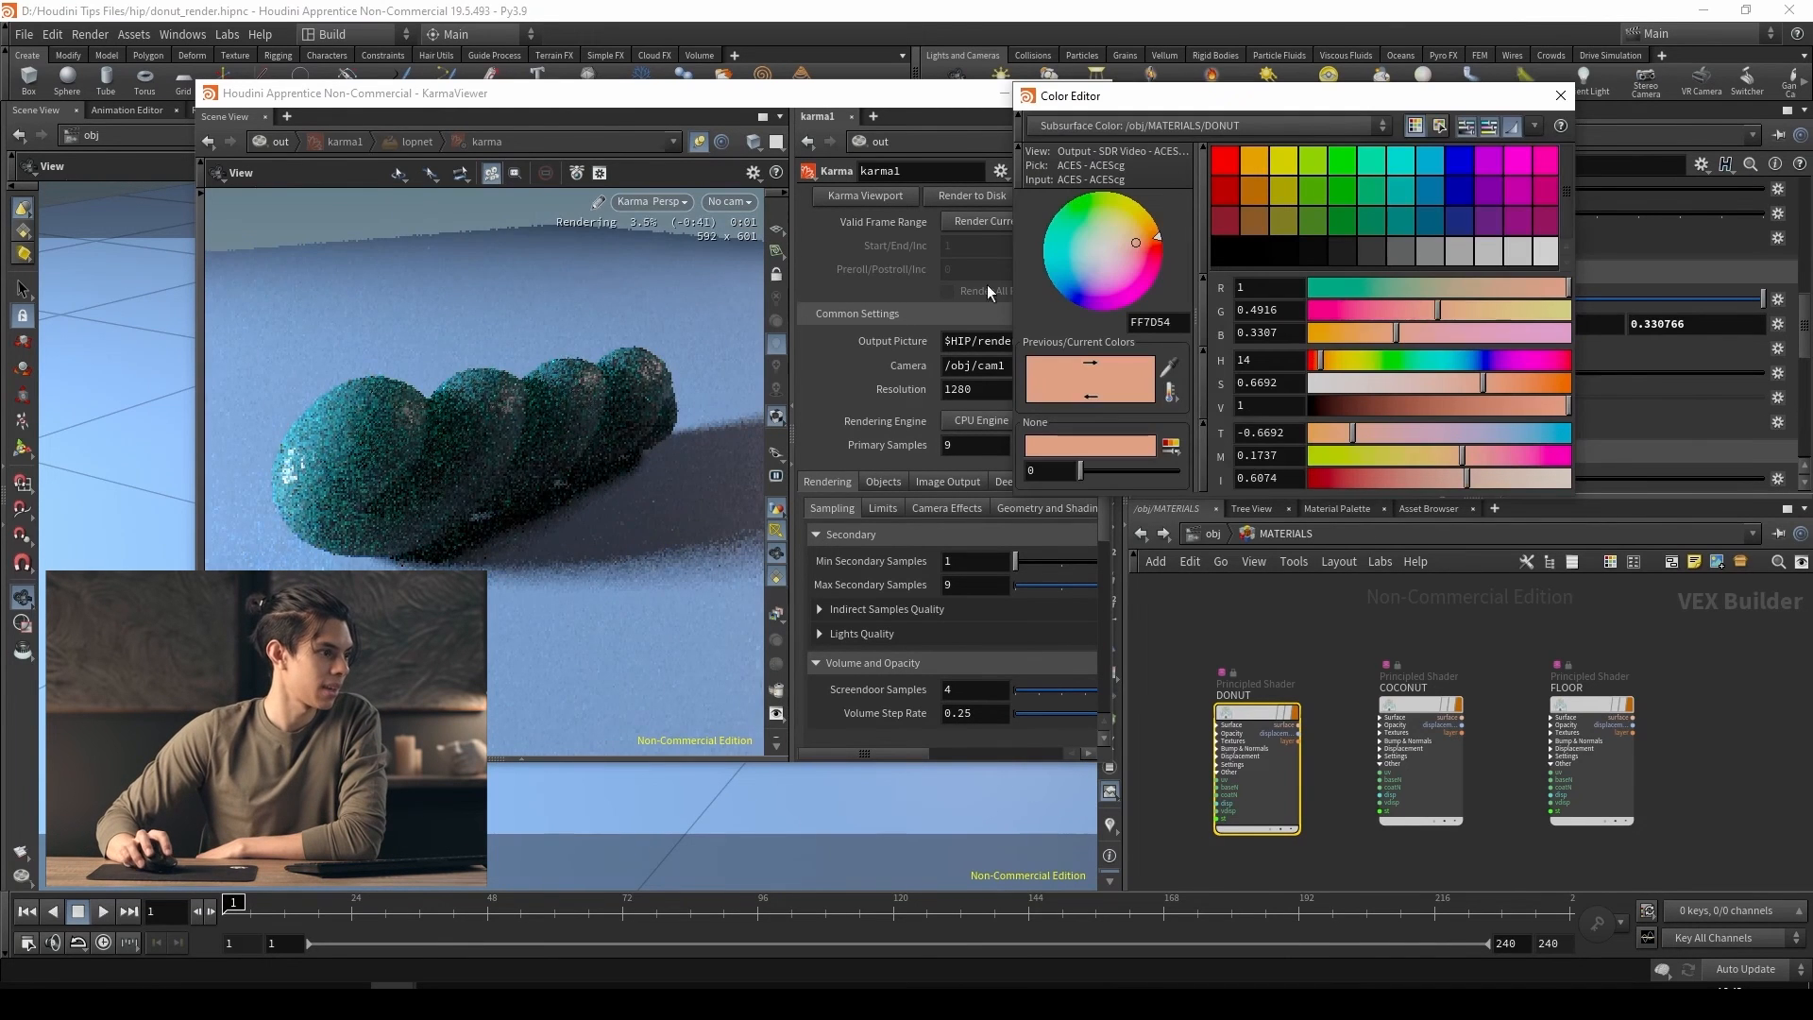
pyautogui.click(1084, 231)
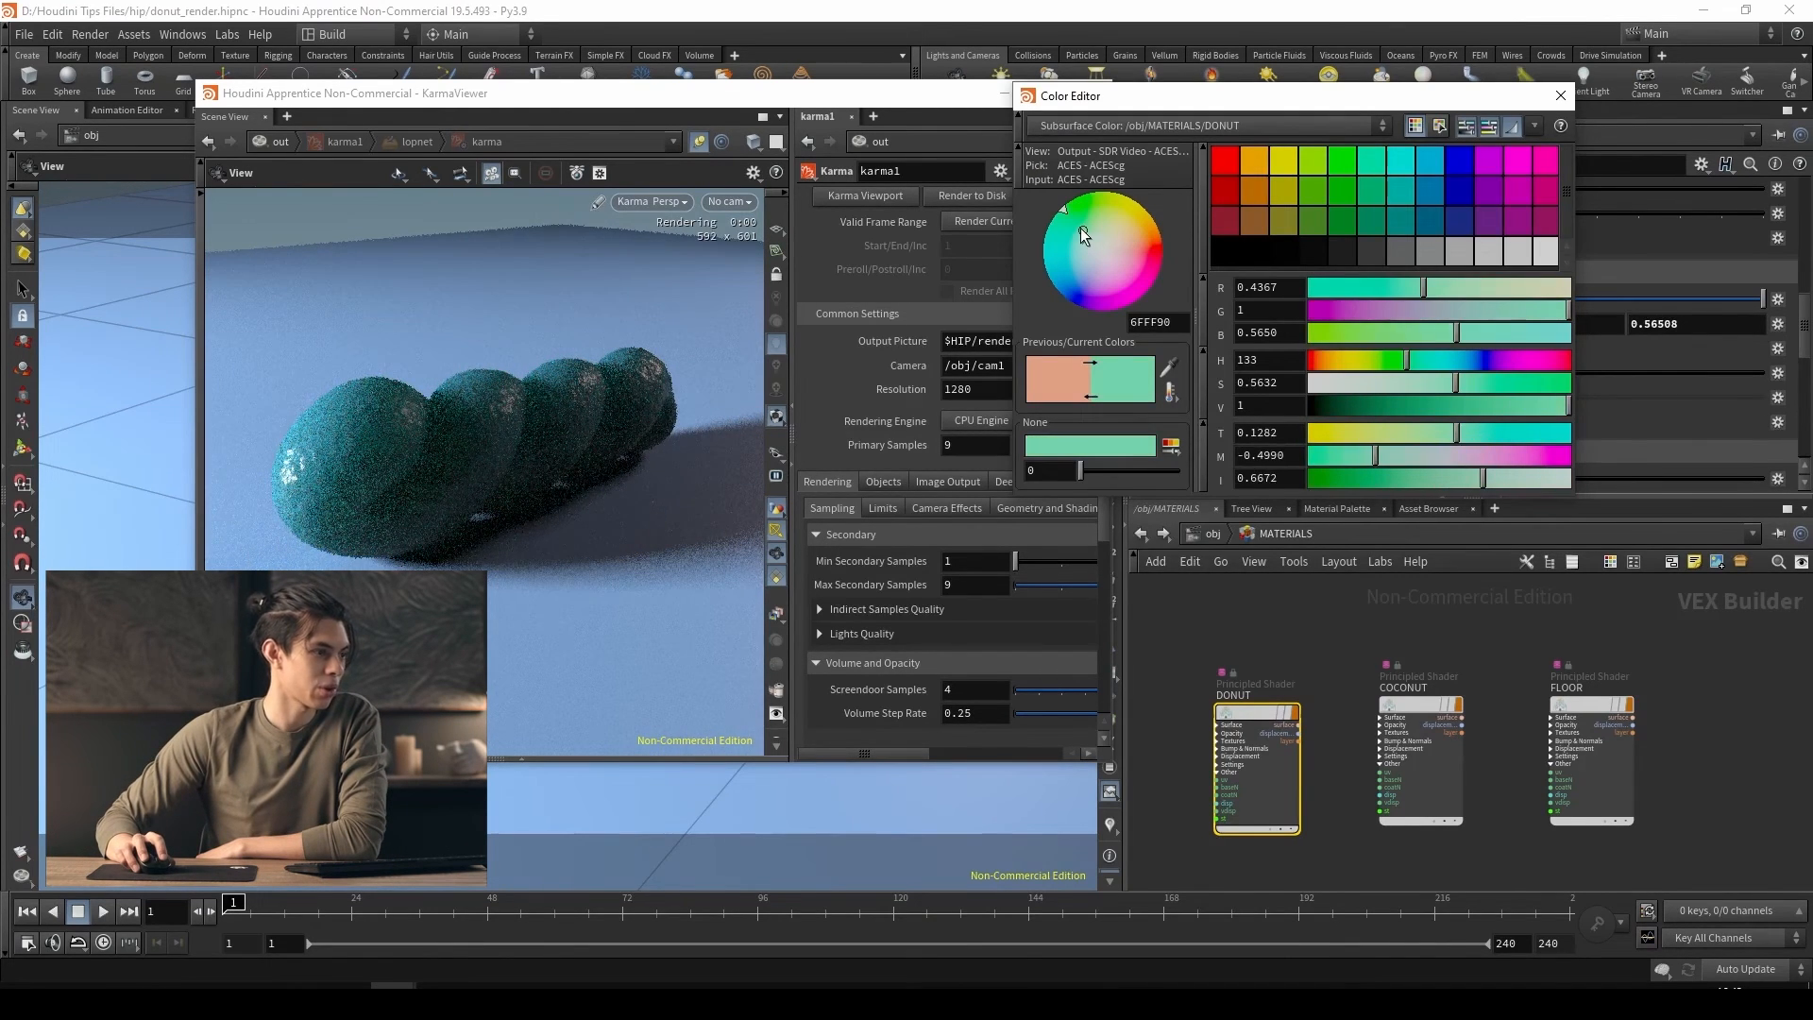
pyautogui.click(1562, 102)
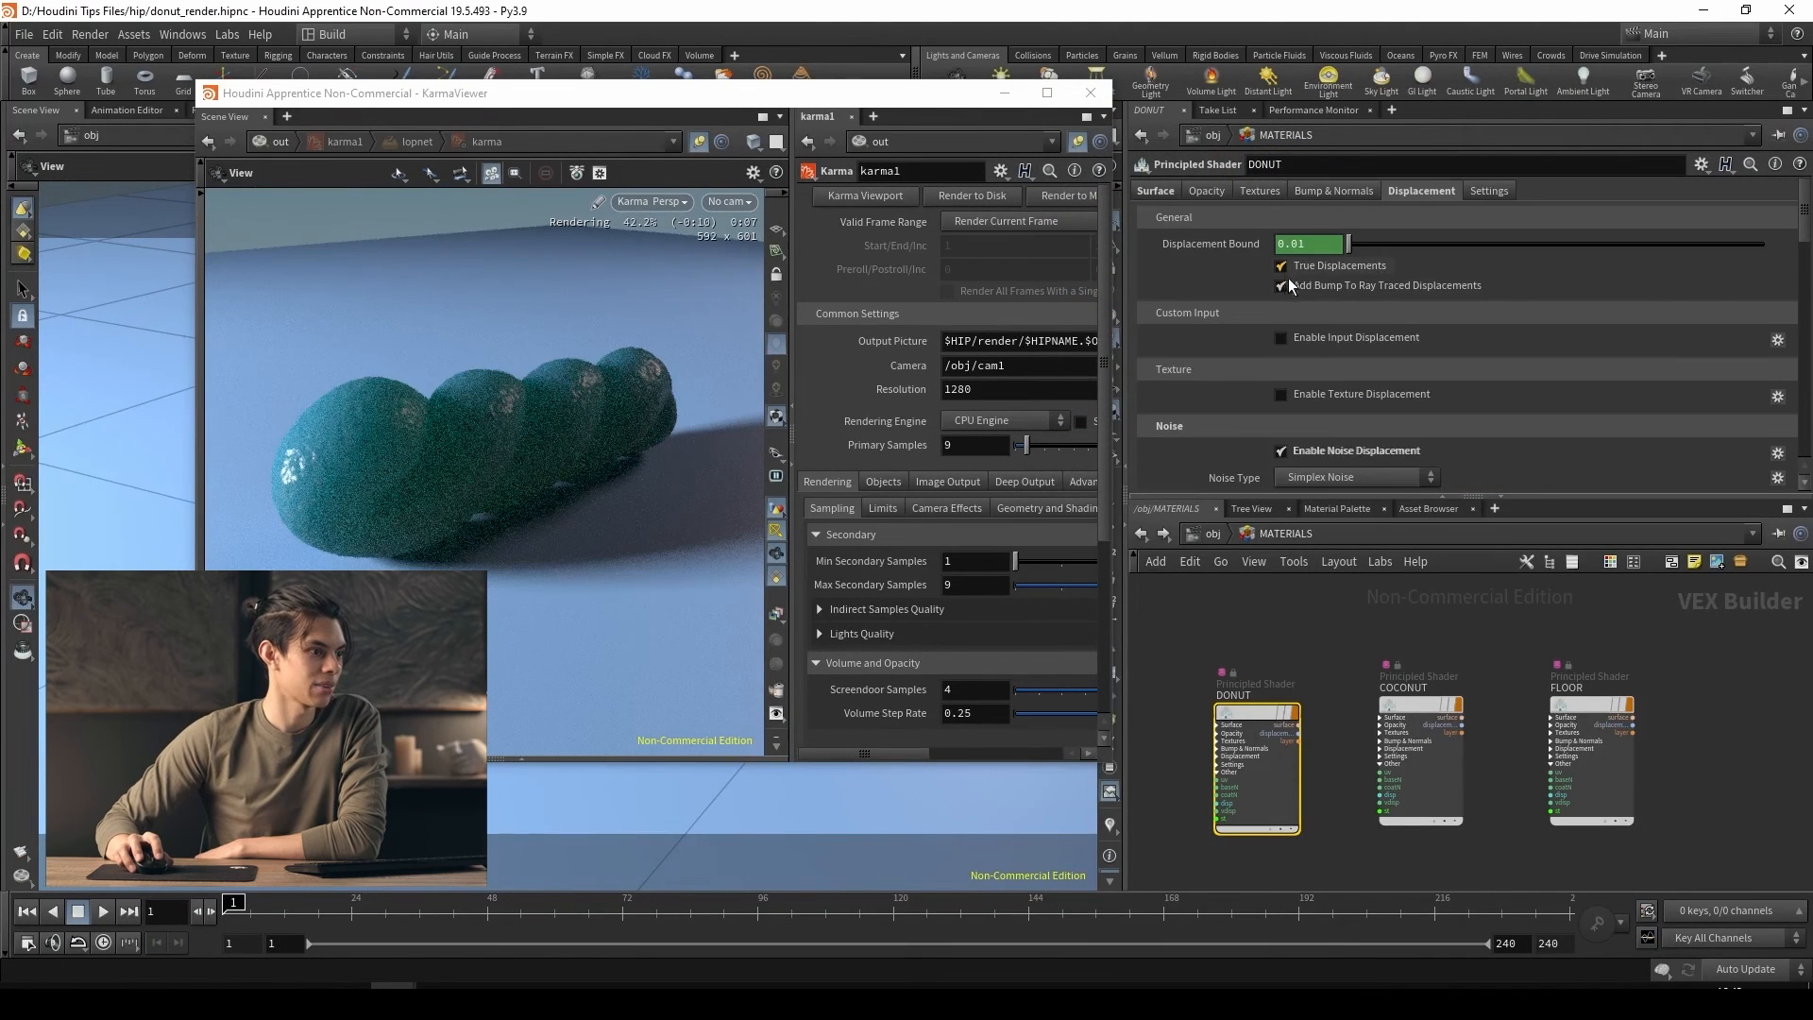
# Disable noise displacement on the DONUT shader and set its coat to 0
pyautogui.scroll(-5, 1288, 280)
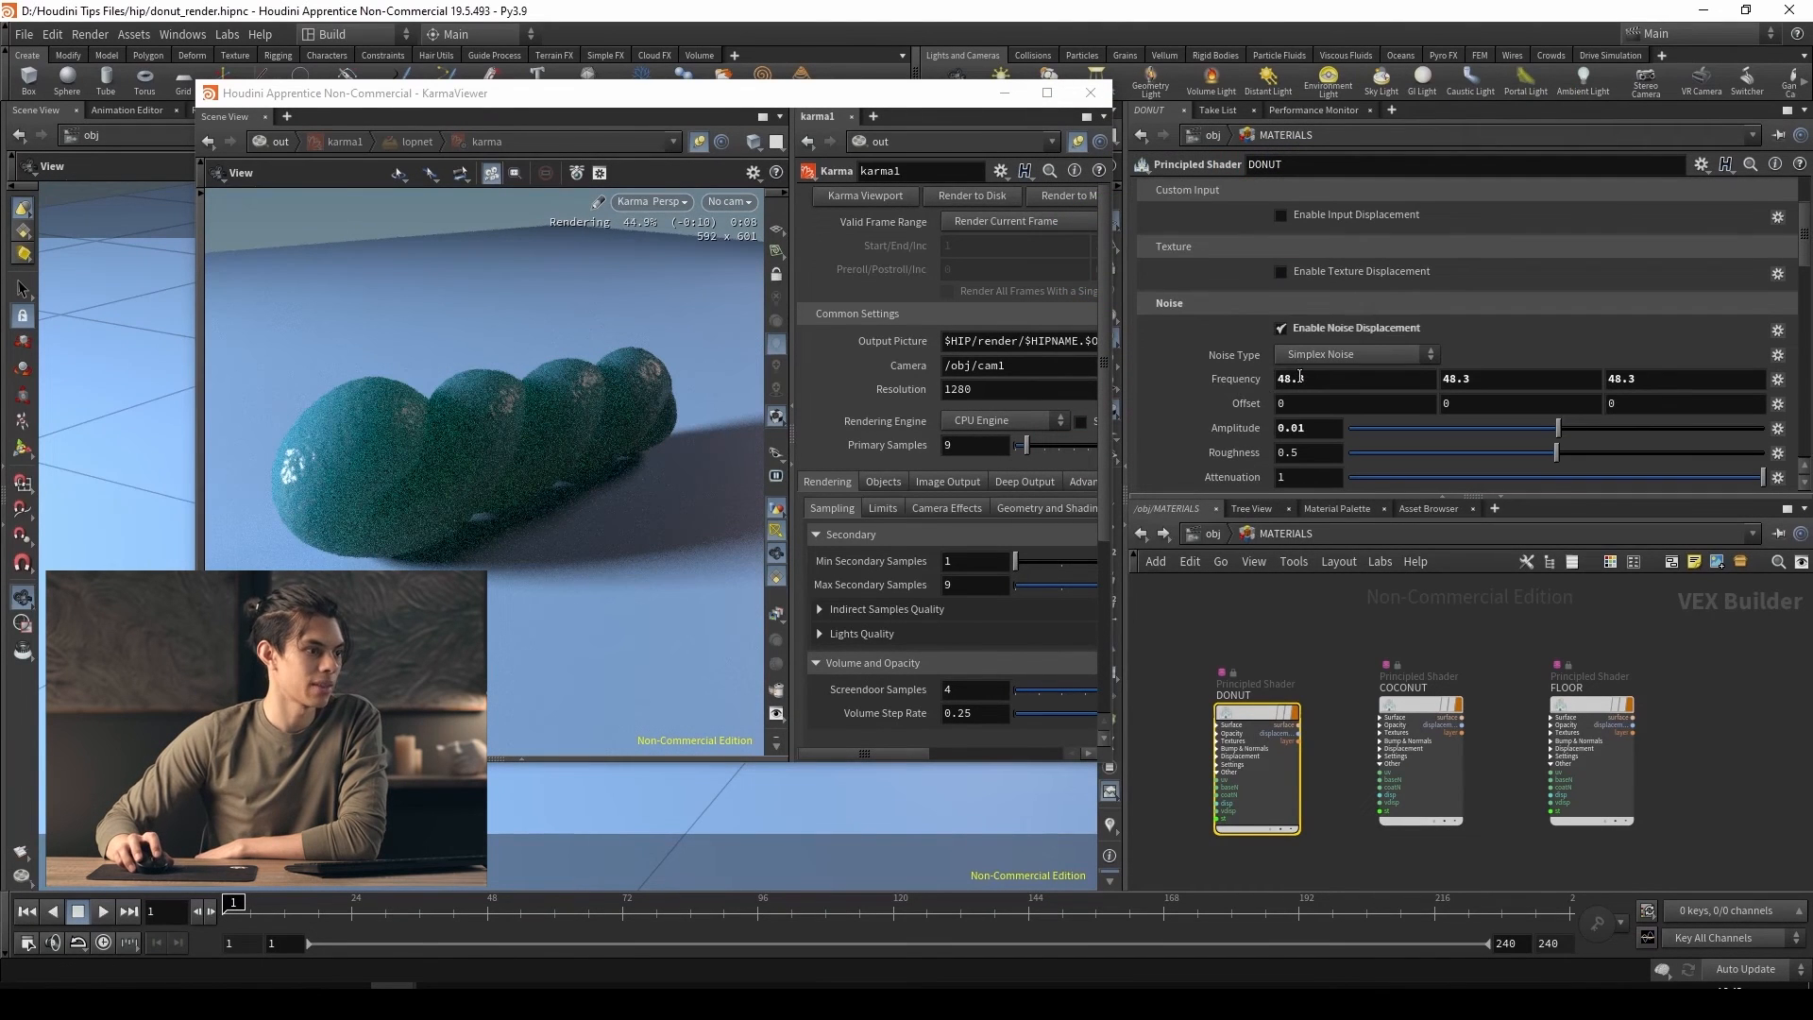
pyautogui.click(1281, 328)
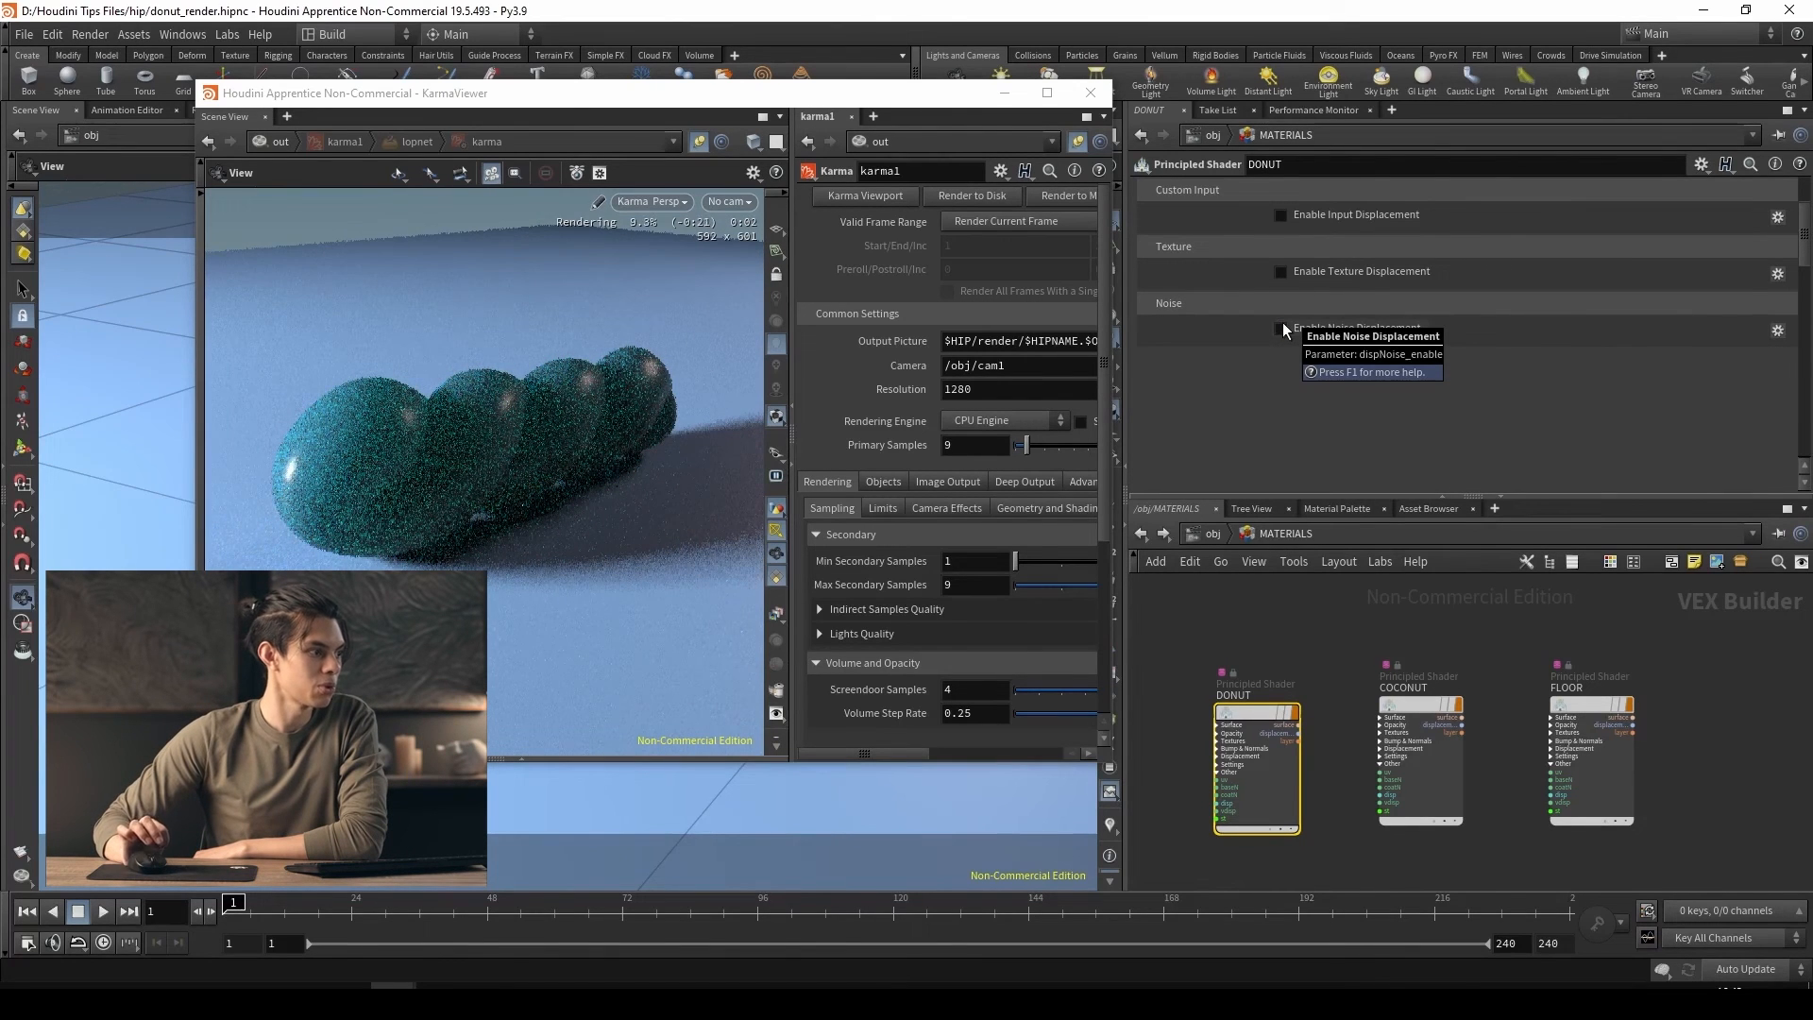
pyautogui.scroll(3, 1282, 321)
pyautogui.click(1258, 192)
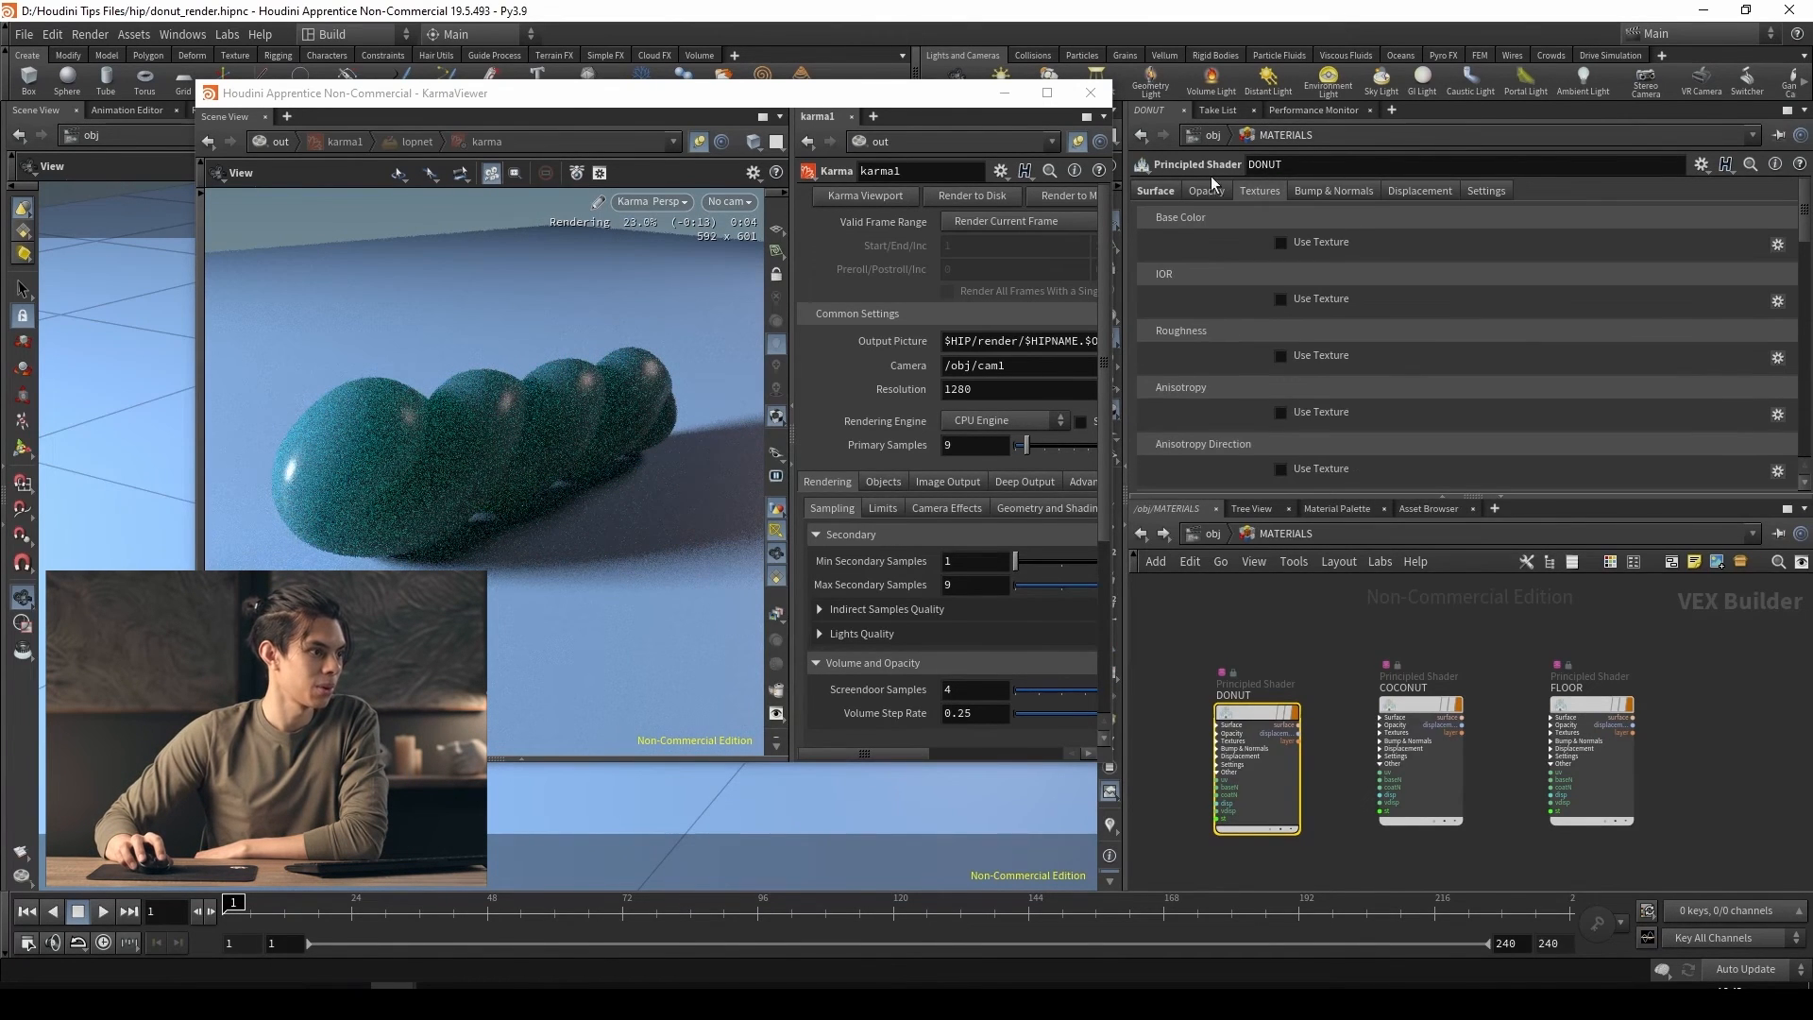
pyautogui.click(1160, 192)
pyautogui.scroll(-5, 1231, 418)
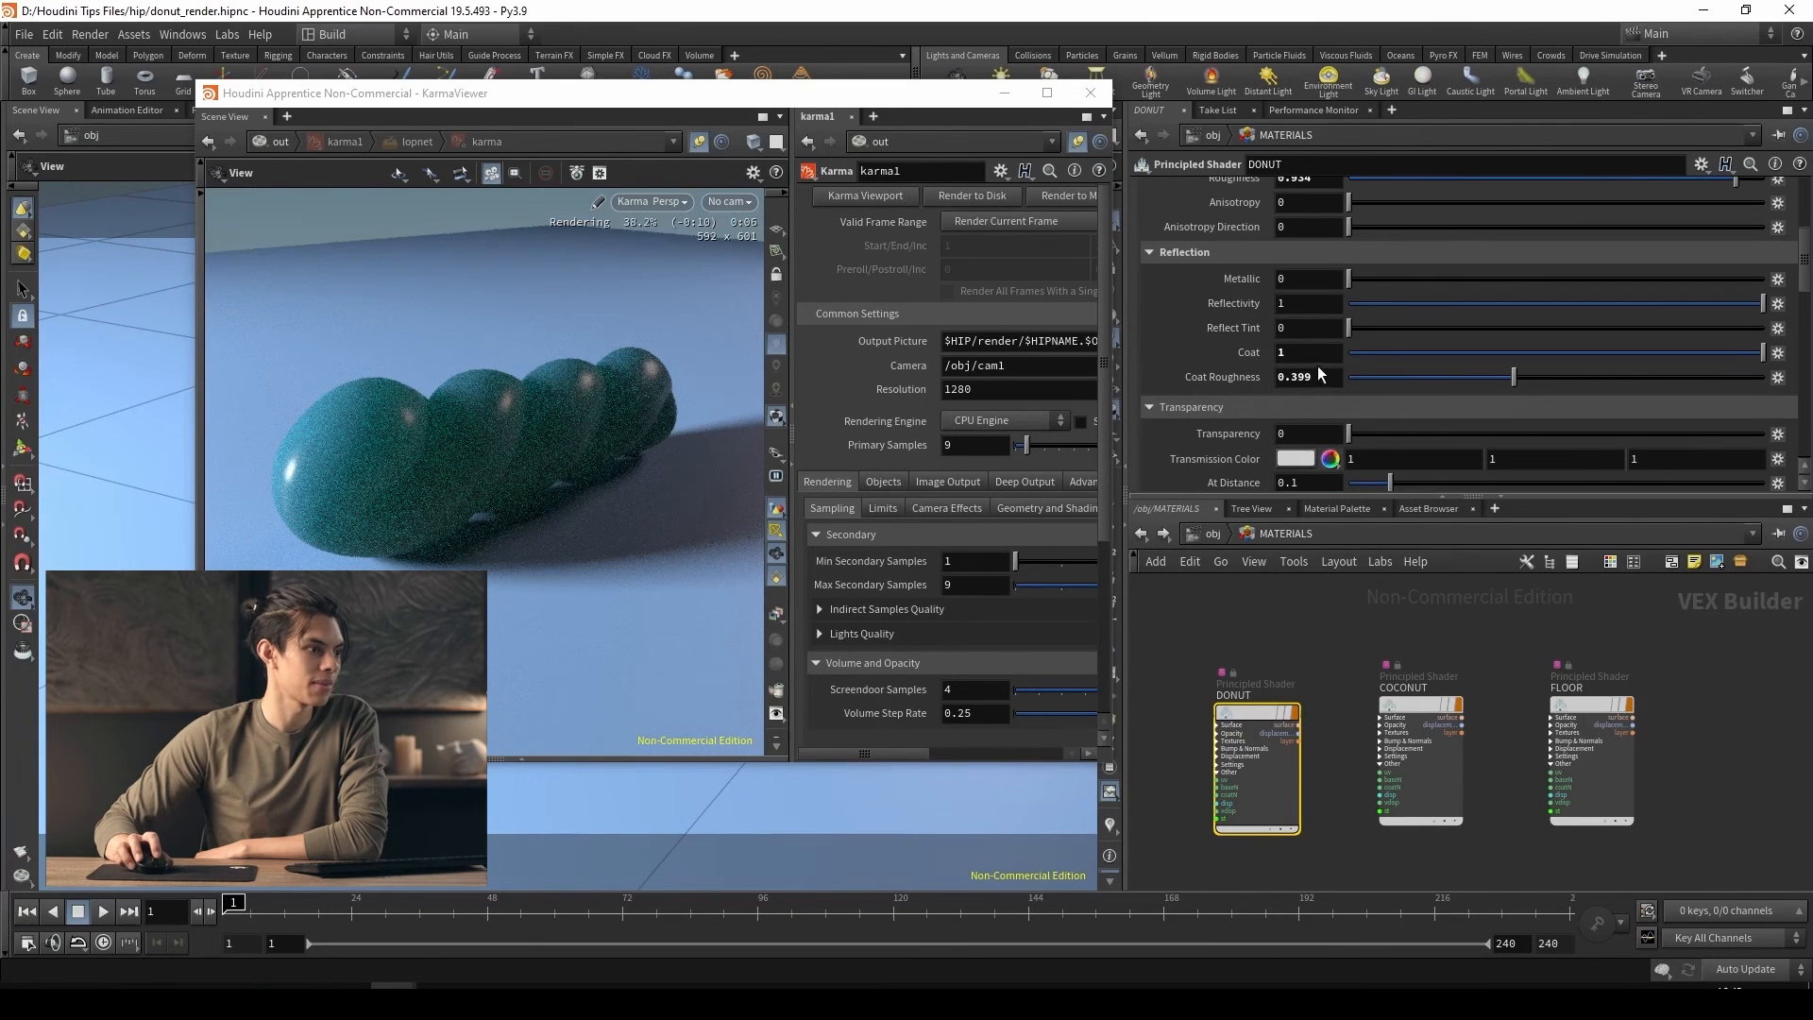
pyautogui.click(1434, 353)
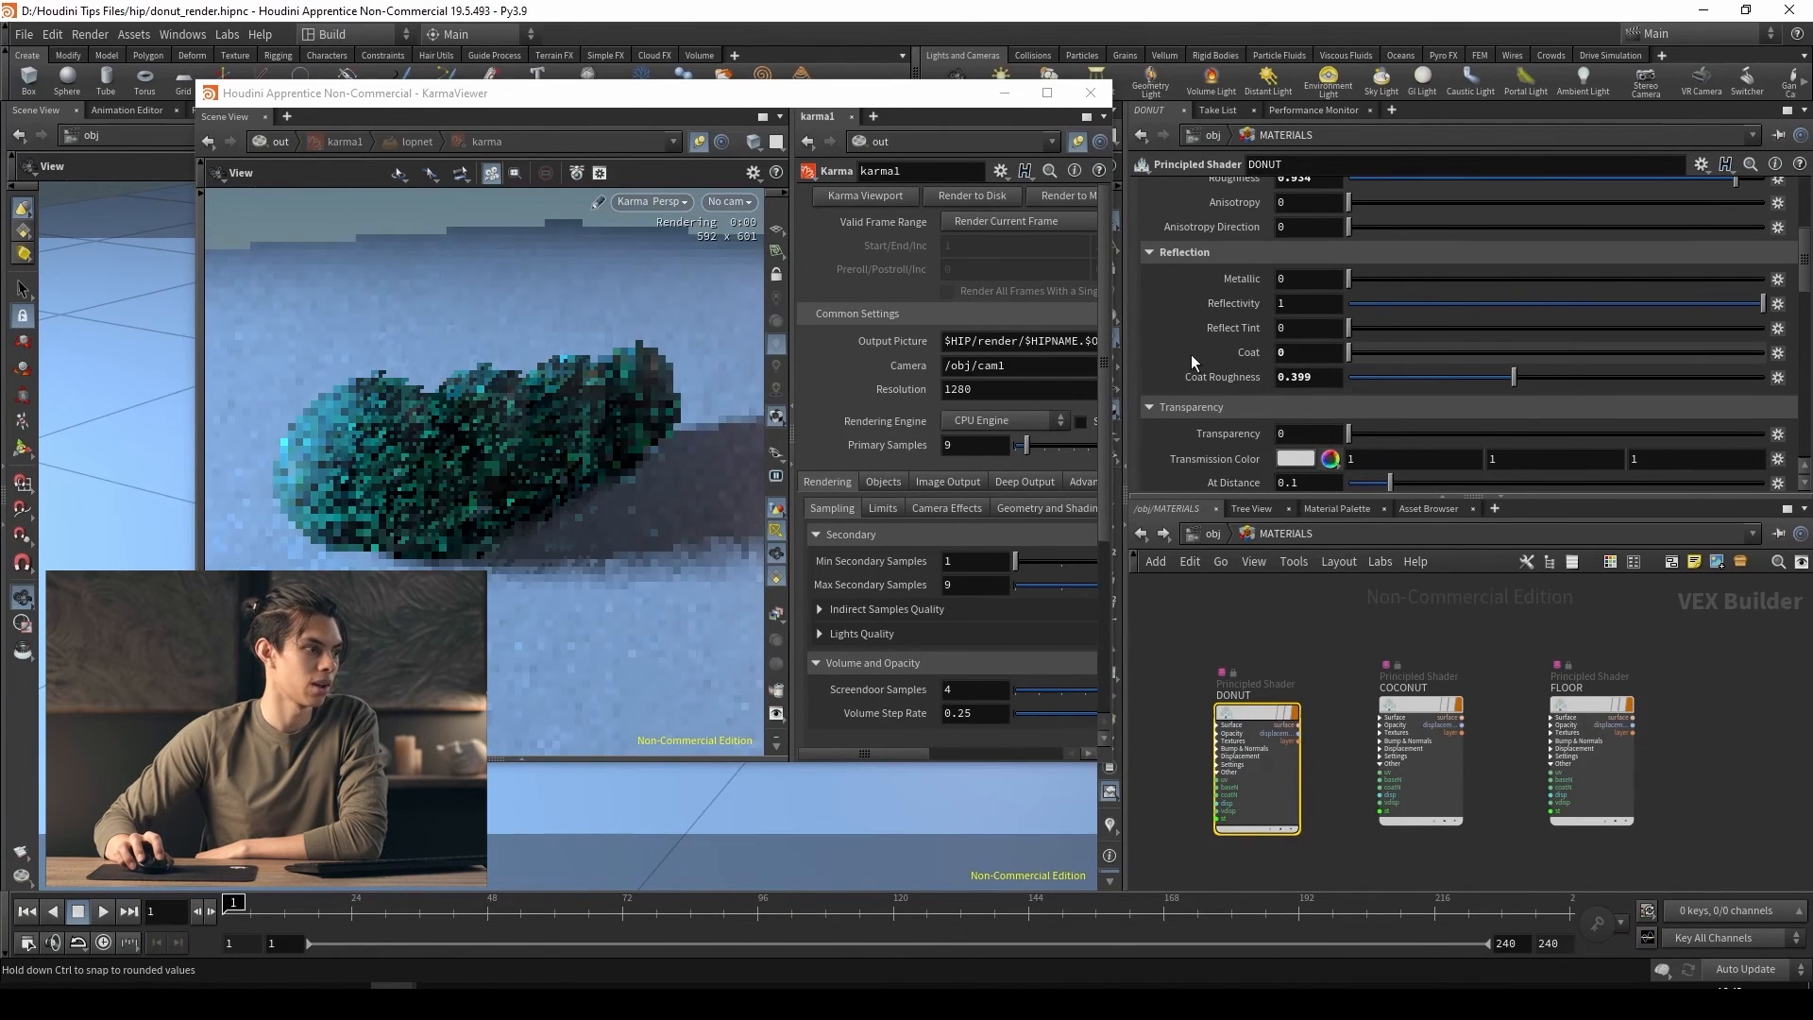
# Set the DONUT shader's specular roughness to 0 and widen the Karma viewer window to see the result
pyautogui.scroll(3, 1190, 378)
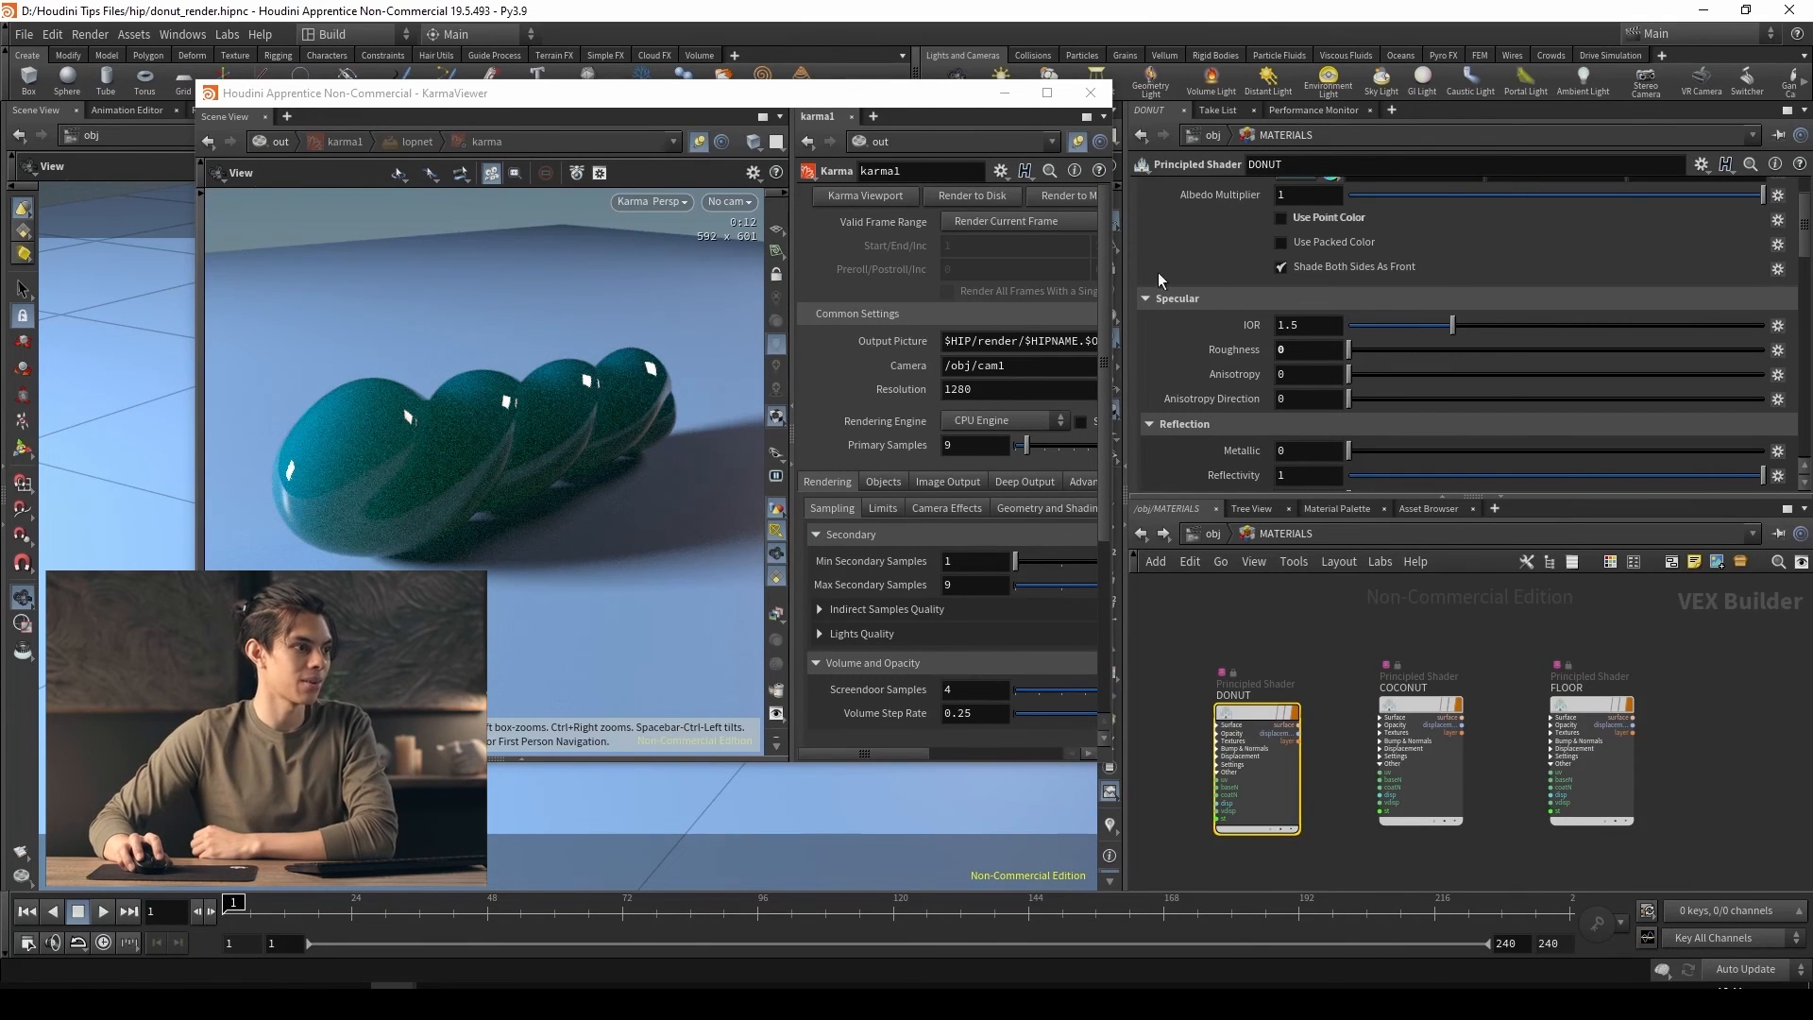
pyautogui.moveTo(1011, 92); pyautogui.dragTo(926, 102)
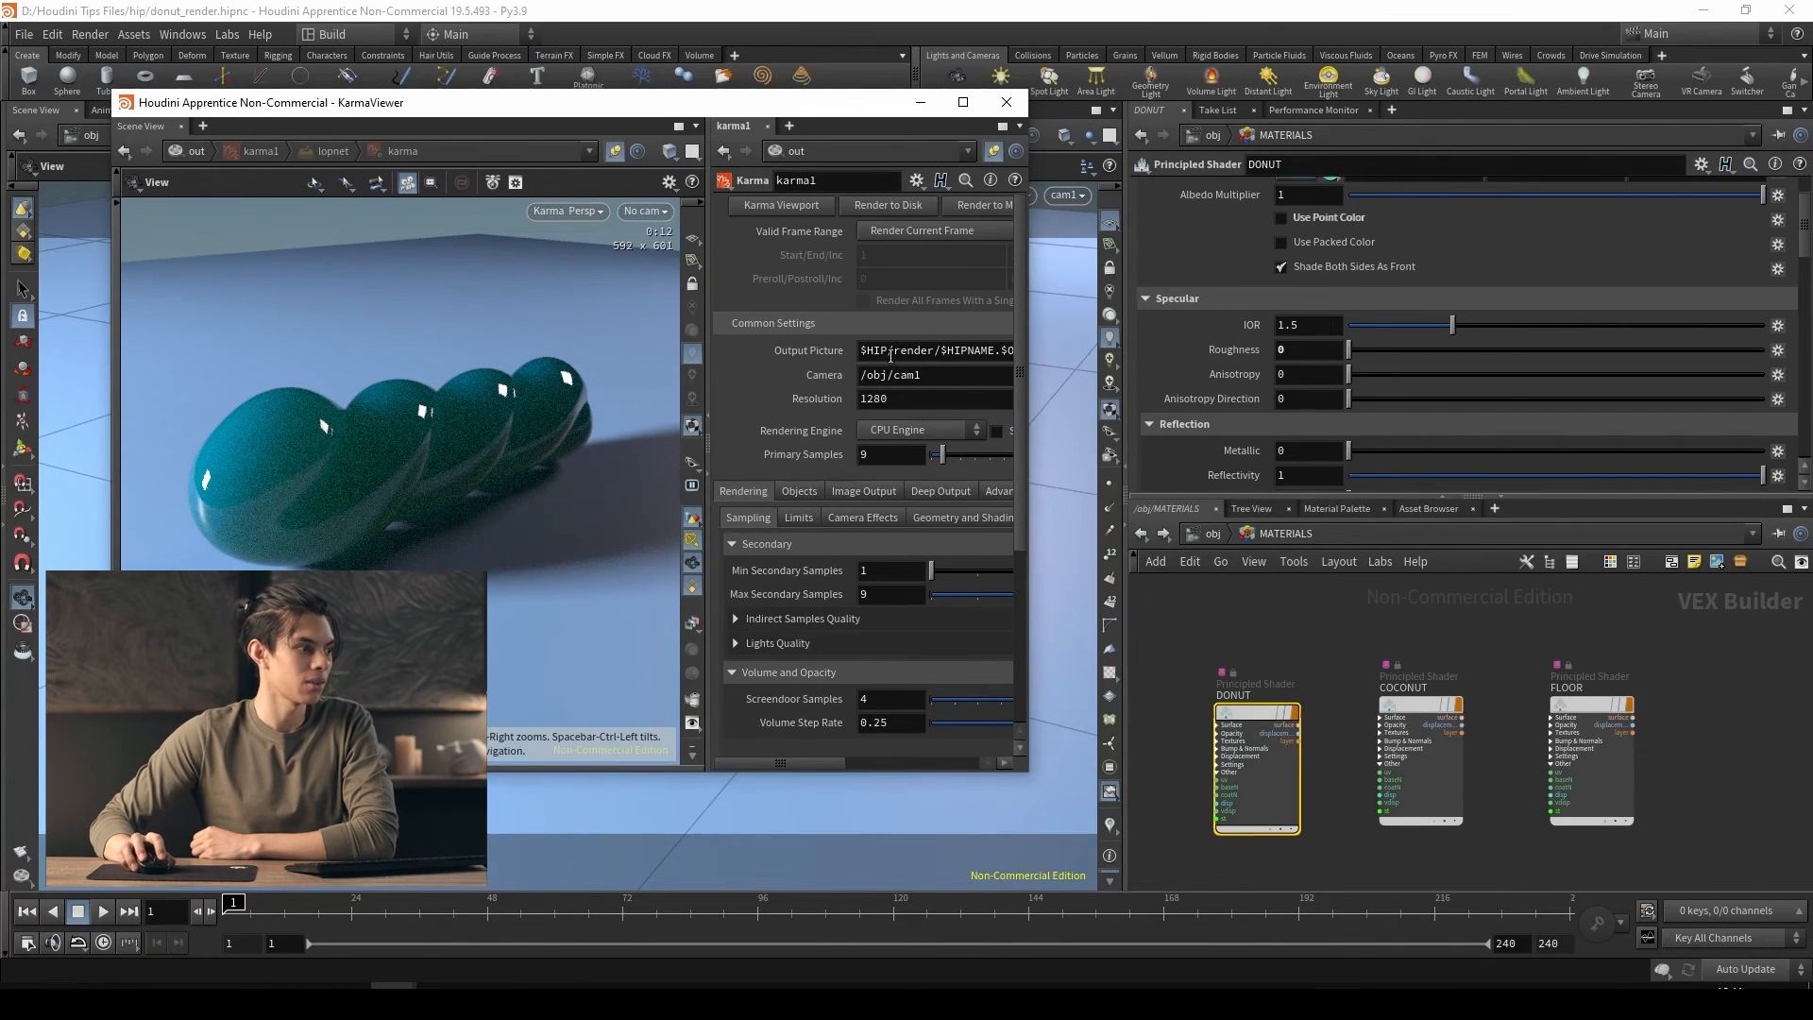
pyautogui.moveTo(1036, 386); pyautogui.dragTo(1218, 387)
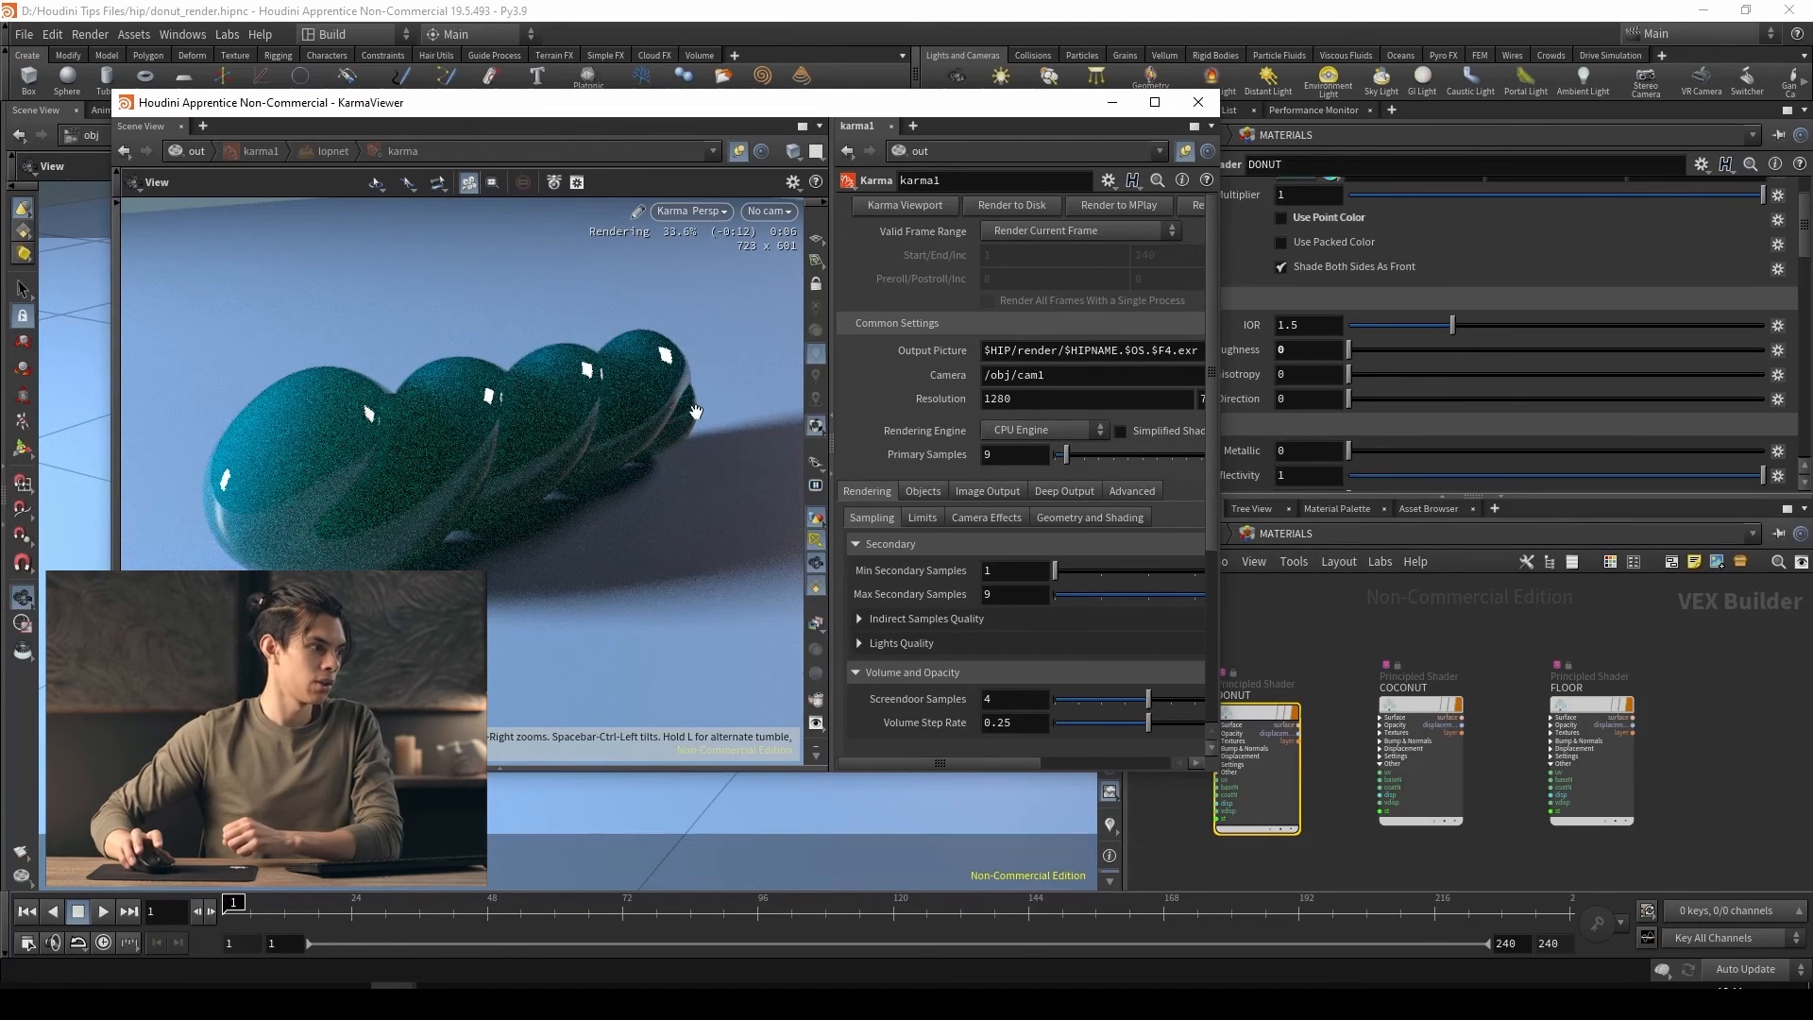
# Switch the Karma viewer from Karma rendering back to the standard viewport display and close its window
pyautogui.click(690, 211)
pyautogui.click(680, 280)
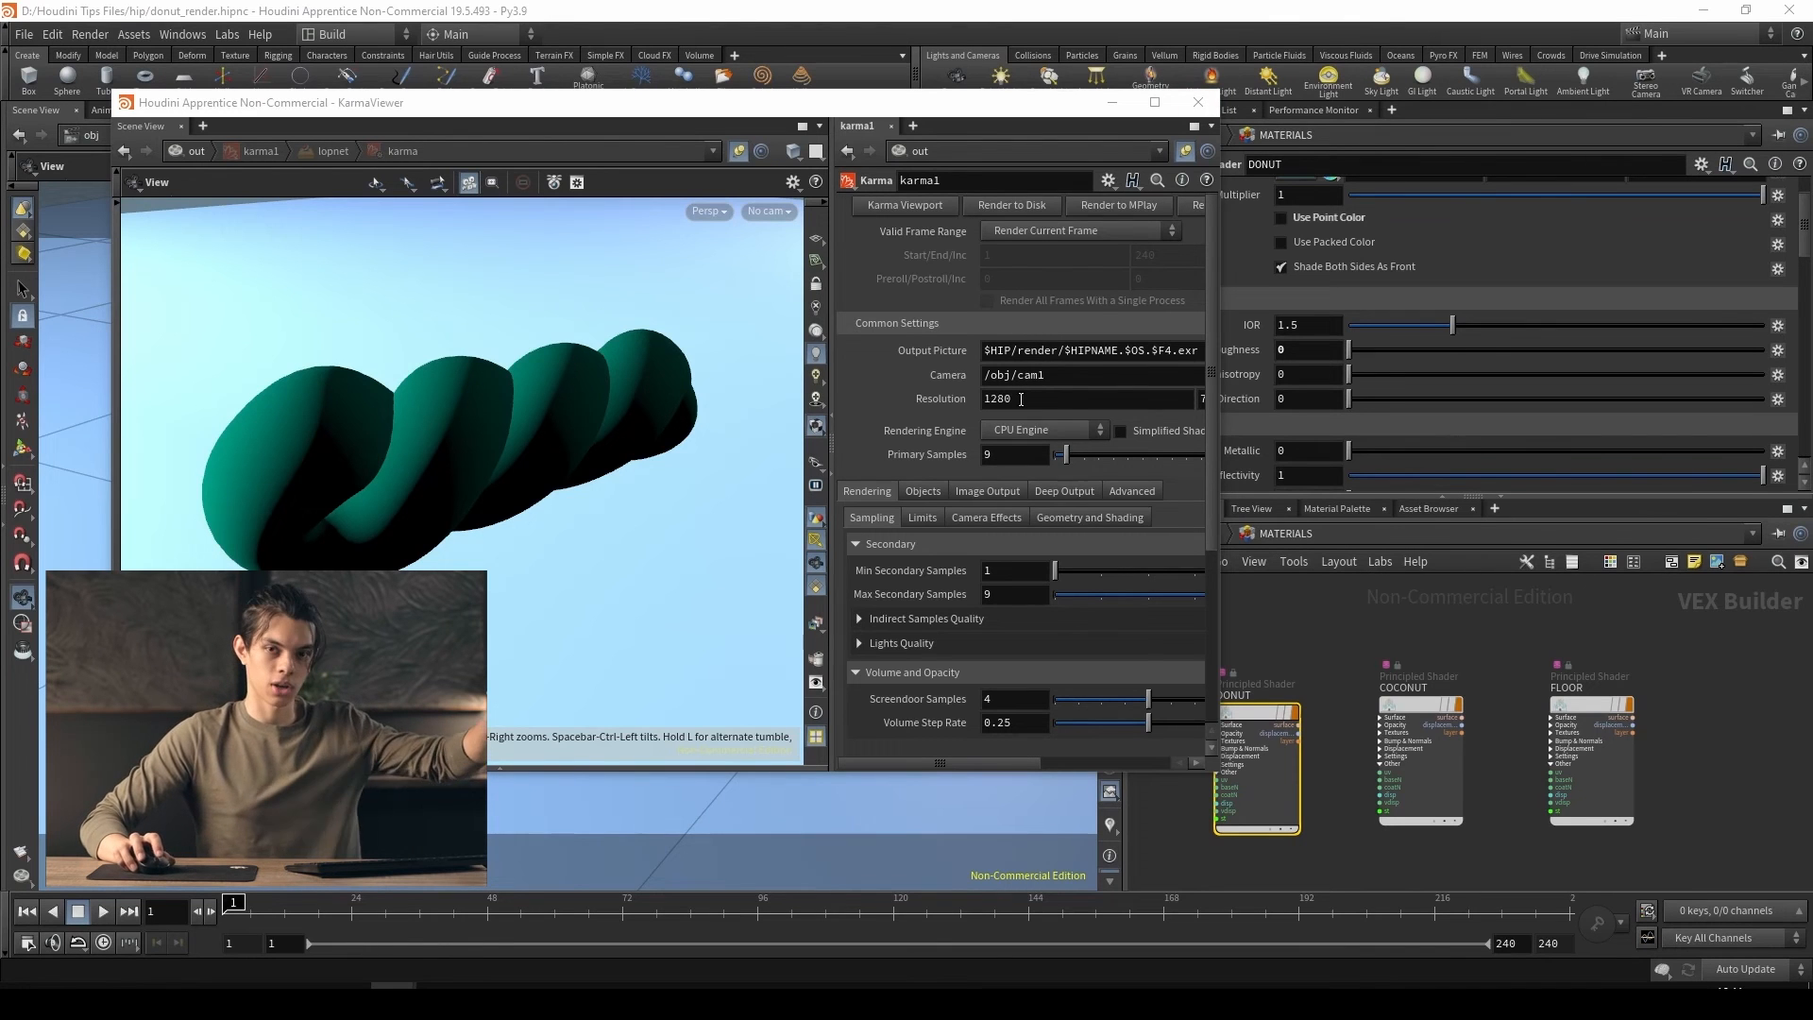
pyautogui.click(1198, 101)
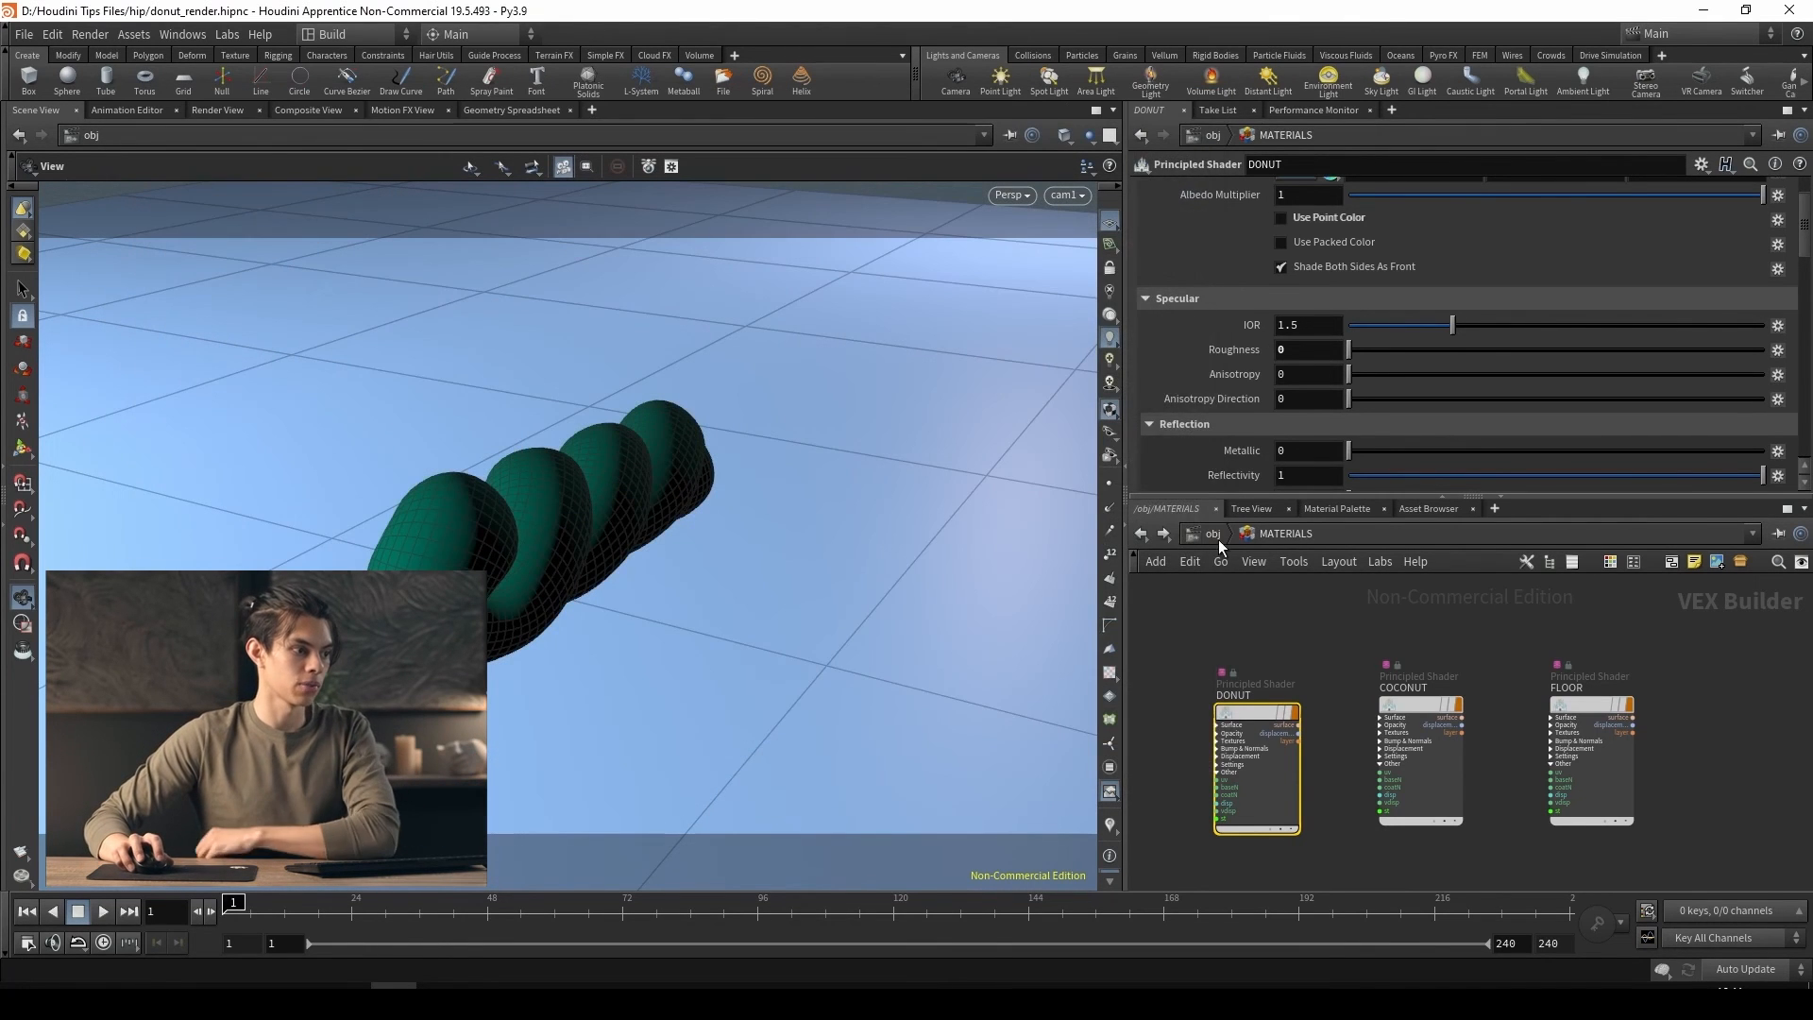
# Switch from MATERIALS to the out network and render karma1 to disk in the background
pyautogui.click(1218, 541)
pyautogui.click(1228, 664)
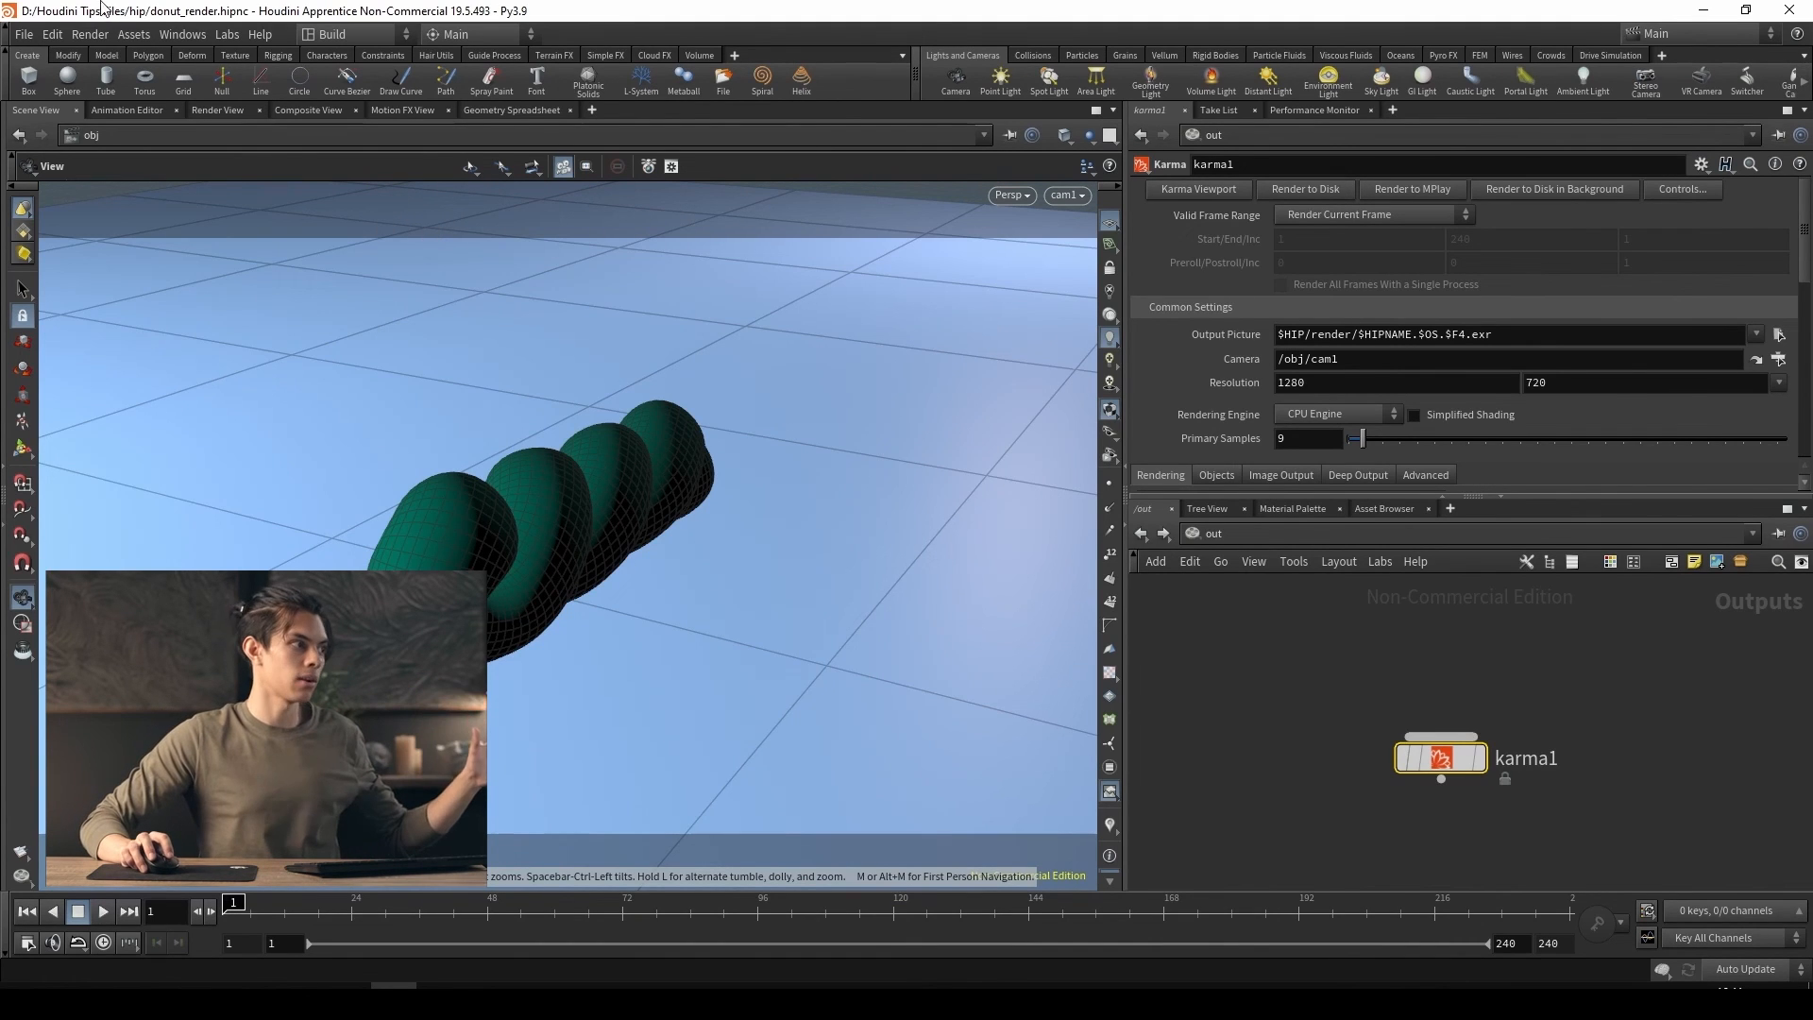
# Open the render scheduler, enlarge it to follow the karma1 job's progress and command, and close it
pyautogui.click(91, 35)
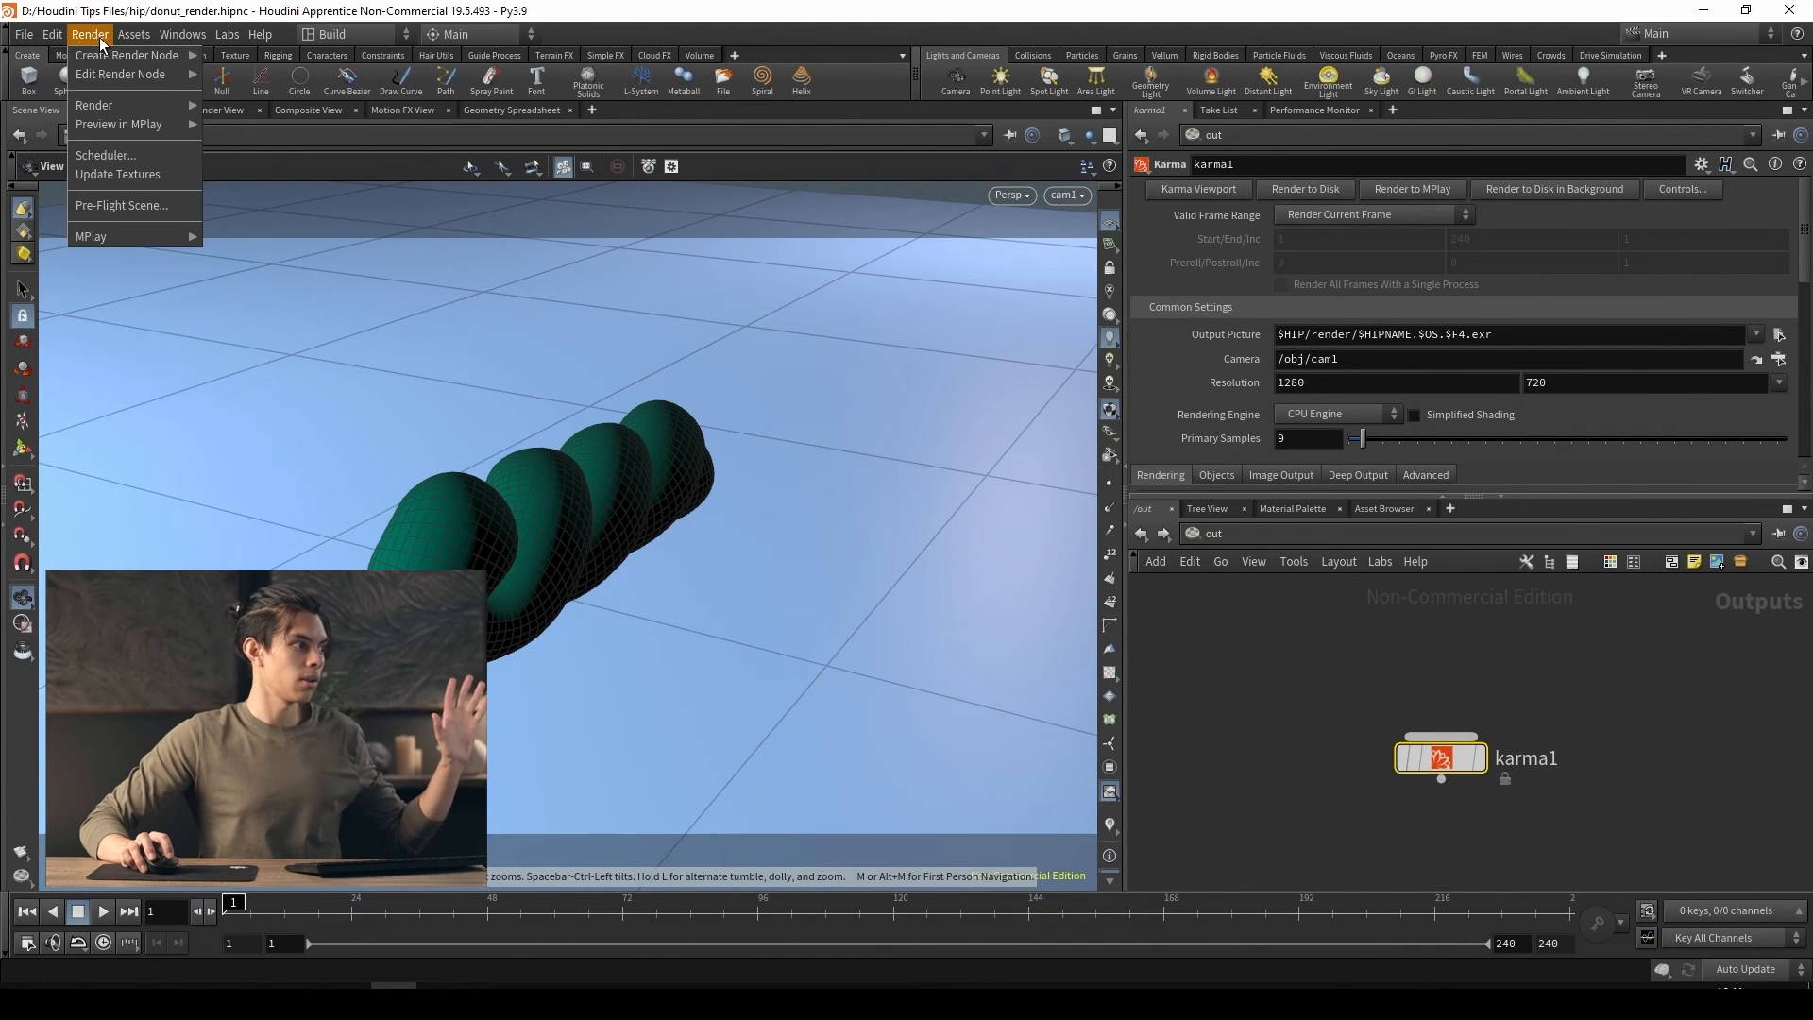
pyautogui.click(96, 156)
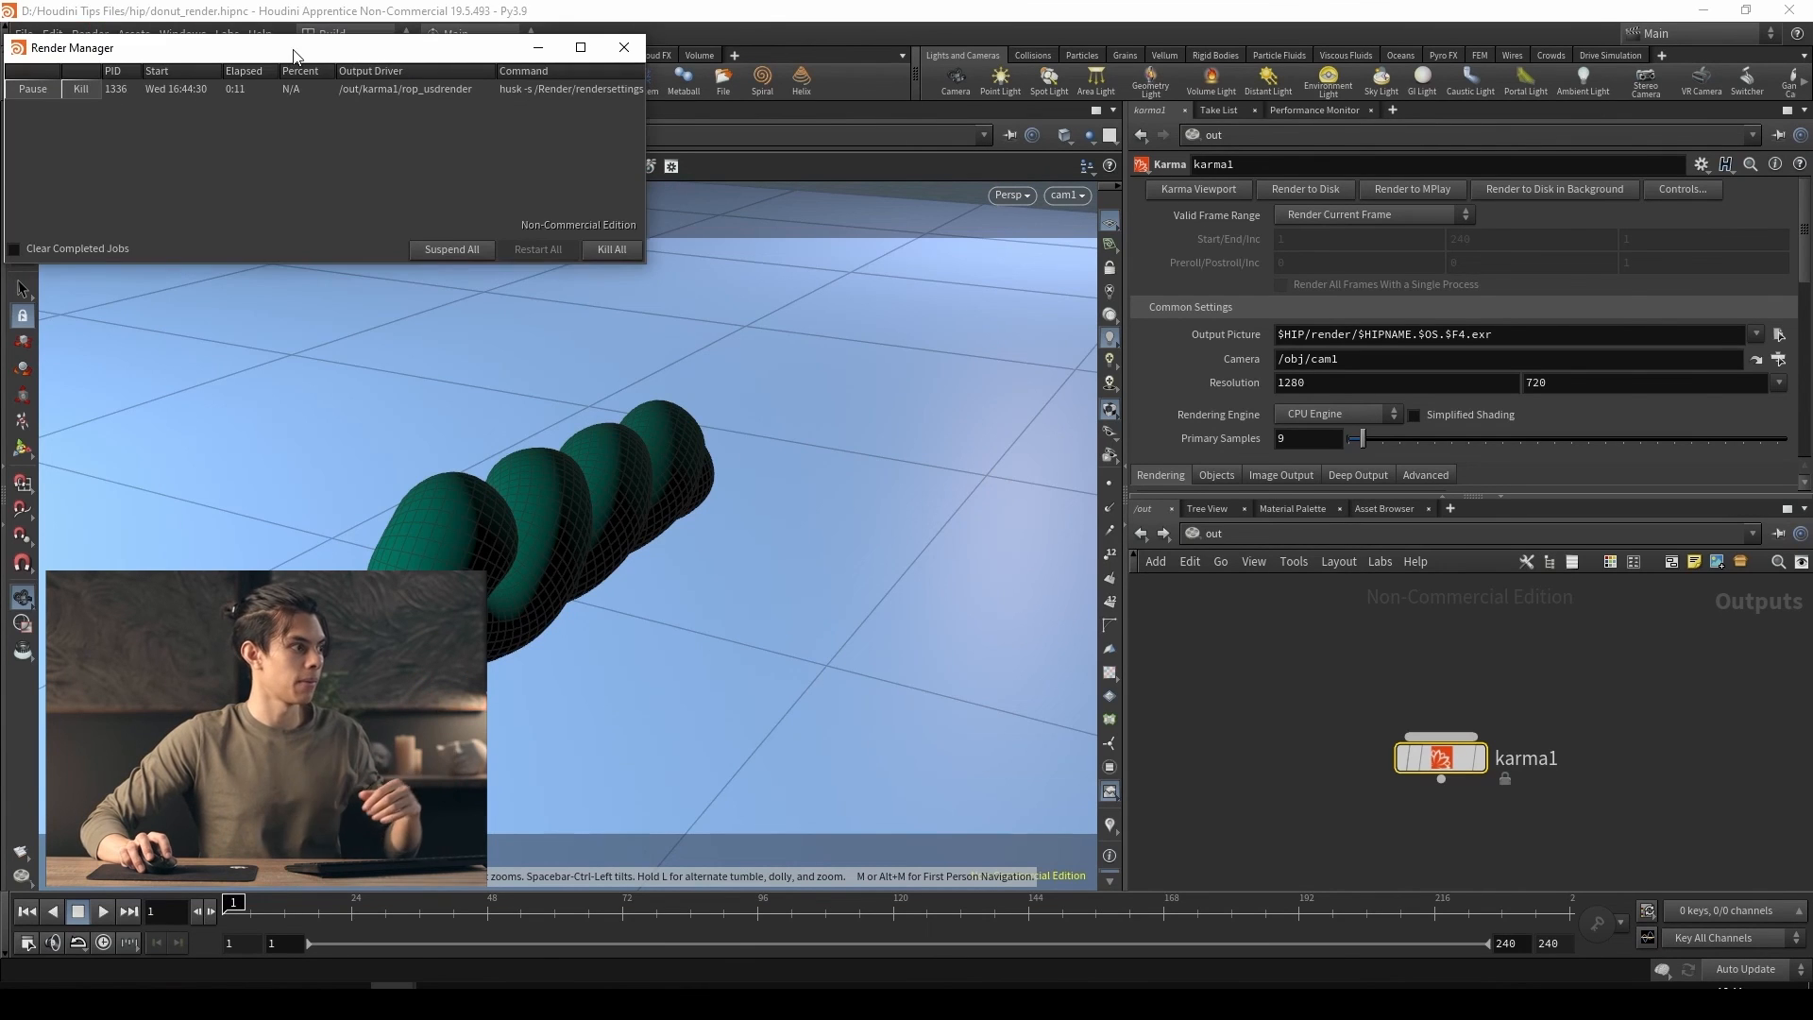
pyautogui.moveTo(294, 55); pyautogui.dragTo(382, 157)
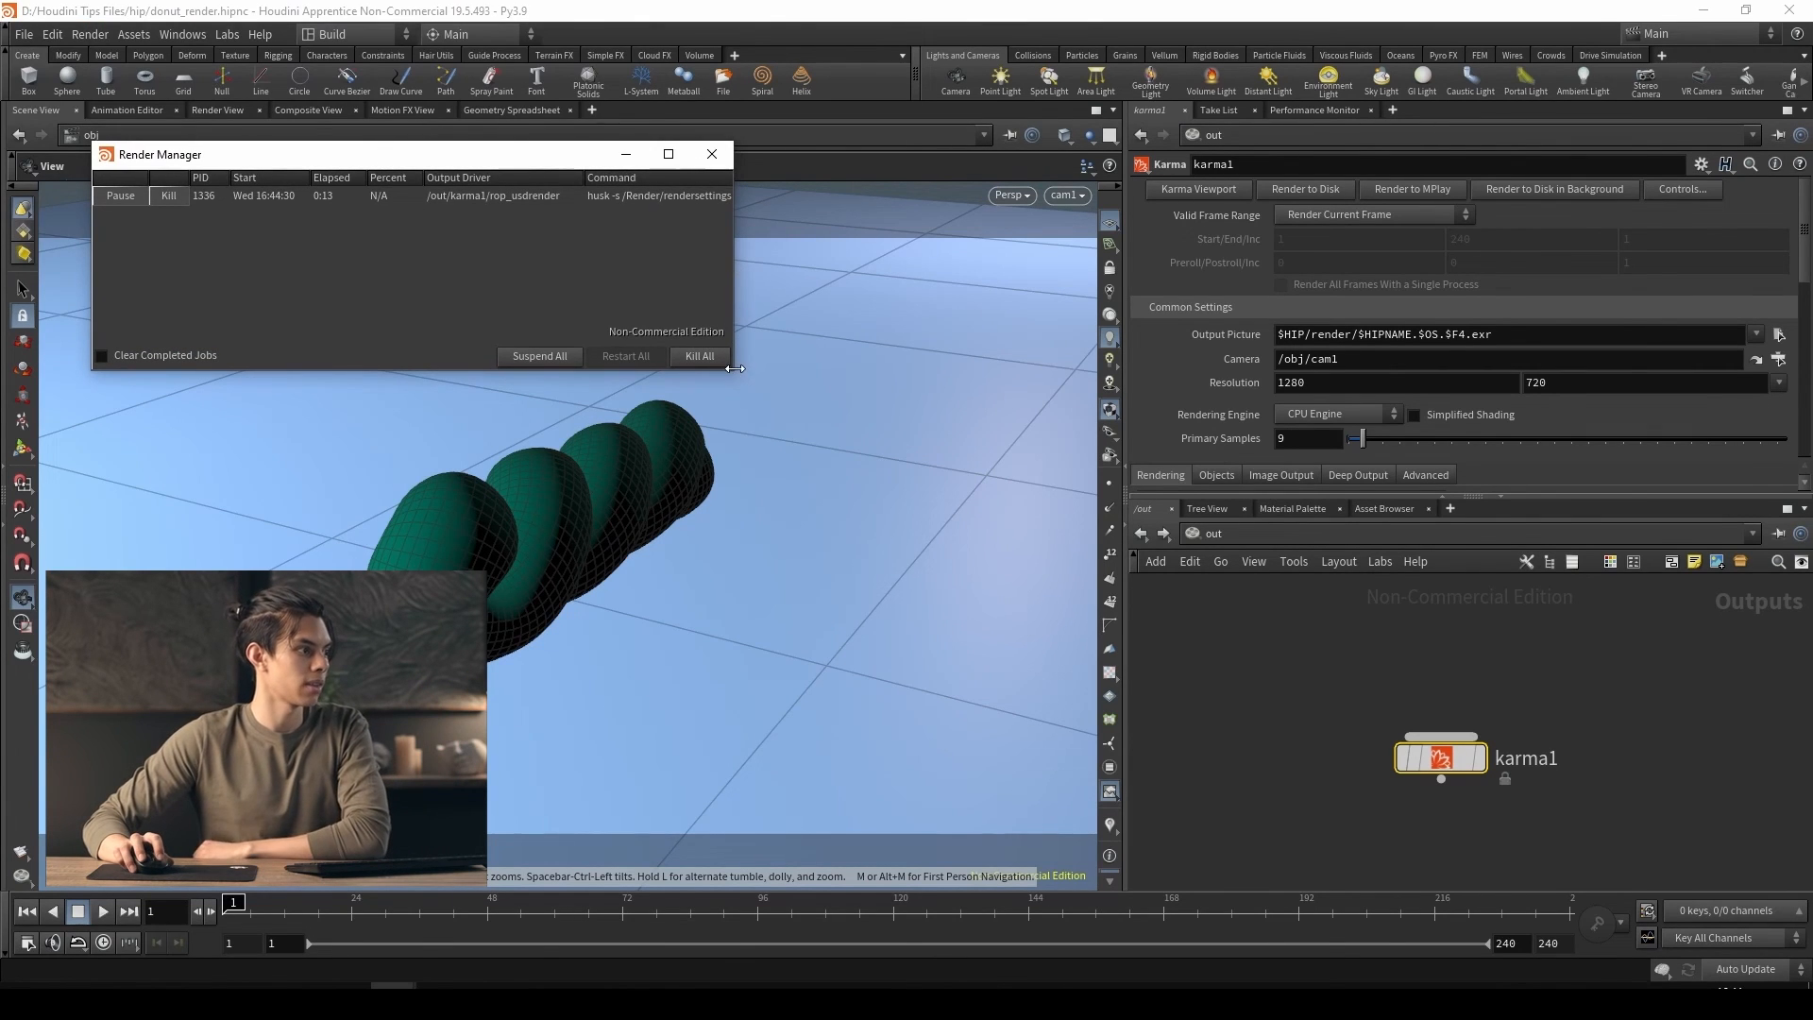
pyautogui.moveTo(735, 368); pyautogui.dragTo(965, 457)
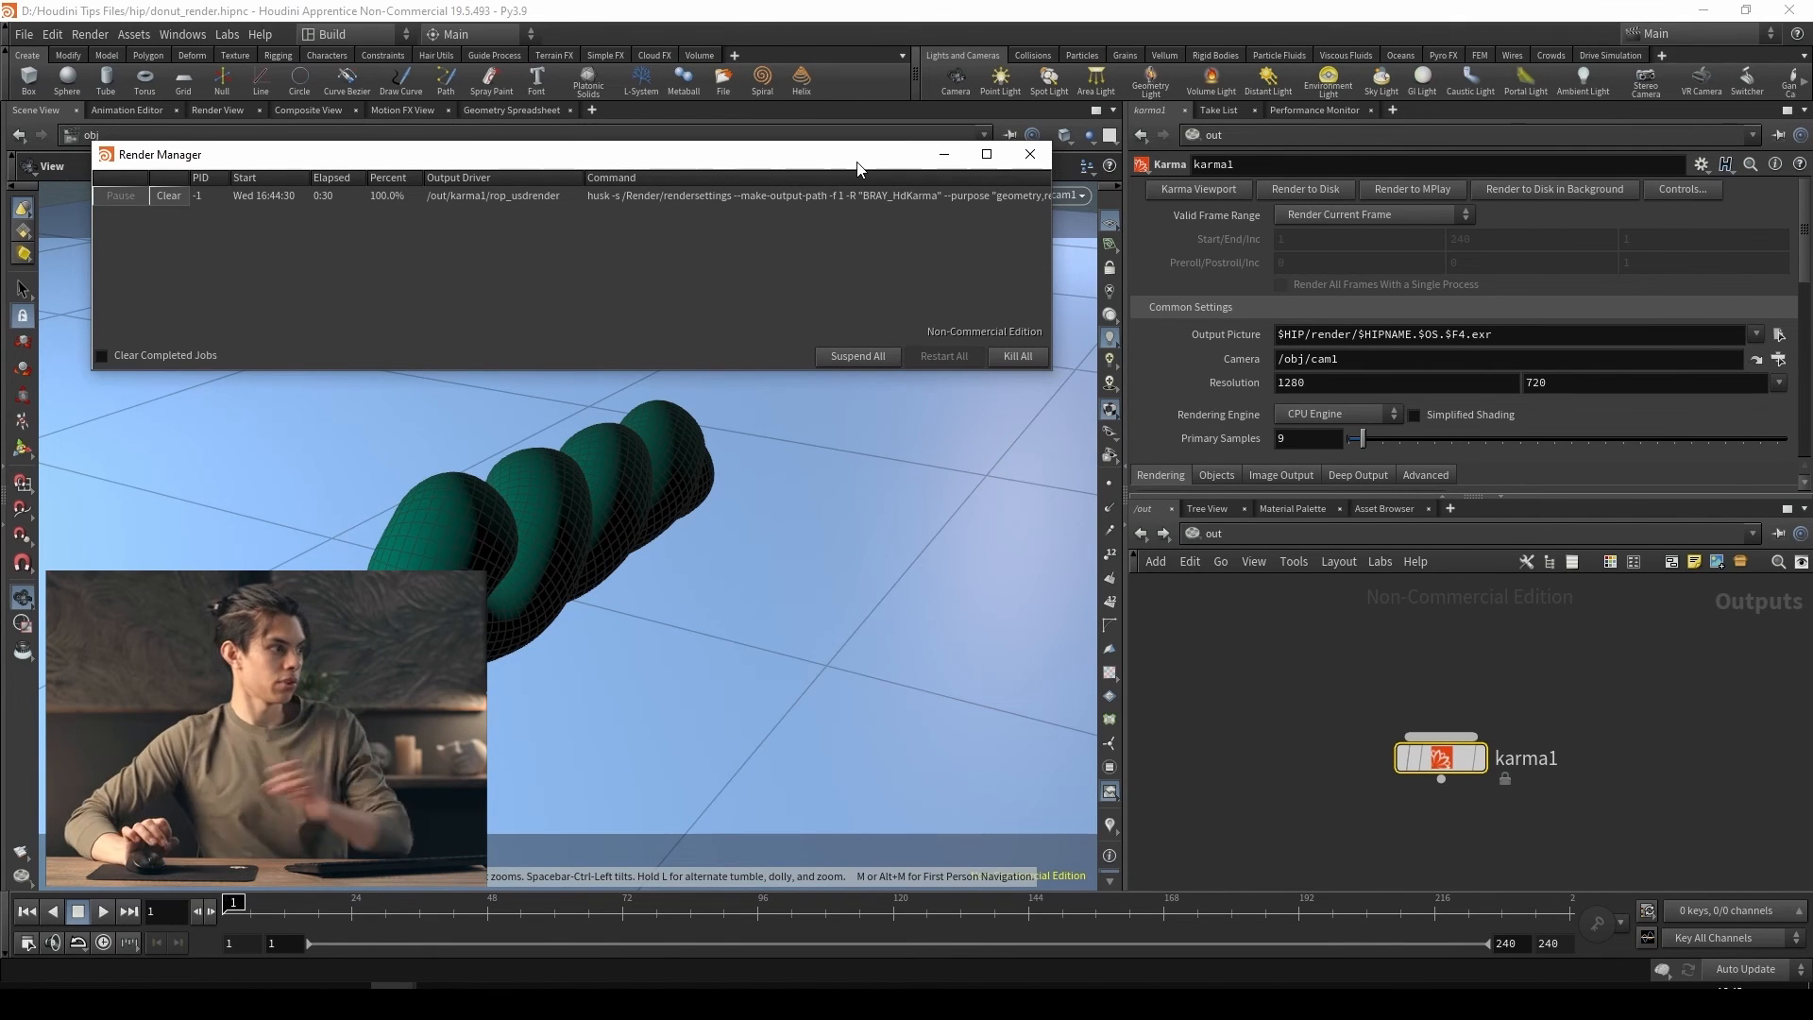
pyautogui.click(1029, 153)
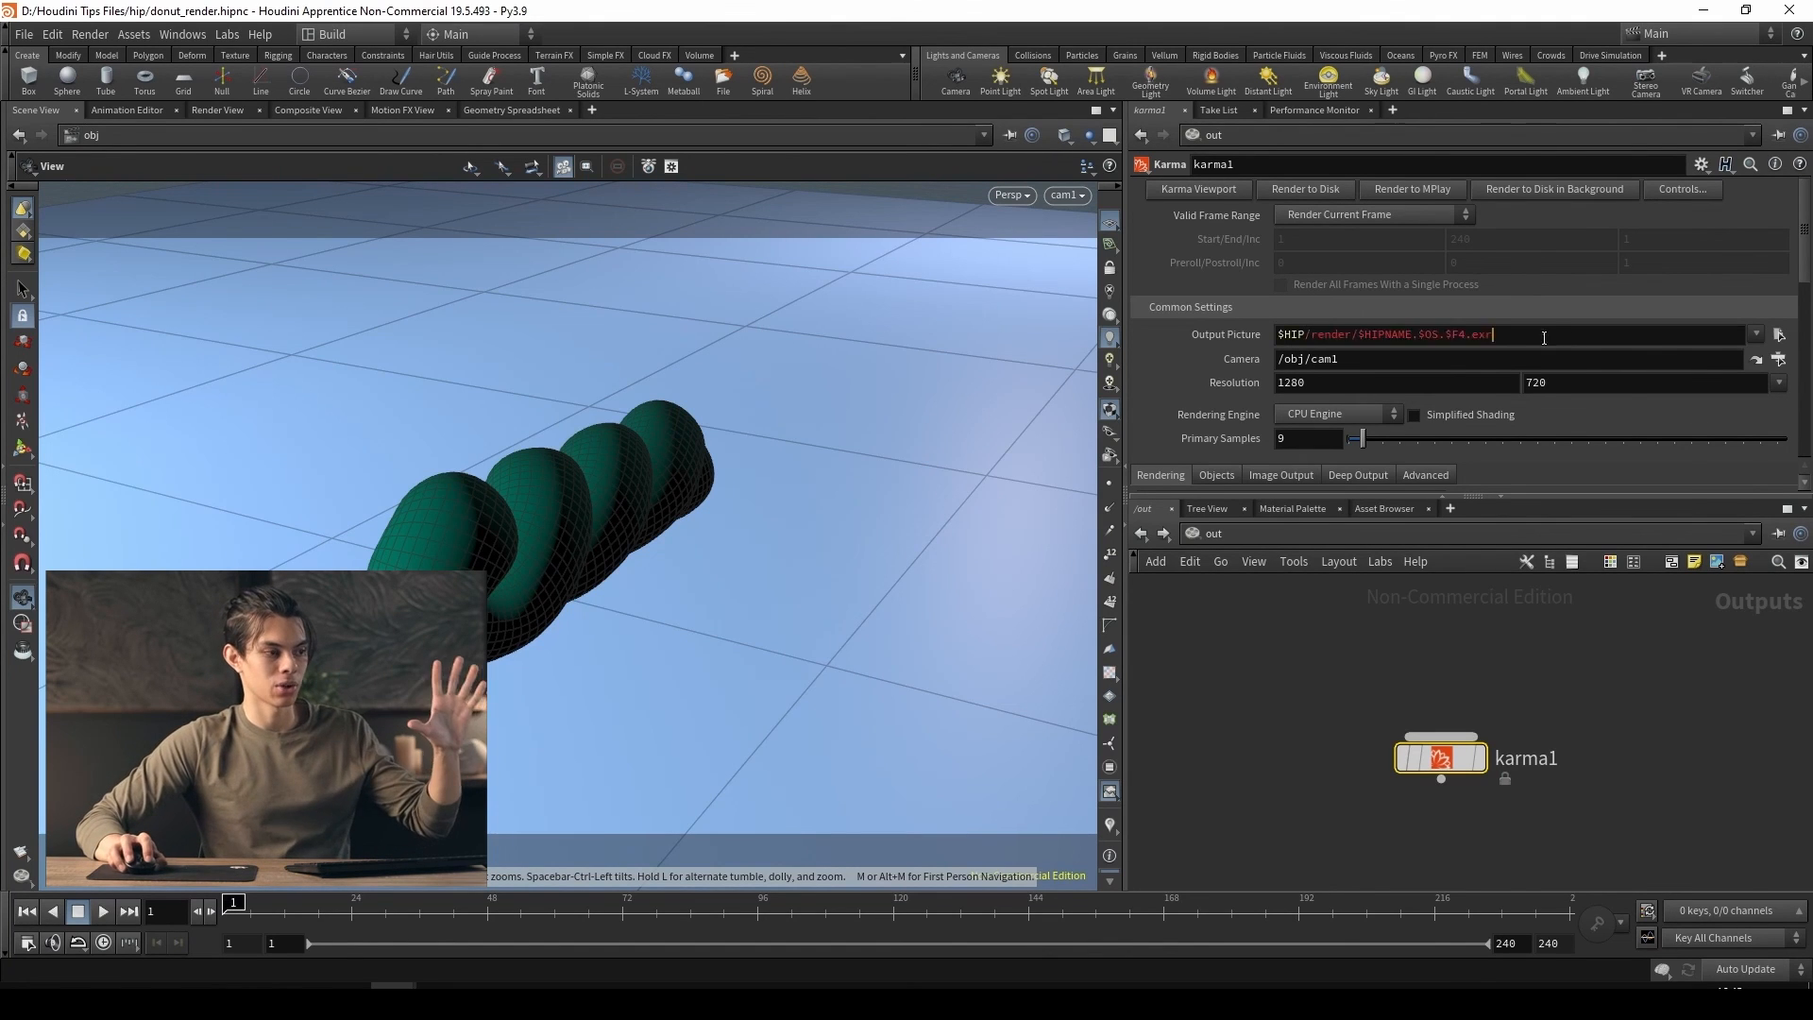
# Examine the parts of karma1's output picture path: $HIP, the render folder, $HIPNAME, $OS and $F4
pyautogui.moveTo(1542, 336); pyautogui.dragTo(1274, 344)
pyautogui.click(1635, 722)
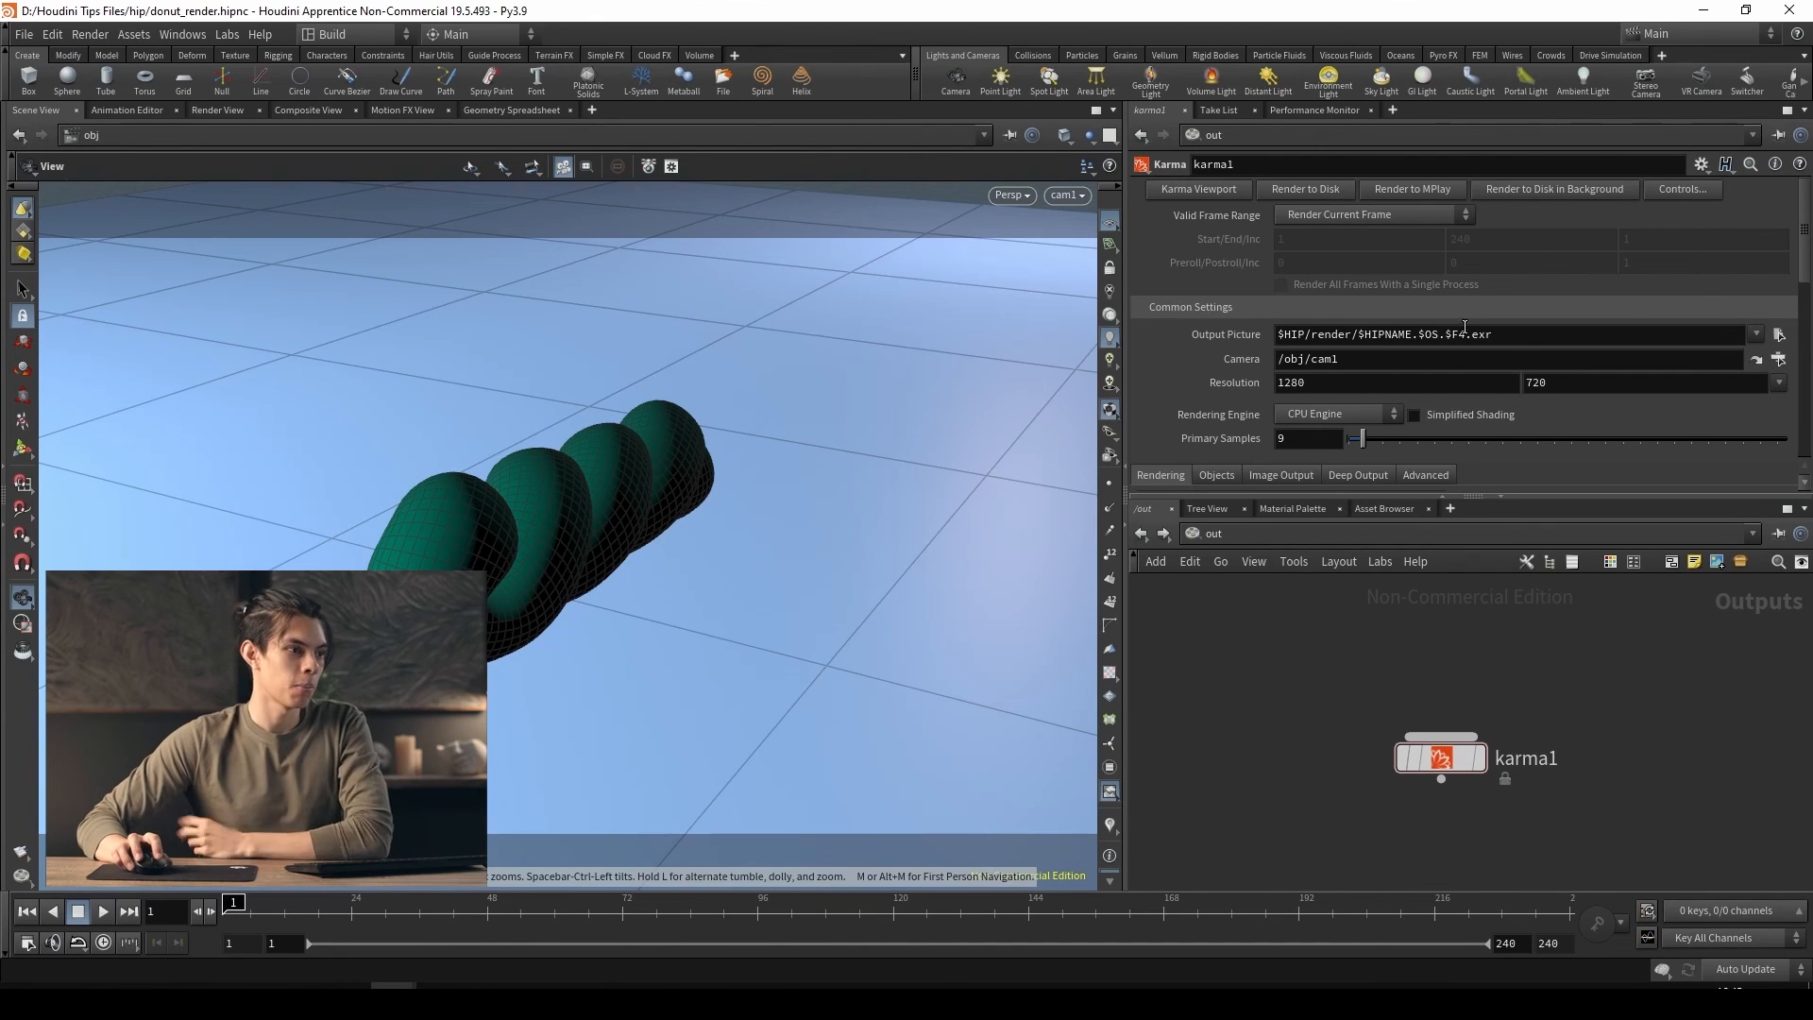
pyautogui.doubleClick(1304, 333)
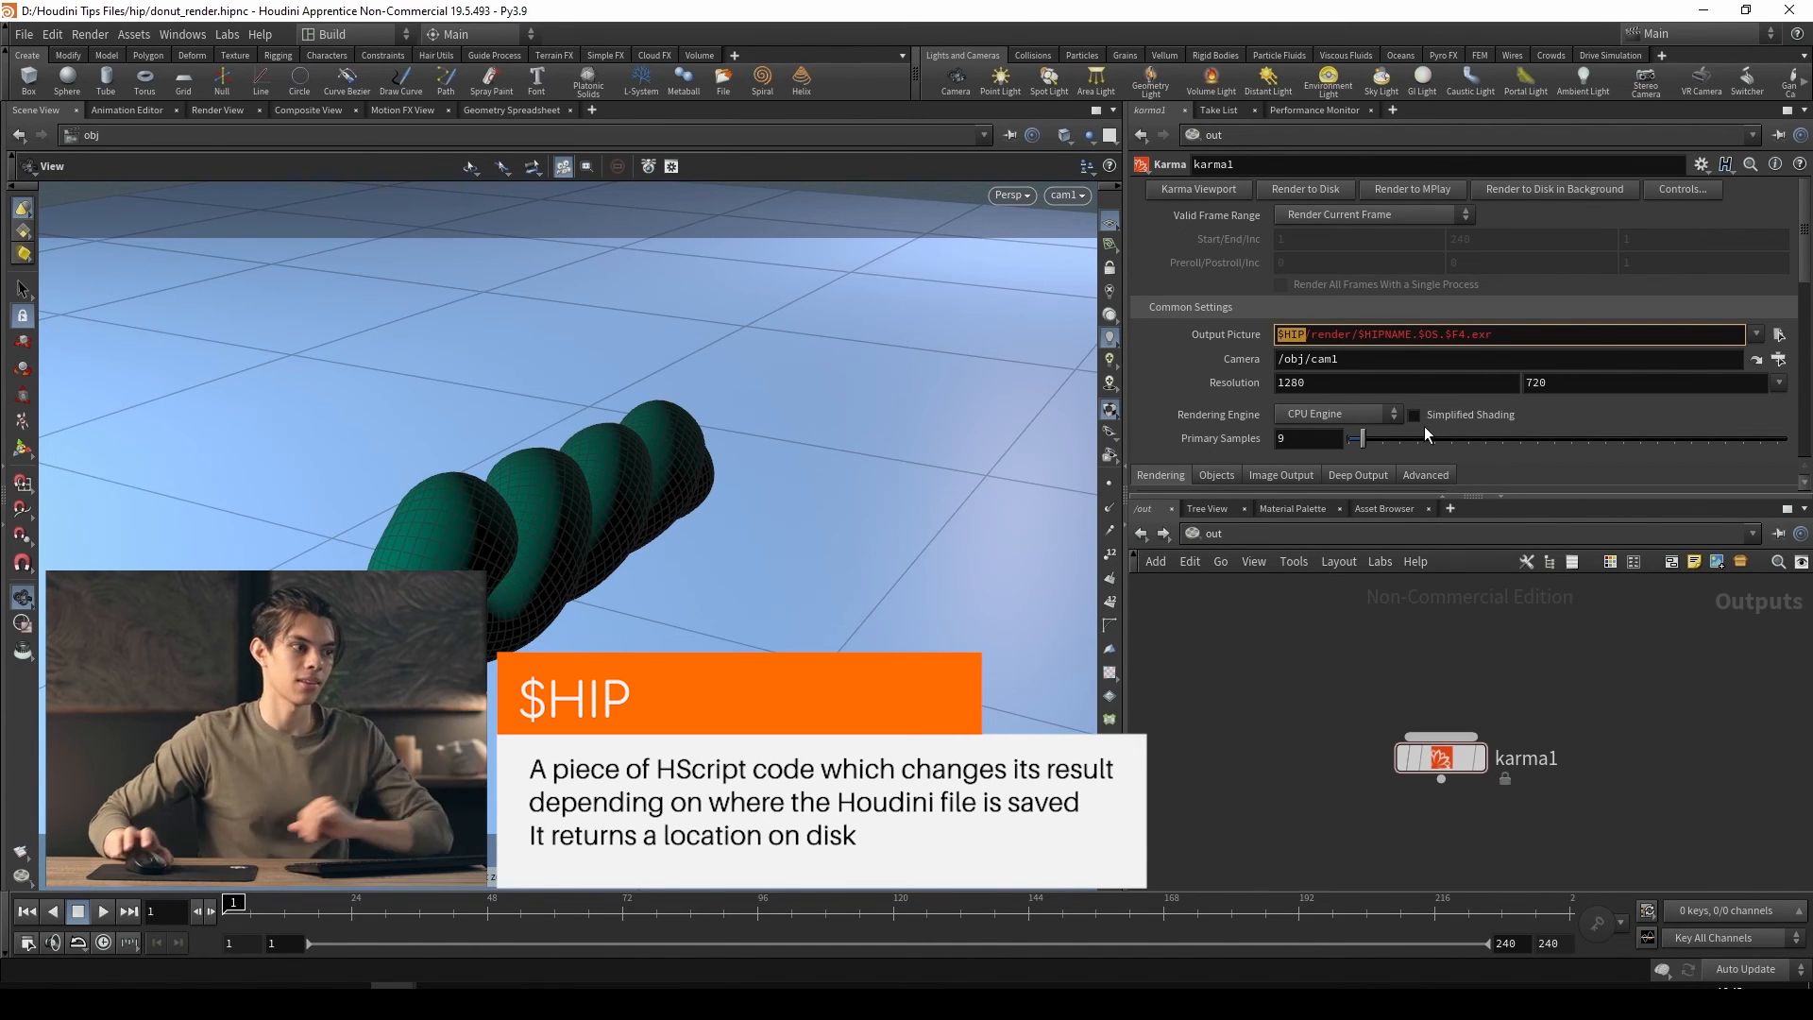
pyautogui.doubleClick(1326, 336)
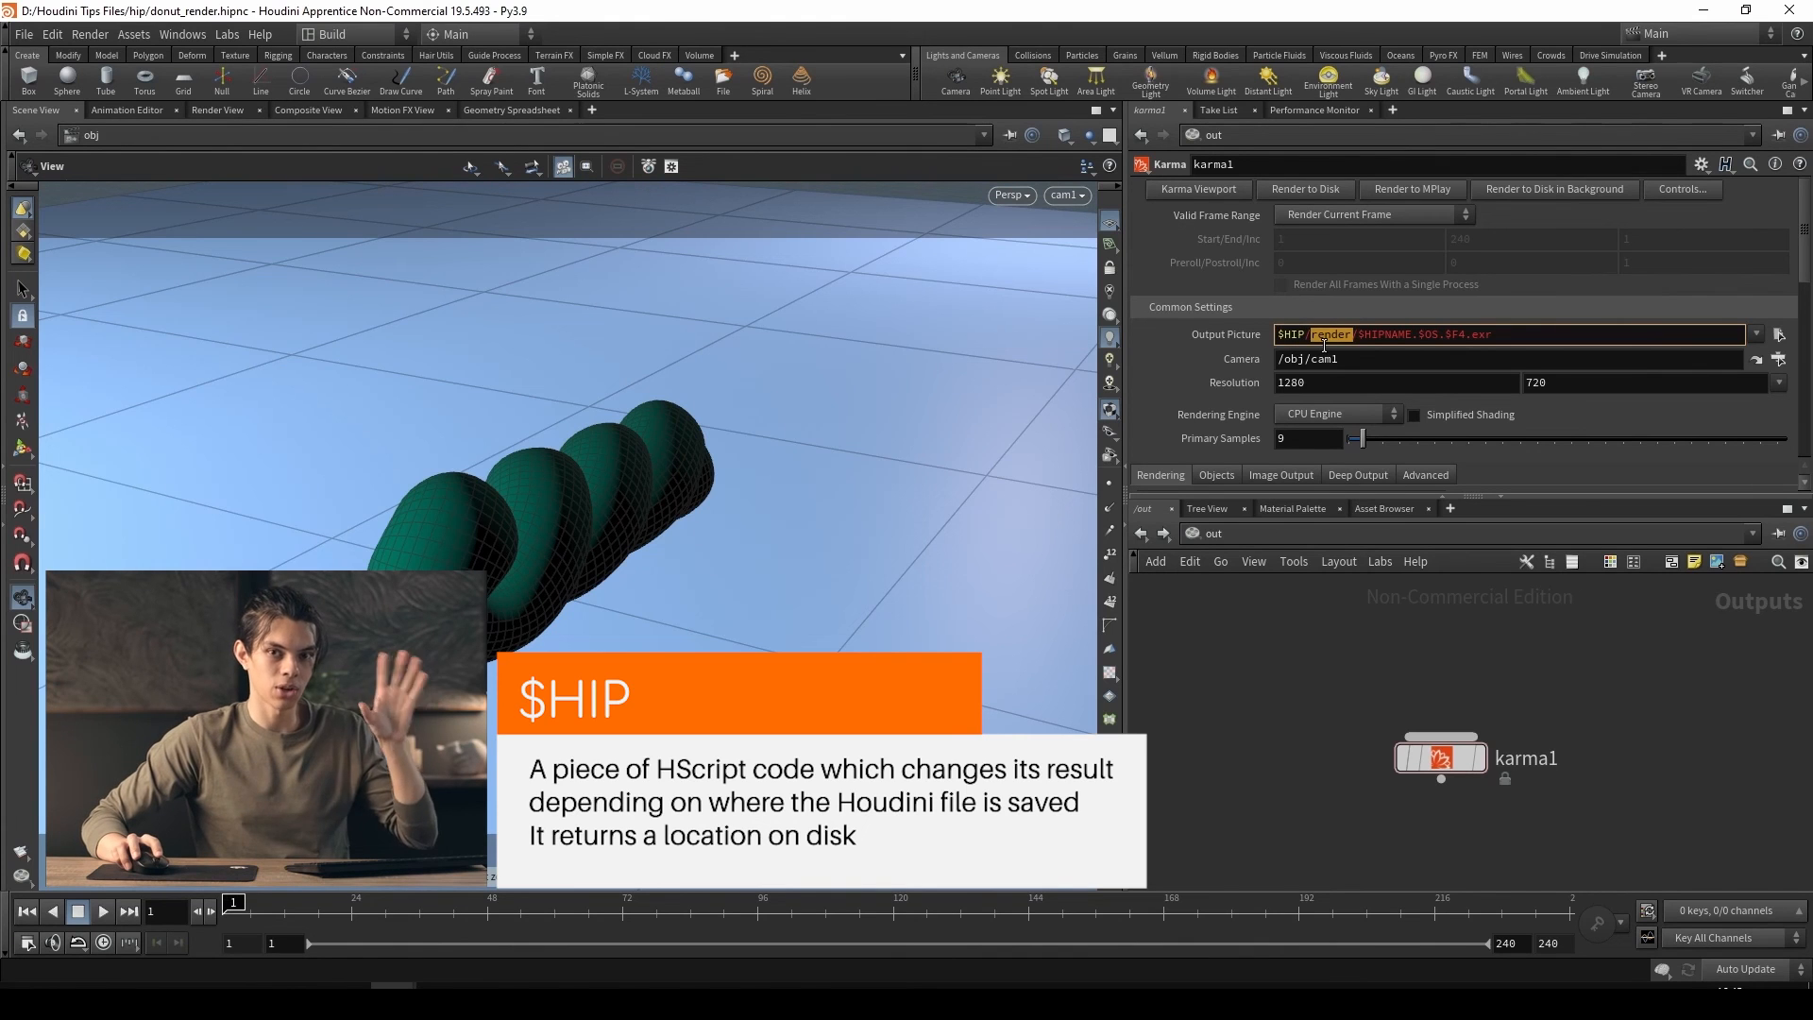
pyautogui.click(1304, 335)
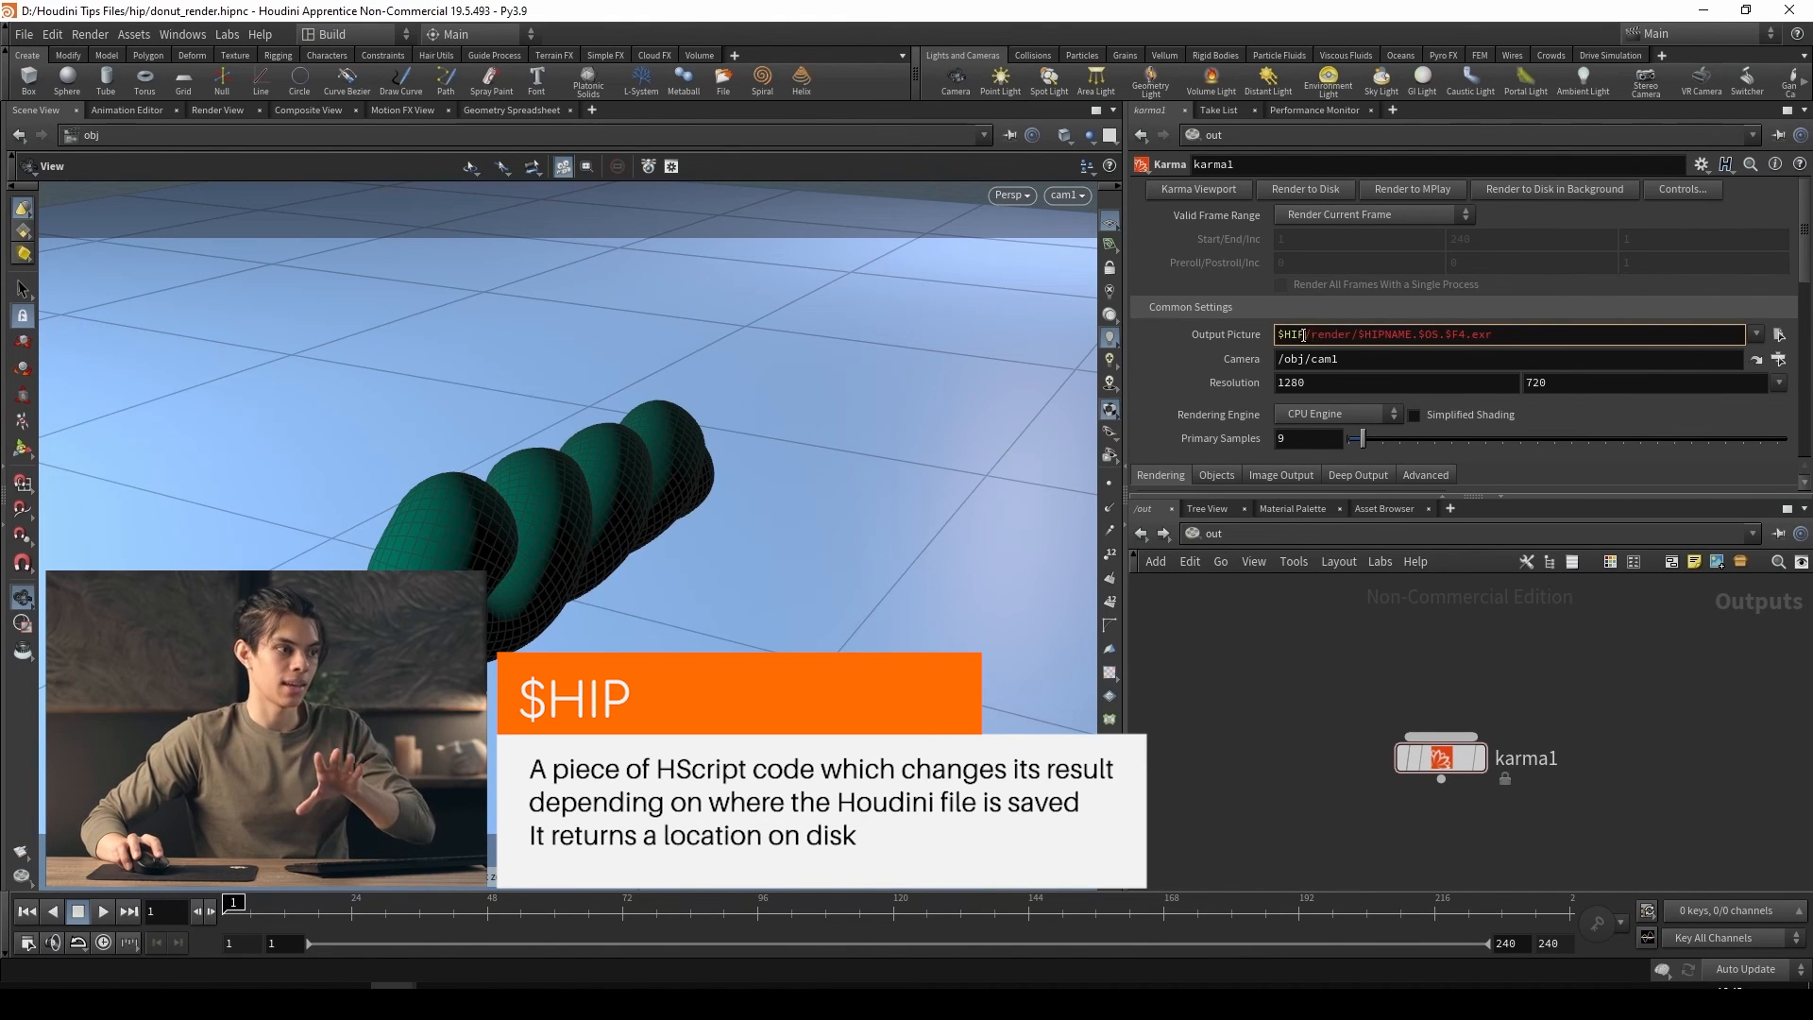
pyautogui.doubleClick(1337, 336)
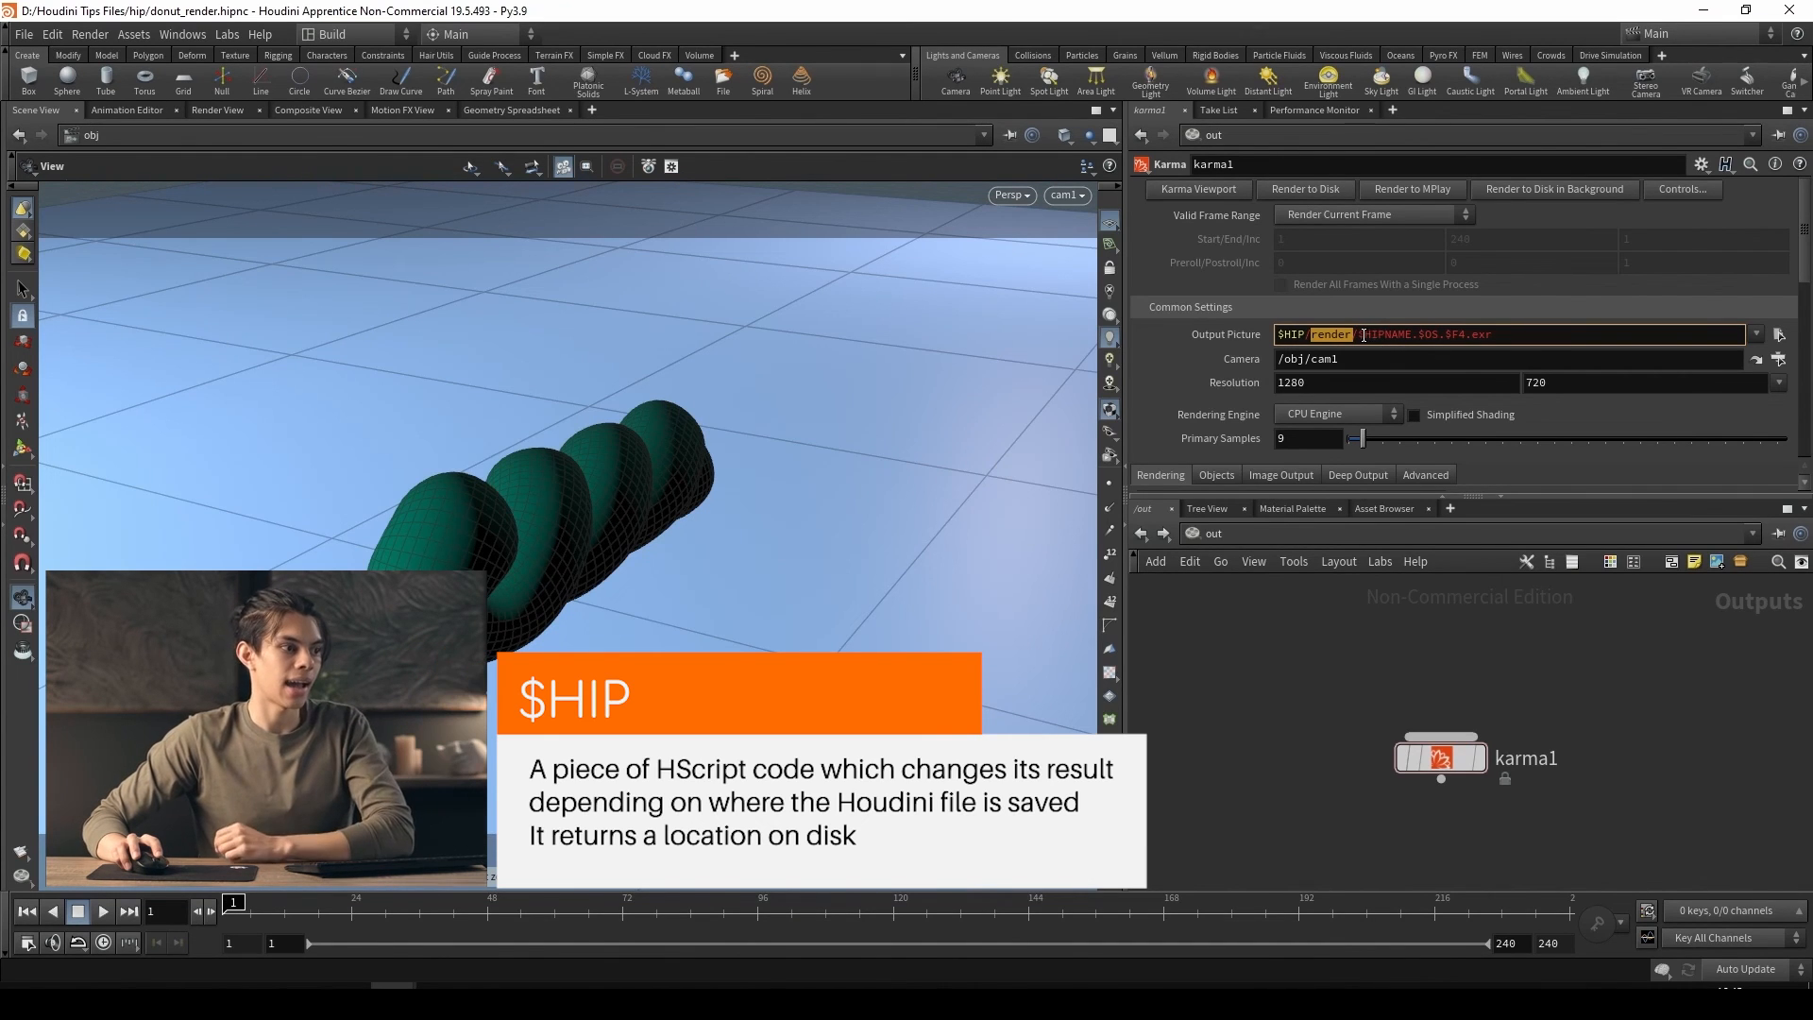
pyautogui.moveTo(1361, 335); pyautogui.dragTo(1467, 337)
pyautogui.click(1413, 335)
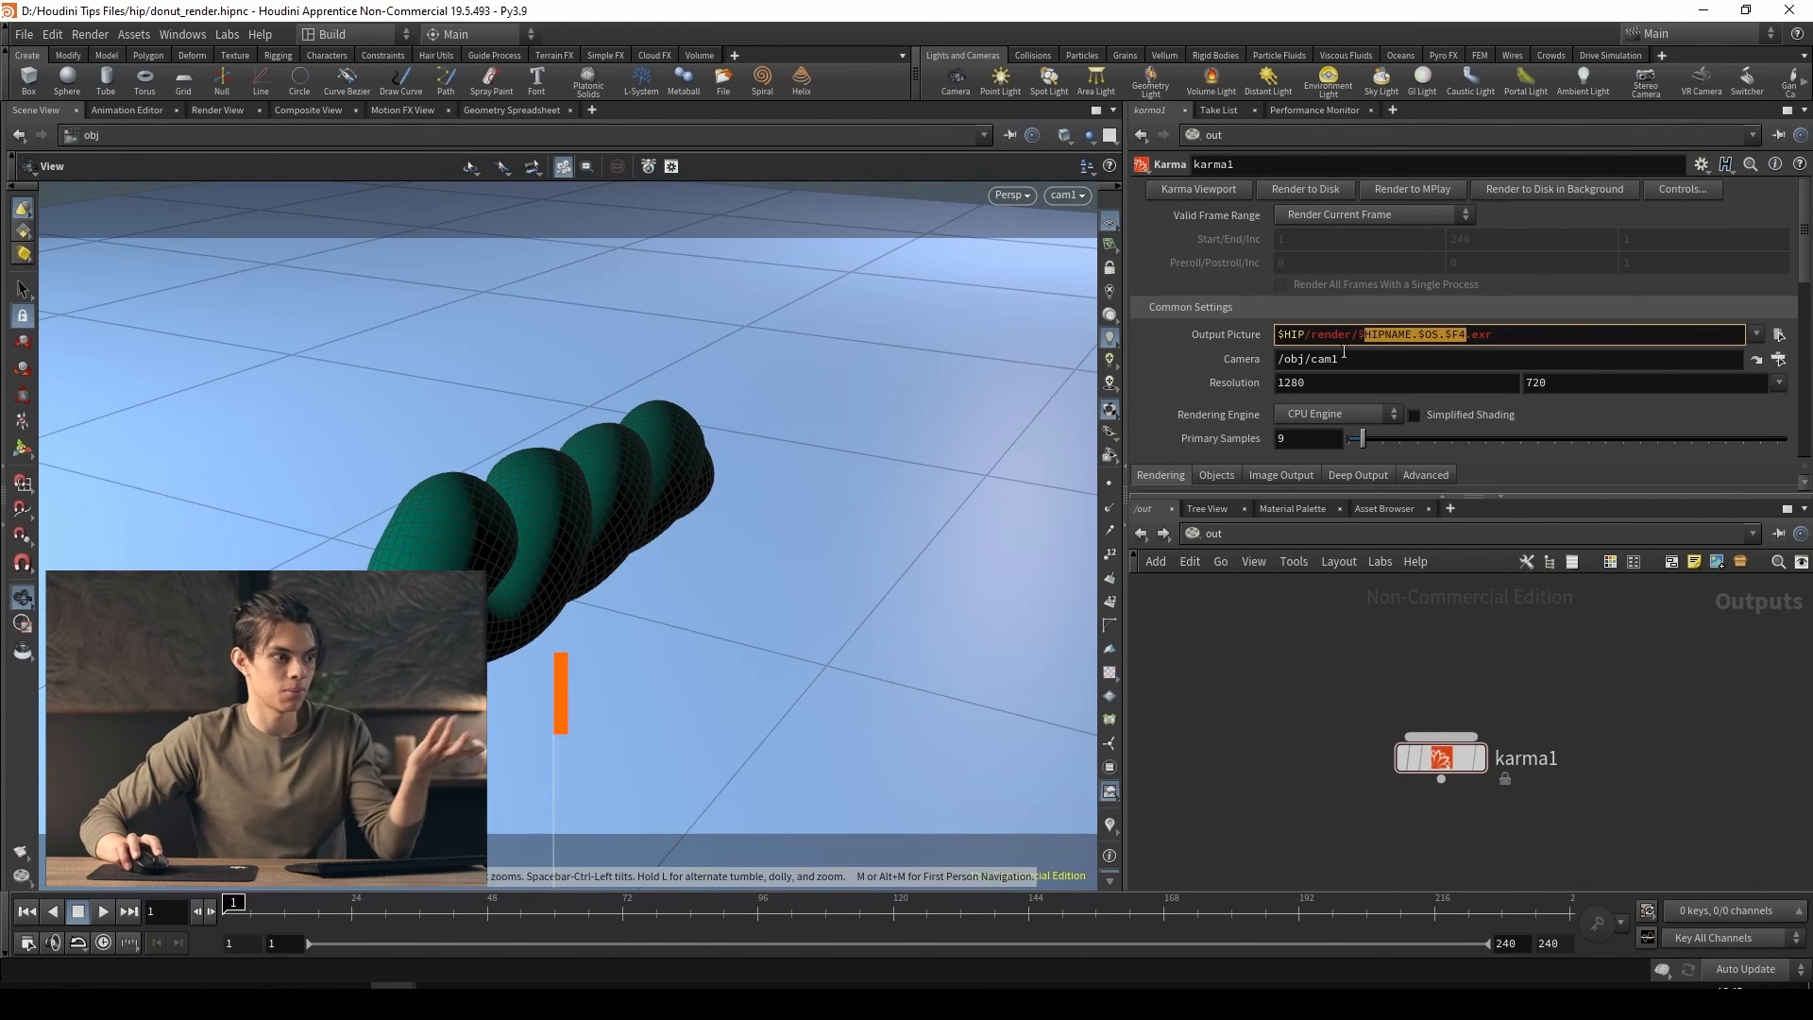
pyautogui.moveTo(1357, 336); pyautogui.dragTo(1412, 337)
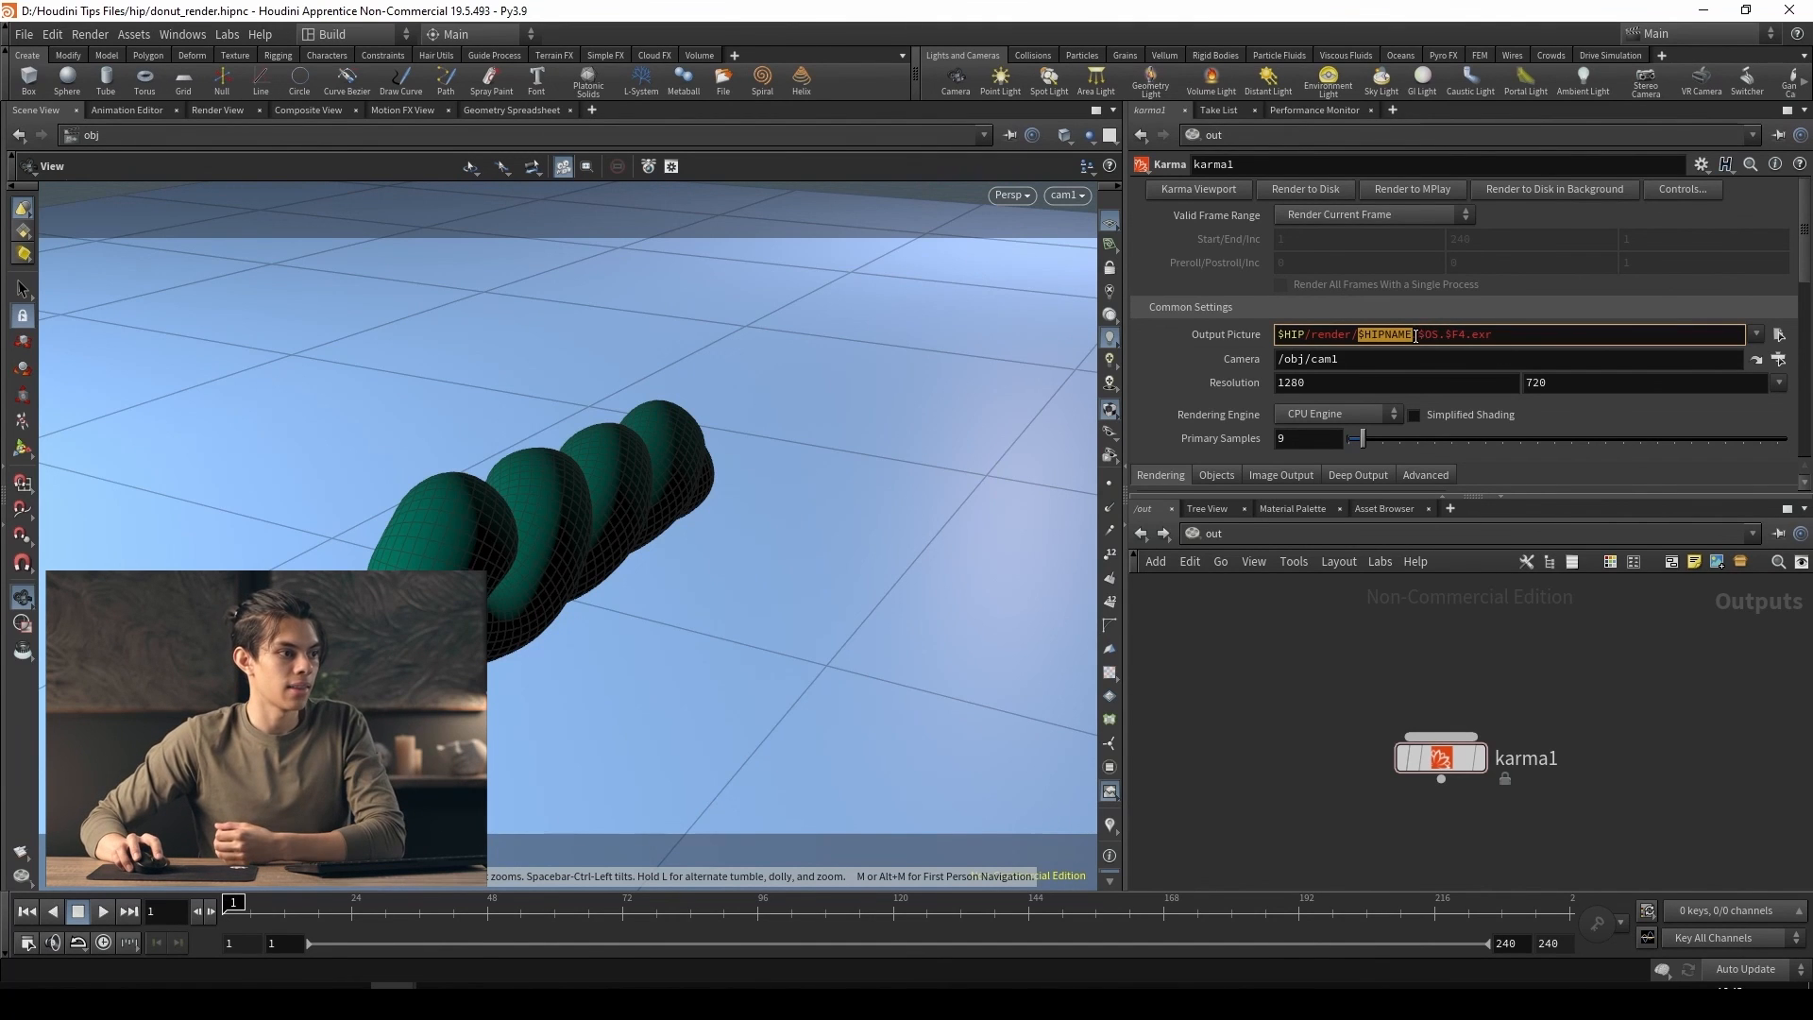
pyautogui.moveTo(1417, 336); pyautogui.dragTo(1437, 340)
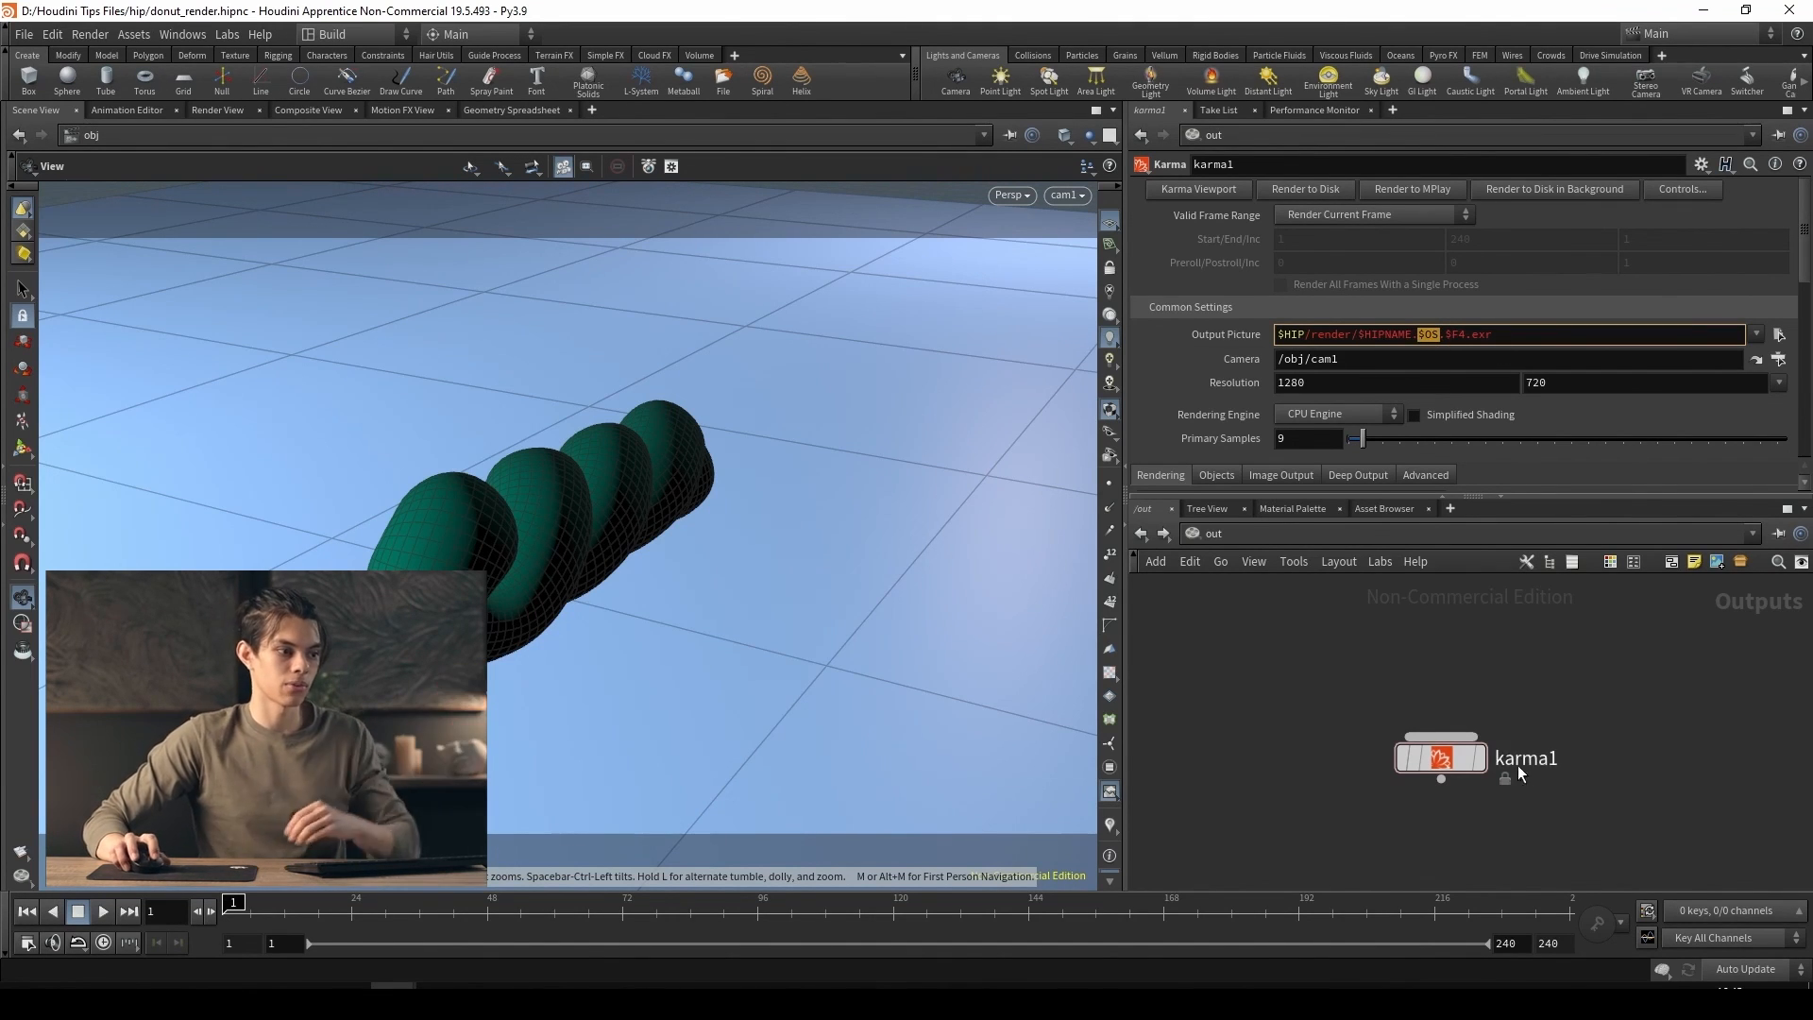
pyautogui.click(1446, 335)
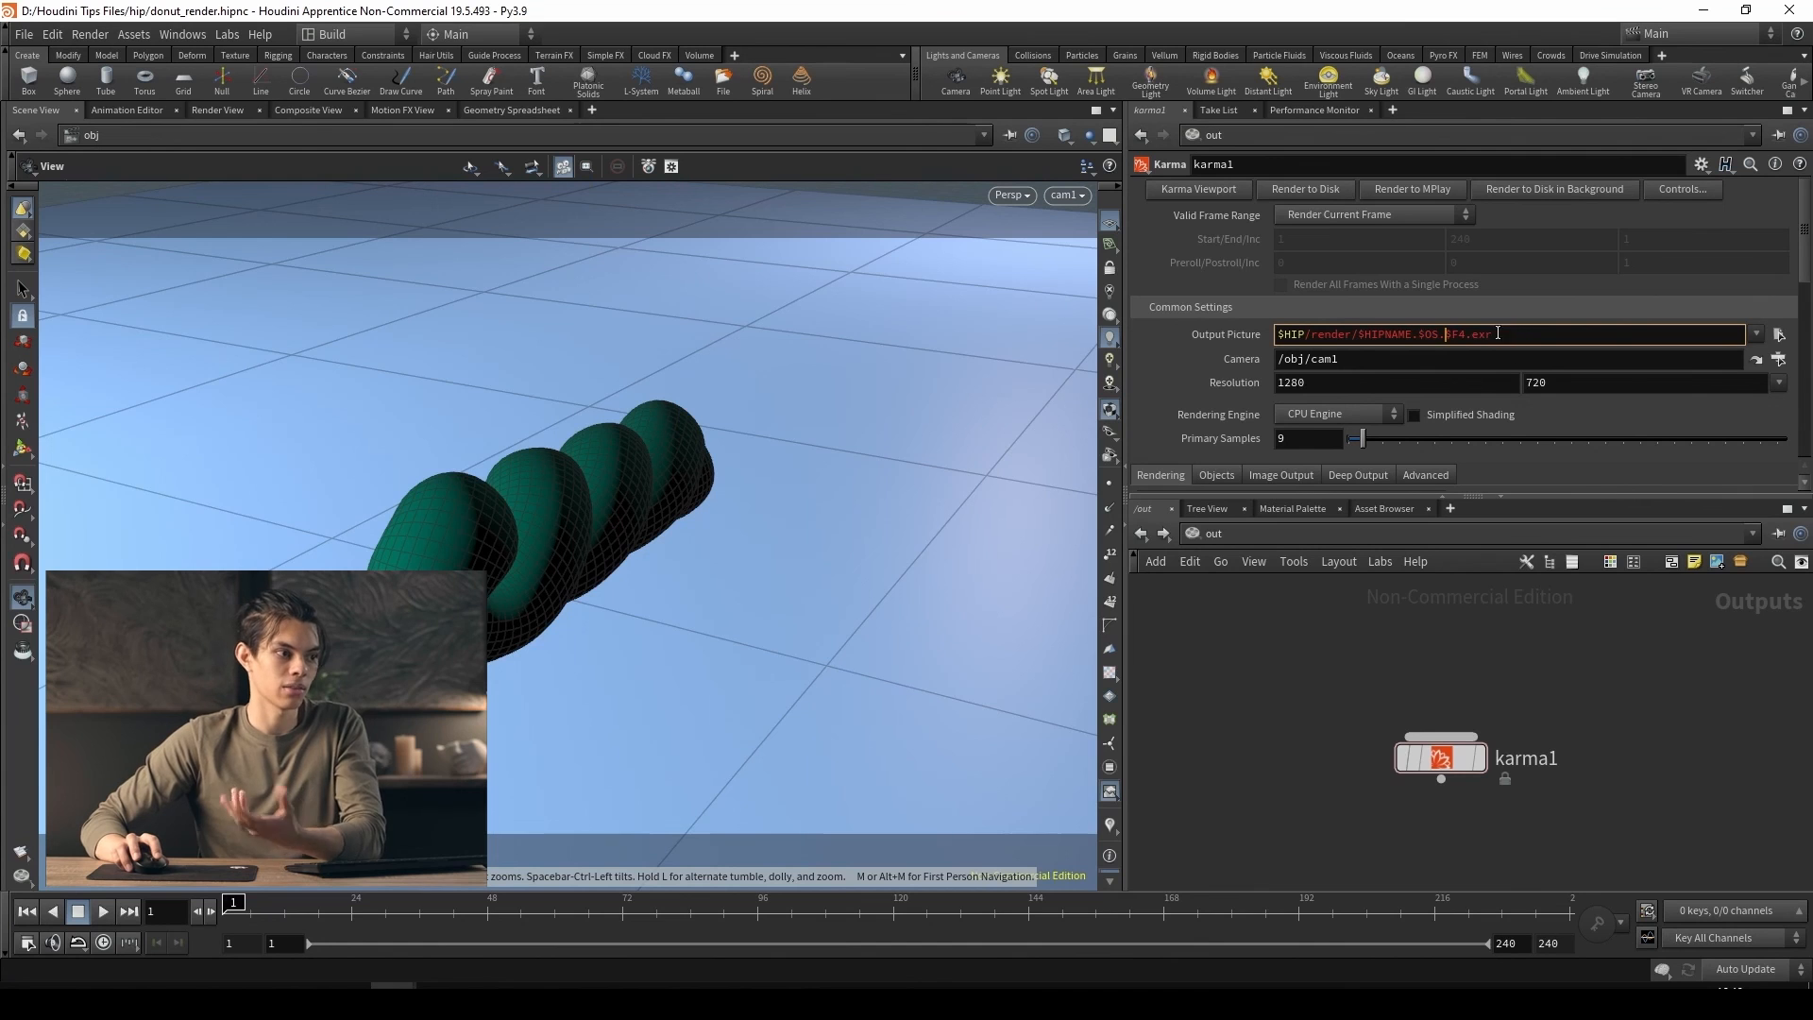
# Set karma1's output picture to $HIP/render/alien_donut.png, replacing the file name part of the path
pyautogui.doubleClick(1496, 334)
pyautogui.moveTo(1511, 336); pyautogui.dragTo(1360, 334)
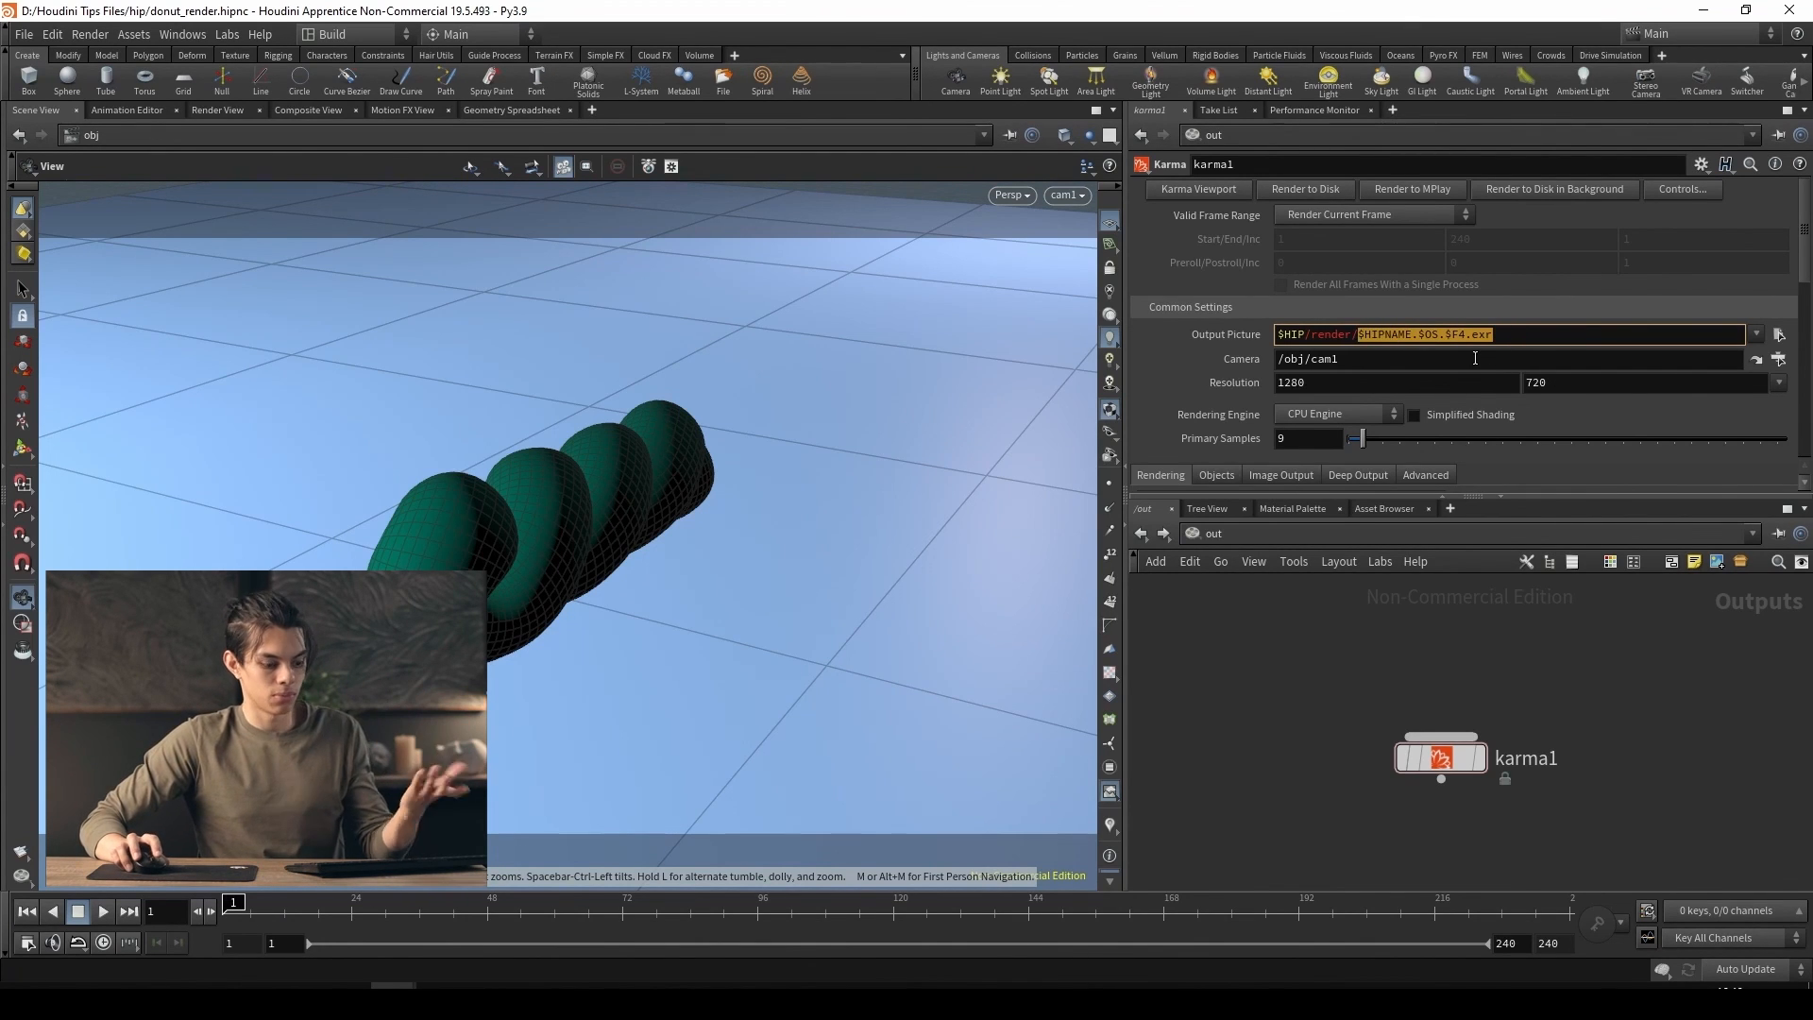
pyautogui.press('BackSpace')
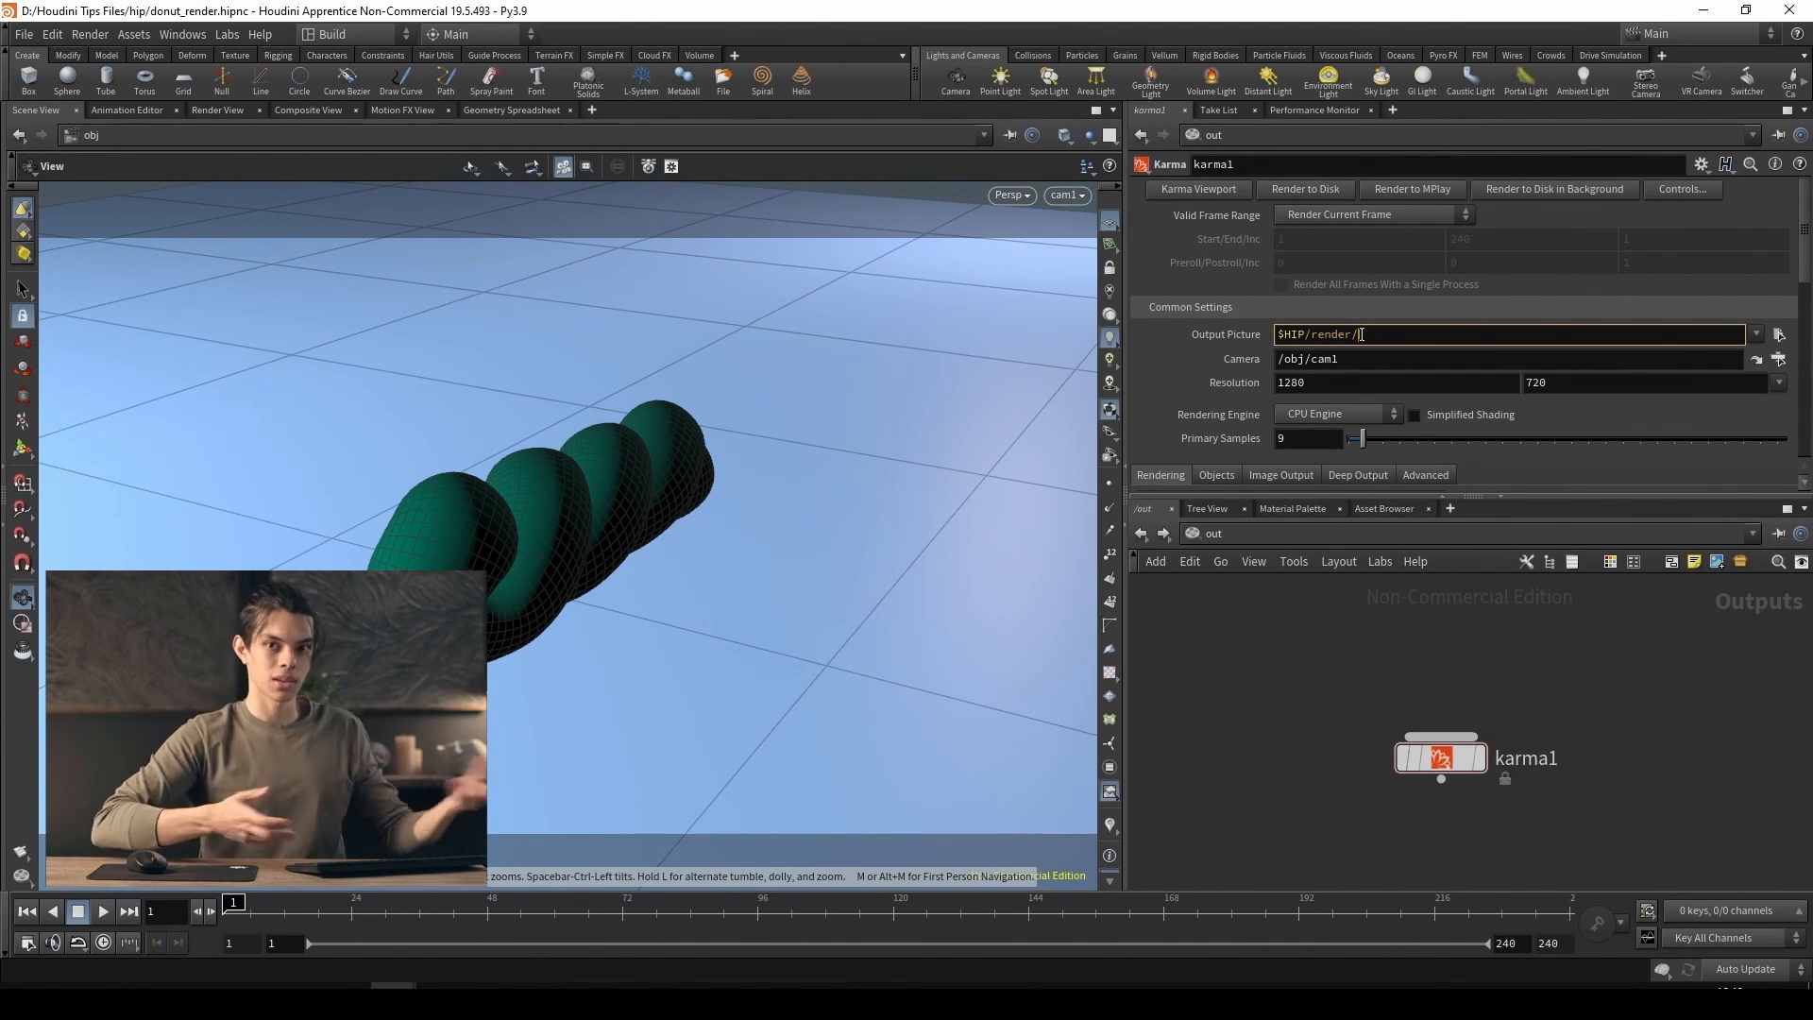
pyautogui.write('clien')
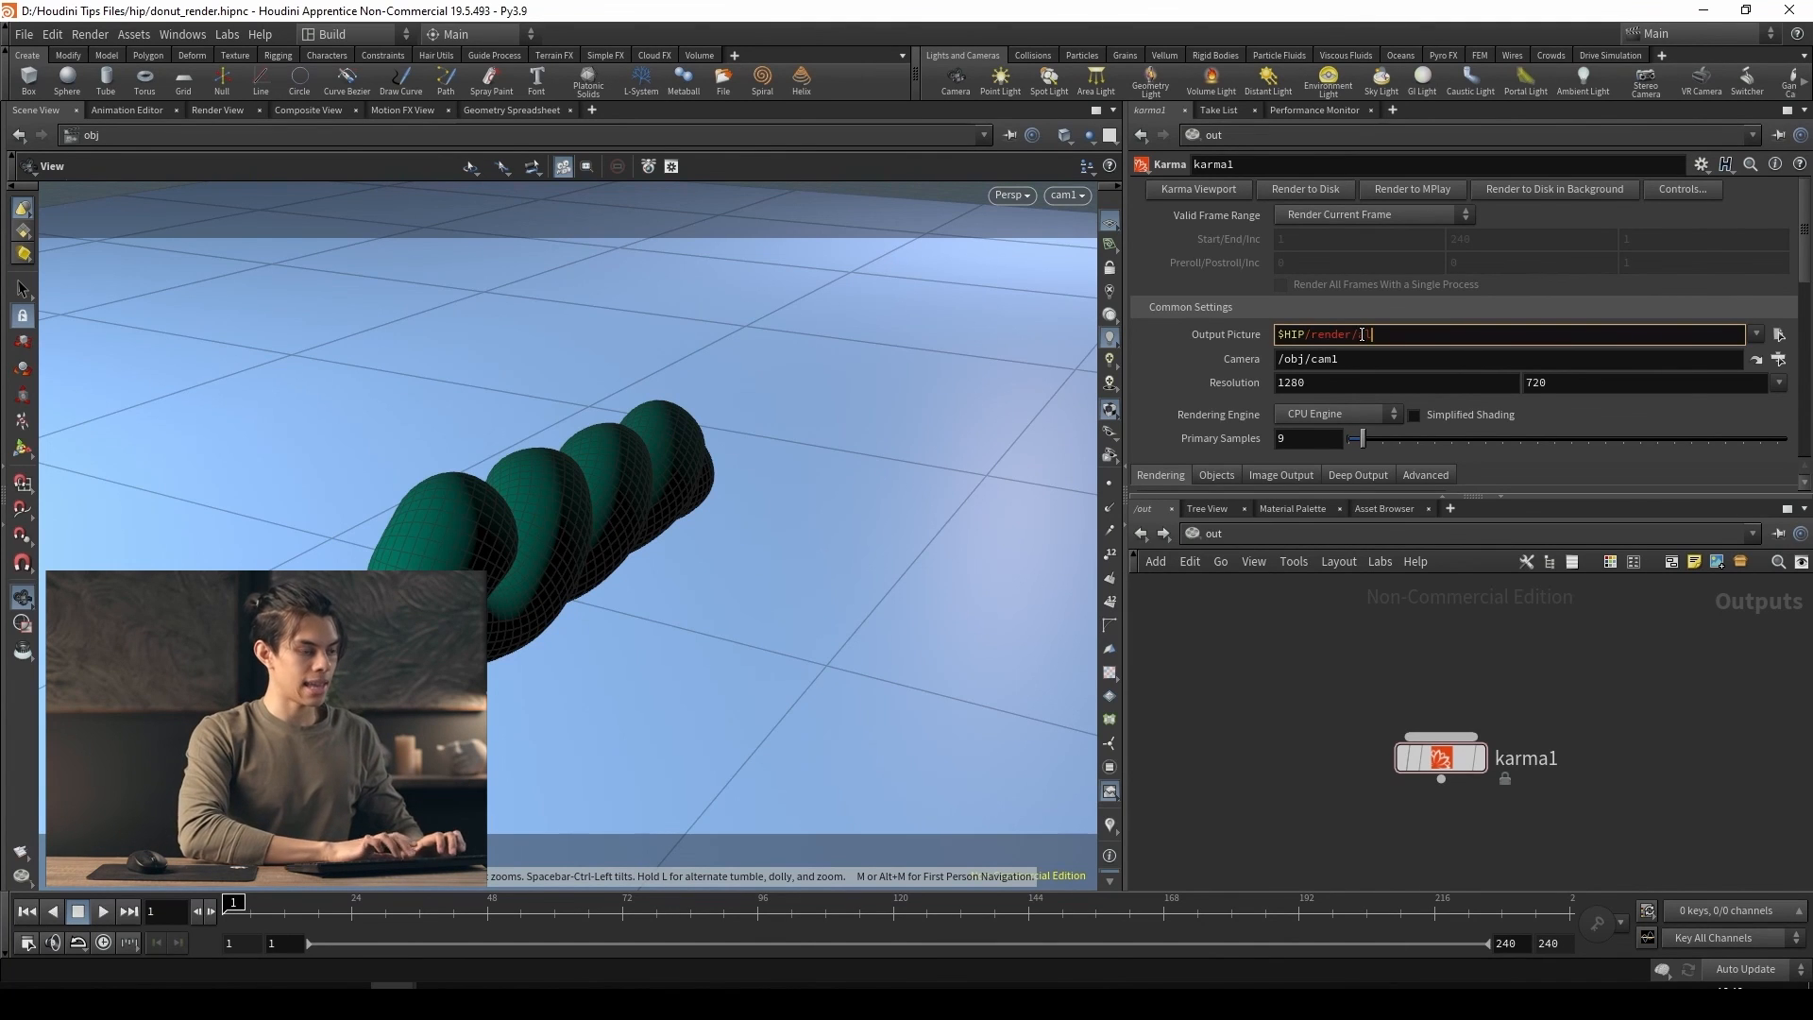
pyautogui.write('_donut.')
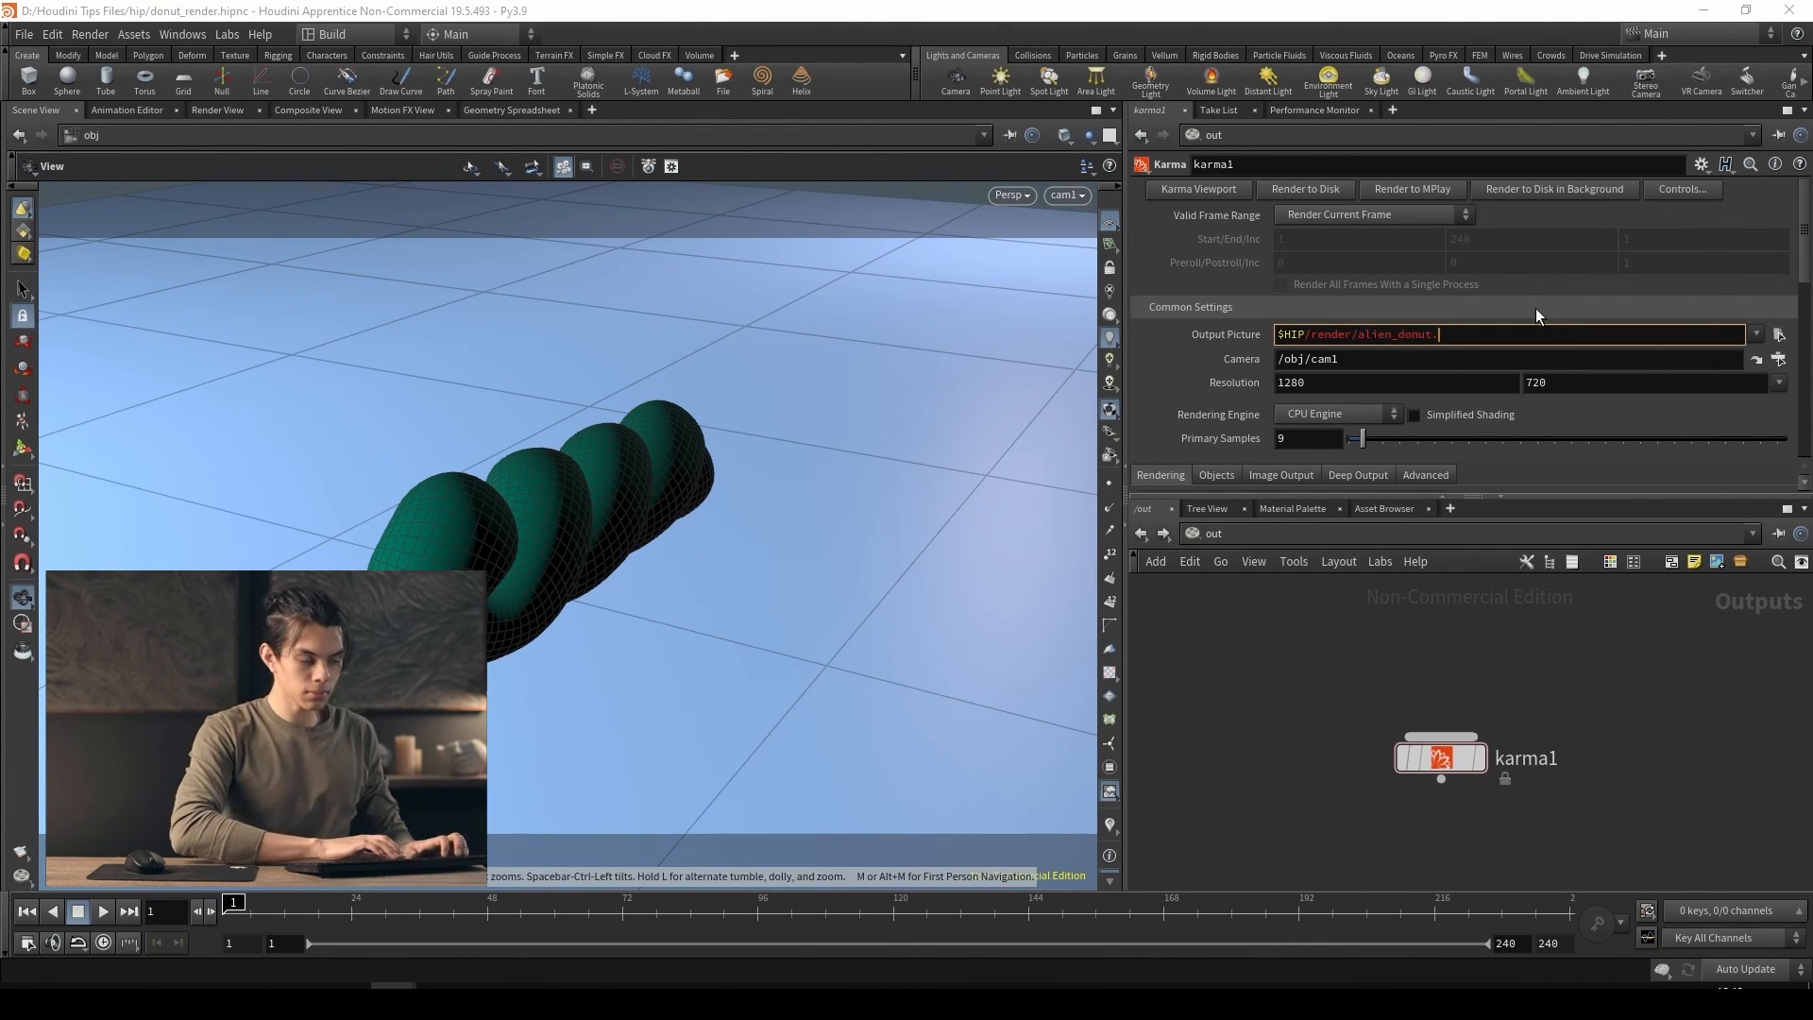
pyautogui.write('png')
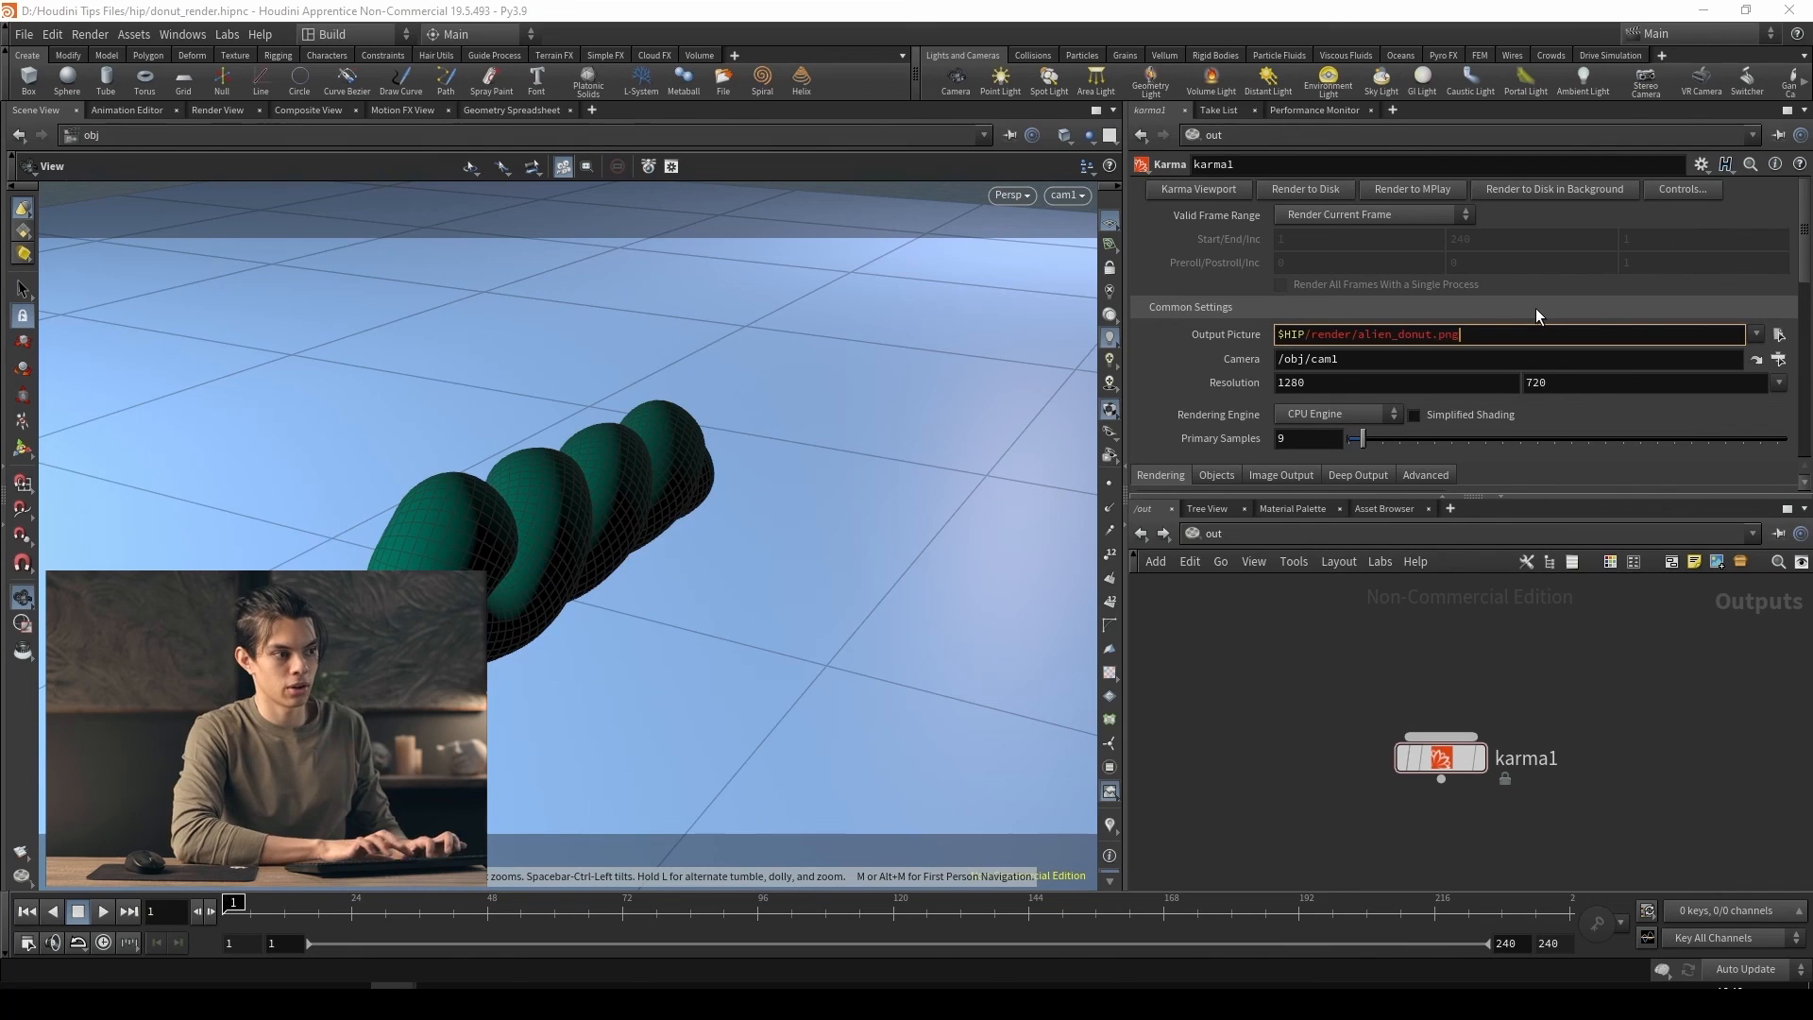
pyautogui.press('Return')
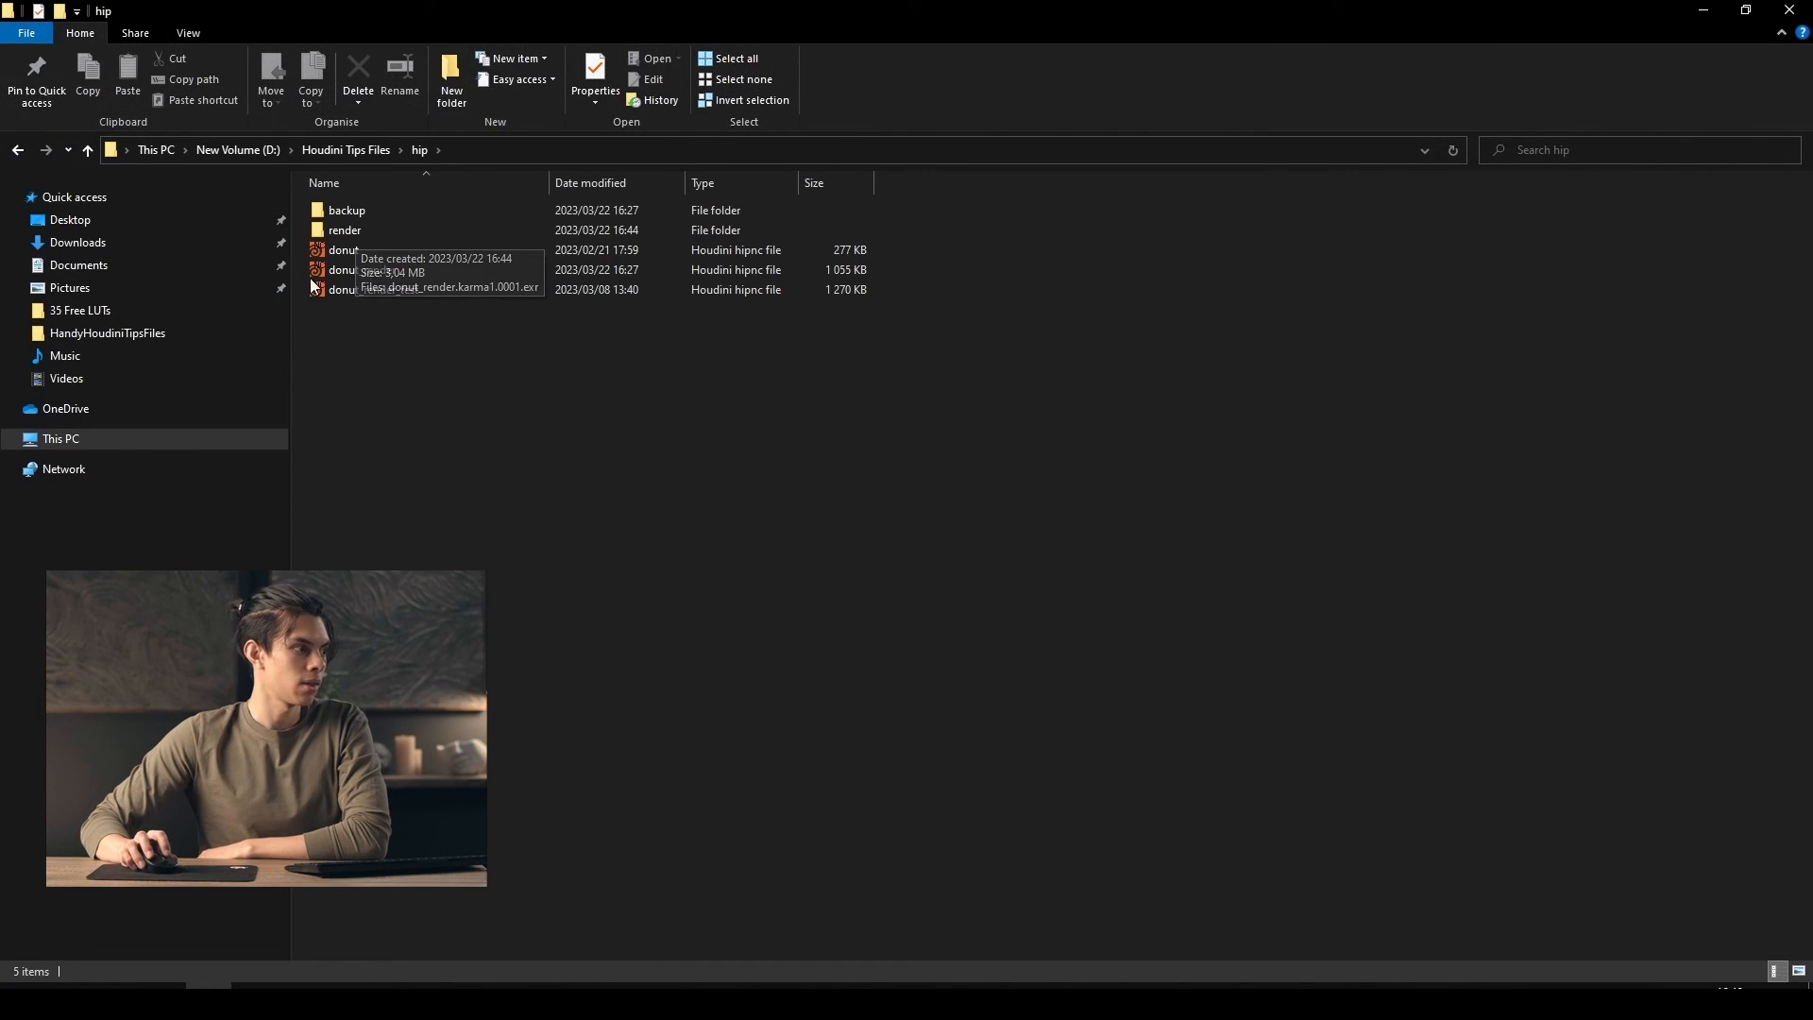
# Switch to File Explorer, enter the render folder inside hip and open the alien_donut image
pyautogui.click(382, 276)
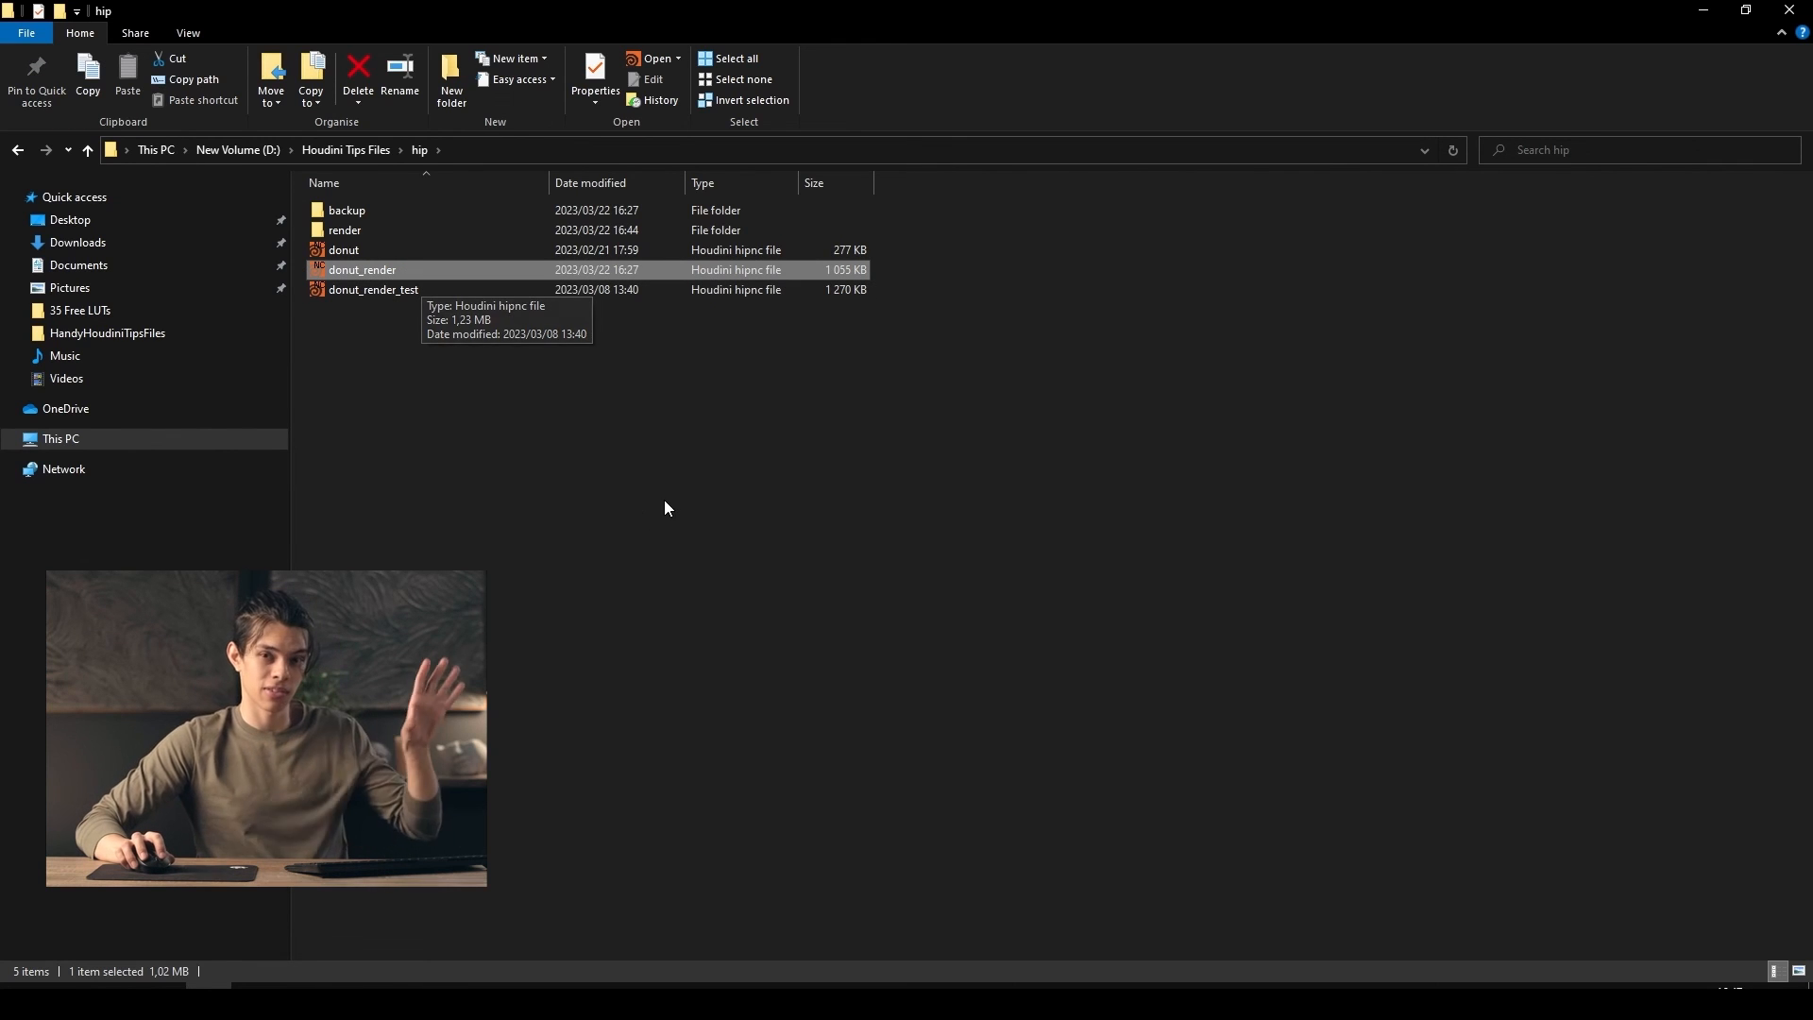
pyautogui.click(672, 531)
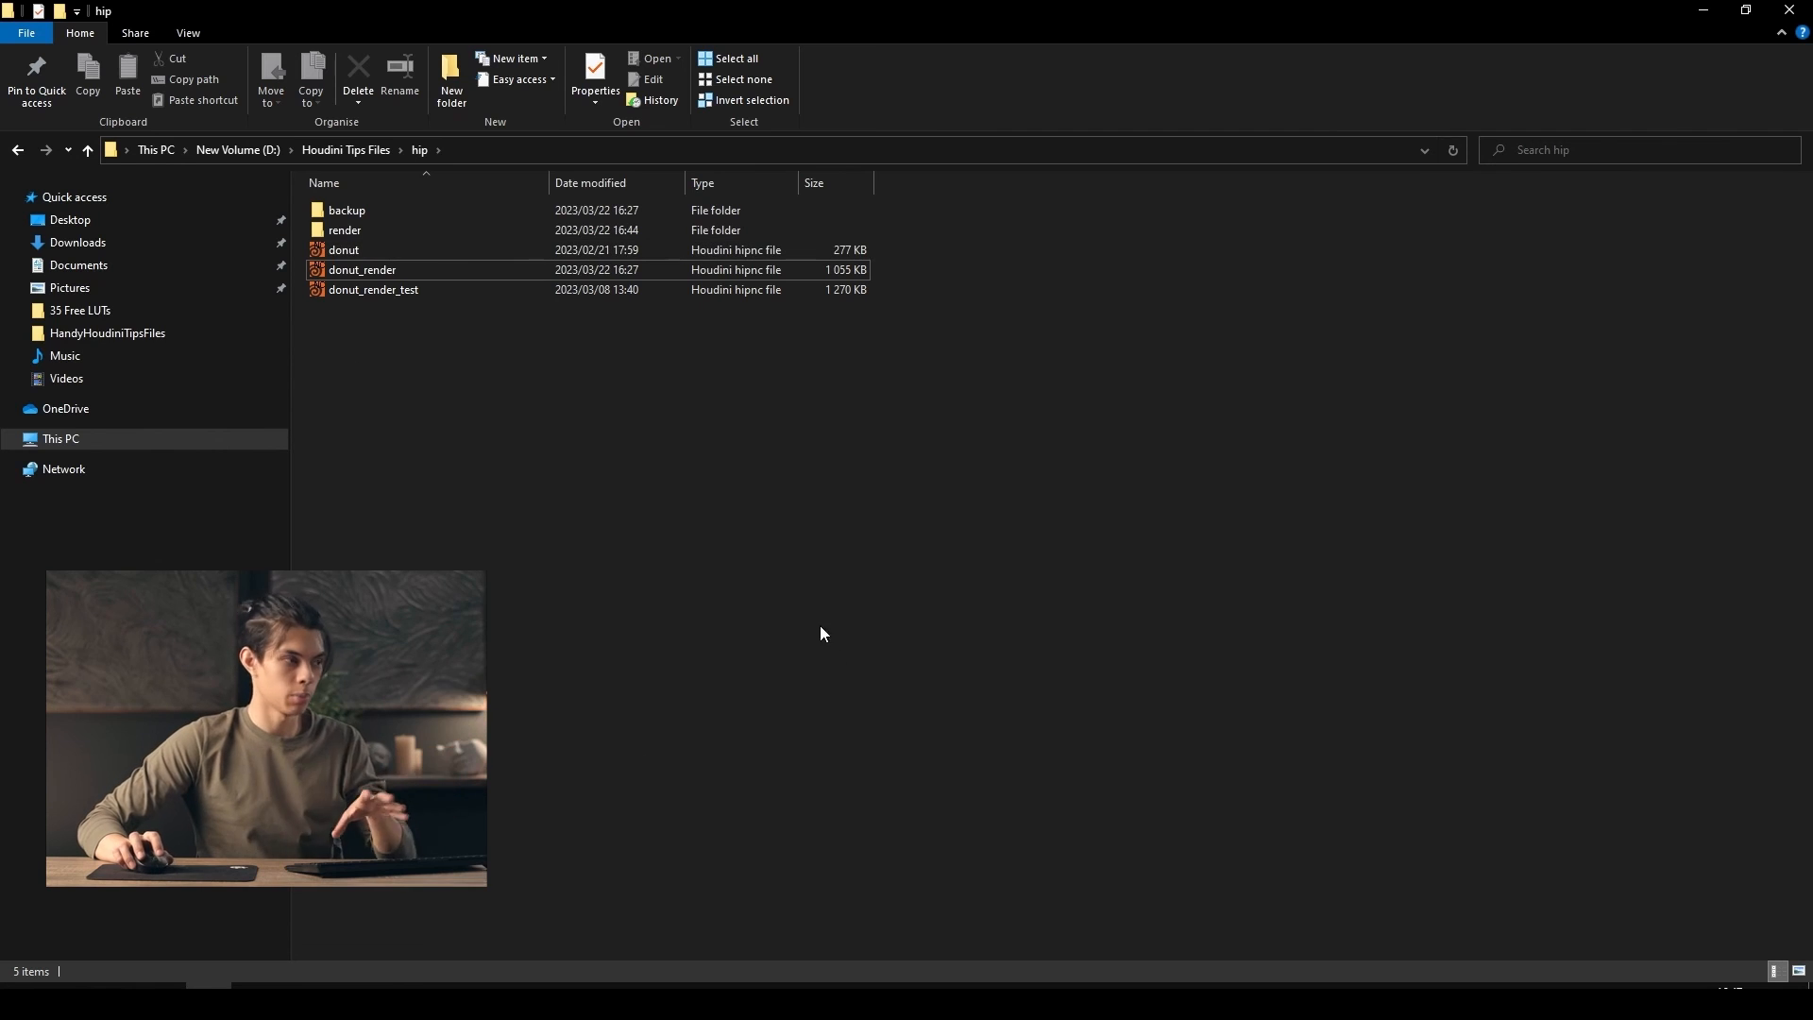
pyautogui.click(338, 230)
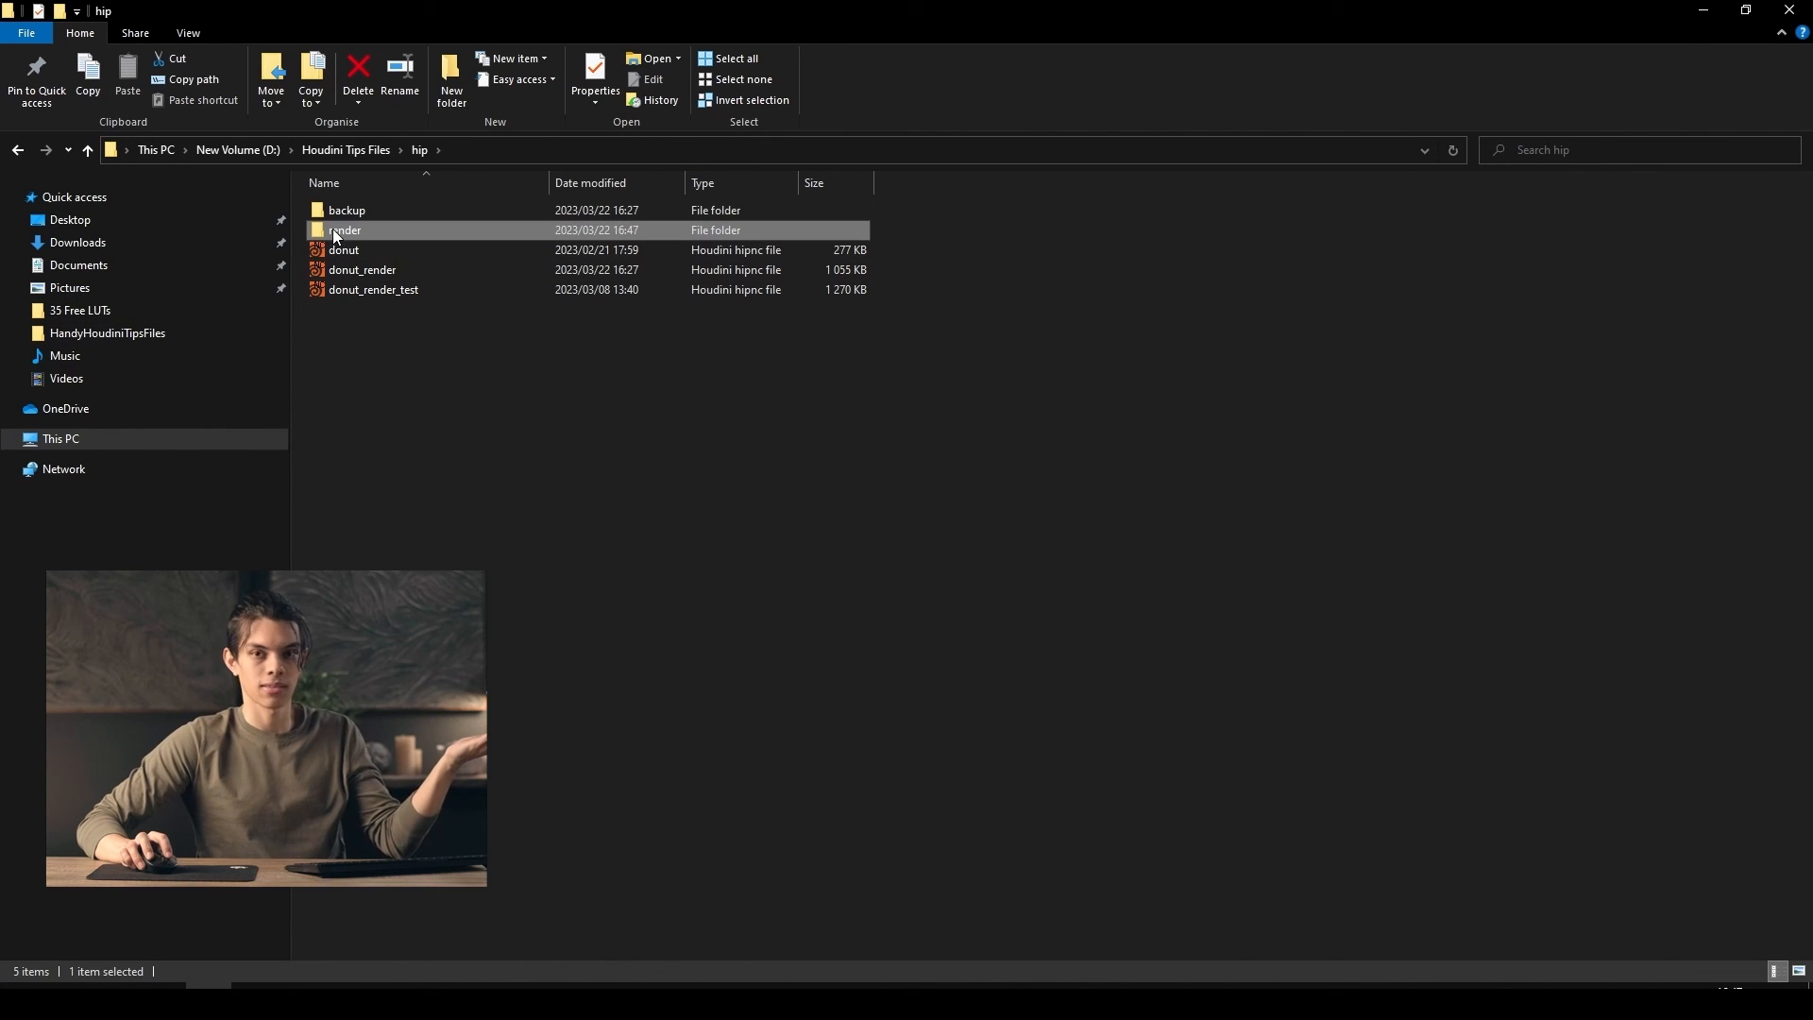
pyautogui.doubleClick(366, 232)
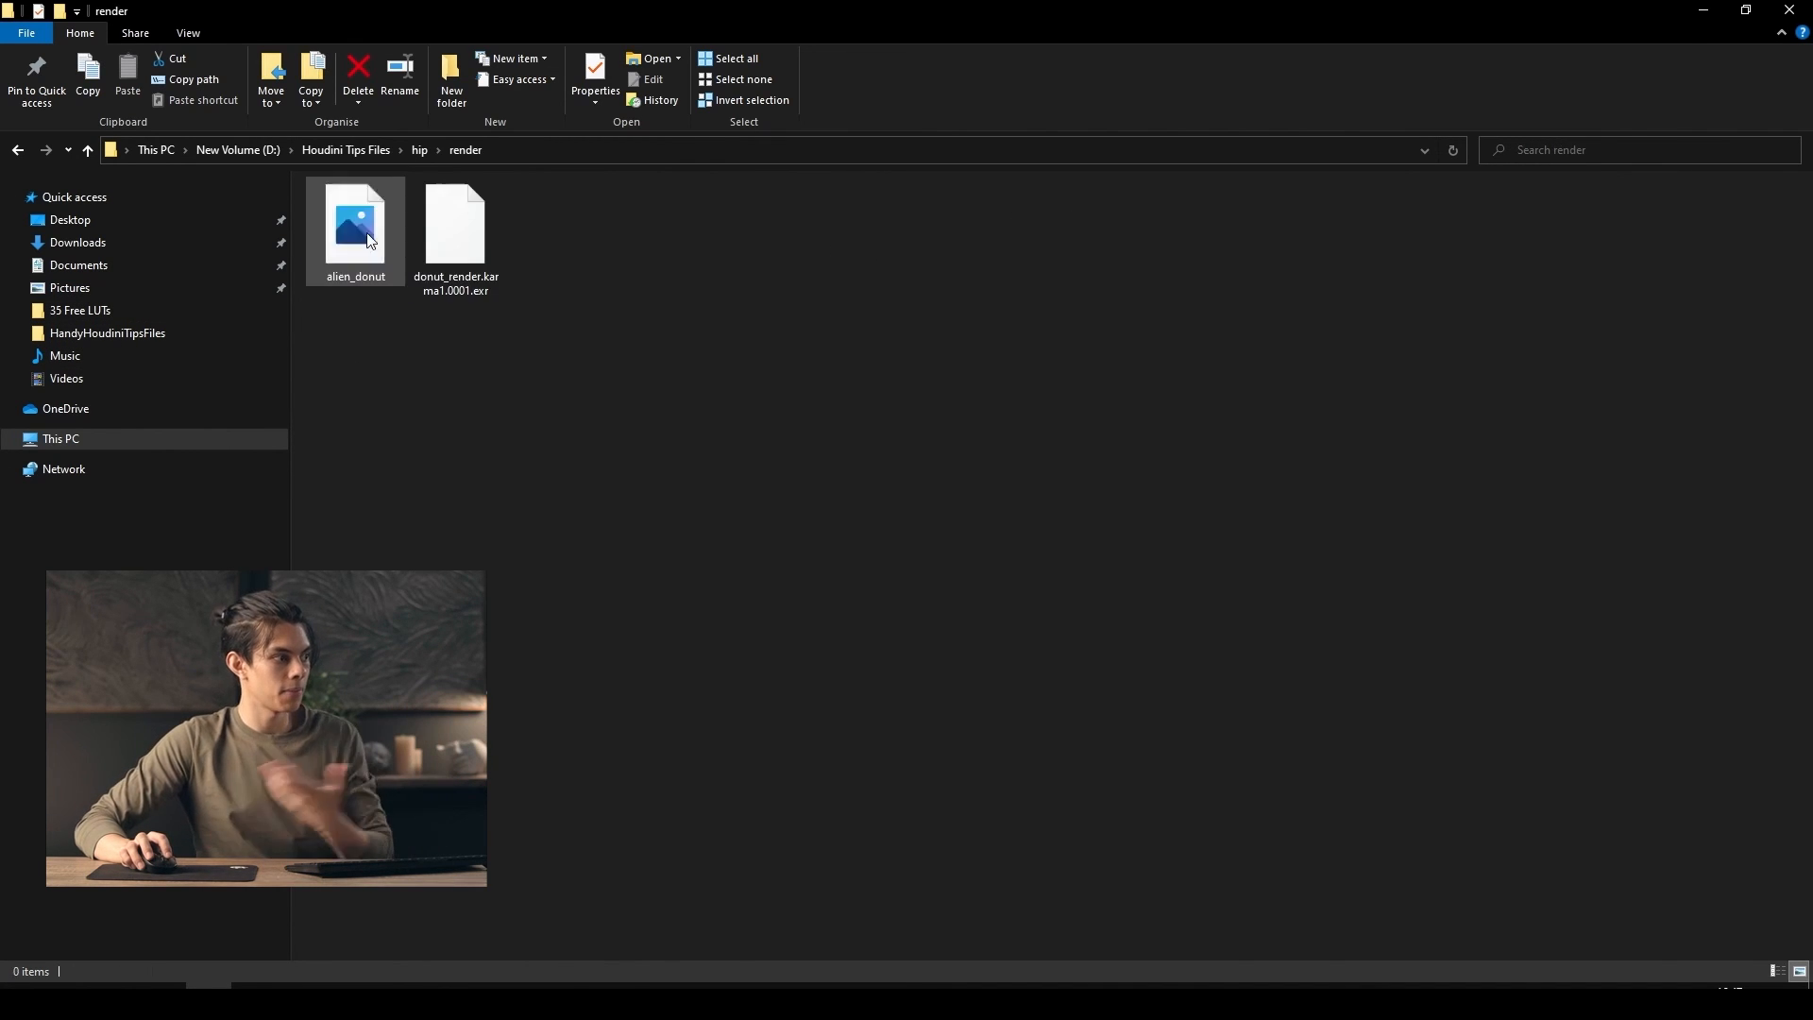
pyautogui.click(363, 245)
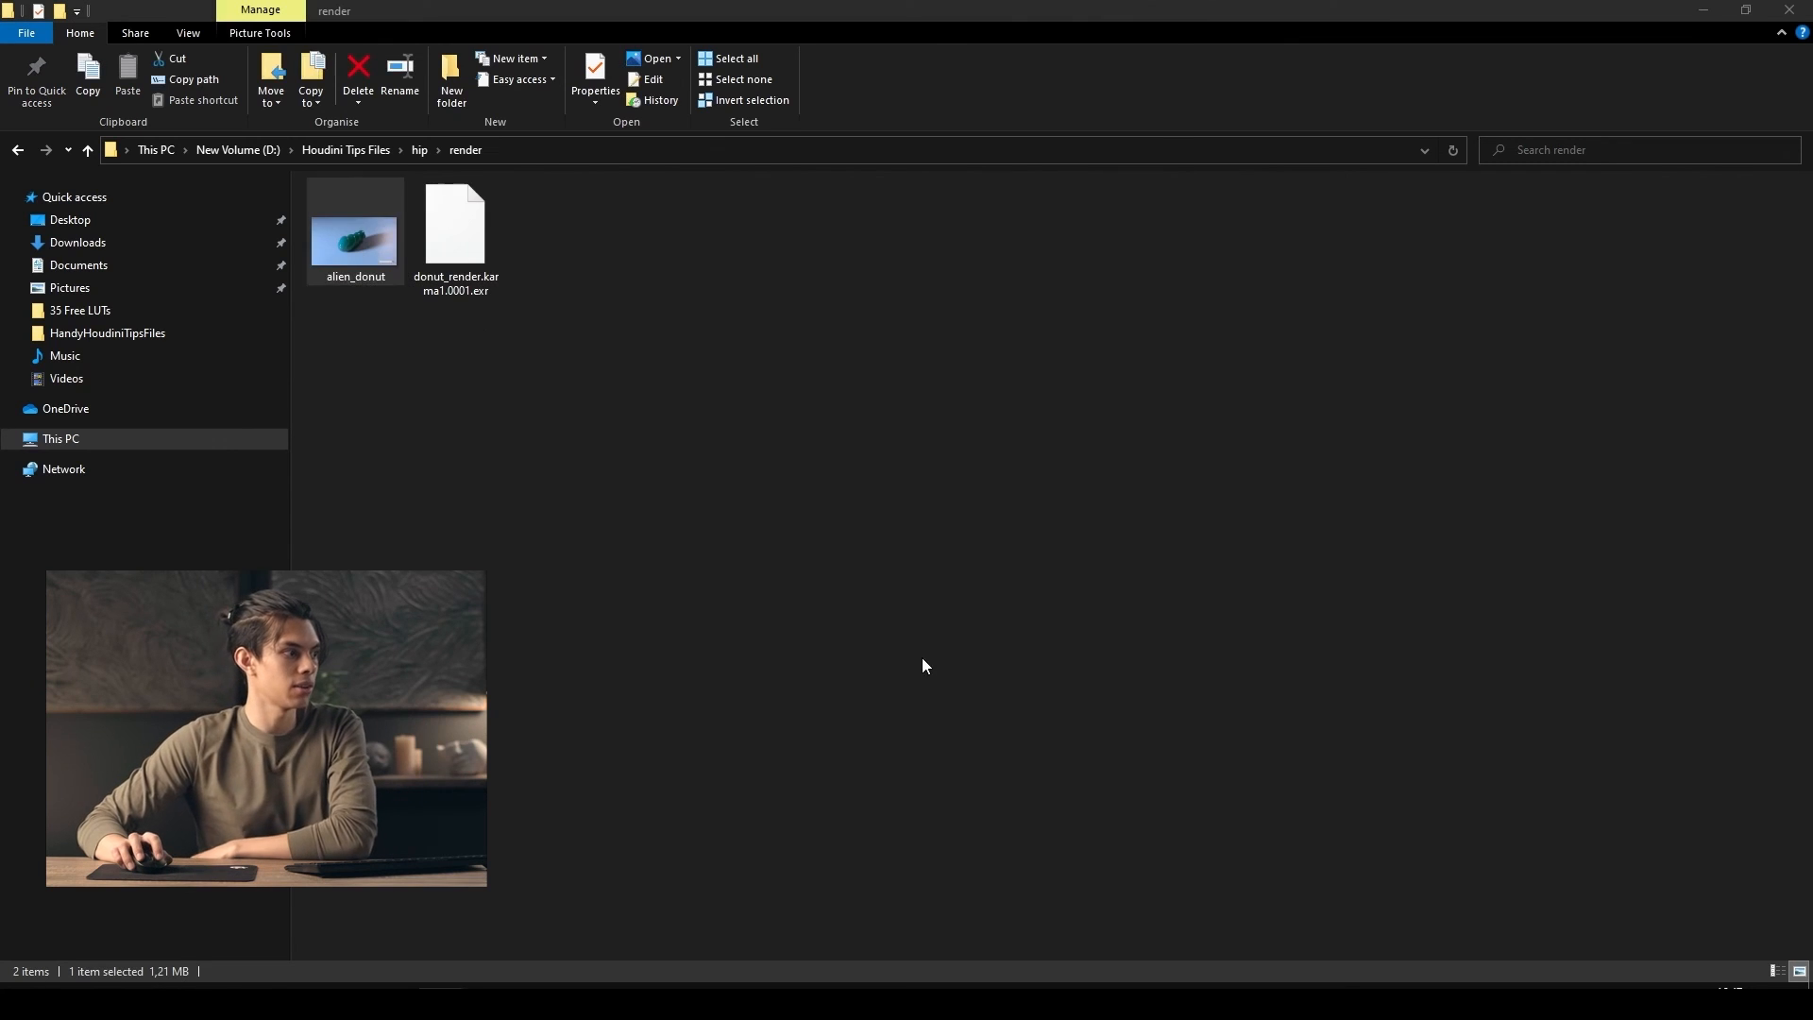
# Reposition the image viewer and examine the rendered donut in alien_donut.png up close and as a whole
pyautogui.moveTo(789, 47); pyautogui.dragTo(1082, 96)
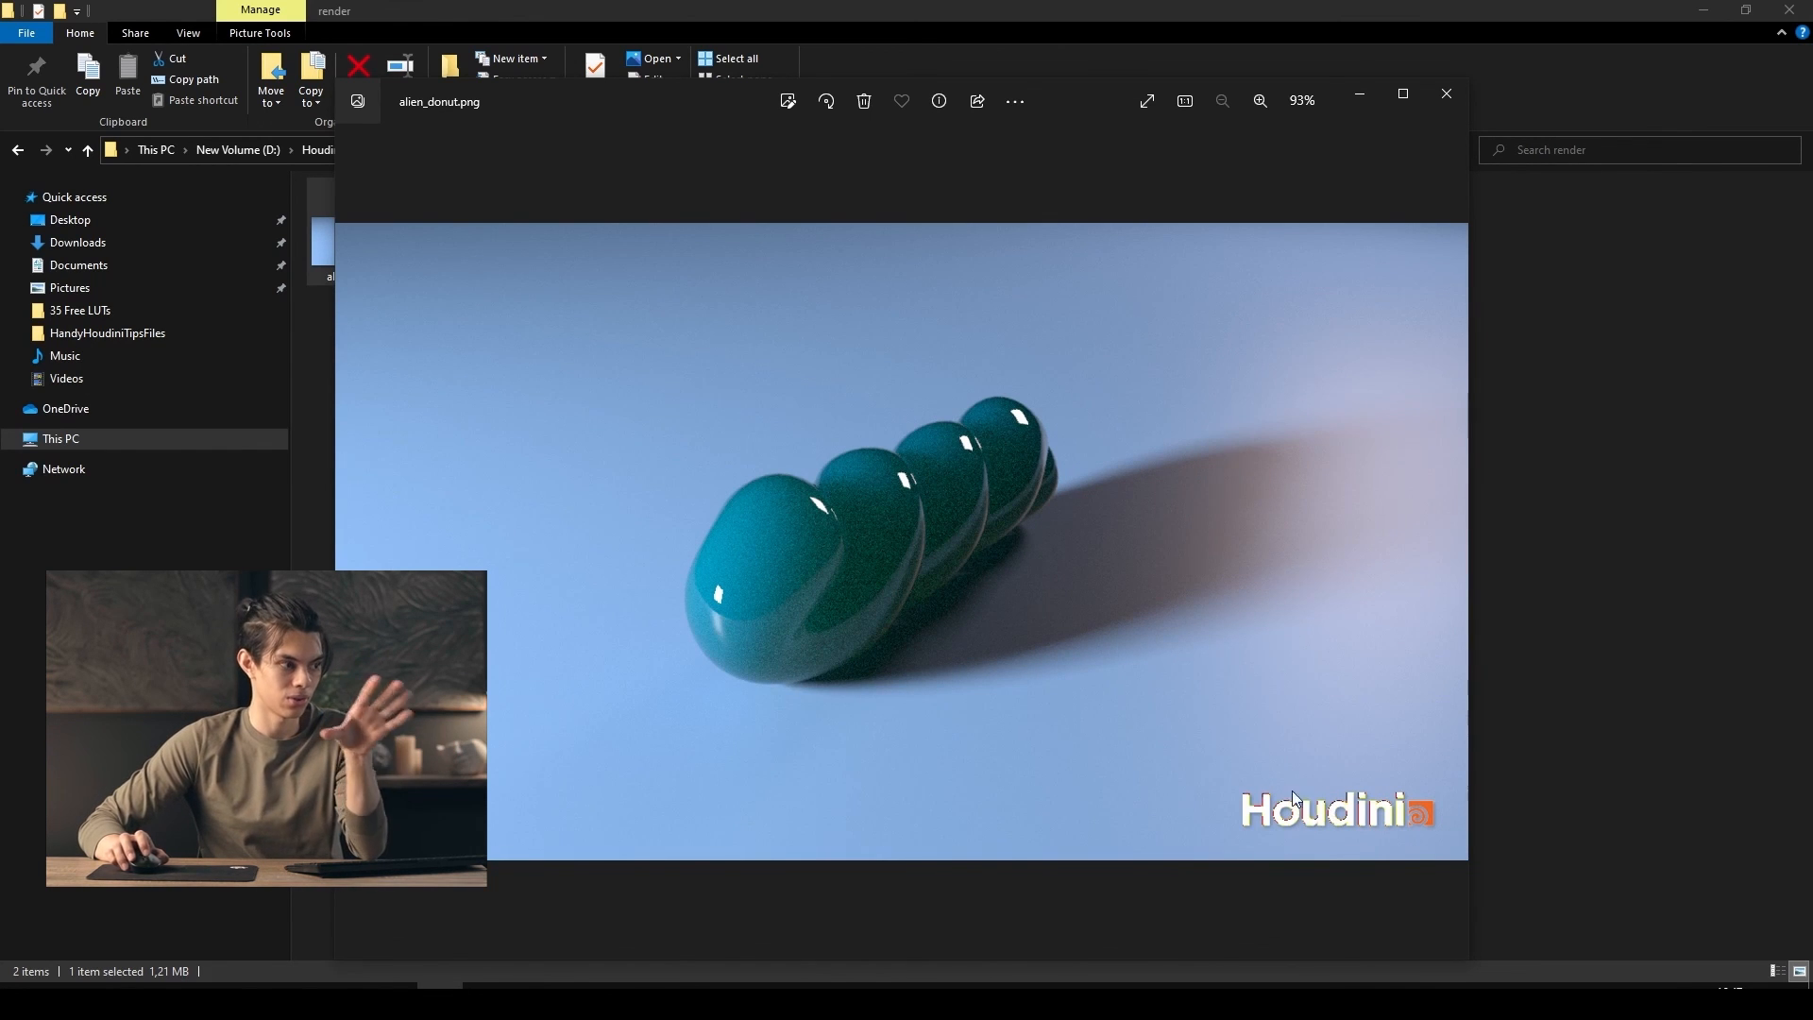
pyautogui.scroll(4, 905, 527)
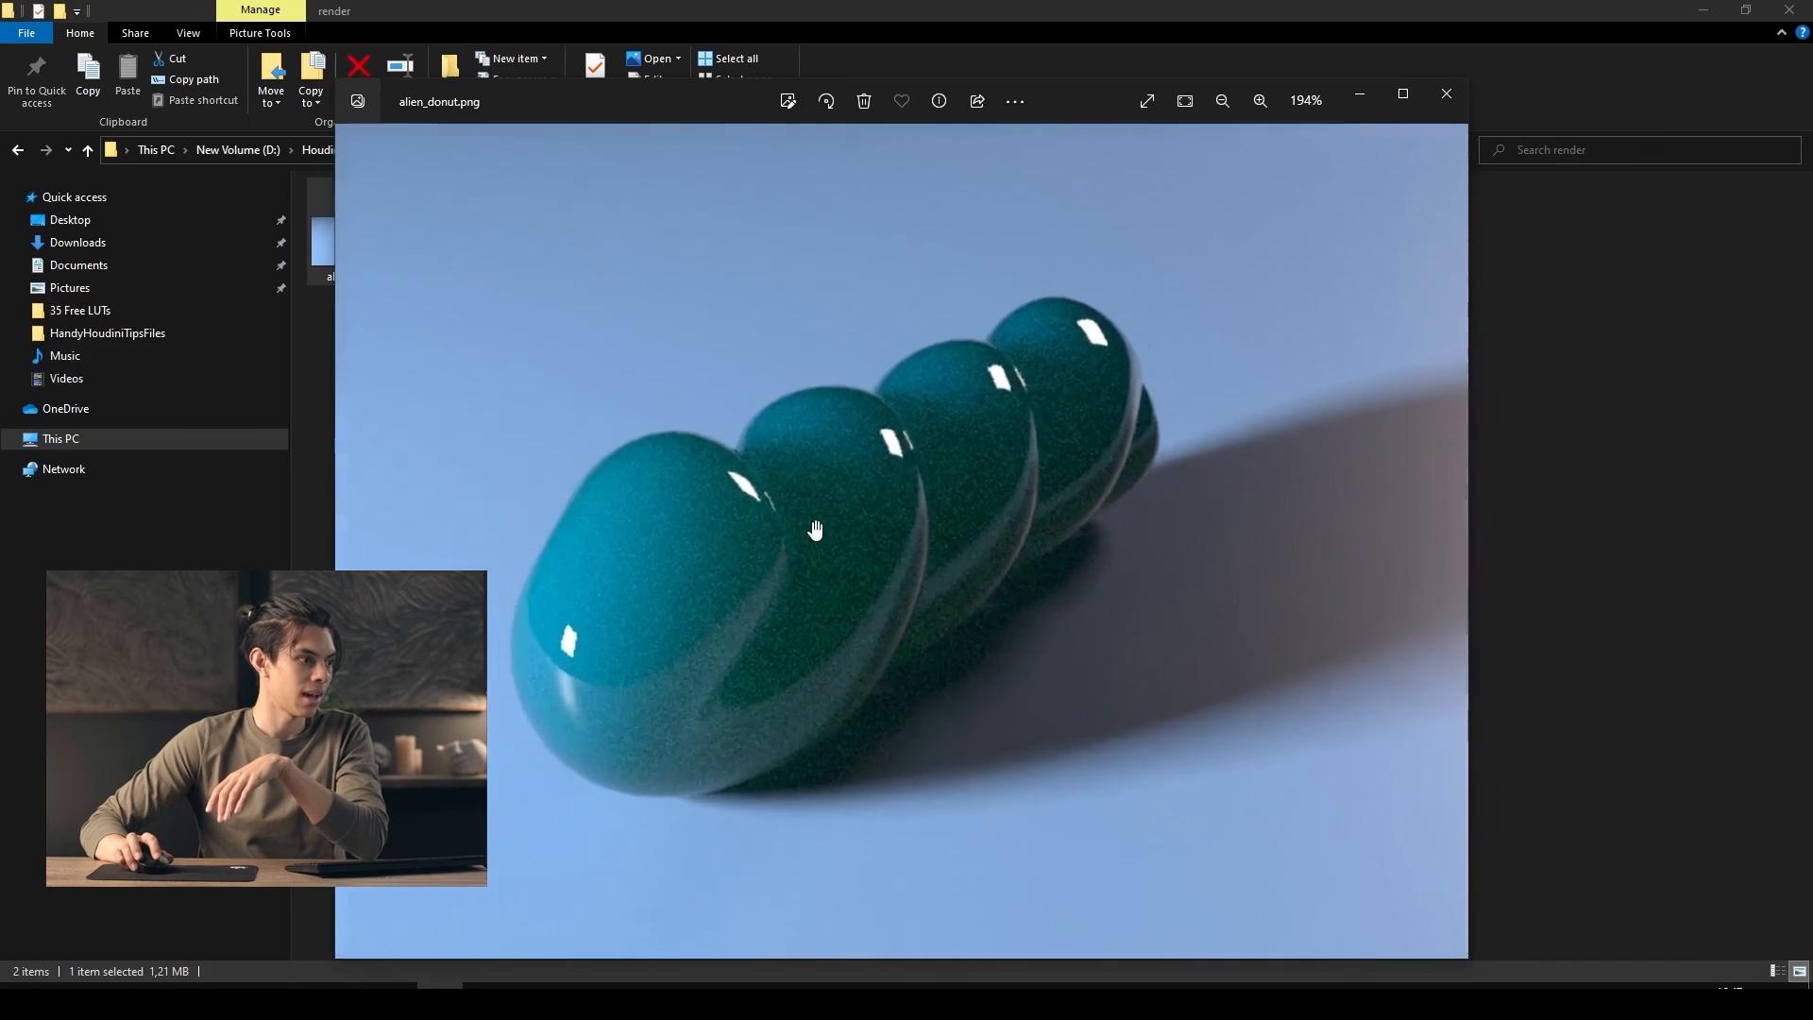
pyautogui.scroll(-3, 816, 530)
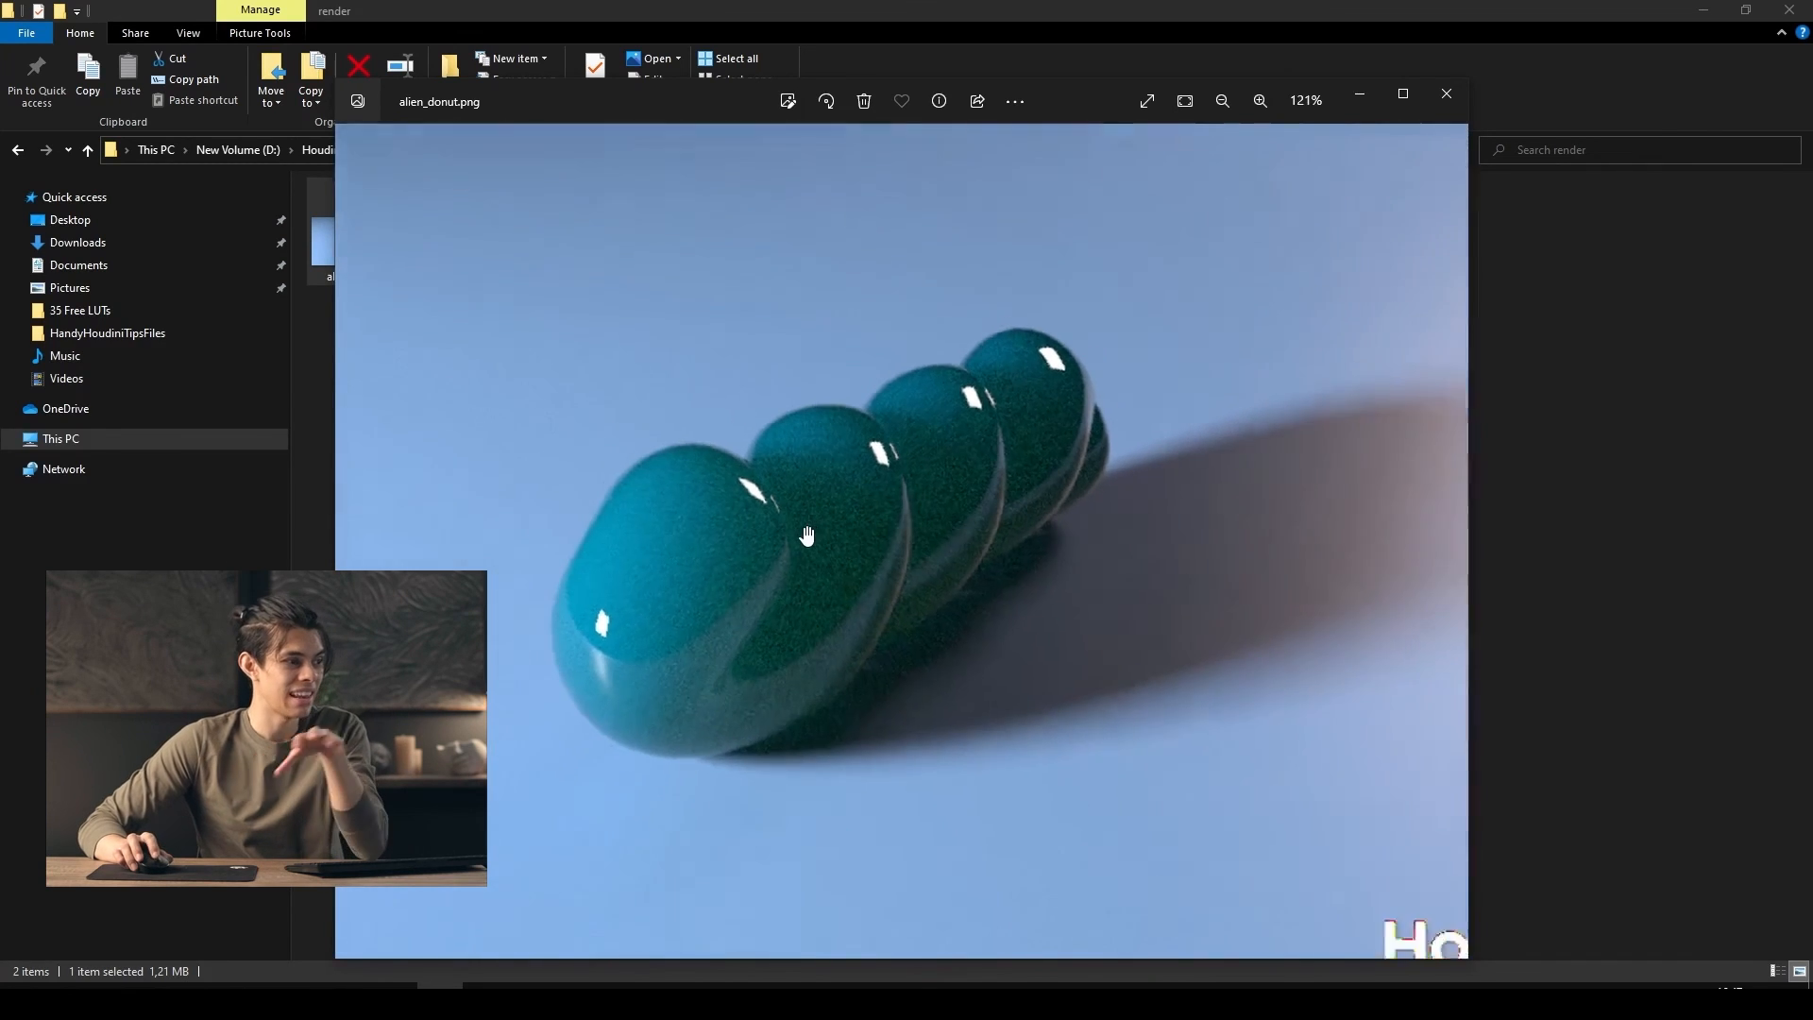
pyautogui.scroll(6, 859, 560)
pyautogui.scroll(-6, 860, 560)
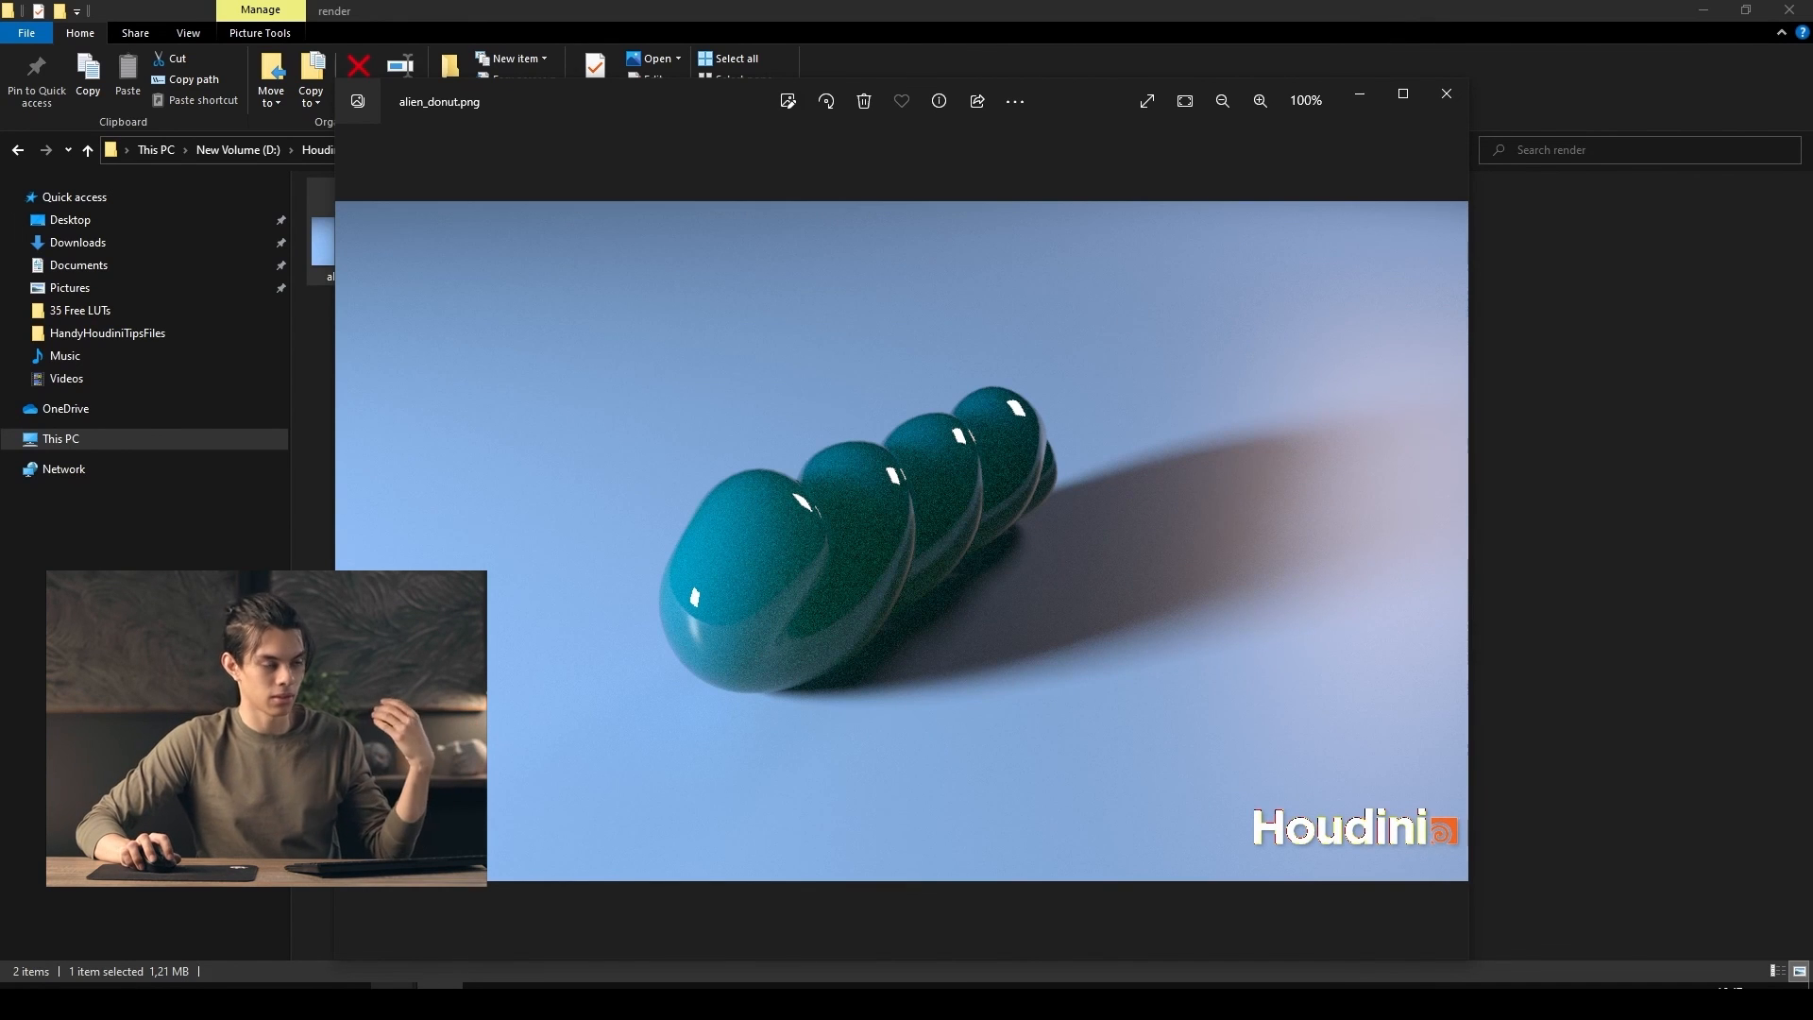
# Inspect the rendered donut once more up close and as a whole, close the image and switch back to Houdini
pyautogui.scroll(3, 861, 578)
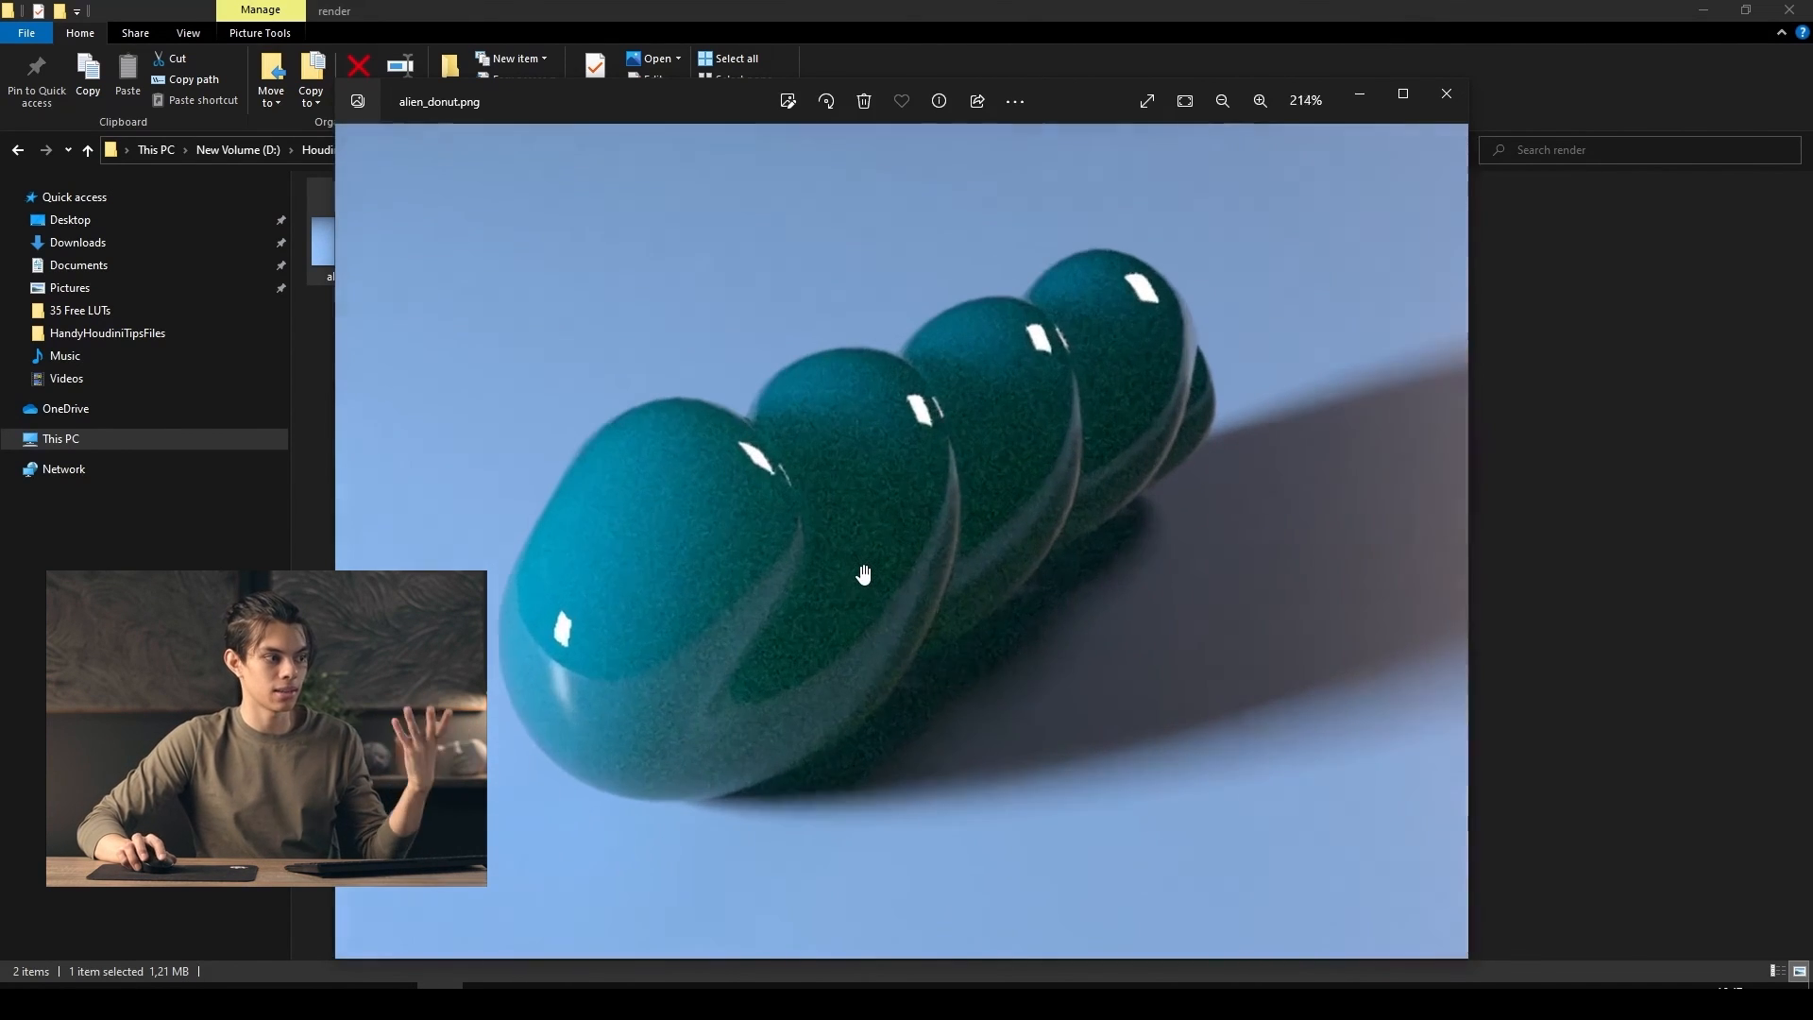
pyautogui.scroll(-4, 867, 583)
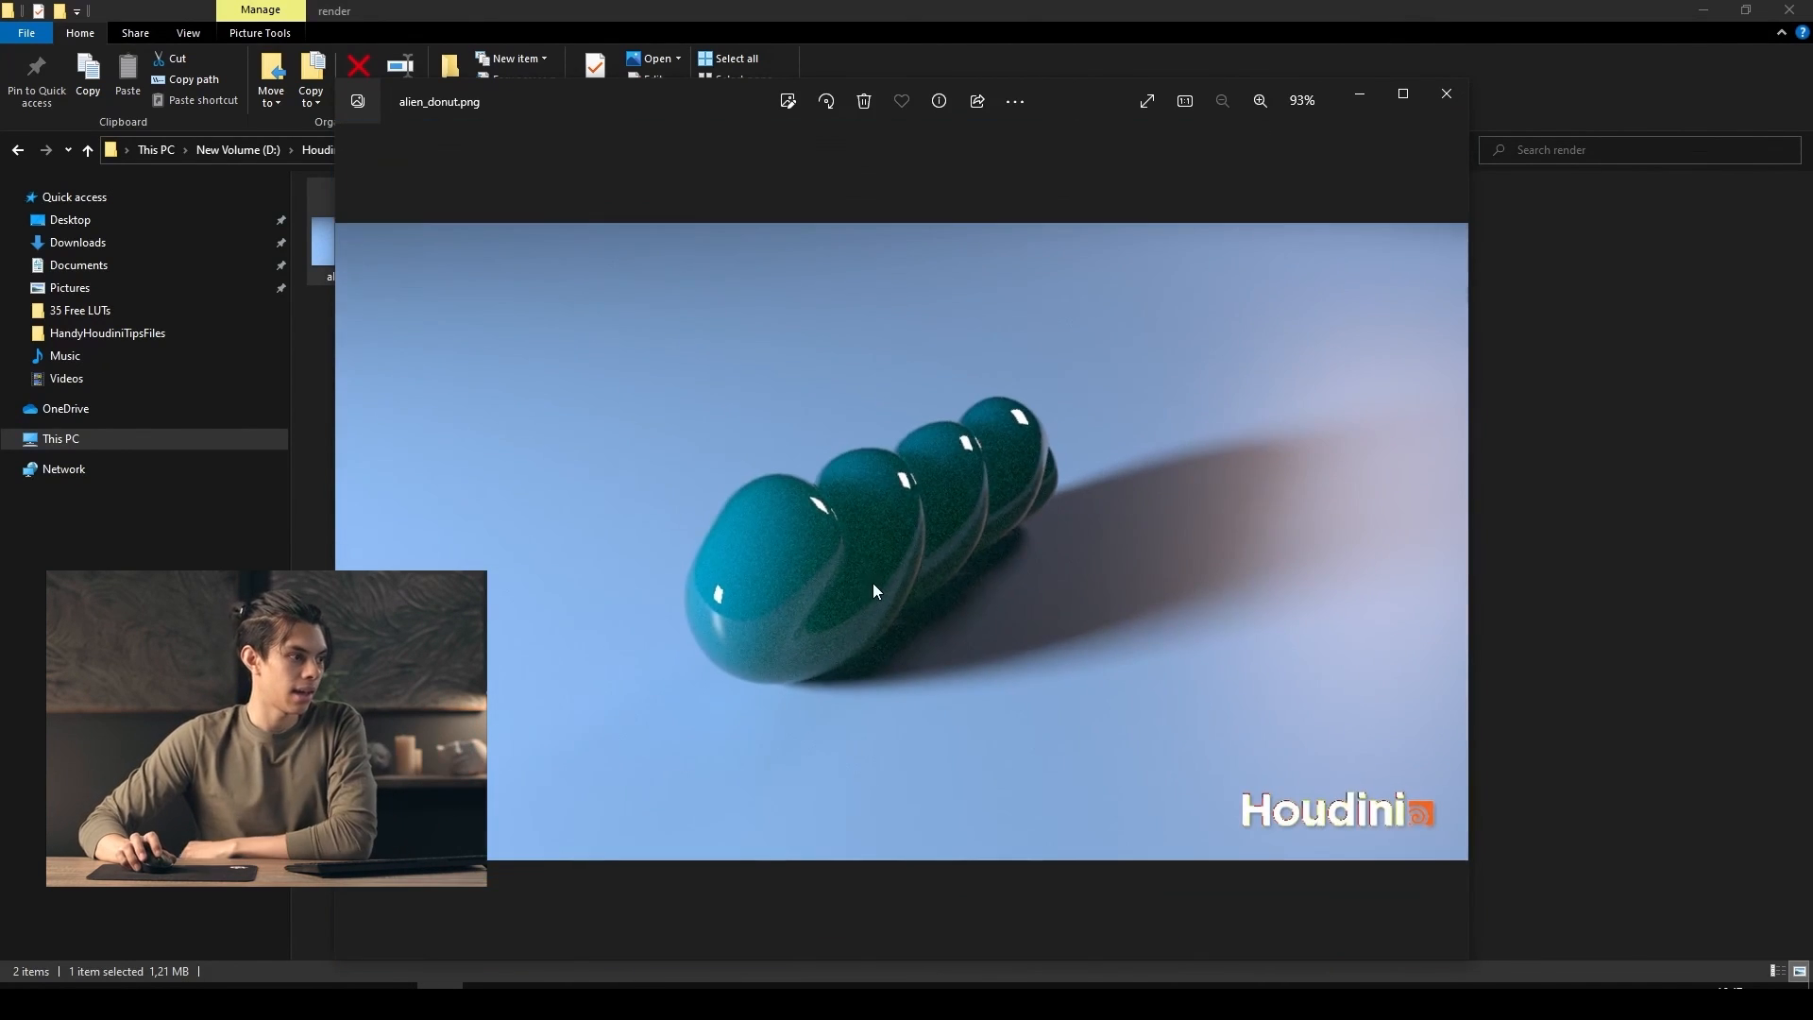
pyautogui.click(1446, 93)
pyautogui.click(416, 937)
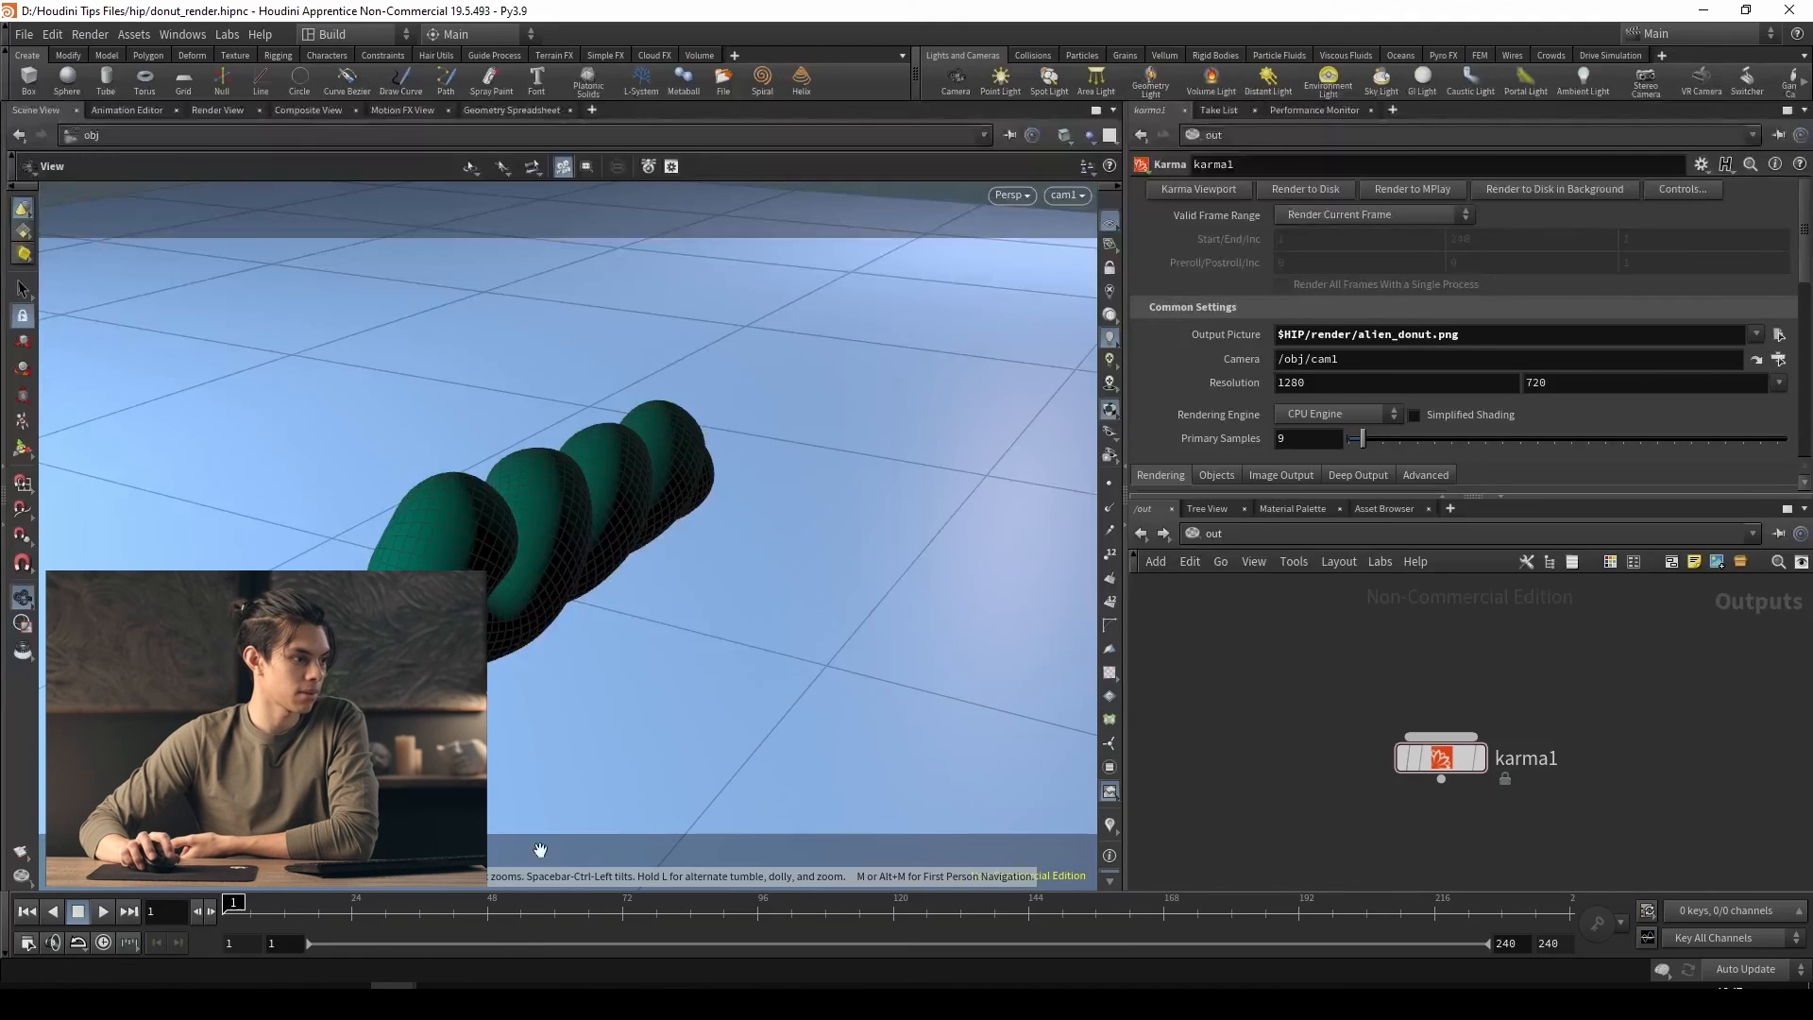
# Switch the network editor from the out network back to the obj level showing the scene's objects
pyautogui.click(1234, 529)
pyautogui.click(1263, 631)
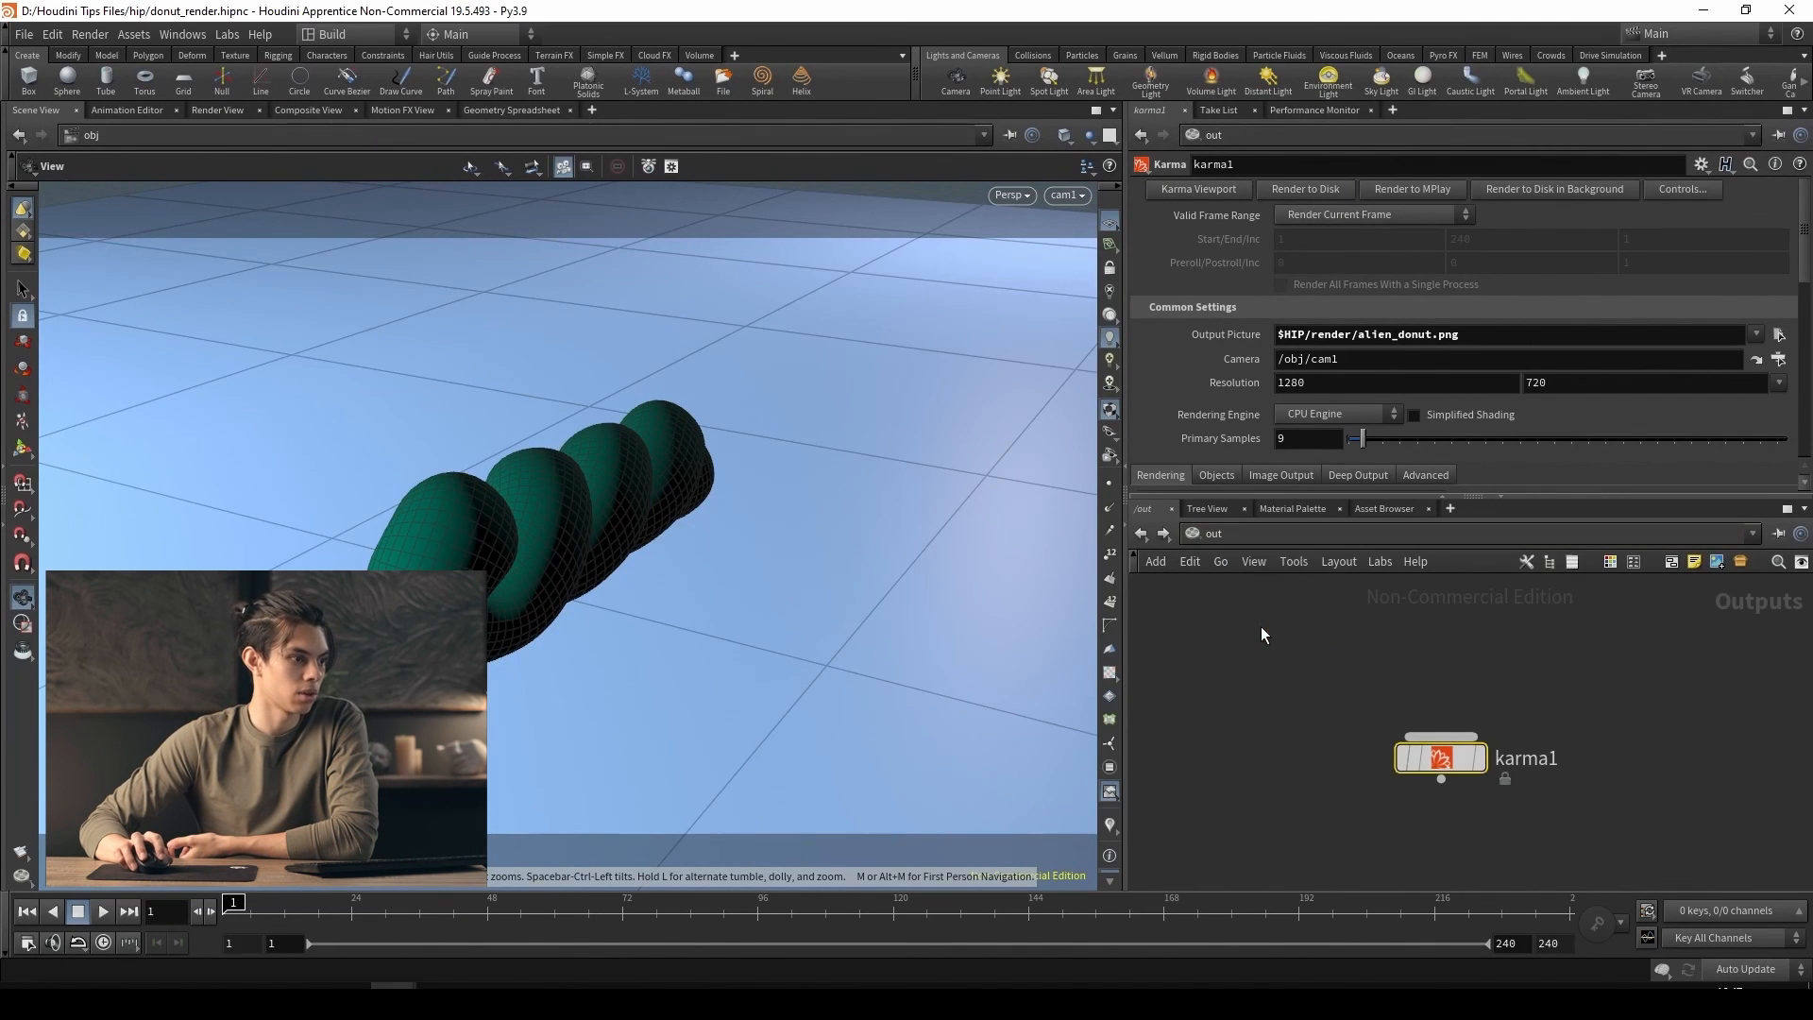
pyautogui.click(1259, 550)
pyautogui.click(1289, 622)
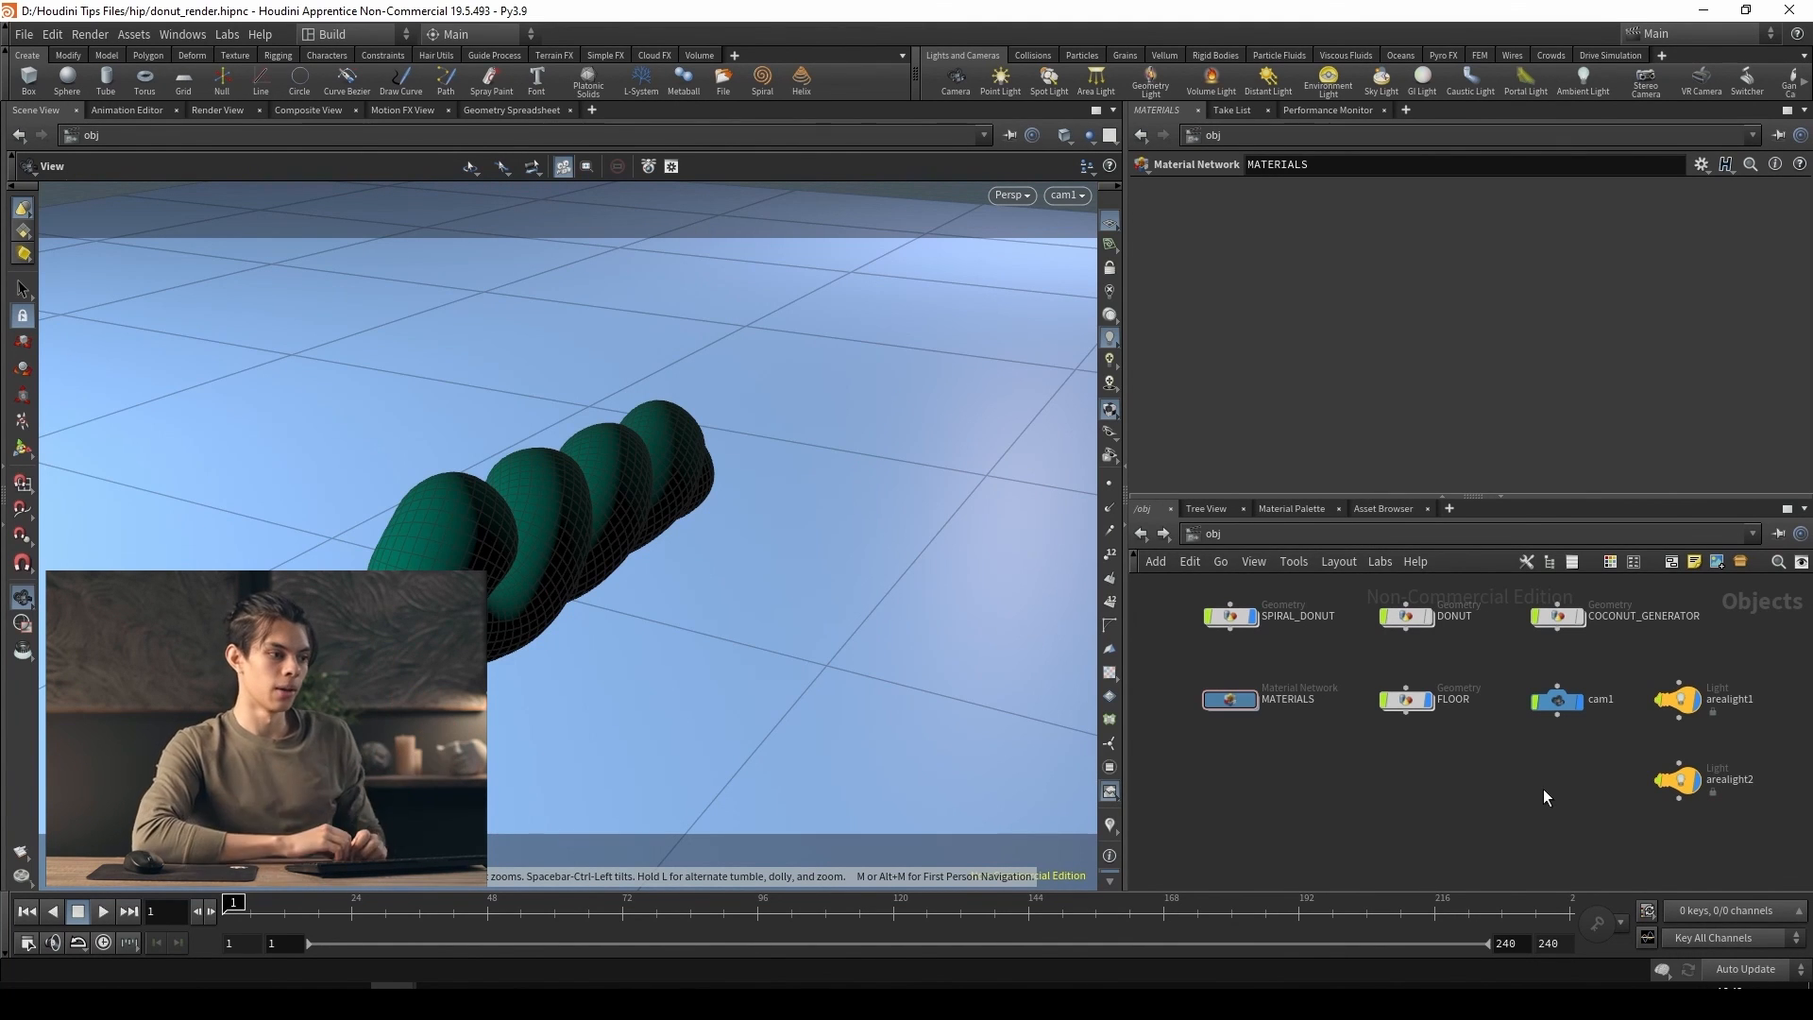
pyautogui.moveTo(1370, 801); pyautogui.dragTo(1385, 822, button='middle')
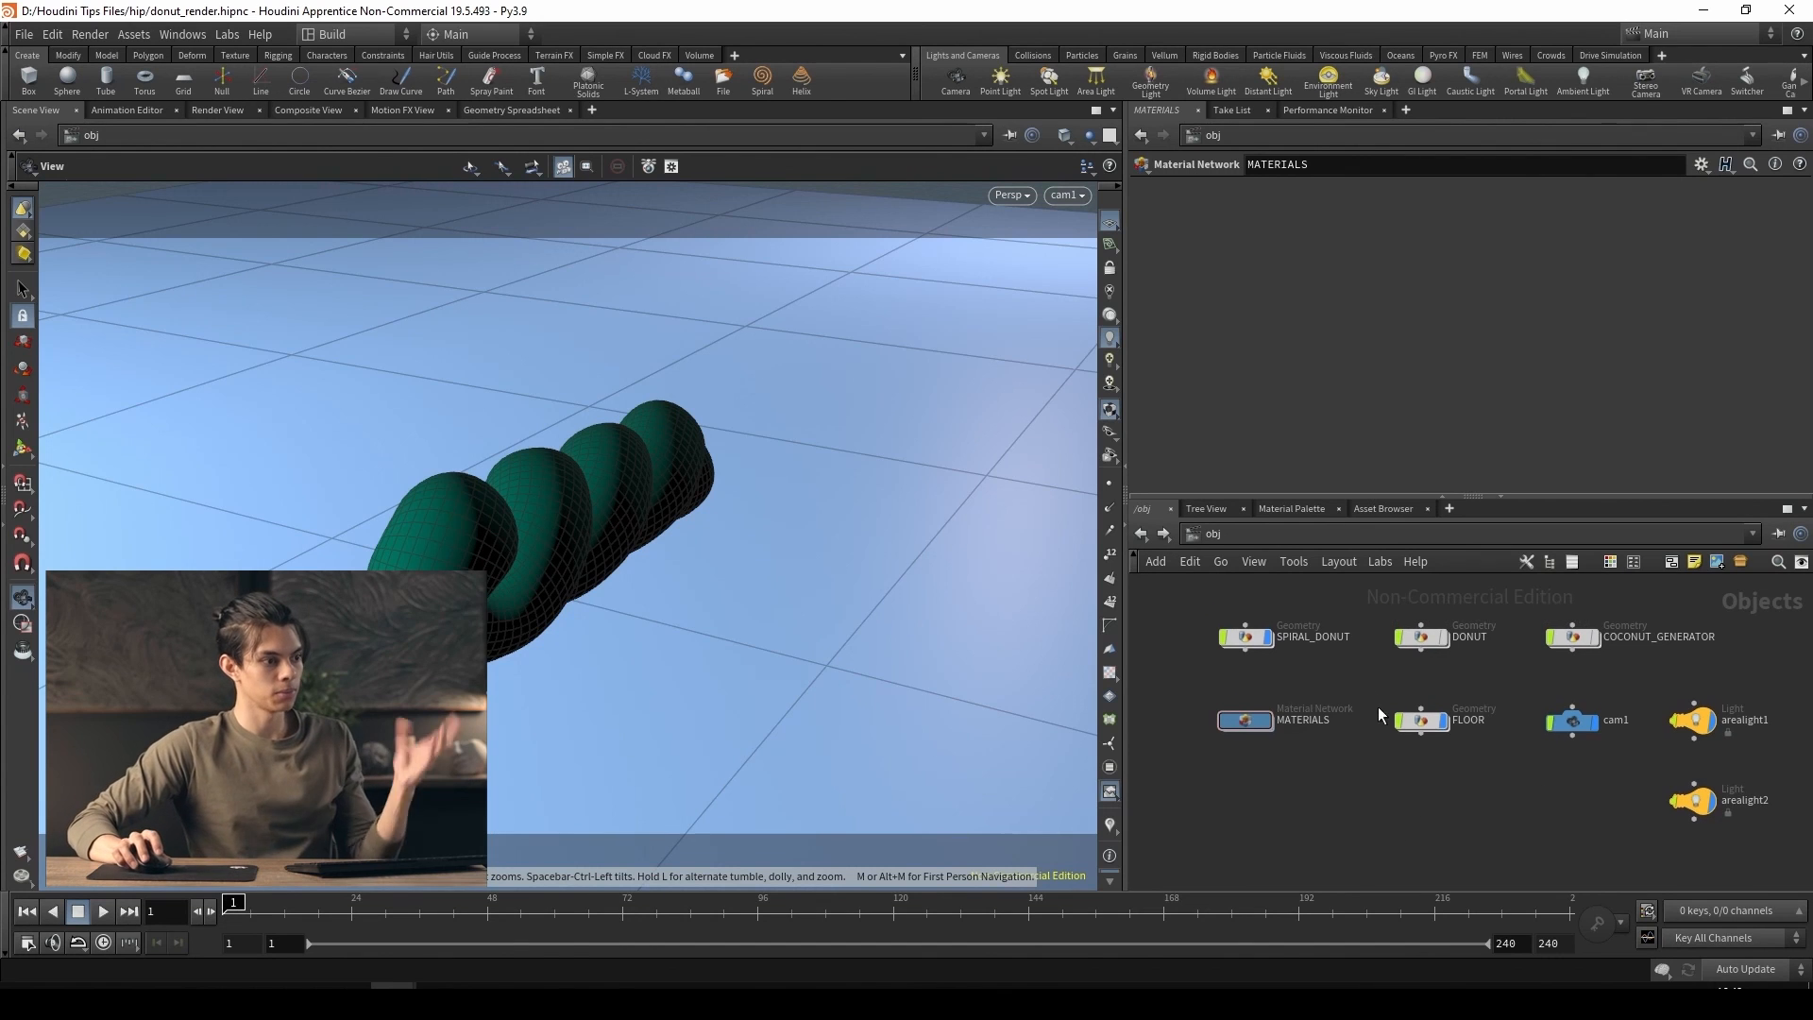